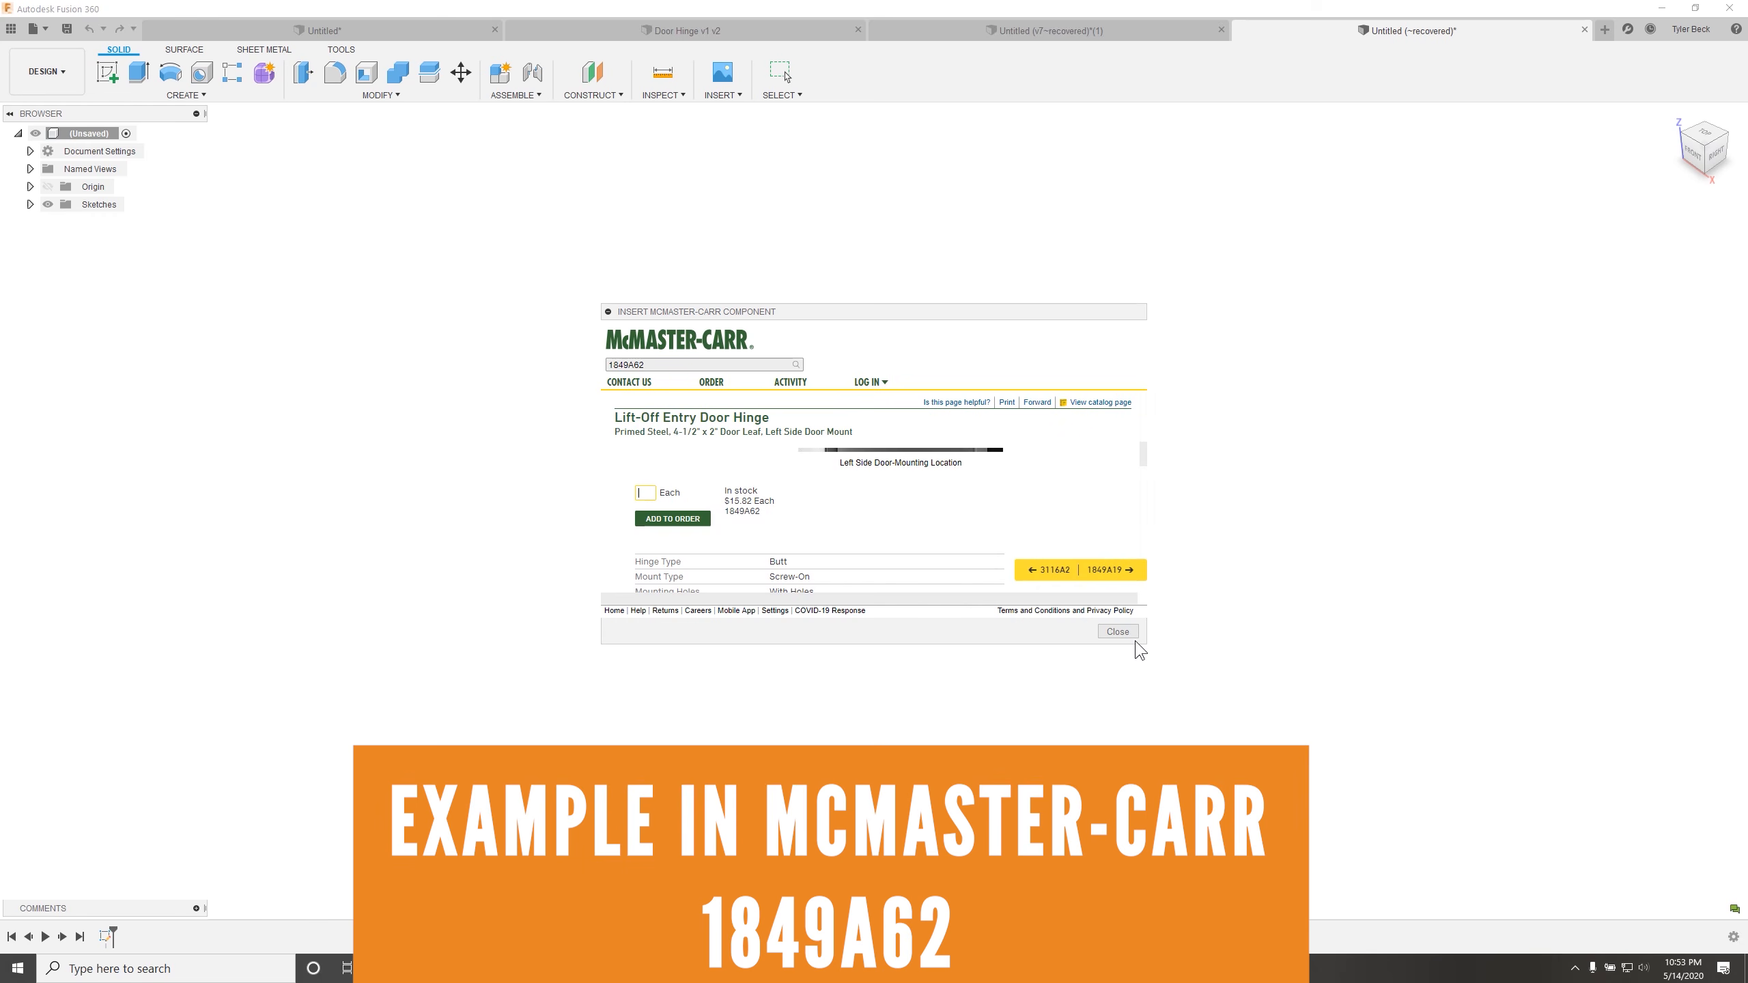
# Examine the McMaster-Carr listing and dimensioned drawing of lift-off hinge 1849A62 in enlarged windows.
pyautogui.moveTo(1145, 643); pyautogui.dragTo(1326, 773)
pyautogui.moveTo(1326, 502); pyautogui.dragTo(1325, 684)
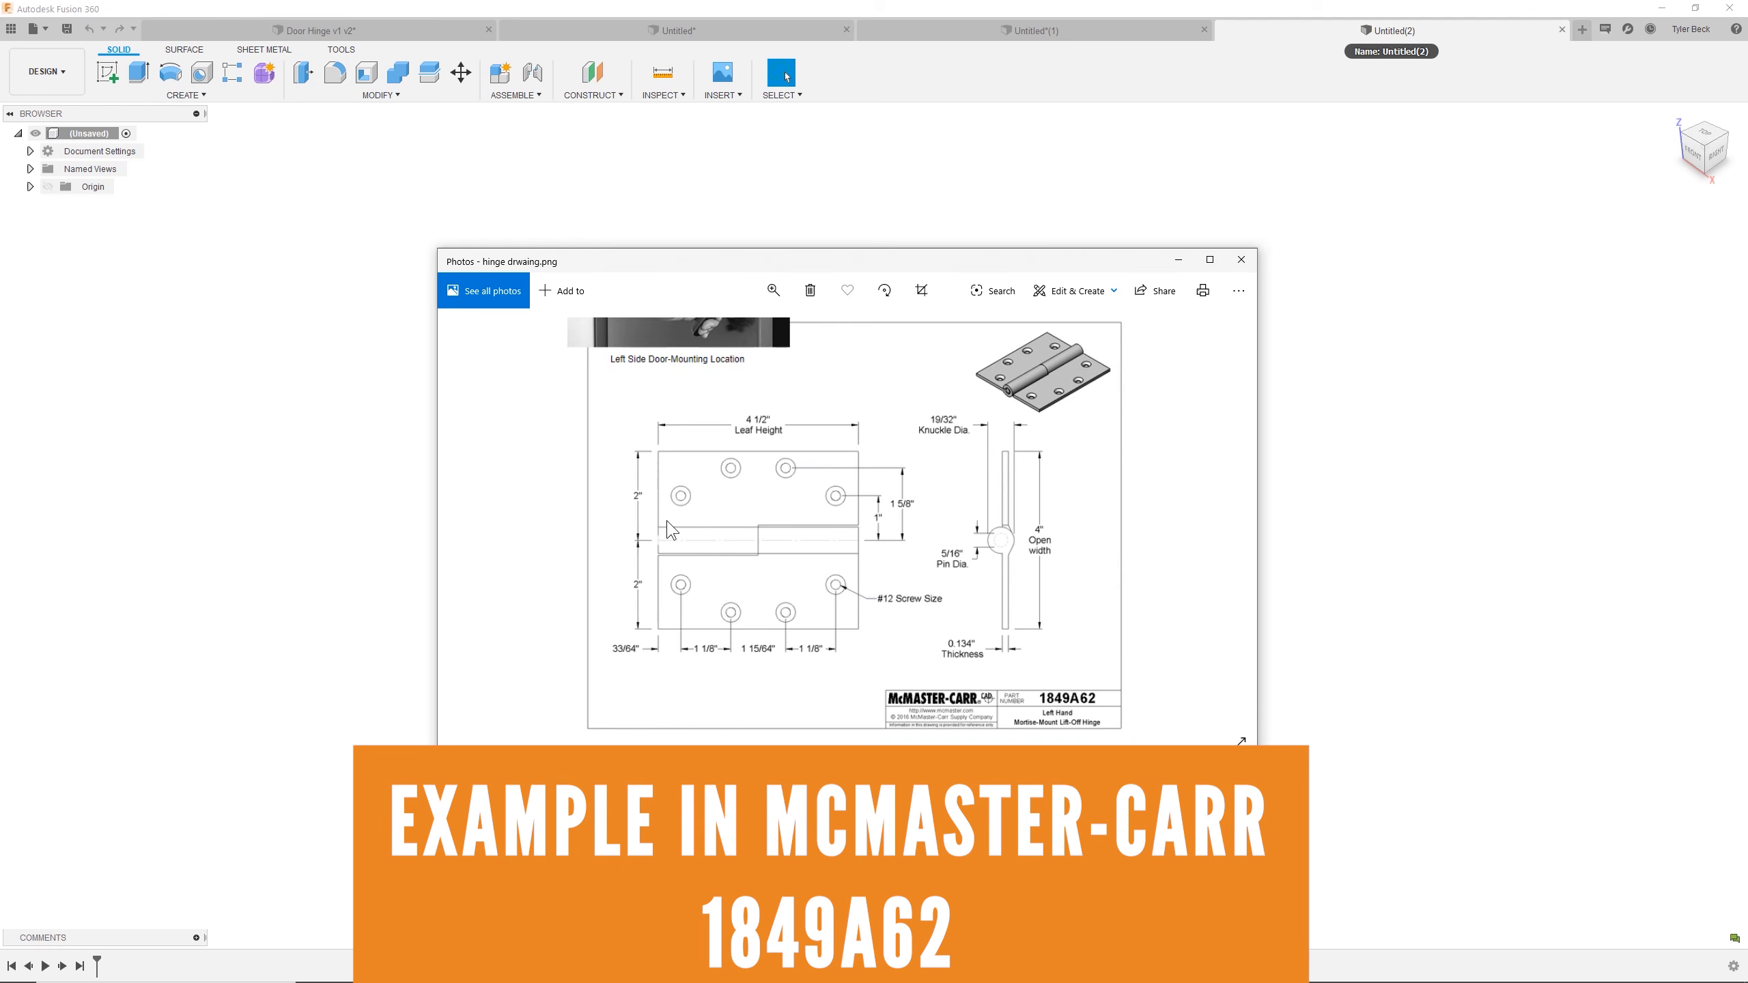
pyautogui.click(1209, 260)
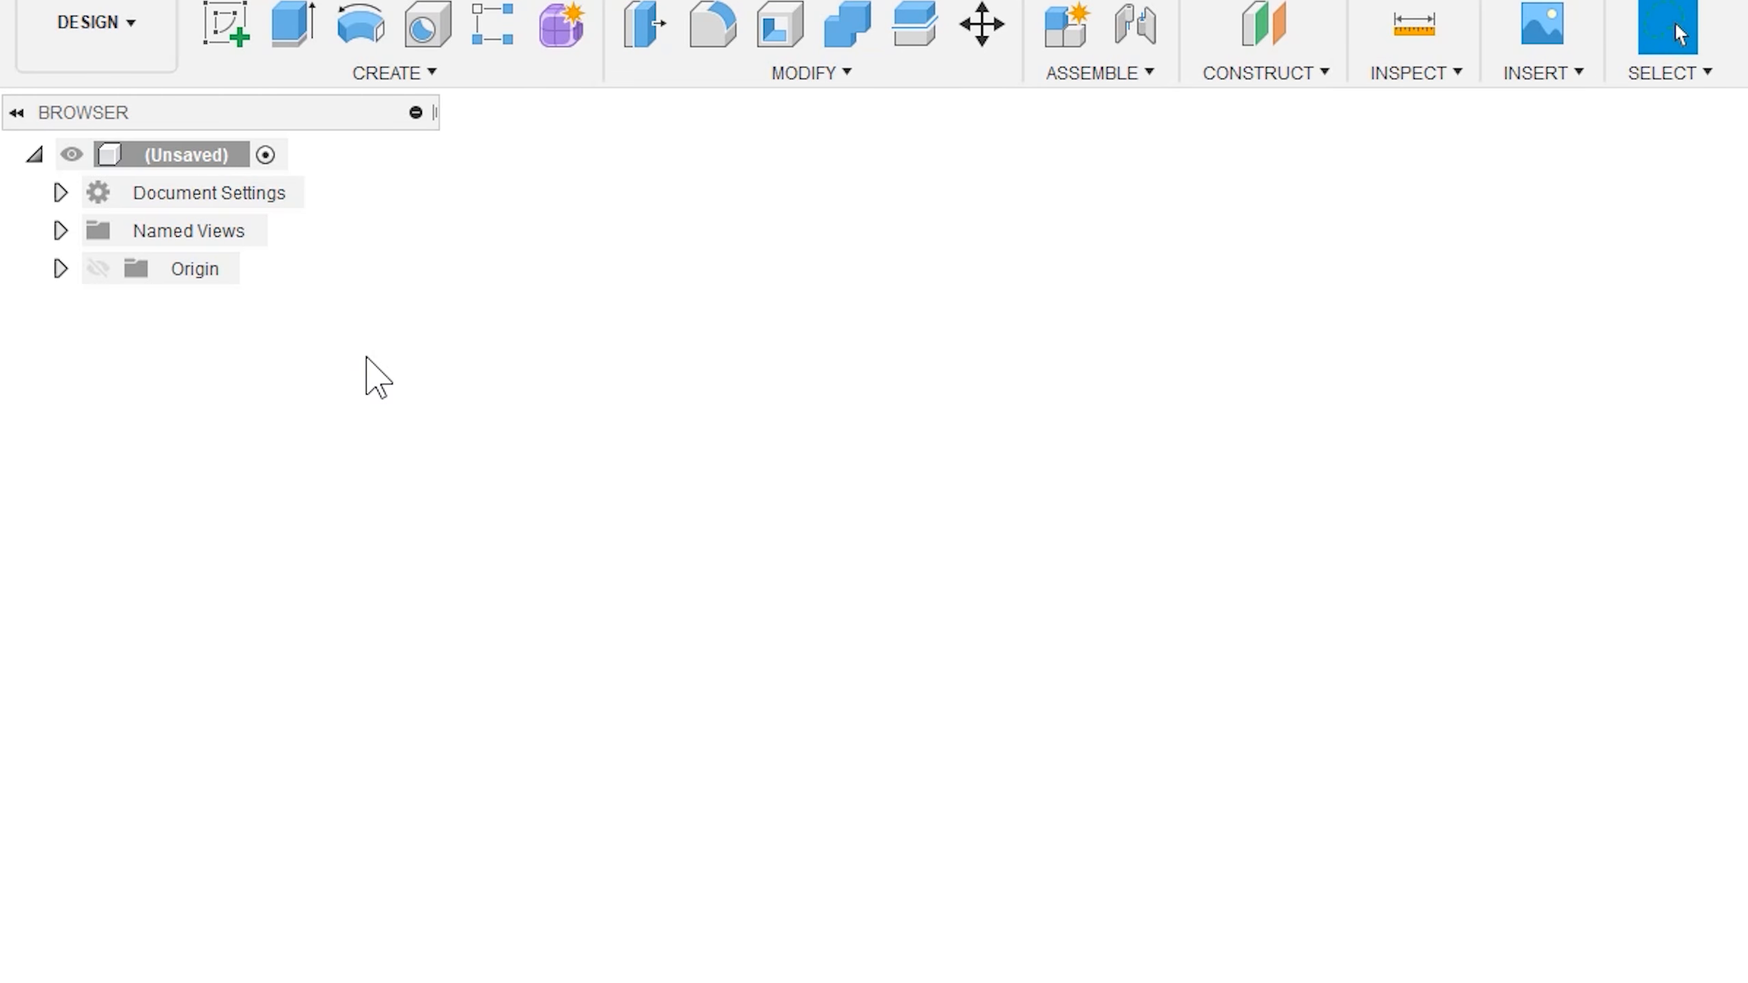
# Create a new component under the root of the empty design.
pyautogui.rightClick(209, 156)
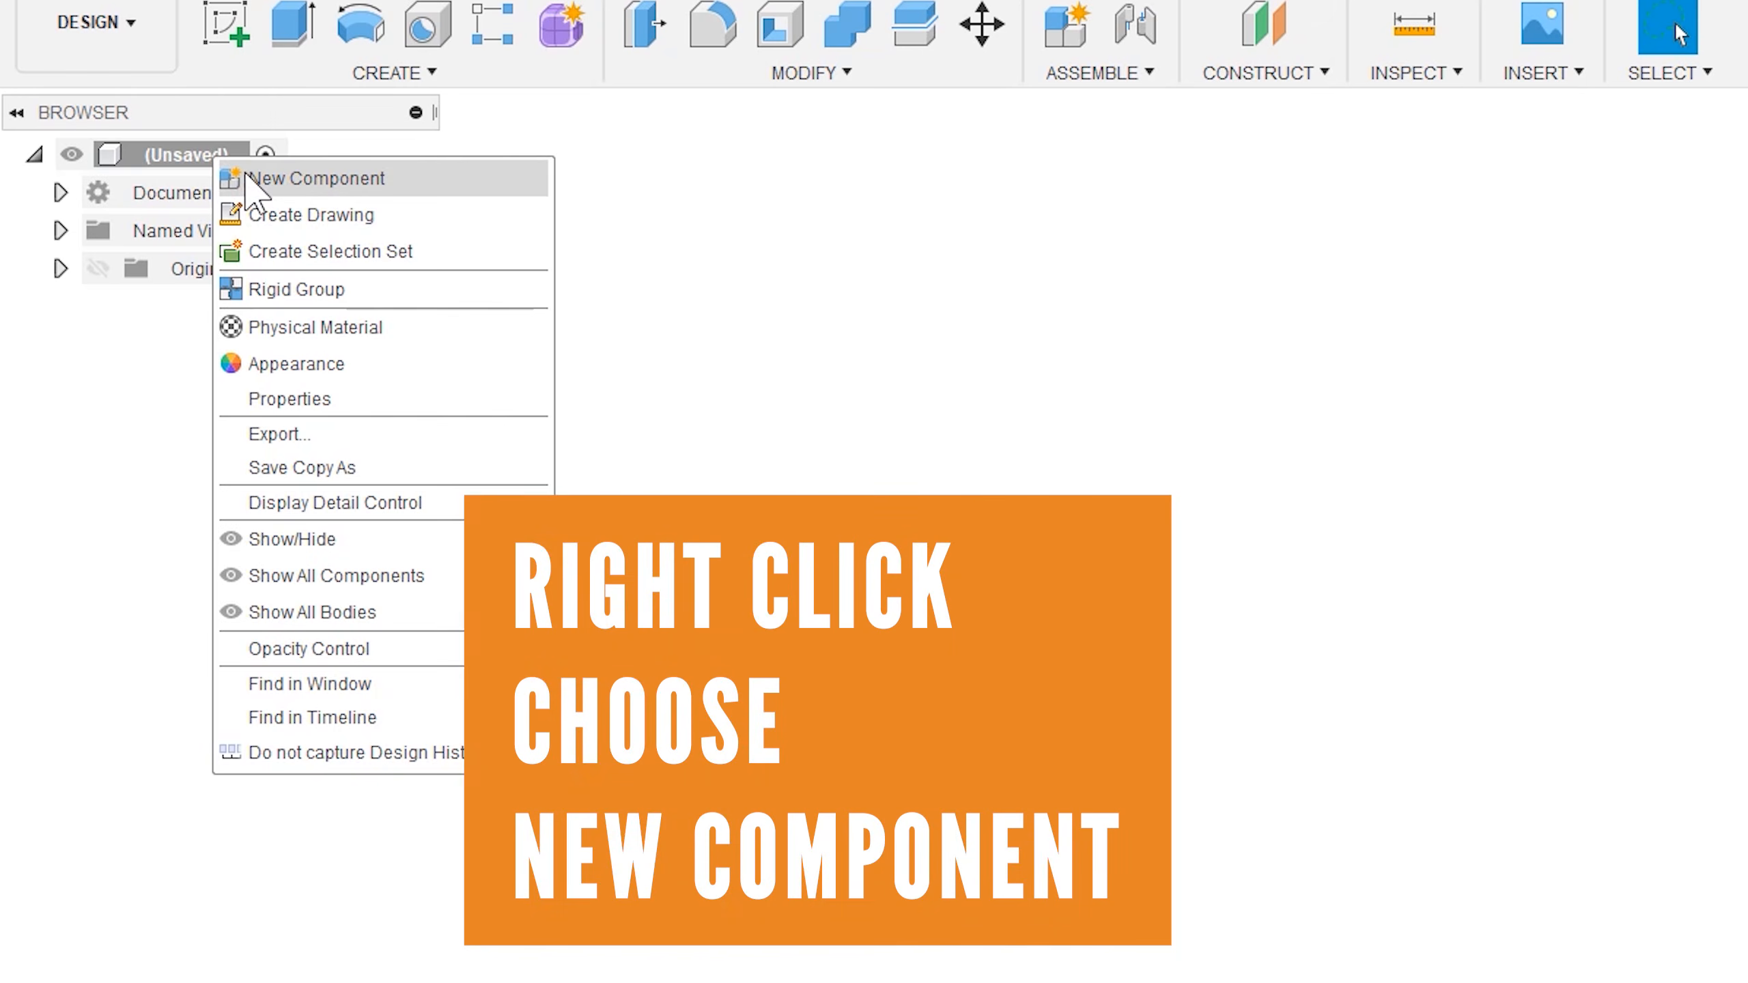
pyautogui.click(231, 175)
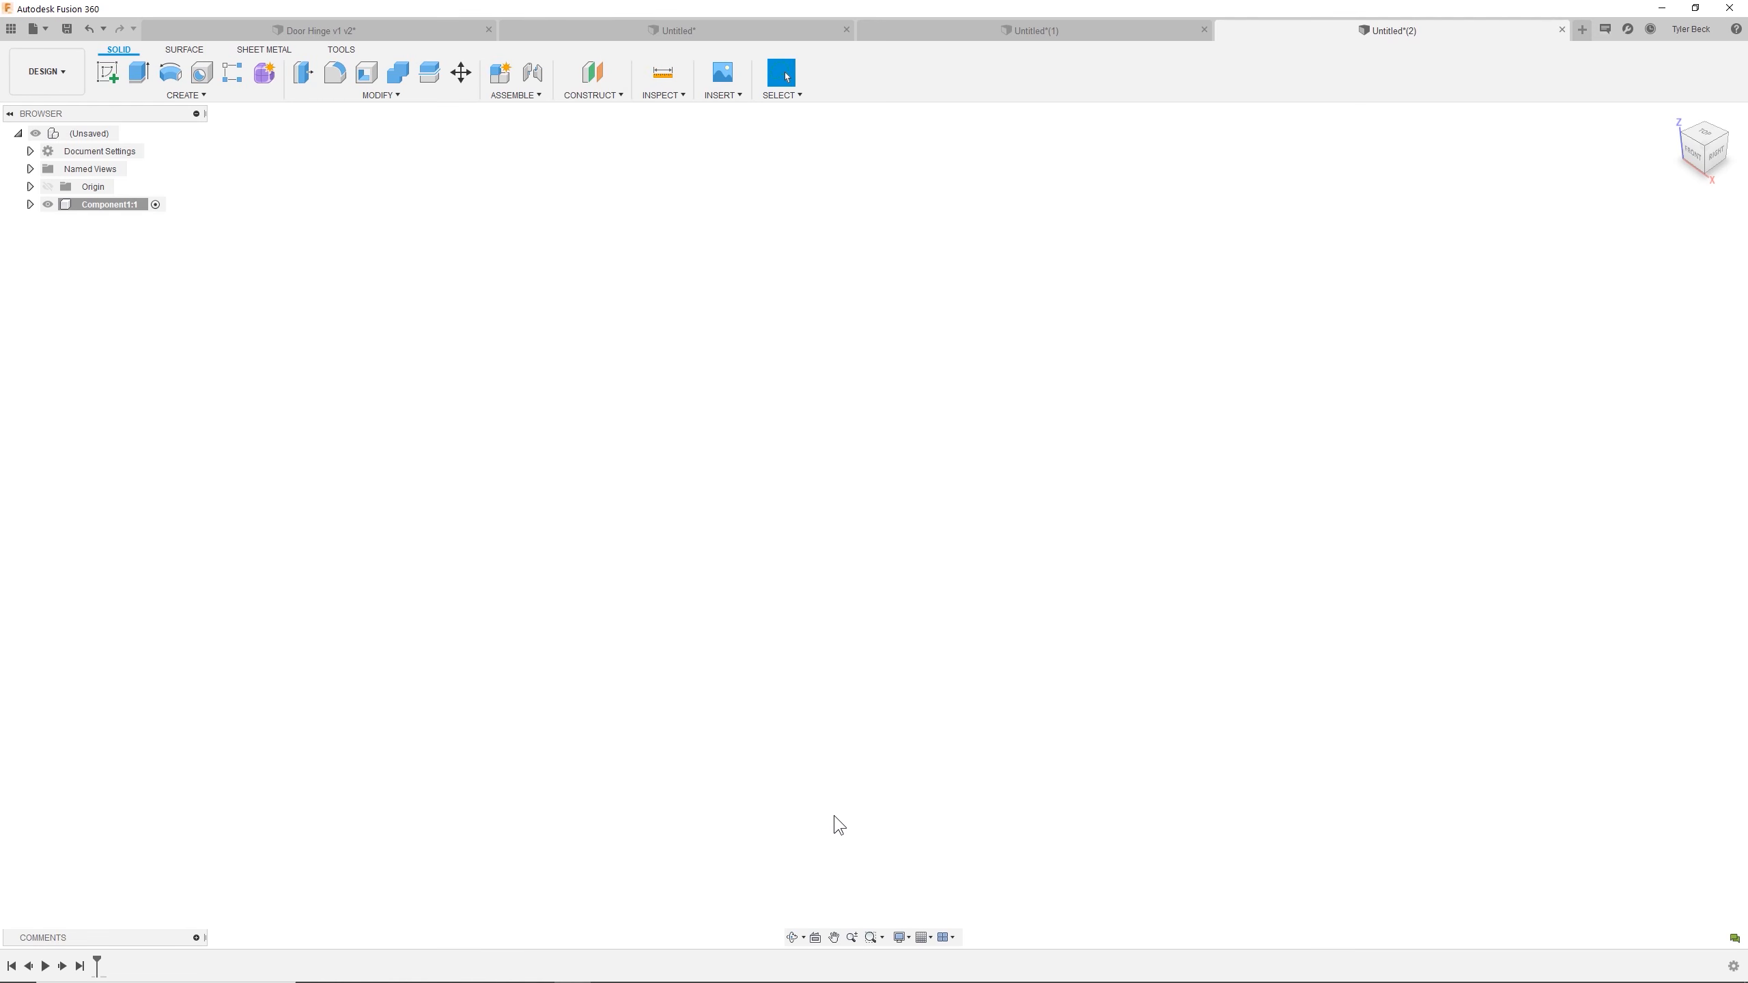
pyautogui.click(925, 937)
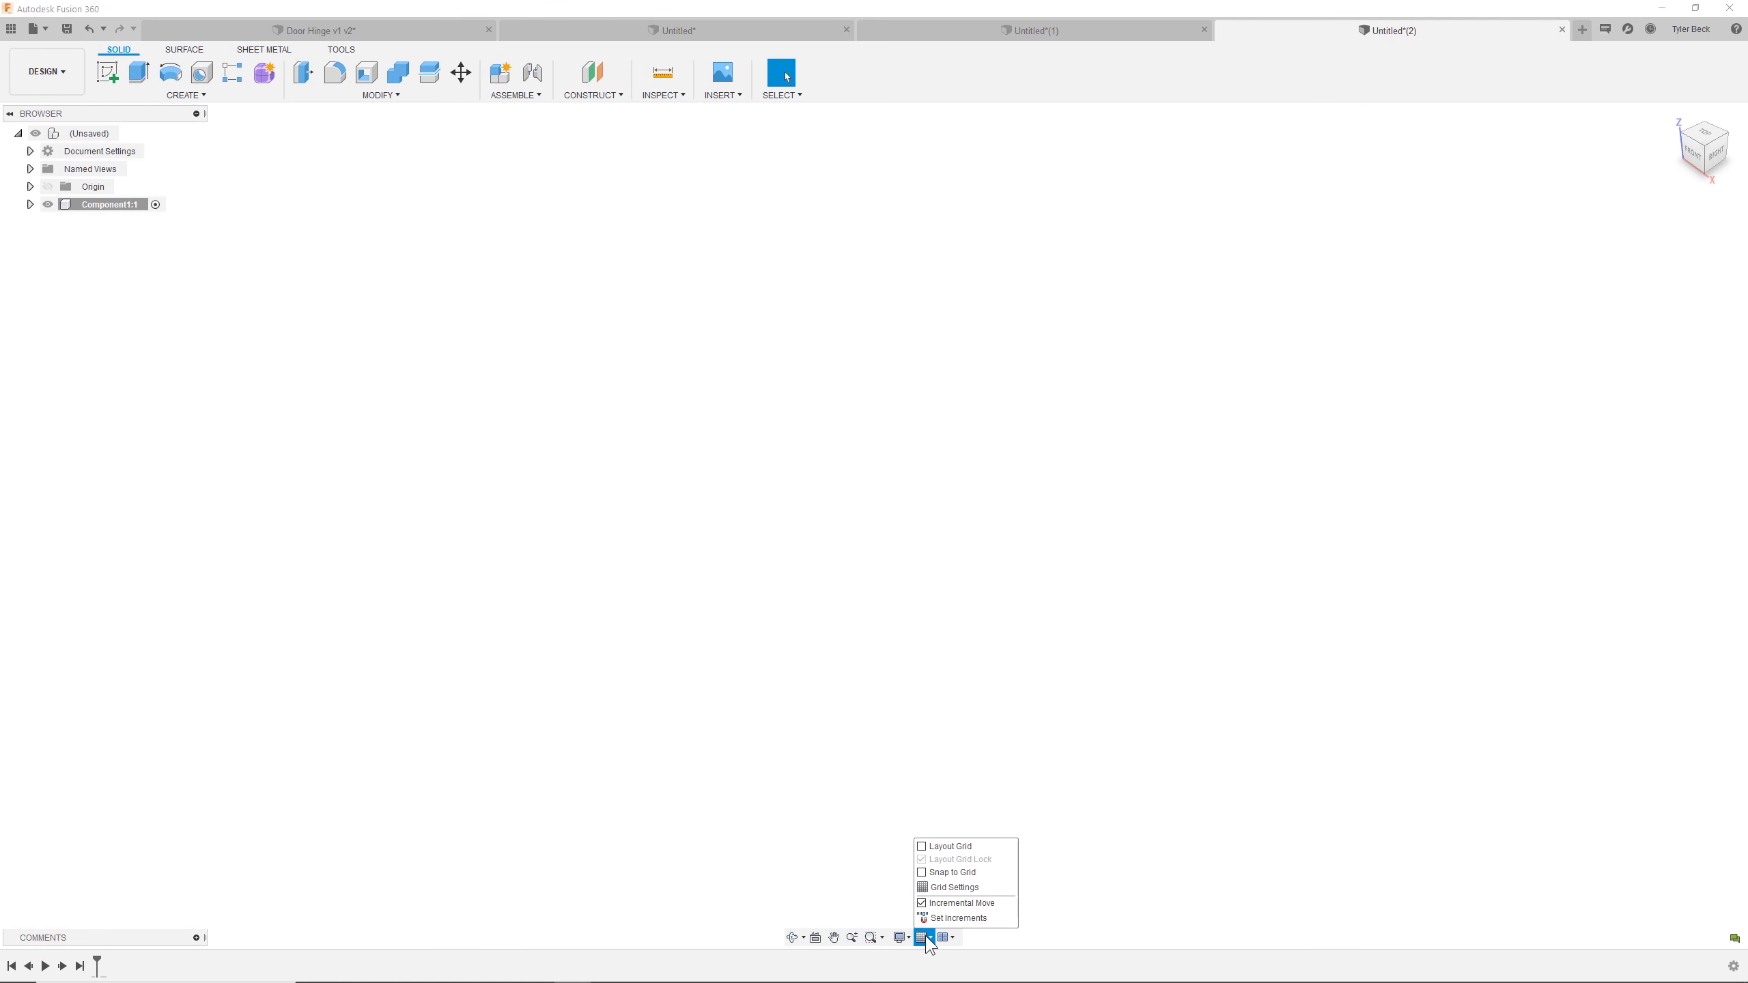
pyautogui.click(904, 870)
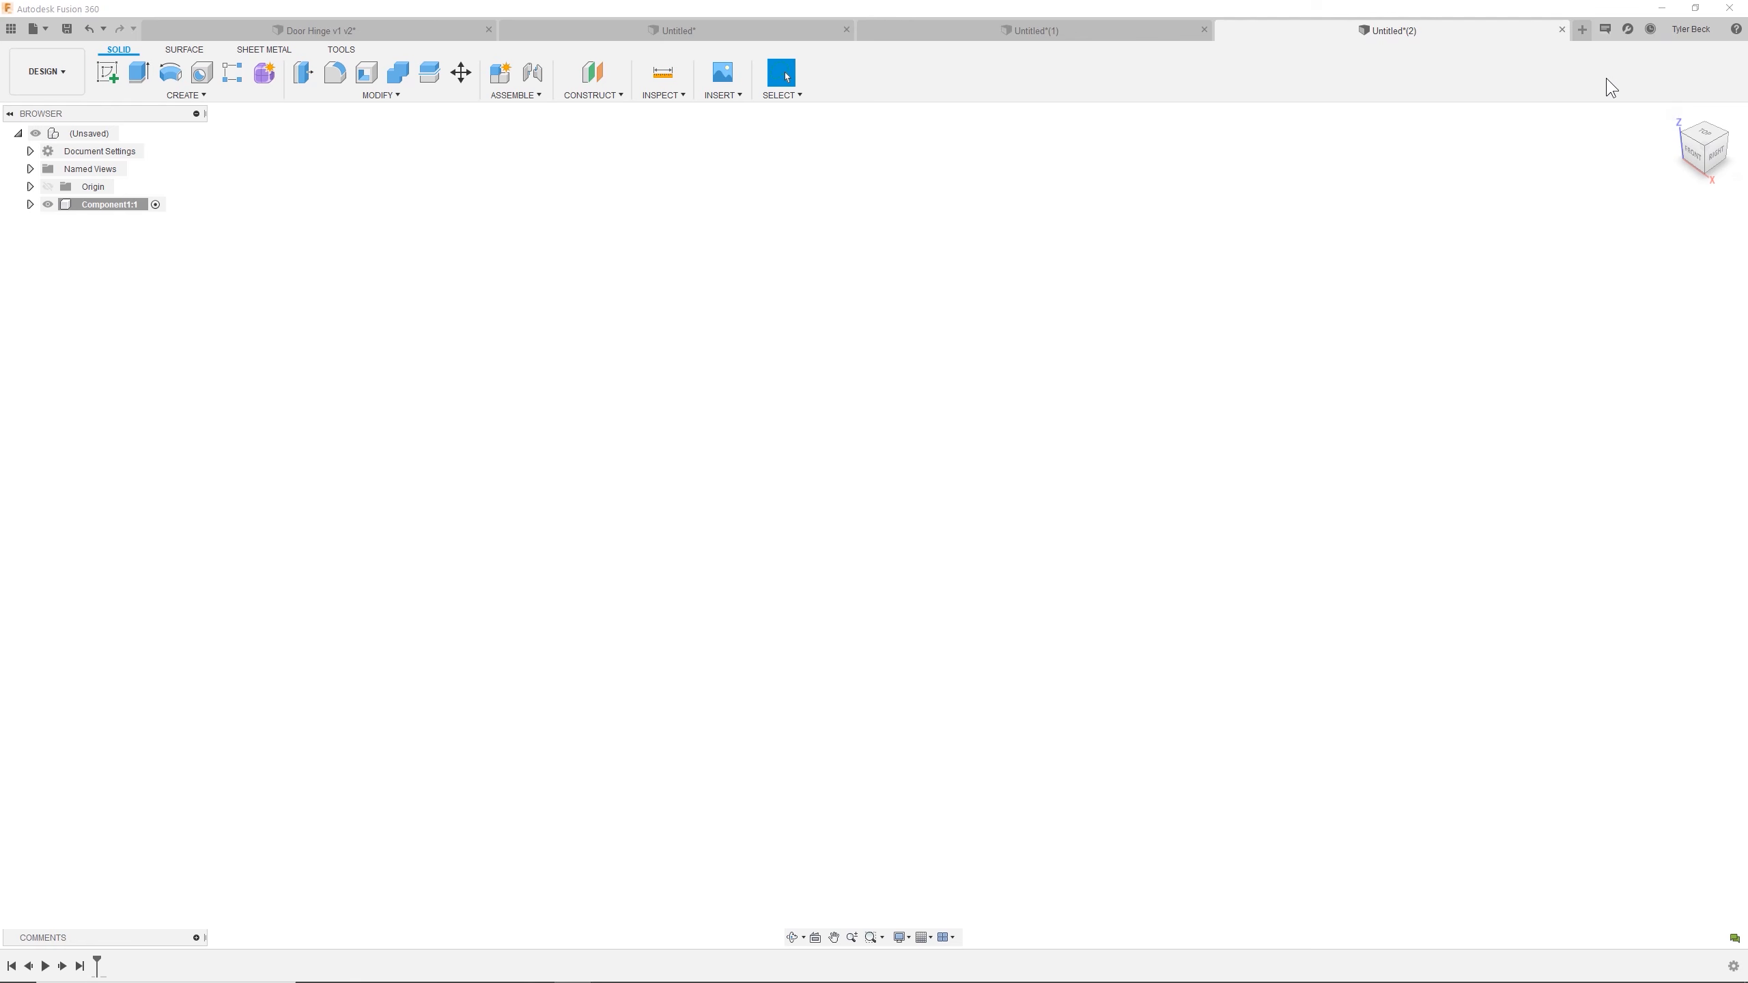
# Change the document's active units to inches and make the new component the active one.
pyautogui.click(30, 151)
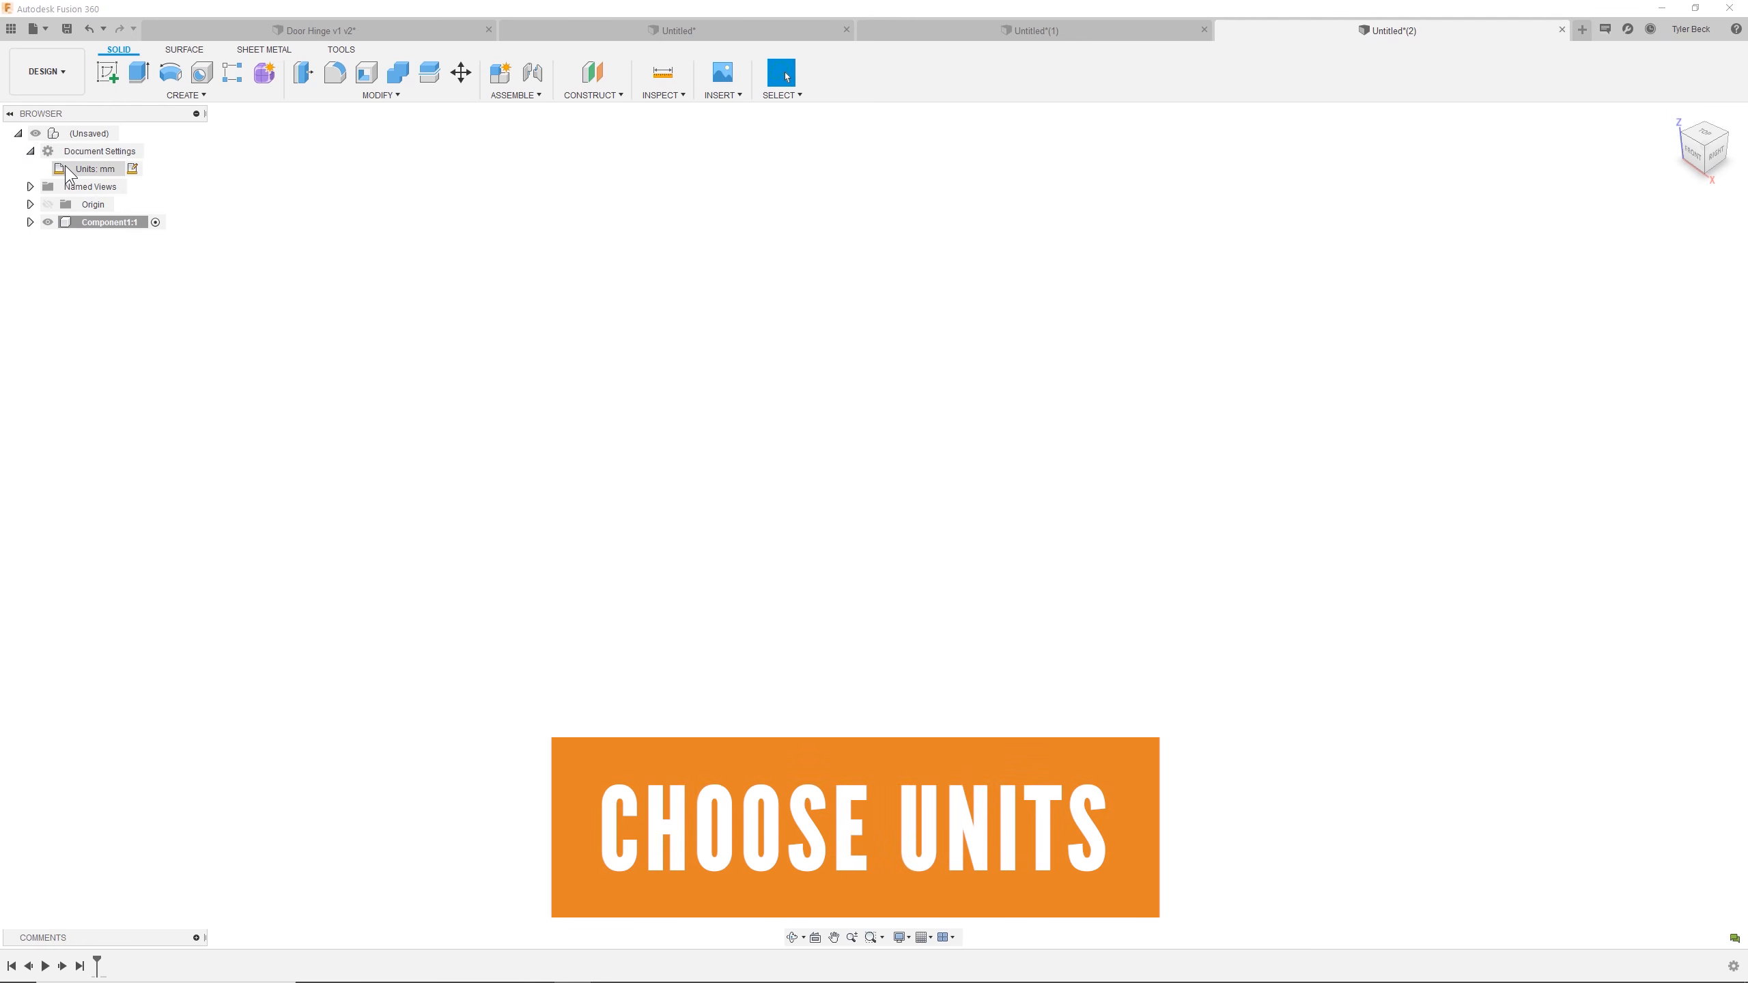
pyautogui.click(130, 169)
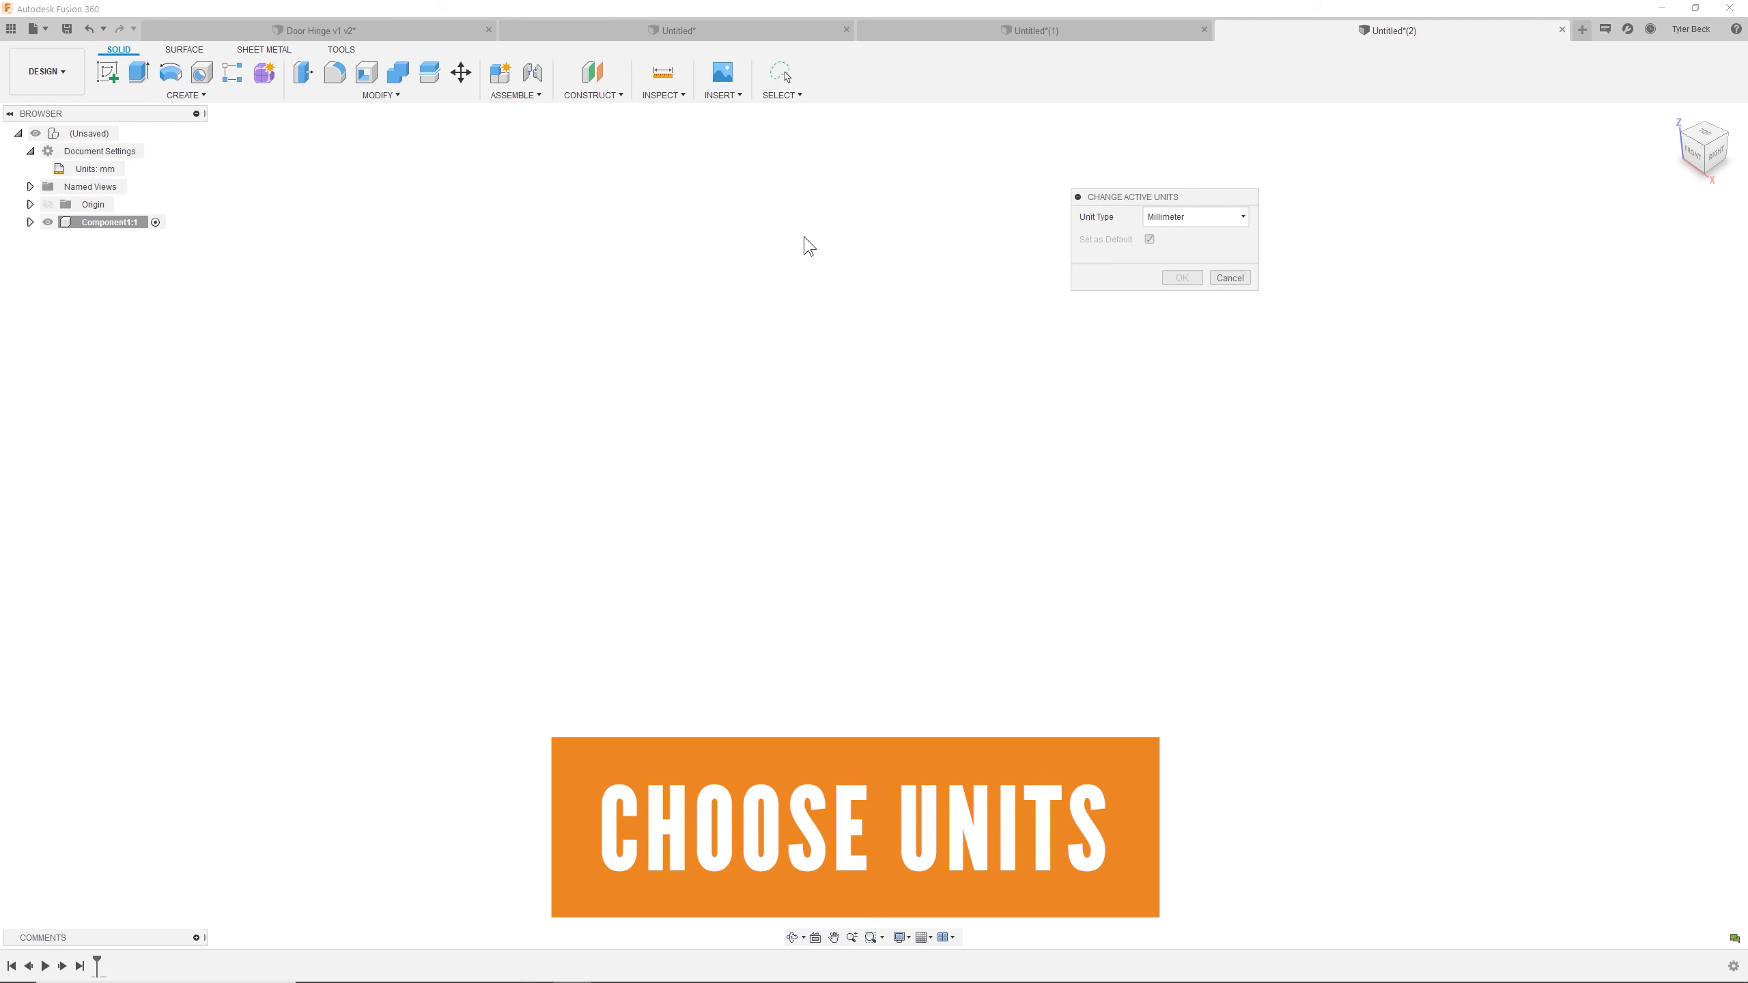
pyautogui.click(1173, 220)
pyautogui.click(1167, 283)
pyautogui.click(1179, 276)
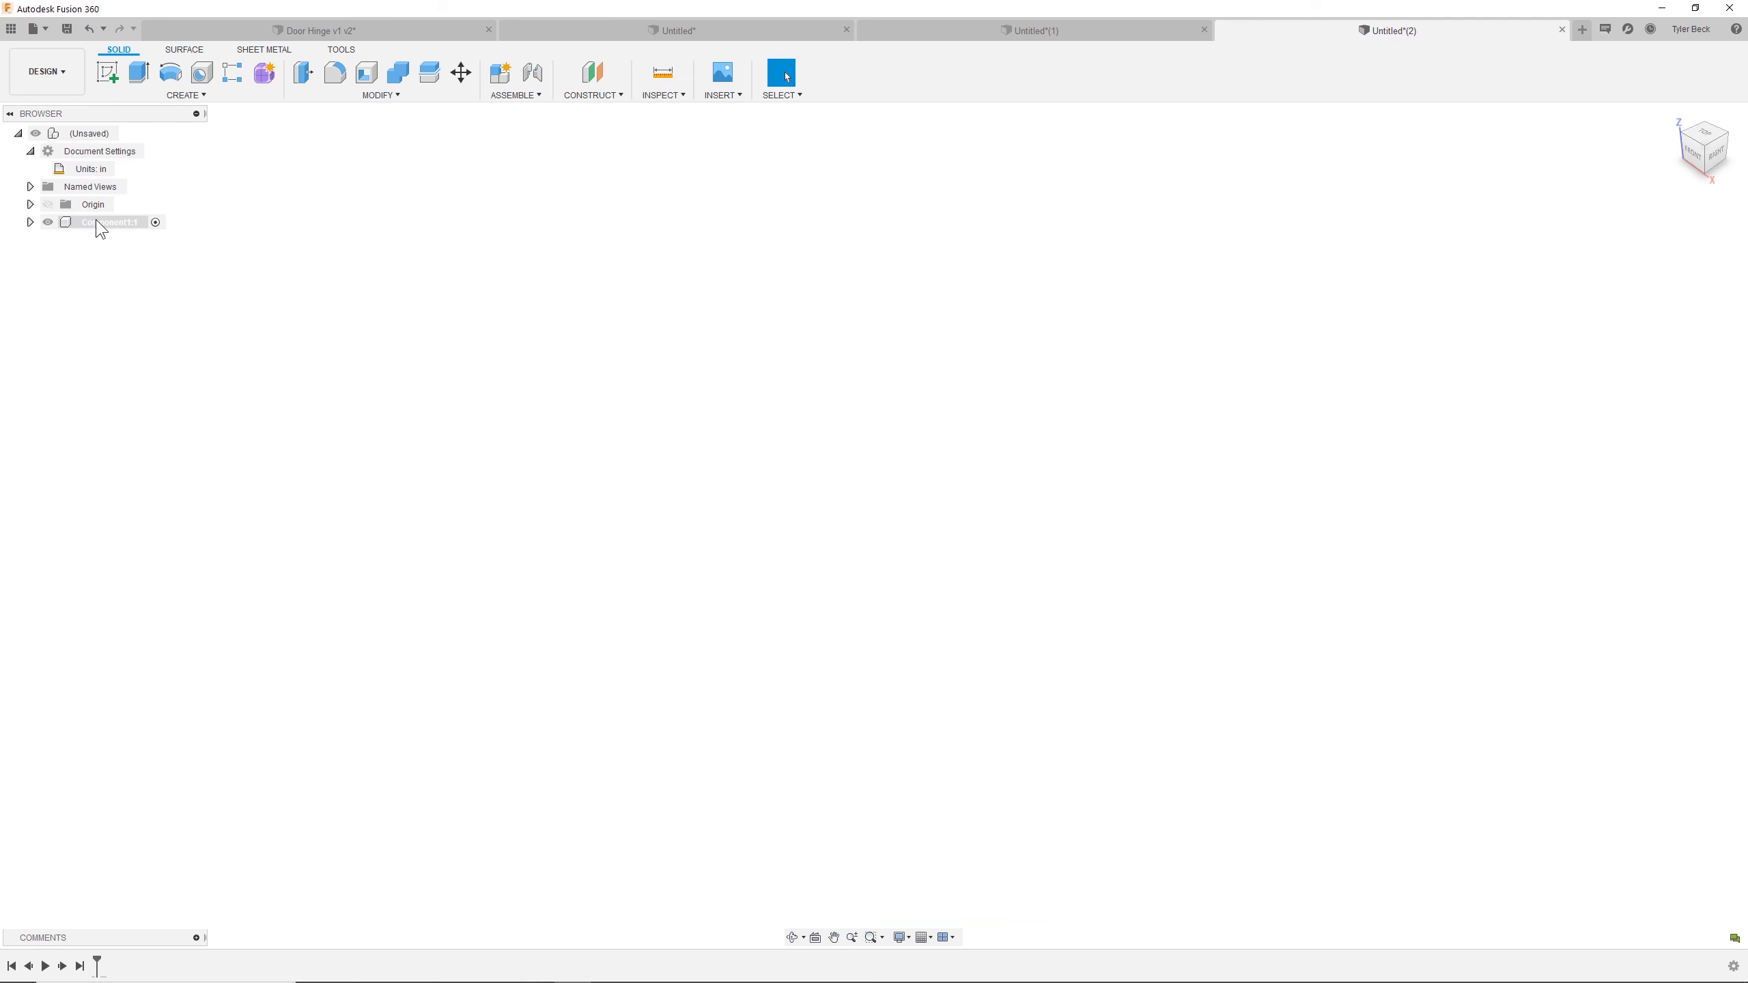
pyautogui.click(156, 224)
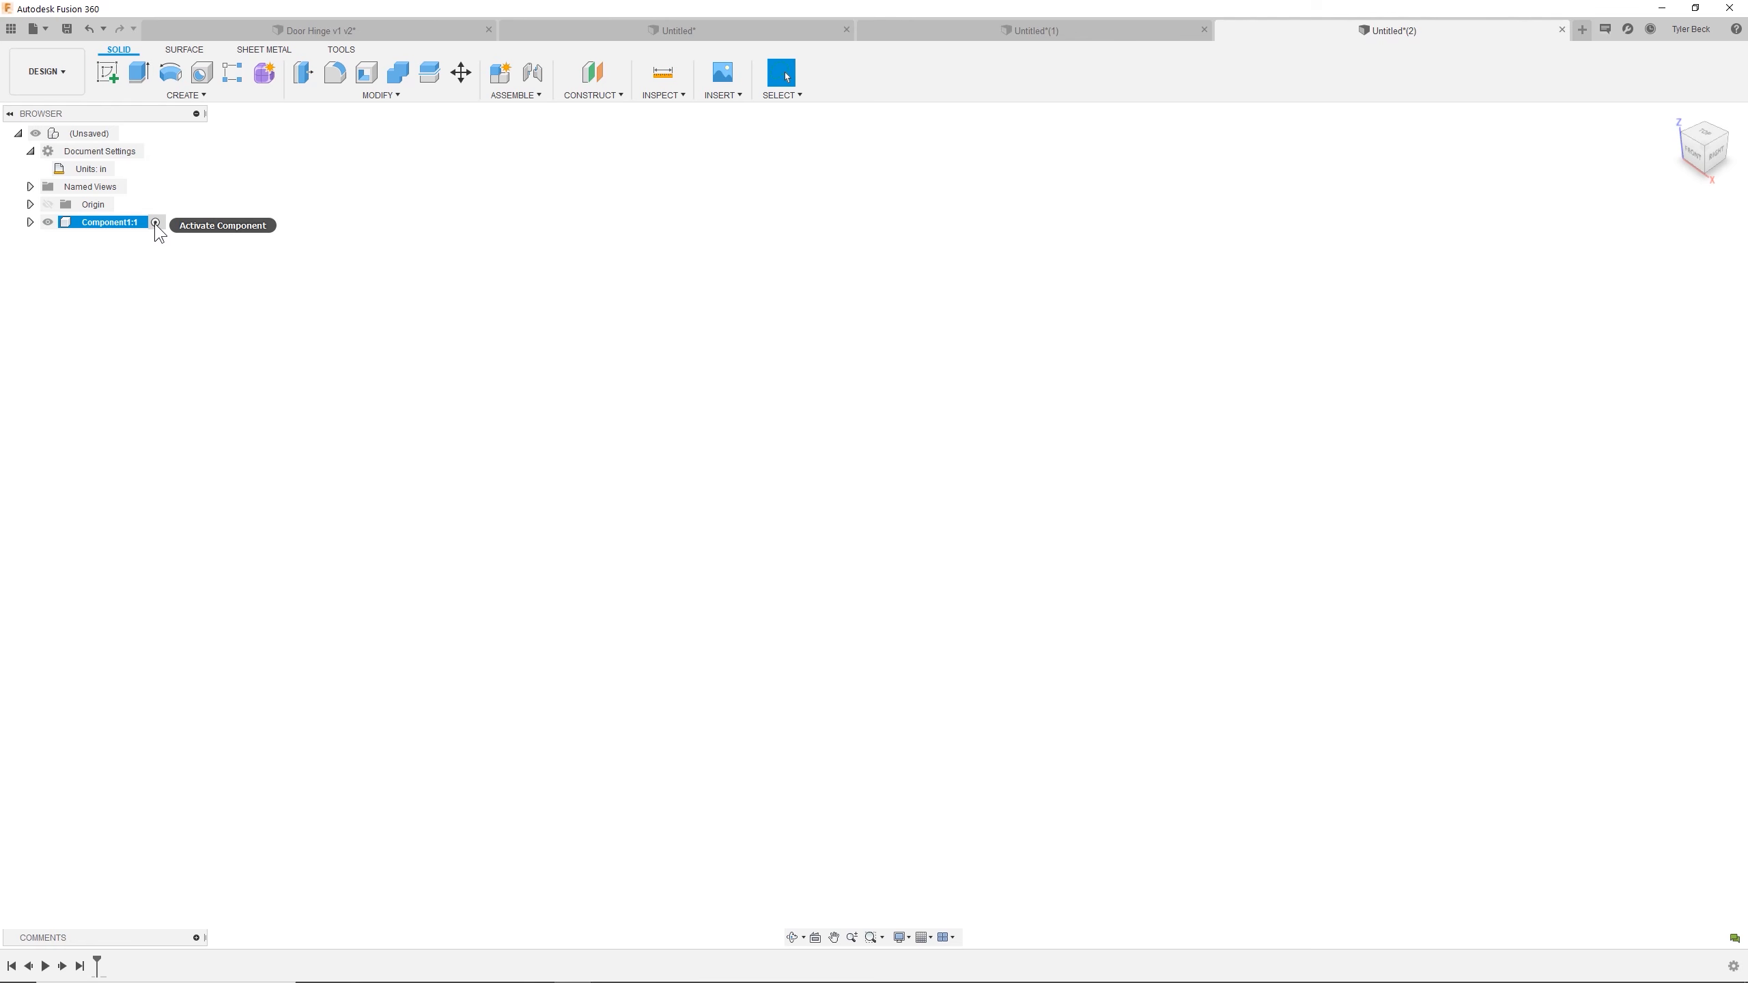
# Start a sketch on the front (XZ) origin plane of the new component.
pyautogui.click(77, 78)
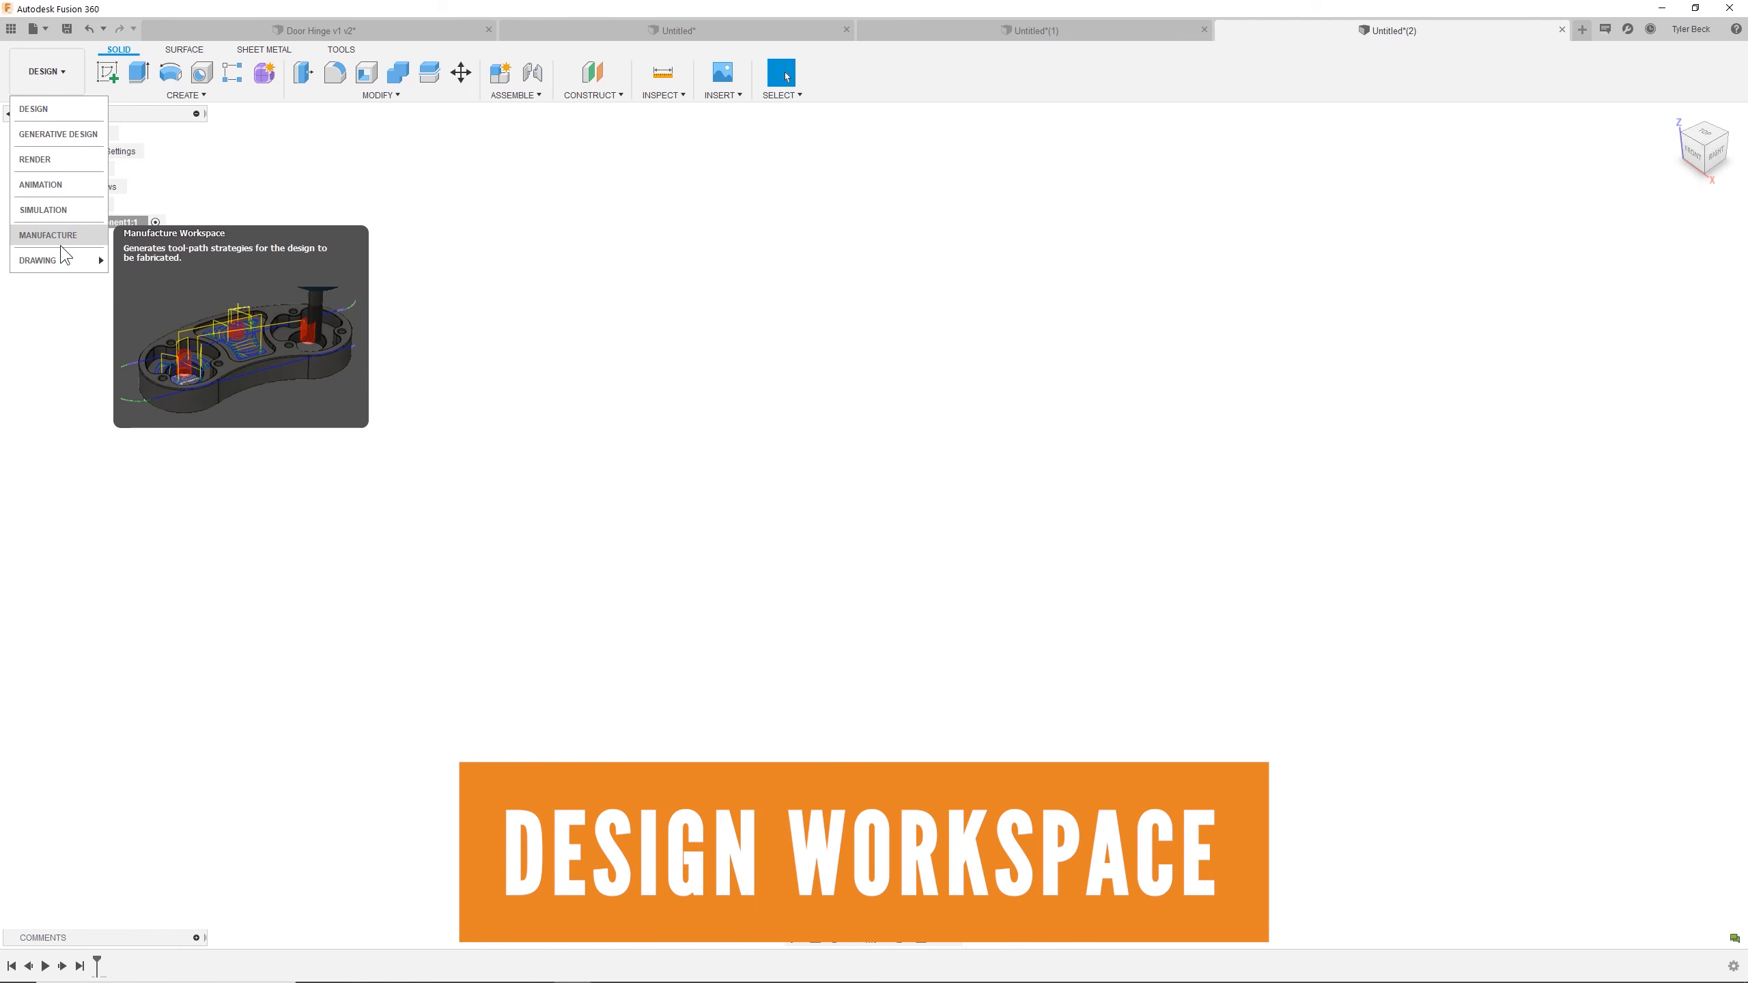
pyautogui.click(107, 73)
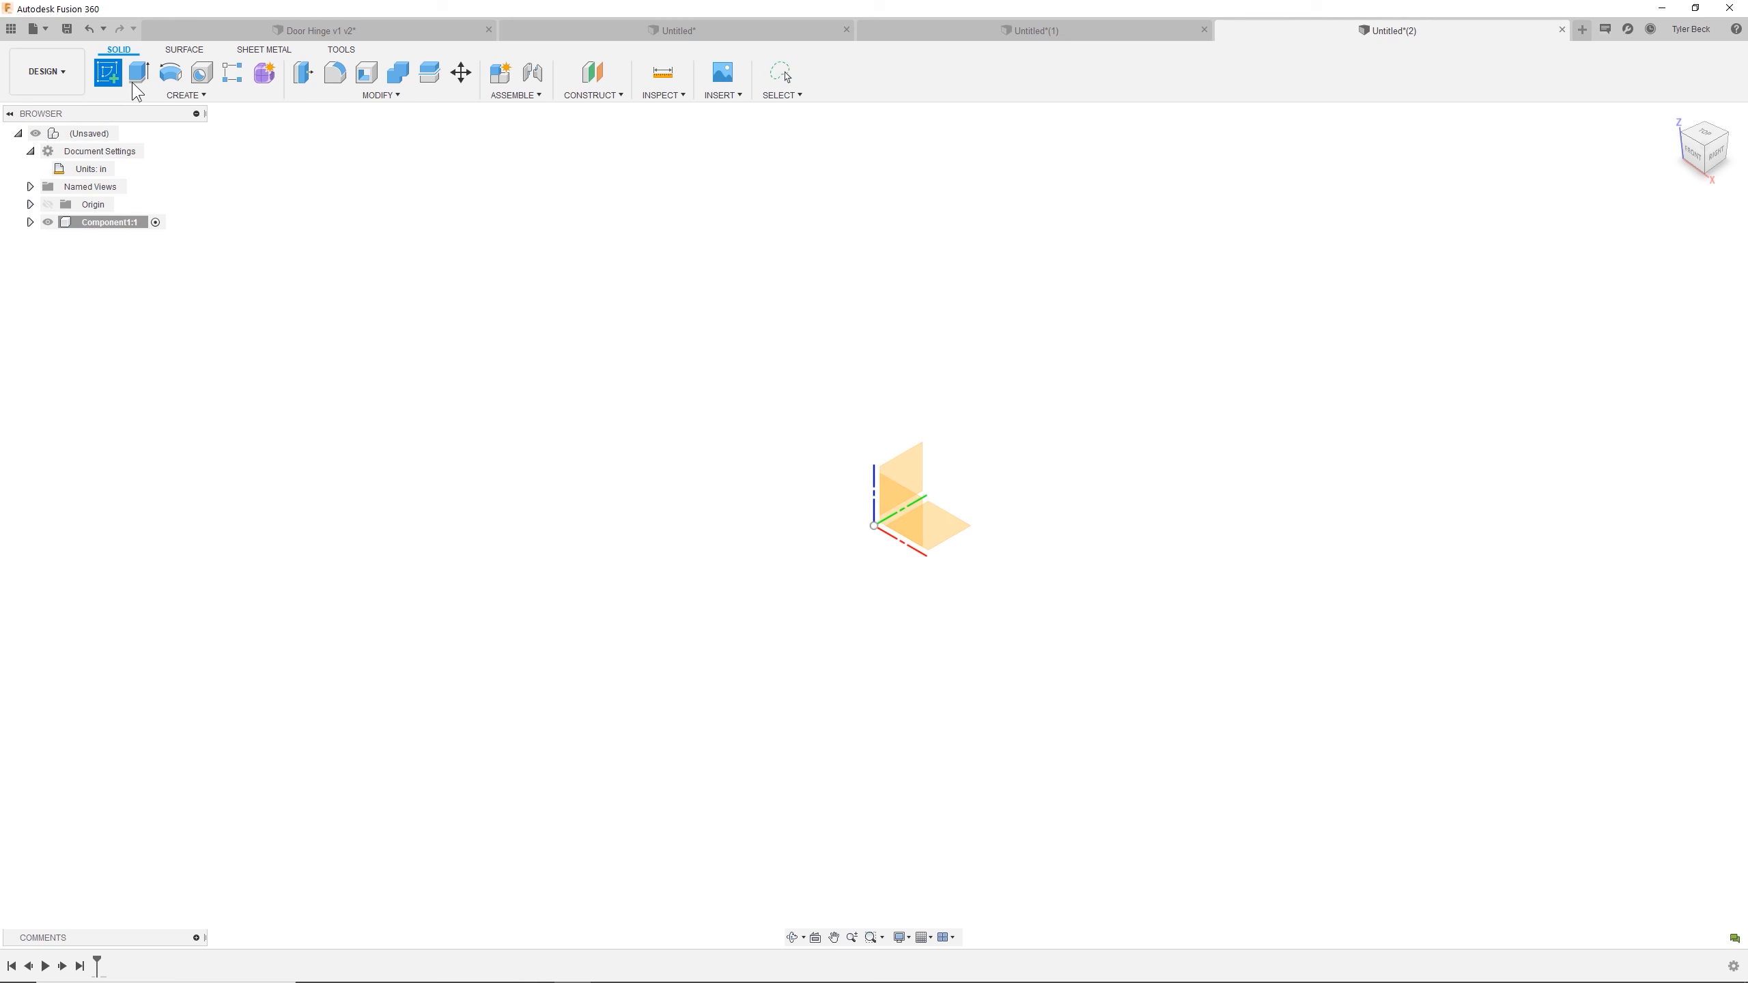
pyautogui.click(902, 508)
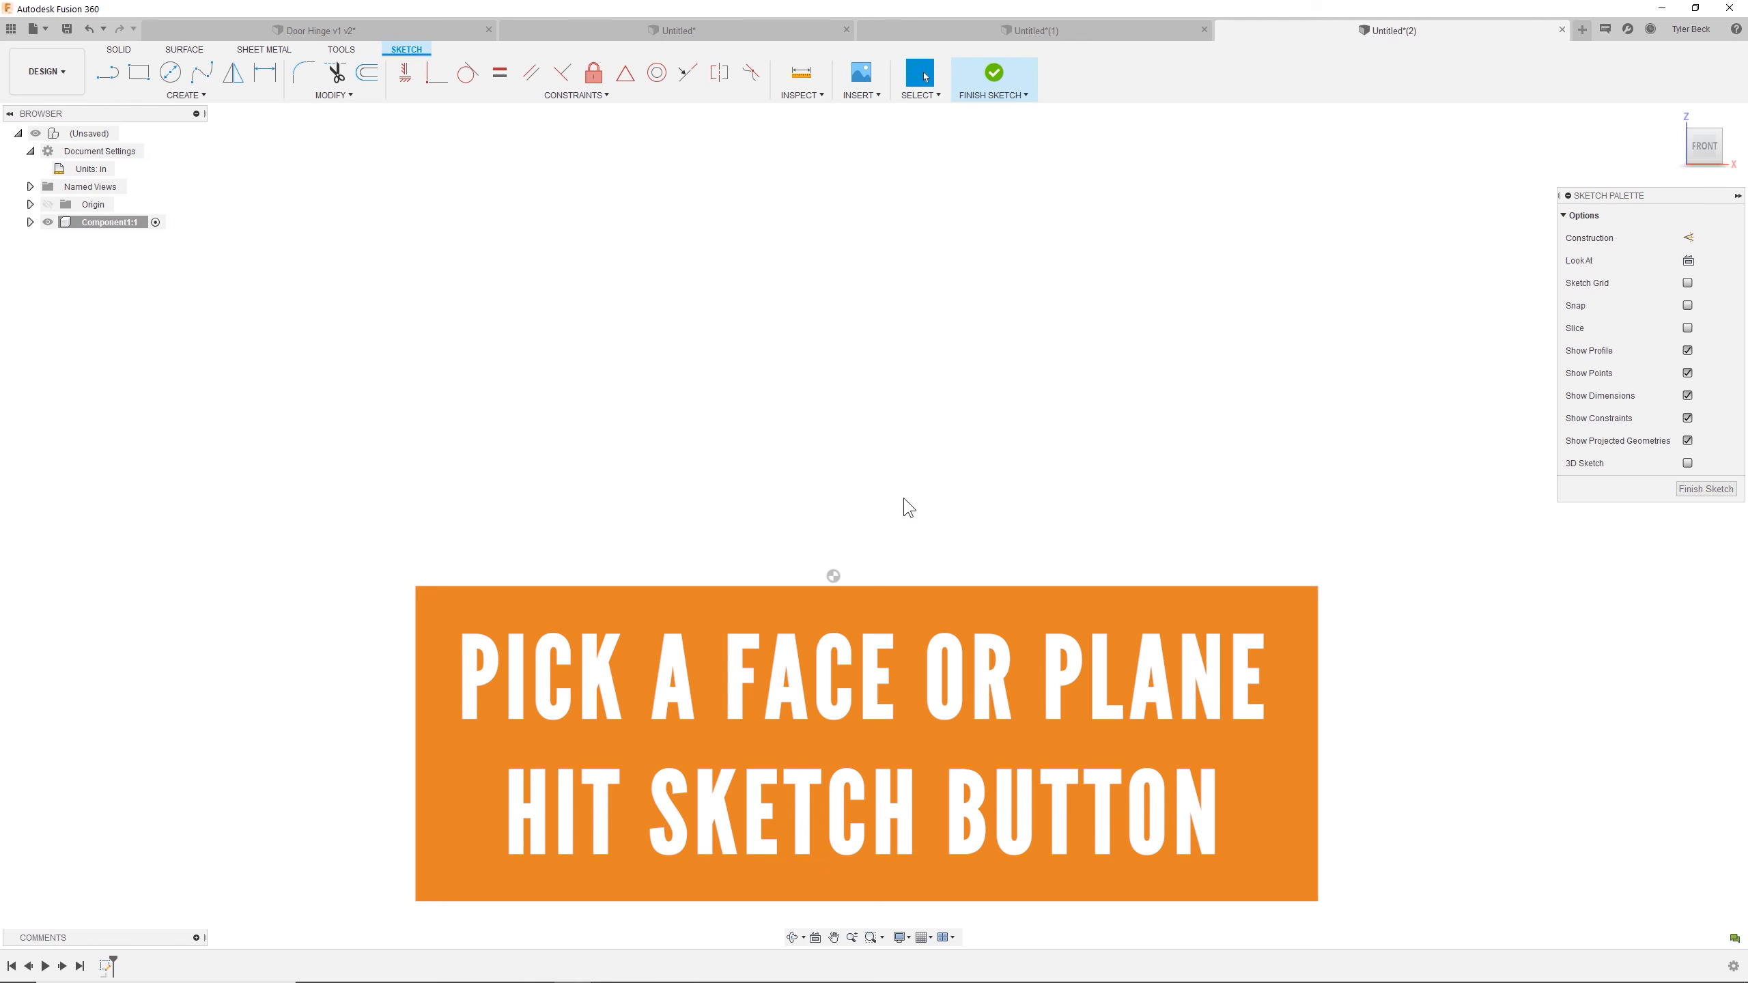
pyautogui.click(107, 71)
pyautogui.click(833, 575)
pyautogui.moveTo(833, 504); pyautogui.dragTo(1098, 516)
pyautogui.click(1172, 509)
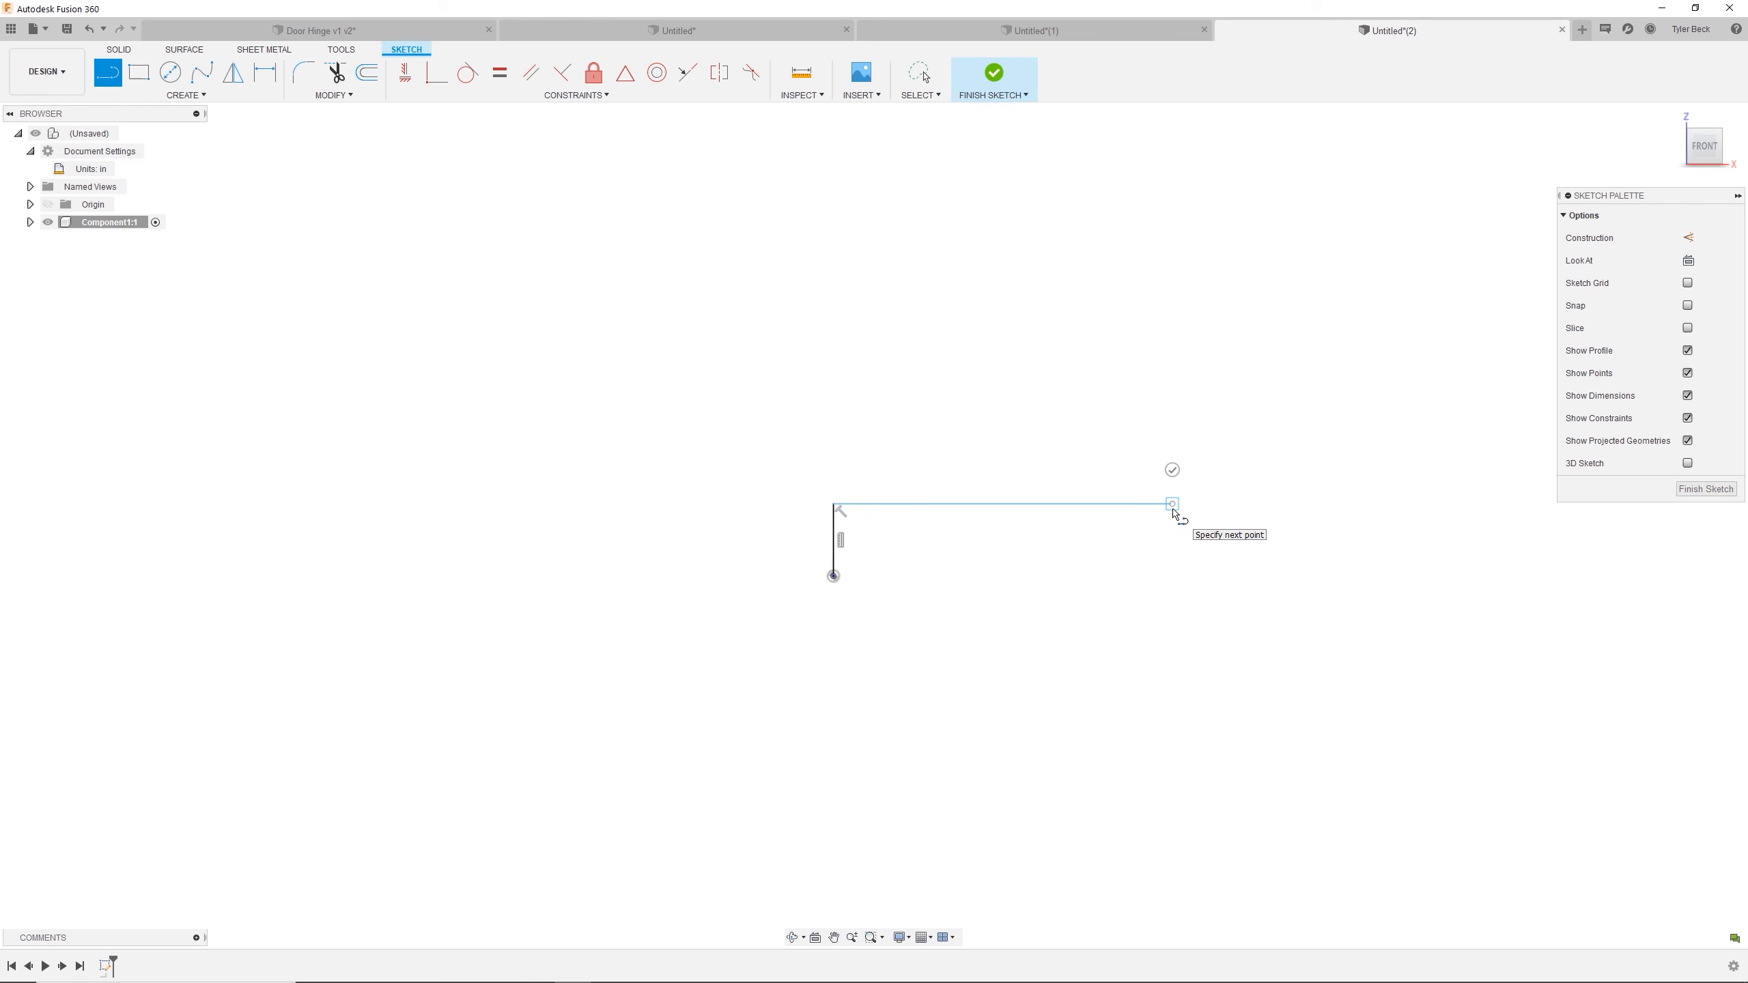
pyautogui.press('Escape')
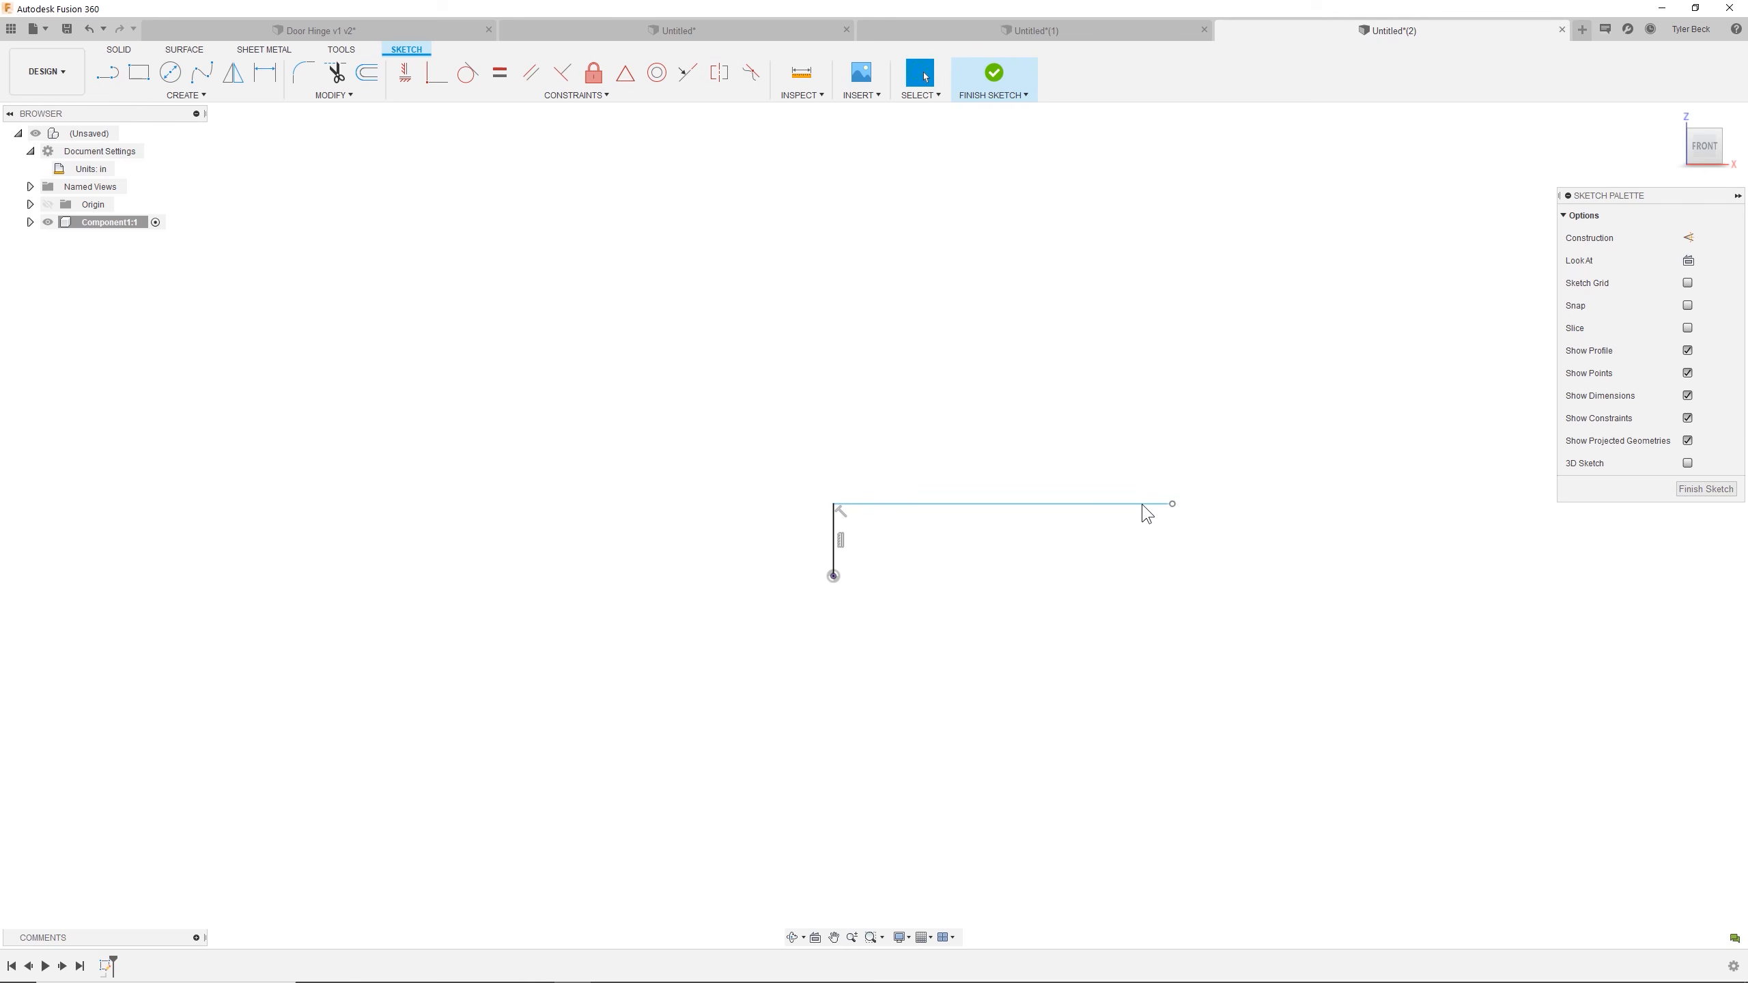
pyautogui.moveTo(635, 385); pyautogui.dragTo(1335, 727)
pyautogui.moveTo(719, 347); pyautogui.dragTo(1224, 725)
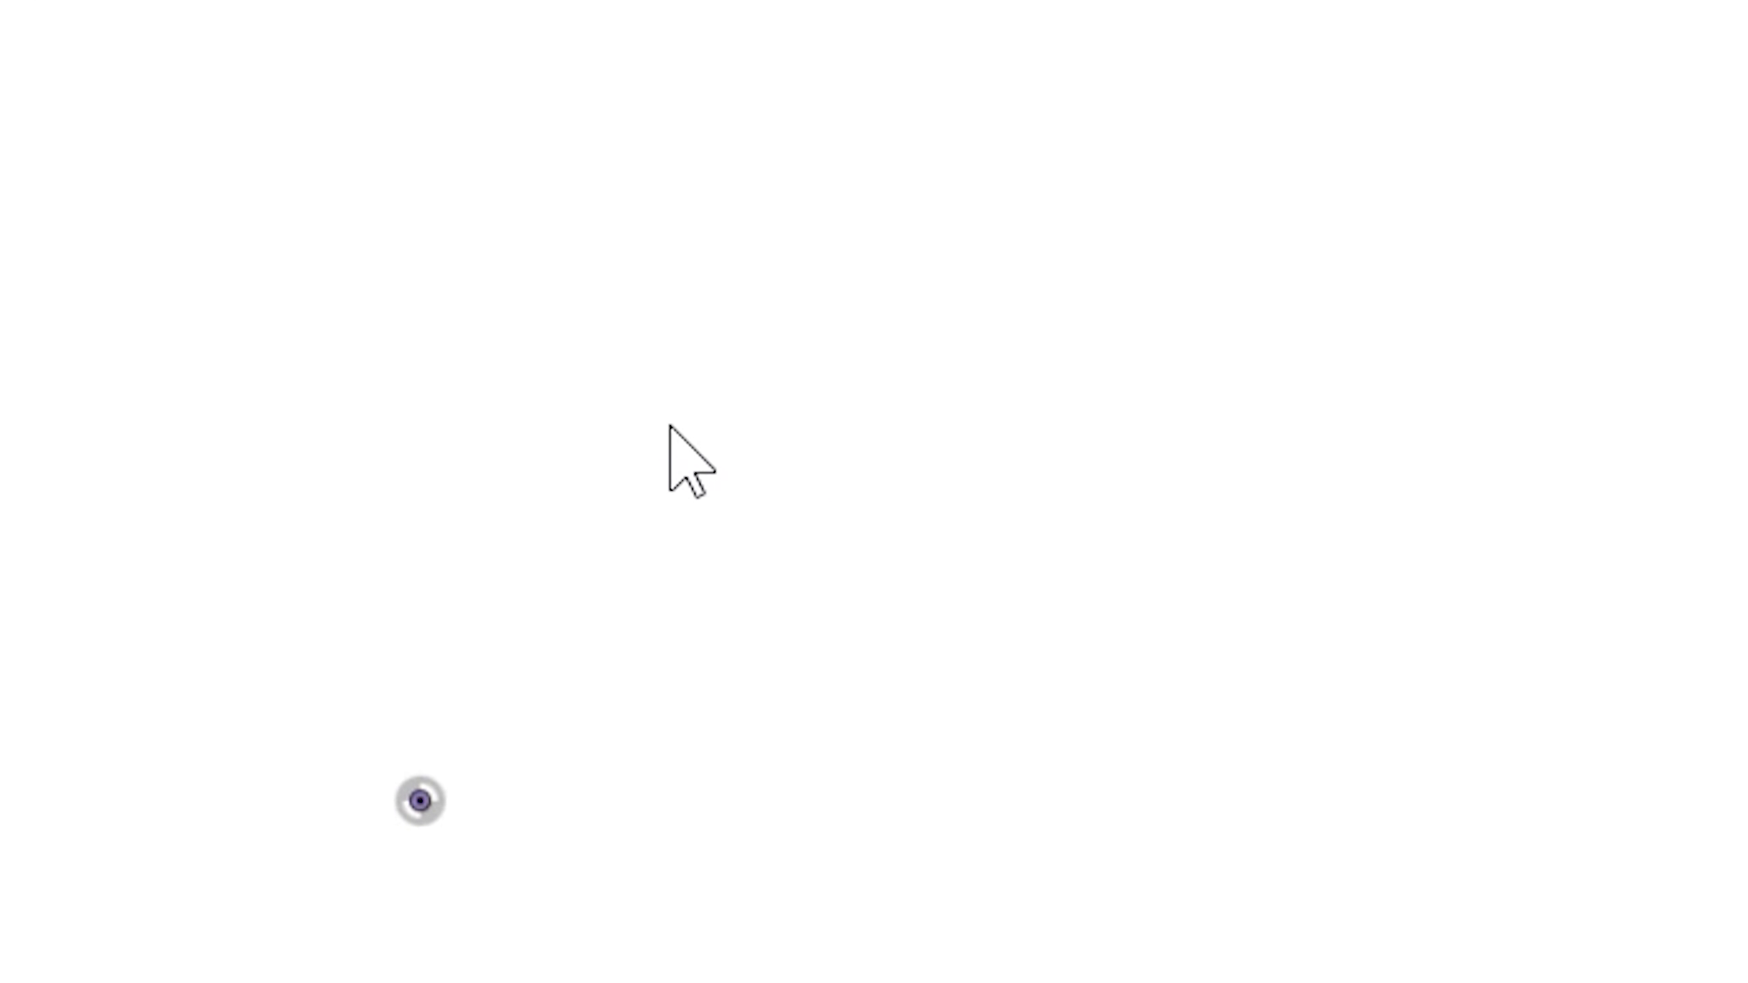
# Sketch a two-point rectangle from the origin, 0.134 in high and 2.5 in wide.
pyautogui.press('s')
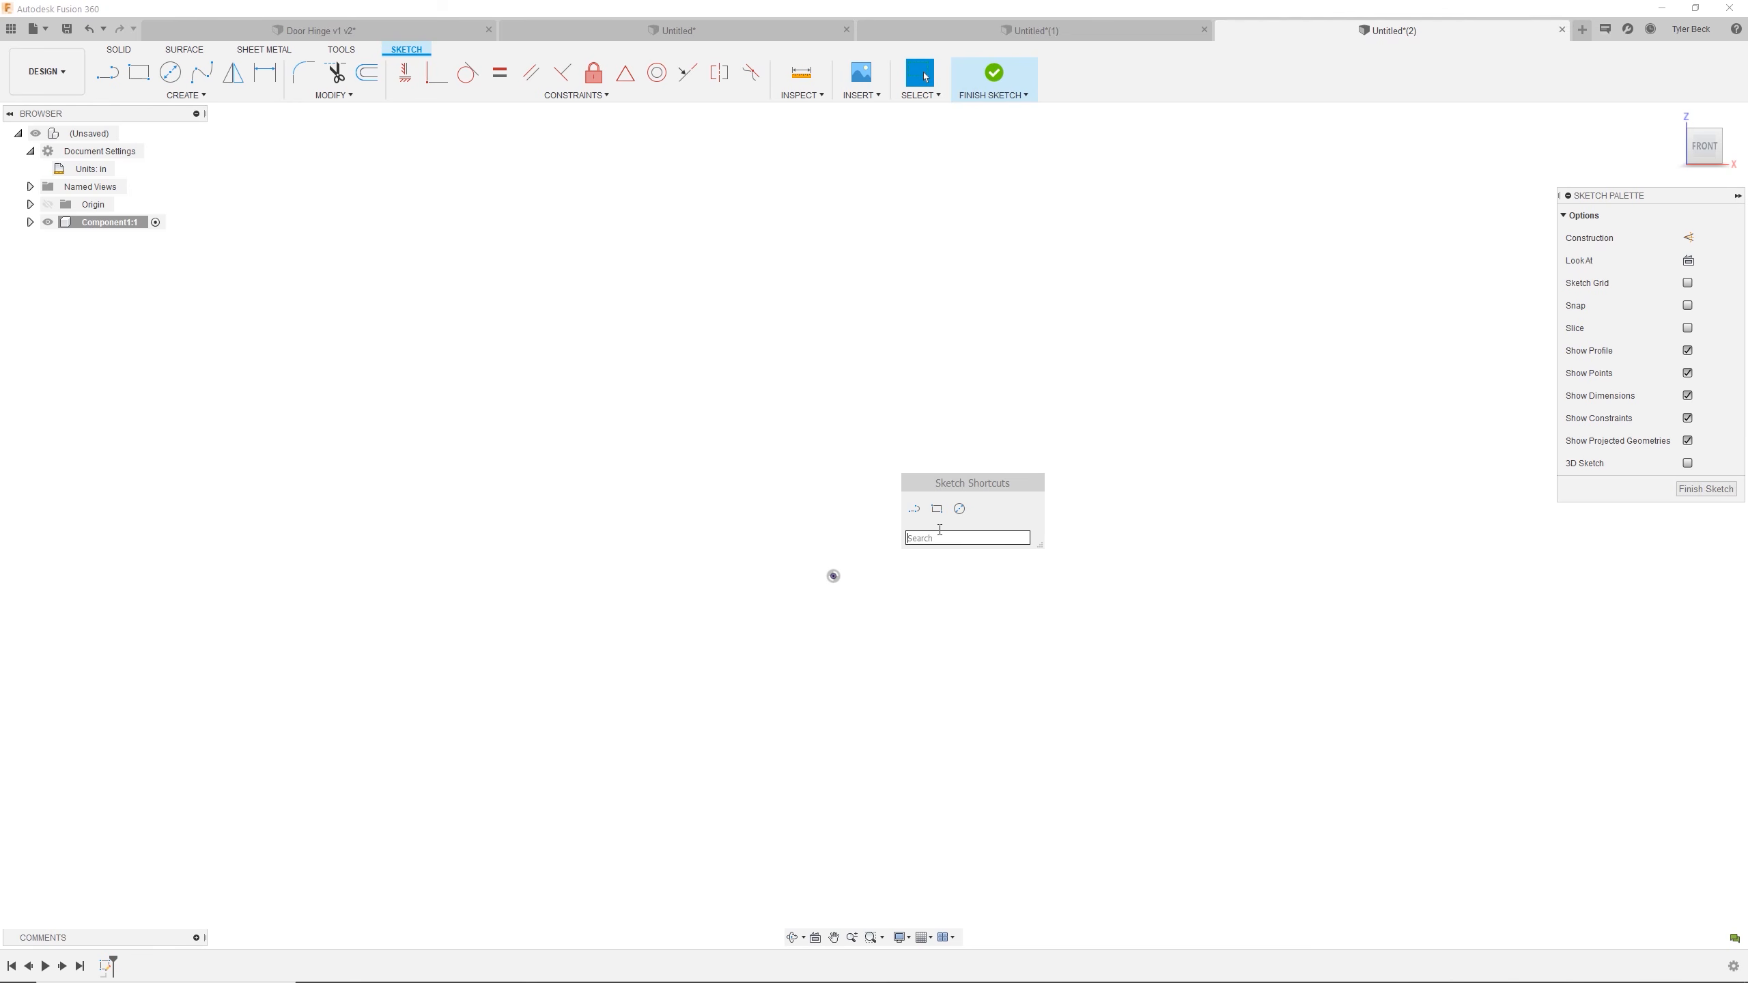
pyautogui.click(937, 509)
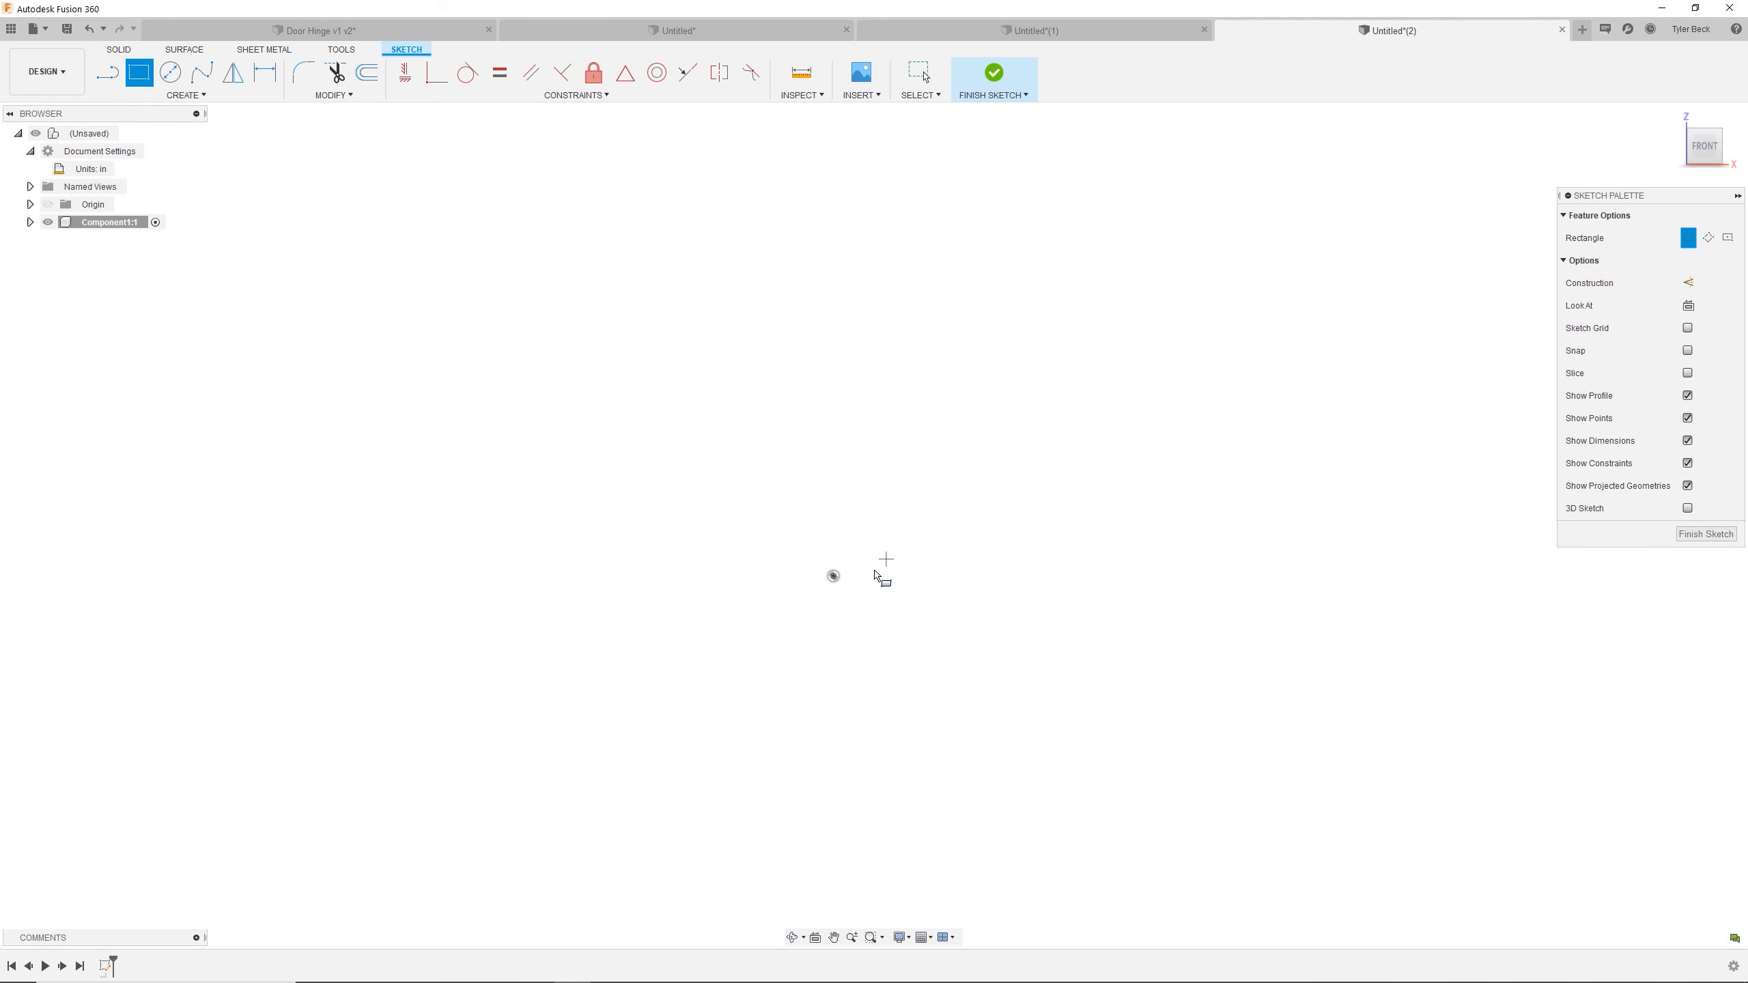
pyautogui.click(834, 576)
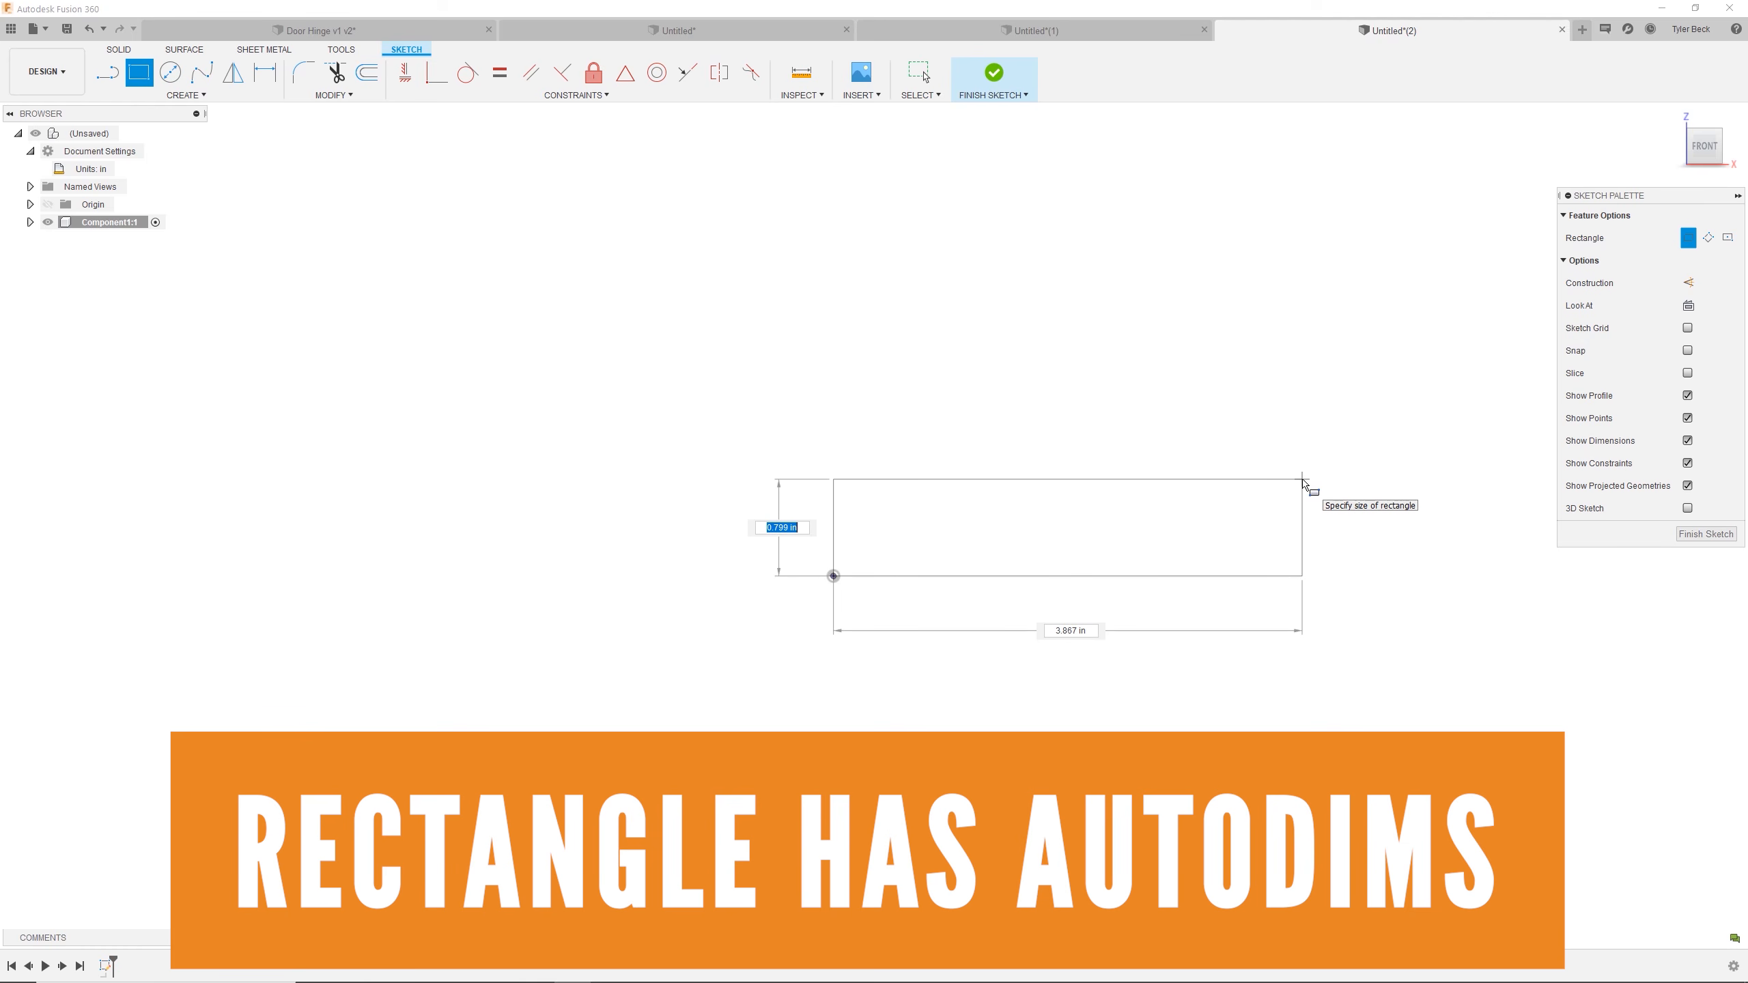
pyautogui.write('0.134')
pyautogui.press('Tab')
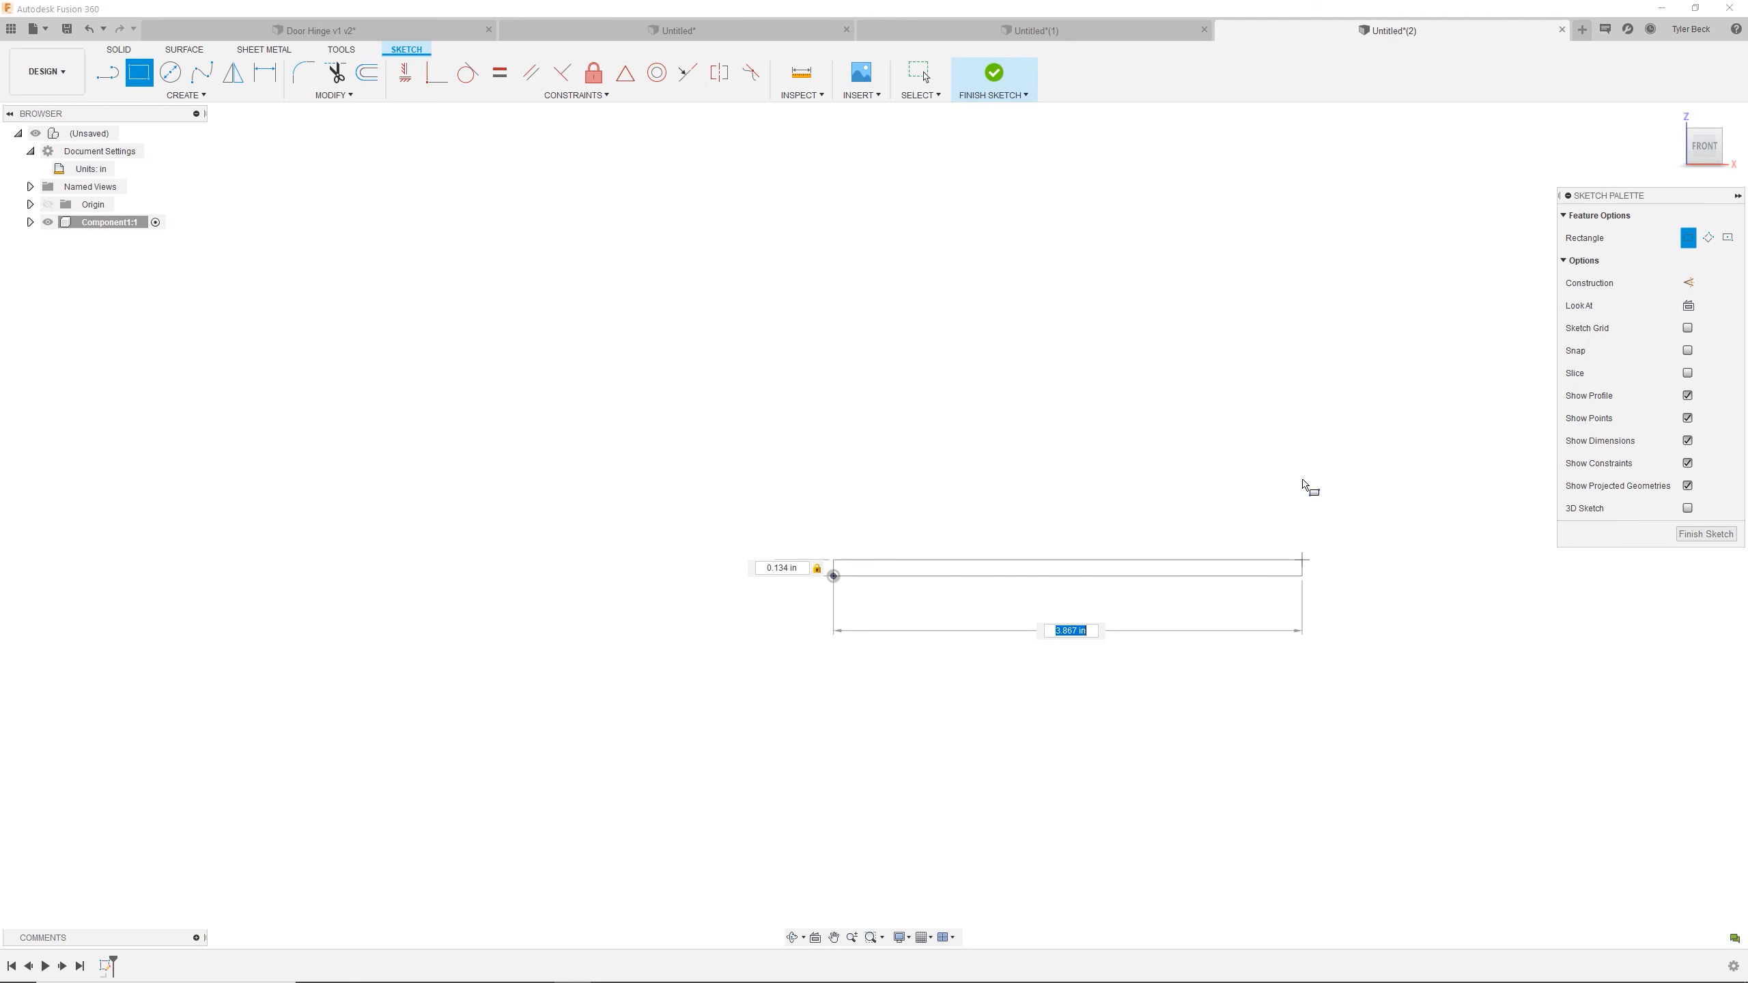
pyautogui.write('2.5')
pyautogui.press('Tab')
pyautogui.press('Return')
pyautogui.scroll(5, 977, 585)
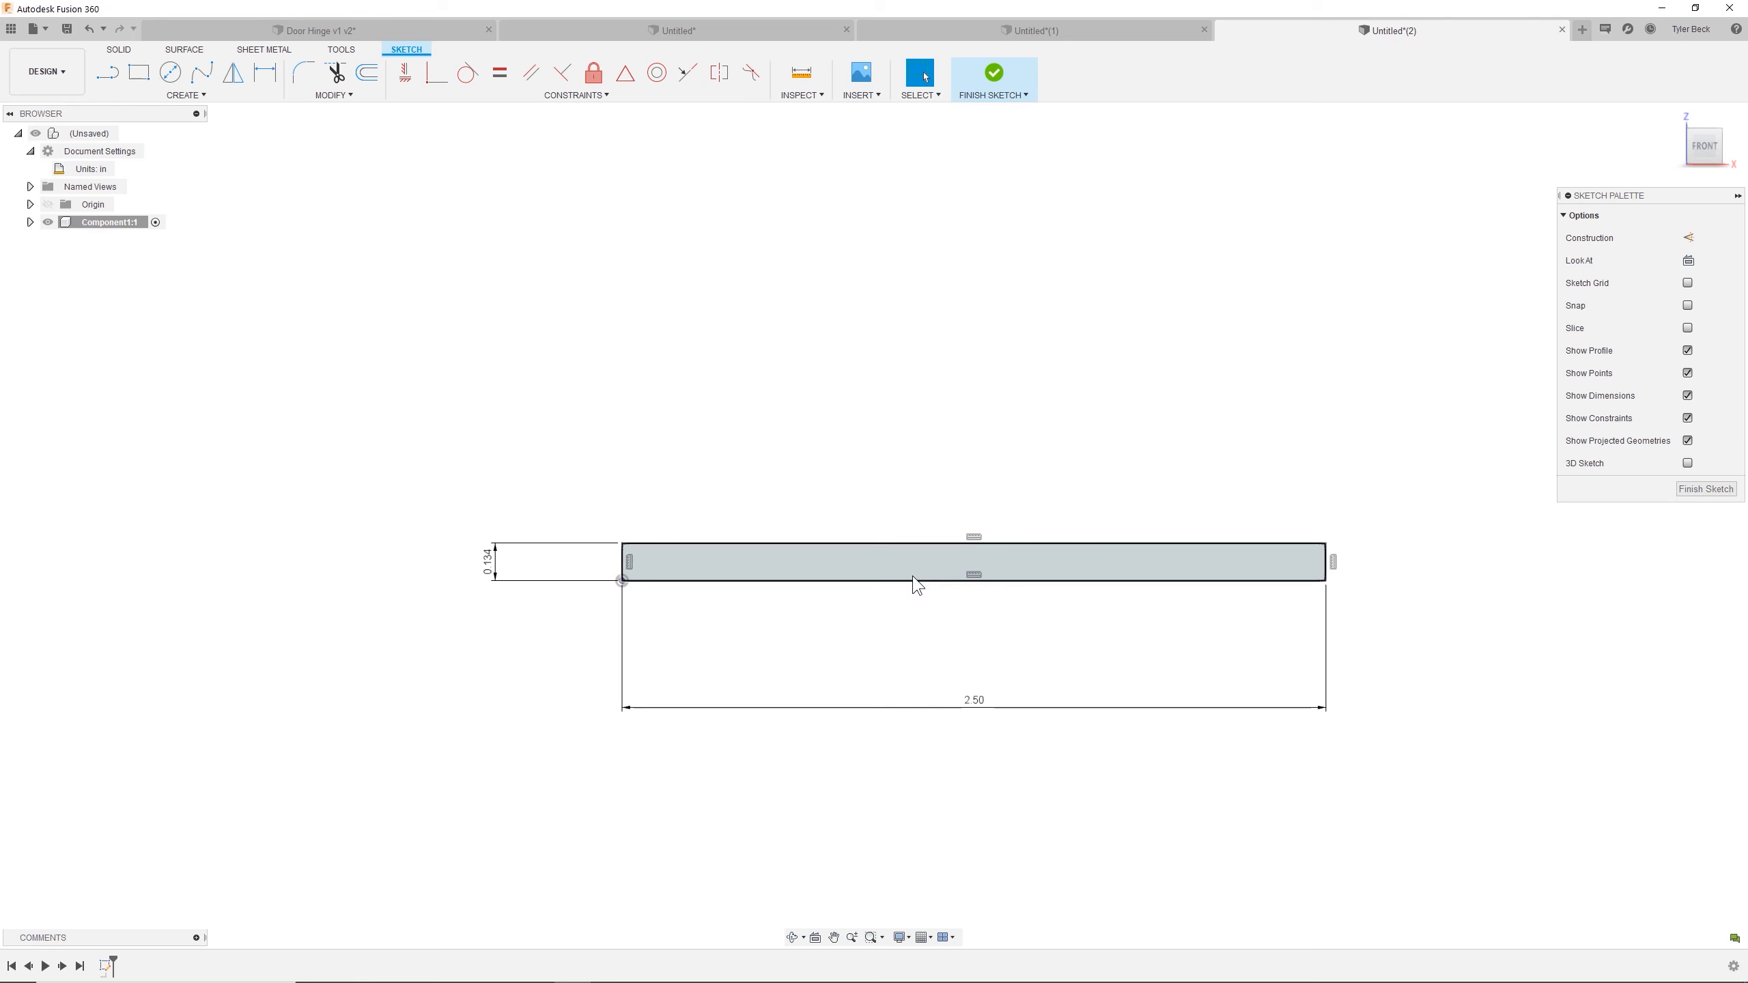
# Sketch a circle overlapping the rectangle's right end, with its center slightly above the rectangle's upper edge.
pyautogui.click(170, 72)
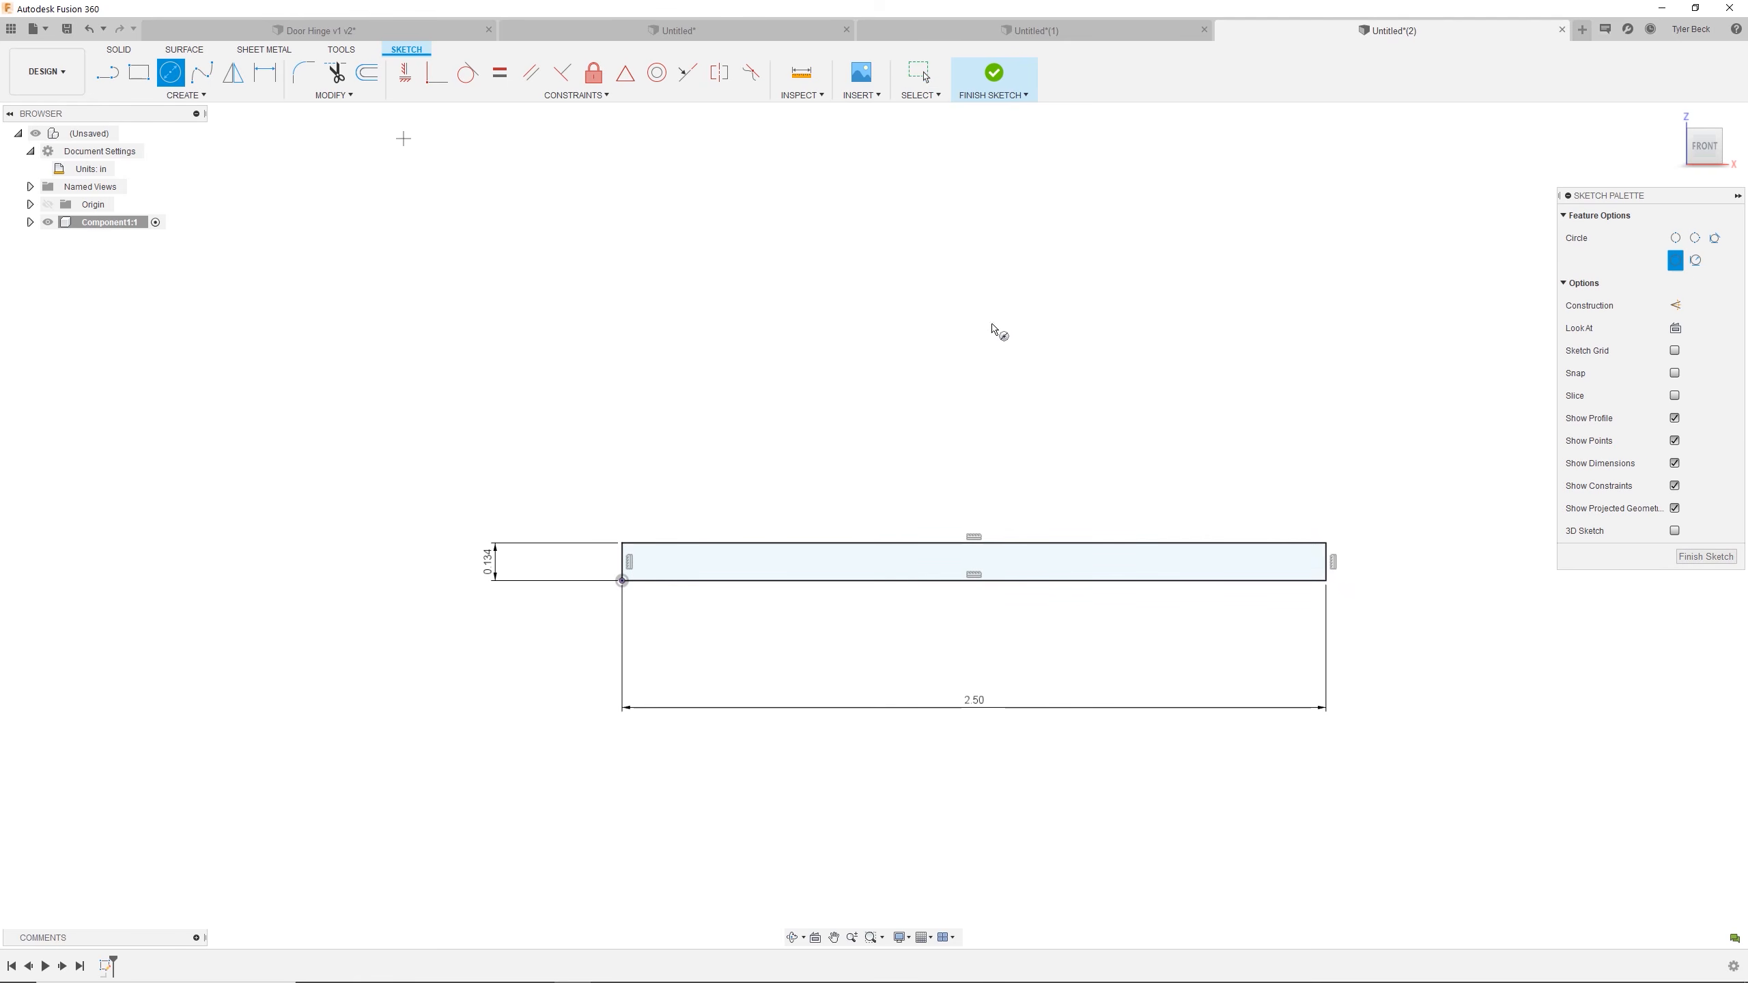
pyautogui.click(1262, 509)
pyautogui.click(1284, 658)
pyautogui.press('Escape')
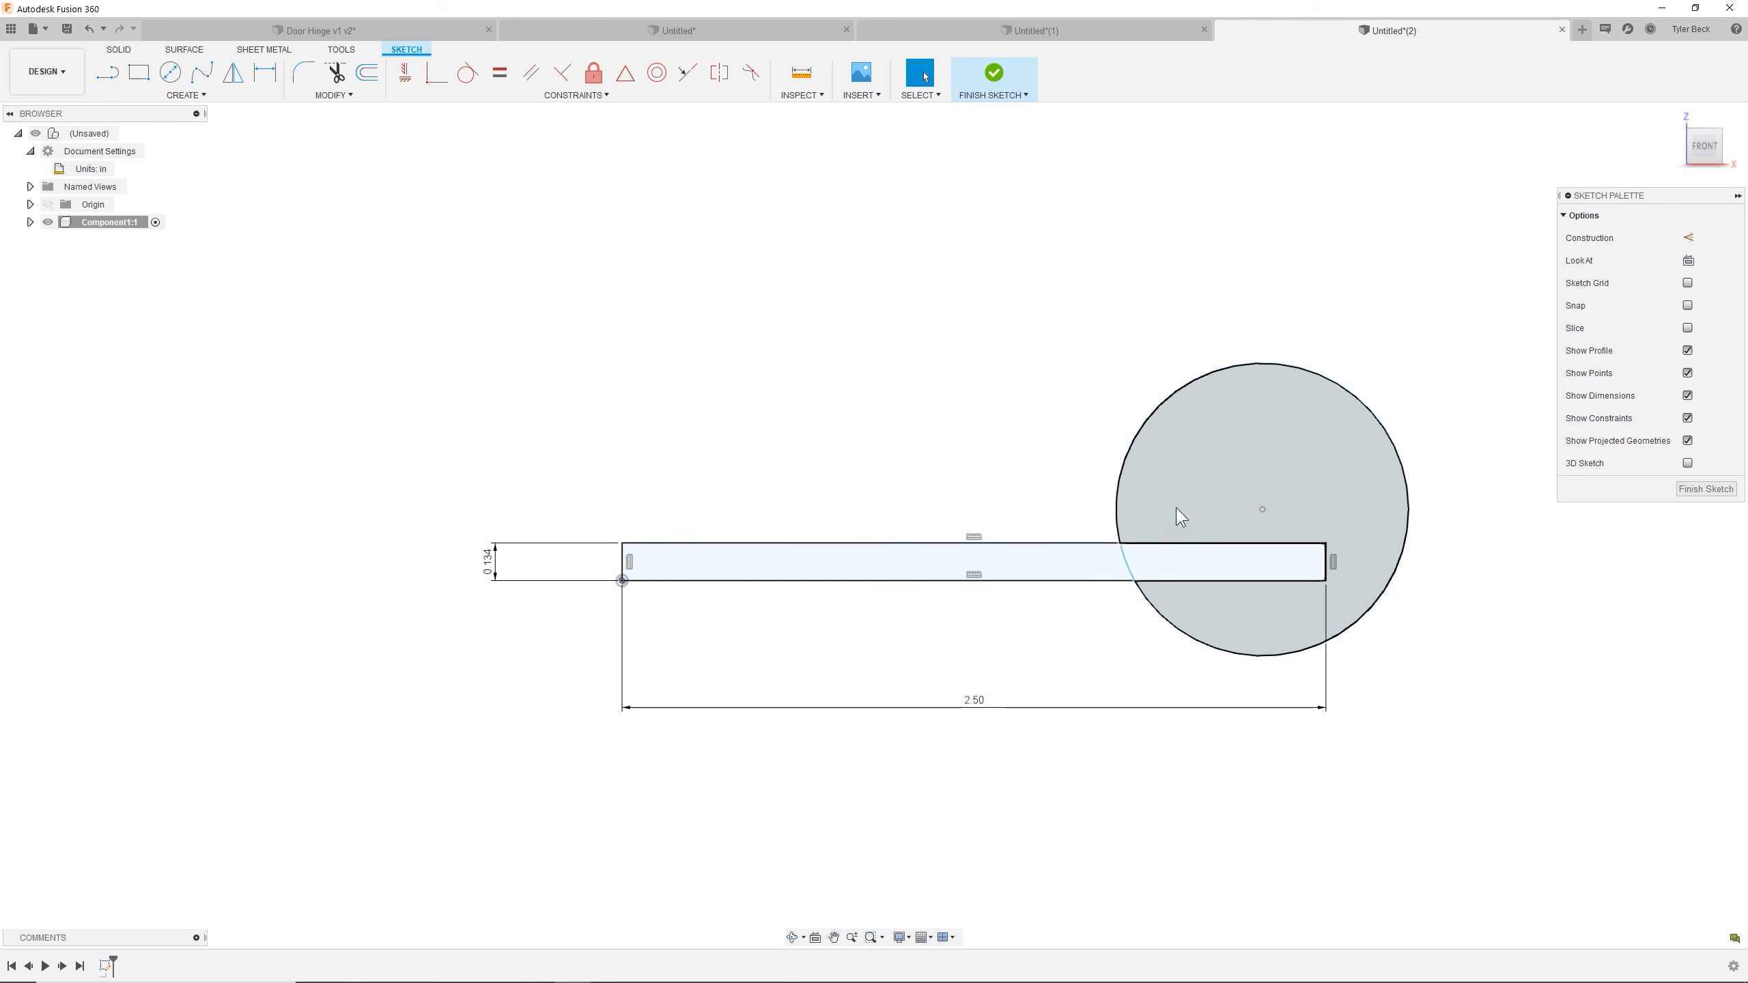
pyautogui.moveTo(1259, 508)
pyautogui.mouseDown()
pyautogui.moveTo(1265, 606)
pyautogui.moveTo(1254, 497)
pyautogui.moveTo(1242, 511)
pyautogui.mouseUp()
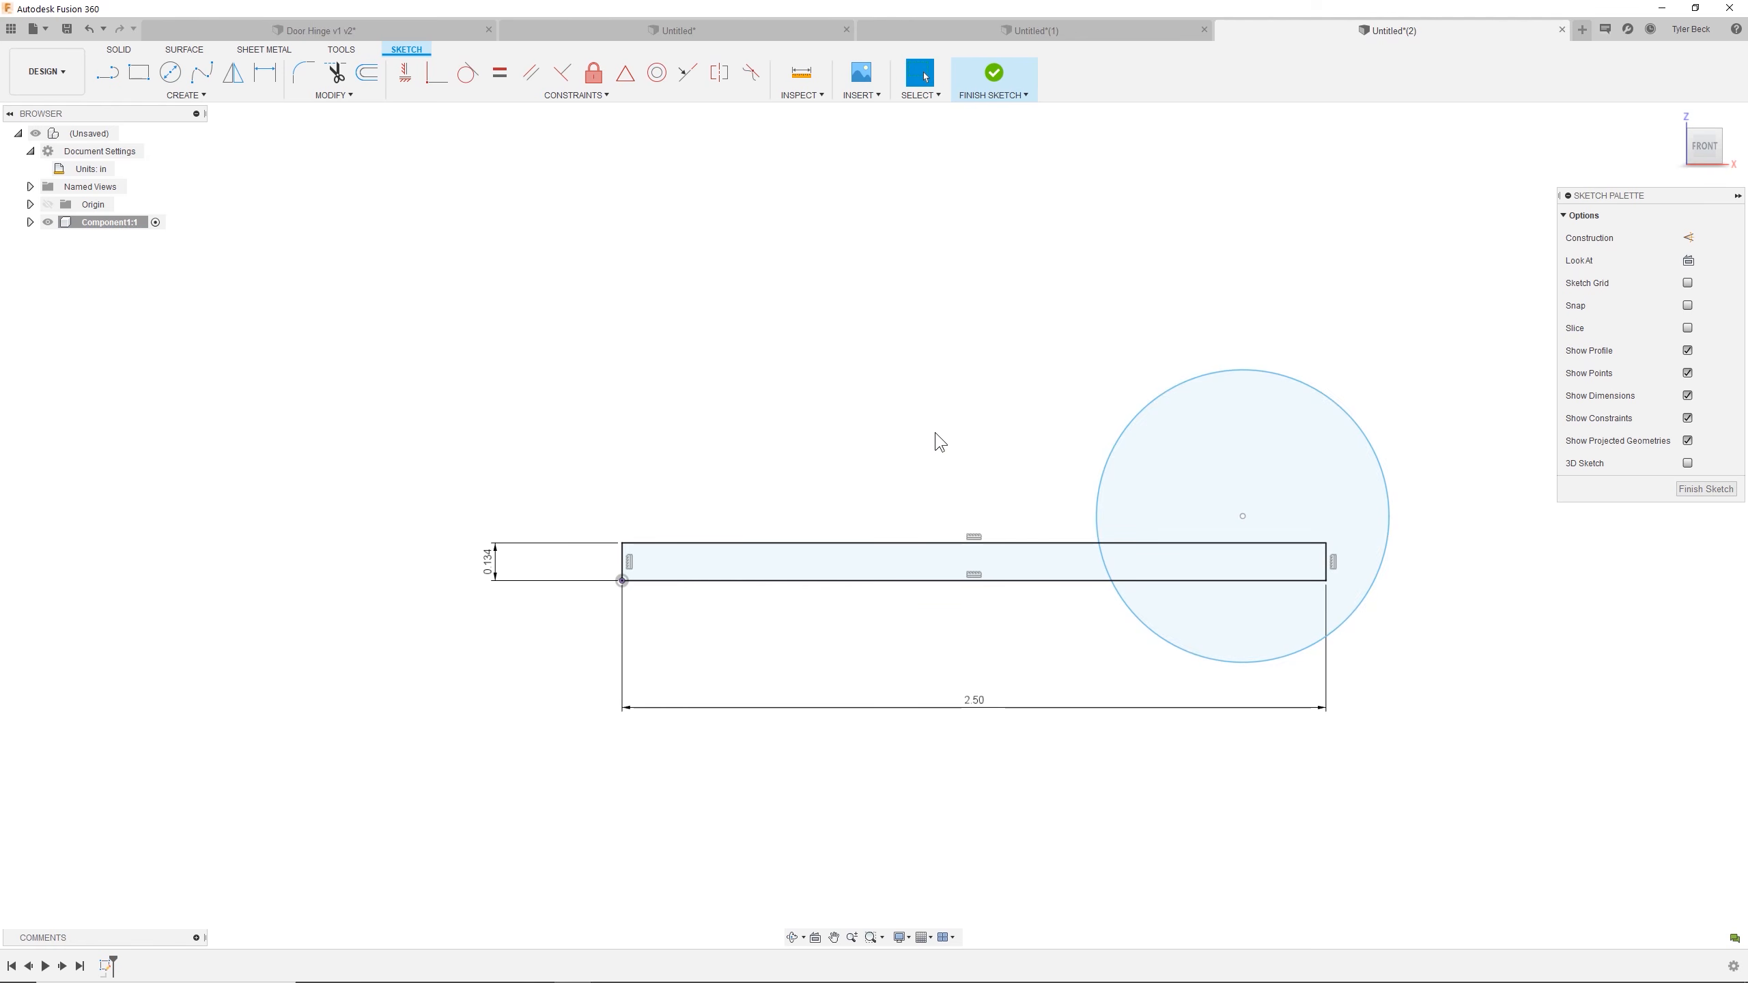
# Dimension the circle's center 0.031 in above the rectangle's upper edge.
pyautogui.press('d')
pyautogui.click(1056, 544)
pyautogui.click(1242, 515)
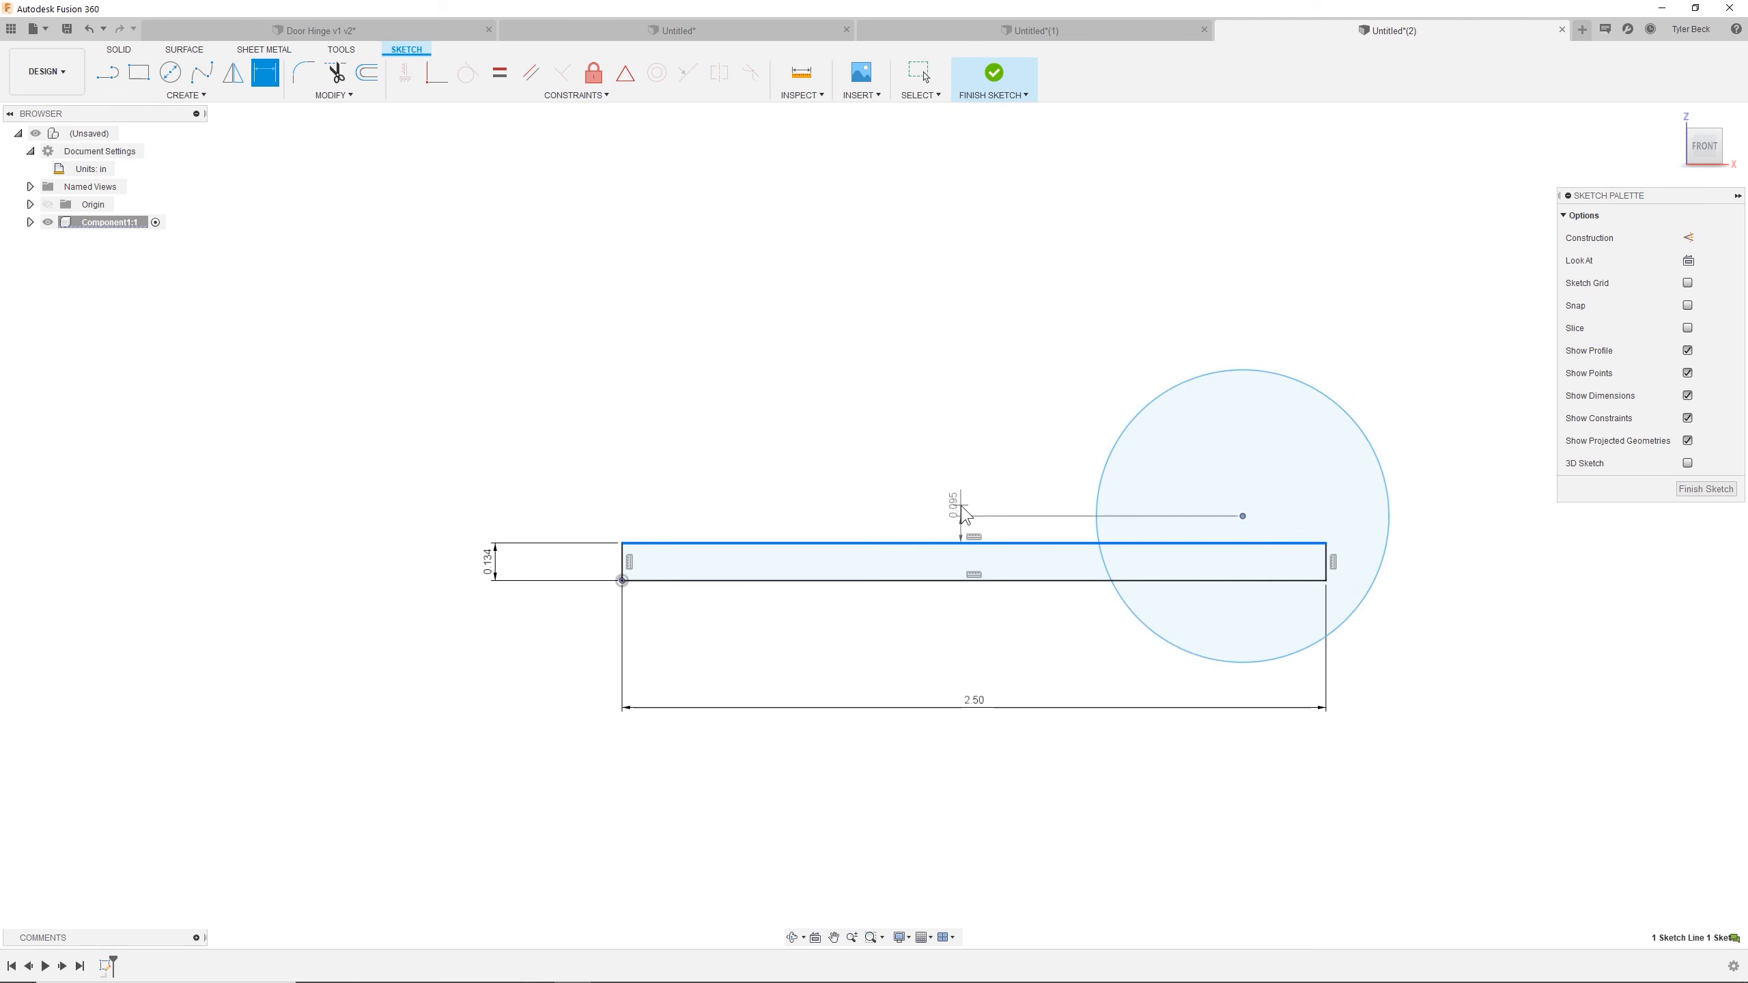
pyautogui.click(961, 508)
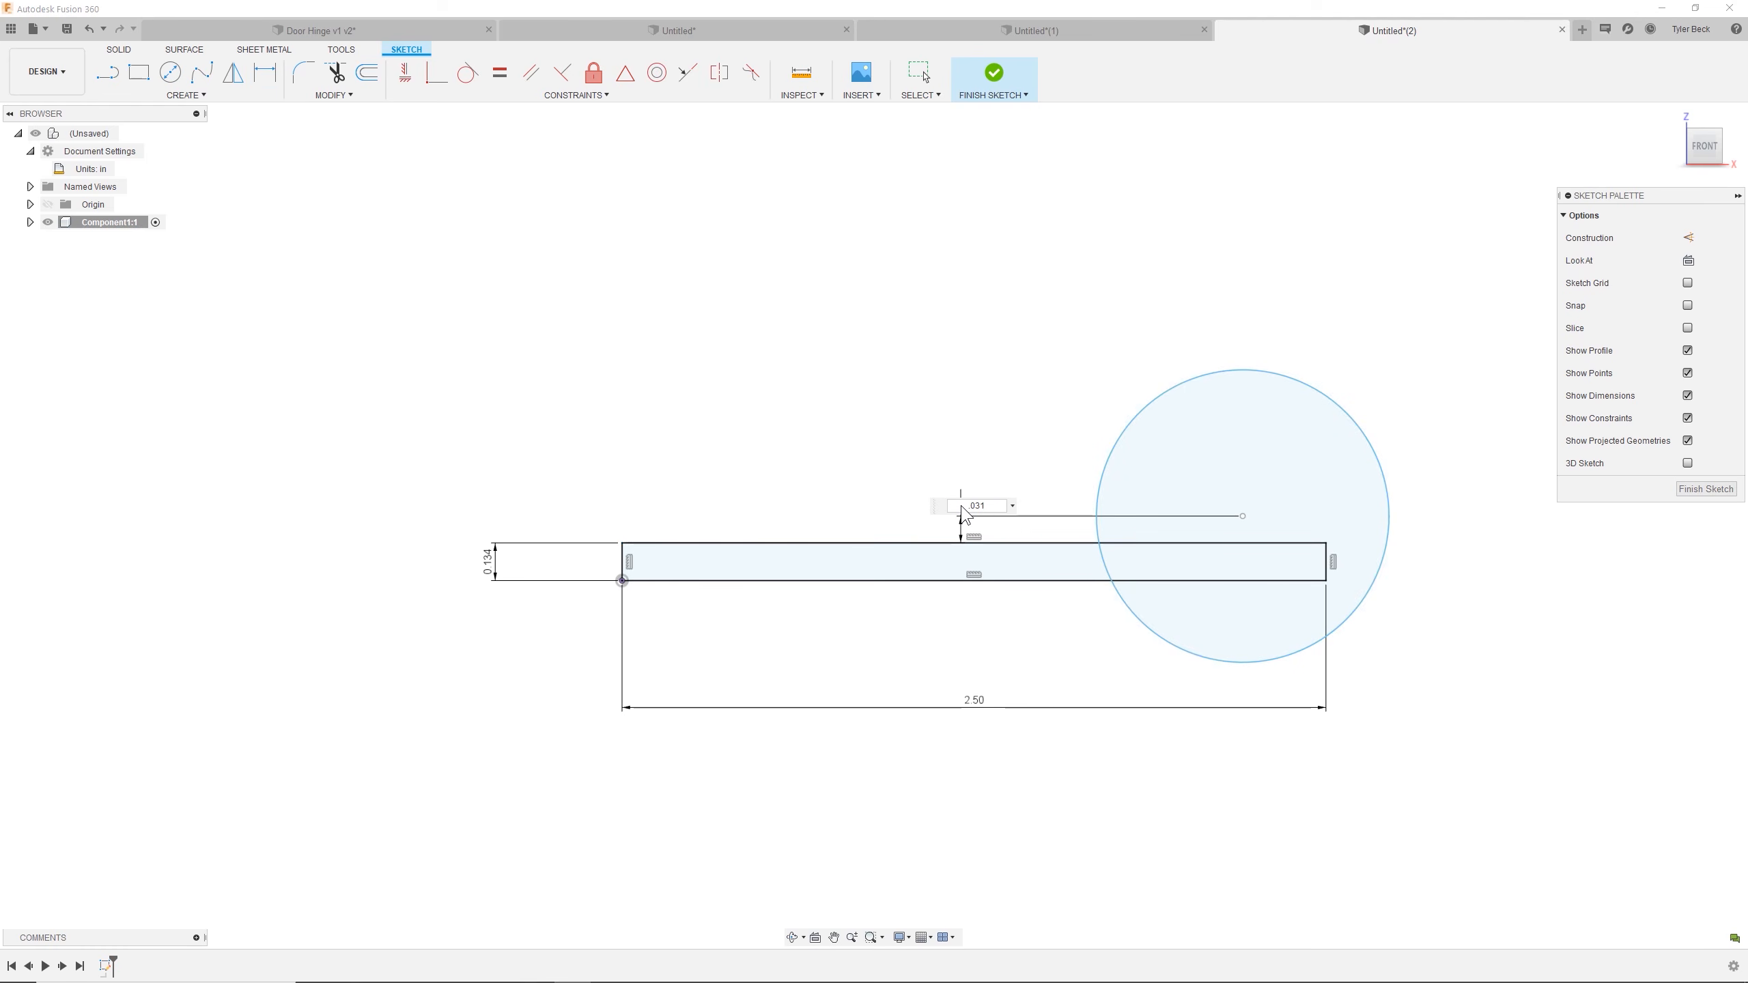
pyautogui.write('.031')
pyautogui.press('Return')
pyautogui.scroll(3, 1109, 549)
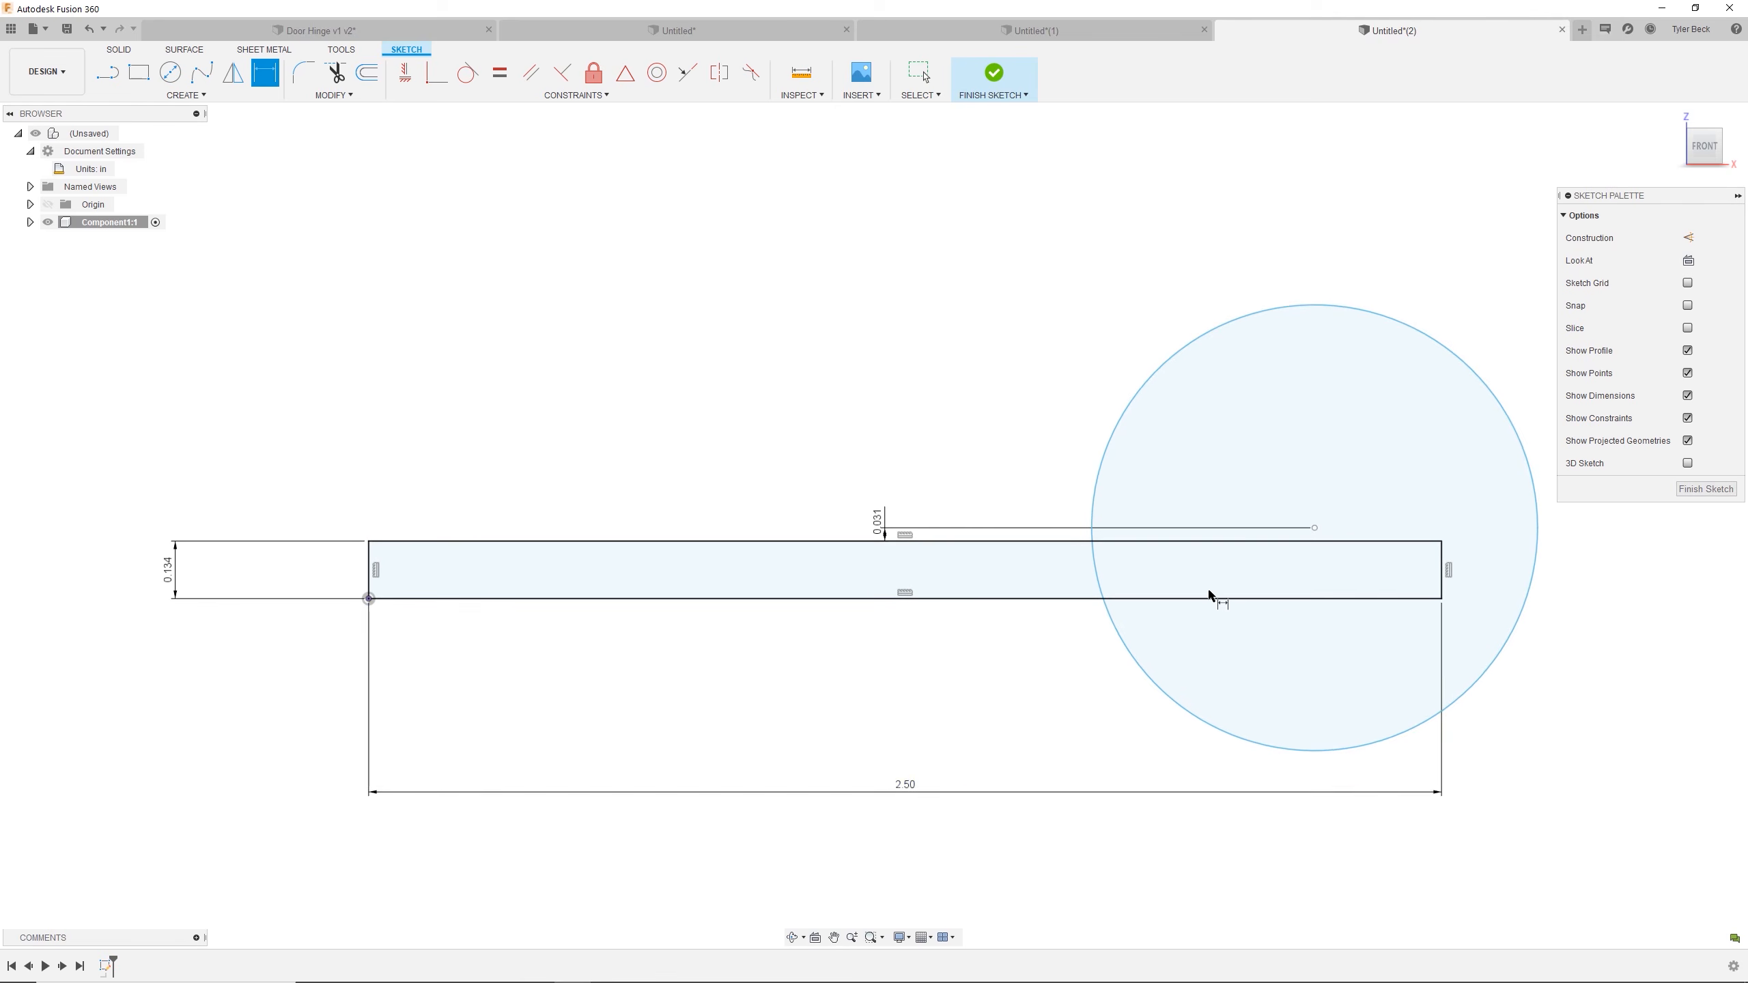
pyautogui.scroll(-1, 1122, 670)
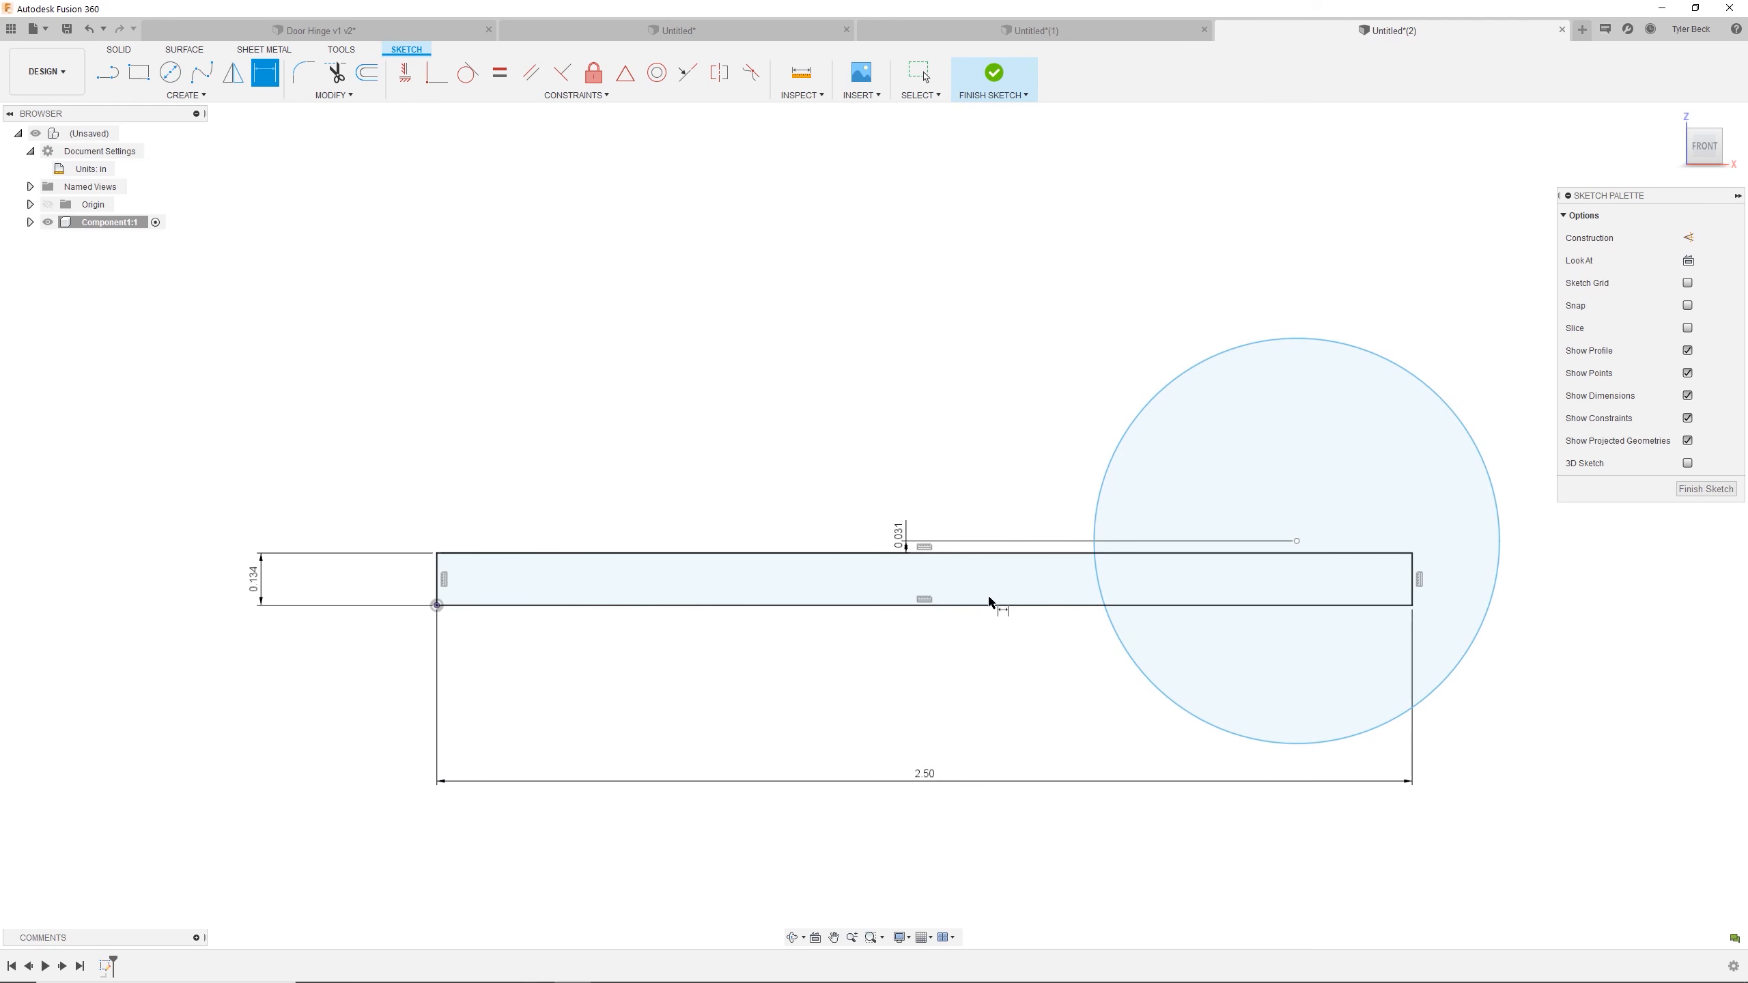
# Replace the rectangle's length dimension with a 2 in dimension from its left edge to the circle's center.
pyautogui.press('Escape')
pyautogui.click(921, 779)
pyautogui.press('Delete')
pyautogui.press('d')
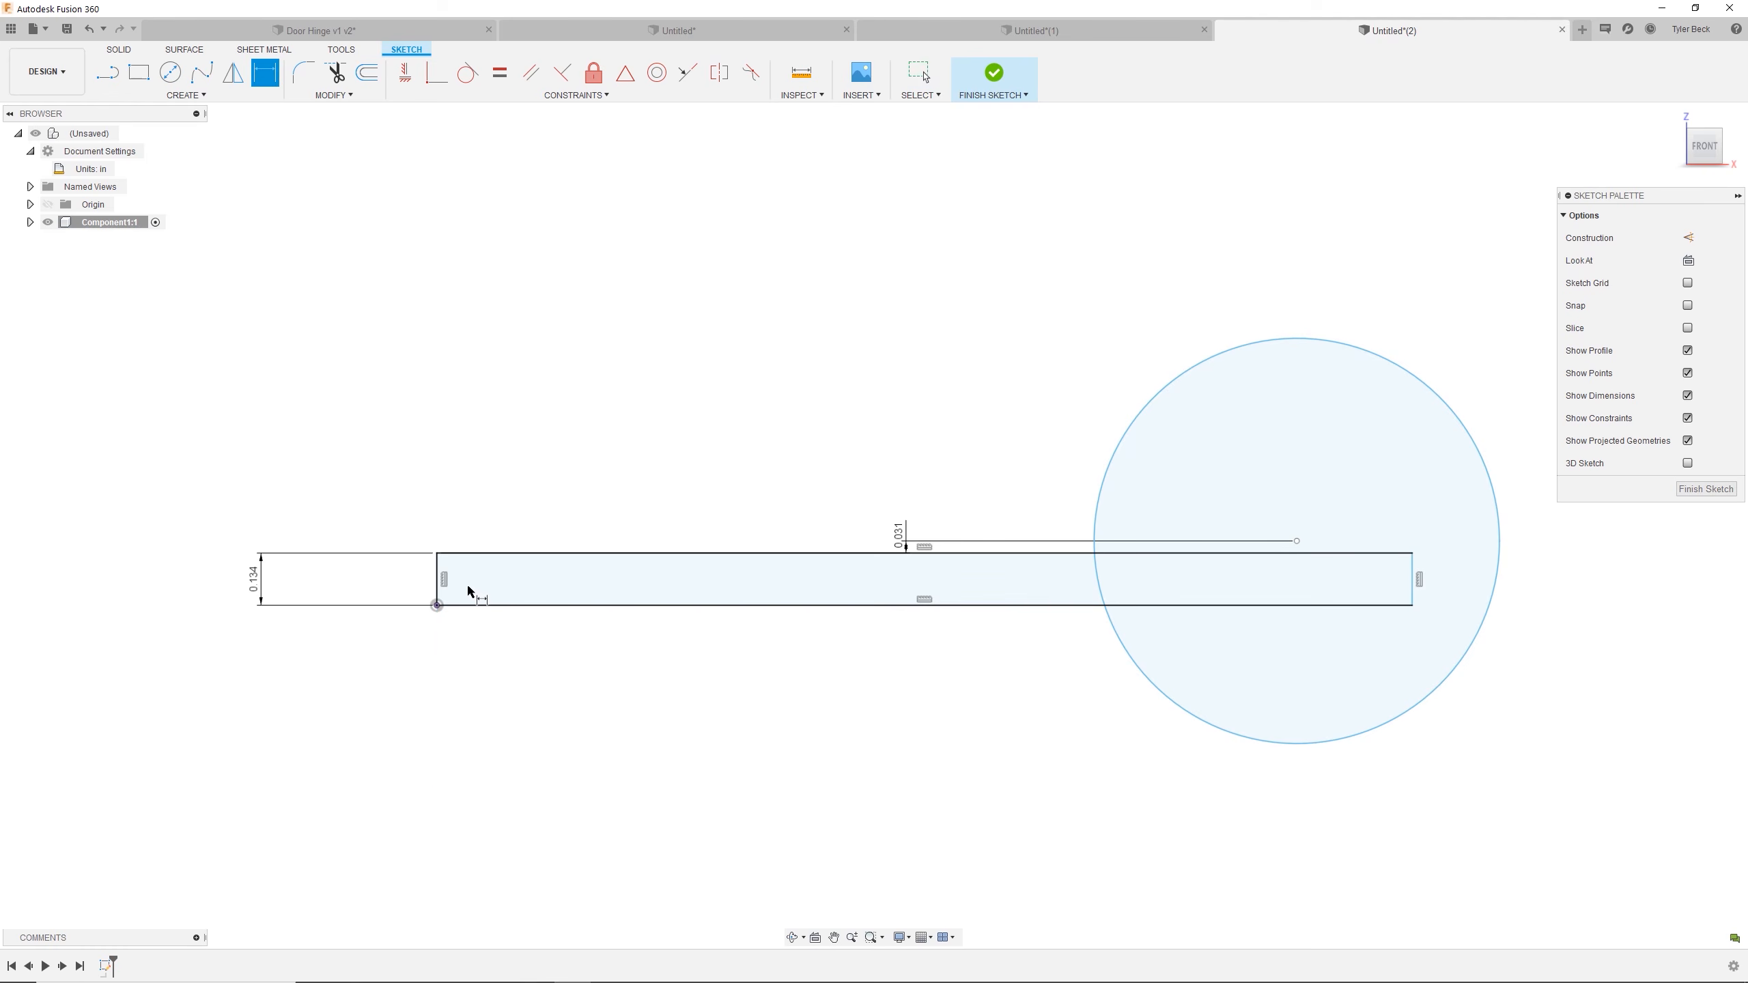
pyautogui.click(438, 578)
pyautogui.click(1297, 542)
pyautogui.click(865, 826)
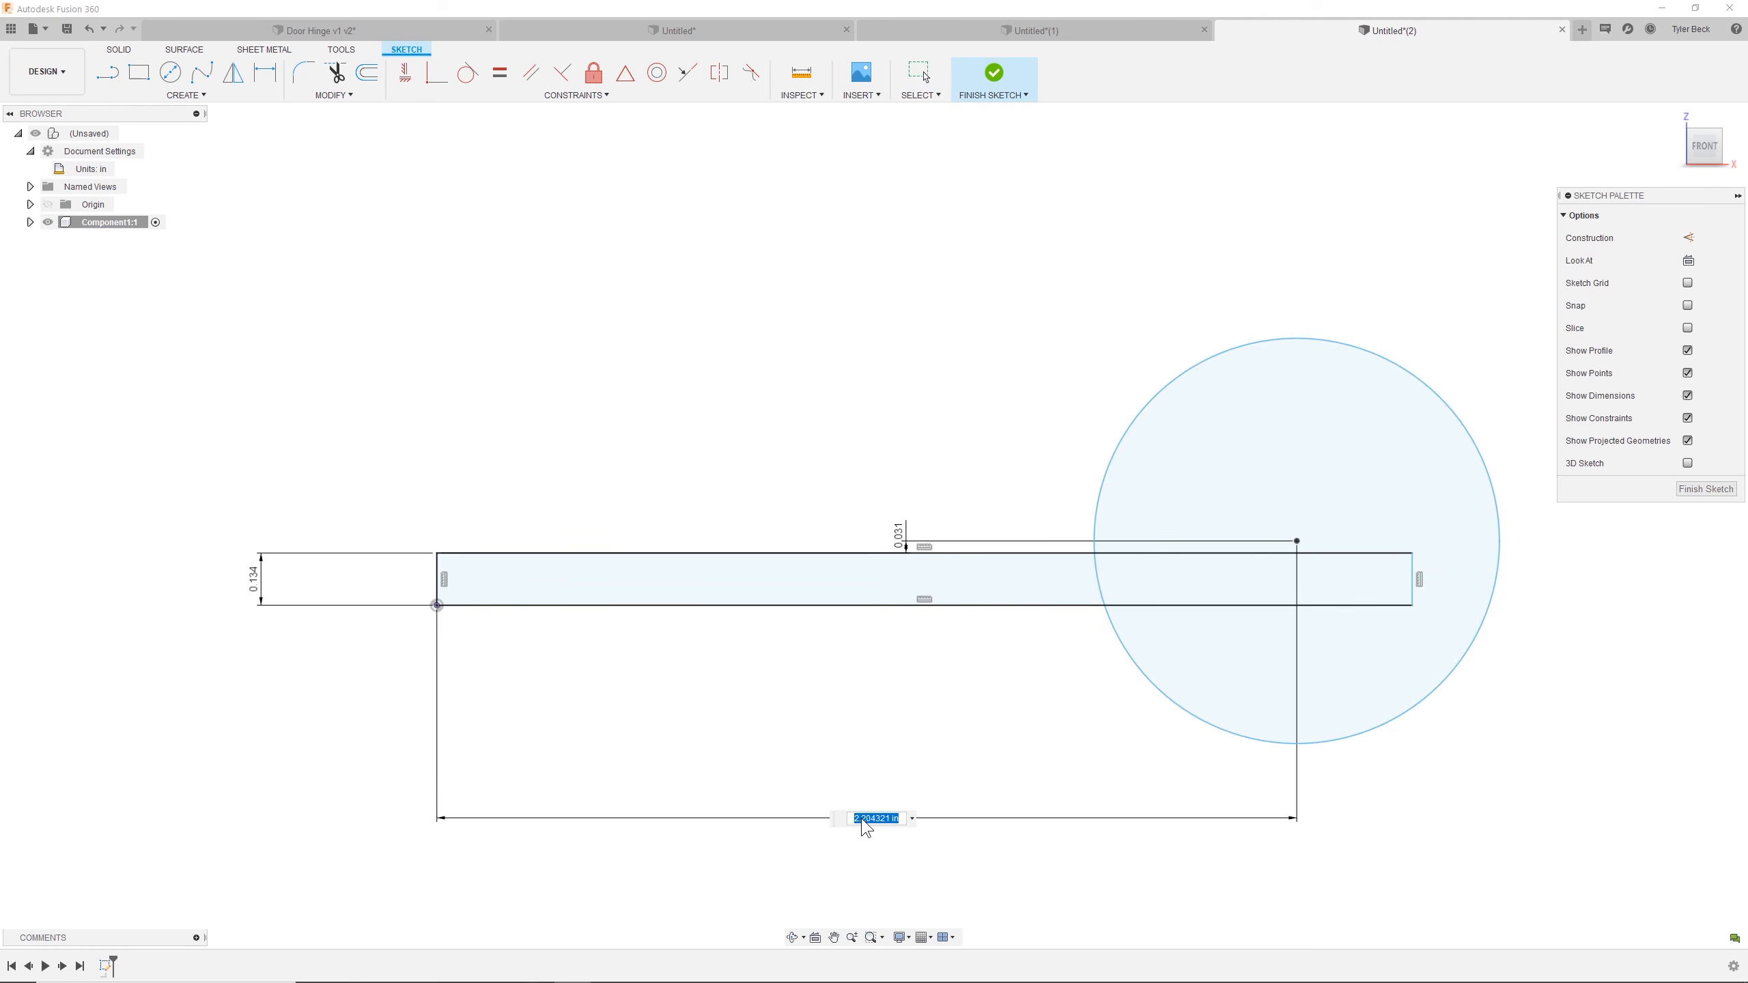
pyautogui.write('2')
pyautogui.press('Return')
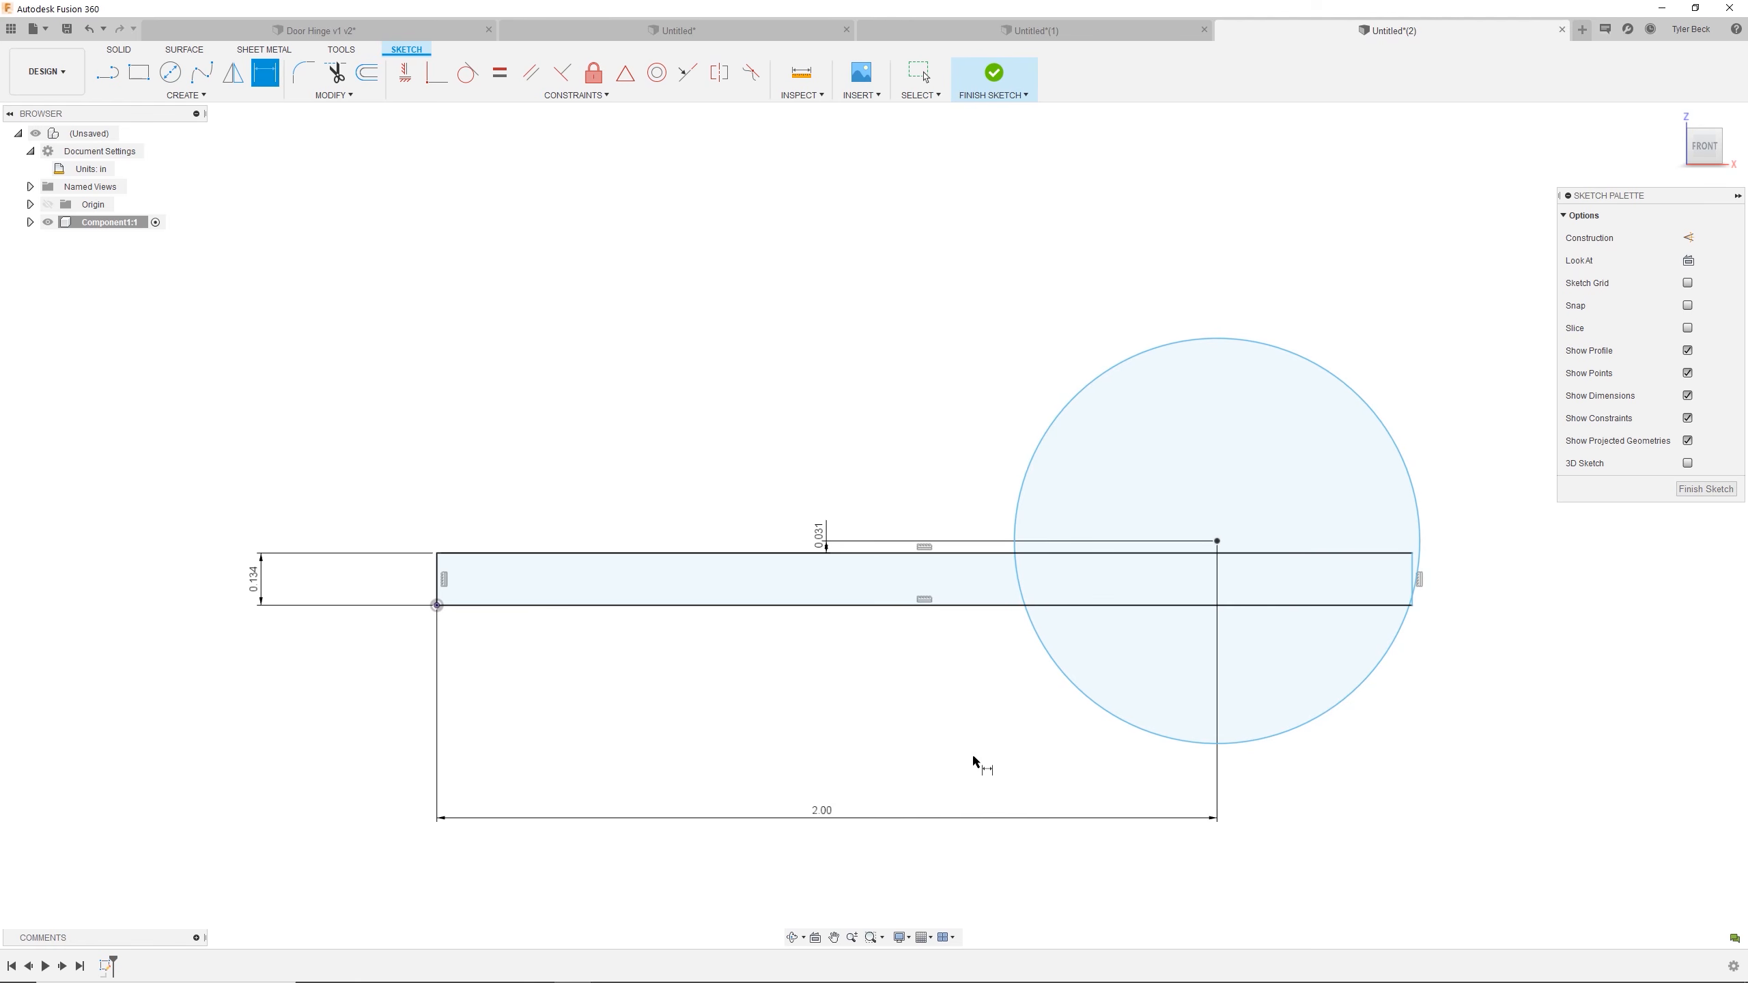
# Trim the rectangle's upper and lower edges inside the circle and the leftover corner of the rectangle beyond it.
pyautogui.press('Escape')
pyautogui.write('strim')
pyautogui.press('Return')
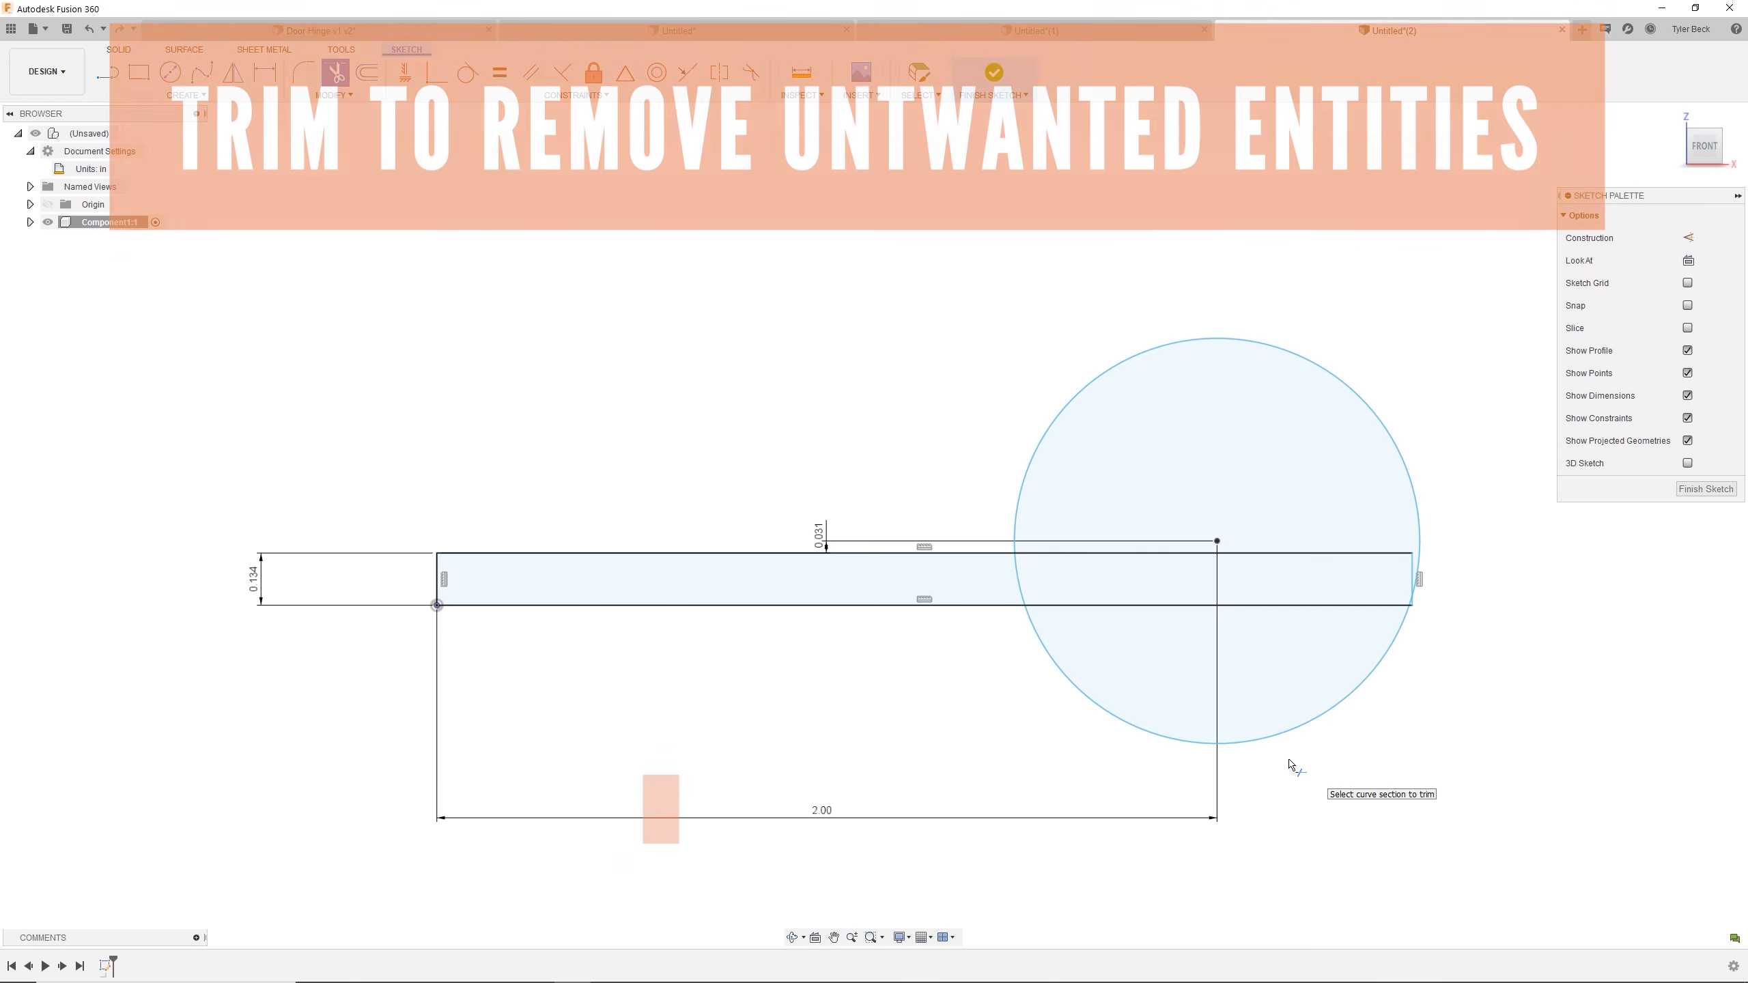
pyautogui.click(1118, 613)
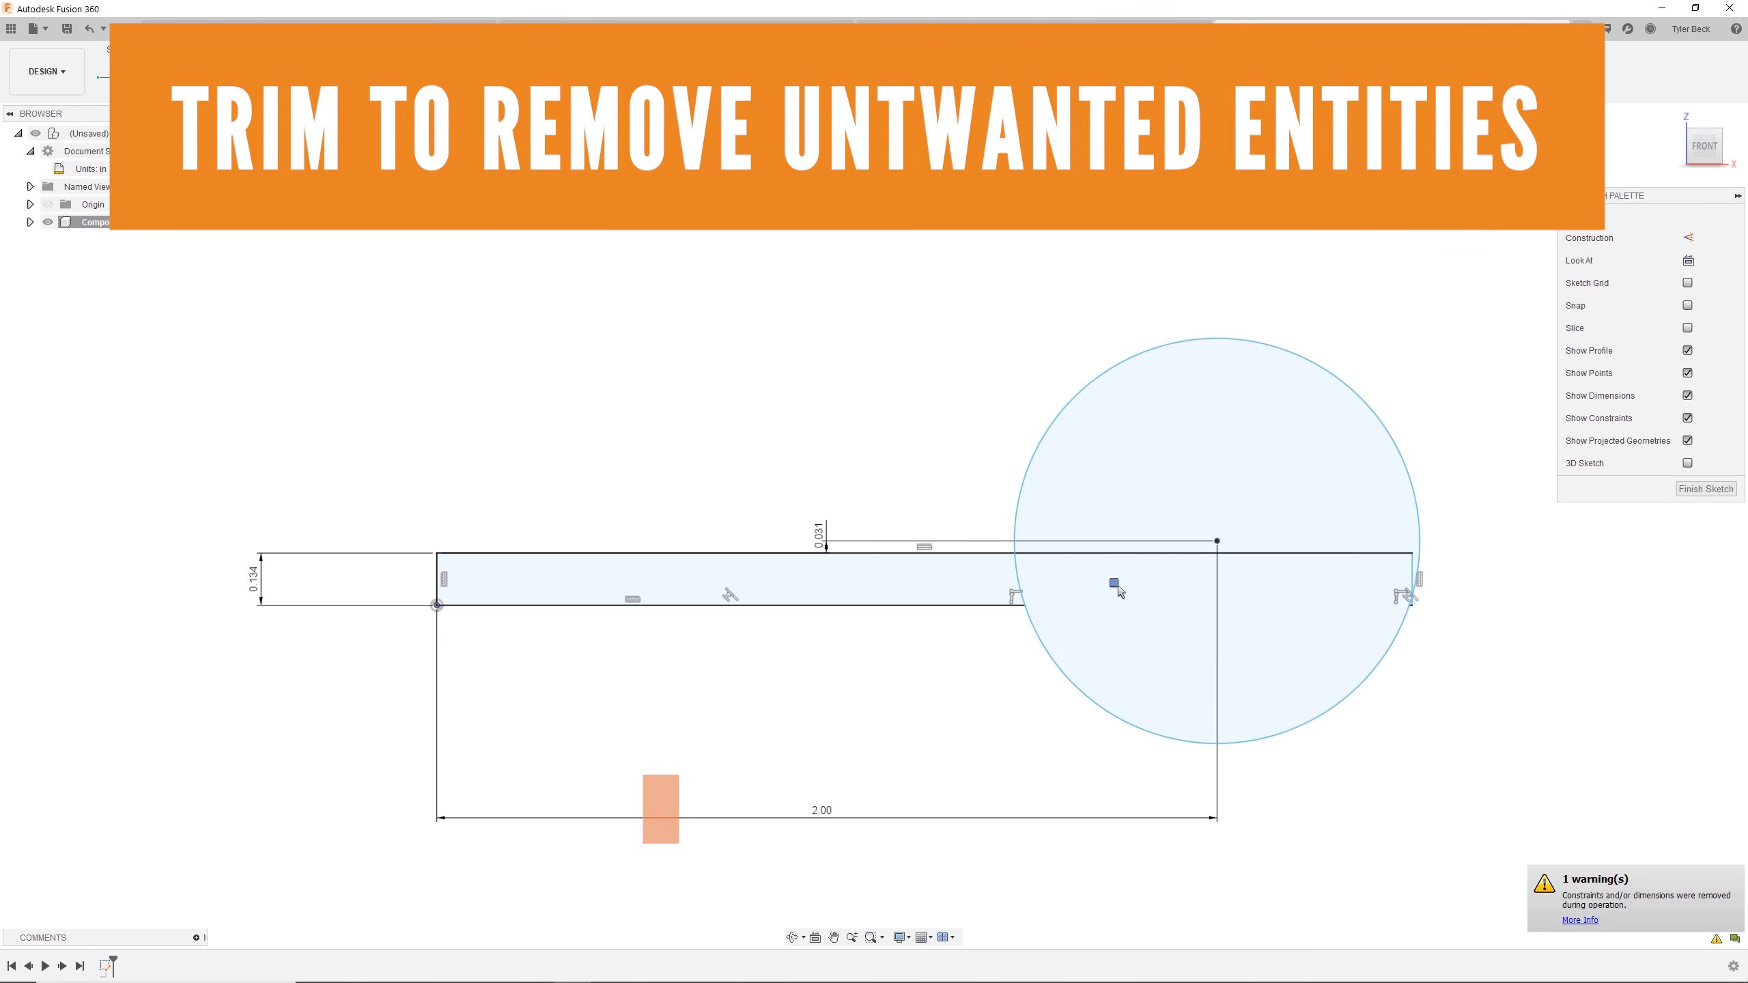
pyautogui.click(1120, 555)
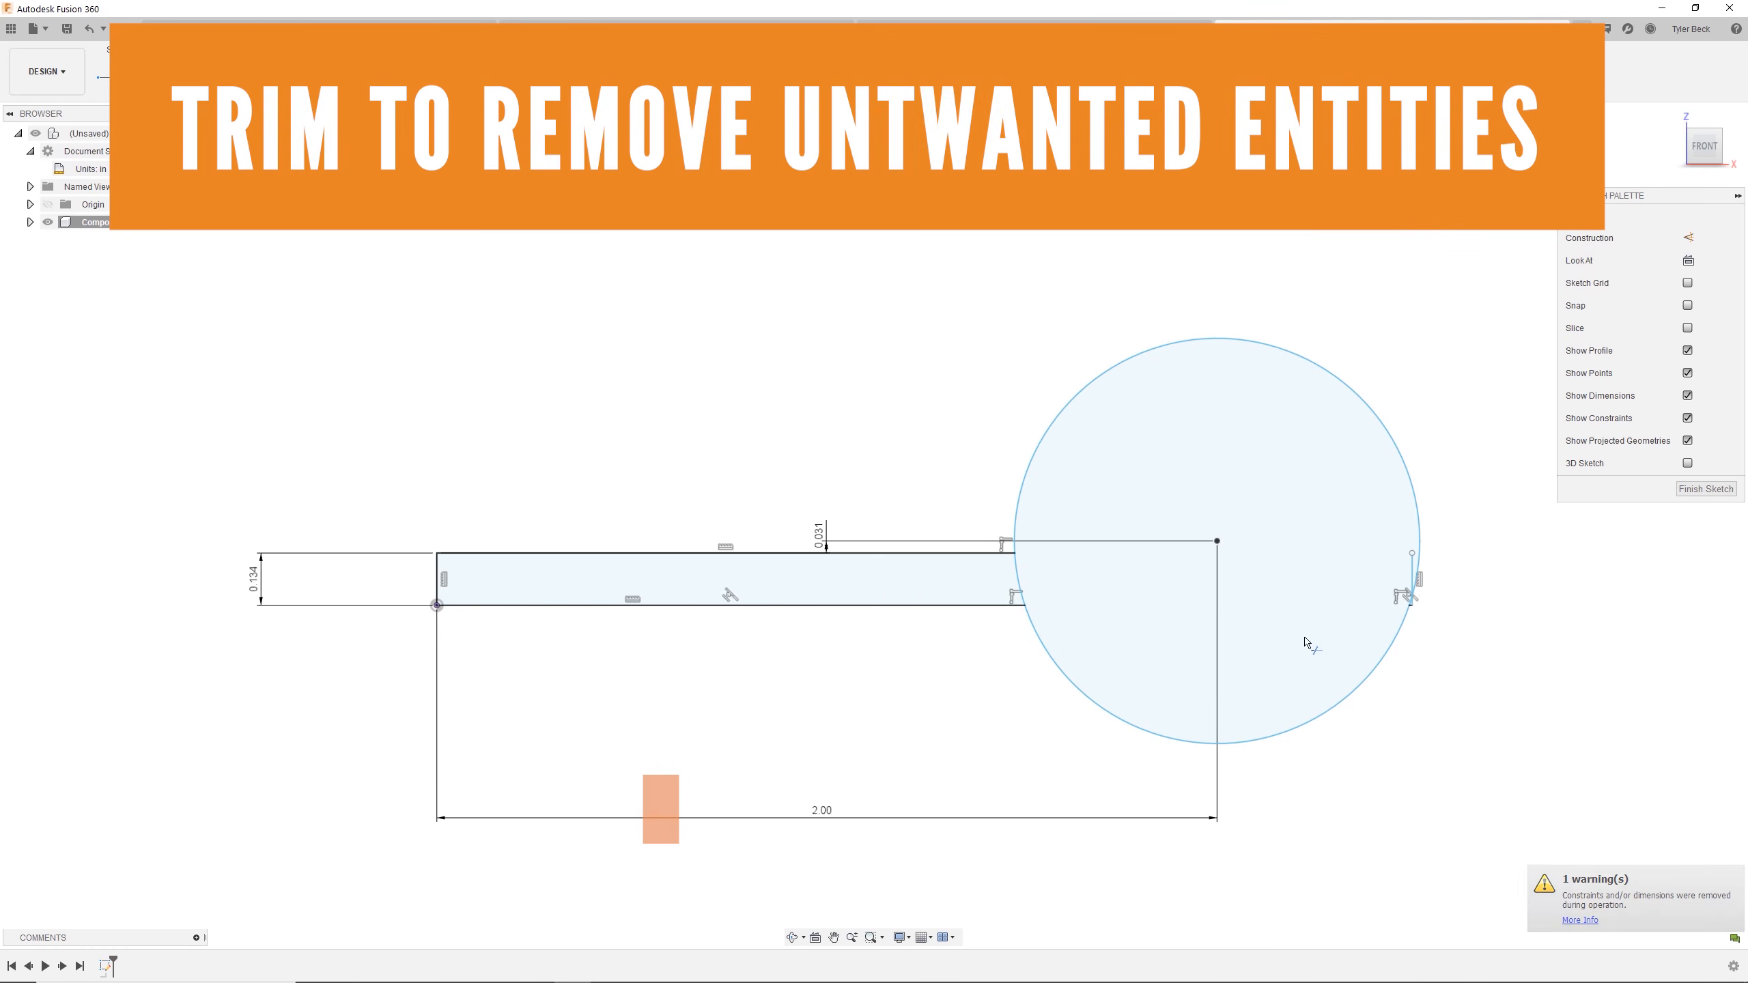
pyautogui.scroll(10, 1430, 591)
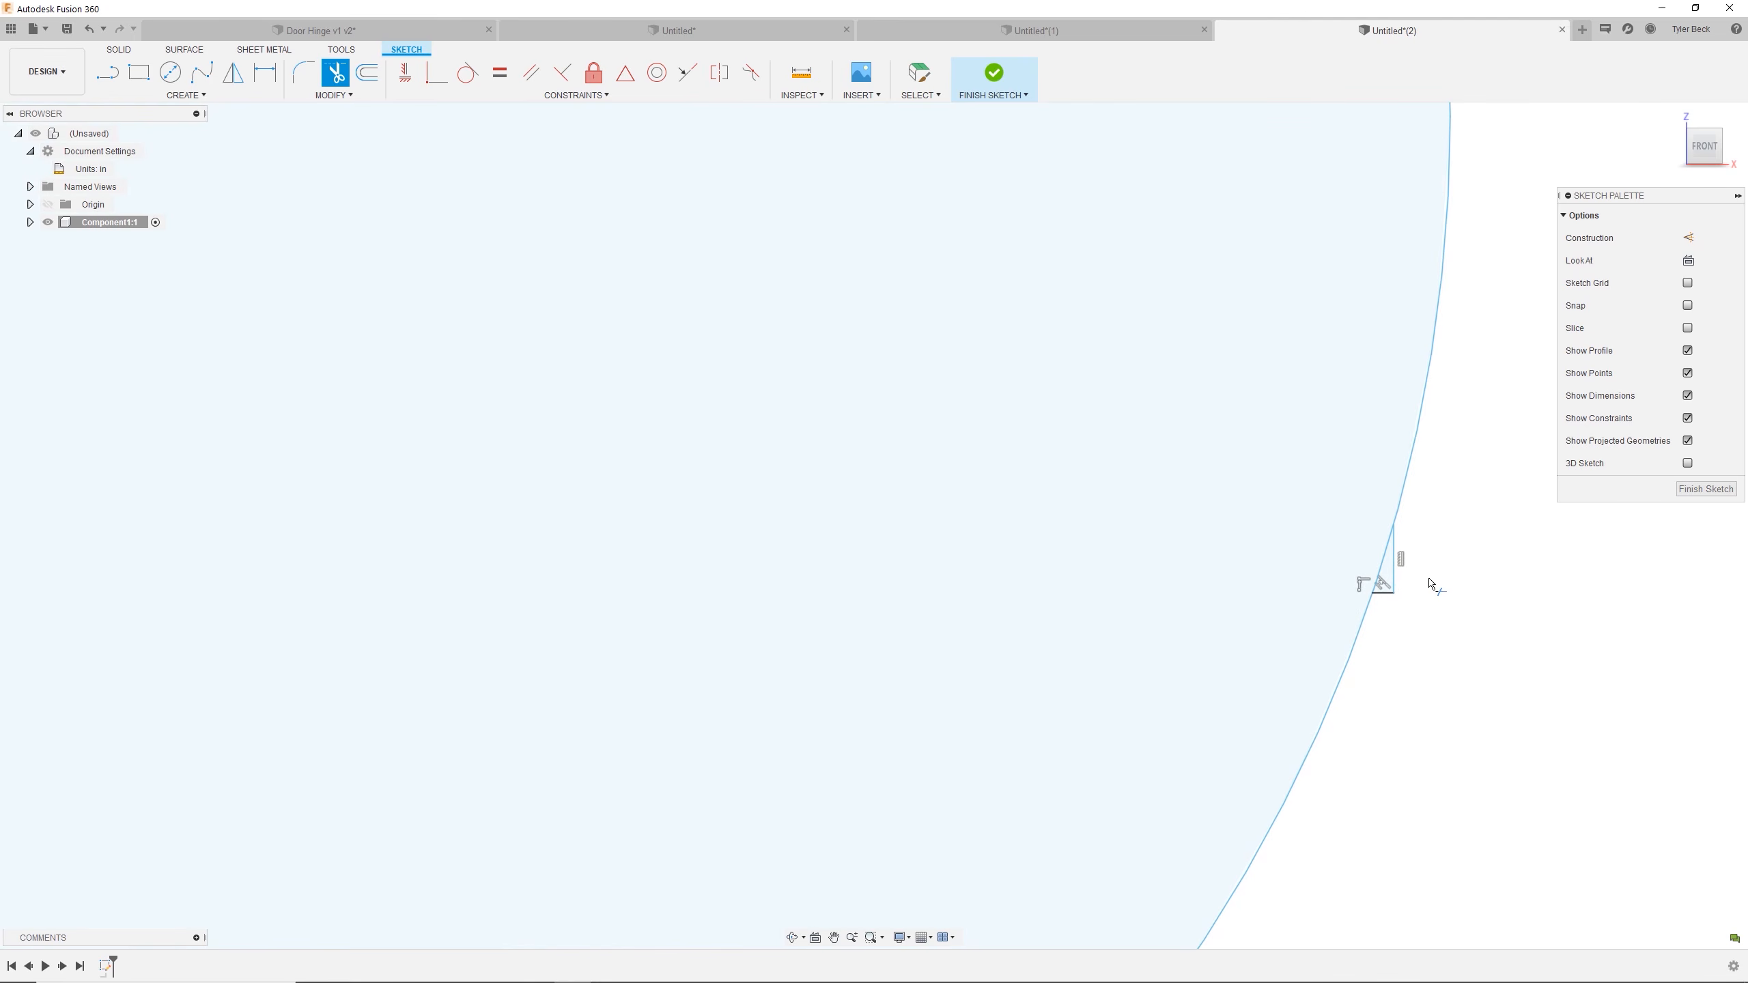
pyautogui.click(1395, 568)
# Sketch an angled line about 0.32 in long from the rectangle's lower edge down to the circle's lower-left arc.
pyautogui.scroll(-10, 1358, 726)
pyautogui.scroll(-3, 480, 855)
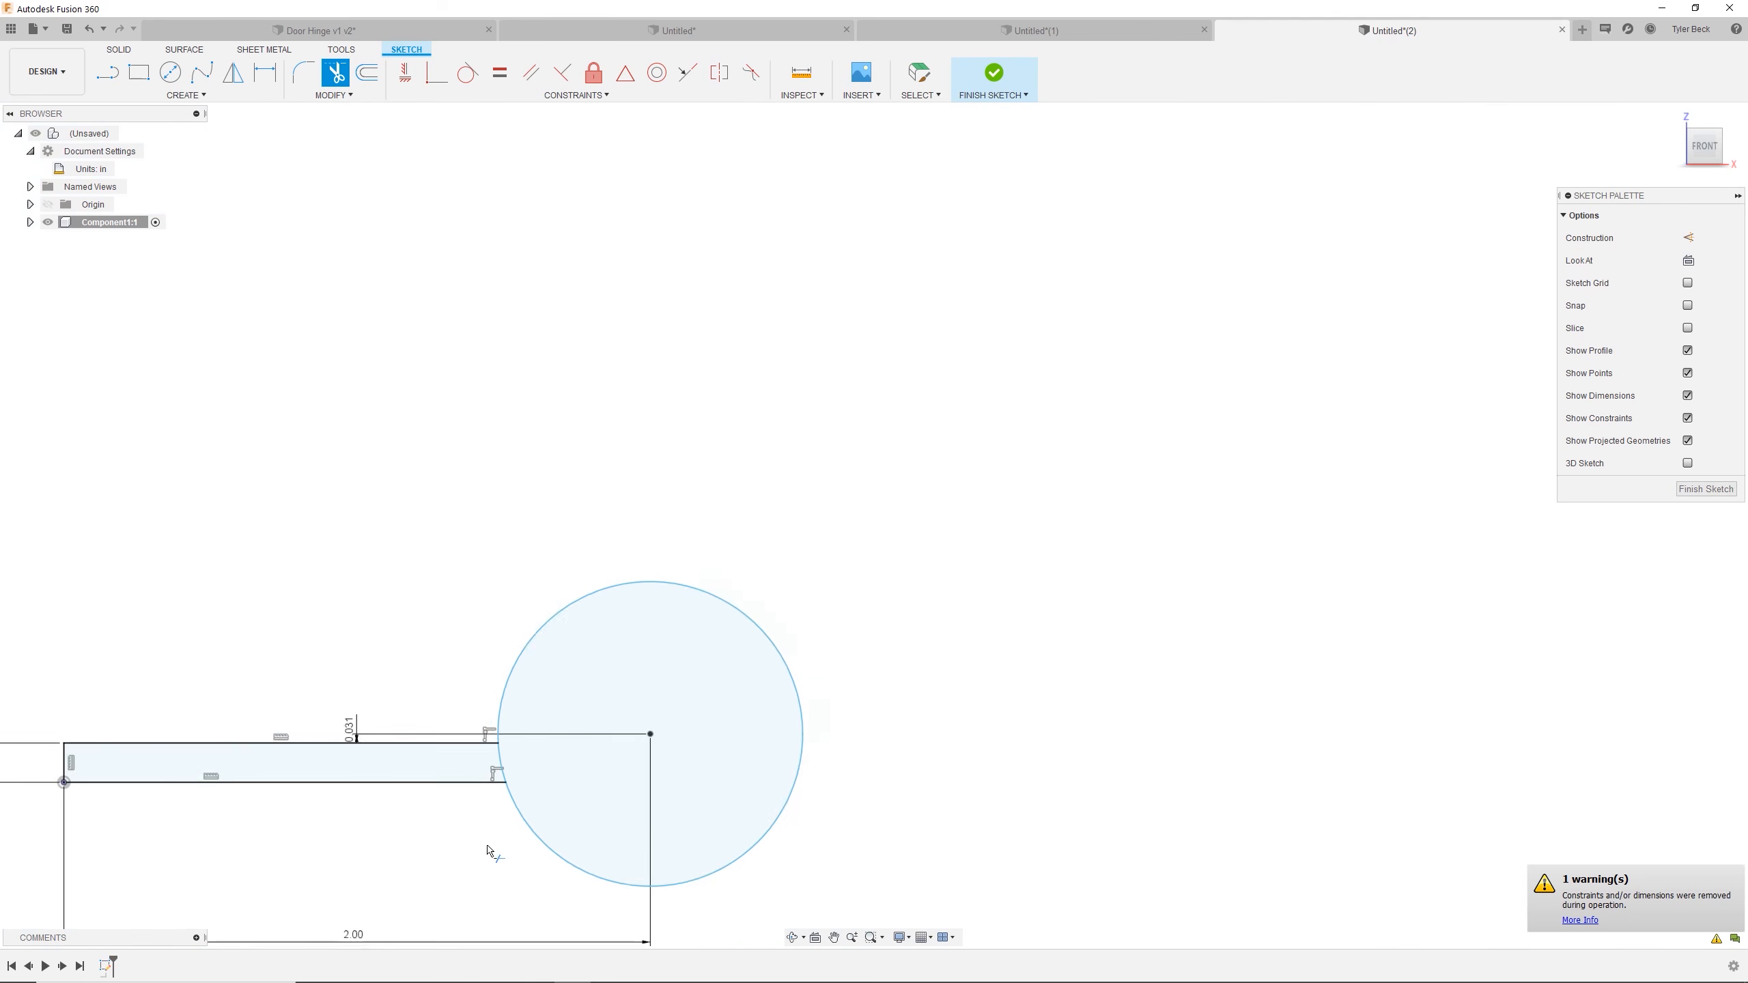
pyautogui.moveTo(496, 850); pyautogui.dragTo(834, 766, button='middle')
pyautogui.scroll(5, 834, 766)
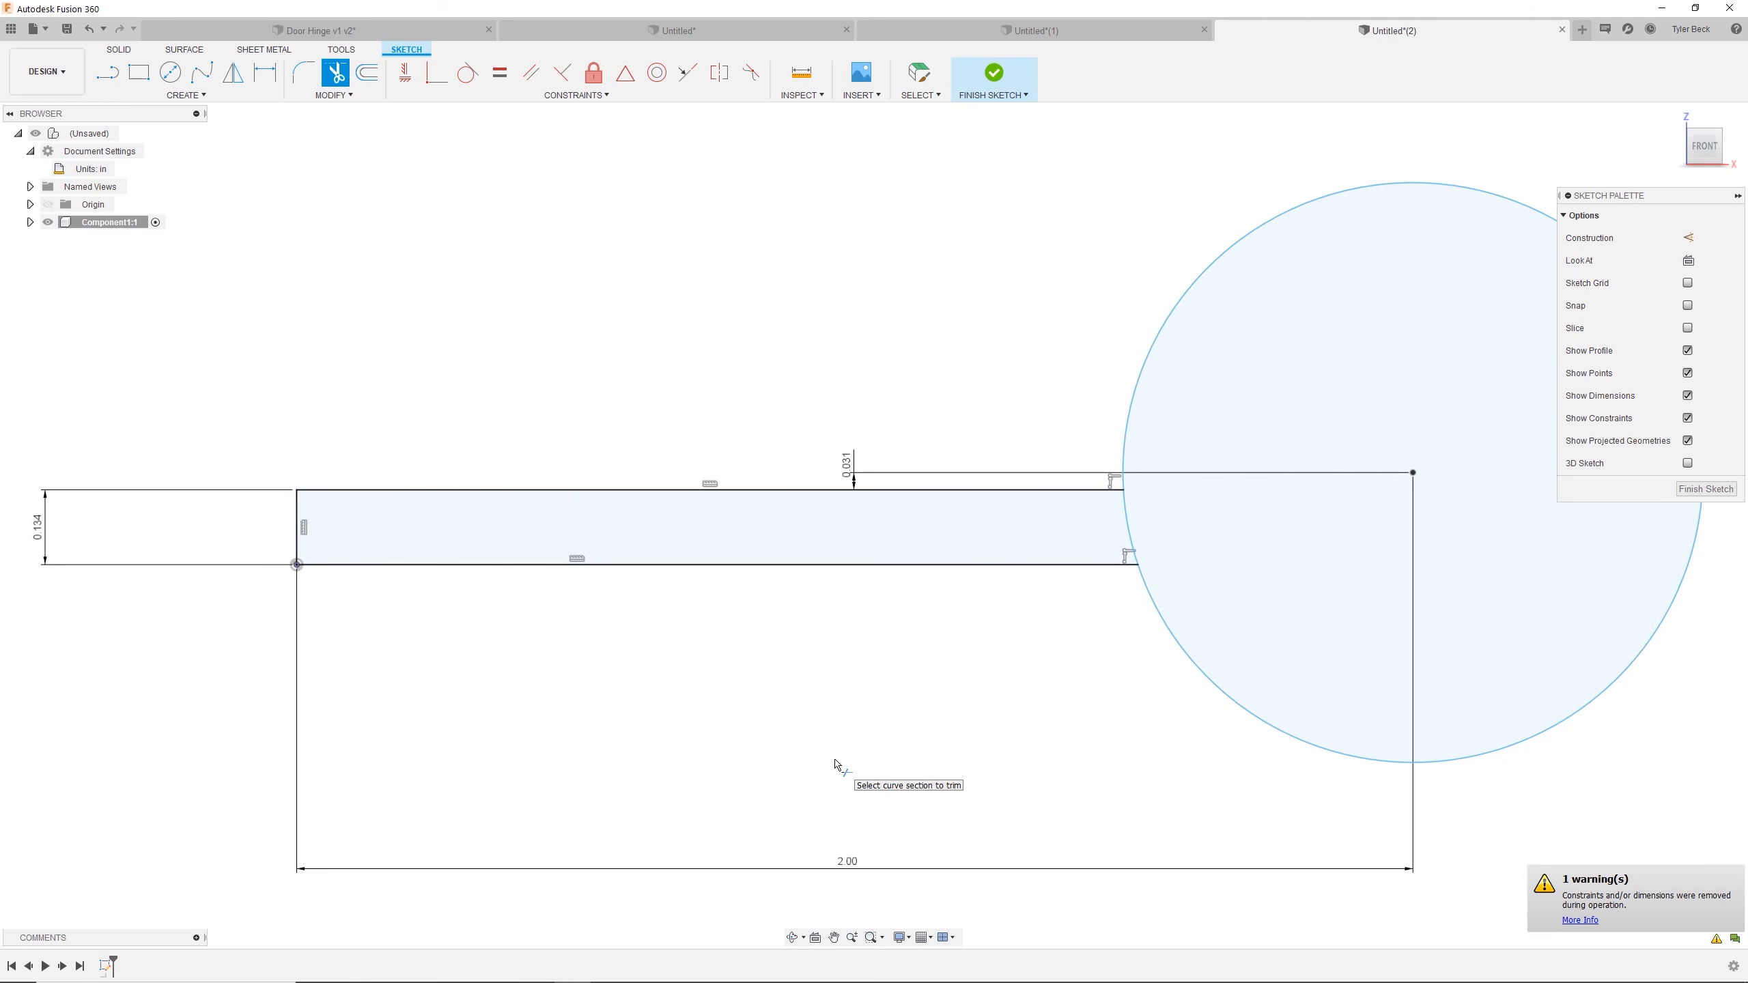
pyautogui.click(882, 937)
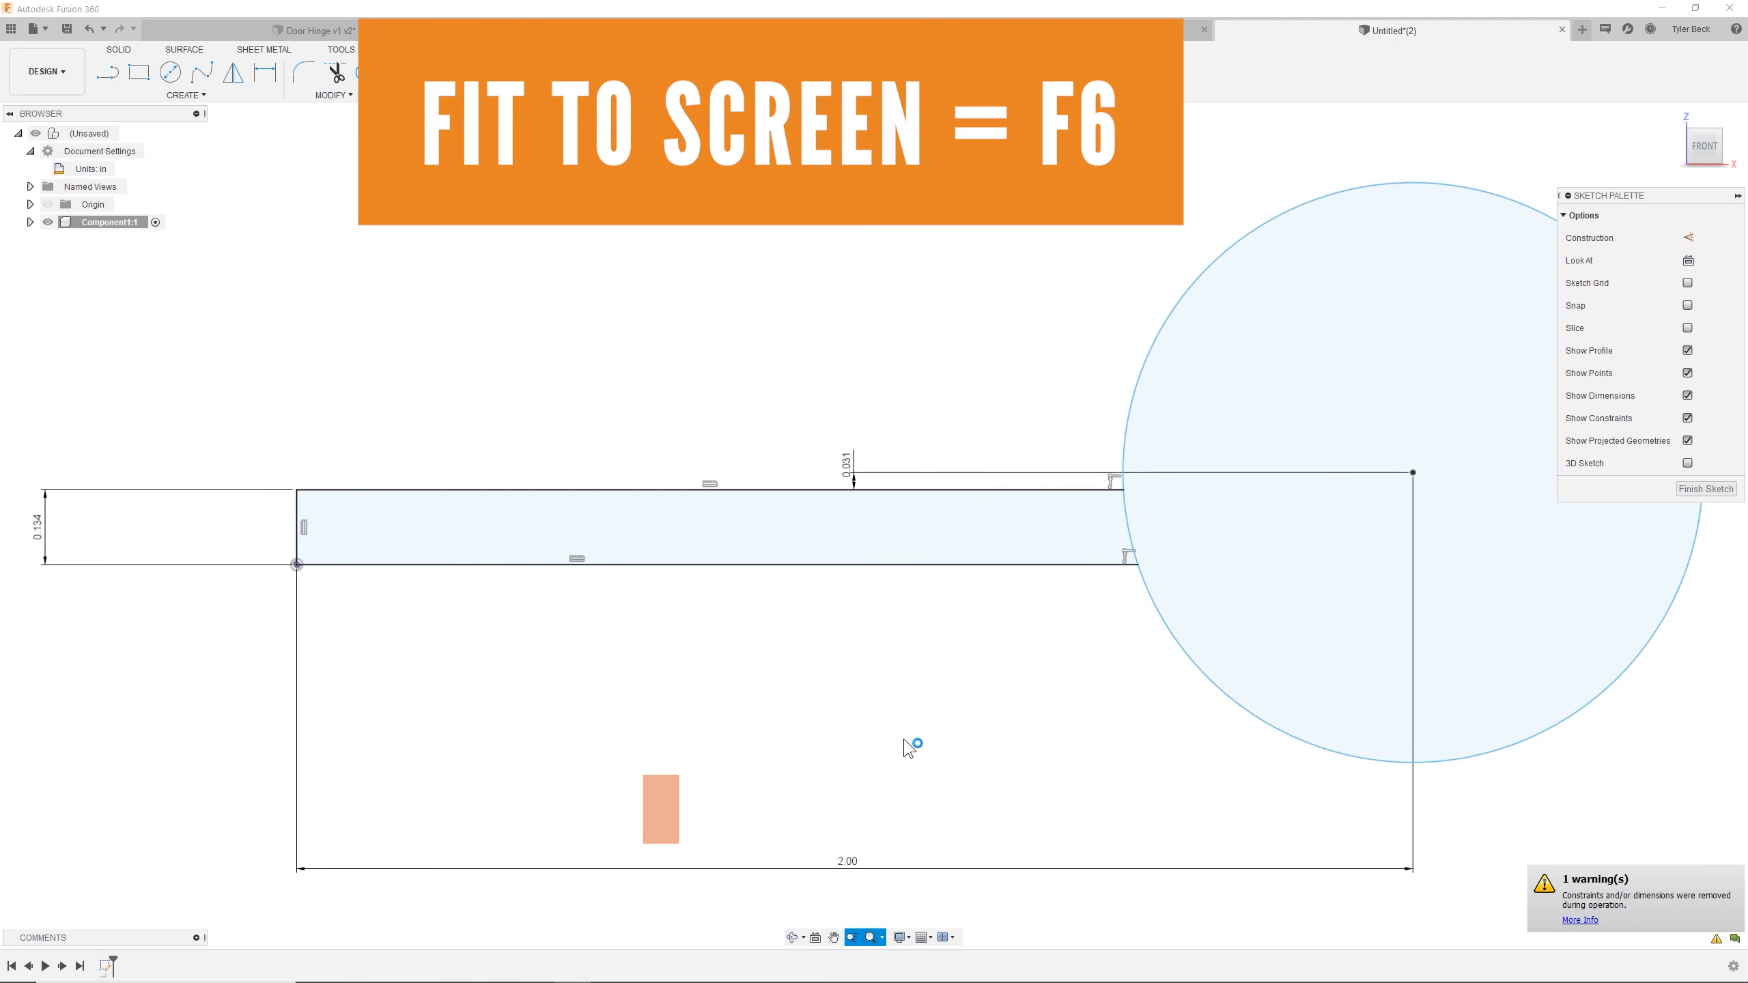
pyautogui.press('F6')
pyautogui.scroll(-3, 904, 744)
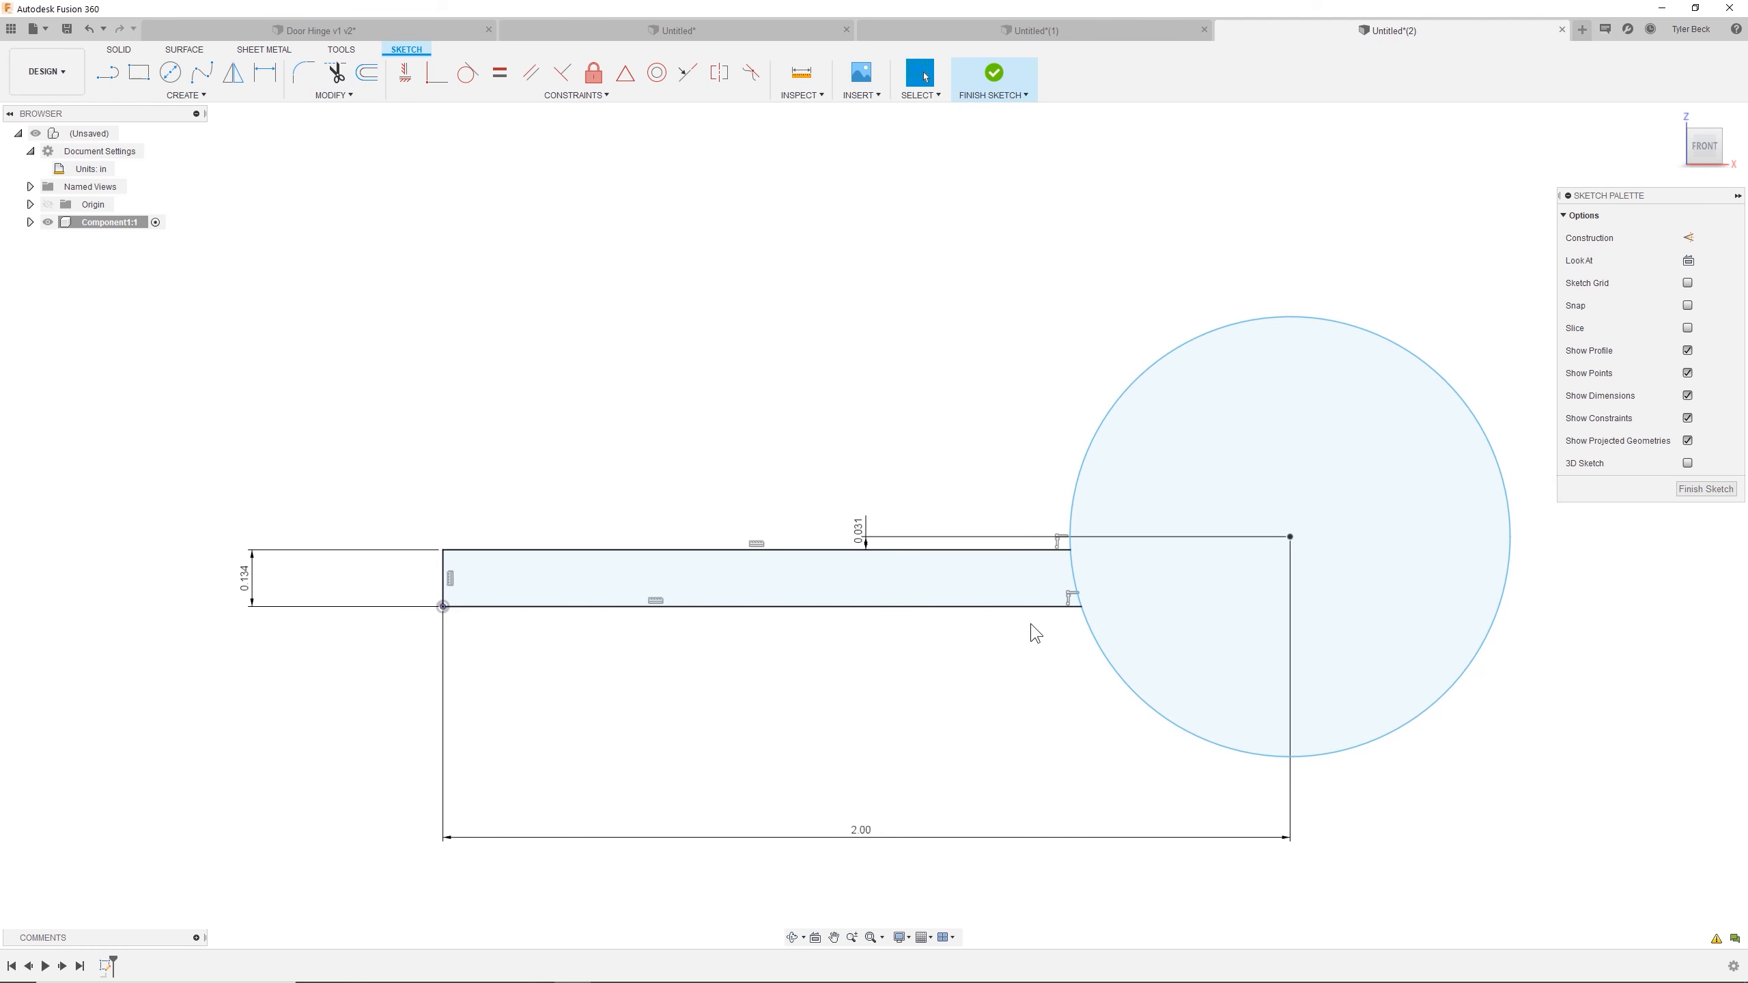
pyautogui.press('Escape')
pyautogui.click(108, 72)
pyautogui.click(996, 607)
pyautogui.click(1115, 673)
pyautogui.scroll(2, 1035, 666)
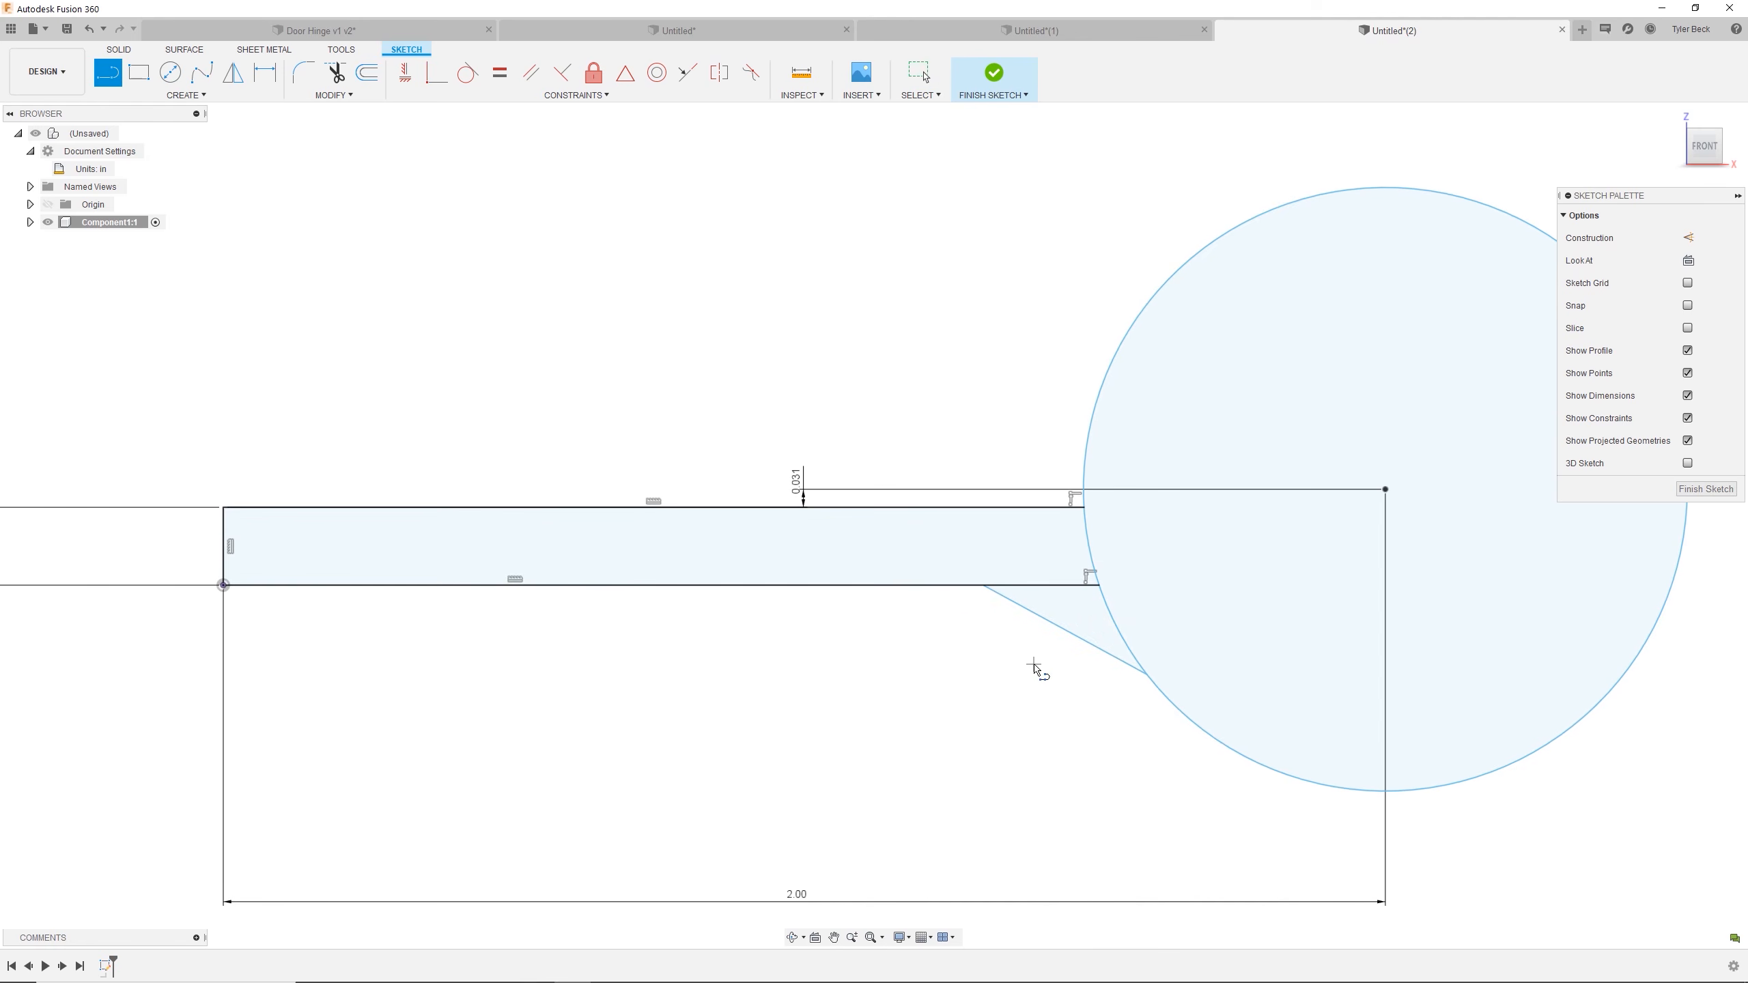
# Dimension the angled line's length as 0.236 in.
pyautogui.press('Escape')
pyautogui.press('d')
pyautogui.click(1062, 635)
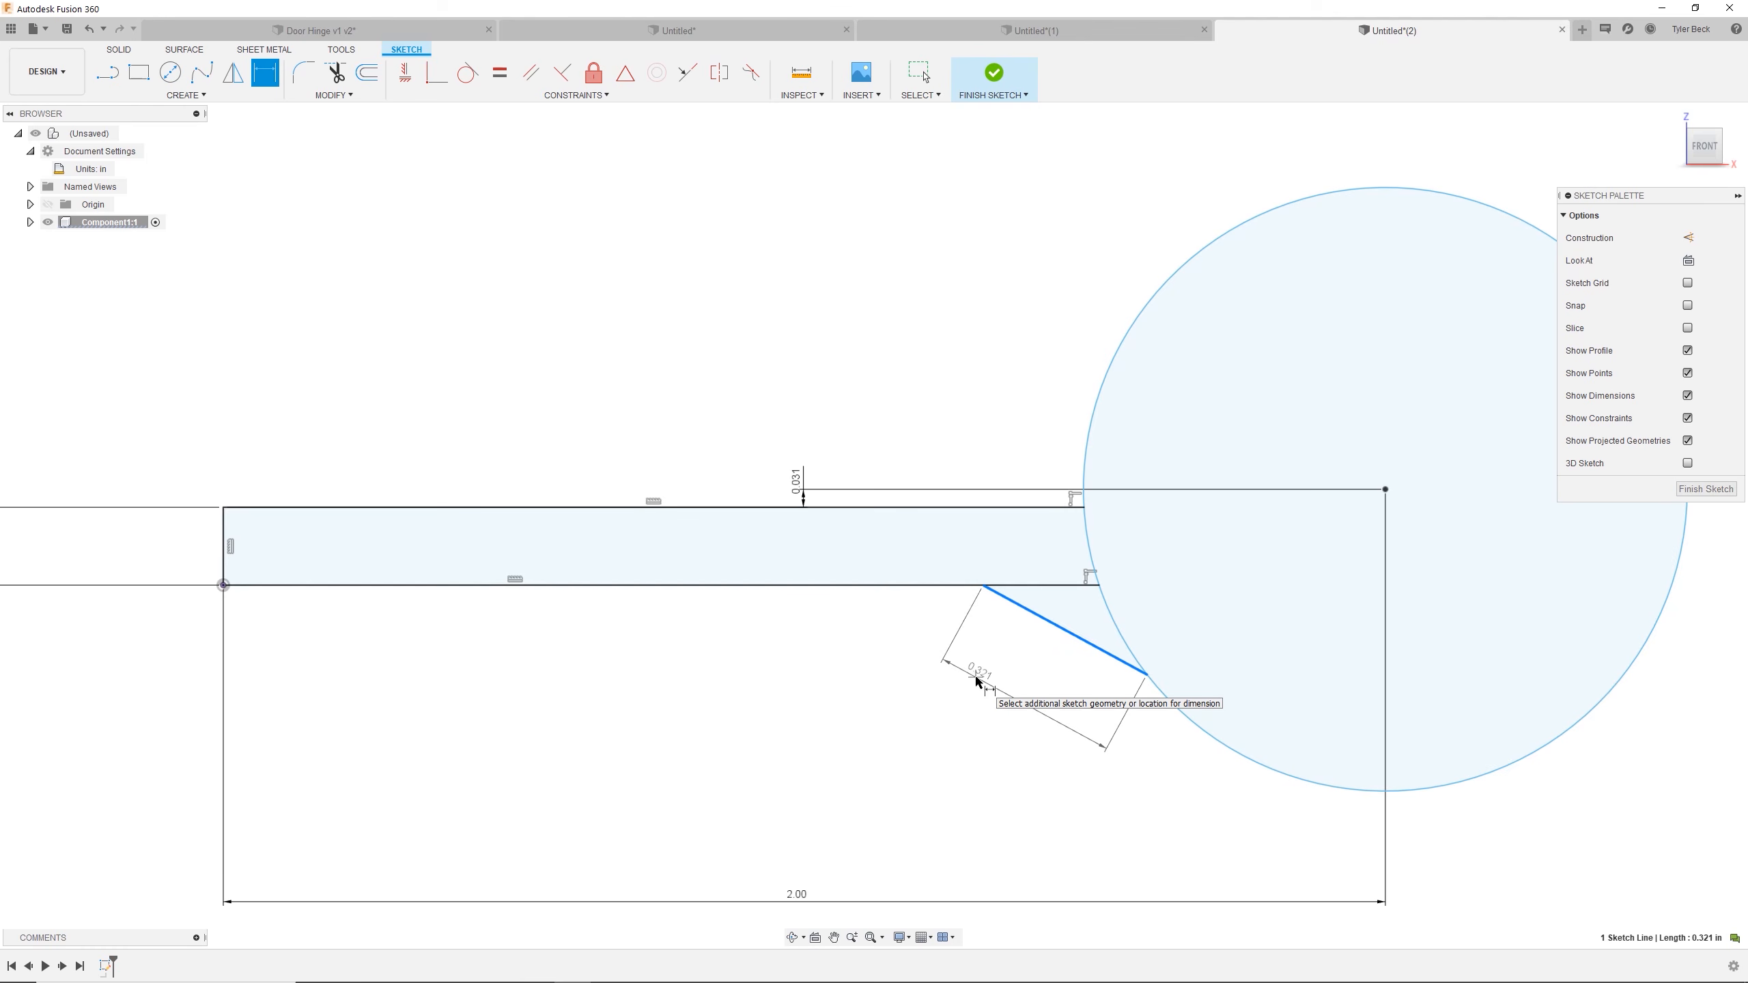
pyautogui.click(977, 681)
pyautogui.press('Return')
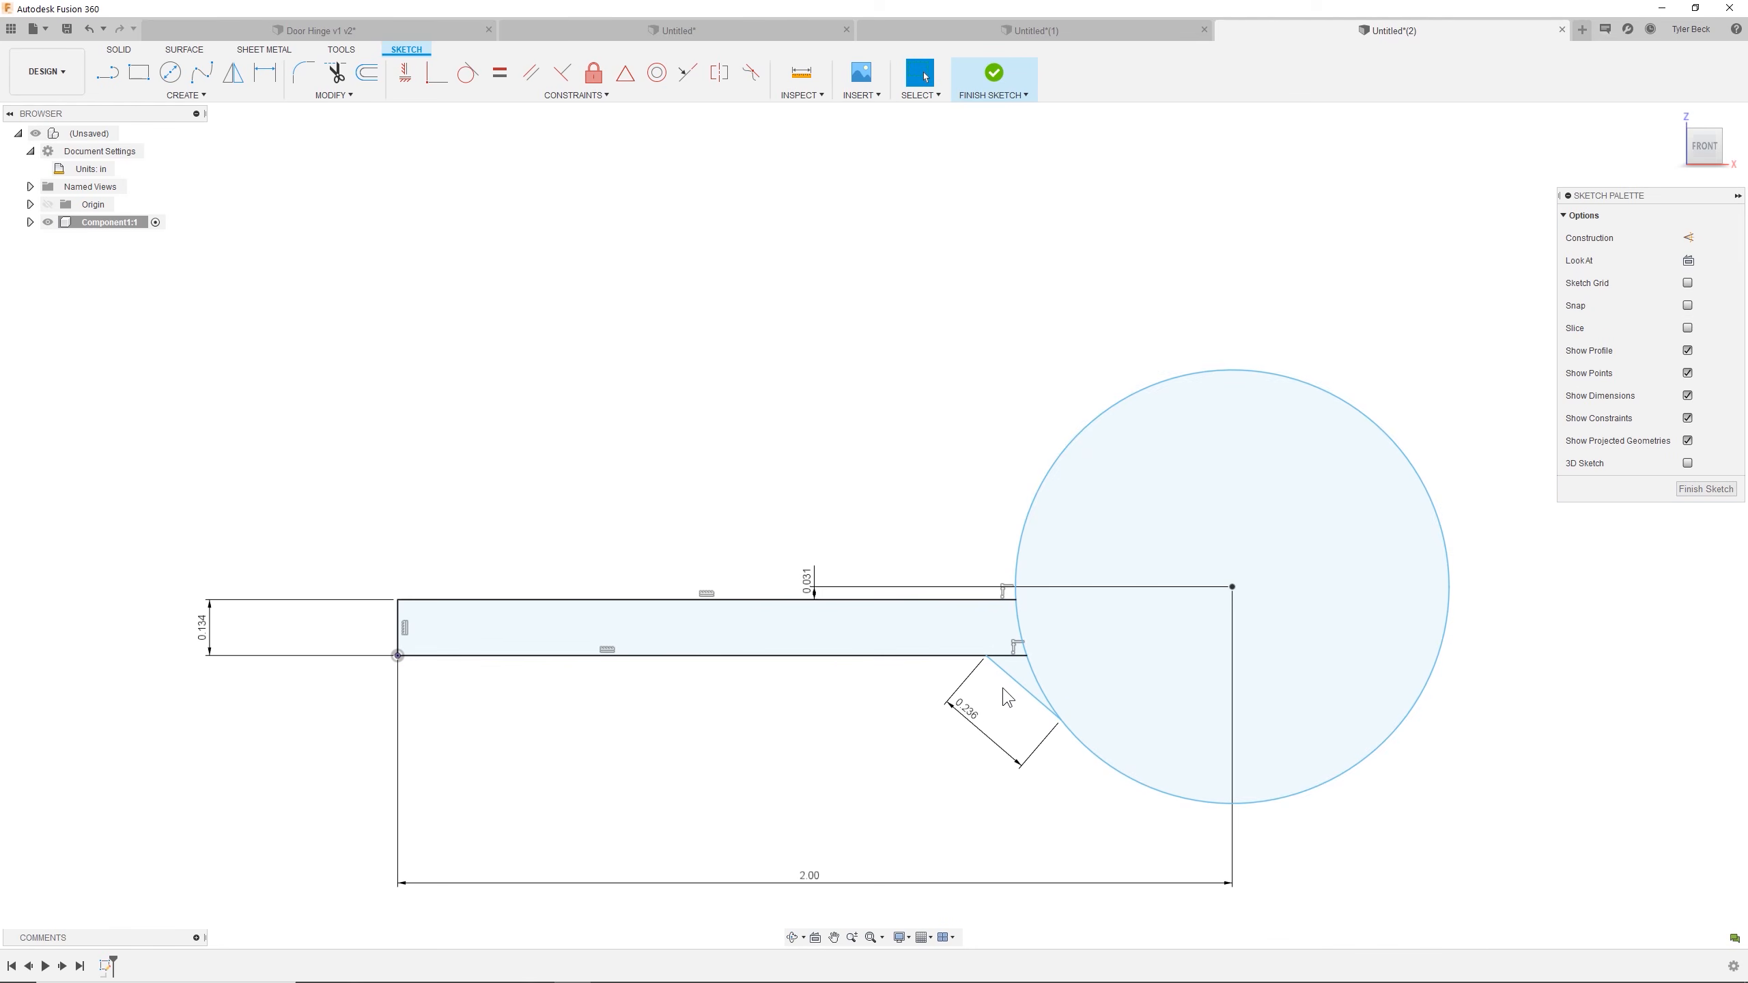
# Shrink the circle and dimension its diameter as 19/32 in.
pyautogui.moveTo(1256, 376); pyautogui.dragTo(1275, 411)
pyautogui.press('d')
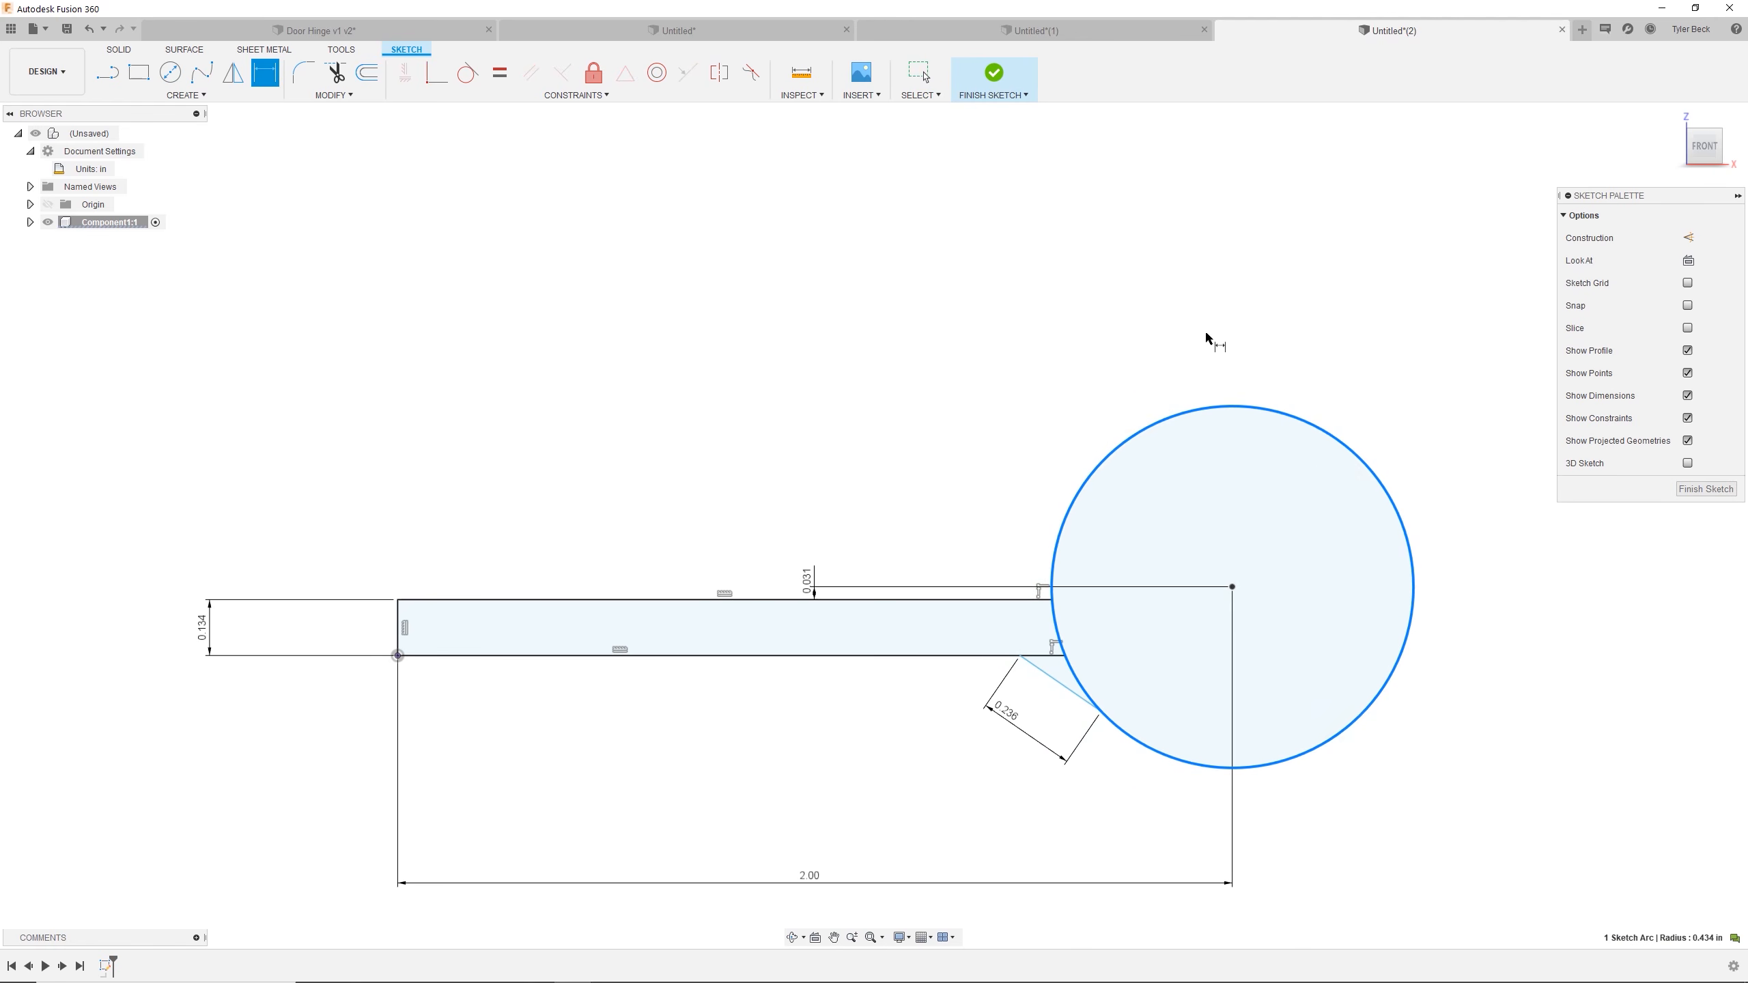
pyautogui.click(1237, 408)
pyautogui.click(1247, 288)
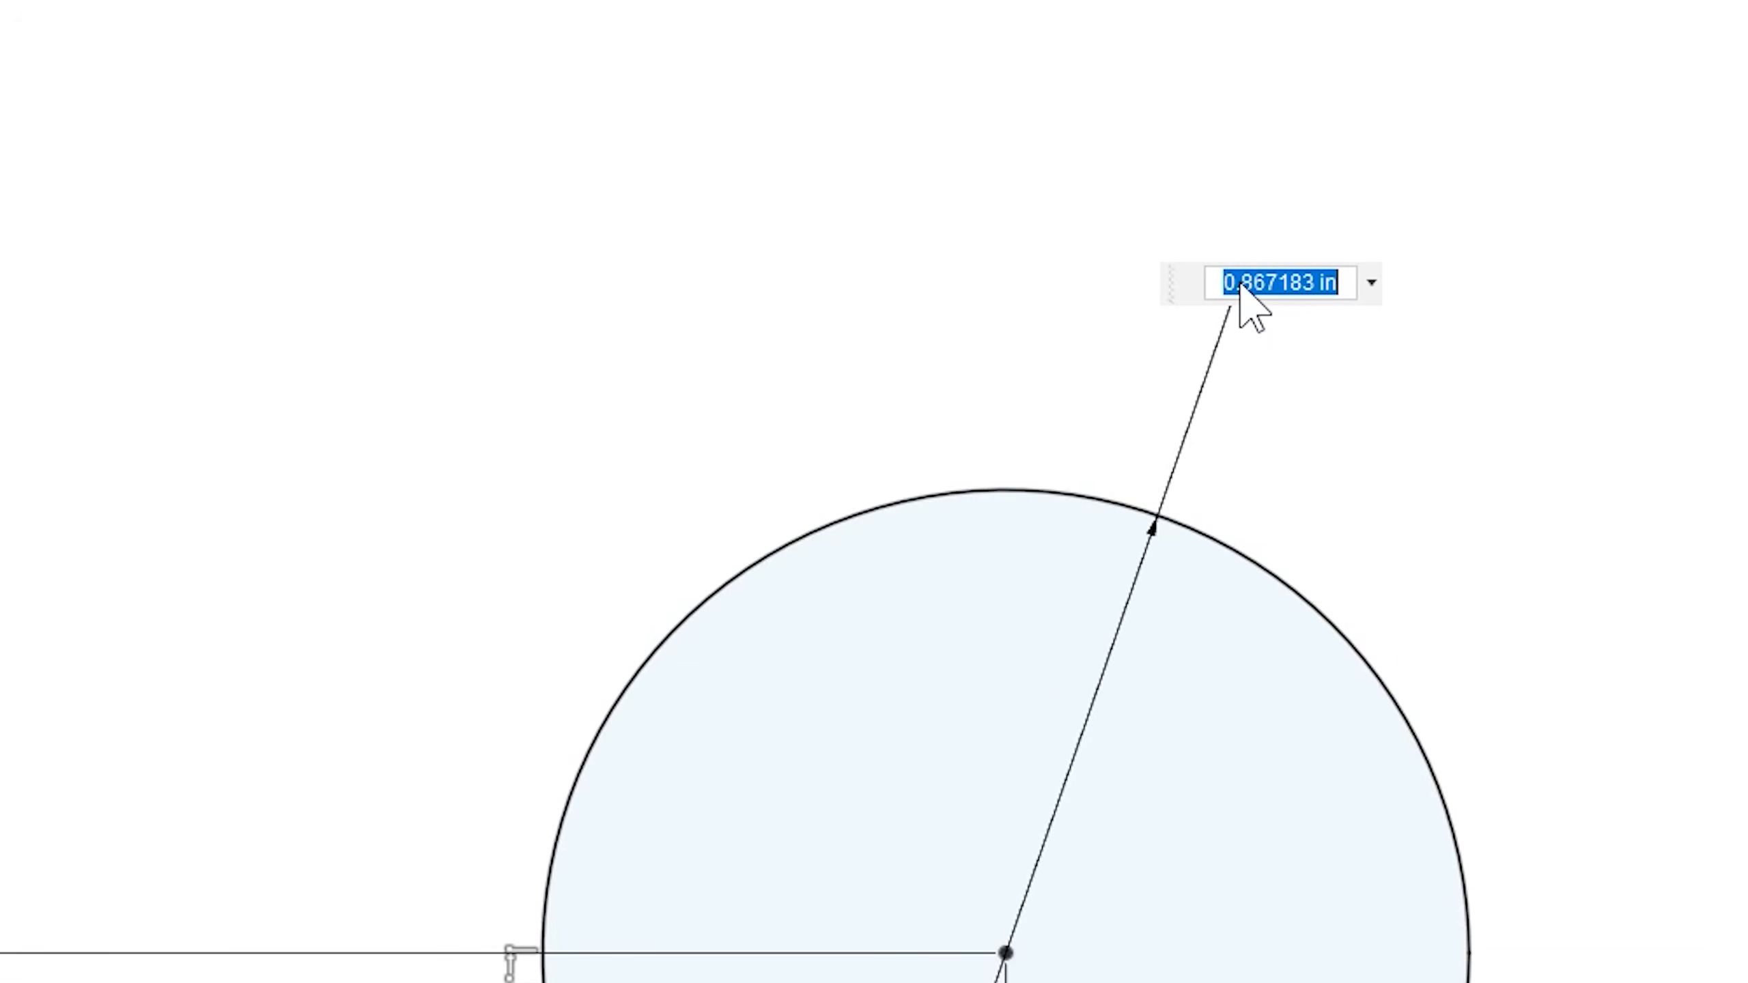
pyautogui.write('19')
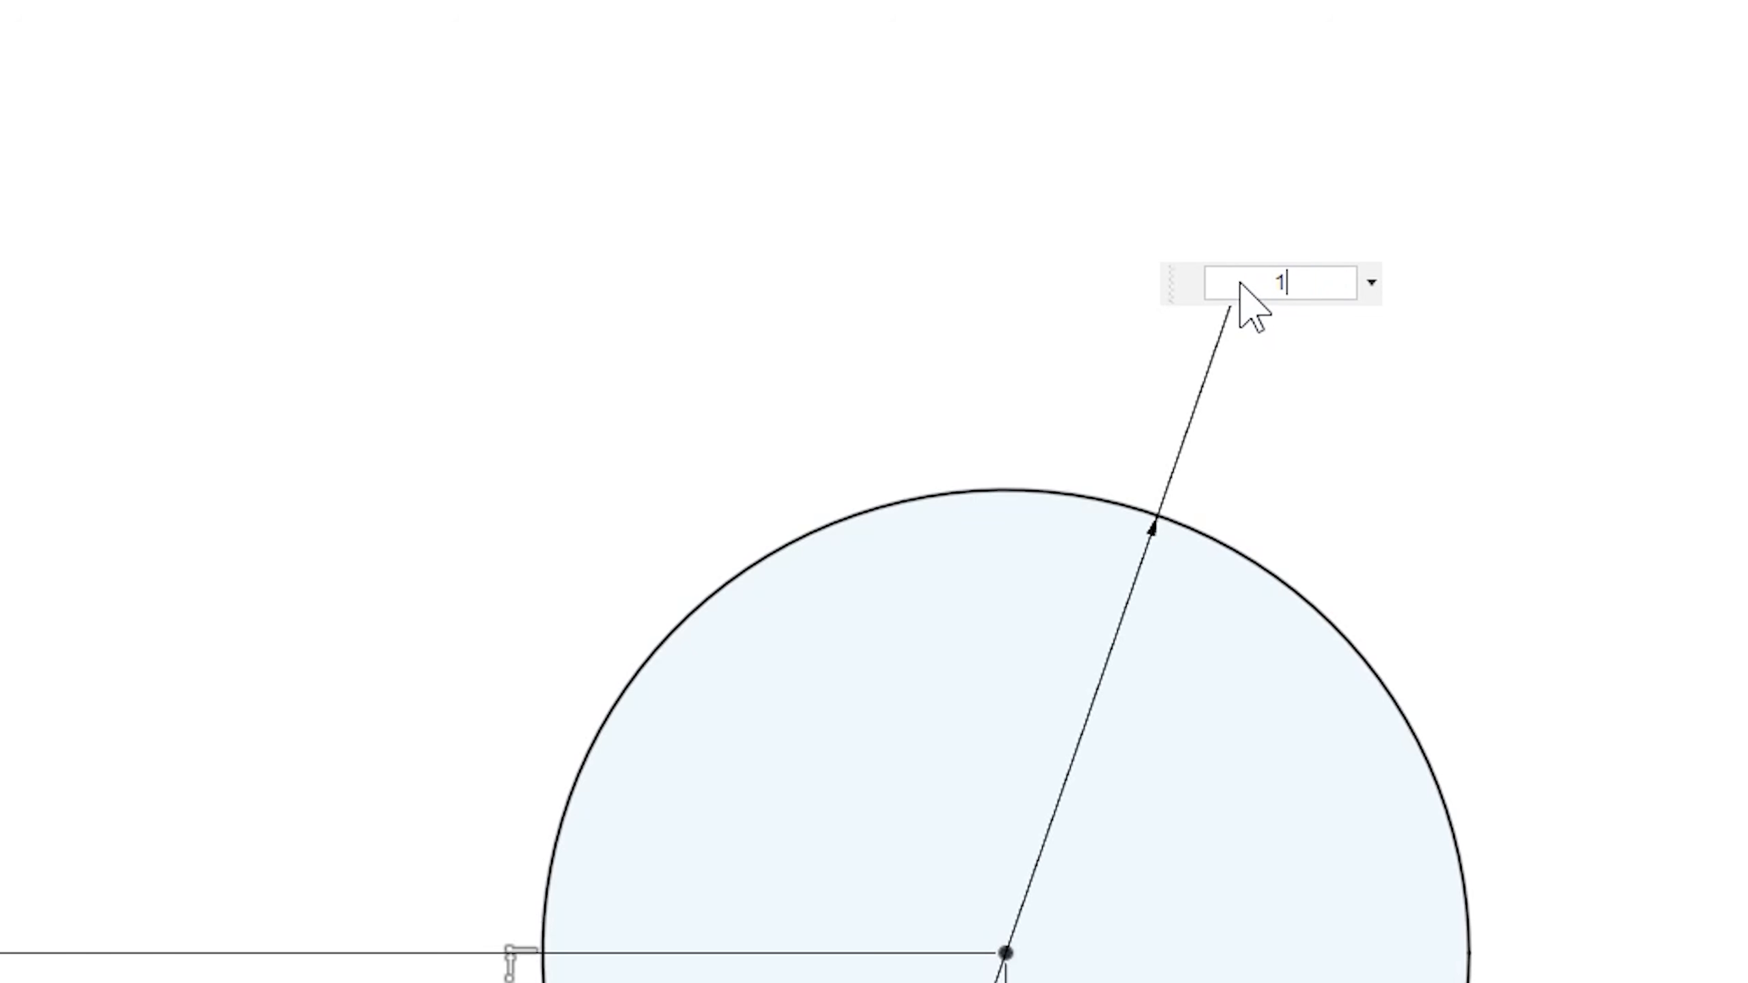
pyautogui.write('/32')
pyautogui.press('Return')
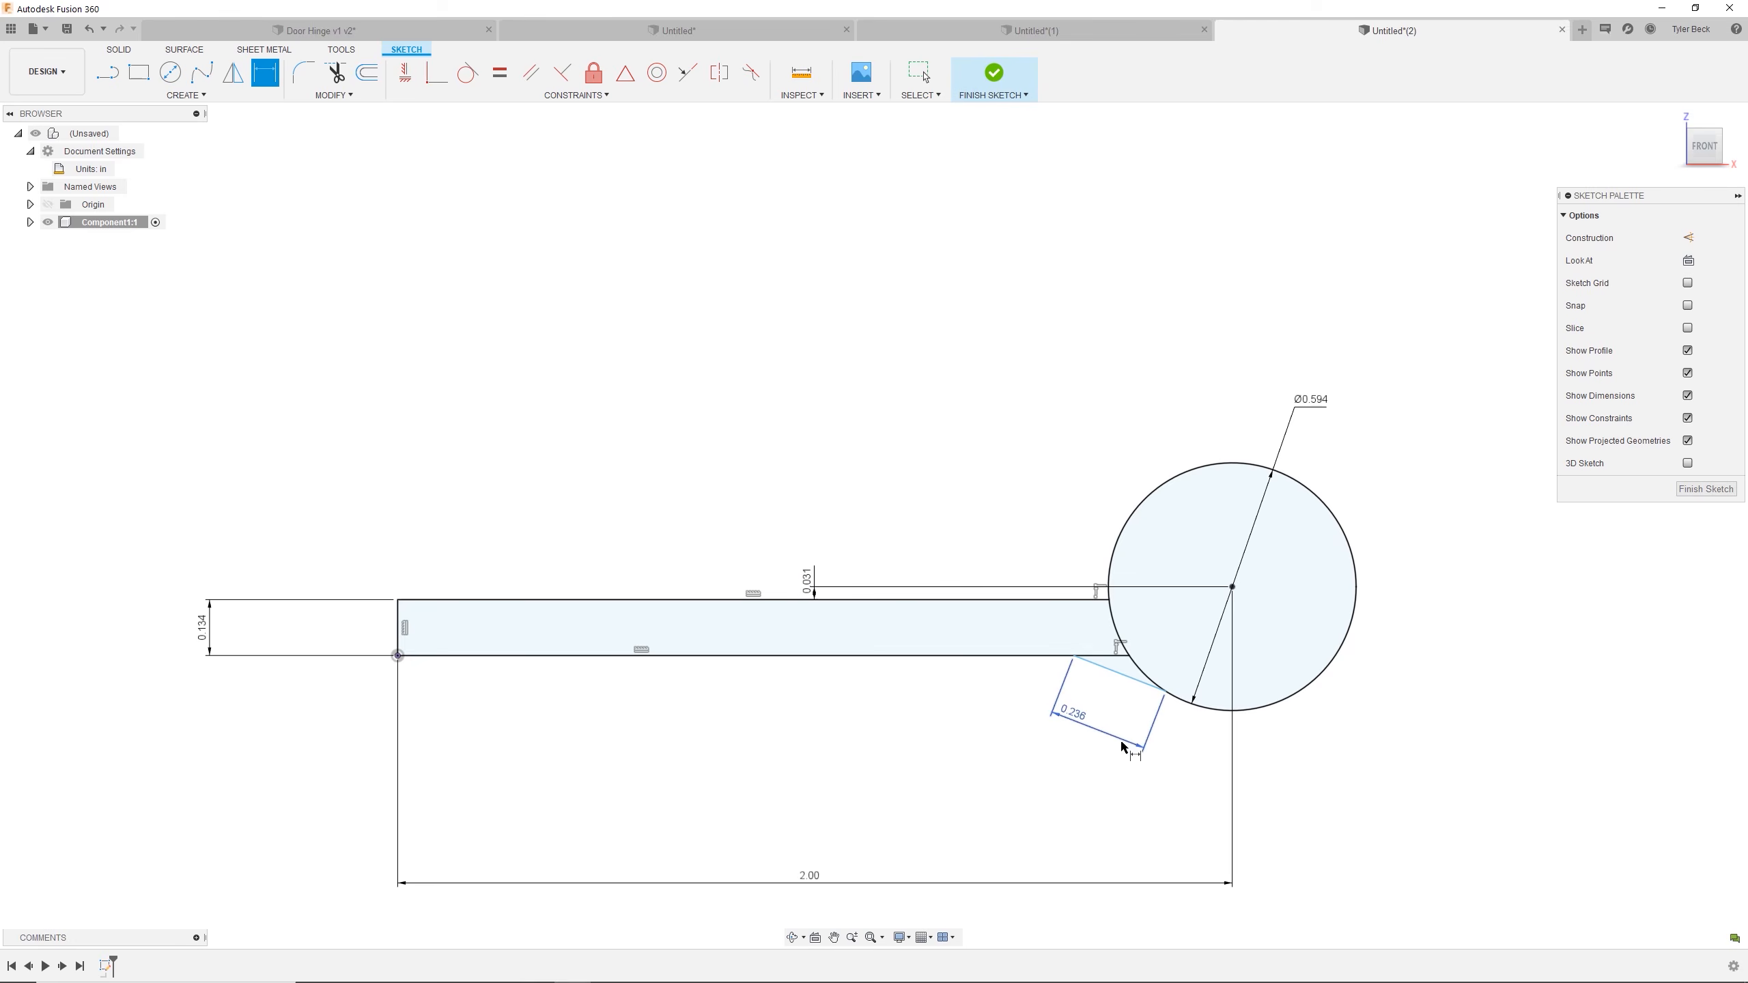
# Try shifting the angled line's upper endpoint along the rectangle's lower edge to test how freely it moves.
pyautogui.click(1106, 735)
pyautogui.press('Return')
pyautogui.press('Escape')
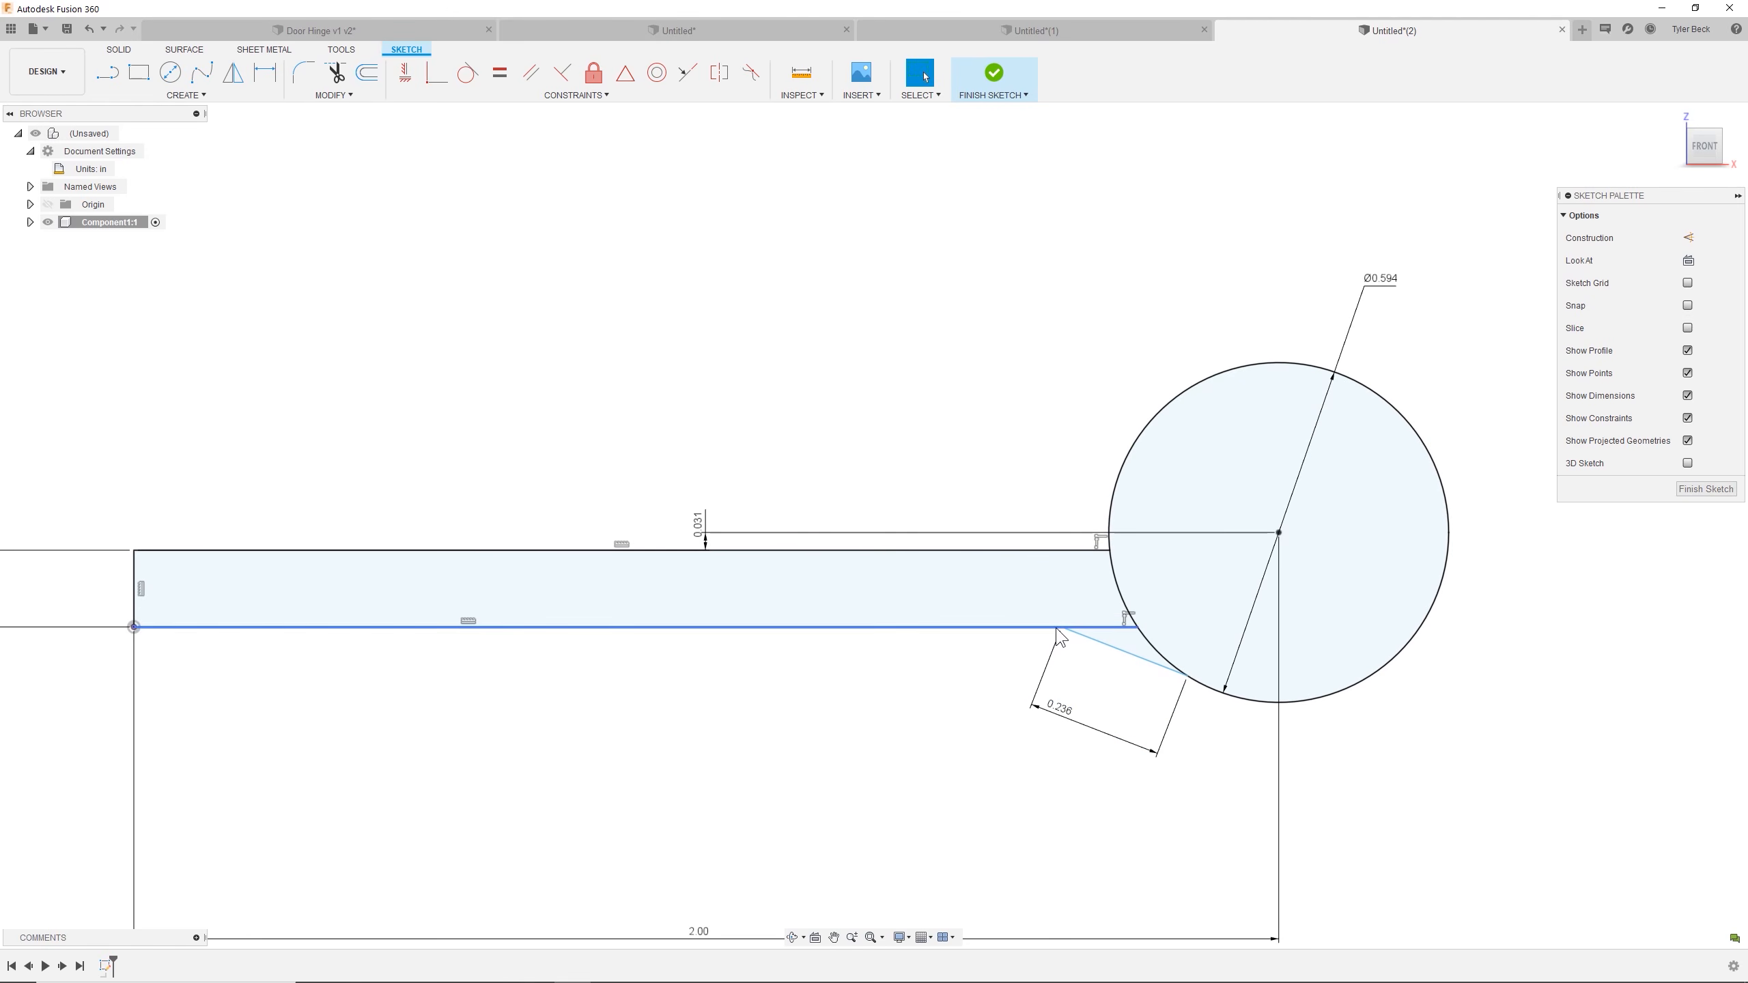
pyautogui.moveTo(1061, 627)
pyautogui.mouseDown()
pyautogui.moveTo(1110, 641)
pyautogui.moveTo(1059, 634)
pyautogui.mouseUp()
pyautogui.click(889, 736)
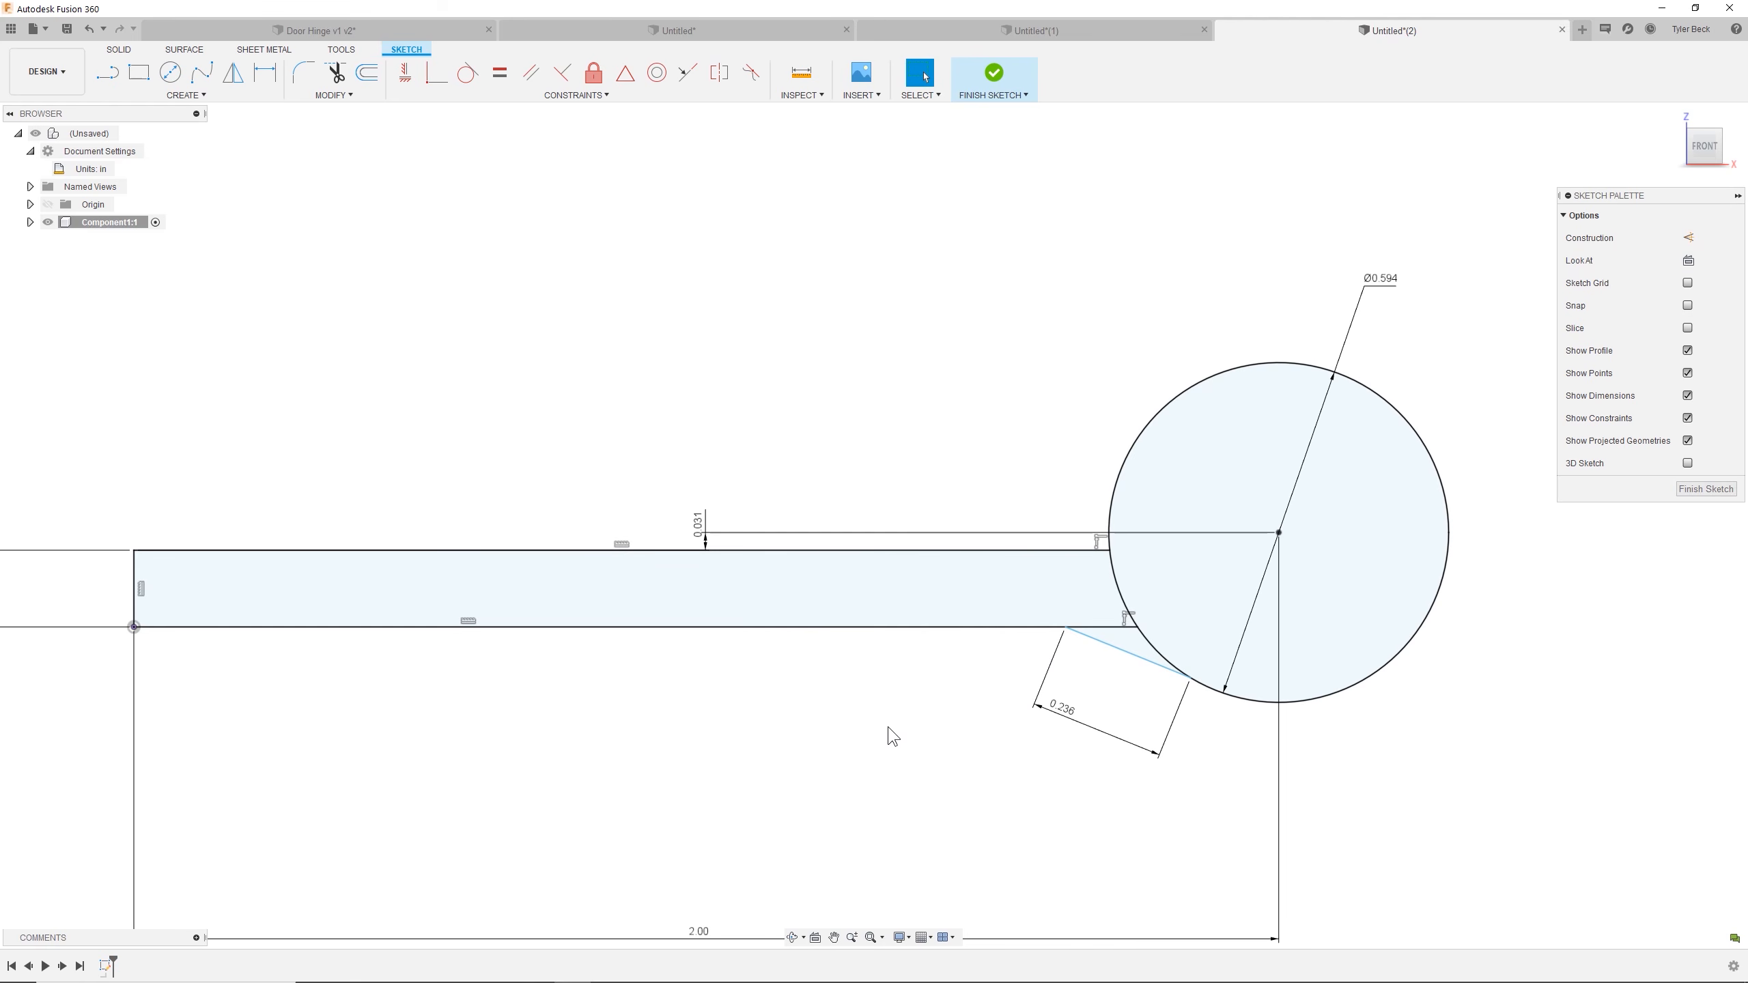
# Trim the lower edge segment above the angled line and the circle's arc inside the profile to form one closed outline.
pyautogui.scroll(2, 1209, 718)
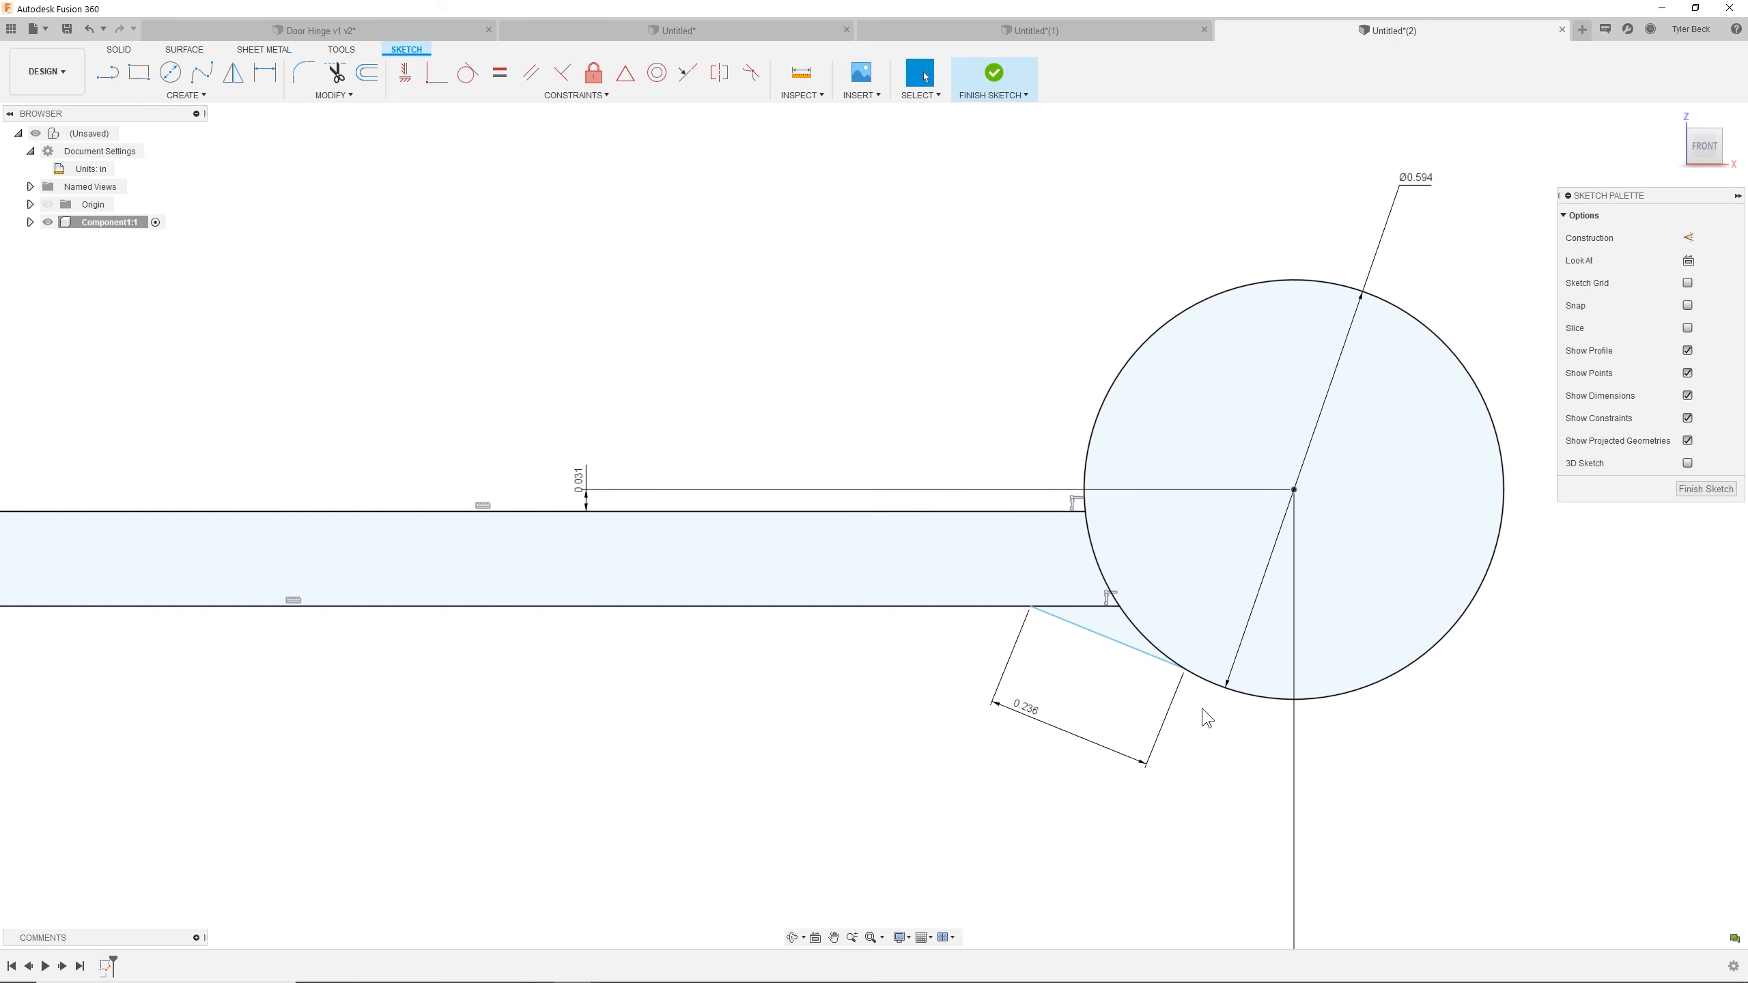
pyautogui.write('strim')
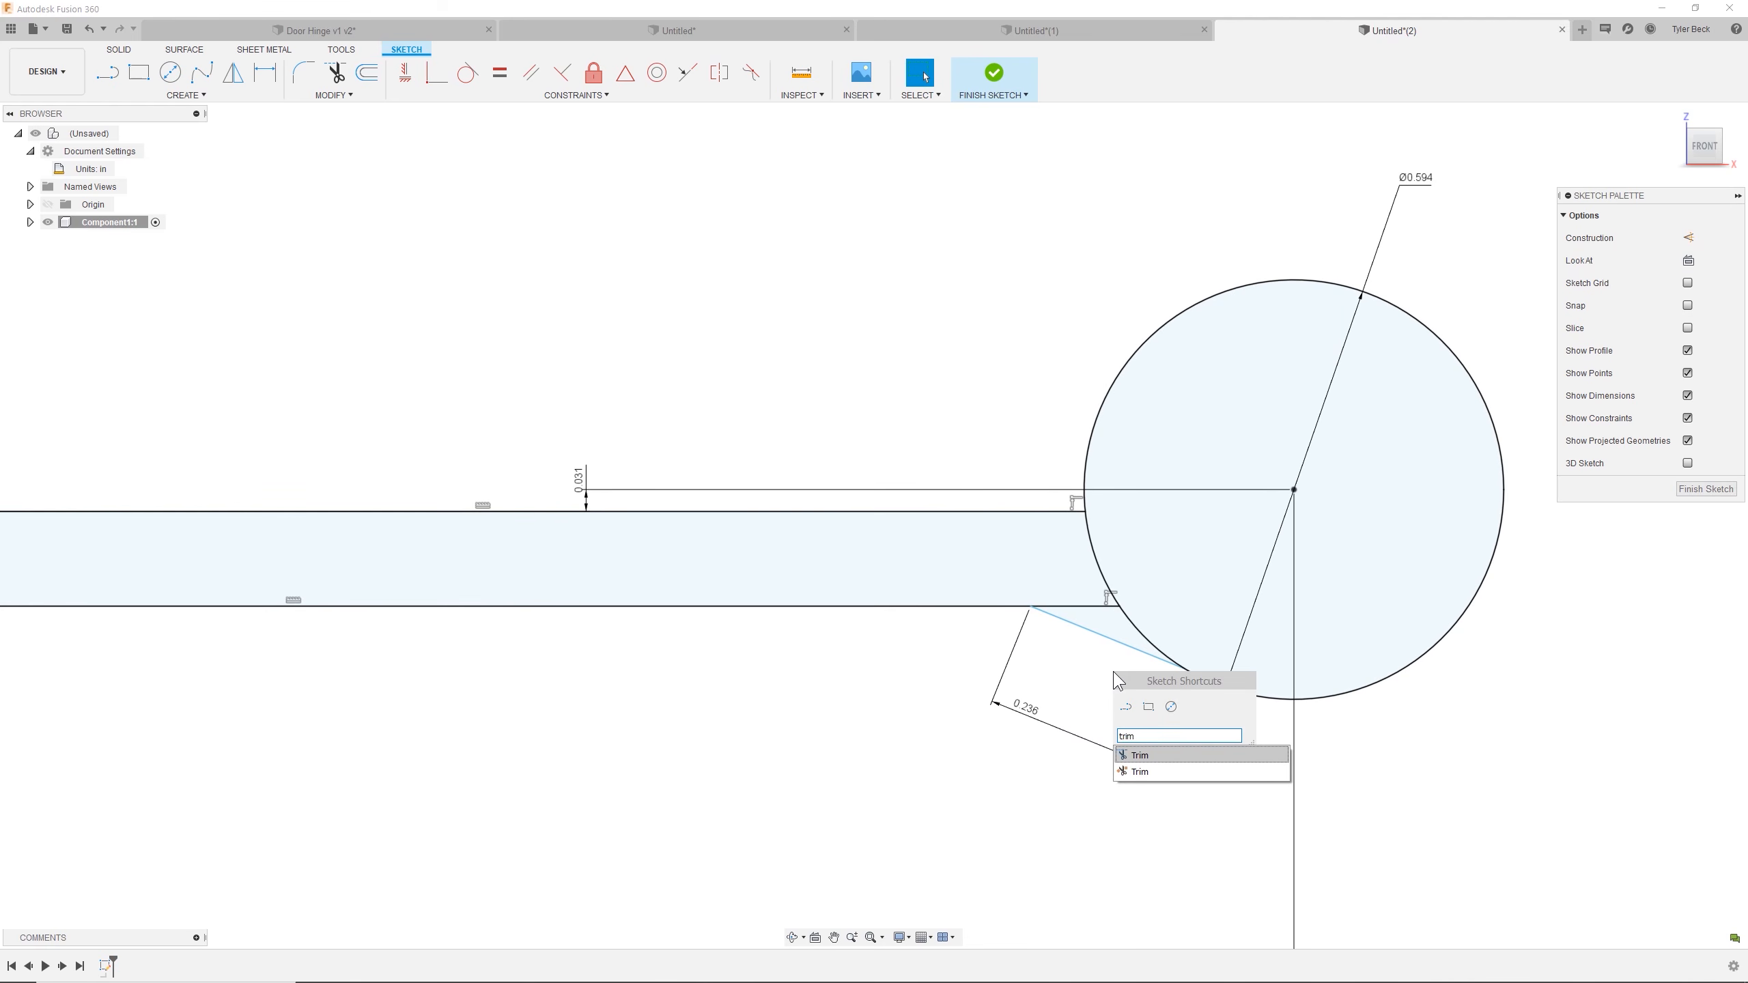
pyautogui.click(1142, 770)
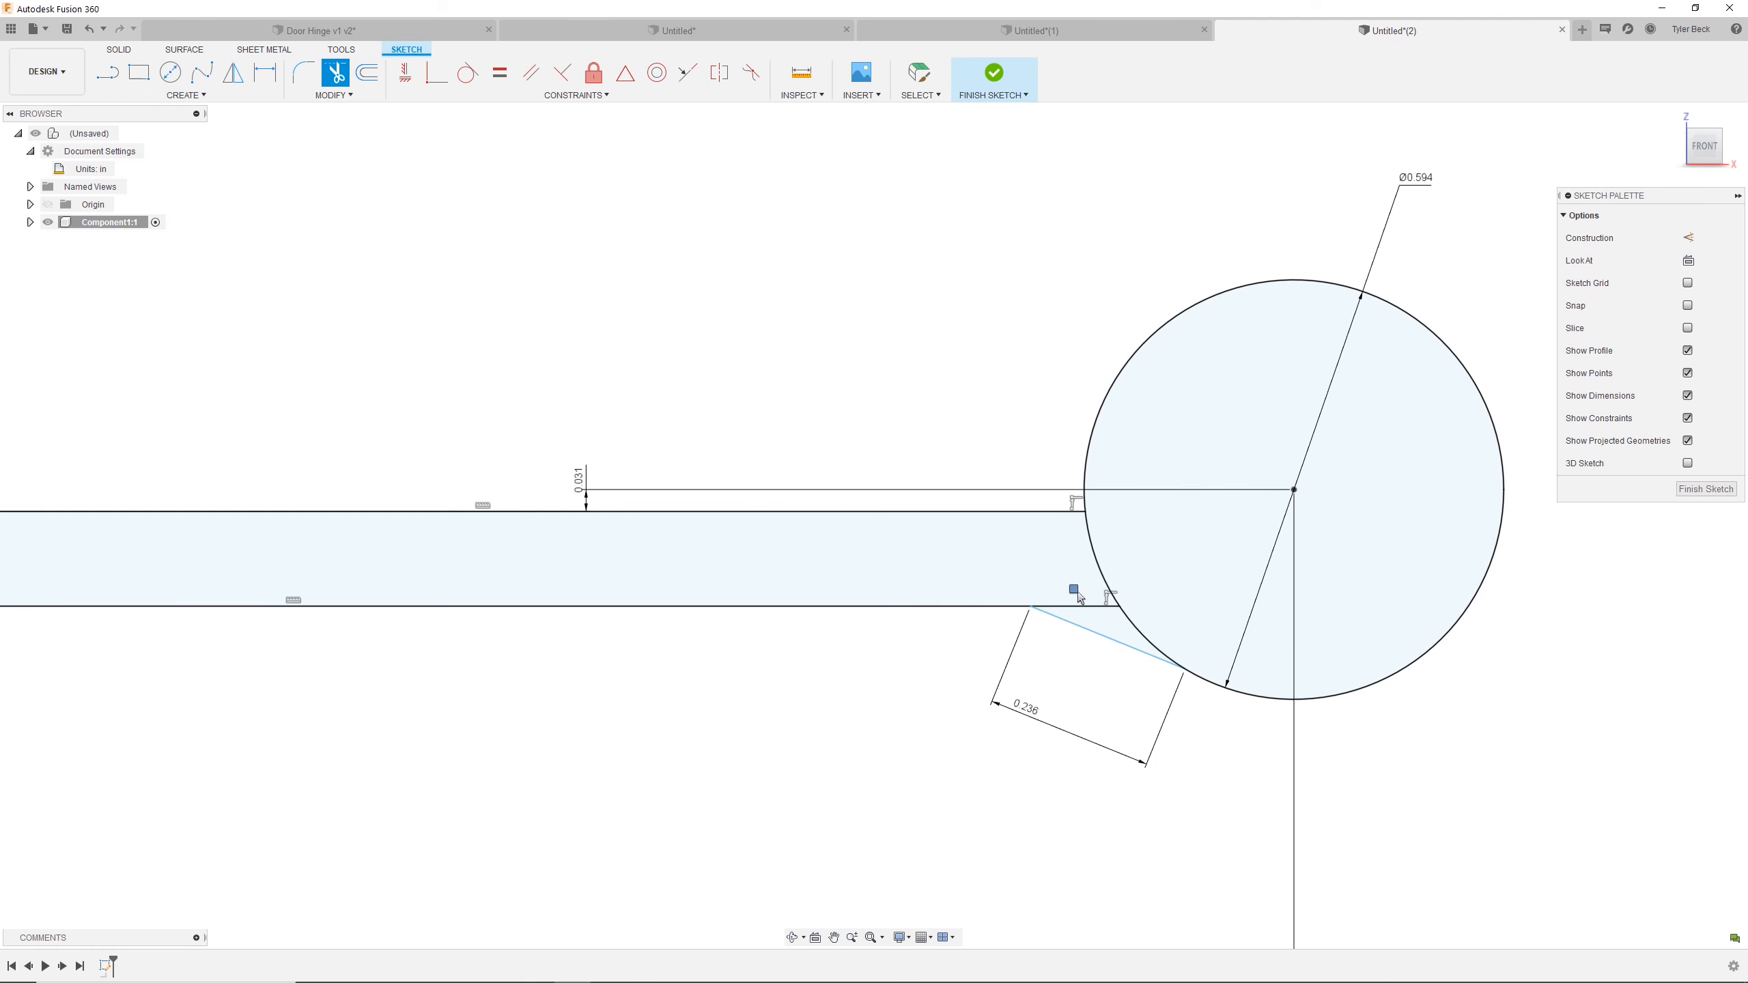
pyautogui.click(1093, 551)
pyautogui.press('Escape')
# Apply a Tangent constraint between the angled line and the circle's arc.
pyautogui.scroll(1, 1199, 711)
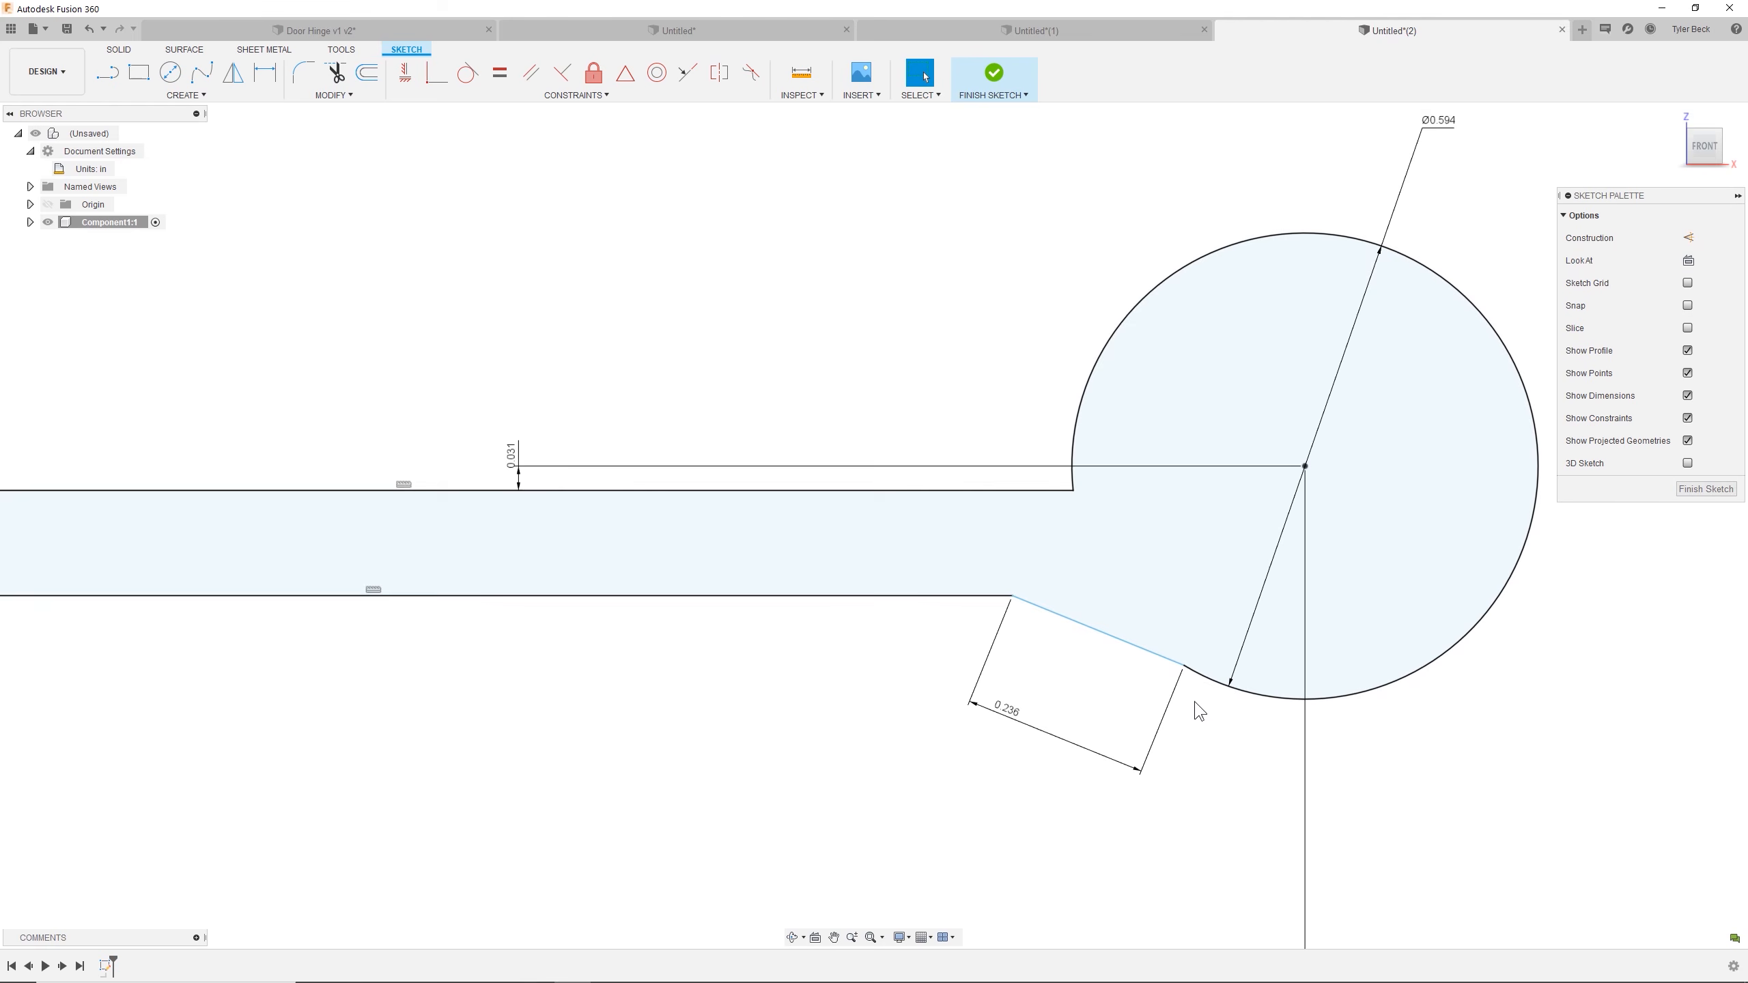
pyautogui.scroll(1, 1200, 711)
pyautogui.click(1157, 653)
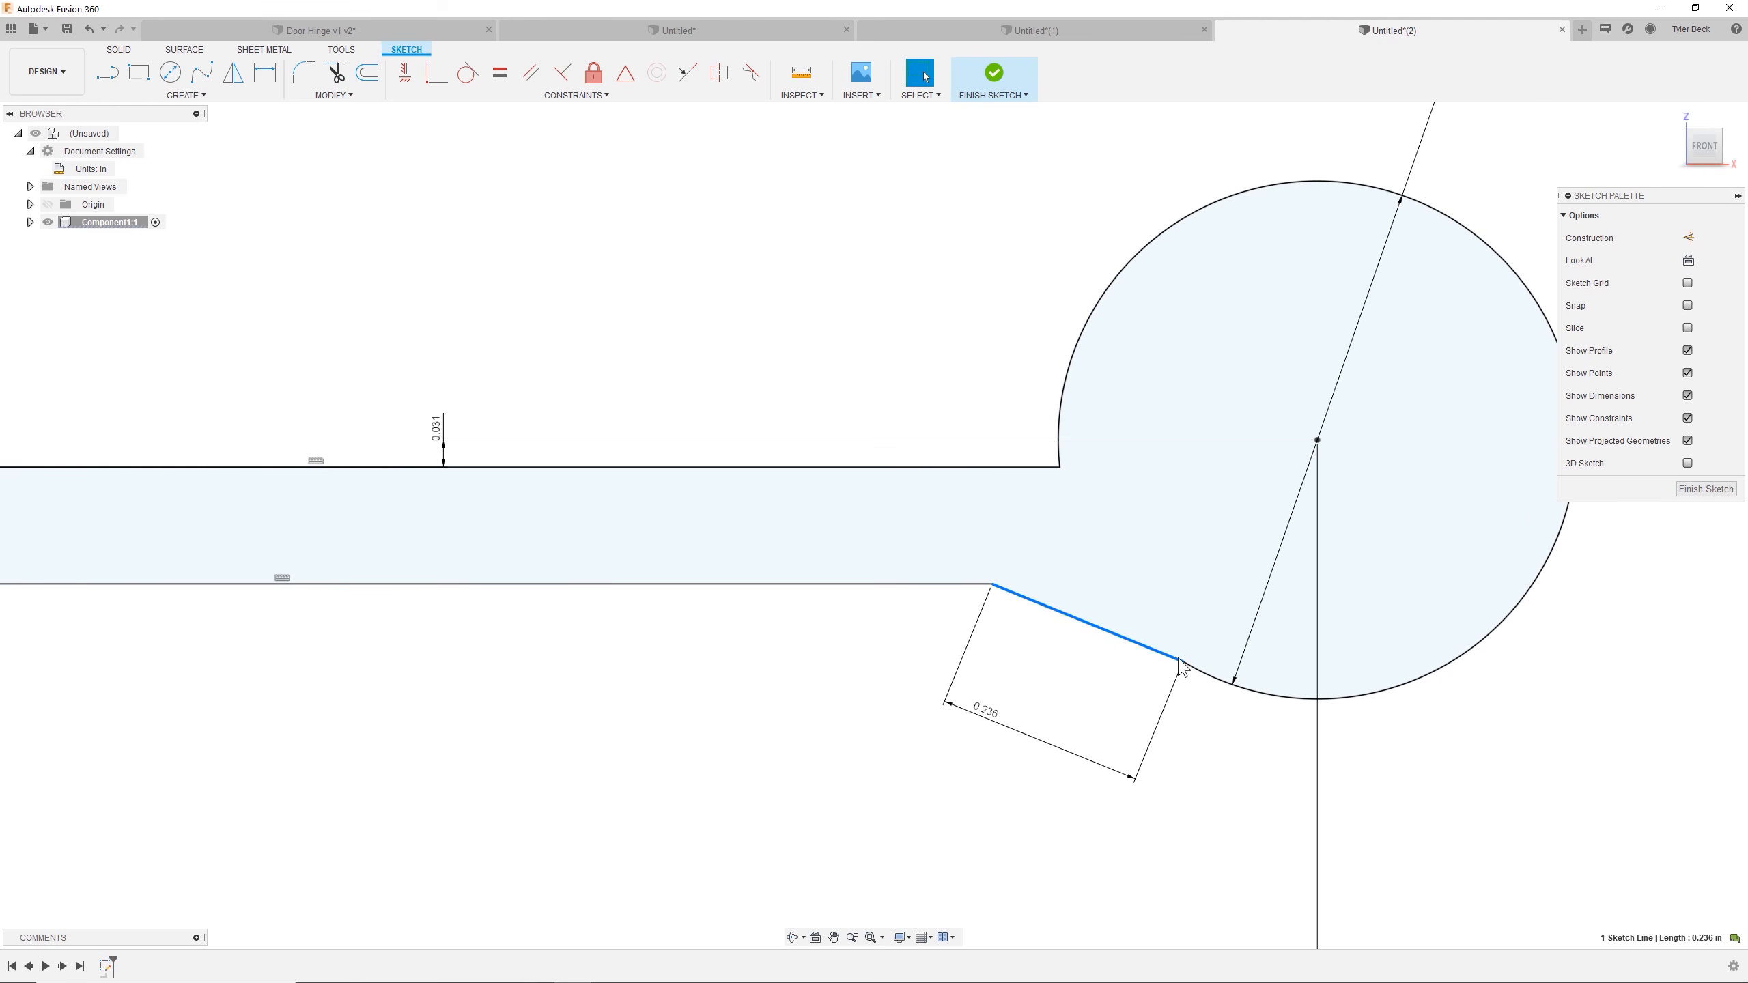
pyautogui.keyDown('shift'); pyautogui.click(1195, 666); pyautogui.keyUp('shift')
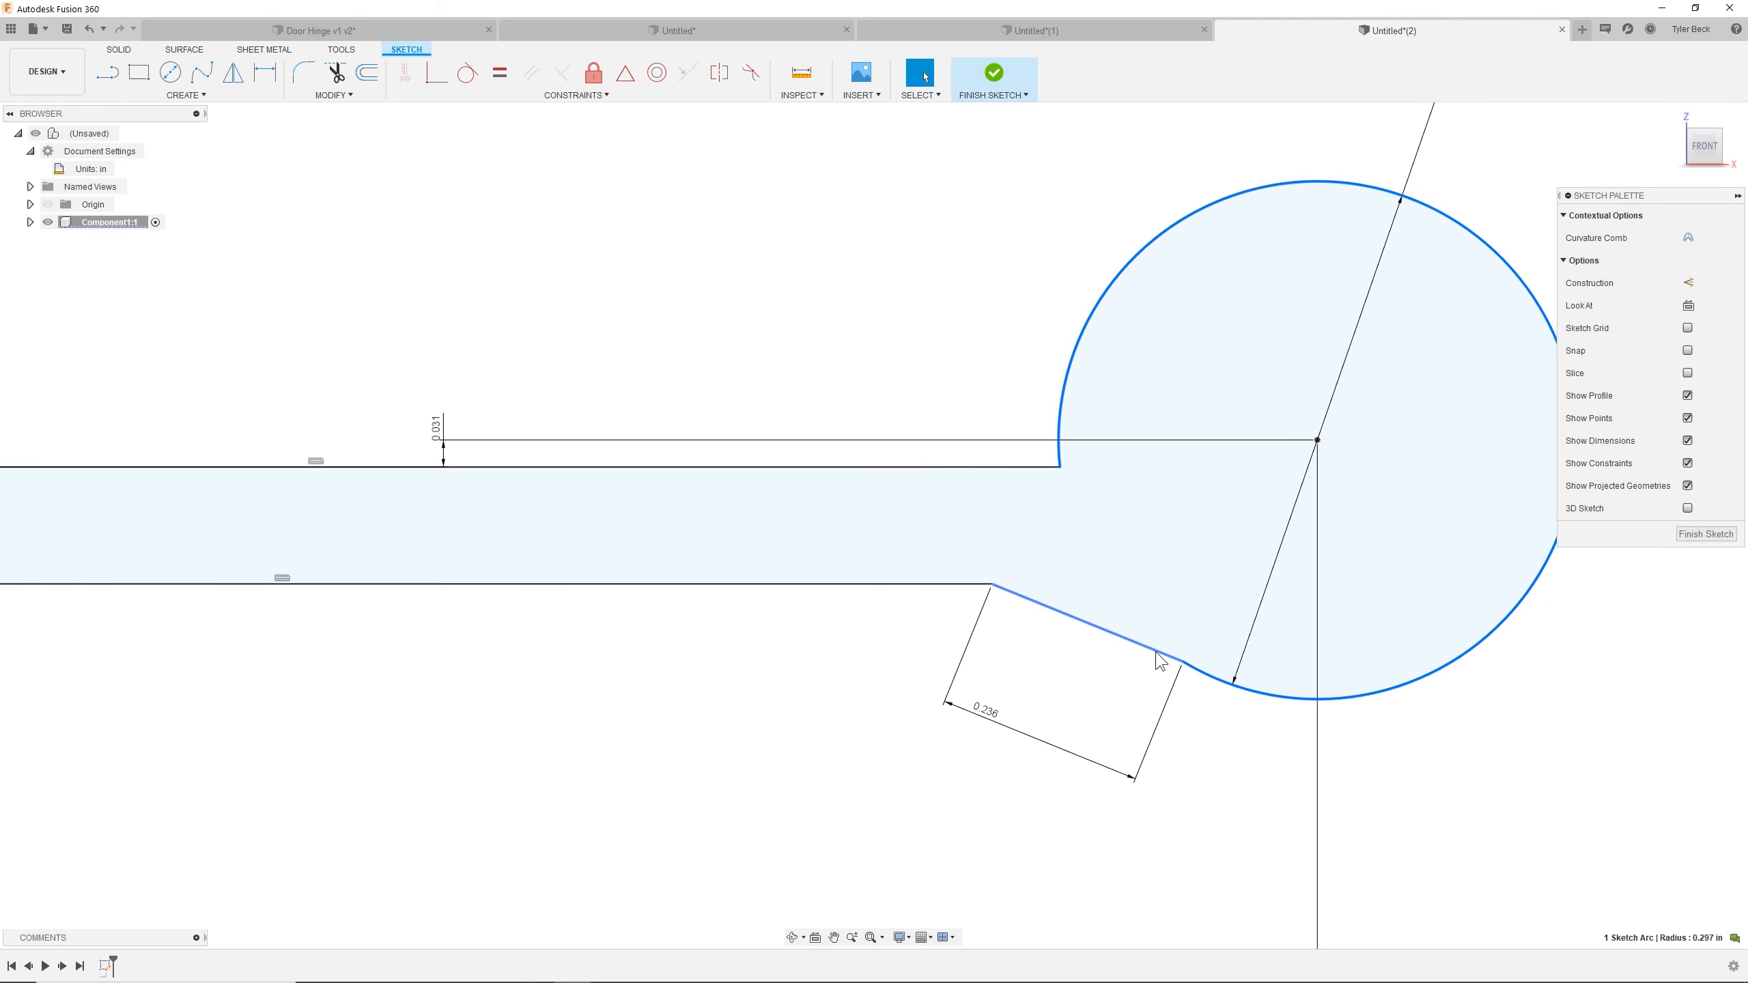
pyautogui.rightClick(1110, 700)
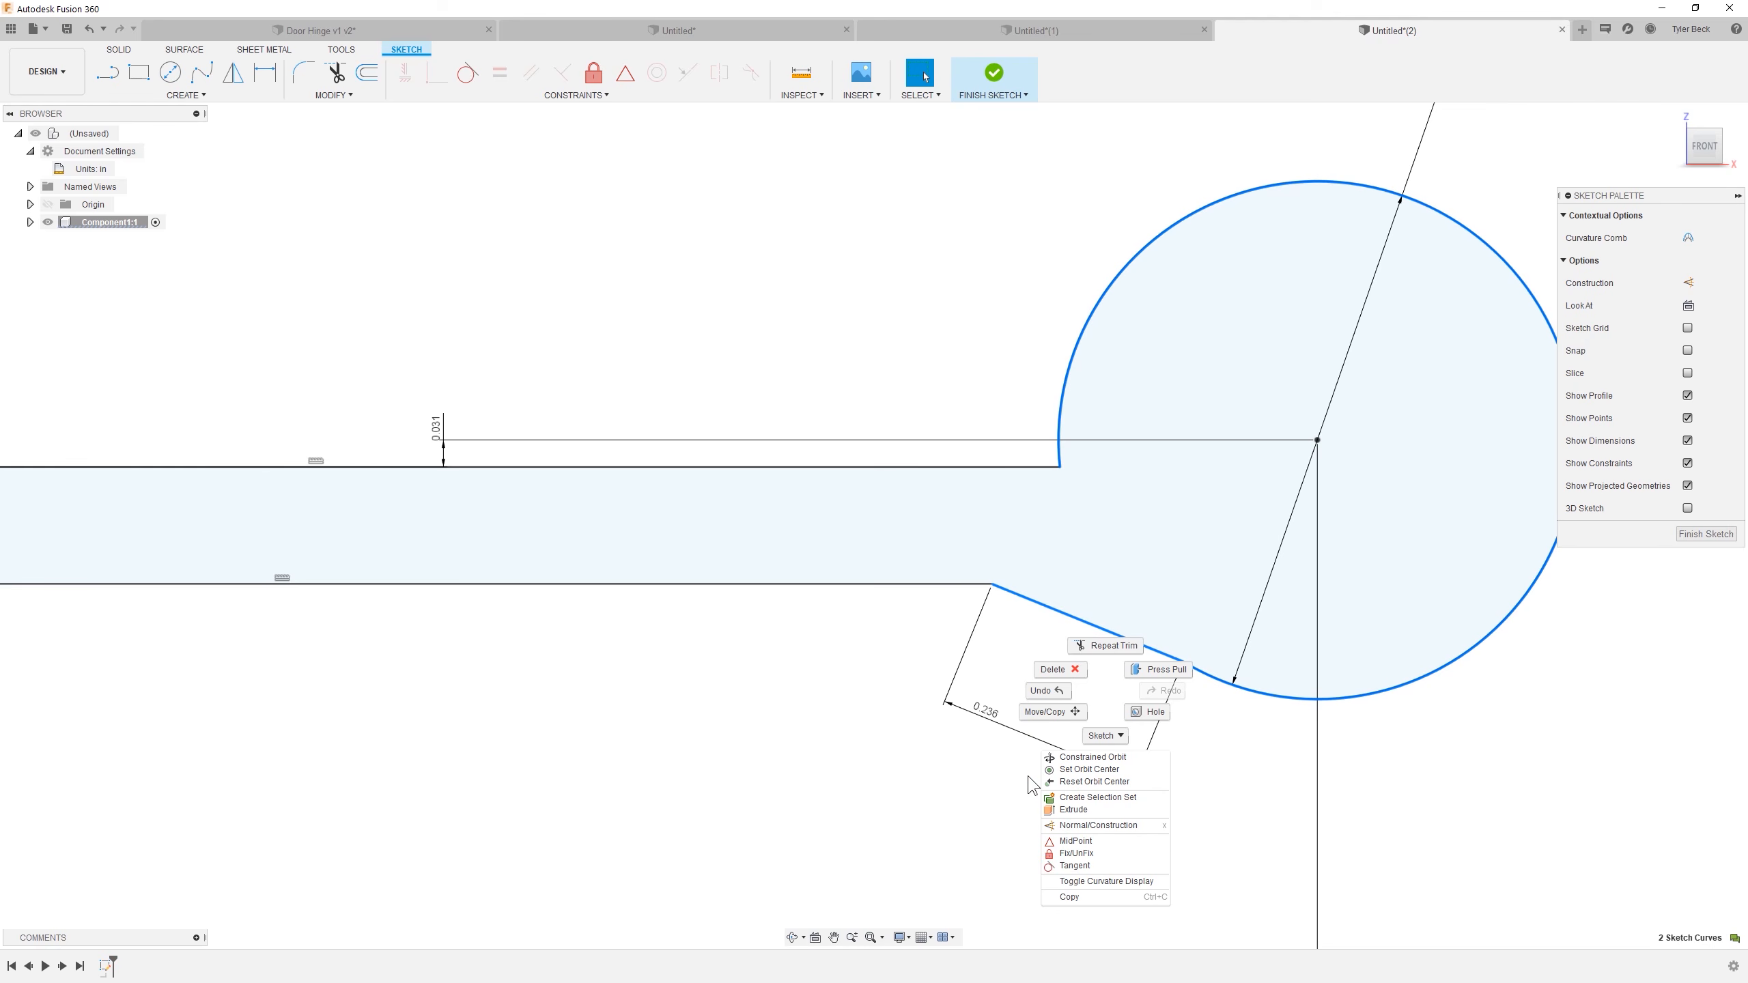
pyautogui.click(1094, 869)
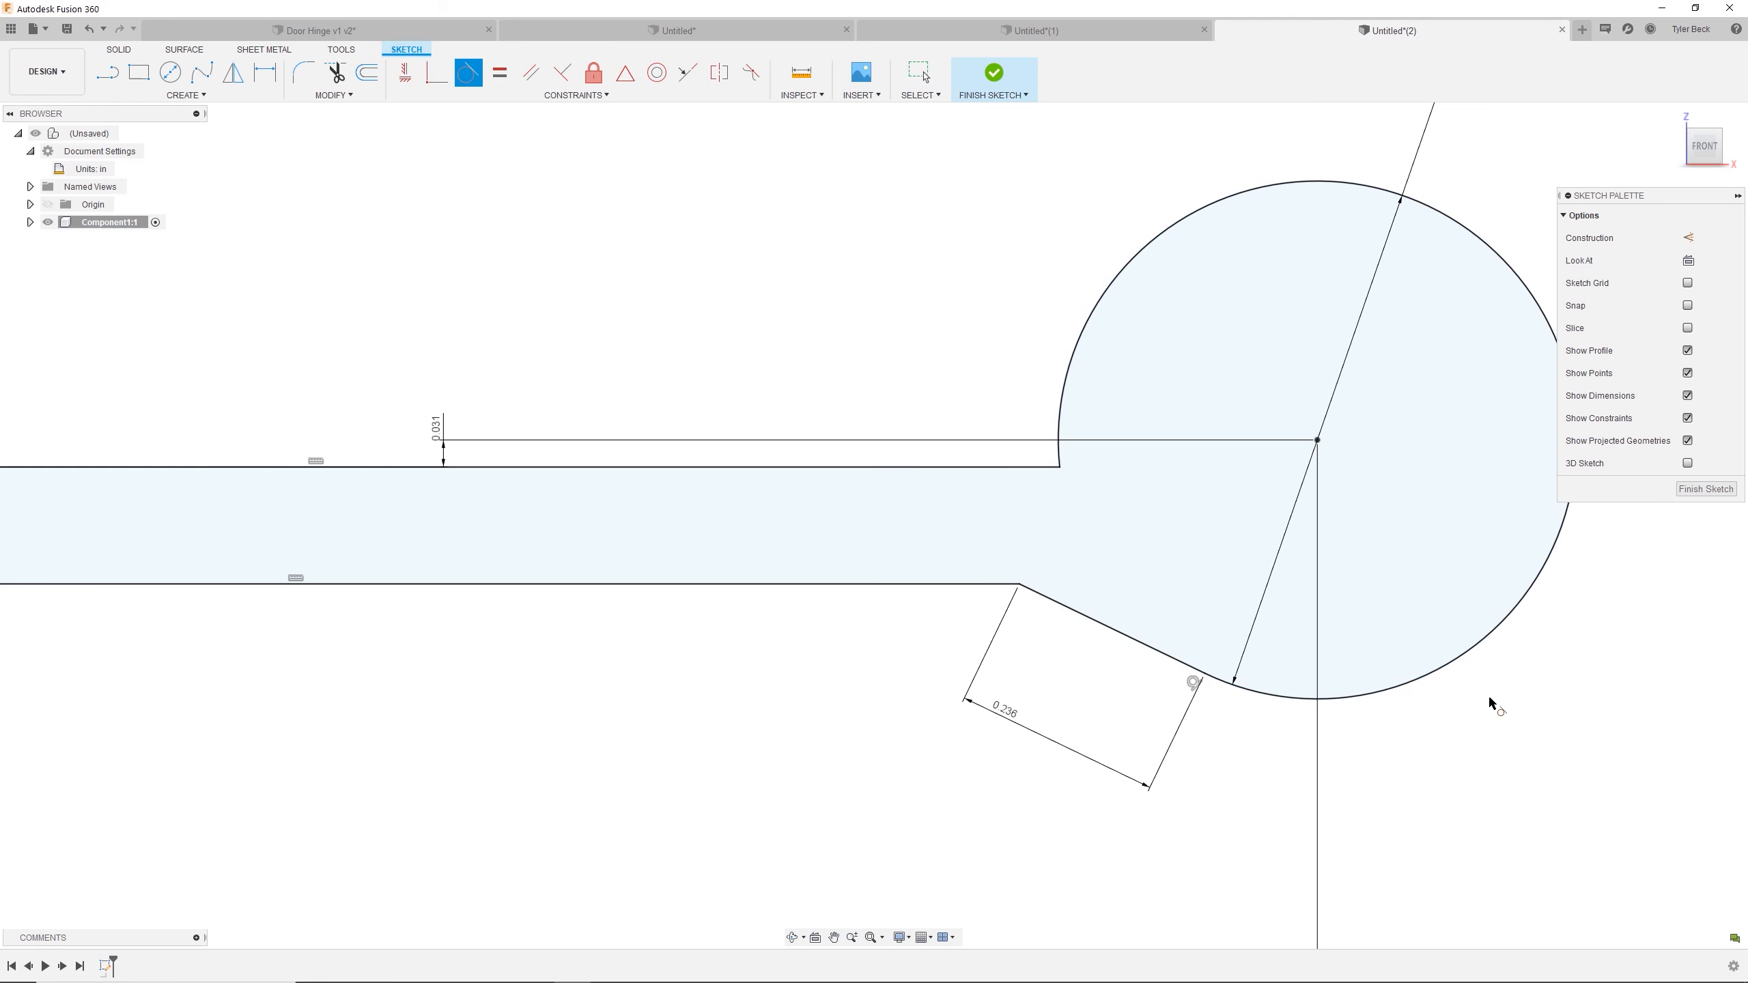
# Delete the 0.031 in dimension between the arc's center and the leaf's upper edge.
pyautogui.scroll(-2, 1414, 782)
pyautogui.scroll(-1, 1414, 781)
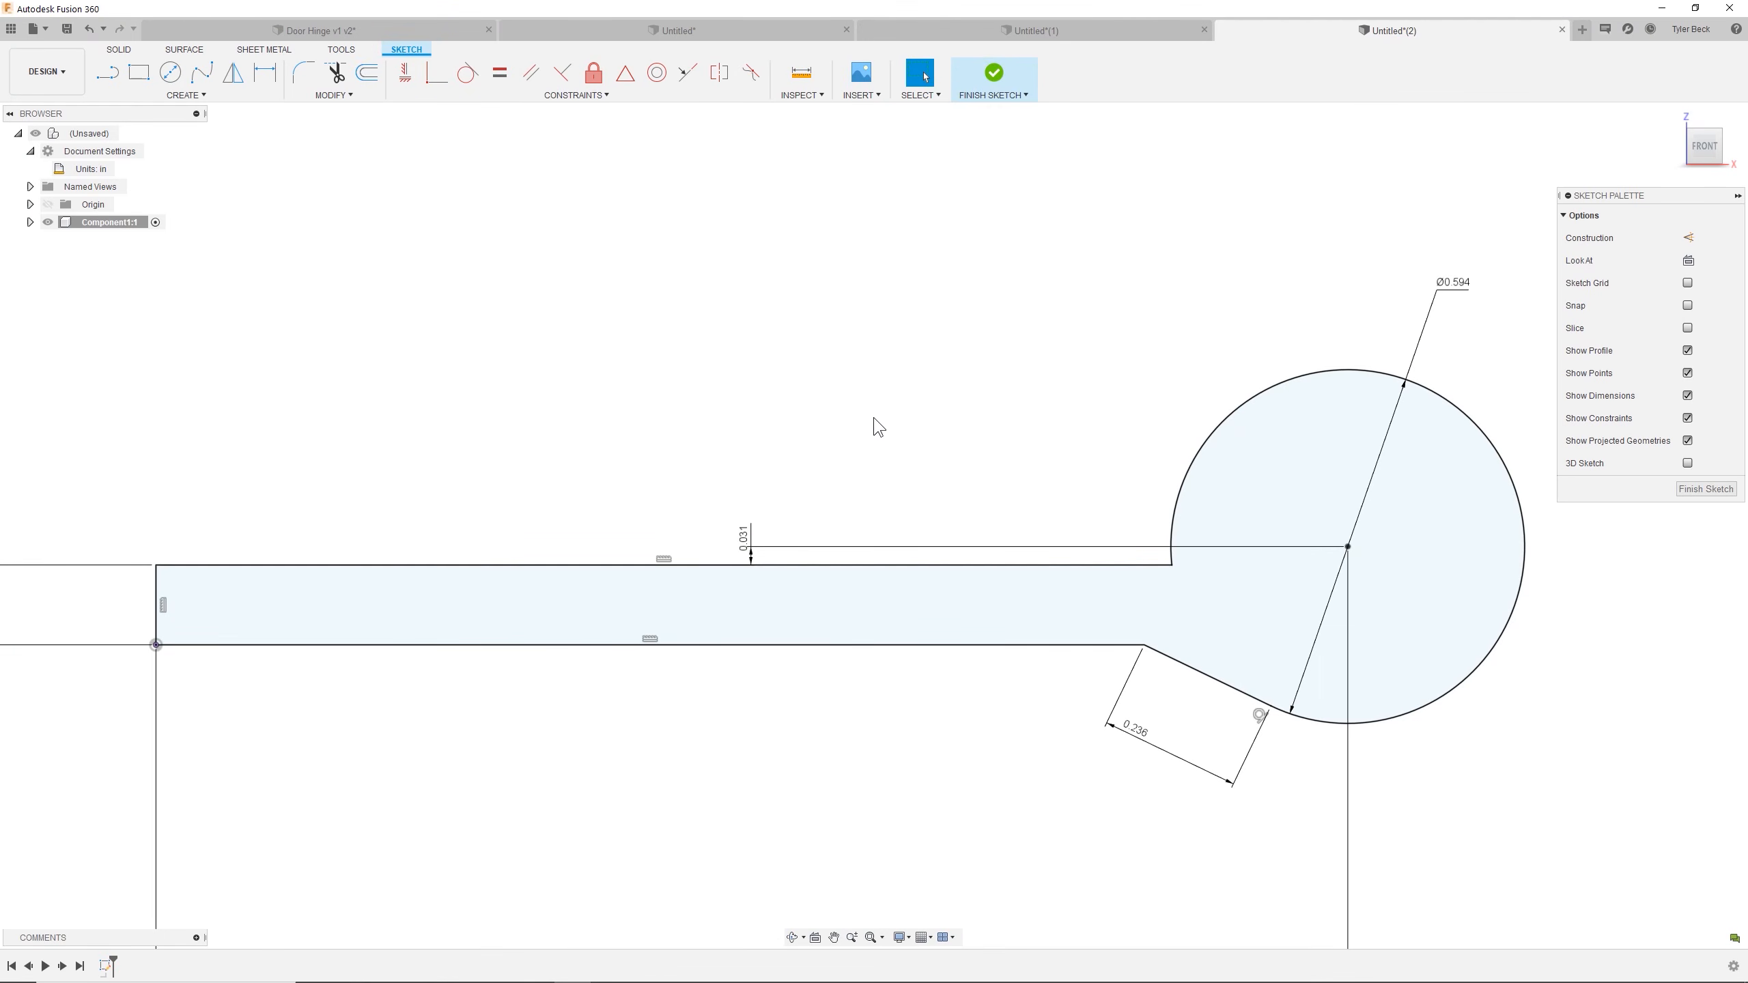
pyautogui.click(748, 544)
pyautogui.press('Delete')
pyautogui.scroll(-2, 366, 549)
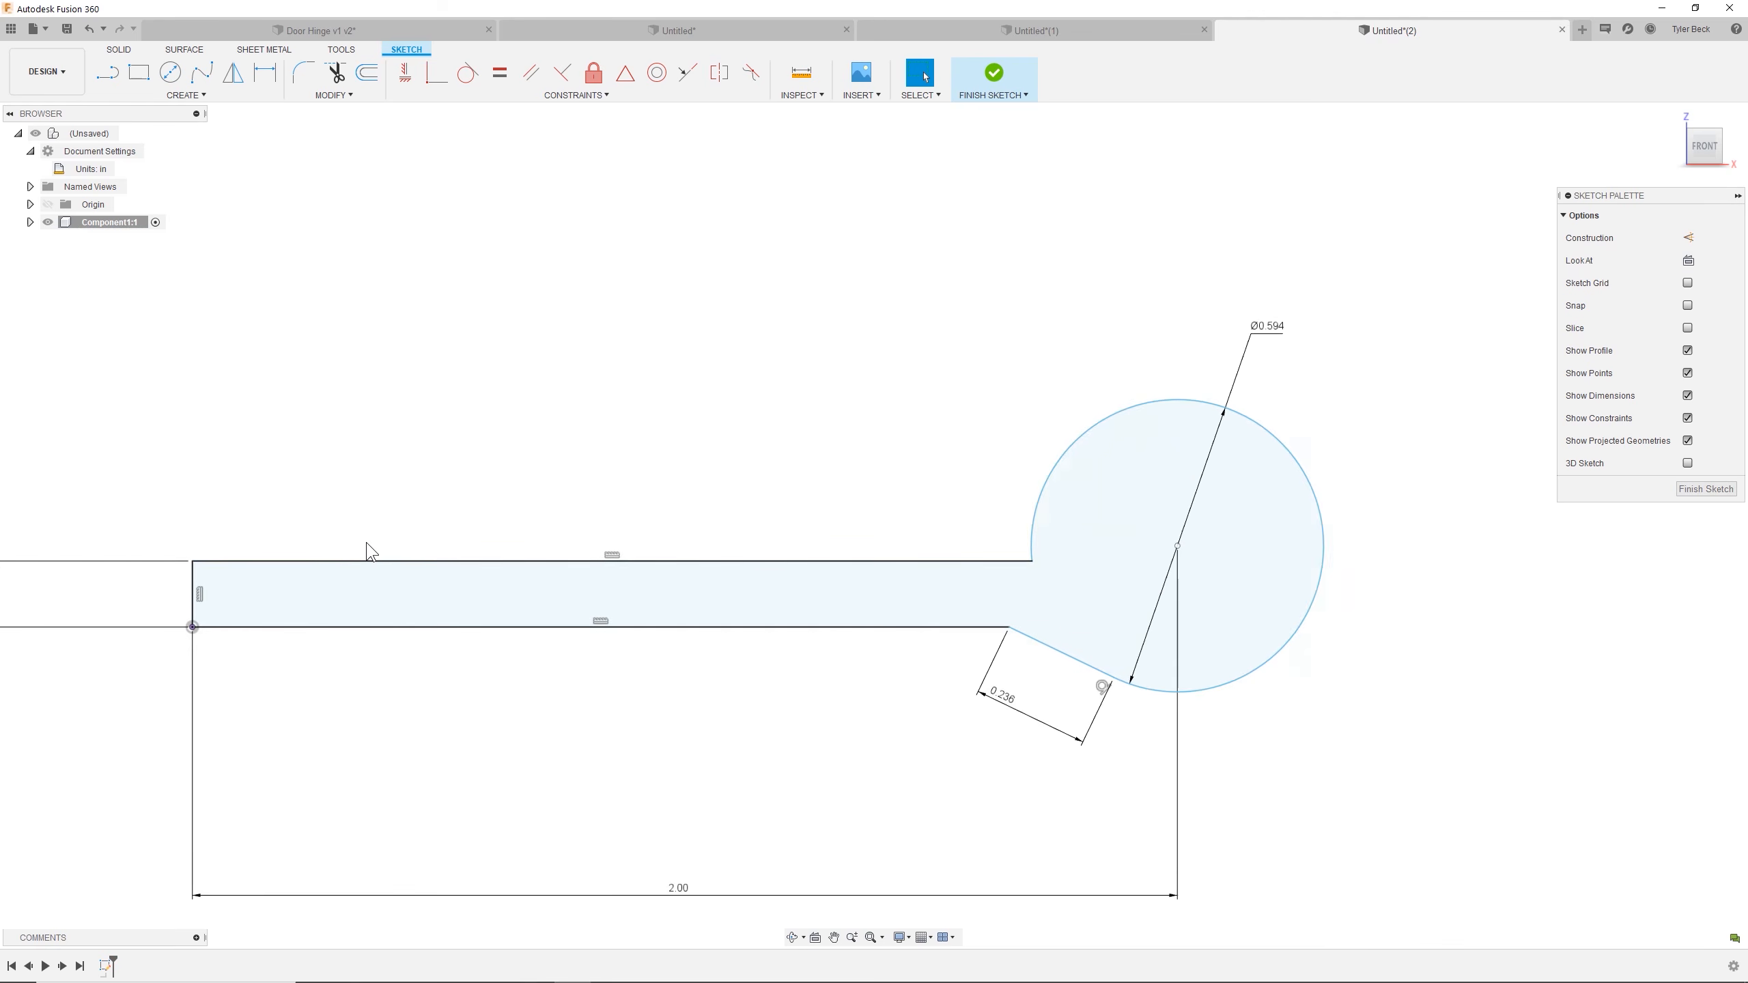
# Set the leaf's thickness dimension to 0.3 in.
pyautogui.scroll(-1, 367, 549)
pyautogui.doubleClick(64, 579)
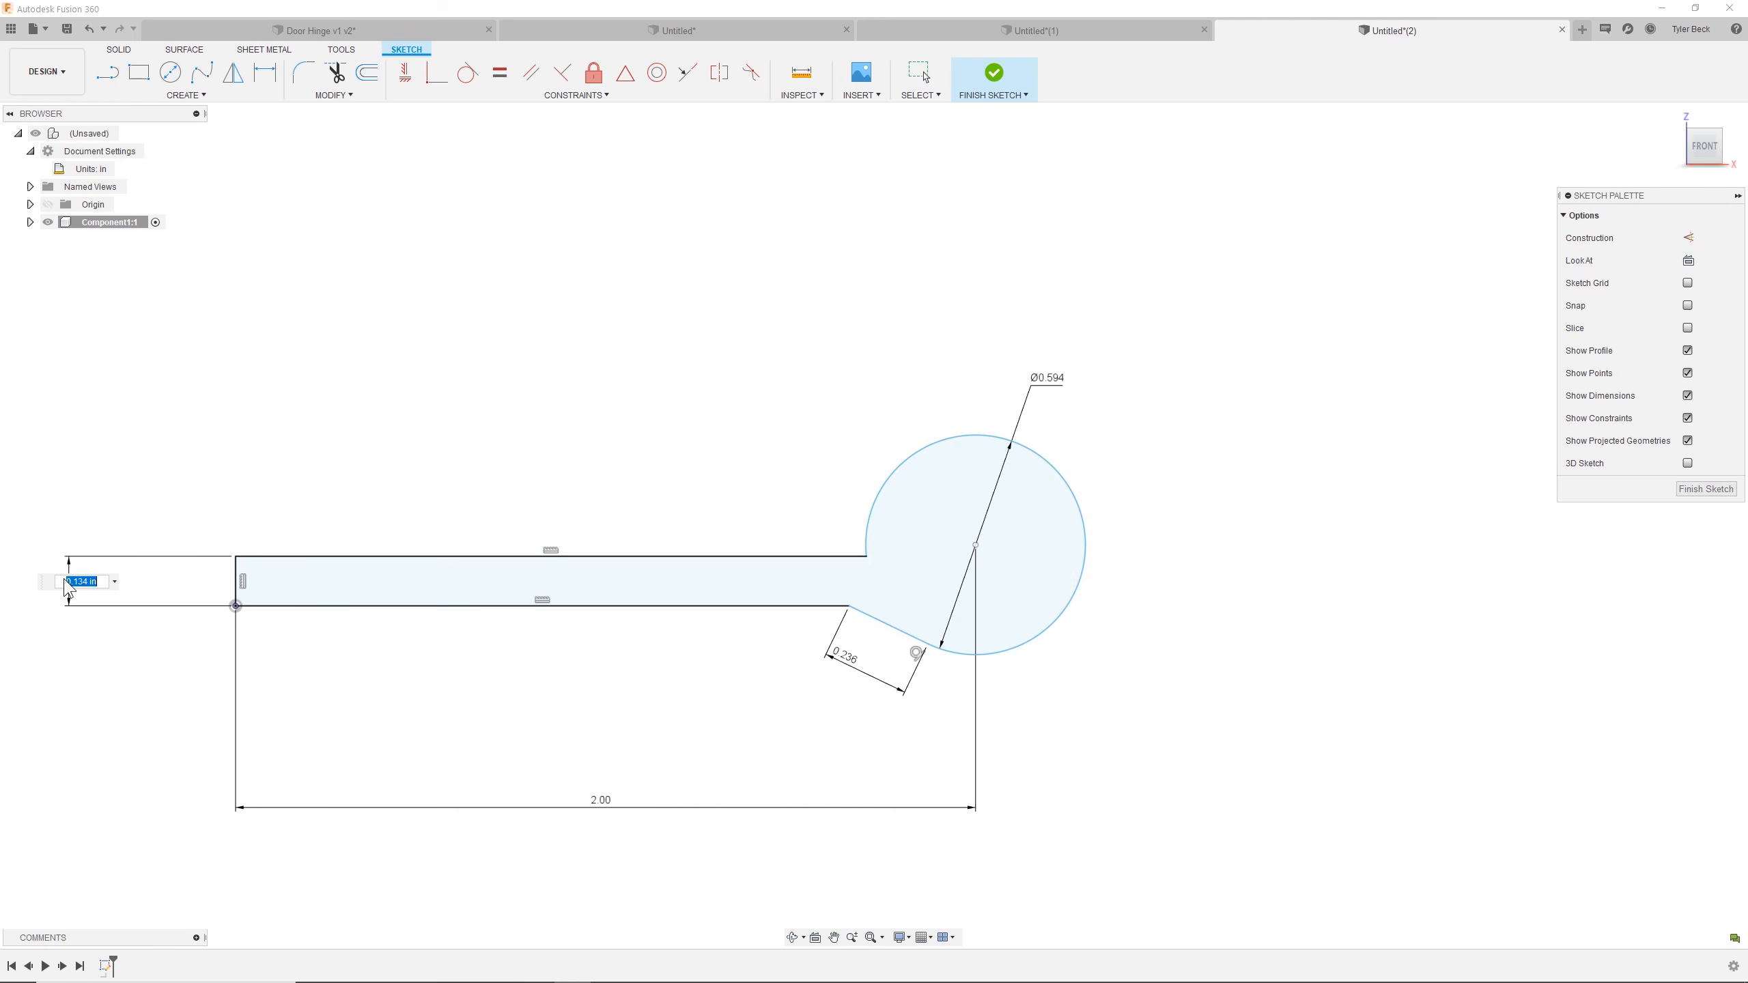
pyautogui.write('0.3')
pyautogui.press('Return')
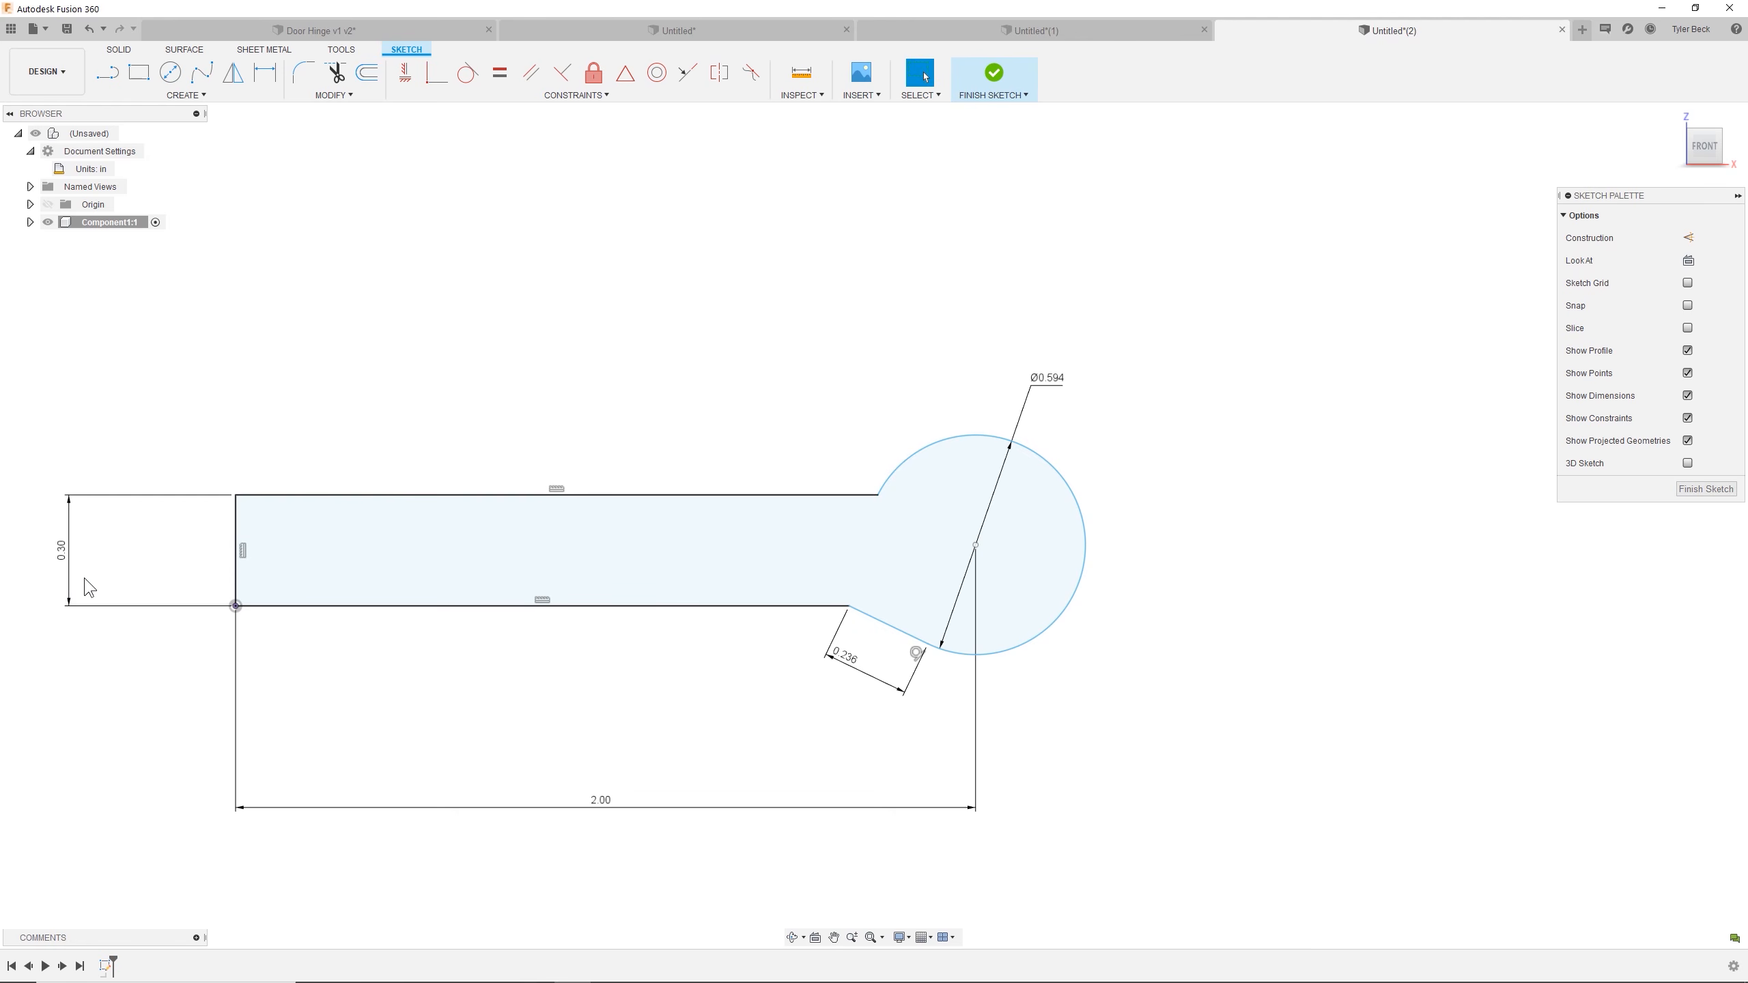
# Raise the arc's center freely, and undo this move together with the thickness change and the dimension deletion.
pyautogui.moveTo(978, 544); pyautogui.dragTo(988, 489)
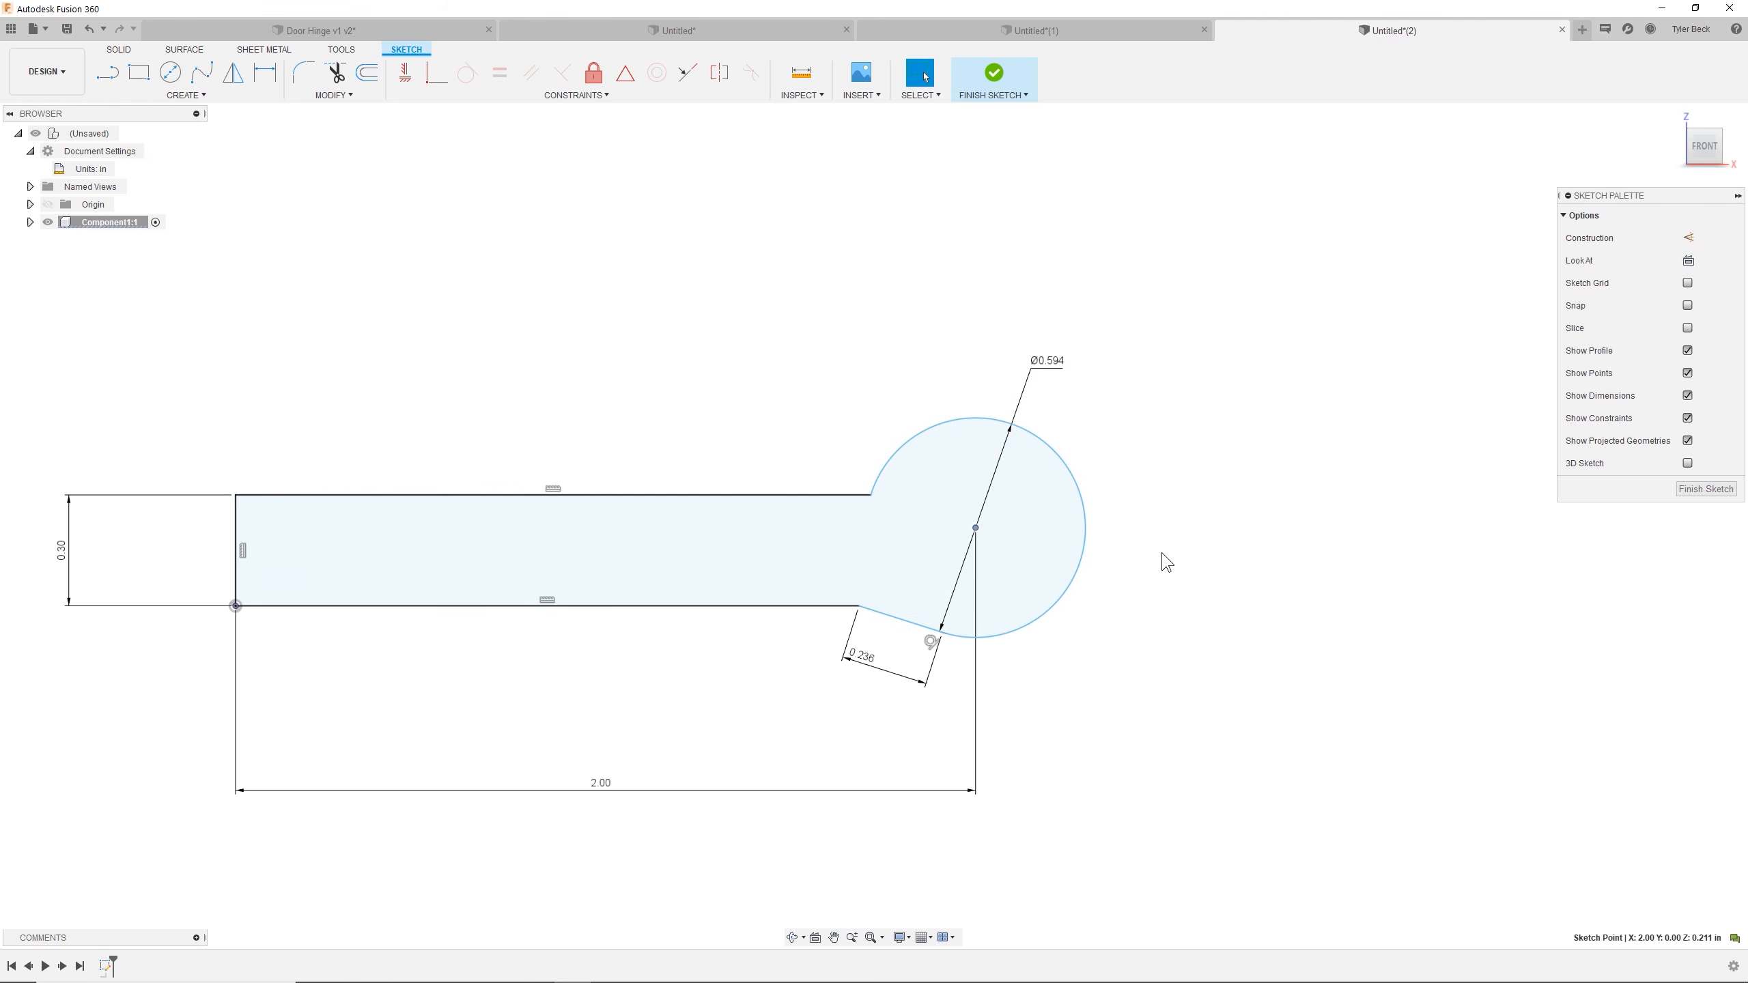
pyautogui.hotkey('ctrl', 'z')
pyautogui.hotkey('ctrl', 'z')
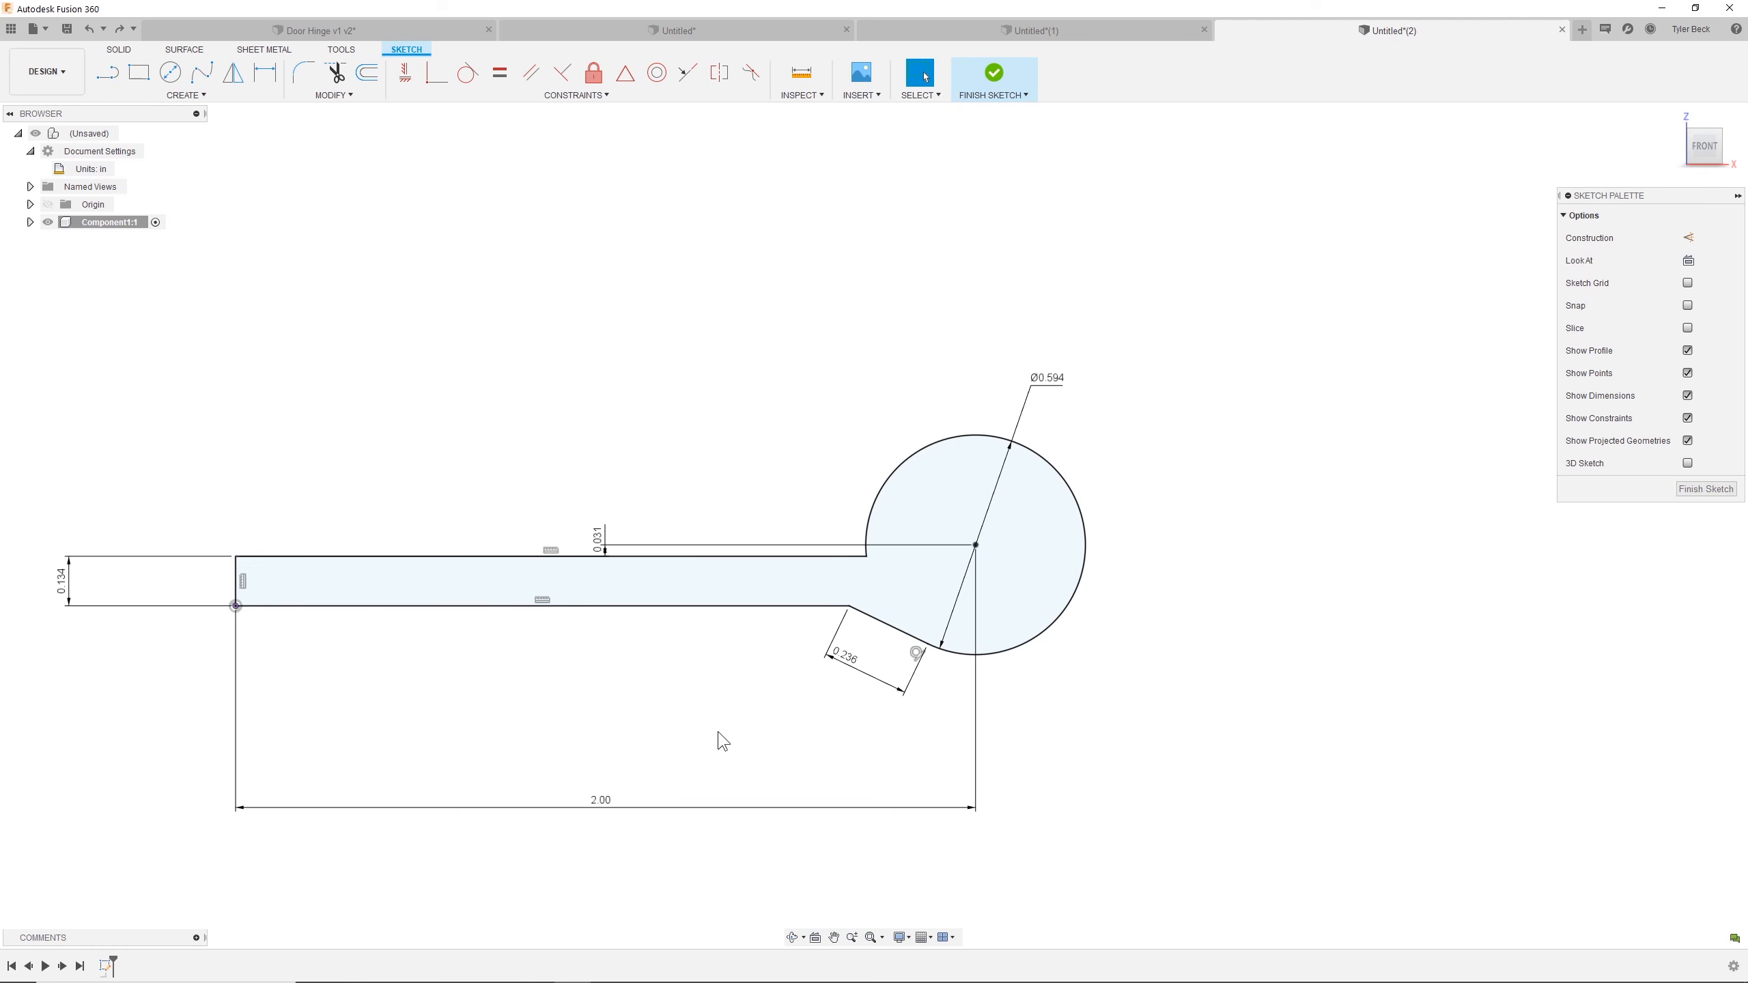
# Finish the profile sketch and extrude the hinge leaf and knuckle profile 4.5 in to one side as a new body.
pyautogui.moveTo(722, 740); pyautogui.dragTo(1188, 875, button='middle')
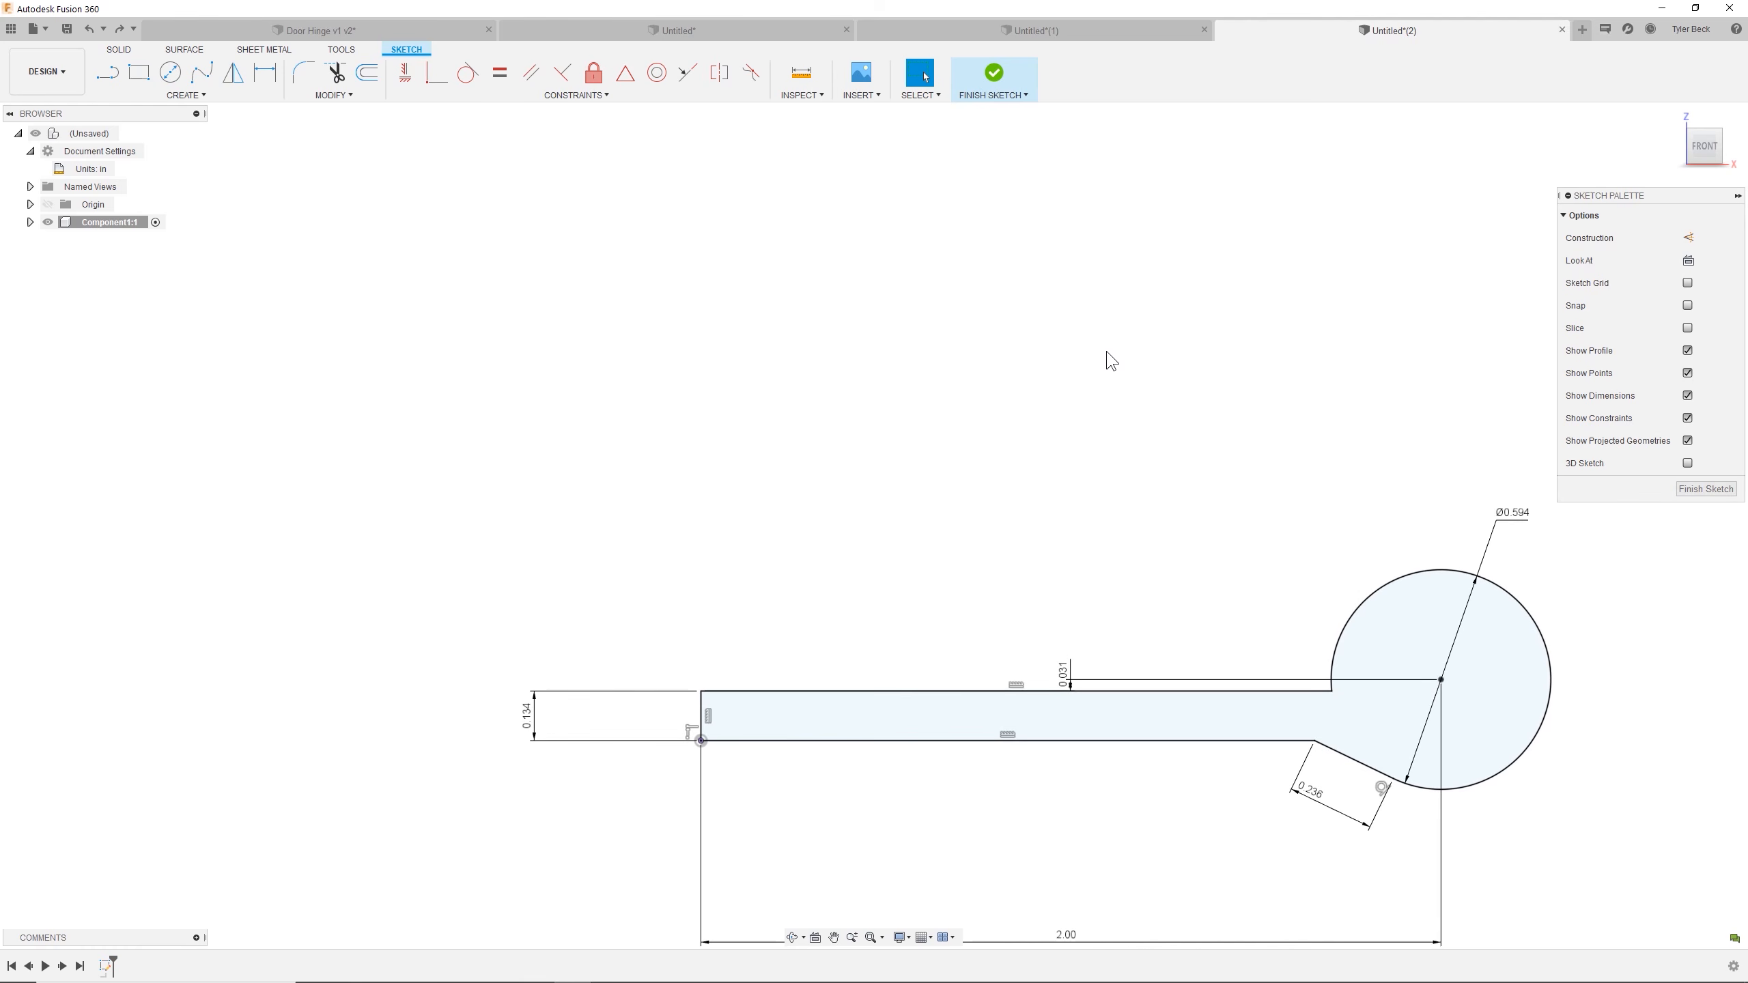
pyautogui.click(1729, 490)
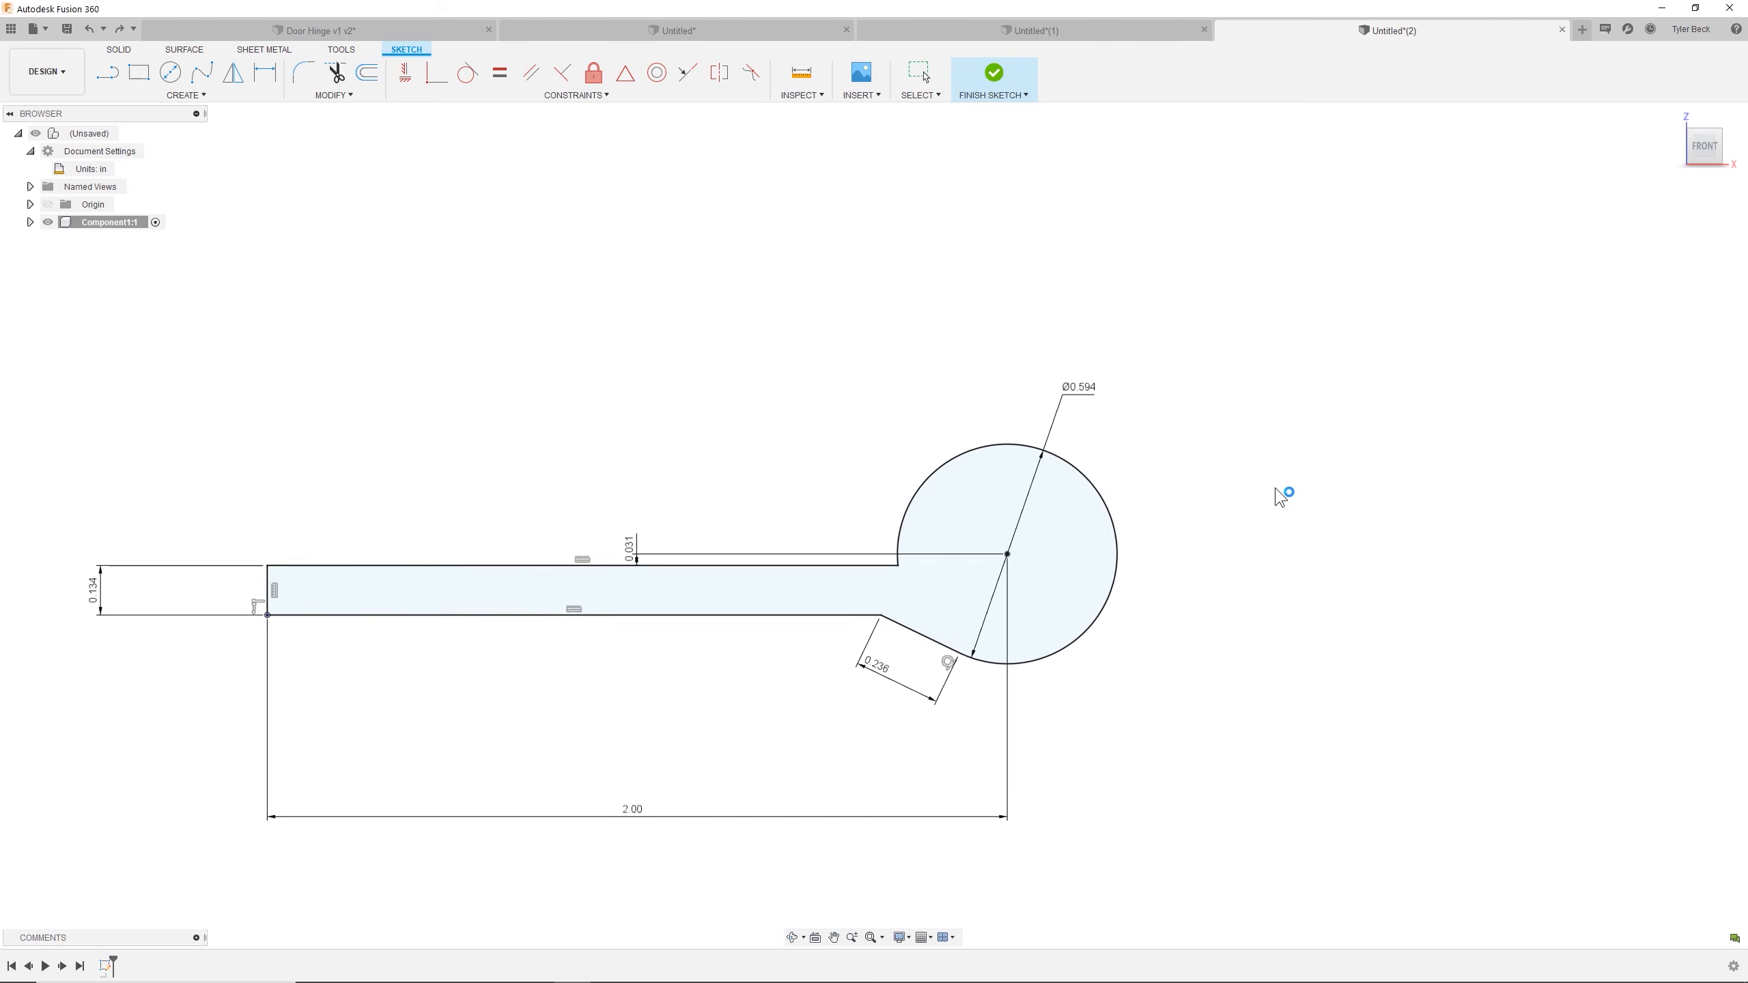
pyautogui.press('e')
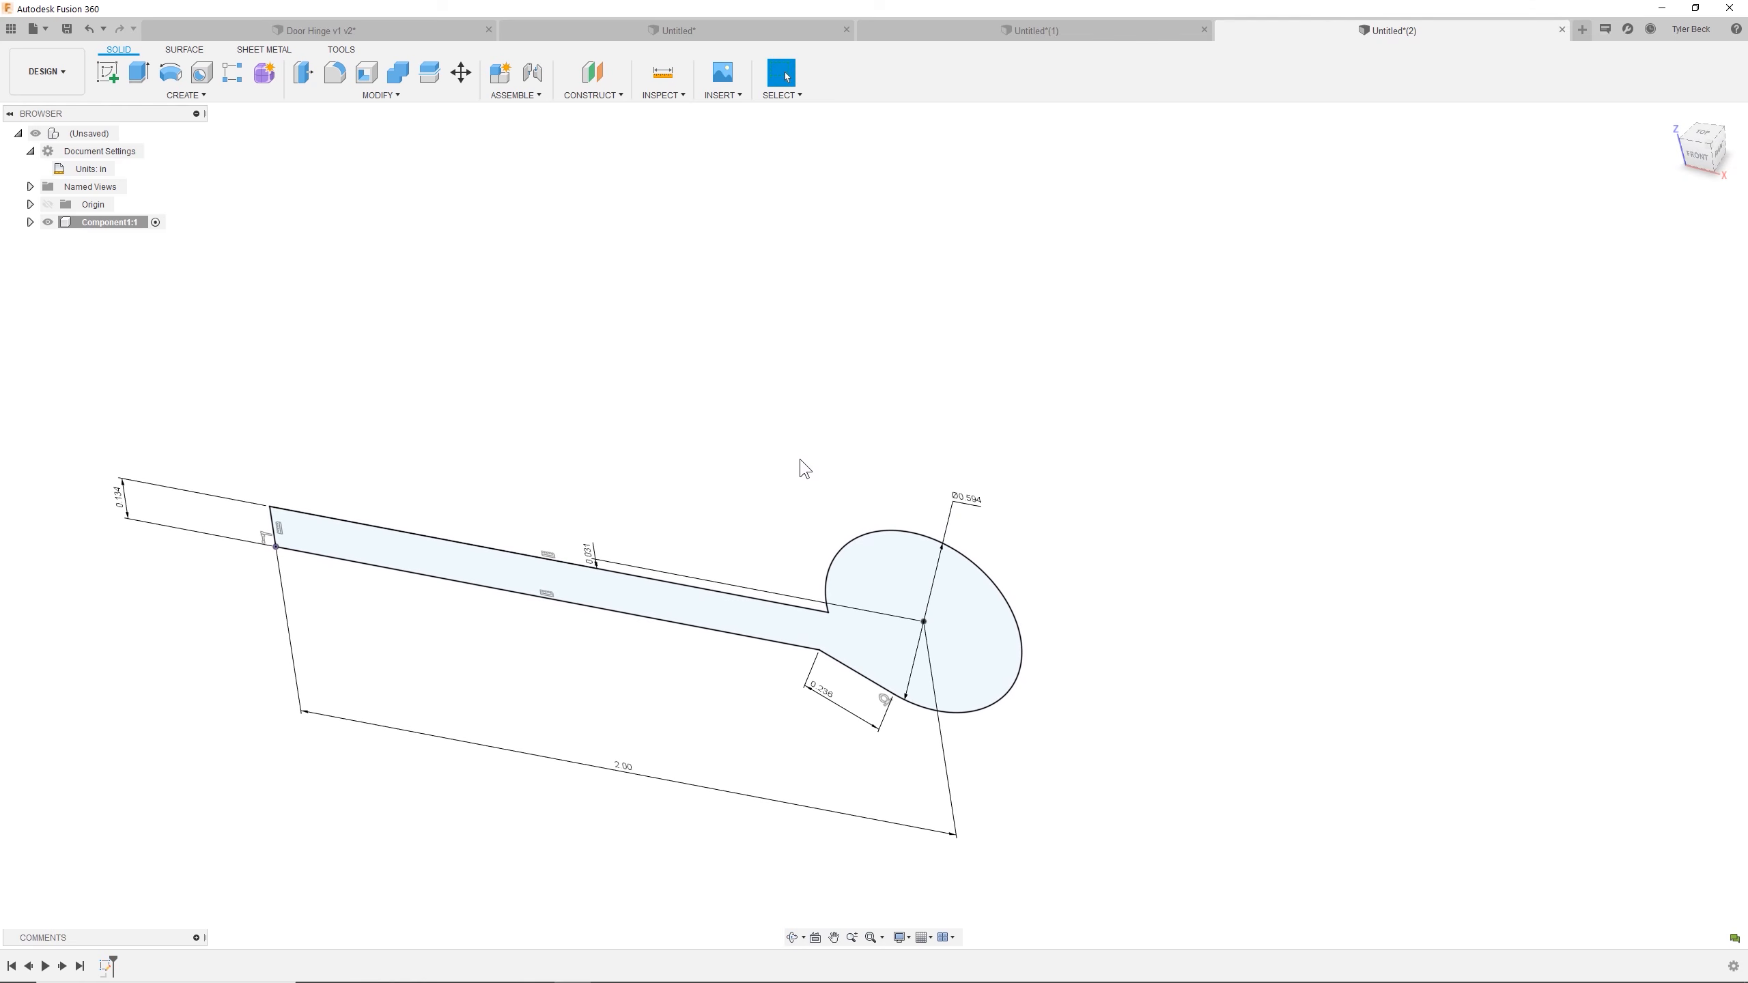
pyautogui.moveTo(666, 572); pyautogui.dragTo(863, 342)
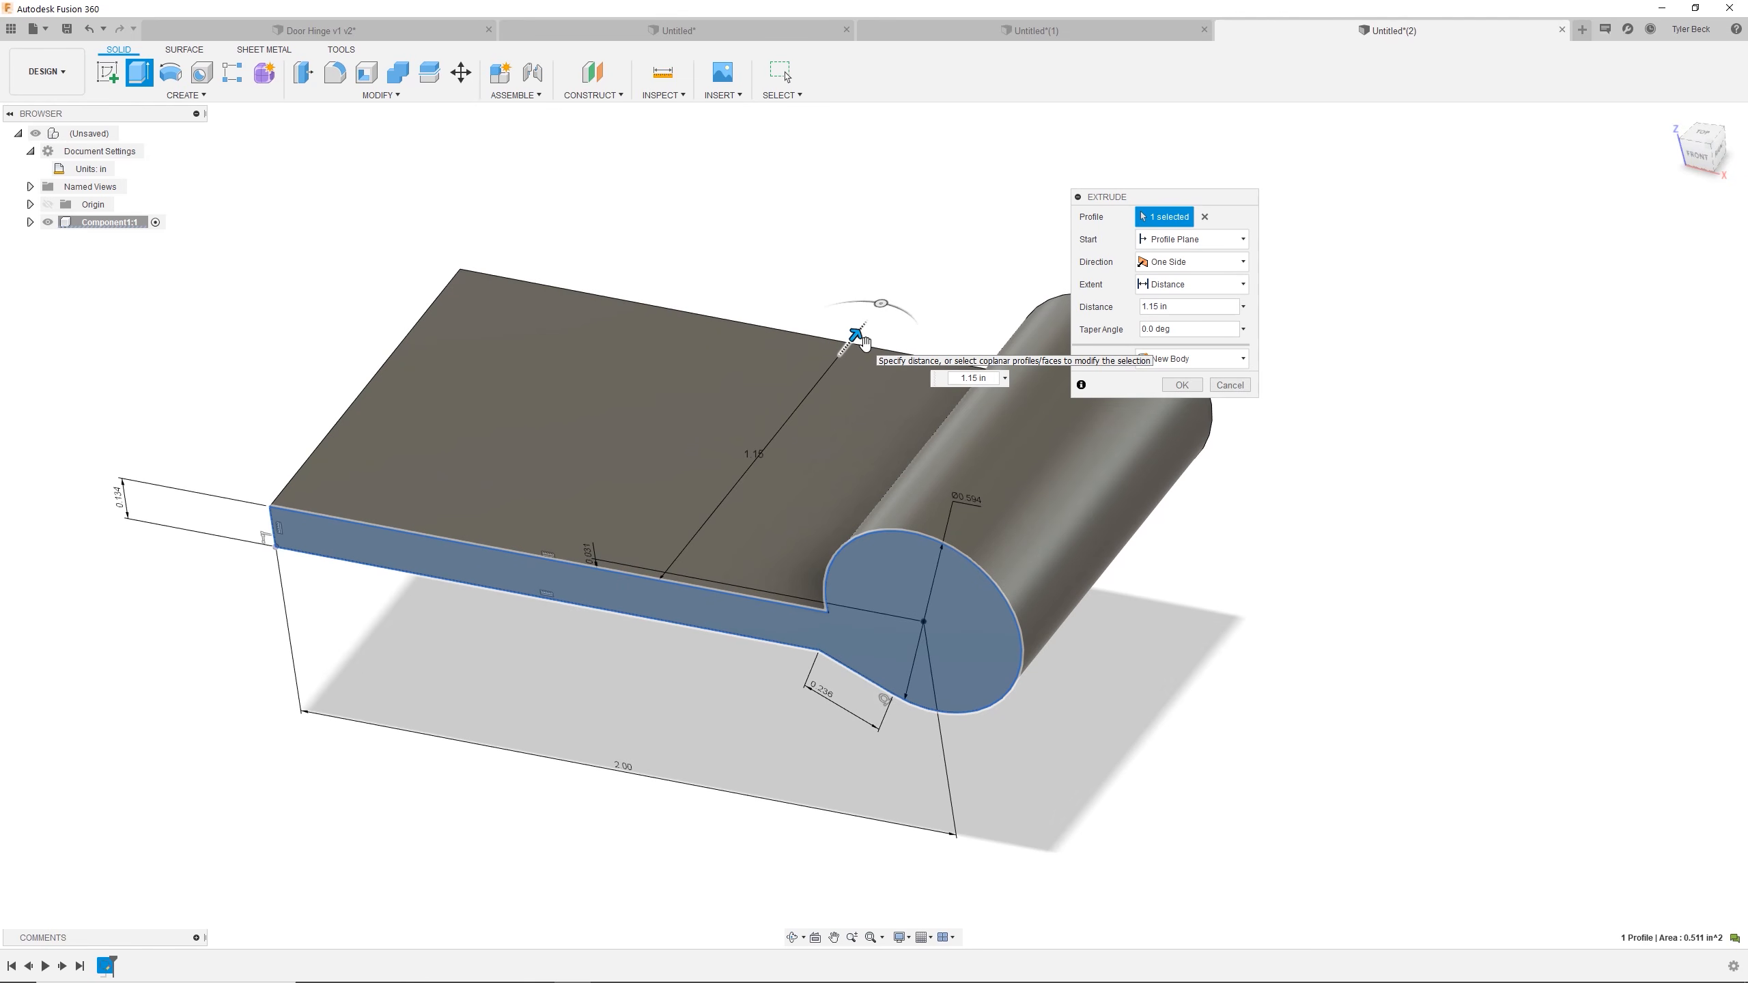
pyautogui.click(1194, 306)
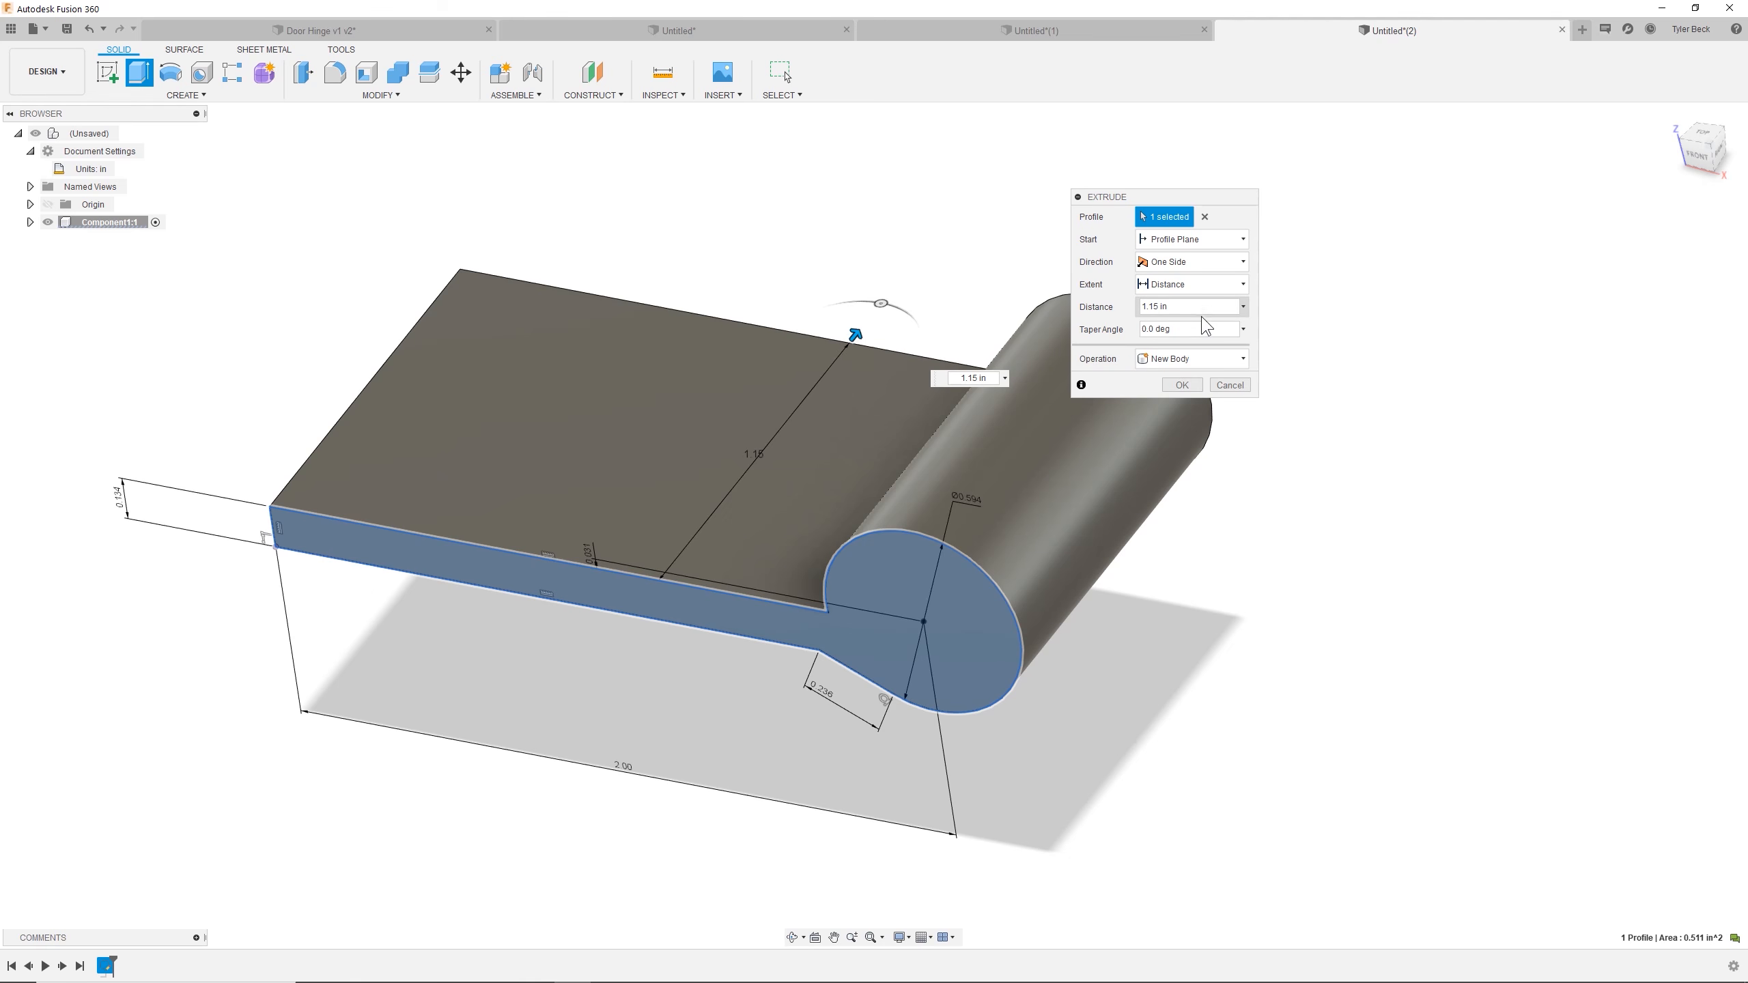
pyautogui.write('3.5')
pyautogui.press('Return')
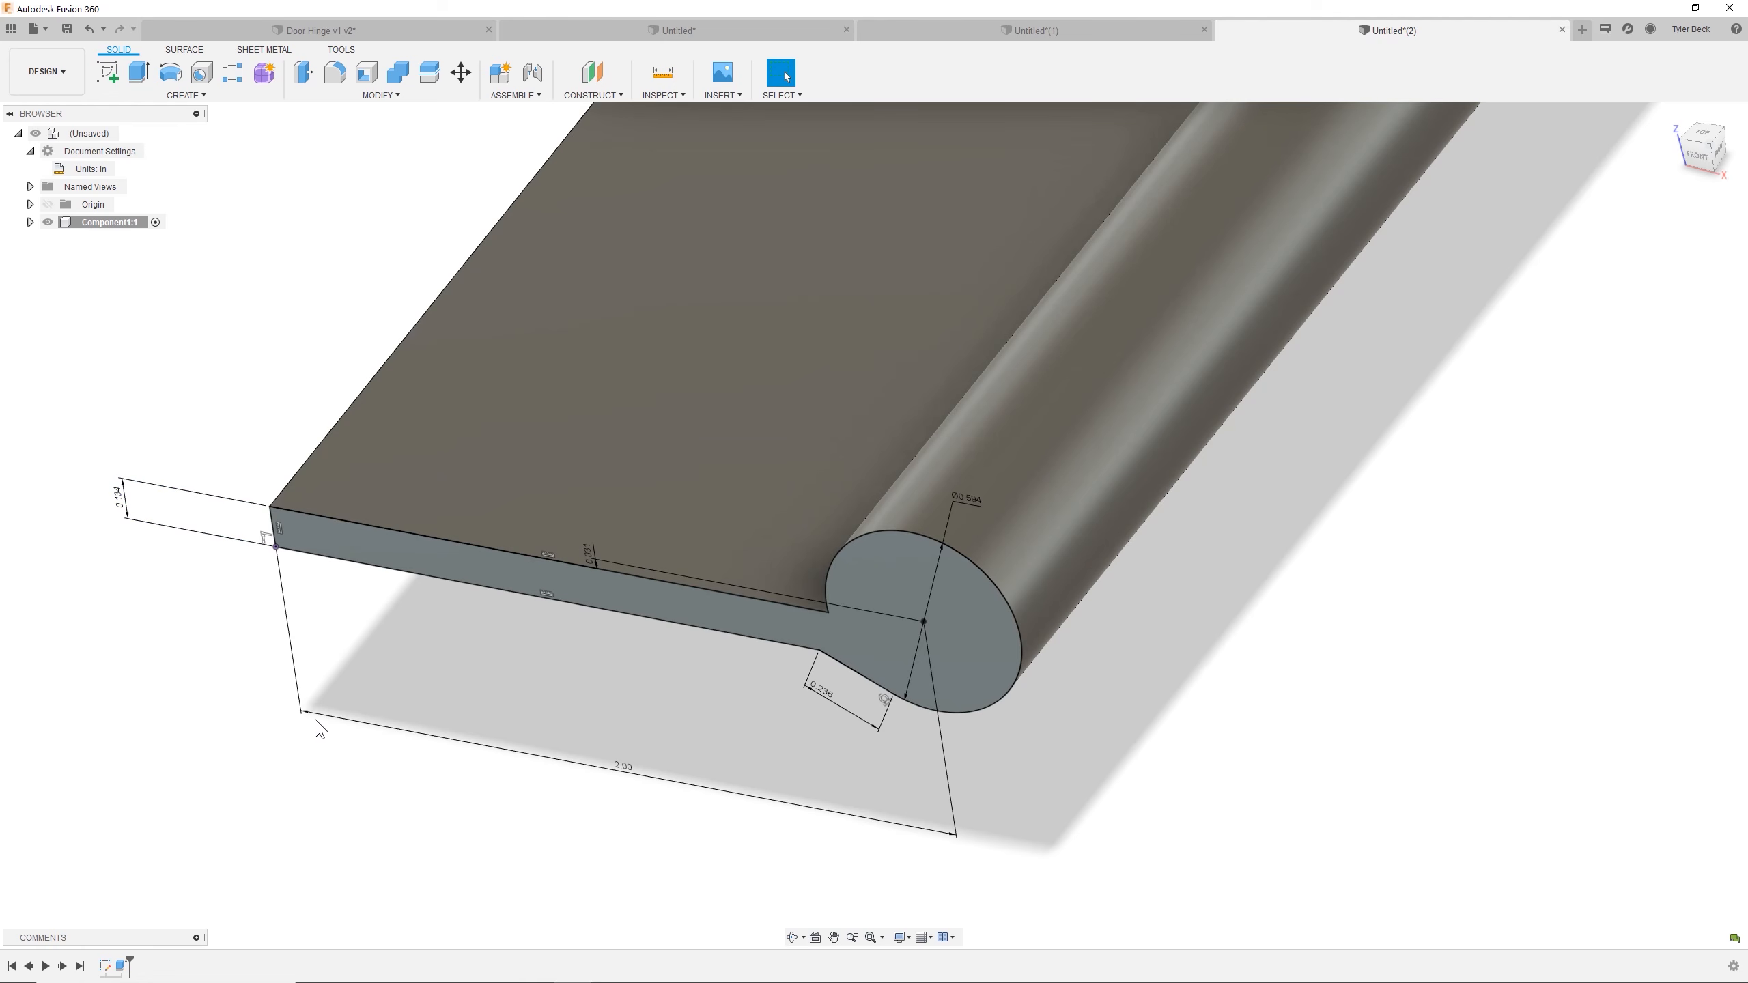
pyautogui.press('Escape')
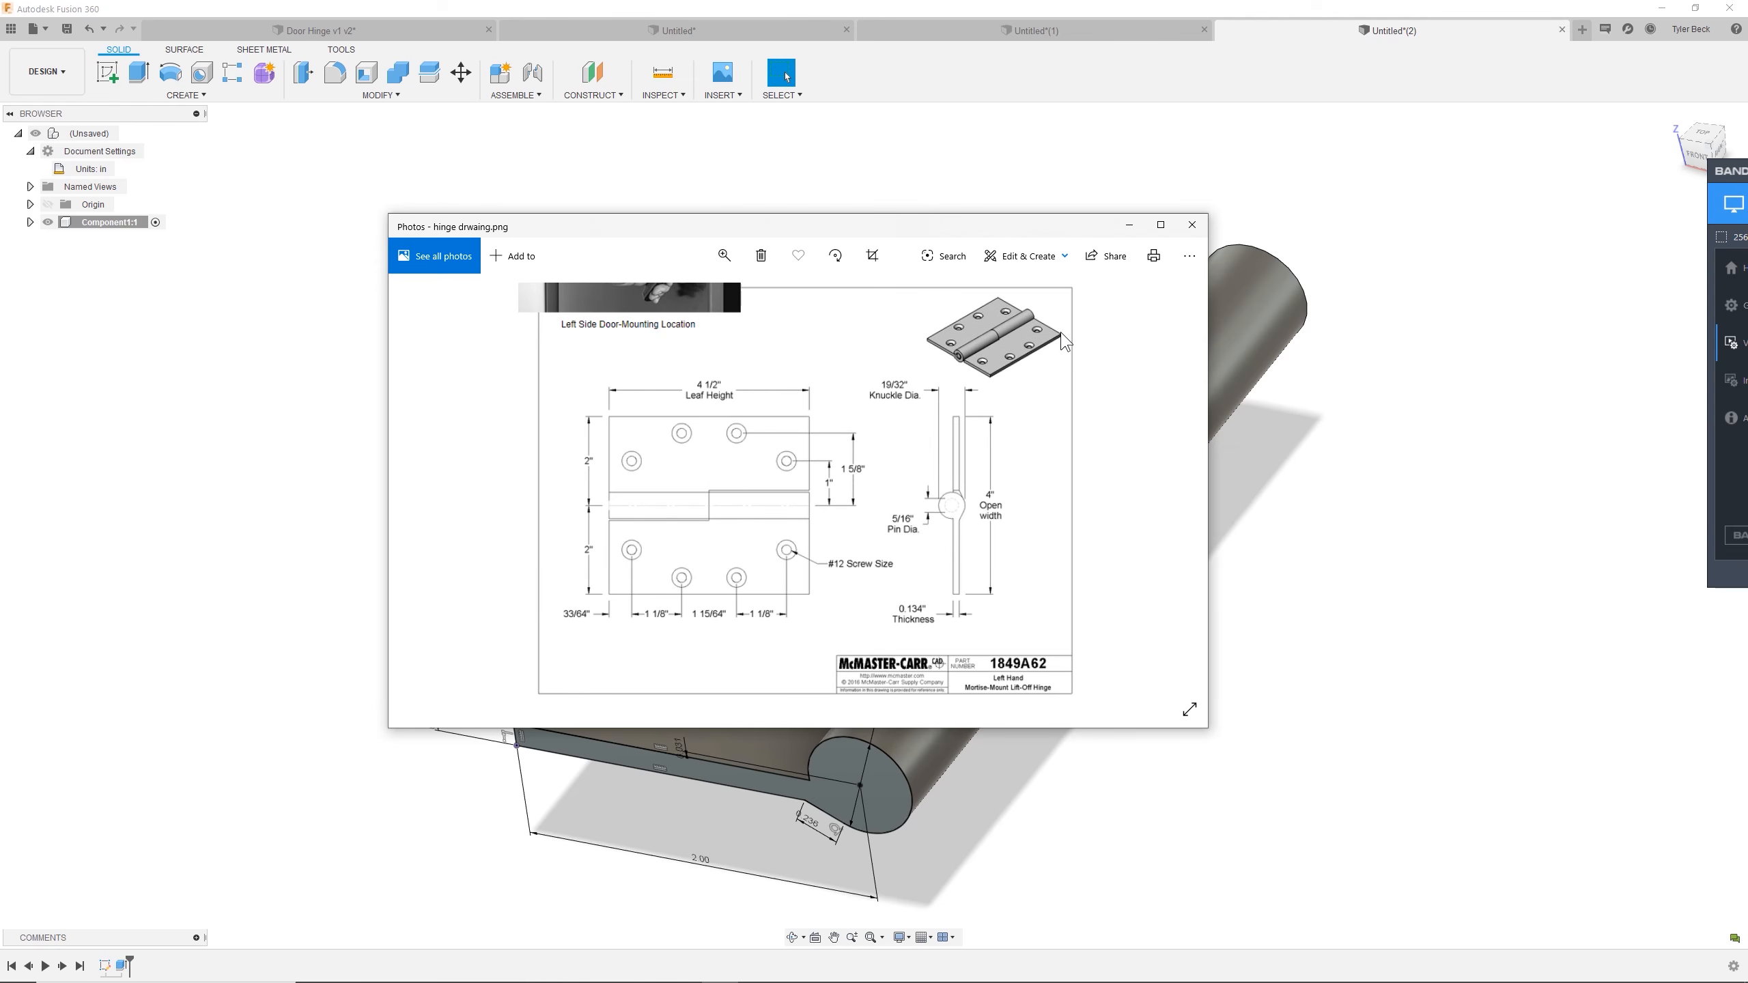
pyautogui.hotkey('alt', 'Tab')
pyautogui.click(827, 485)
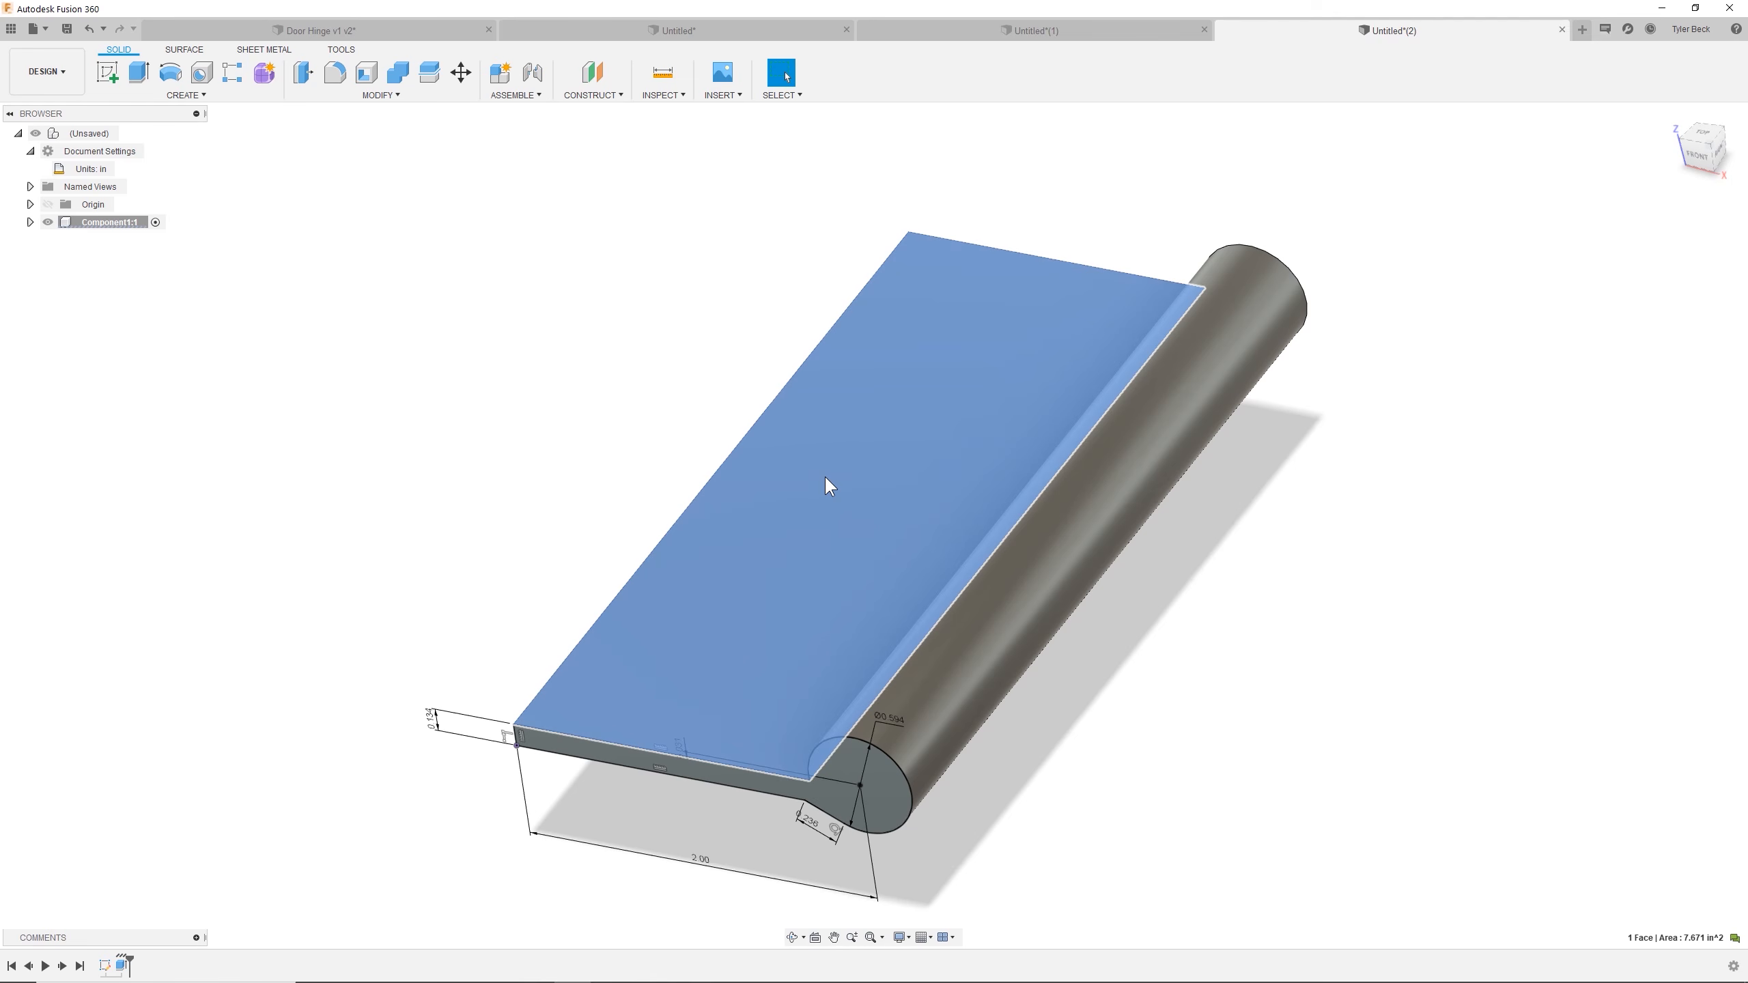
pyautogui.write('sho')
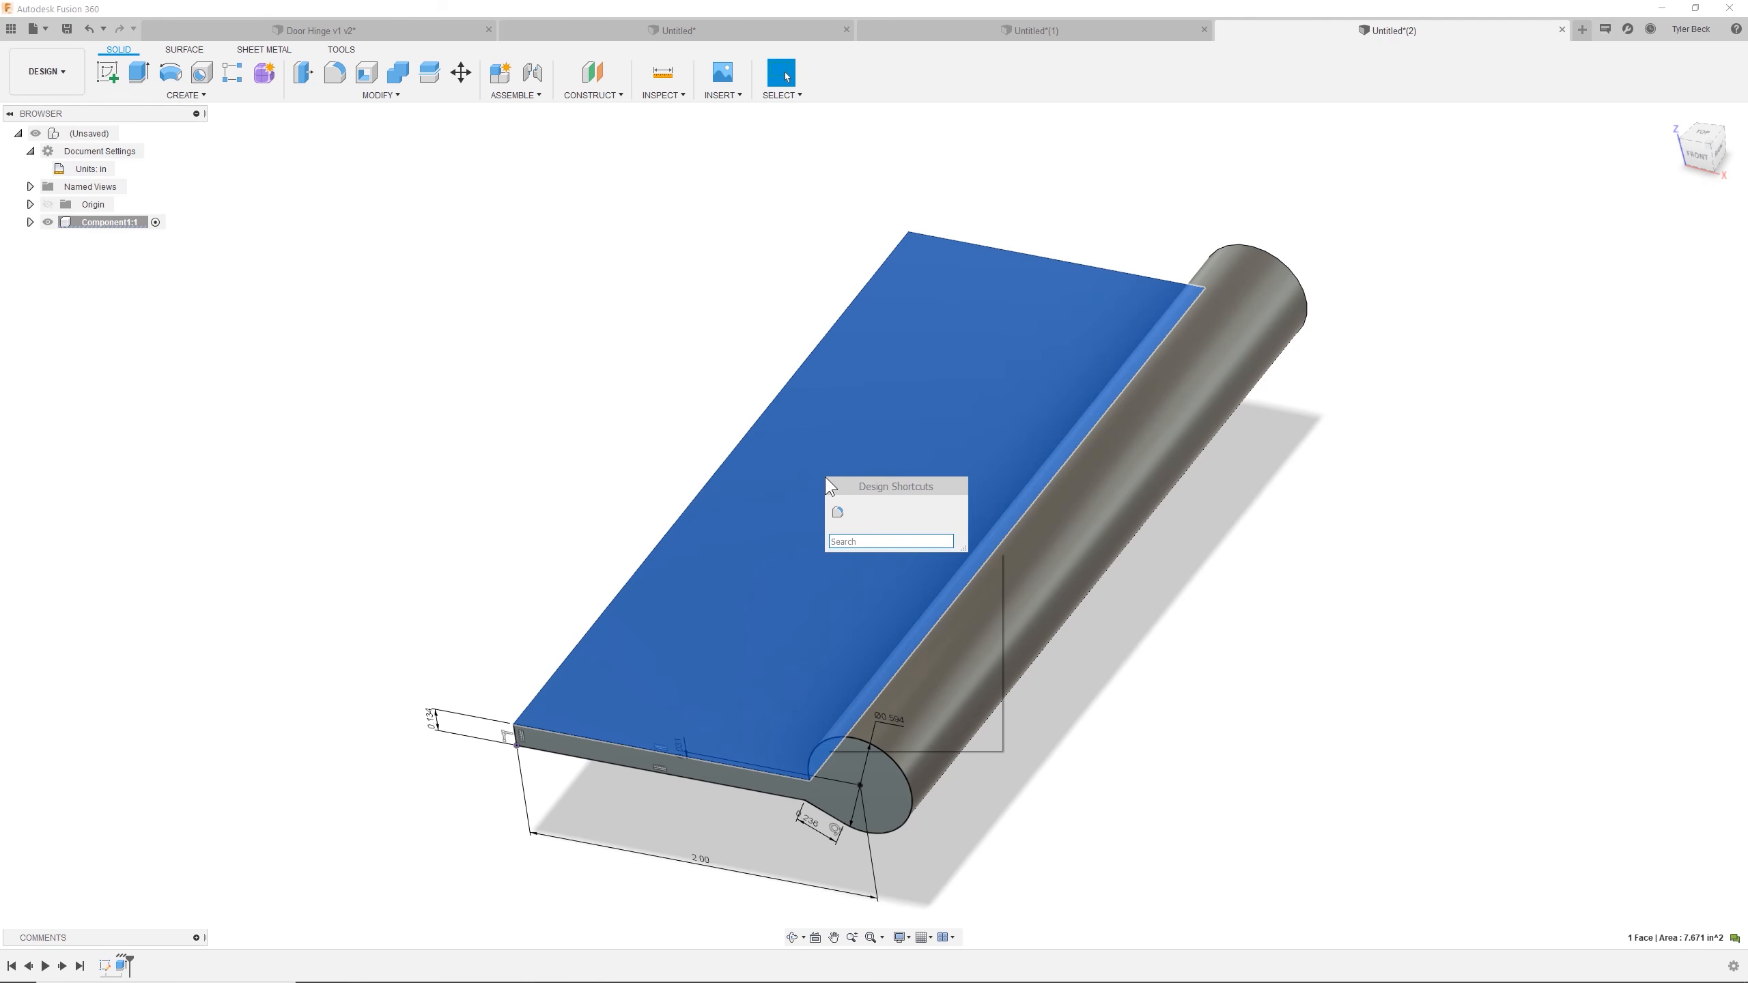
pyautogui.press('Return')
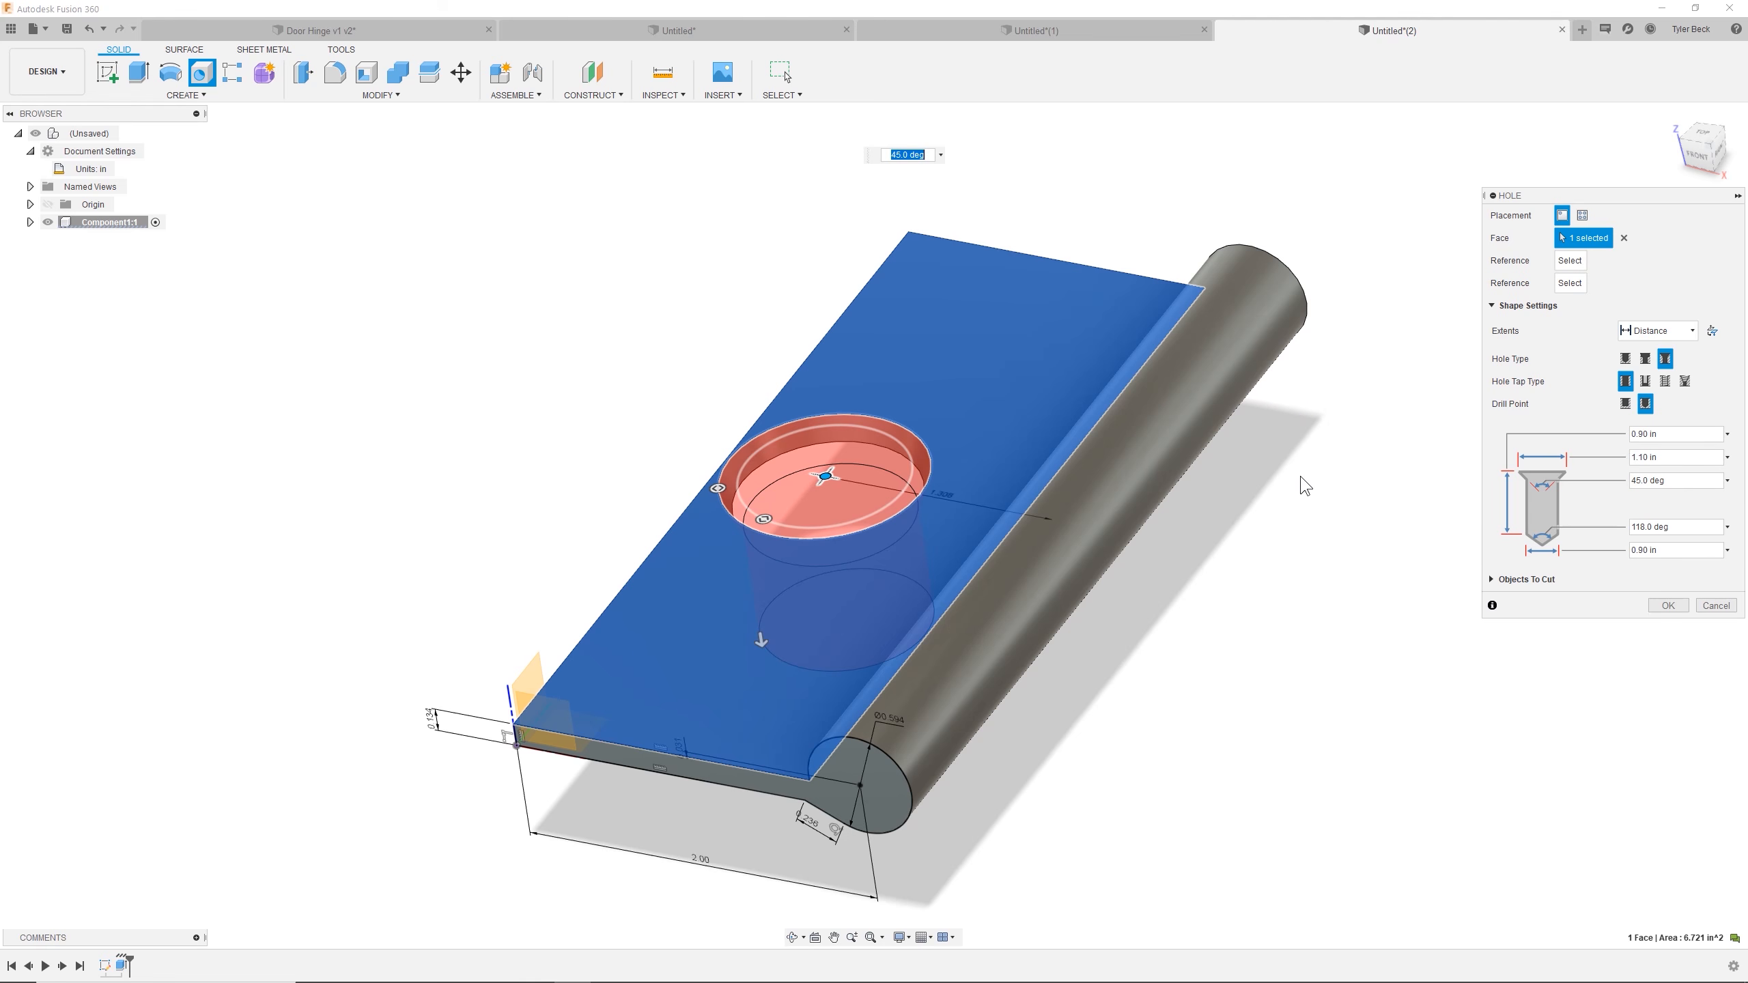
pyautogui.press('Escape')
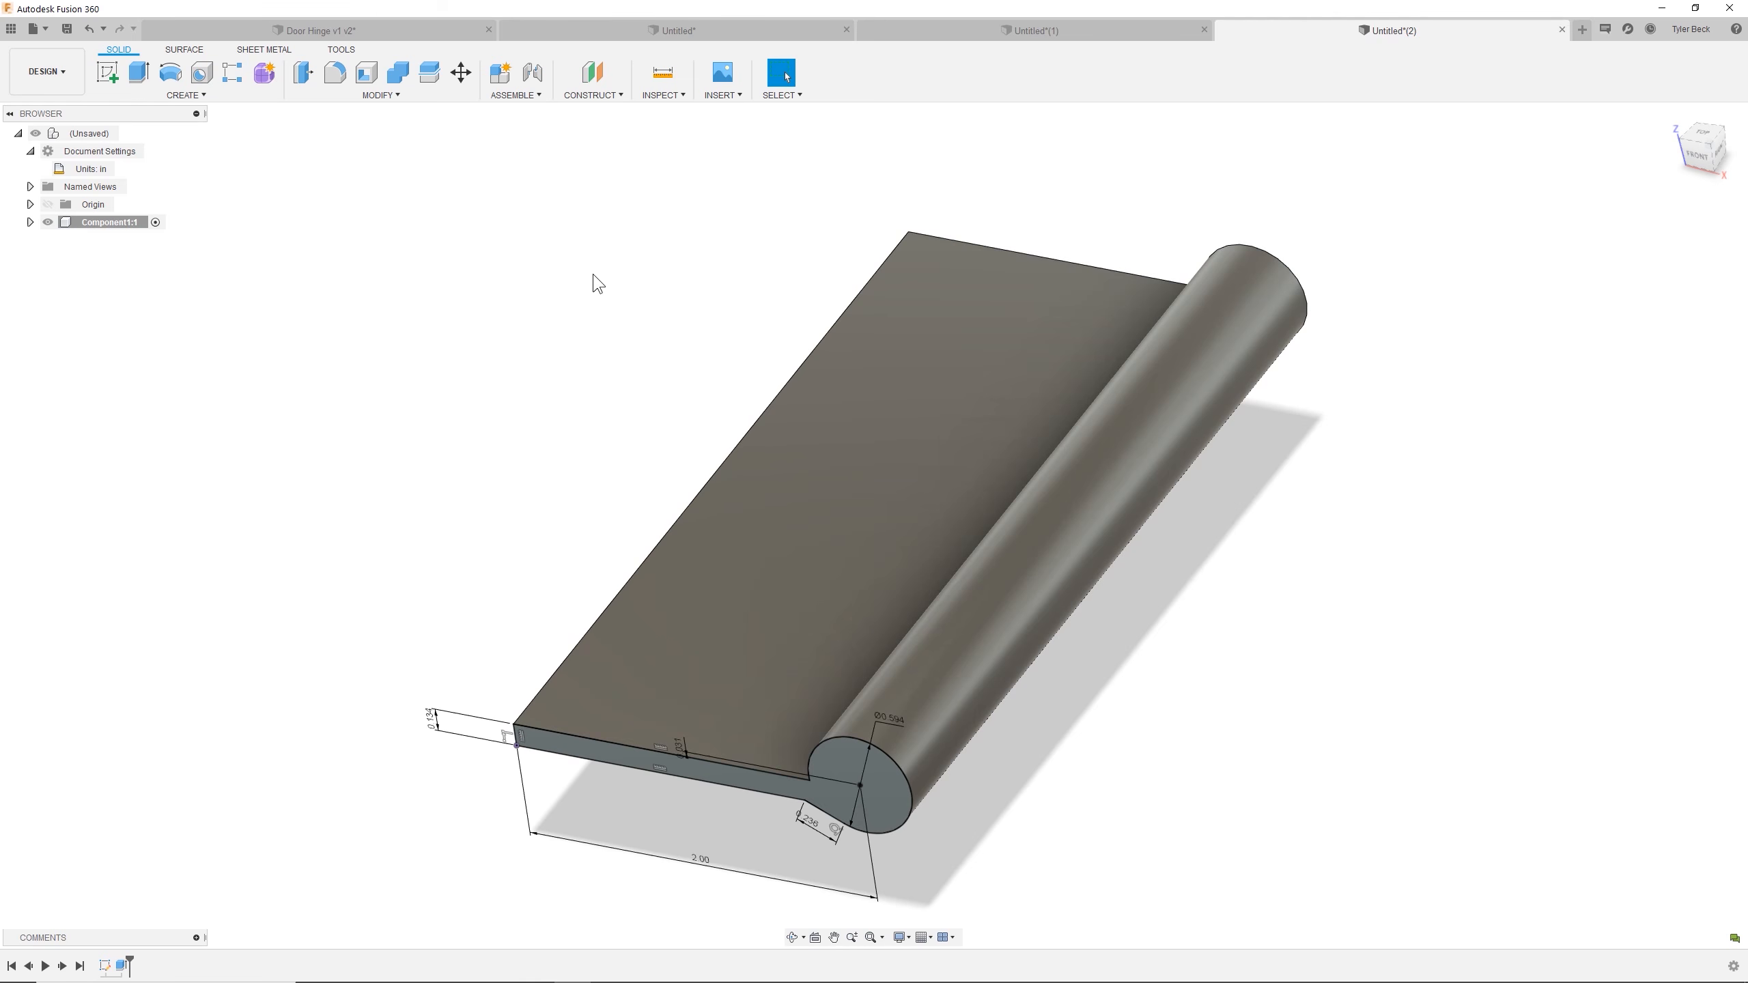
# Search the McMaster-Carr component catalog for wood screws and open the Number 12, 3/4" long zinc-plated Phillips flat head screw.
pyautogui.write('sine')
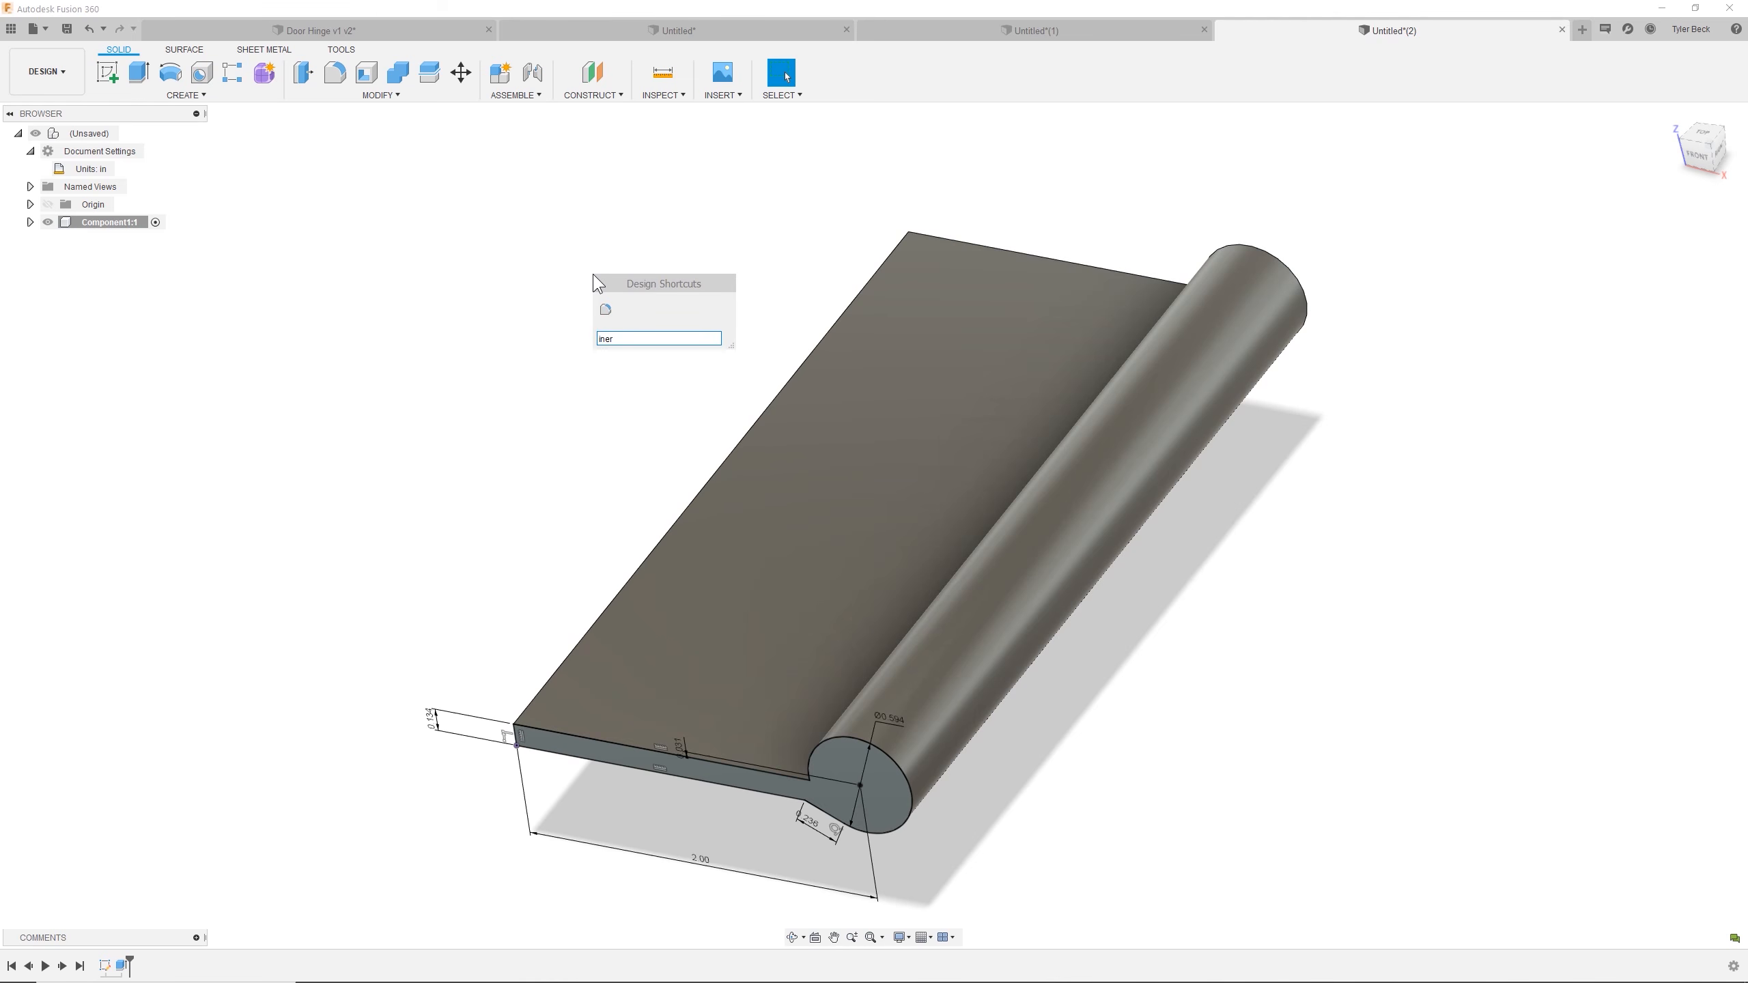
pyautogui.press('BackSpace')
pyautogui.write('ser')
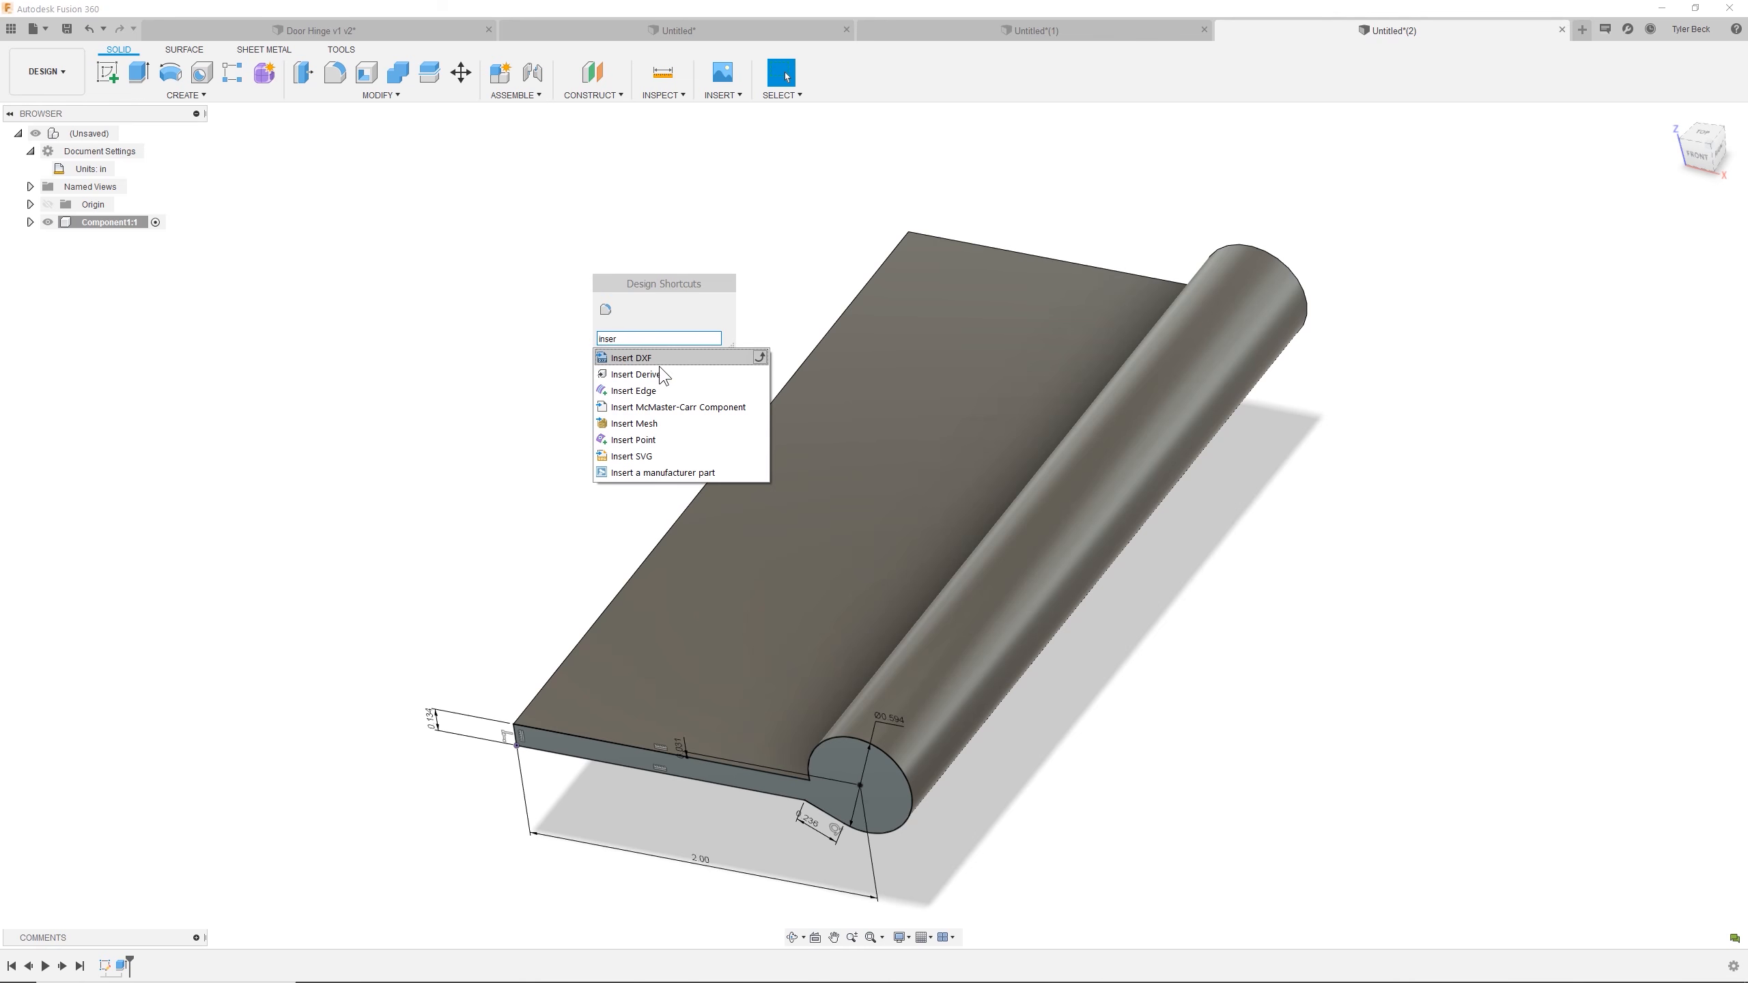
pyautogui.click(681, 407)
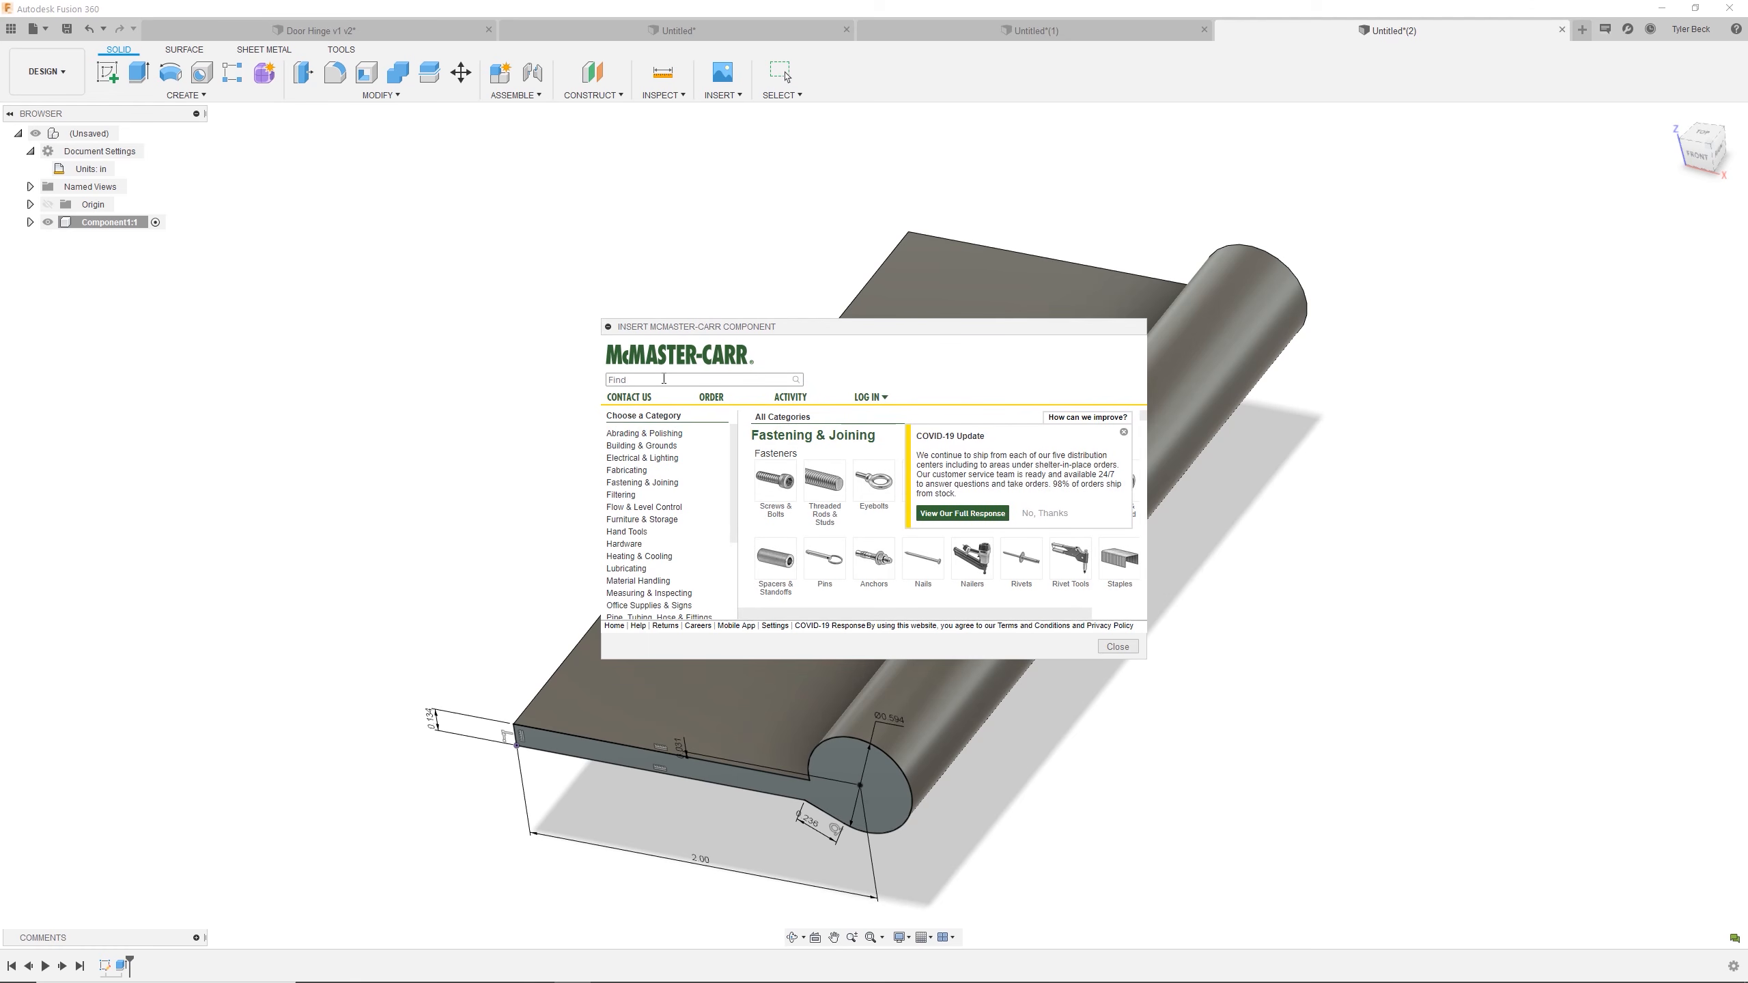
pyautogui.write('wood')
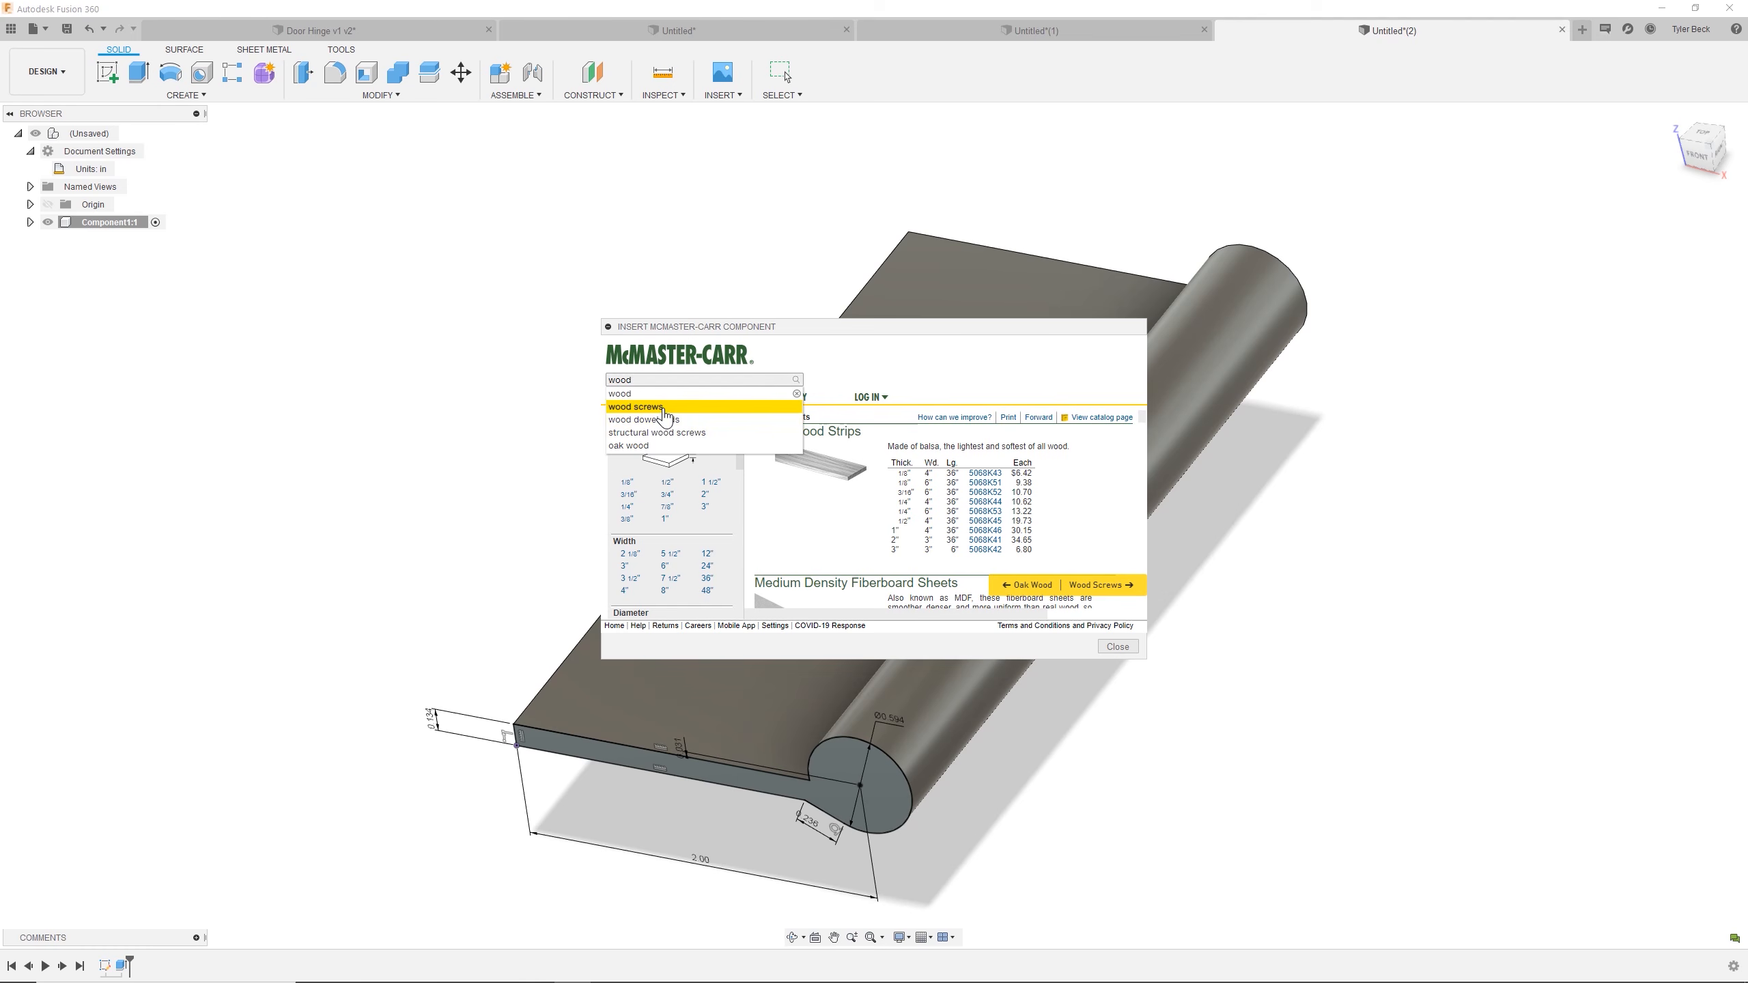
pyautogui.click(662, 408)
pyautogui.click(819, 507)
pyautogui.click(811, 497)
pyautogui.click(877, 530)
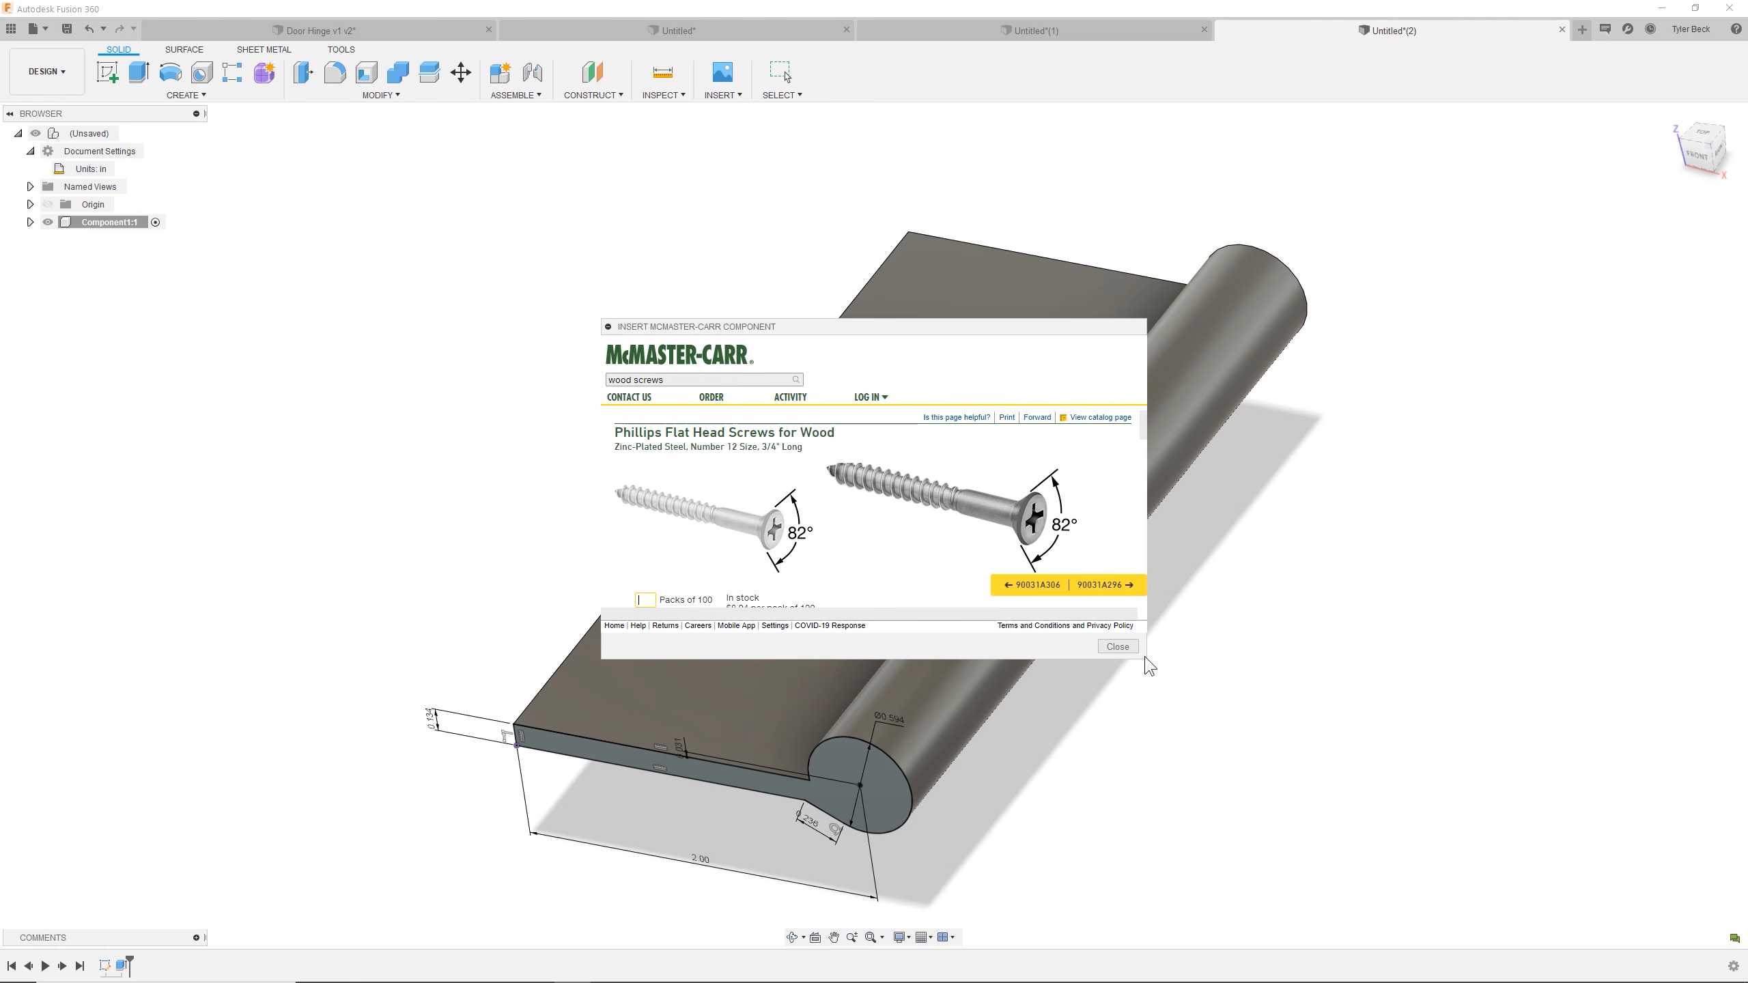
# Enlarge the catalog window and examine the screw drawing for head diameter, countersink angle and shank diameter before closing it.
pyautogui.moveTo(929, 326); pyautogui.dragTo(737, 171)
pyautogui.moveTo(955, 503); pyautogui.dragTo(1451, 823)
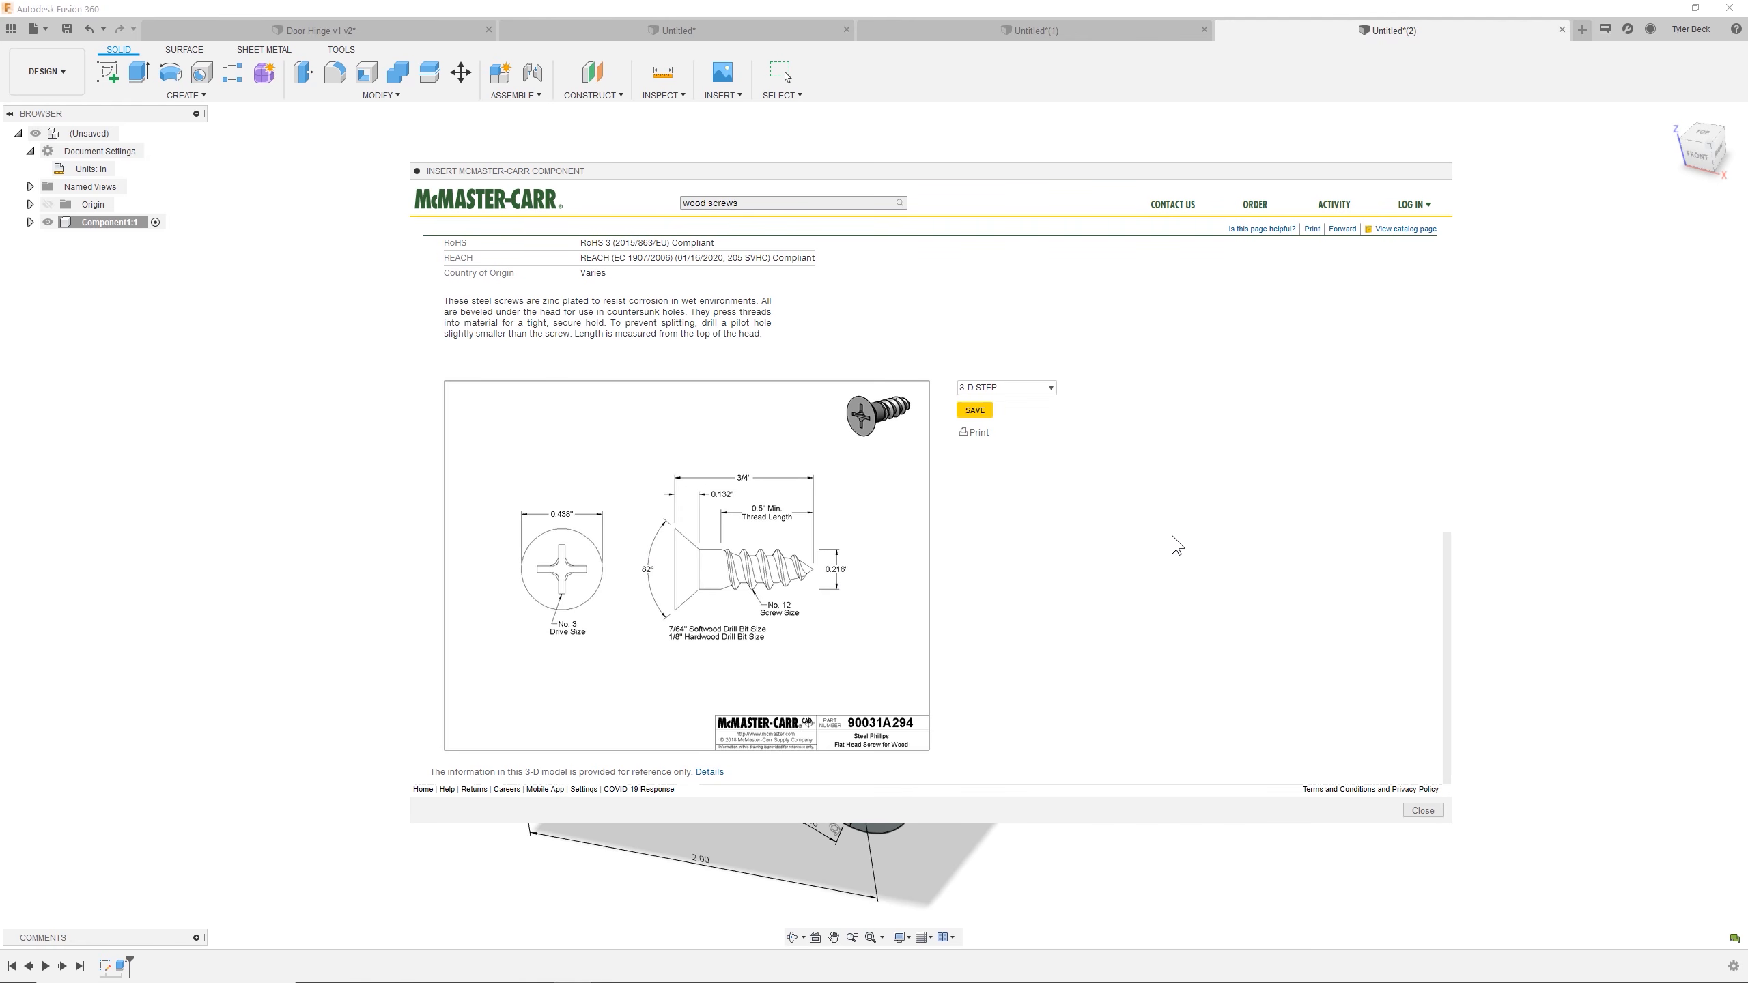
pyautogui.press('Escape')
# Place a countersunk hole on the leaf's flat face with the Hole command and set its depth to 0.5 in.
pyautogui.keyDown('shift'); pyautogui.moveTo(1315, 796); pyautogui.dragTo(378, 328, button='middle'); pyautogui.keyUp('shift')
pyautogui.press('s')
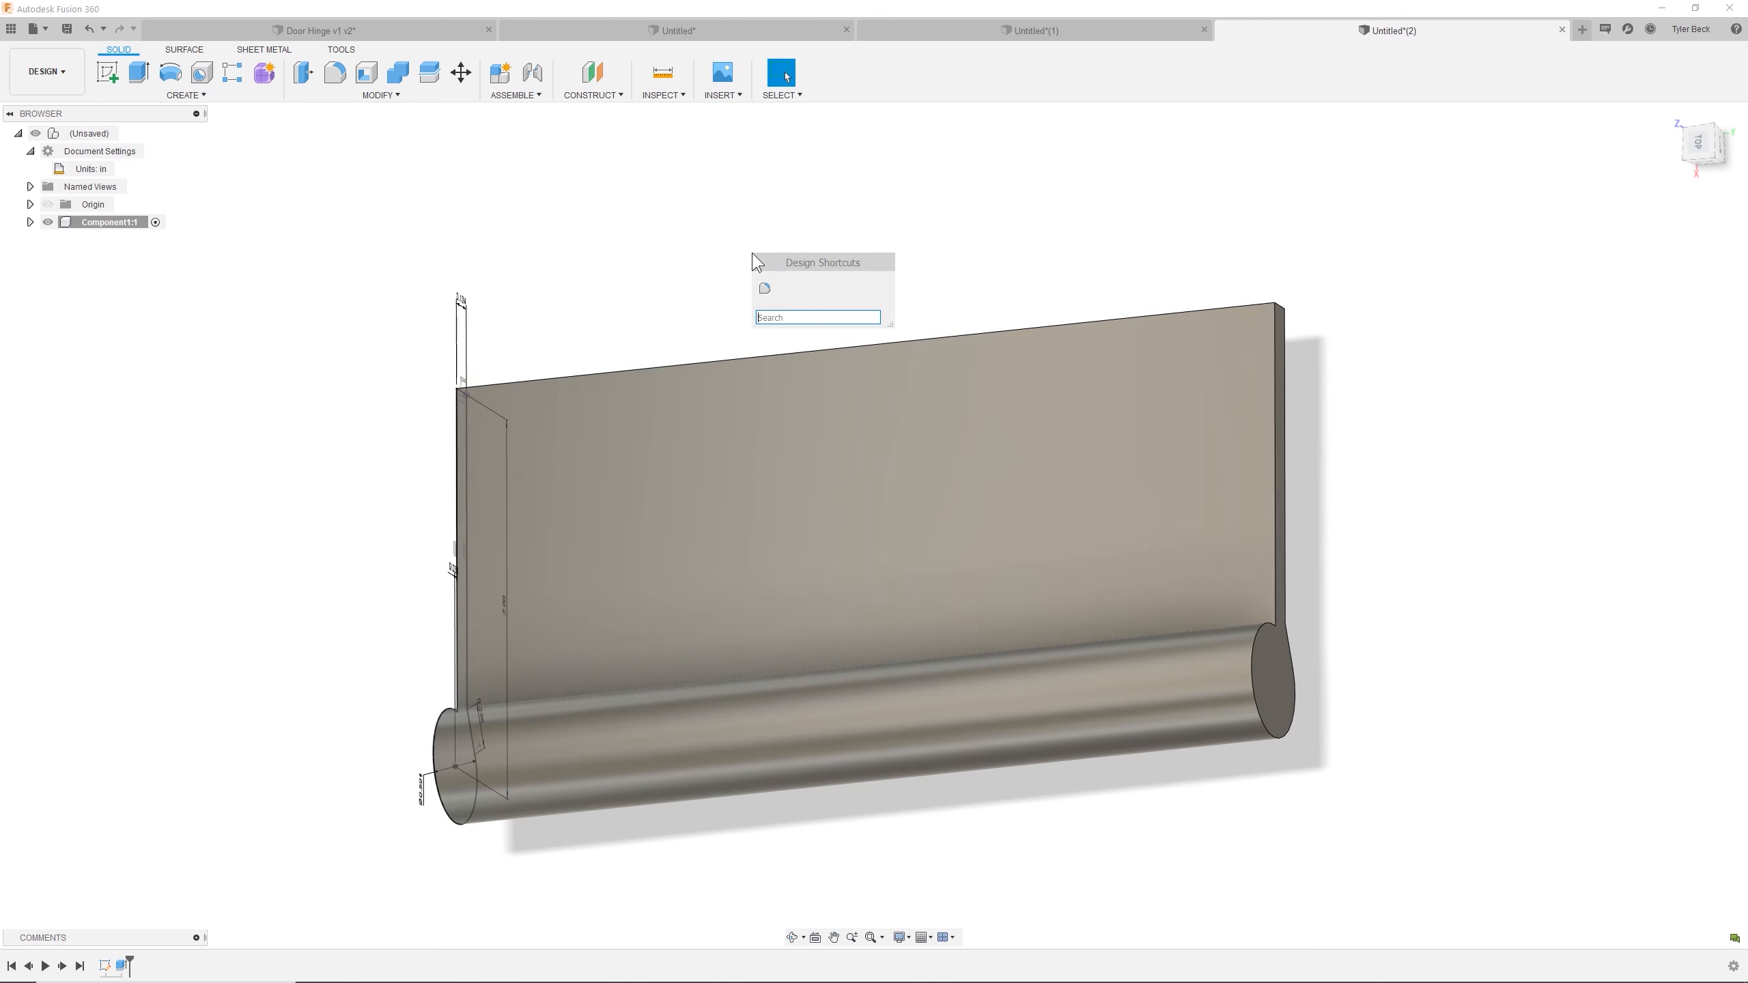
pyautogui.write('hole')
pyautogui.press('Return')
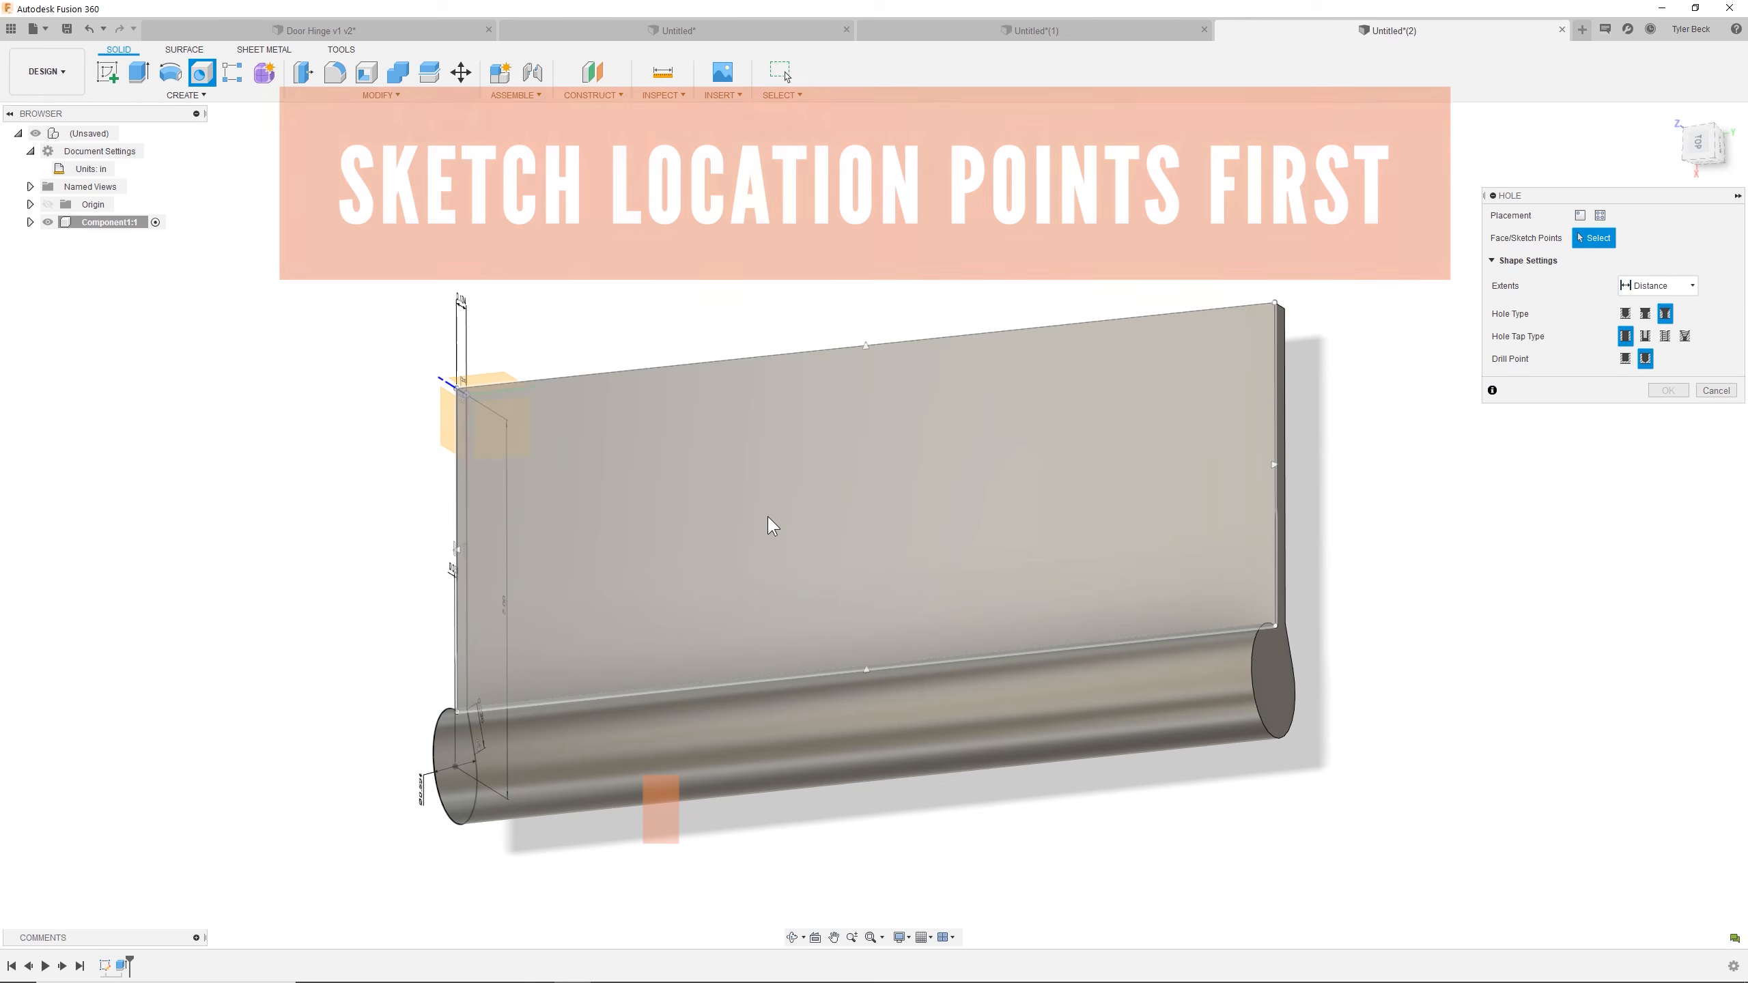
pyautogui.click(768, 516)
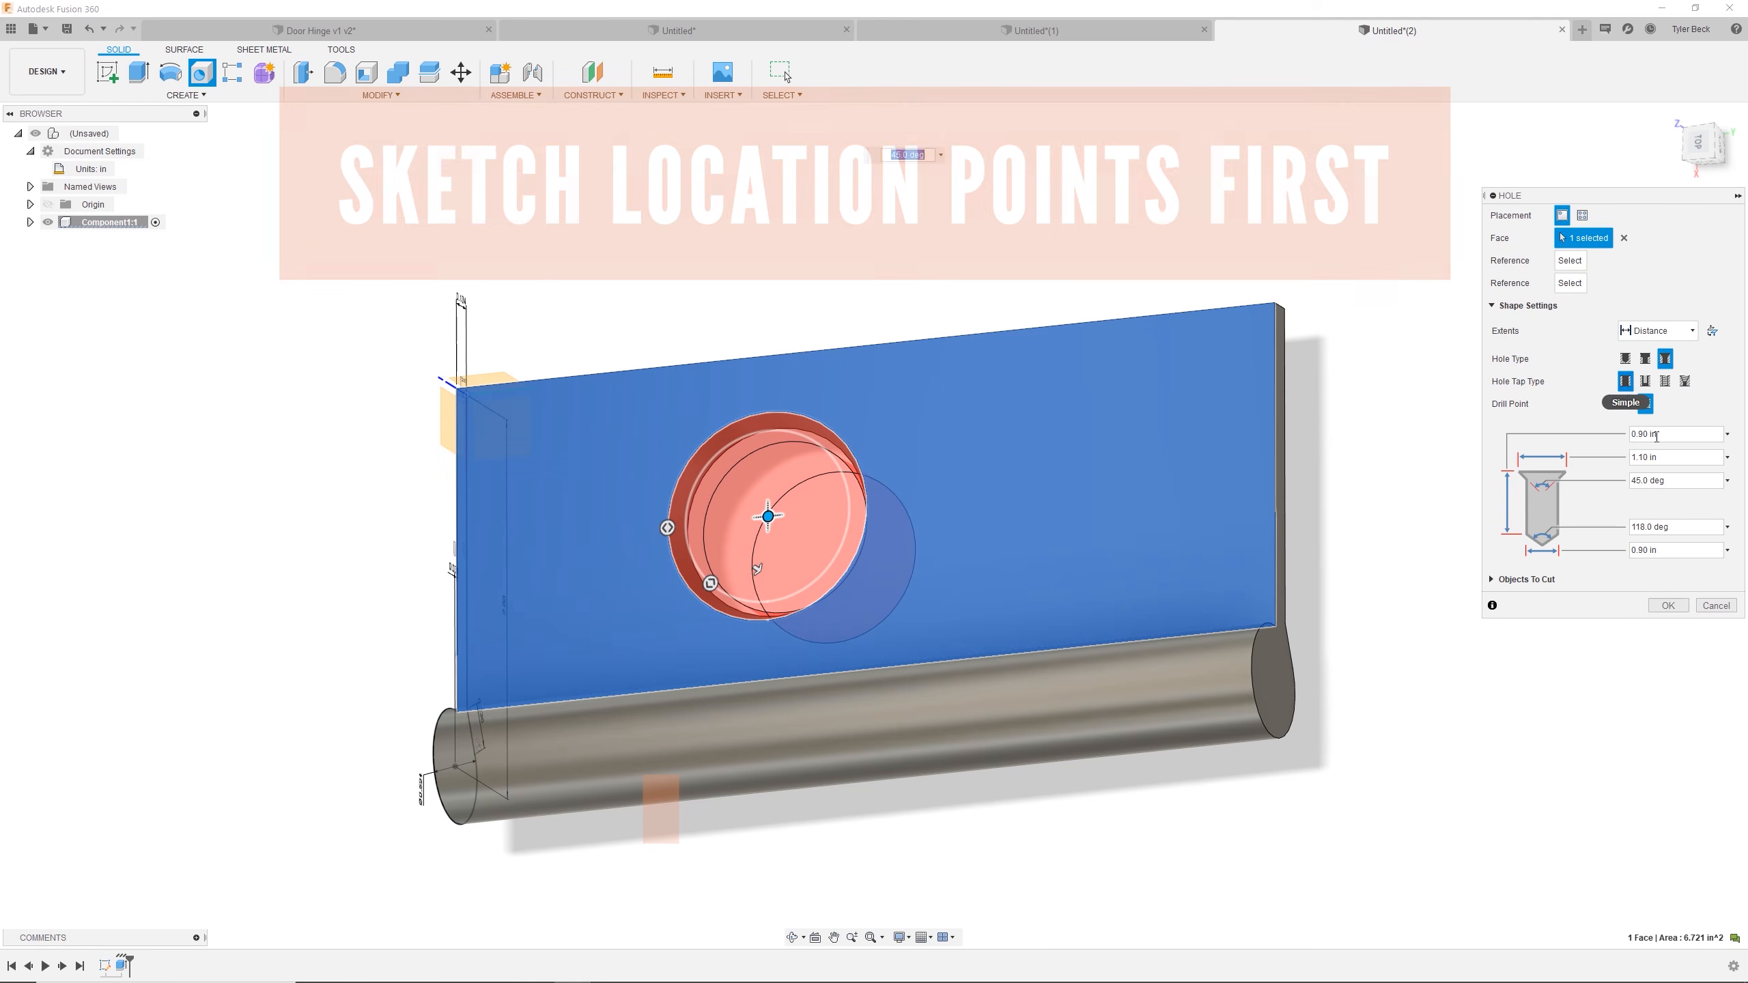
pyautogui.click(1678, 433)
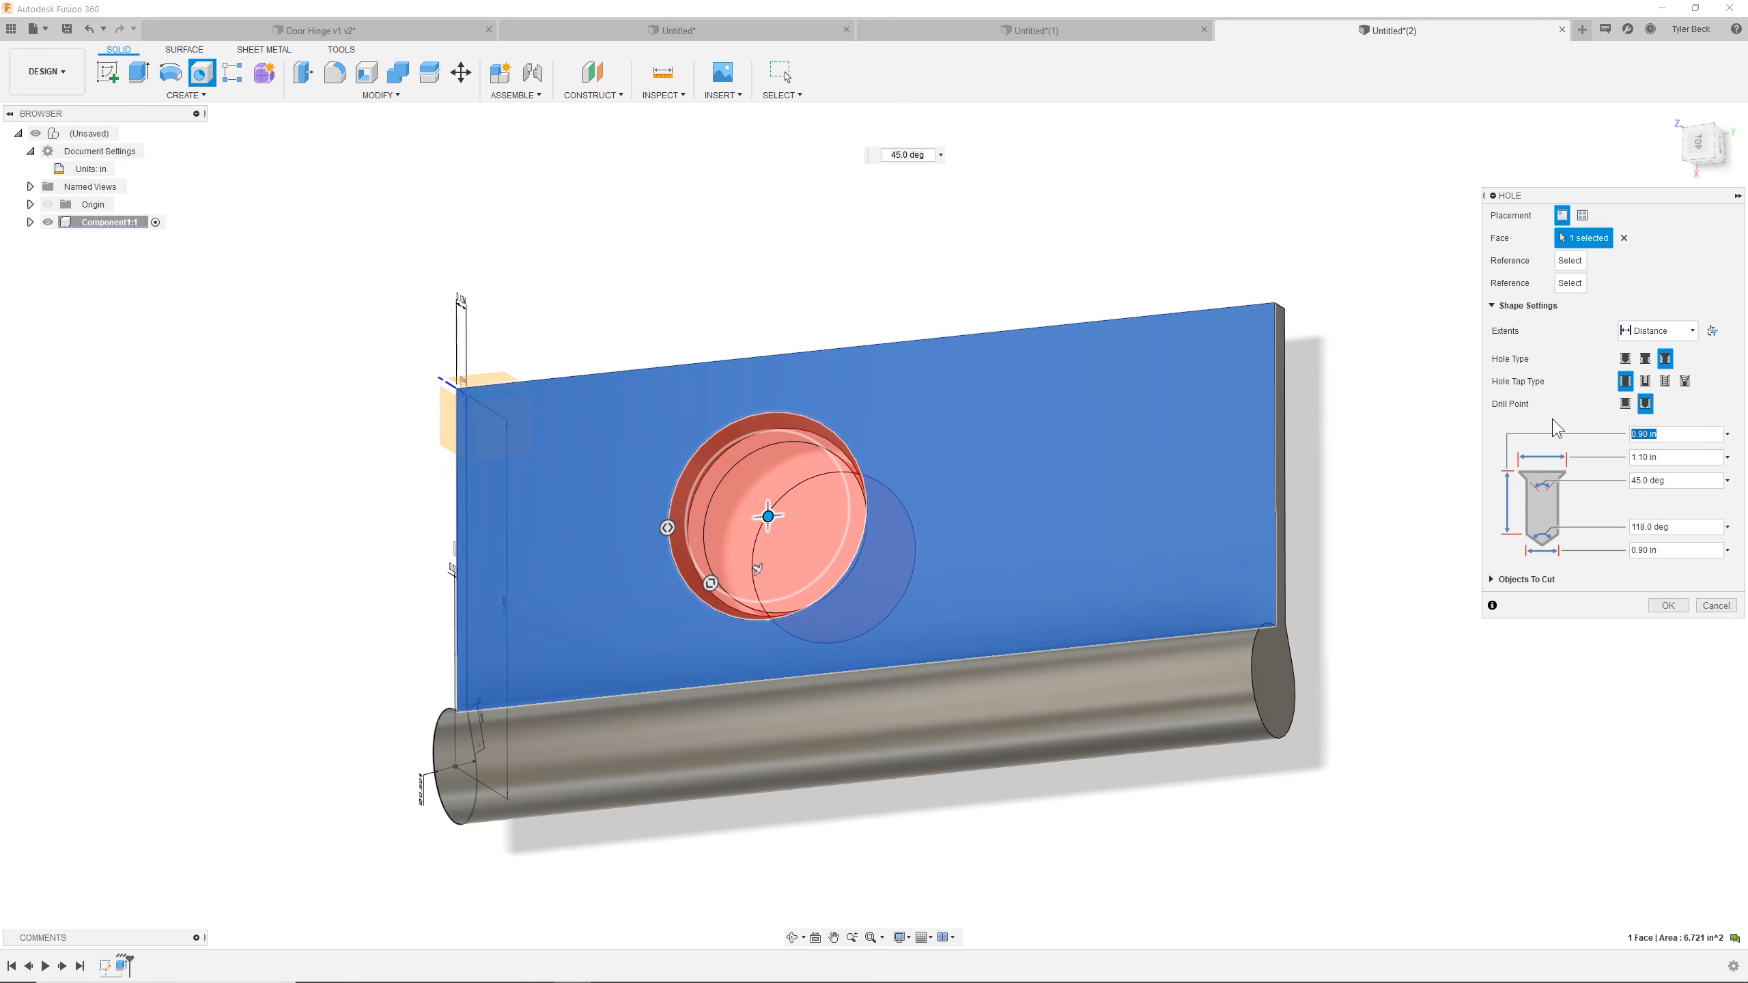
pyautogui.write('.5')
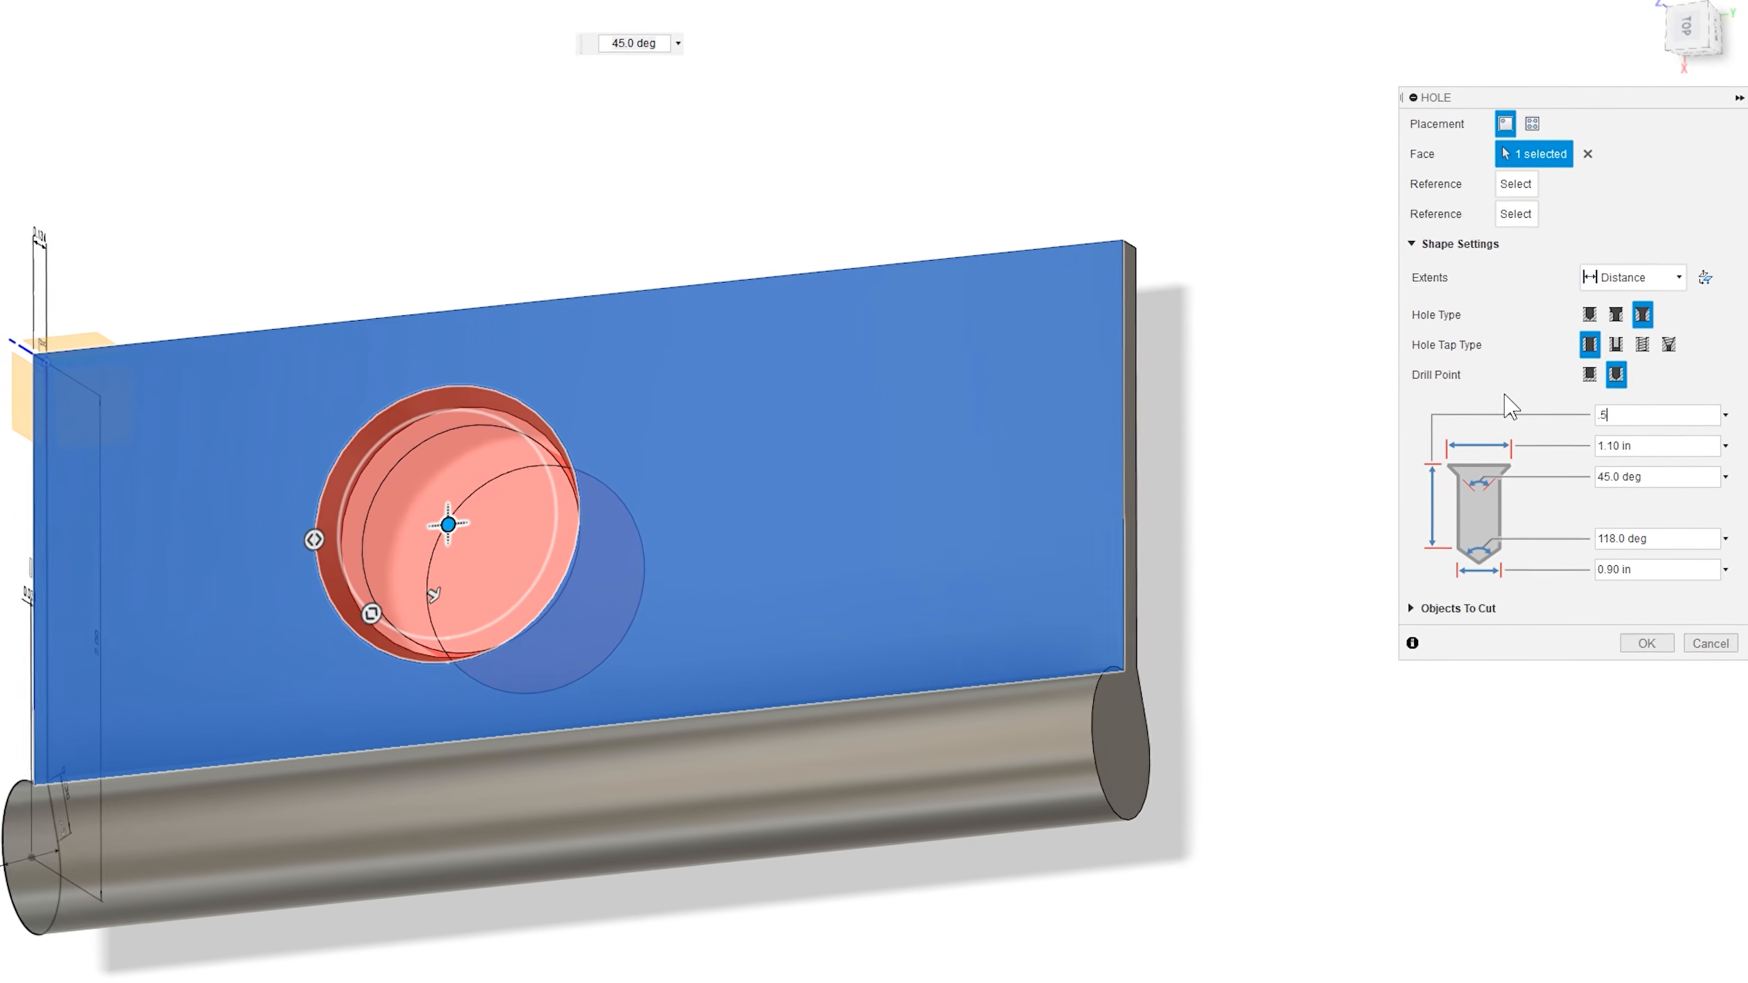
# Set the countersink diameter to 0.438 in, its angle to 82 degrees and the hole diameter to 0.210 in, and create the hole.
pyautogui.click(1603, 440)
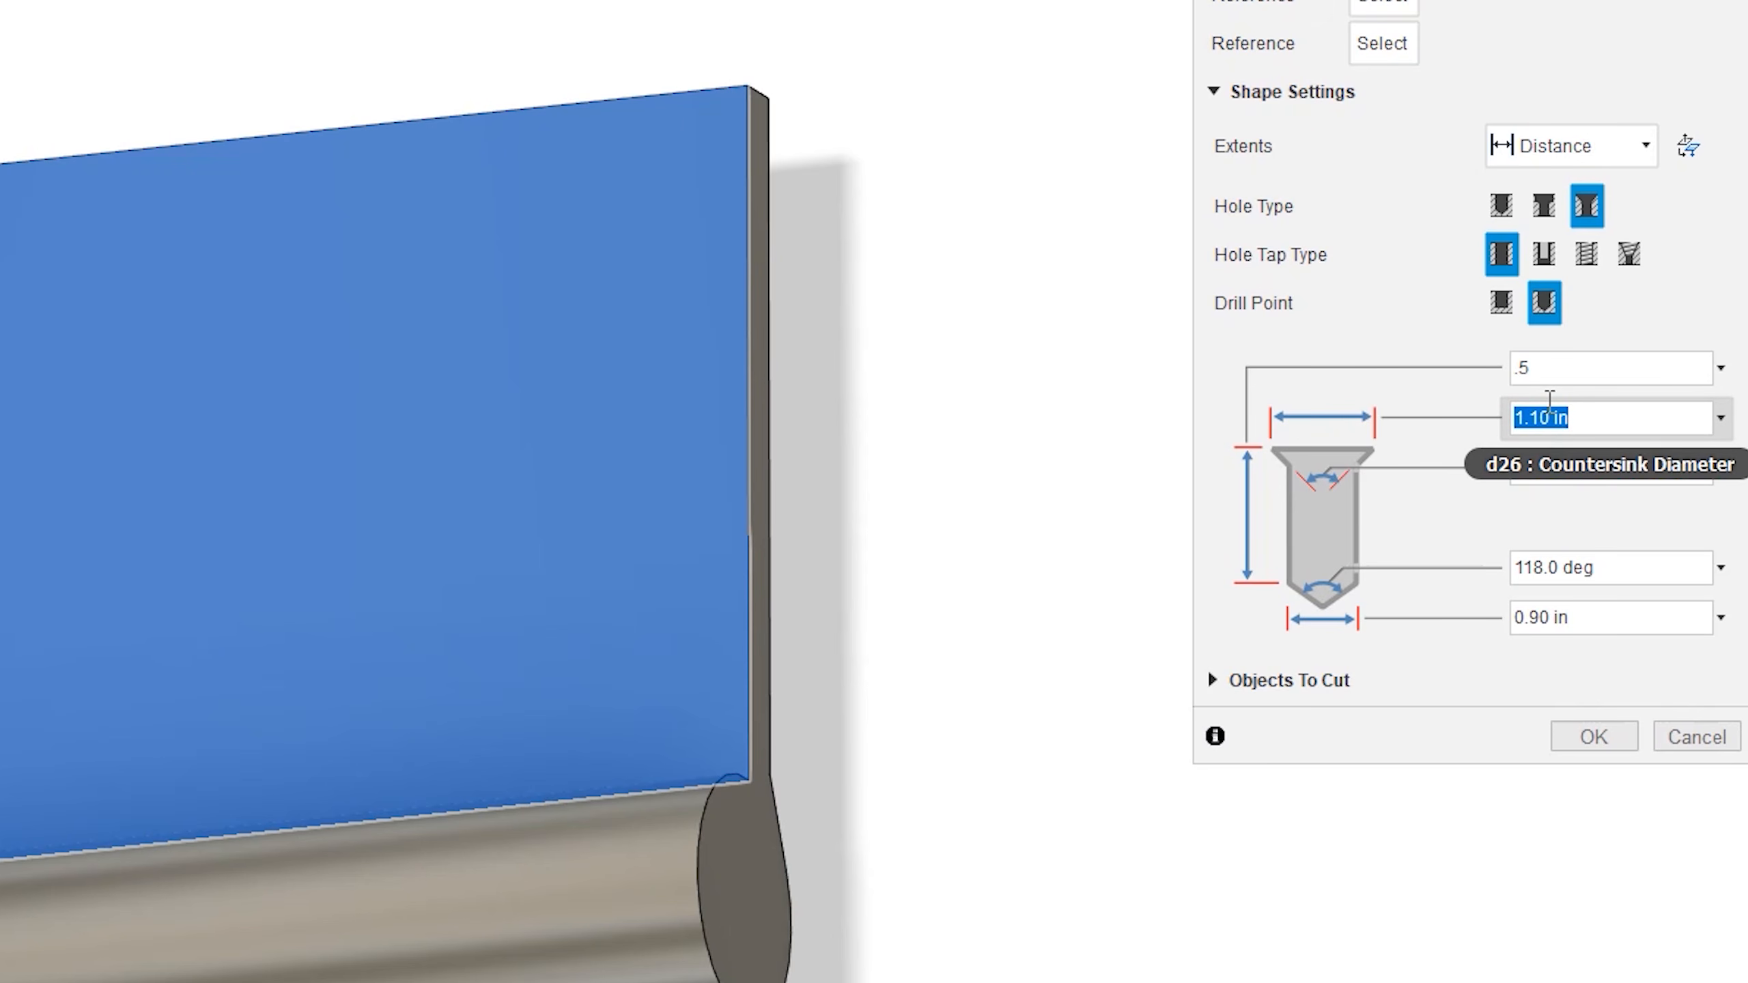
pyautogui.write('.438')
pyautogui.press('Tab')
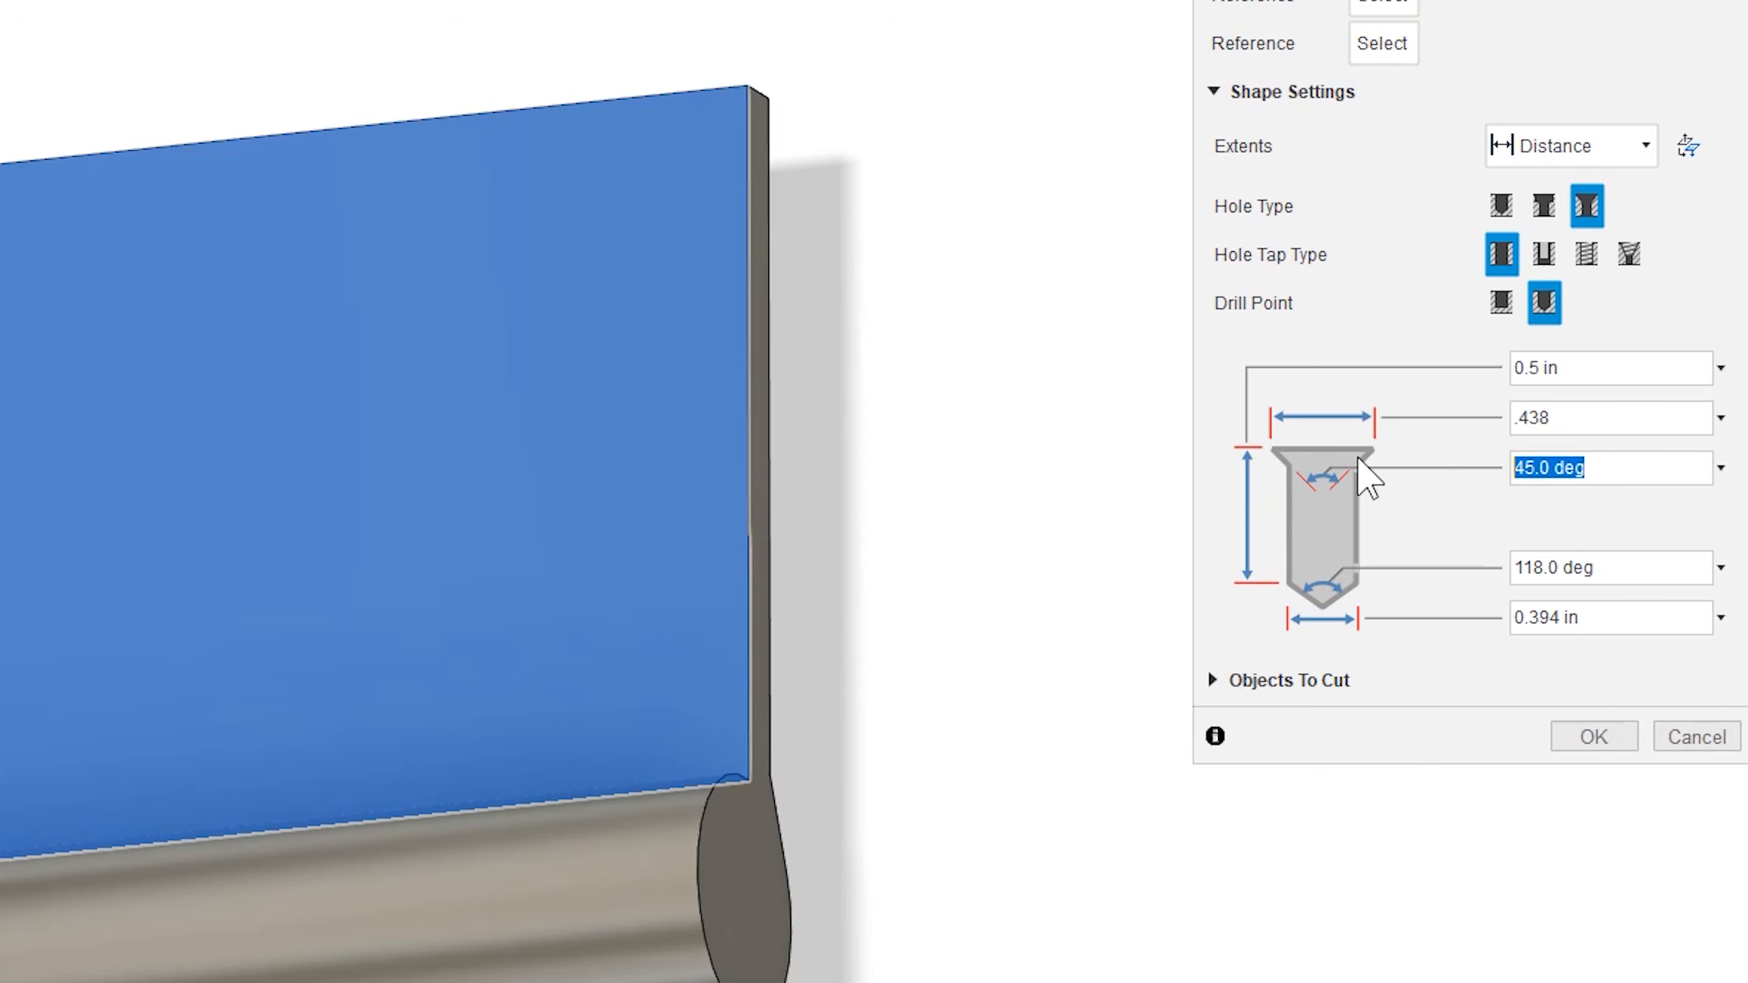
pyautogui.write('82')
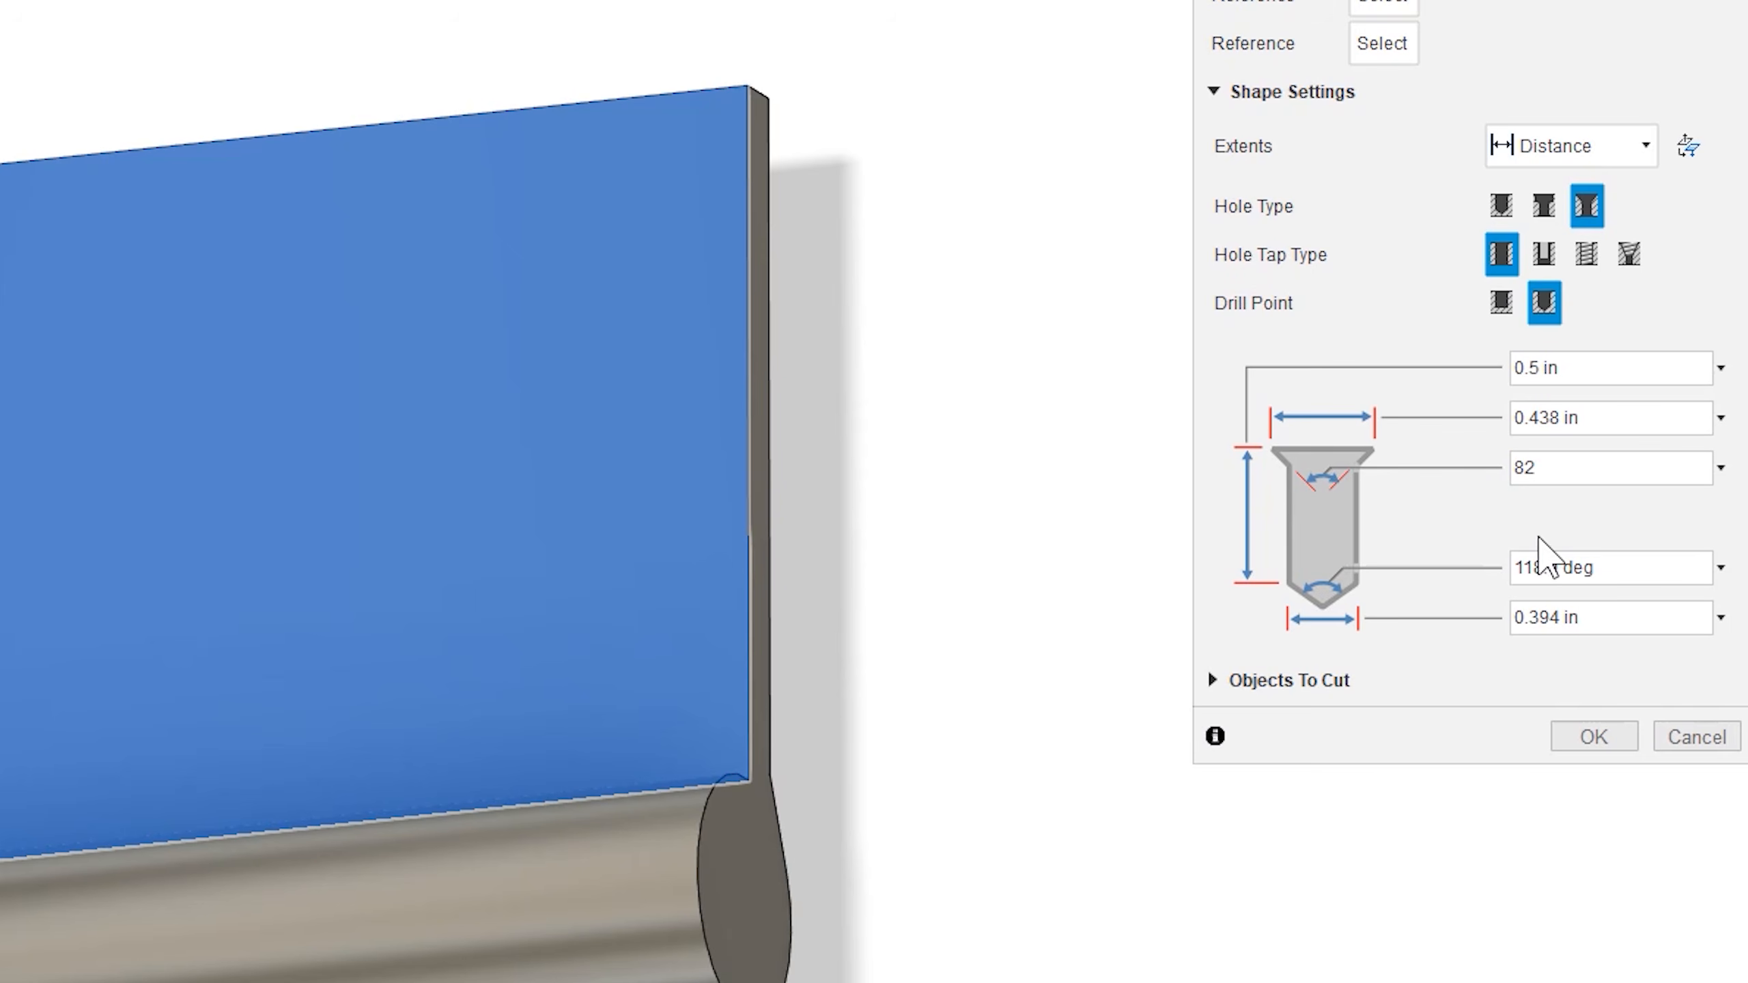
pyautogui.press('Tab')
pyautogui.write('.210')
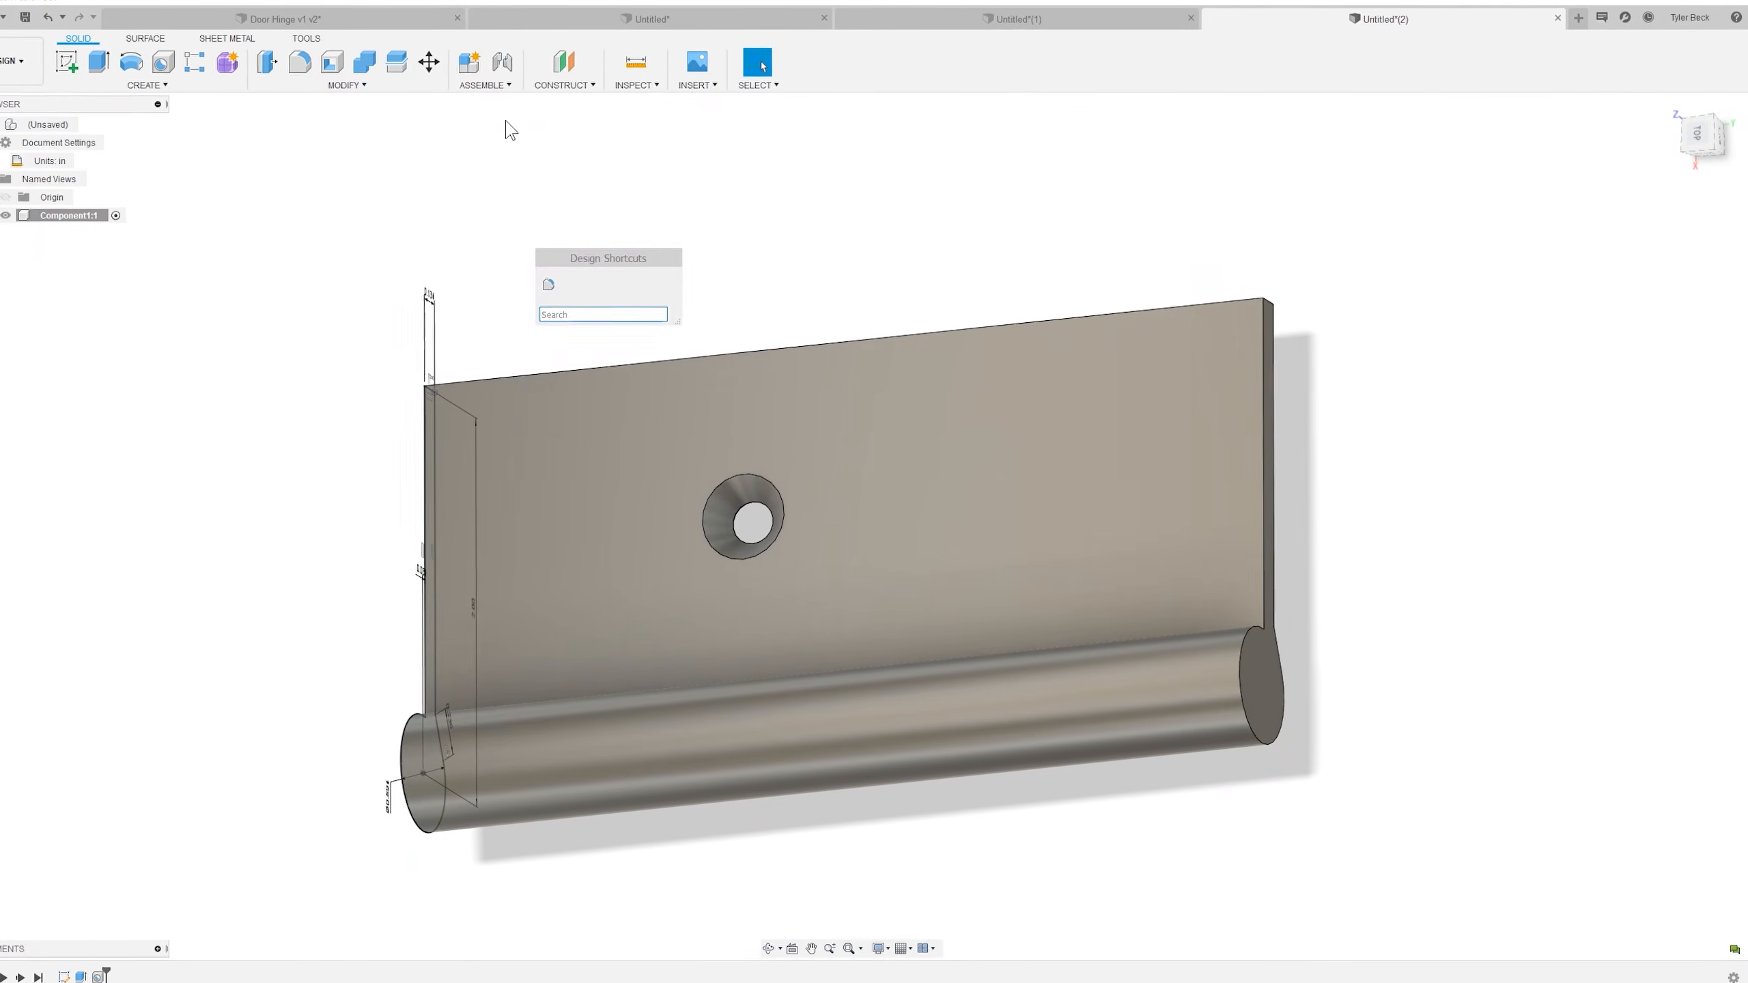
pyautogui.press('Escape')
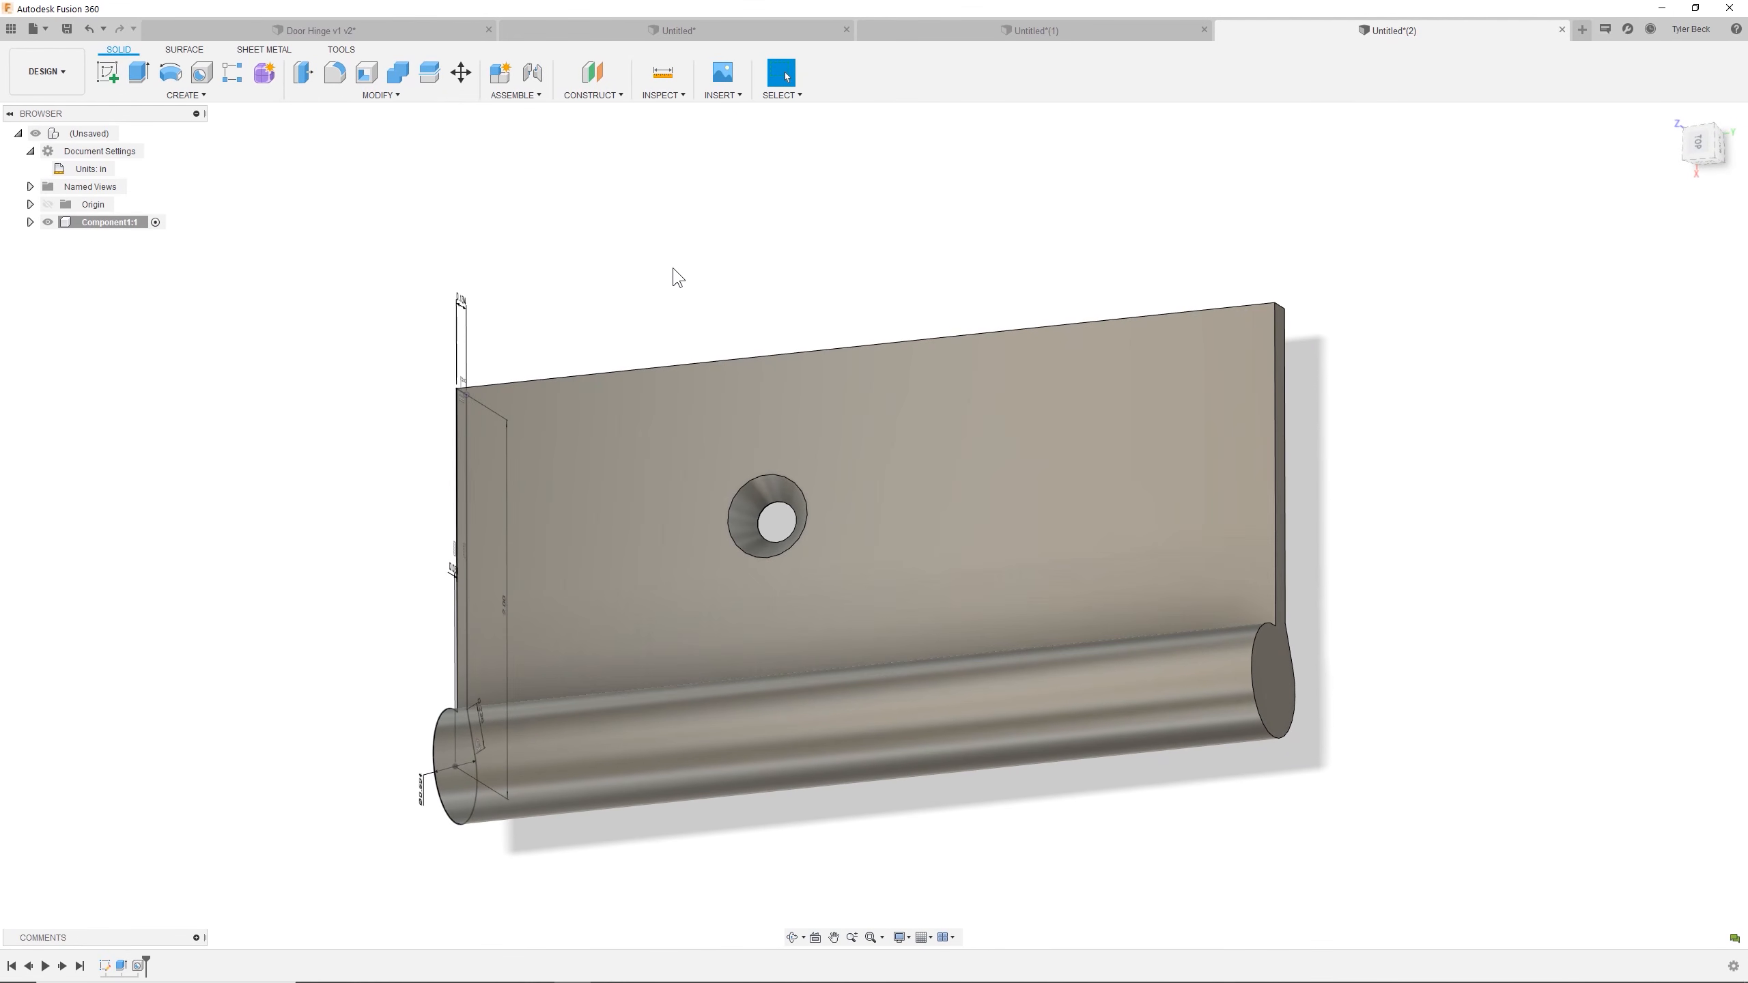
# Start a new sketch on the leaf's flat face containing the countersunk hole.
pyautogui.click(661, 448)
pyautogui.press('s')
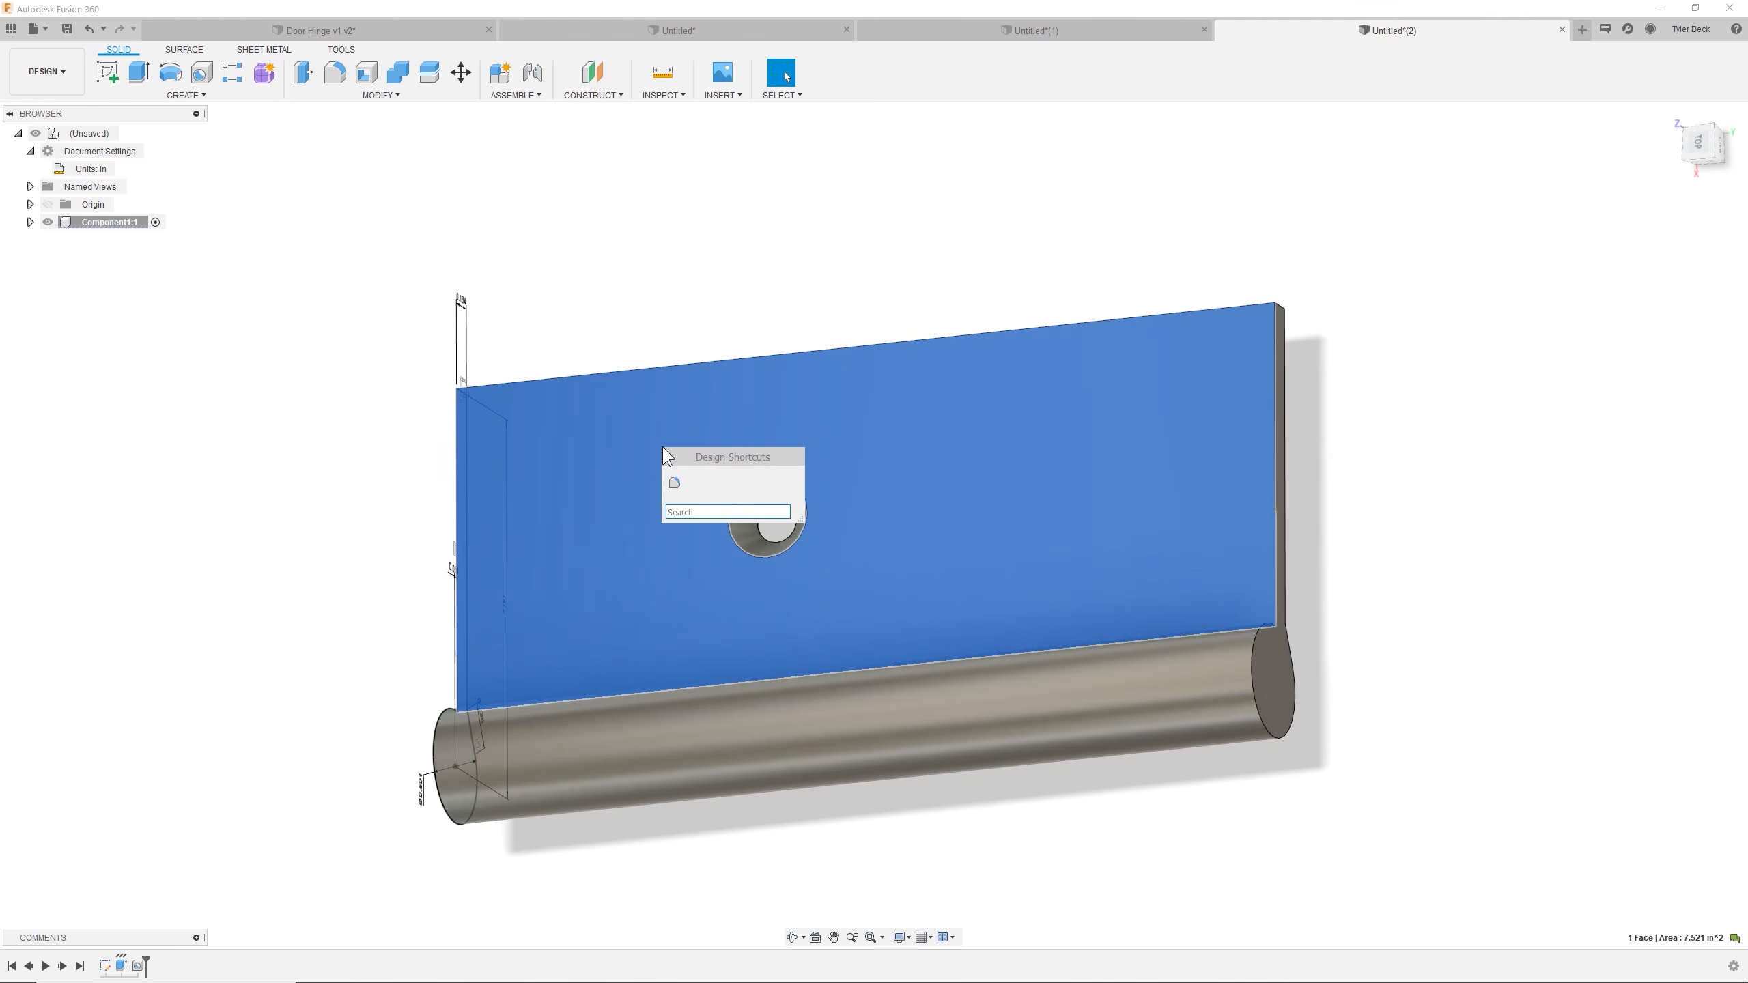
pyautogui.click(107, 71)
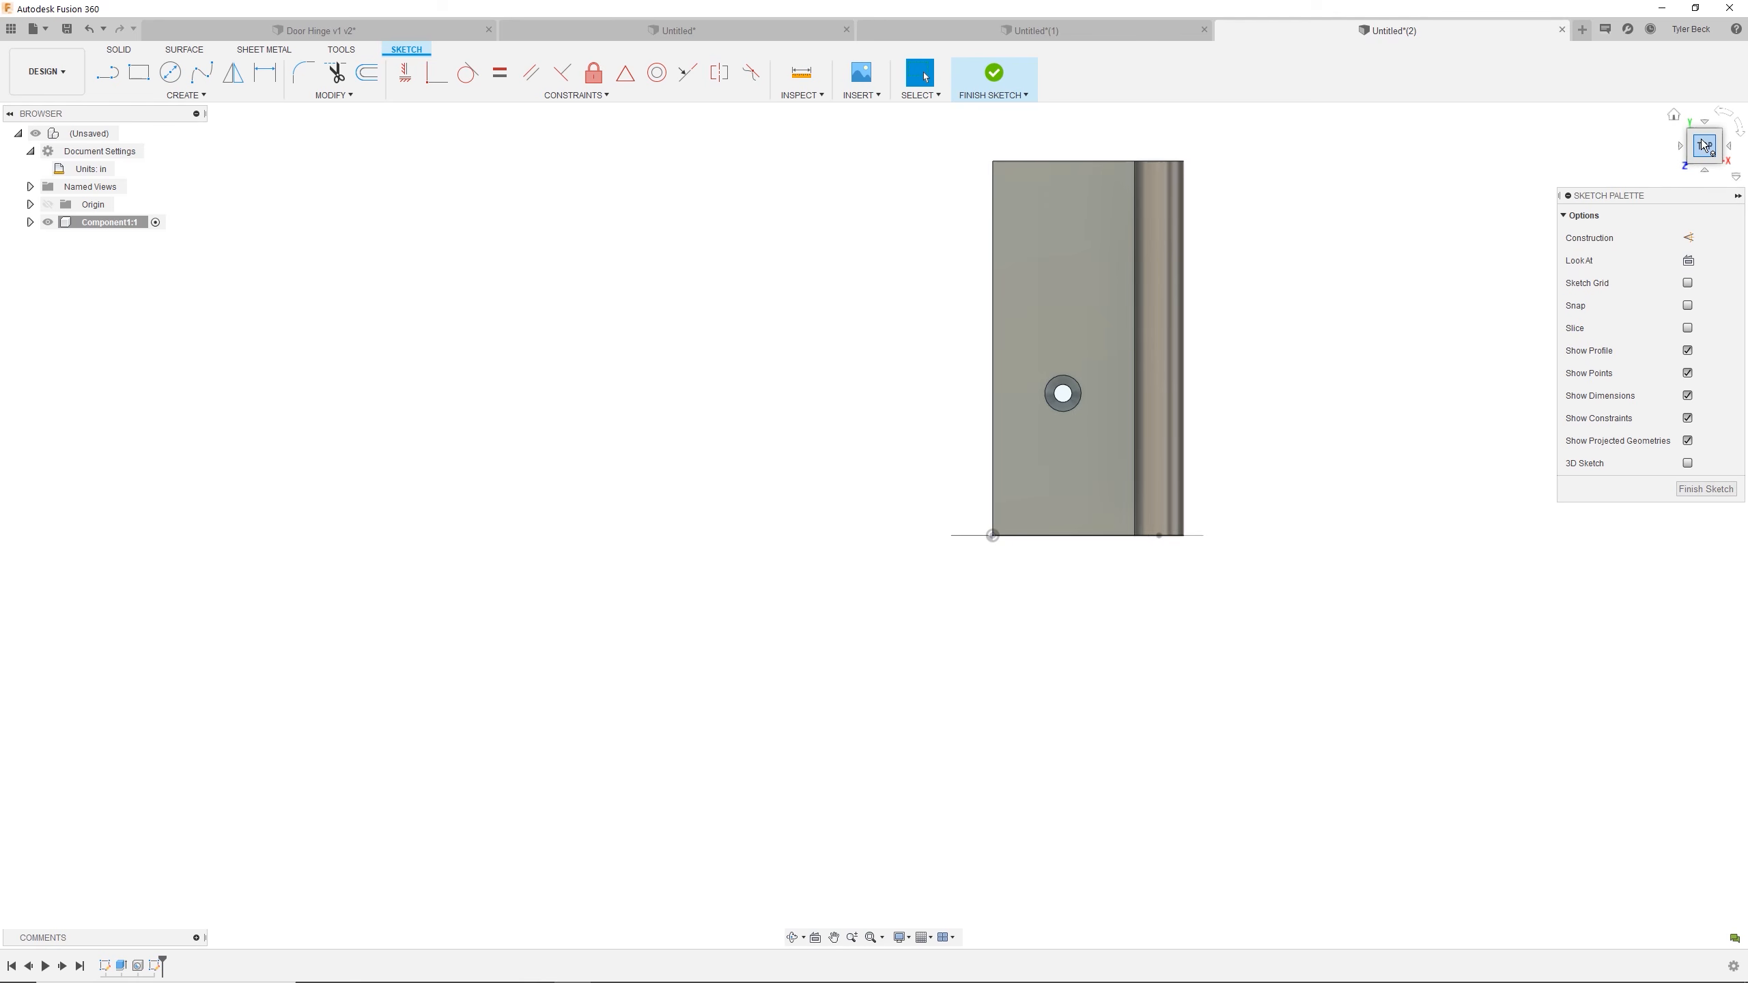
# Place four staggered sketch points on the leaf face, the inner two nearer the free edge and the outer two nearer the knuckle.
pyautogui.click(1724, 112)
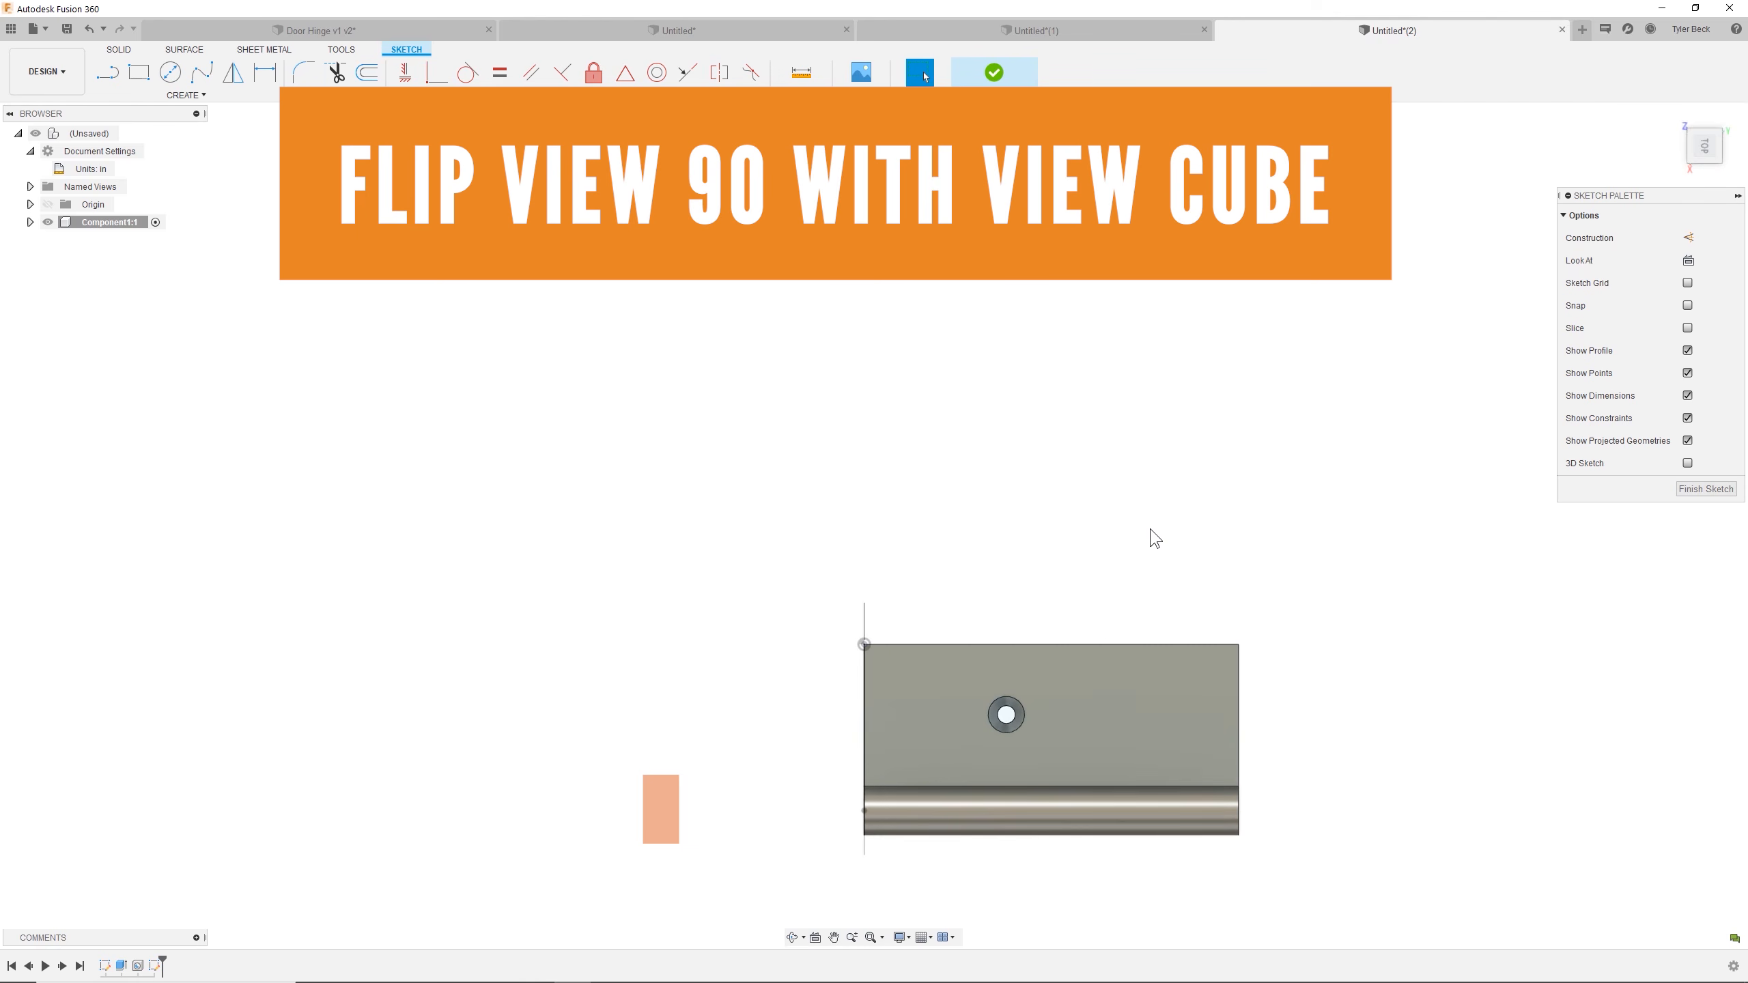
pyautogui.click(1697, 148)
pyautogui.moveTo(1024, 481); pyautogui.dragTo(743, 227, button='middle')
pyautogui.scroll(1, 740, 506)
pyautogui.scroll(3, 740, 505)
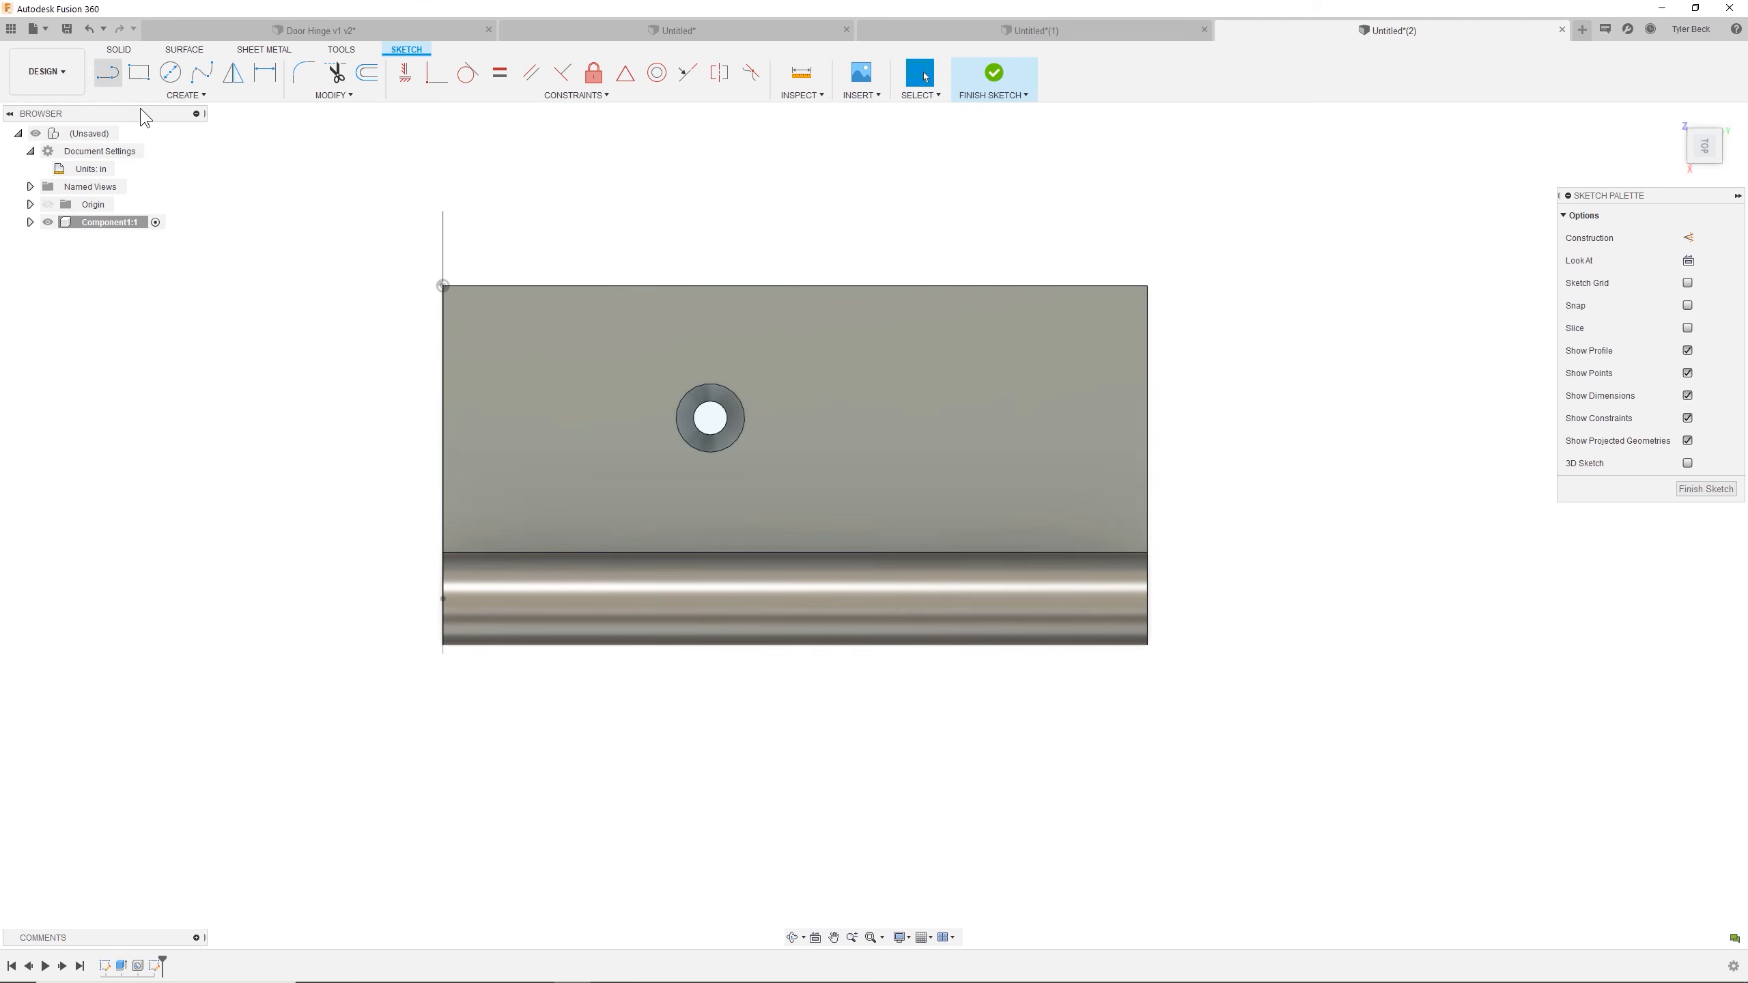
pyautogui.click(185, 94)
pyautogui.write('sproject')
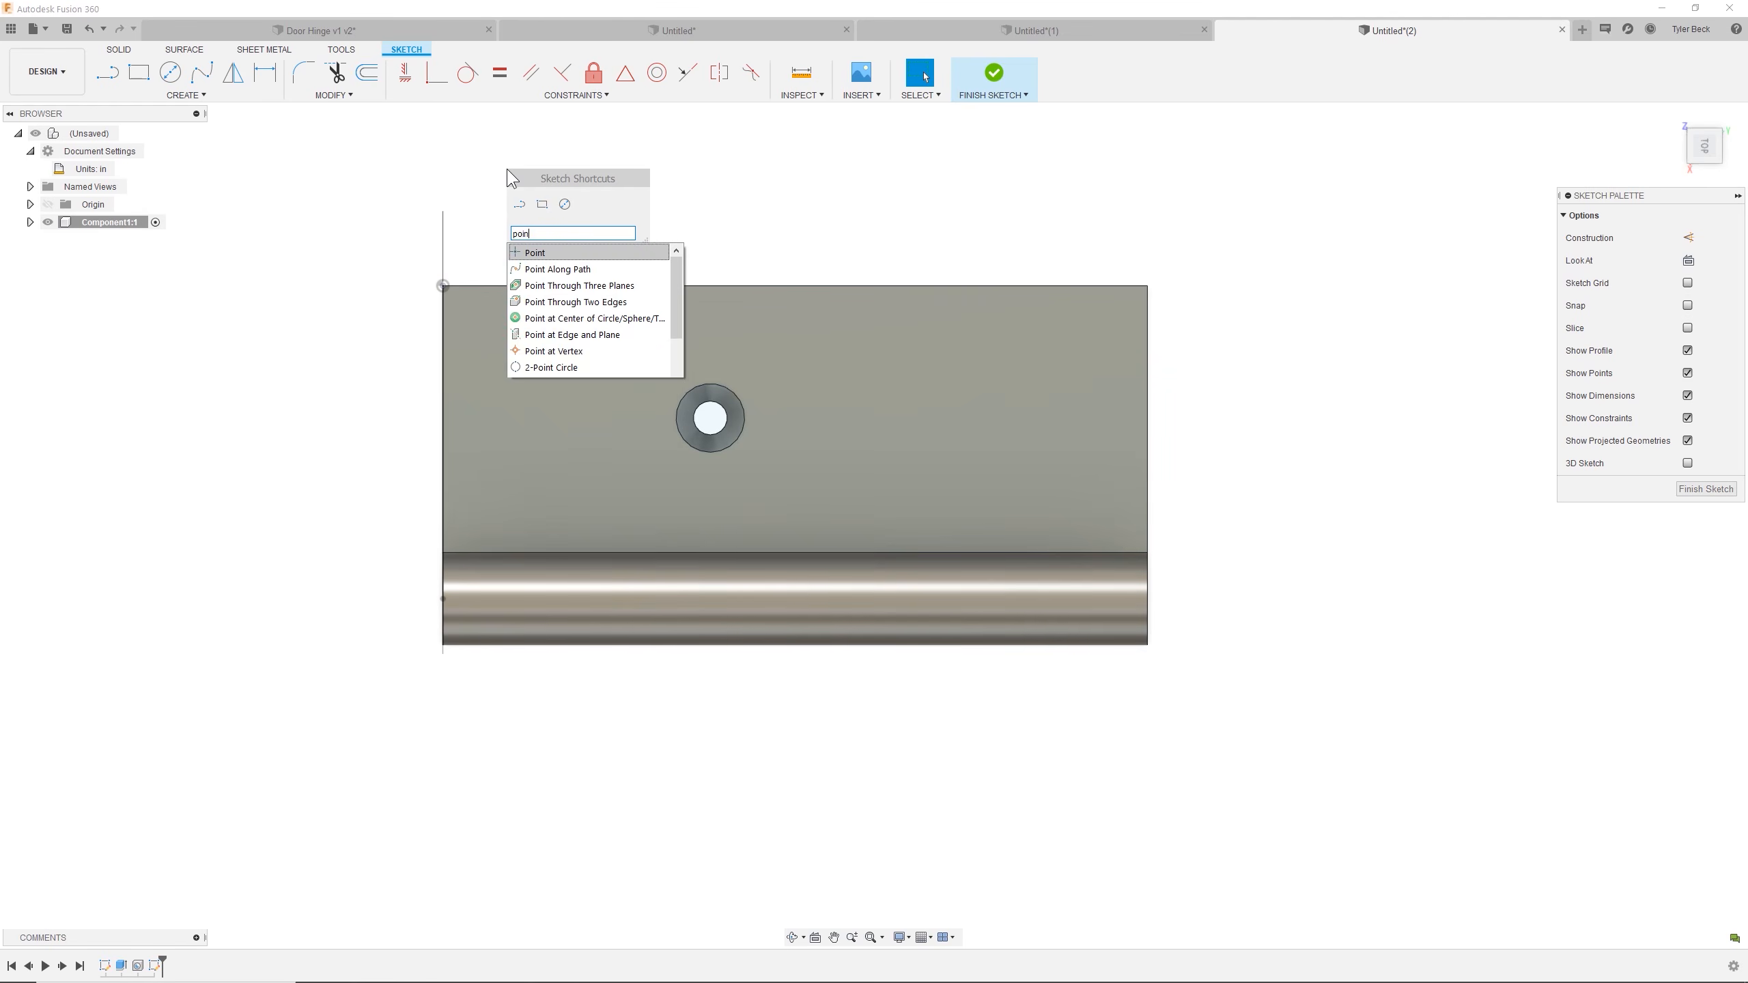
pyautogui.press('Return')
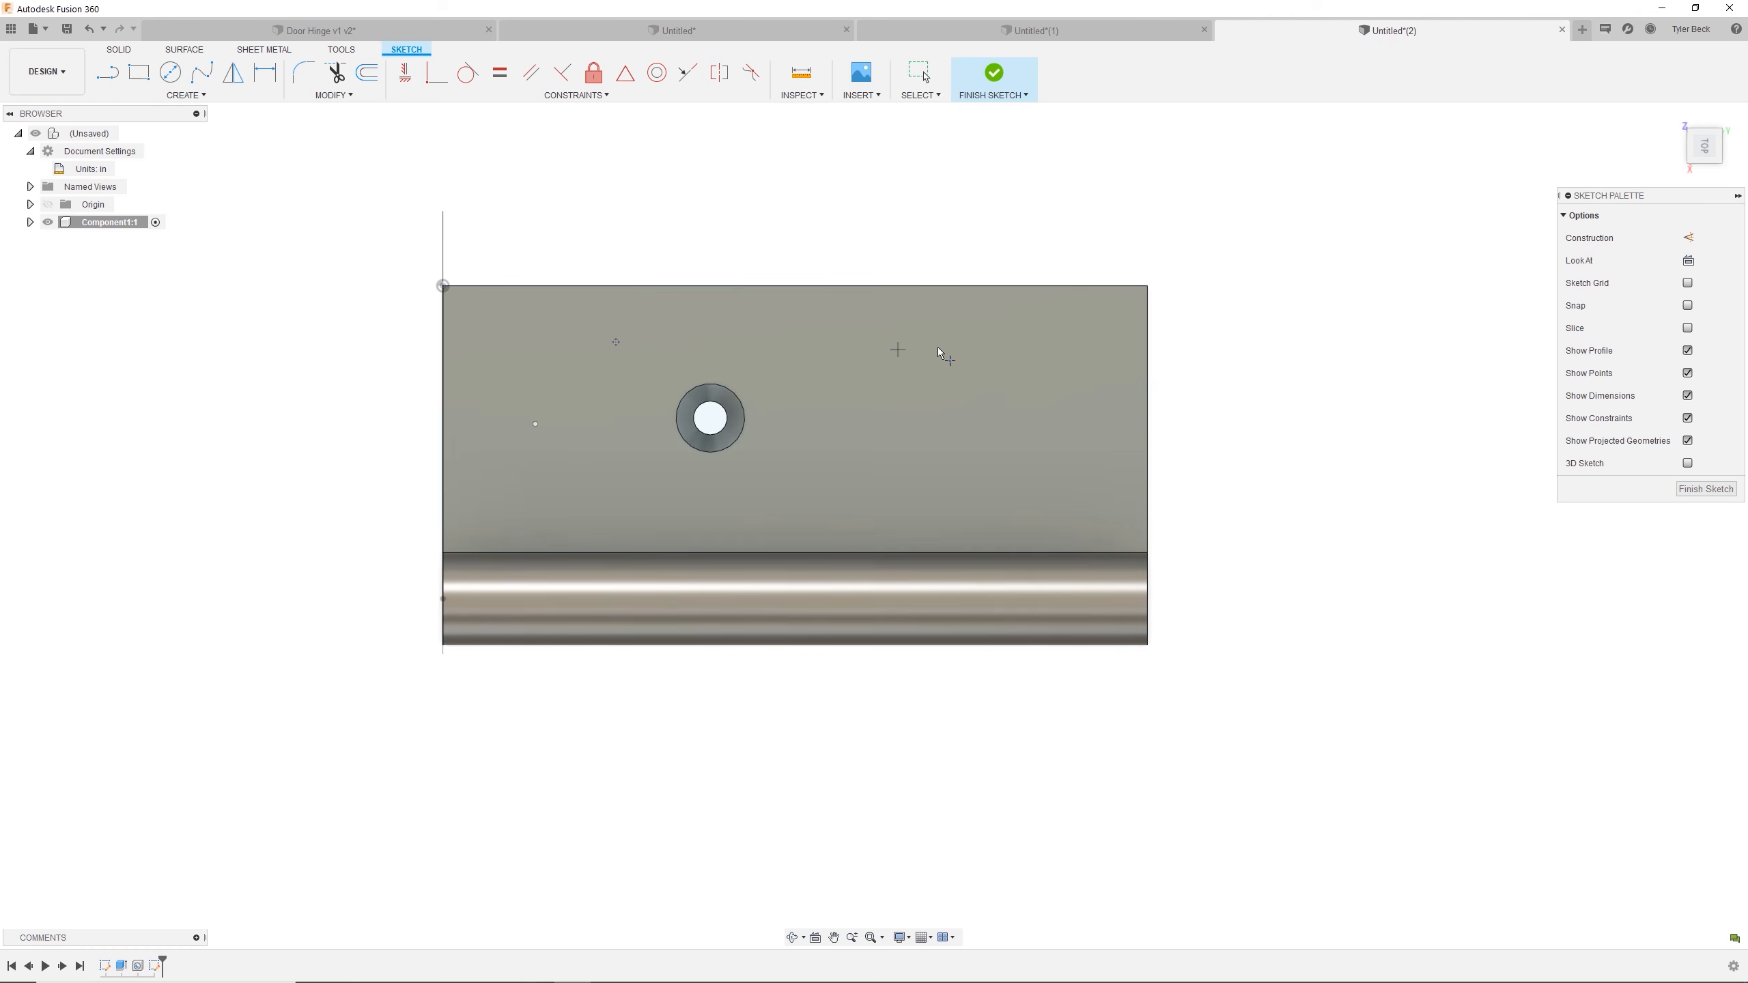
# Dimension the left outer sketch point 1 in from the knuckle's centre point, perpendicular to the knuckle.
pyautogui.press('d')
pyautogui.click(535, 424)
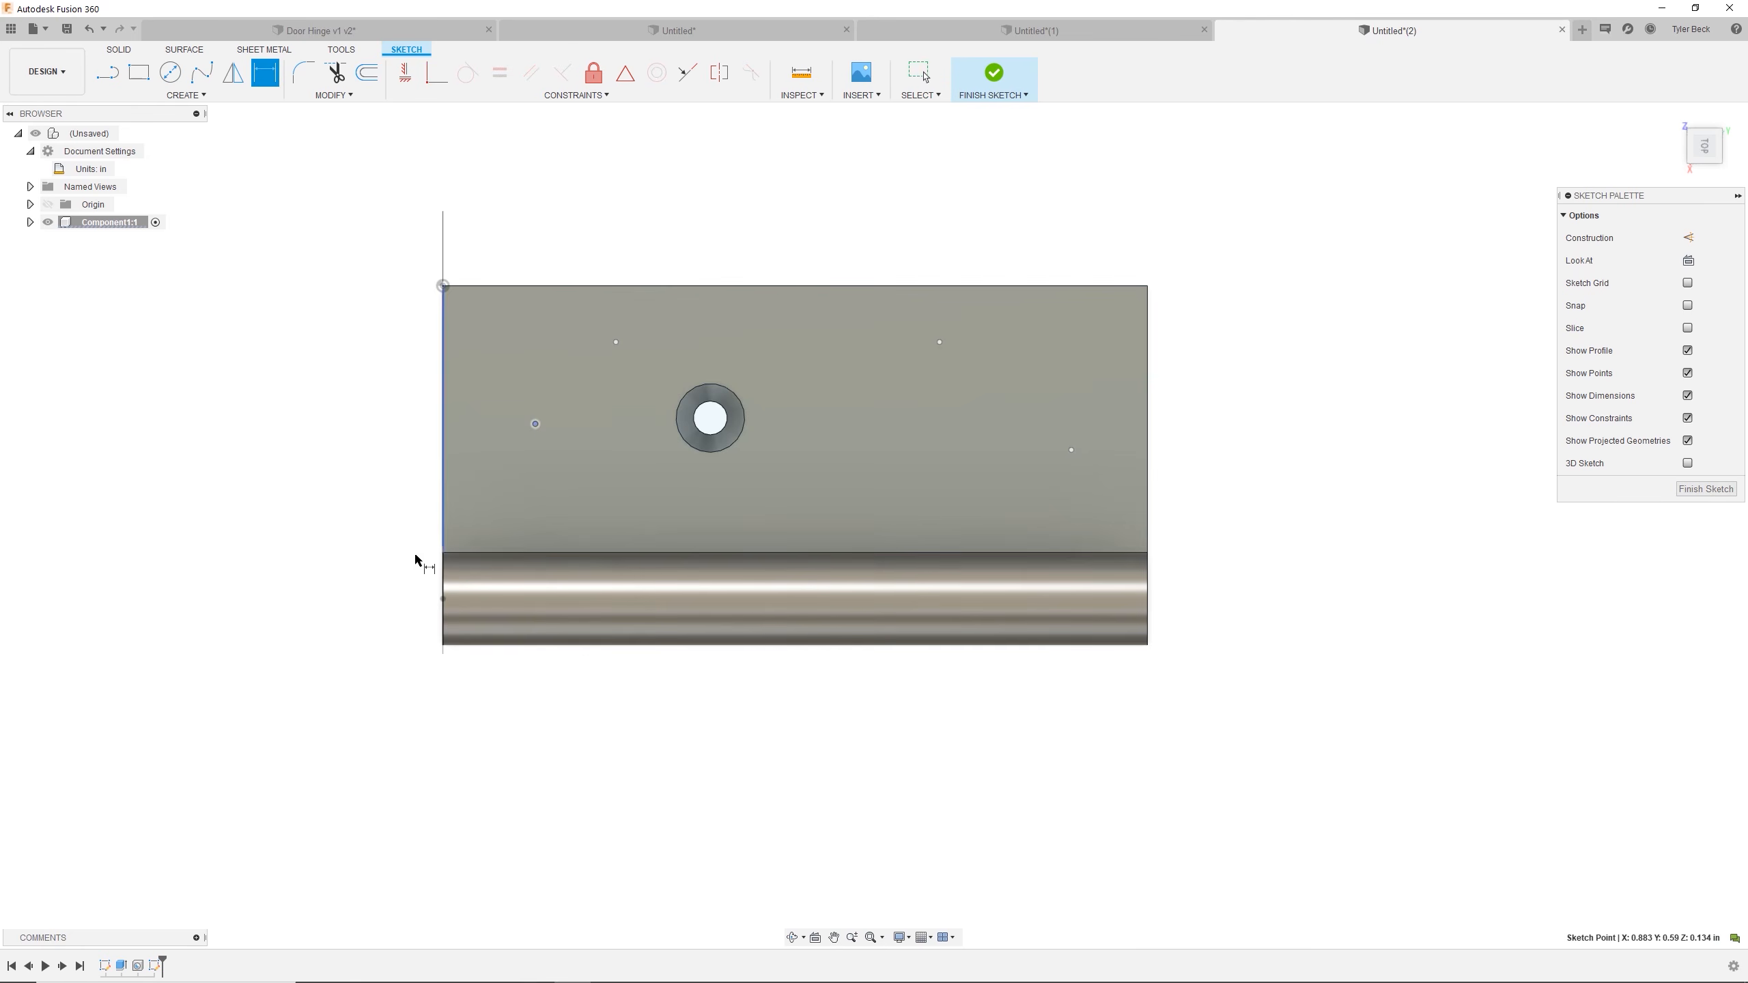
pyautogui.click(442, 598)
pyautogui.click(371, 486)
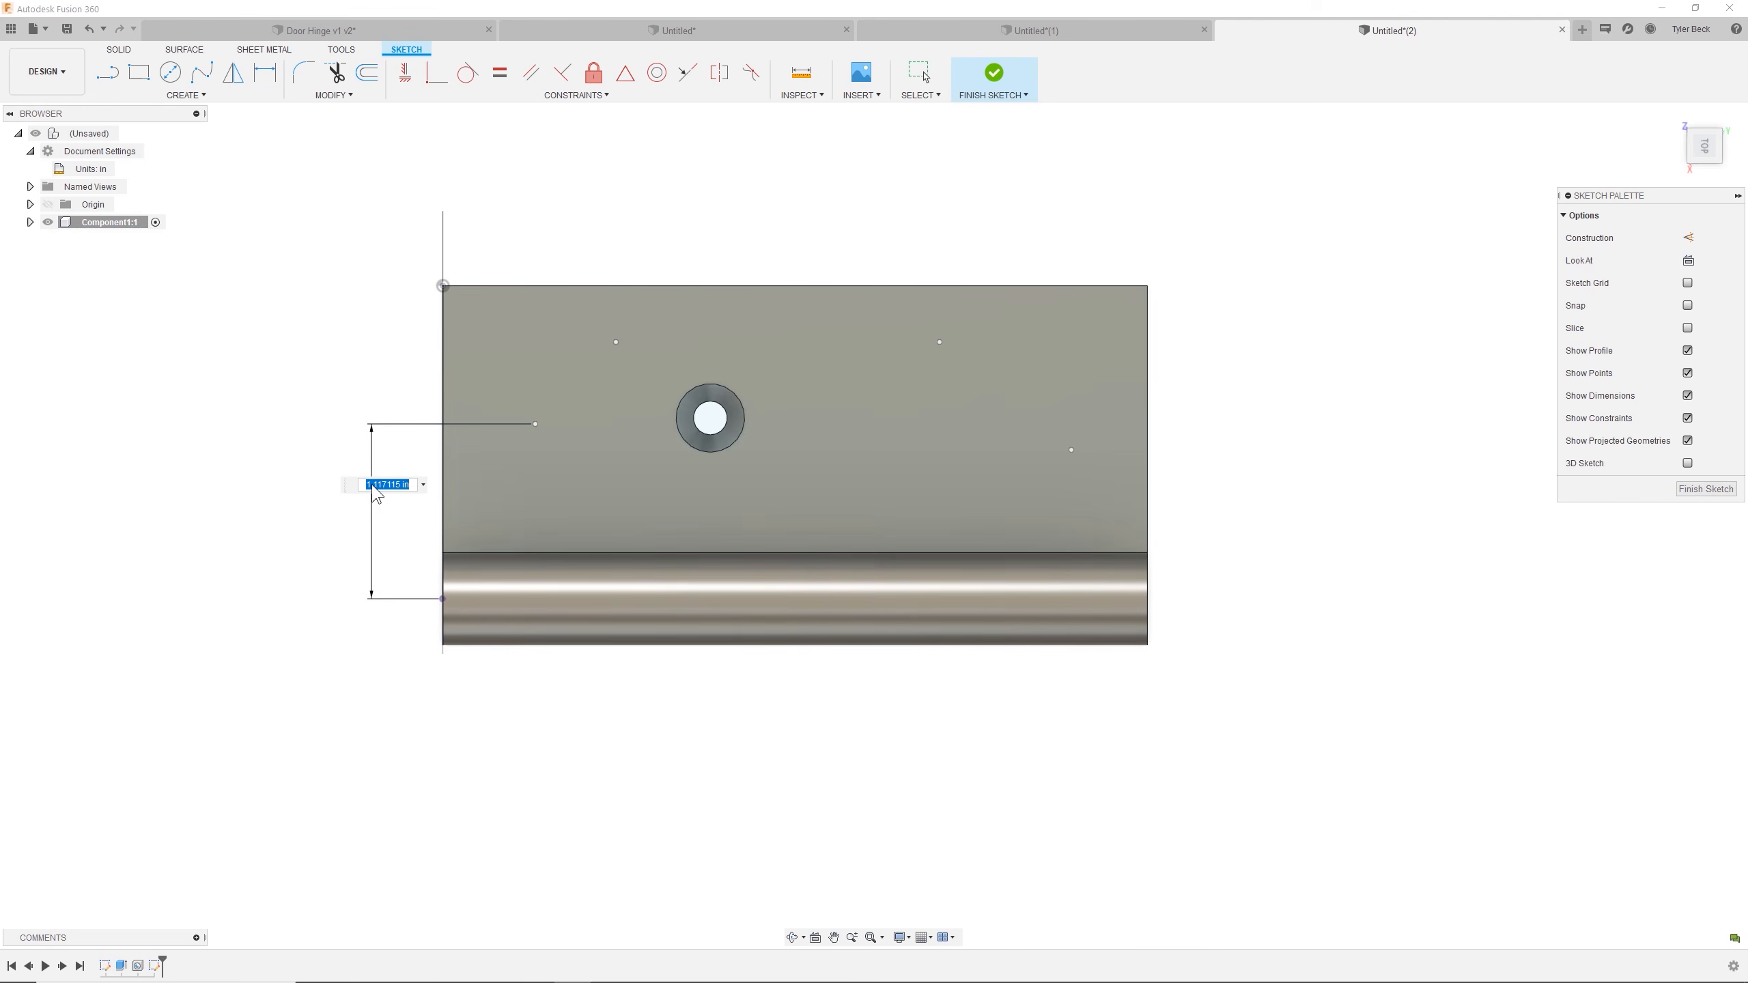
pyautogui.write('1')
pyautogui.press('Return')
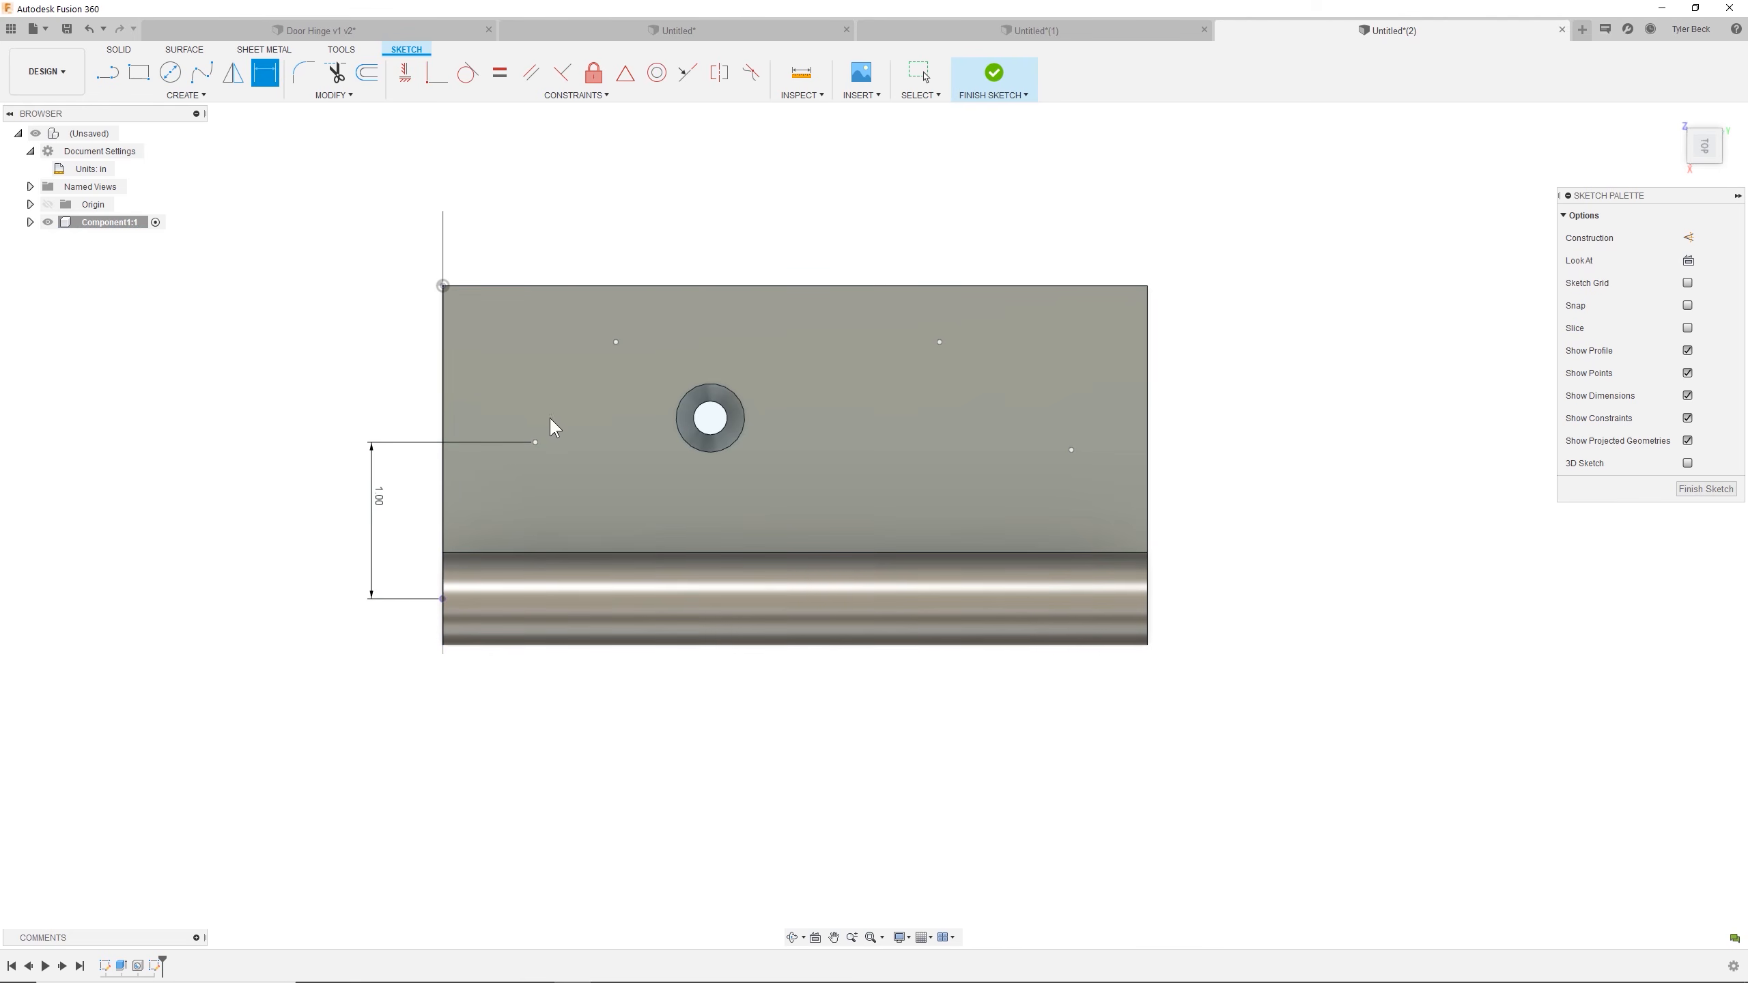
pyautogui.press('Escape')
# Align the two outer points with each other and the two inner points with each other using the Horizontal/Vertical constraint.
pyautogui.click(535, 442)
pyautogui.keyDown('shift'); pyautogui.click(1073, 452); pyautogui.keyUp('shift')
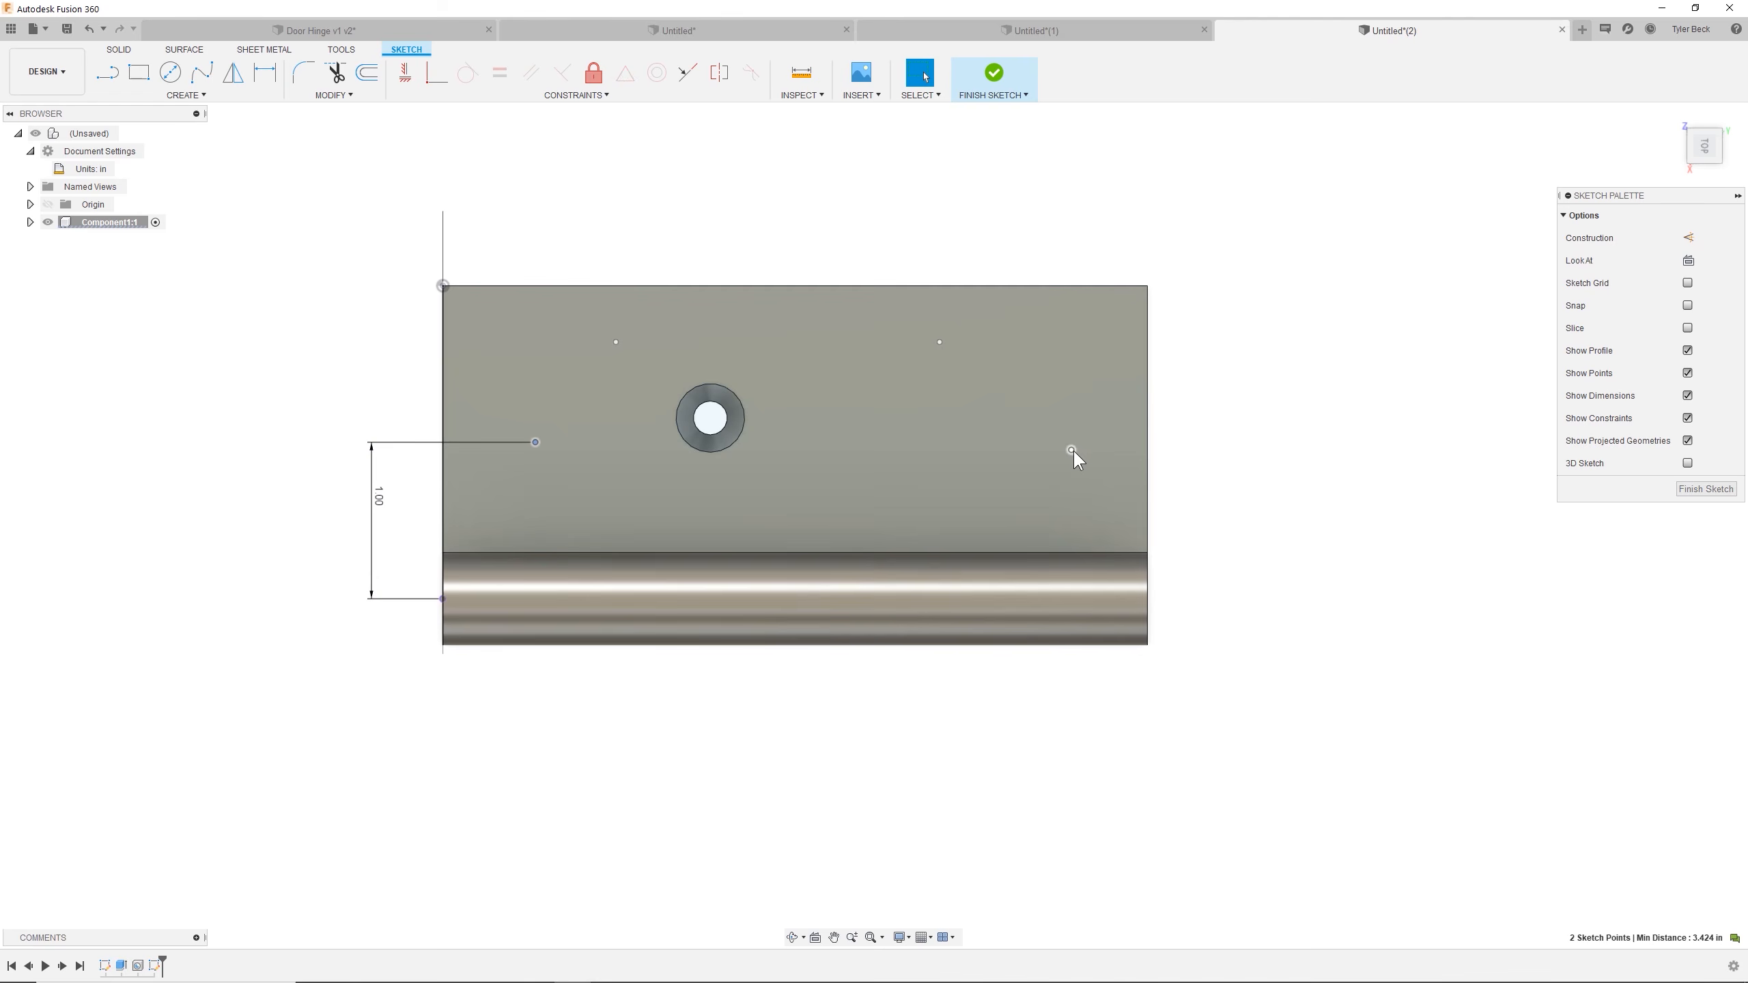
pyautogui.click(405, 73)
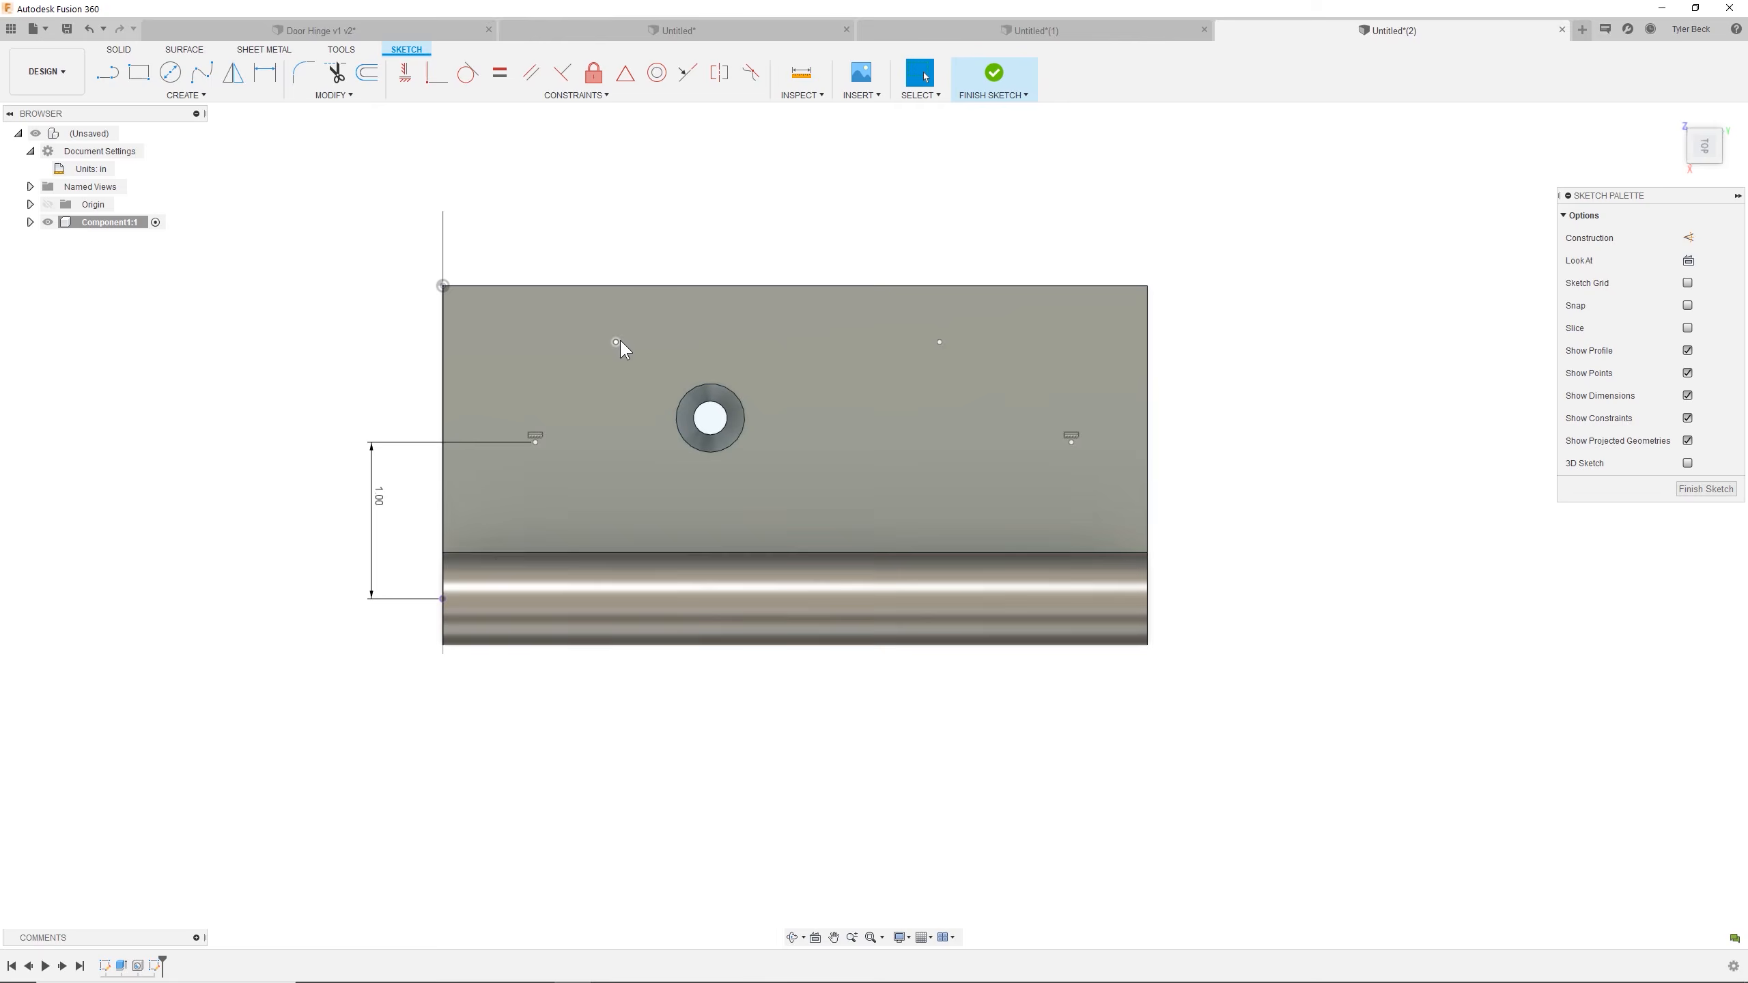
pyautogui.click(616, 342)
pyautogui.keyDown('shift'); pyautogui.click(941, 343); pyautogui.keyUp('shift')
pyautogui.click(405, 76)
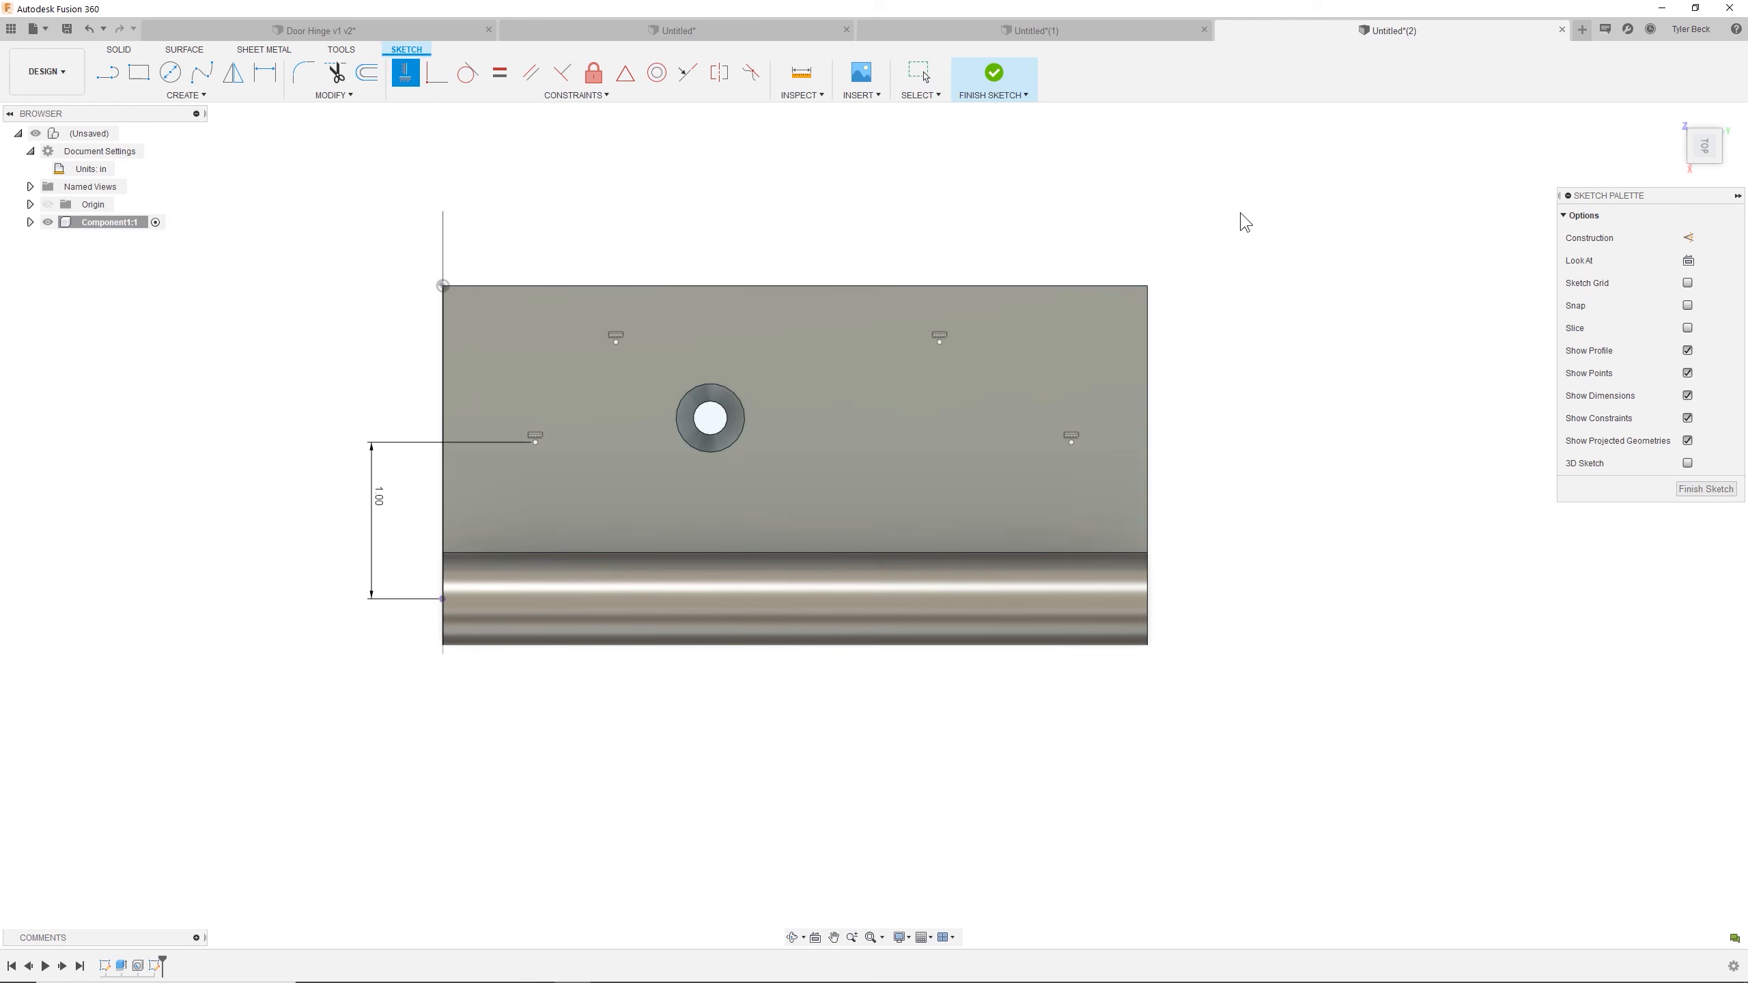
pyautogui.press('Escape')
# Dimension the lengthwise spacing between the left inner and left outer points as 1.125 in.
pyautogui.press('d')
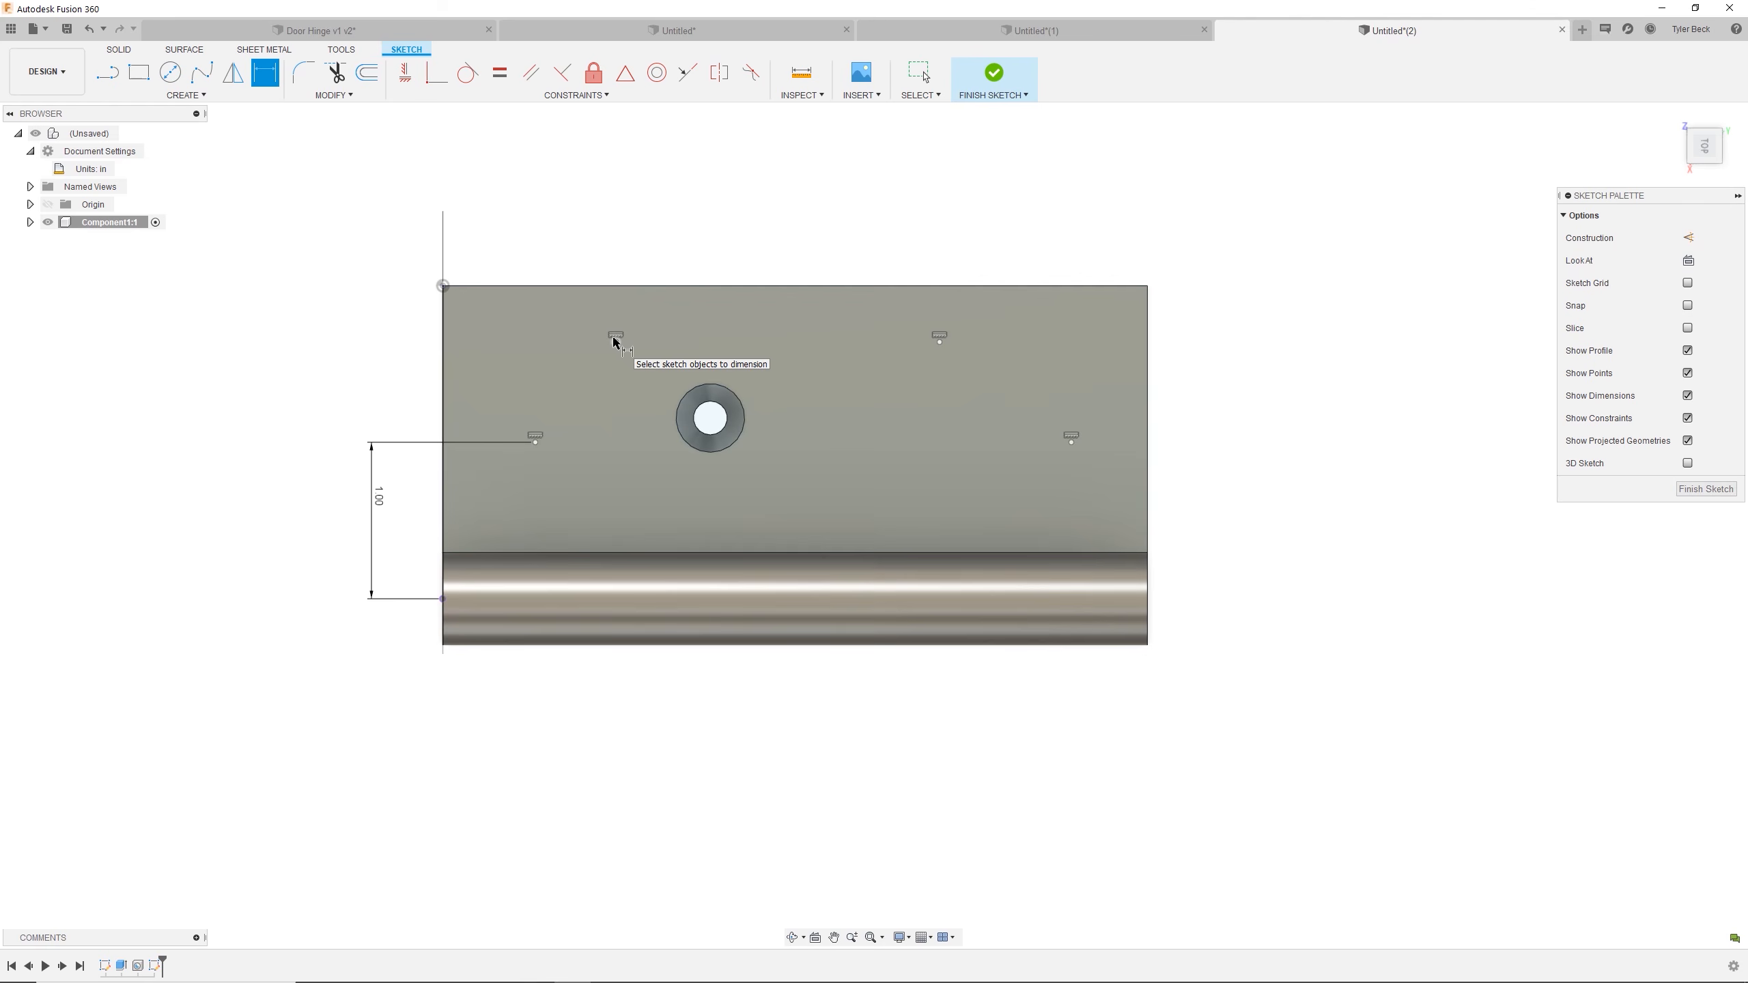
pyautogui.click(616, 340)
pyautogui.click(535, 441)
pyautogui.click(561, 254)
pyautogui.write('1')
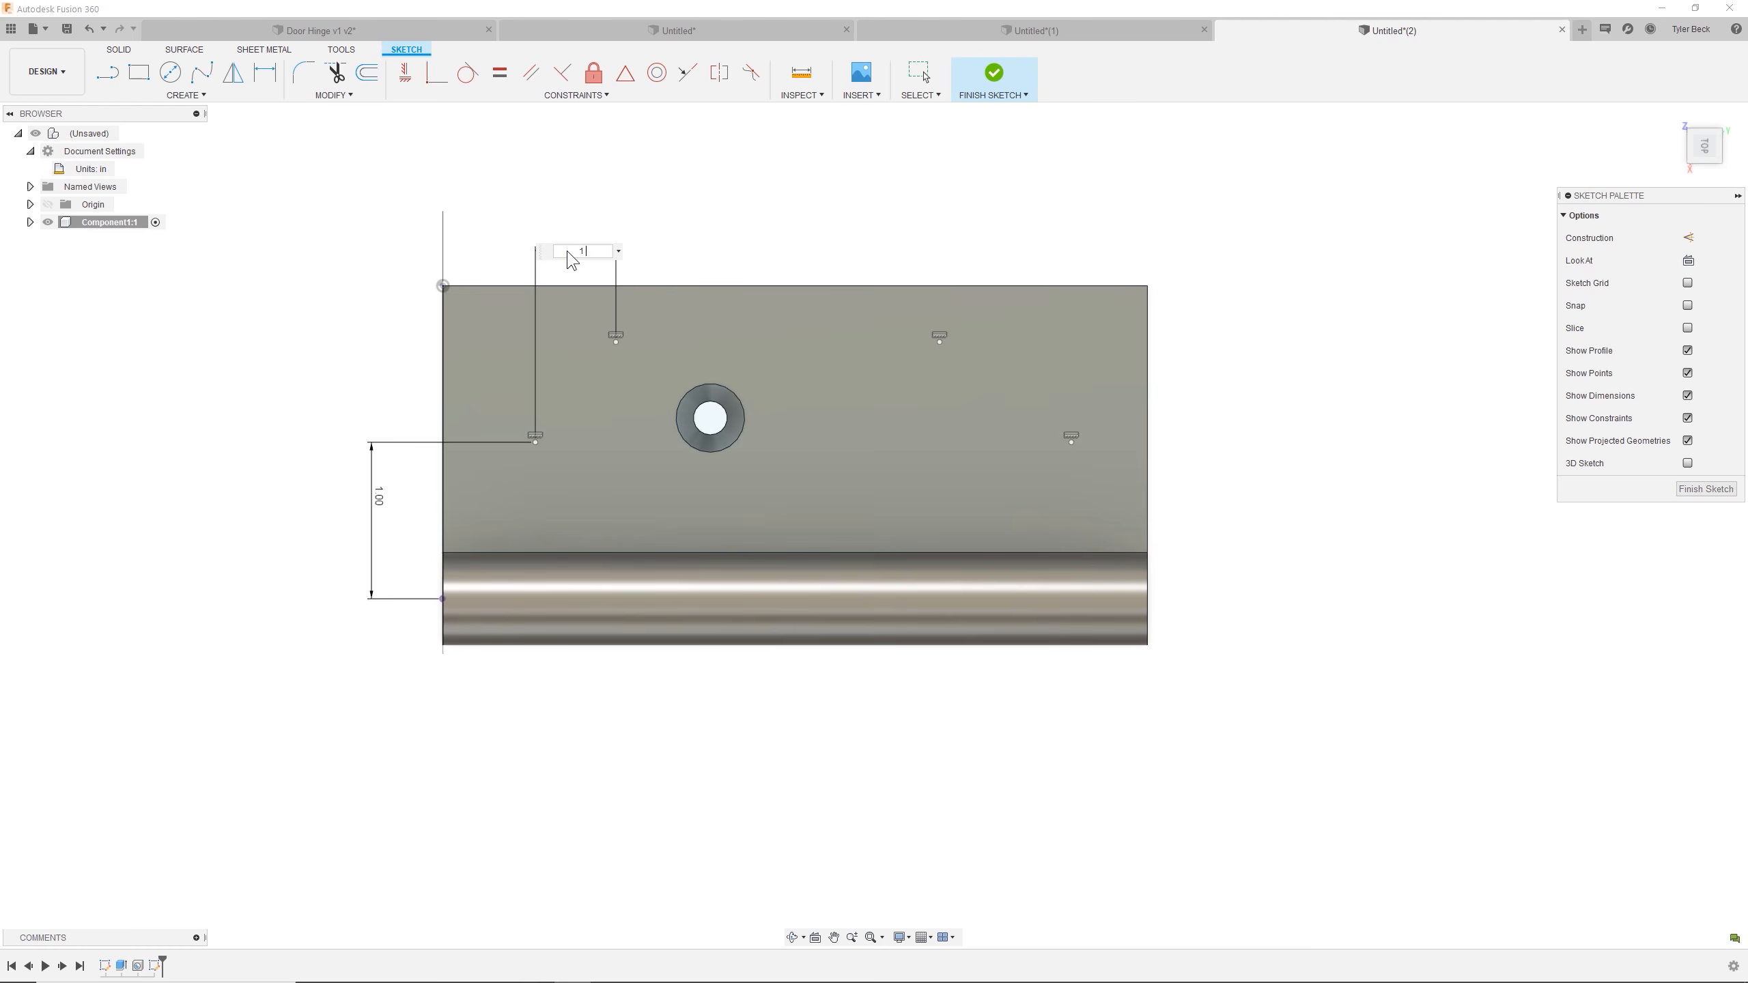
pyautogui.write('.125')
pyautogui.press('Return')
# Dimension the lengthwise spacing between the right inner and right outer points as 1.125 in.
pyautogui.click(939, 340)
pyautogui.click(1071, 440)
pyautogui.click(1032, 246)
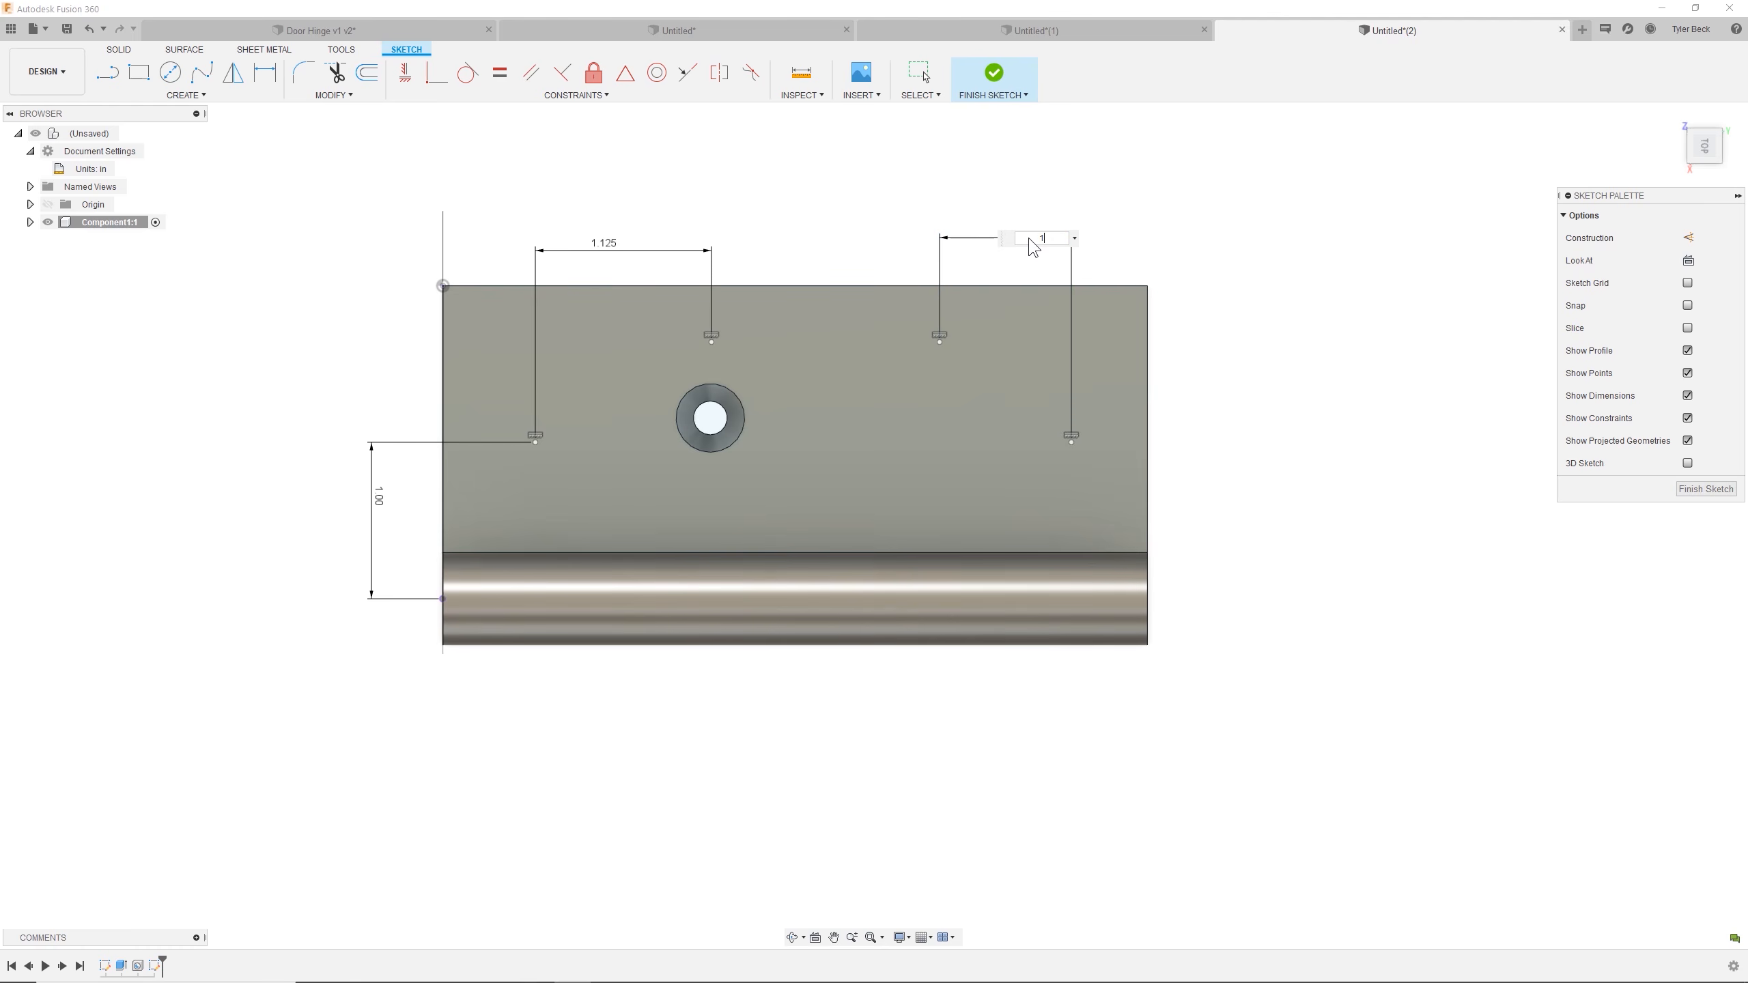
pyautogui.write('1.125')
pyautogui.press('Return')
# Dimension the right outer point 0.516 in from the leaf's right end edge.
pyautogui.click(1147, 448)
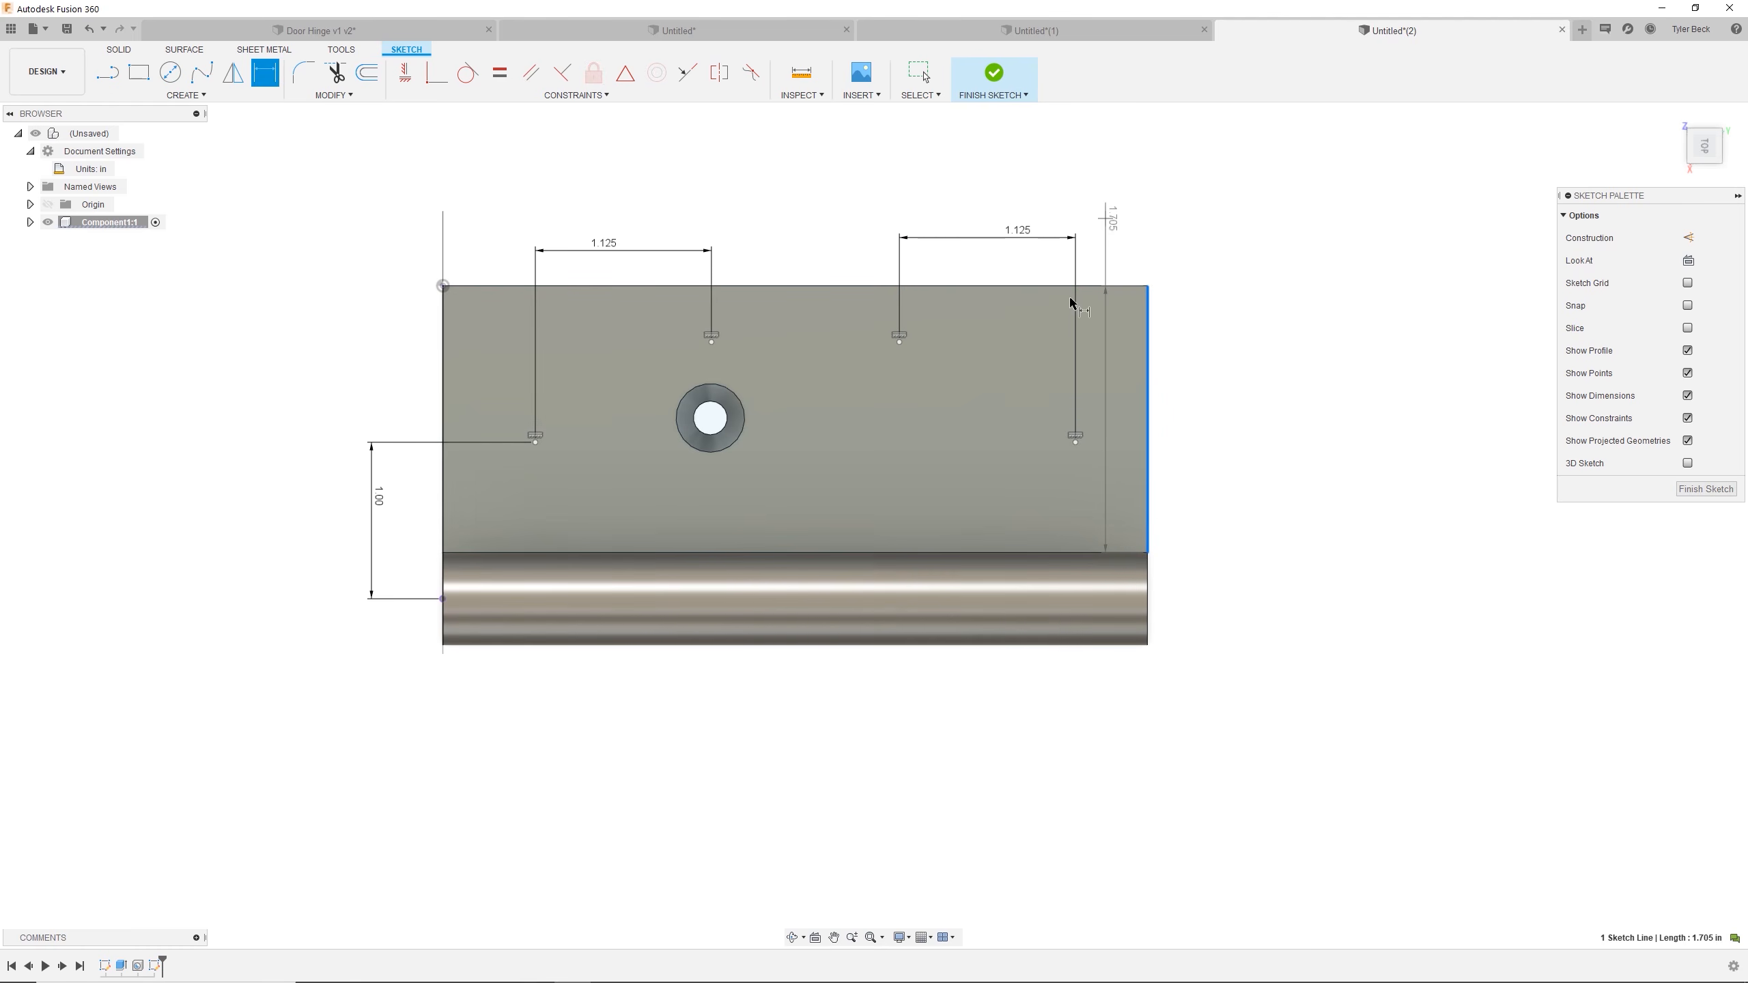
pyautogui.click(1075, 440)
pyautogui.click(1133, 234)
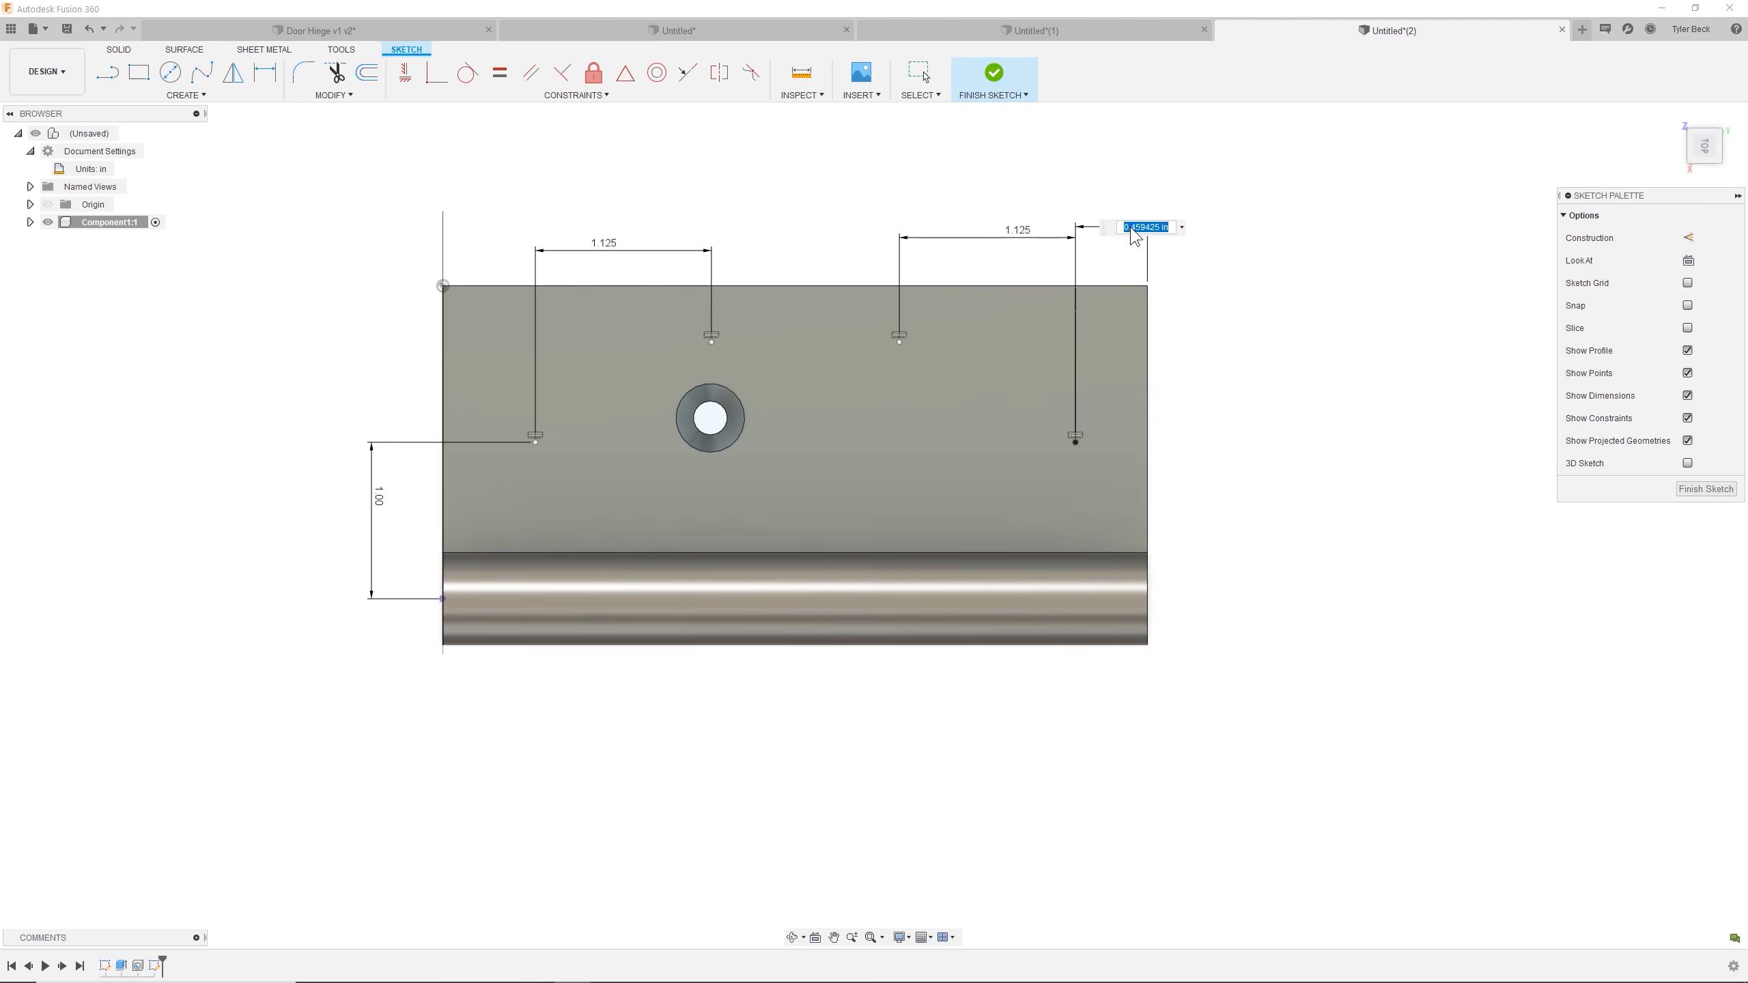
pyautogui.write('3')
pyautogui.press('Return')
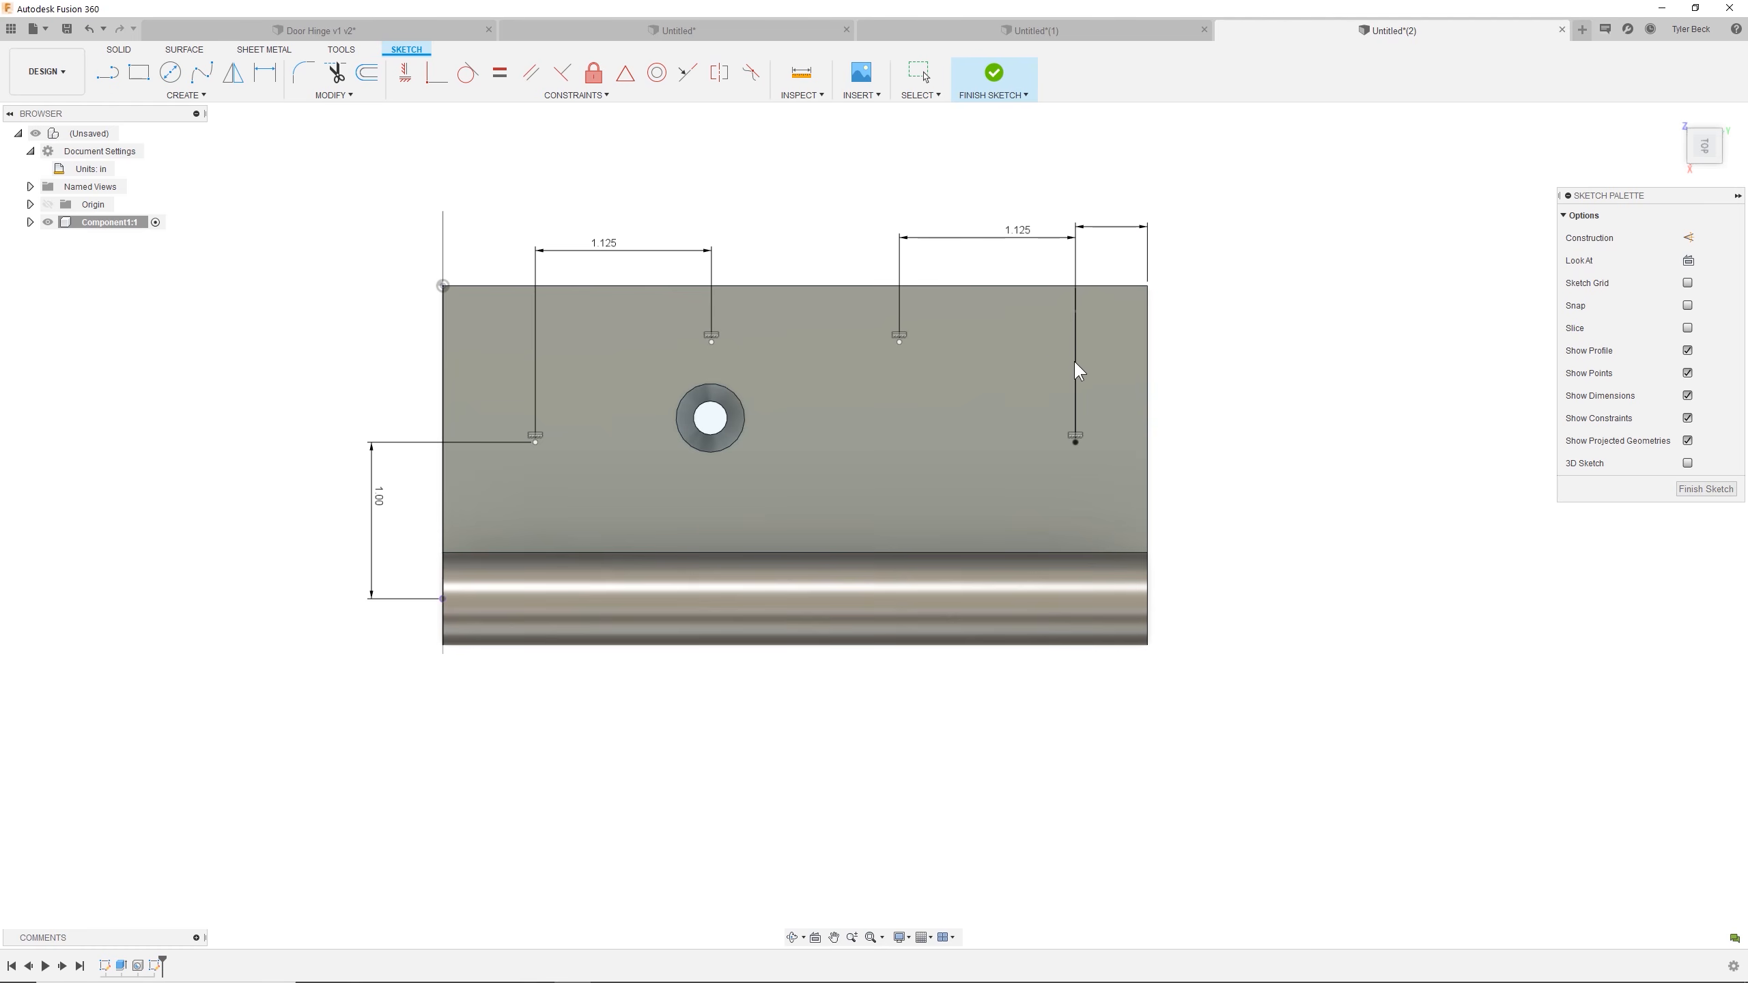
pyautogui.scroll(-2, 1077, 355)
pyautogui.press('Escape')
# Dimension the left outer point from the leaf's left end edge and link the value to parameter d17.
pyautogui.moveTo(641, 426); pyautogui.dragTo(681, 424)
pyautogui.press('d')
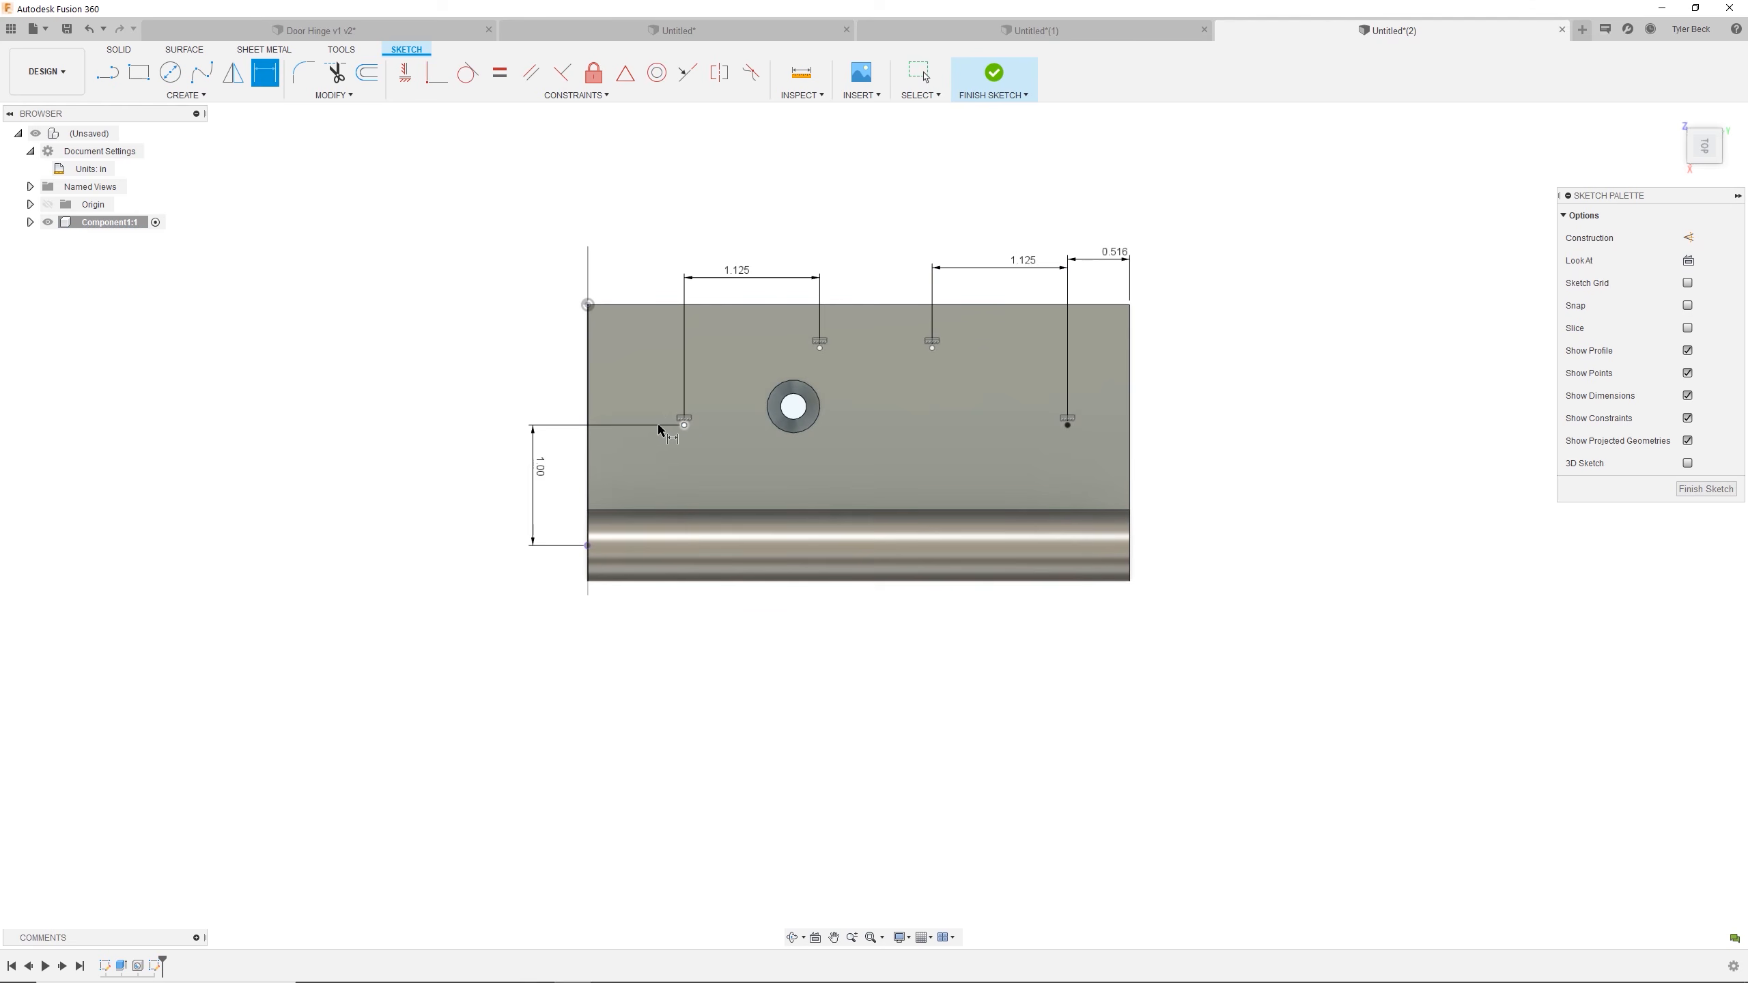
pyautogui.click(587, 459)
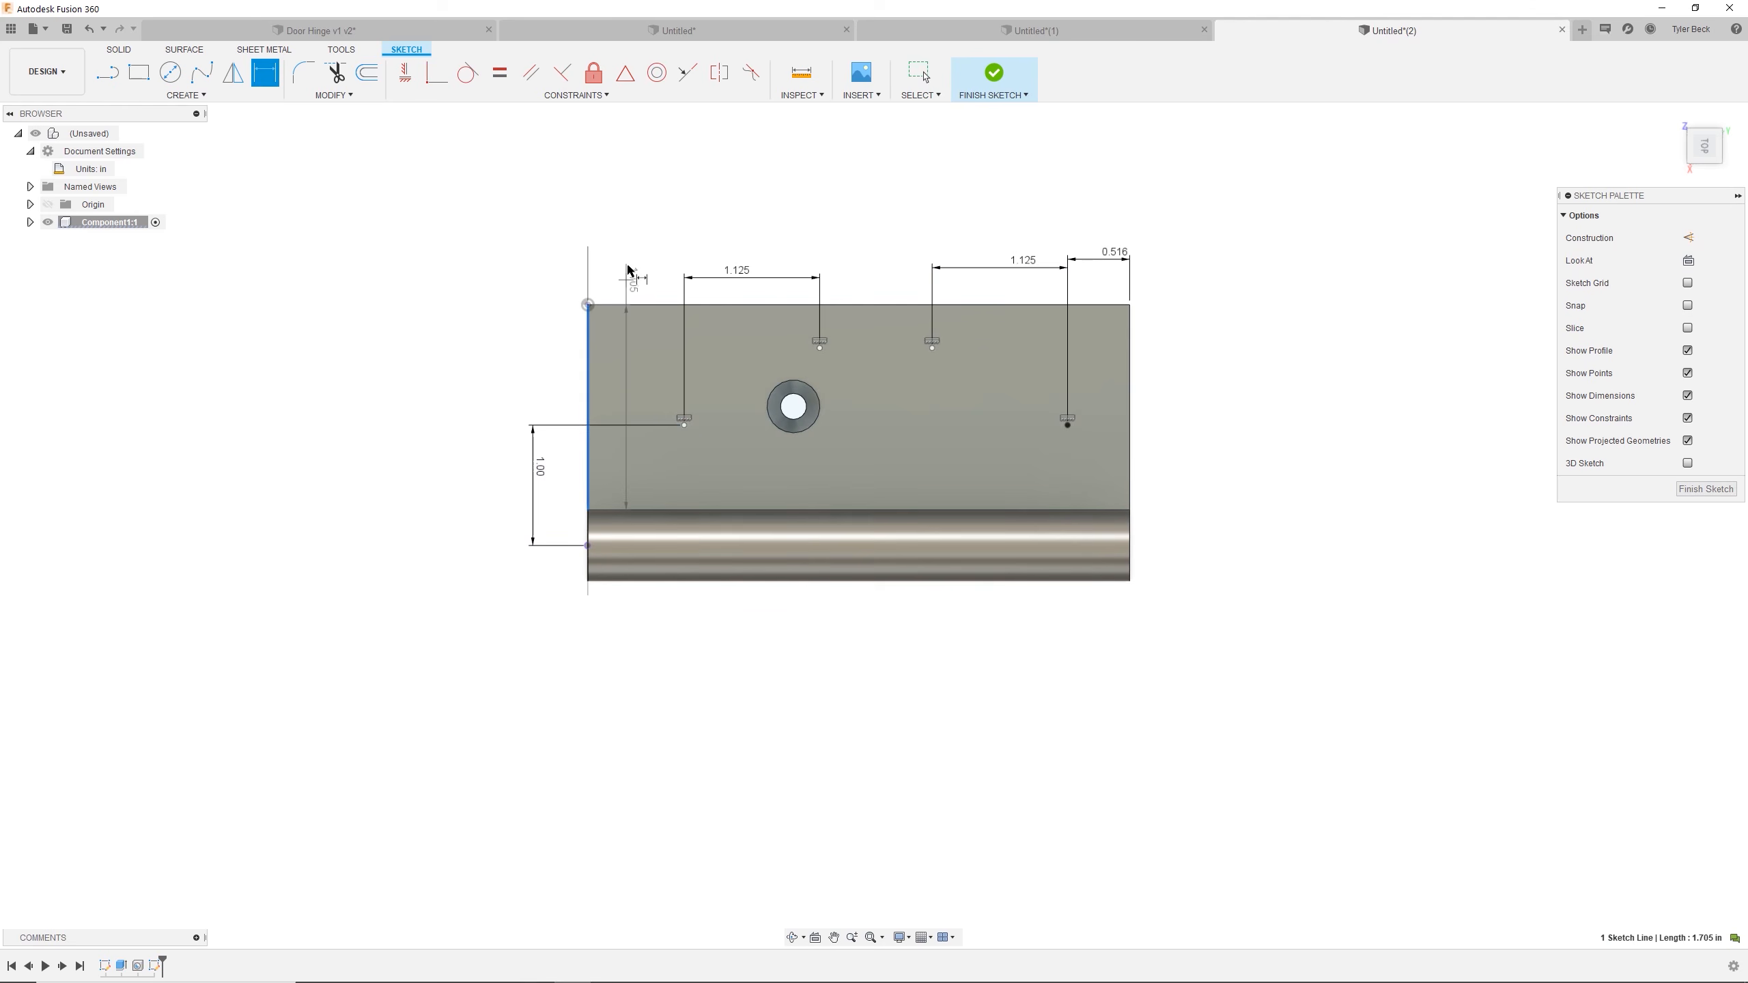
pyautogui.click(684, 425)
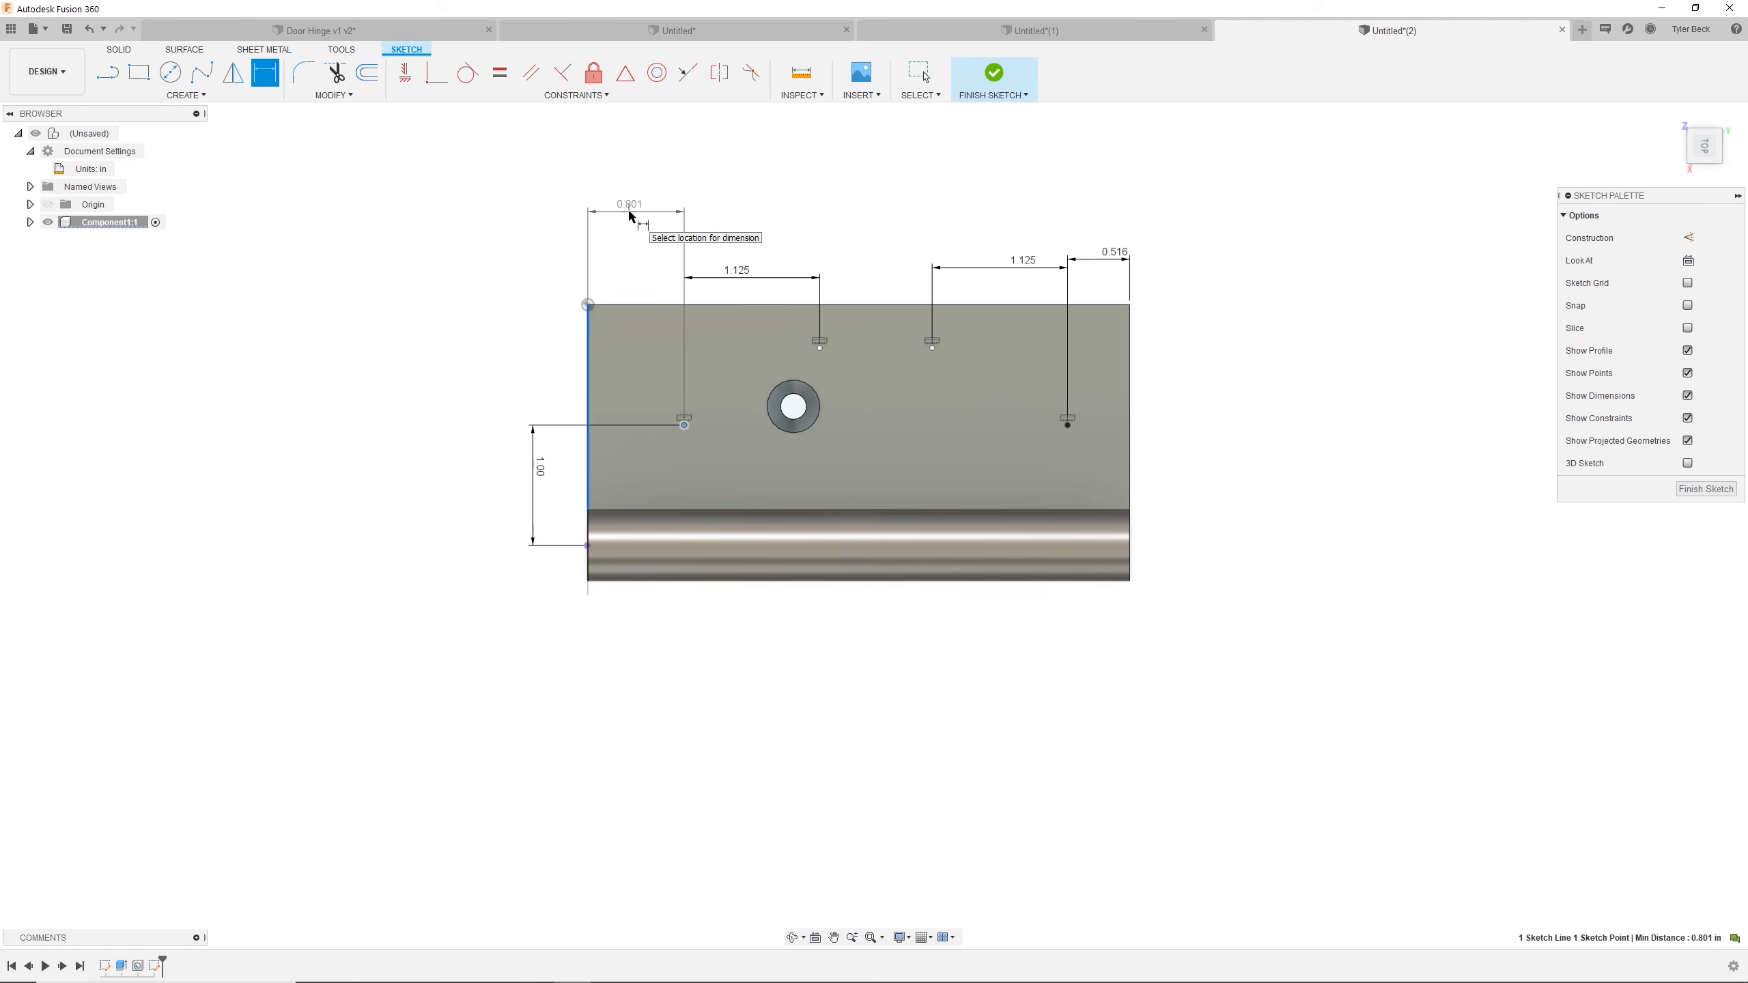
pyautogui.click(630, 216)
pyautogui.press('Return')
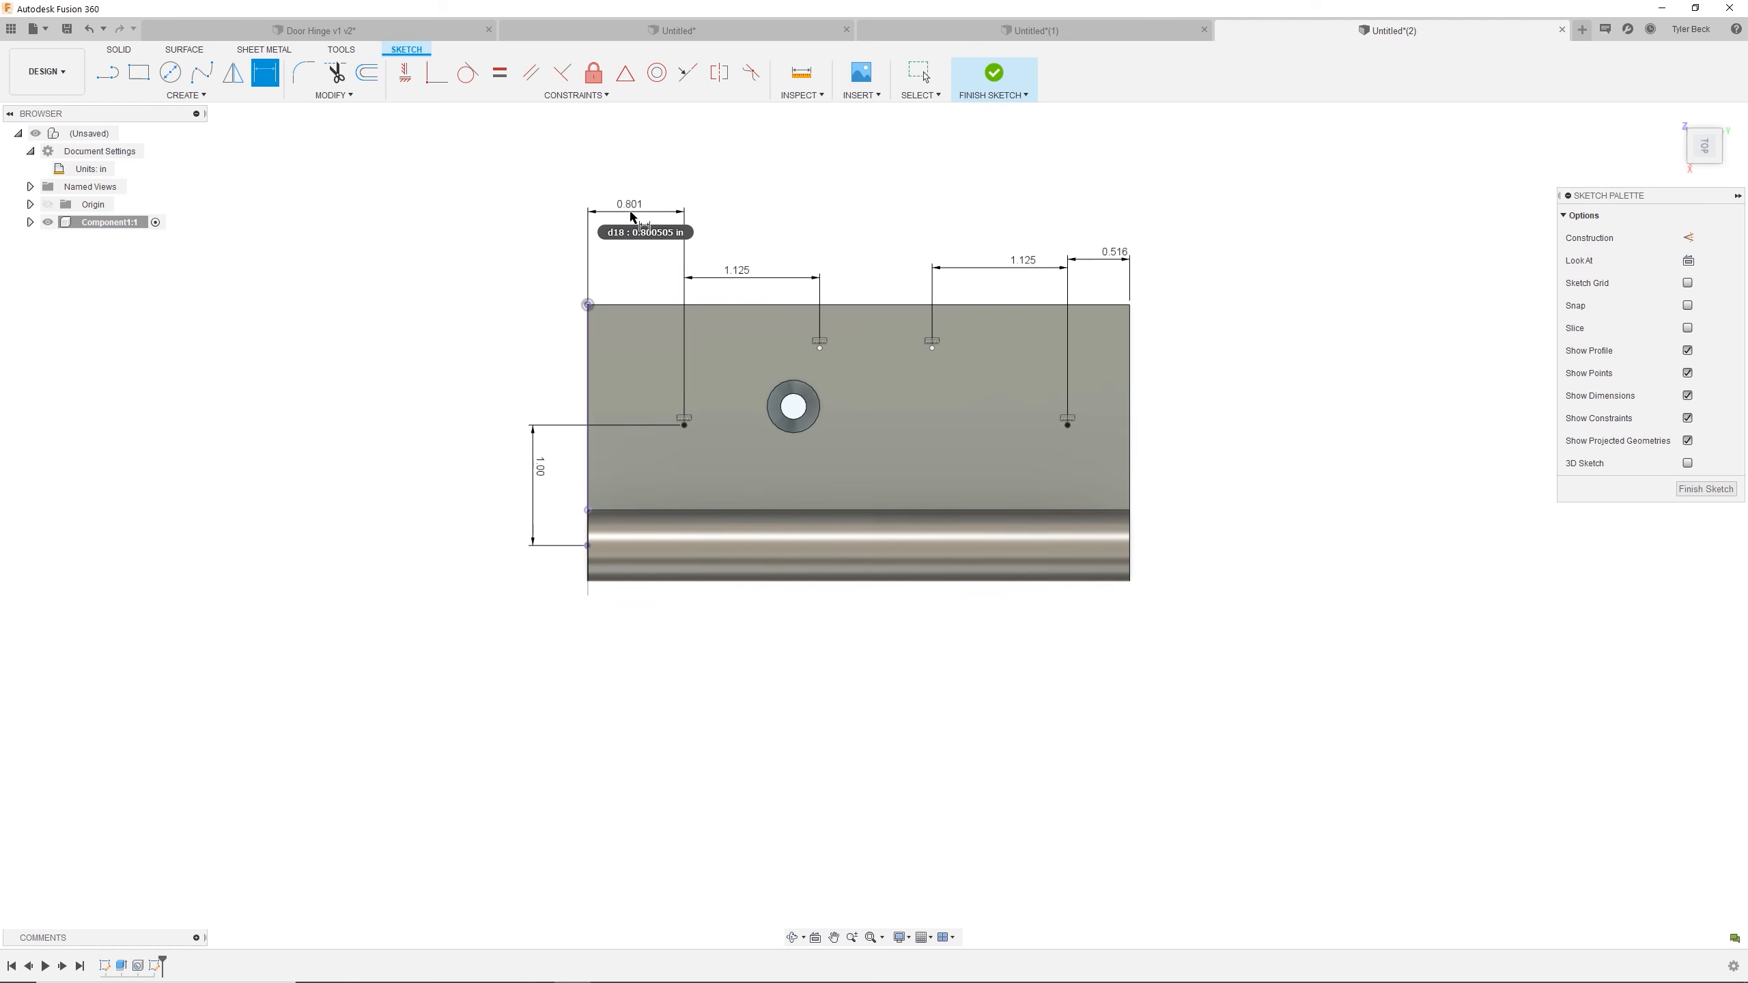
pyautogui.doubleClick(630, 217)
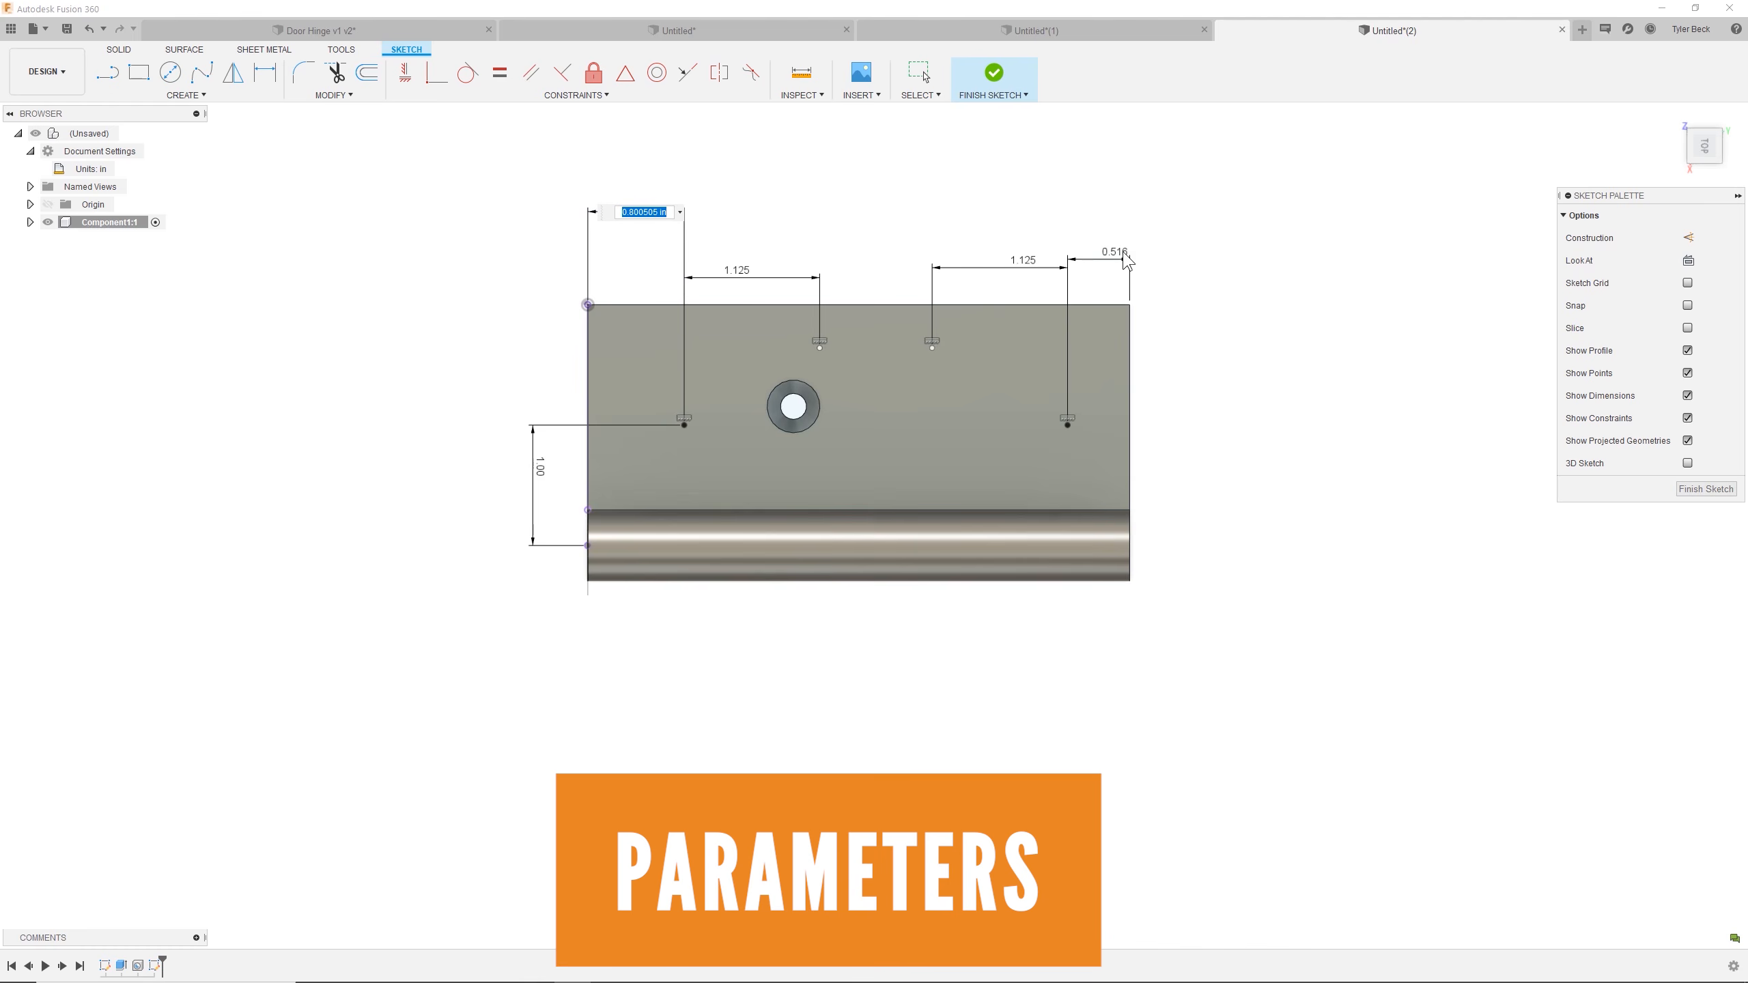
pyautogui.write('d17')
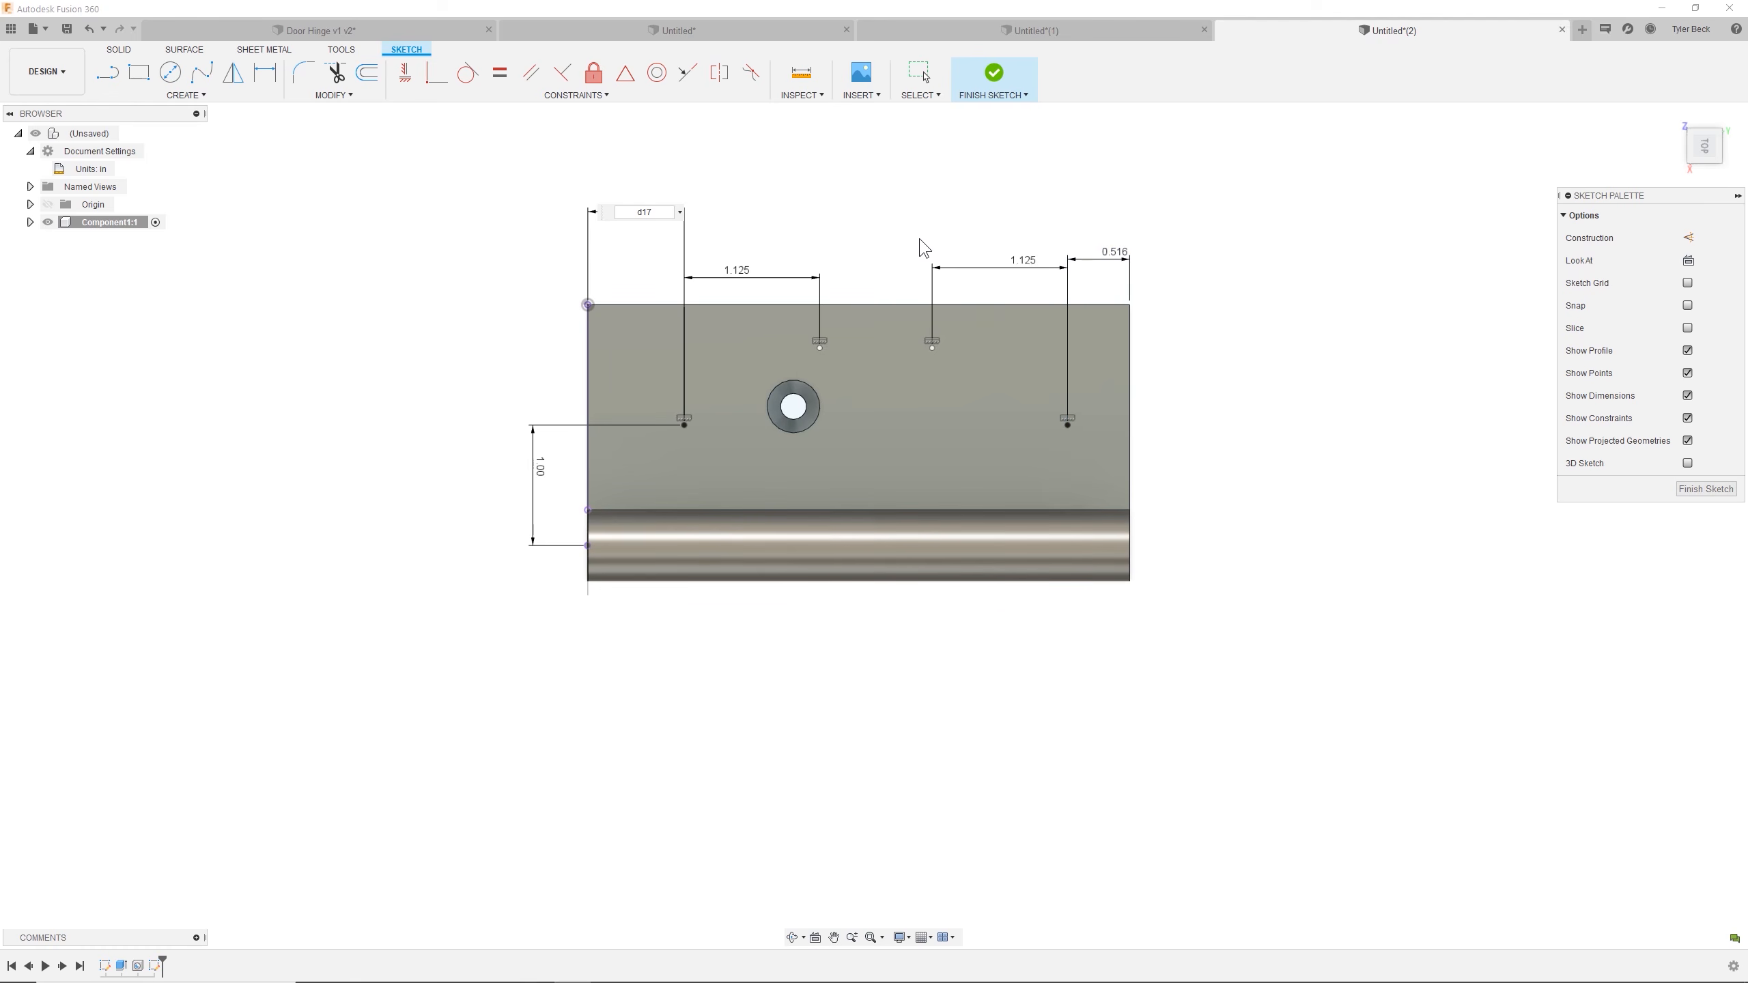
pyautogui.press('Return')
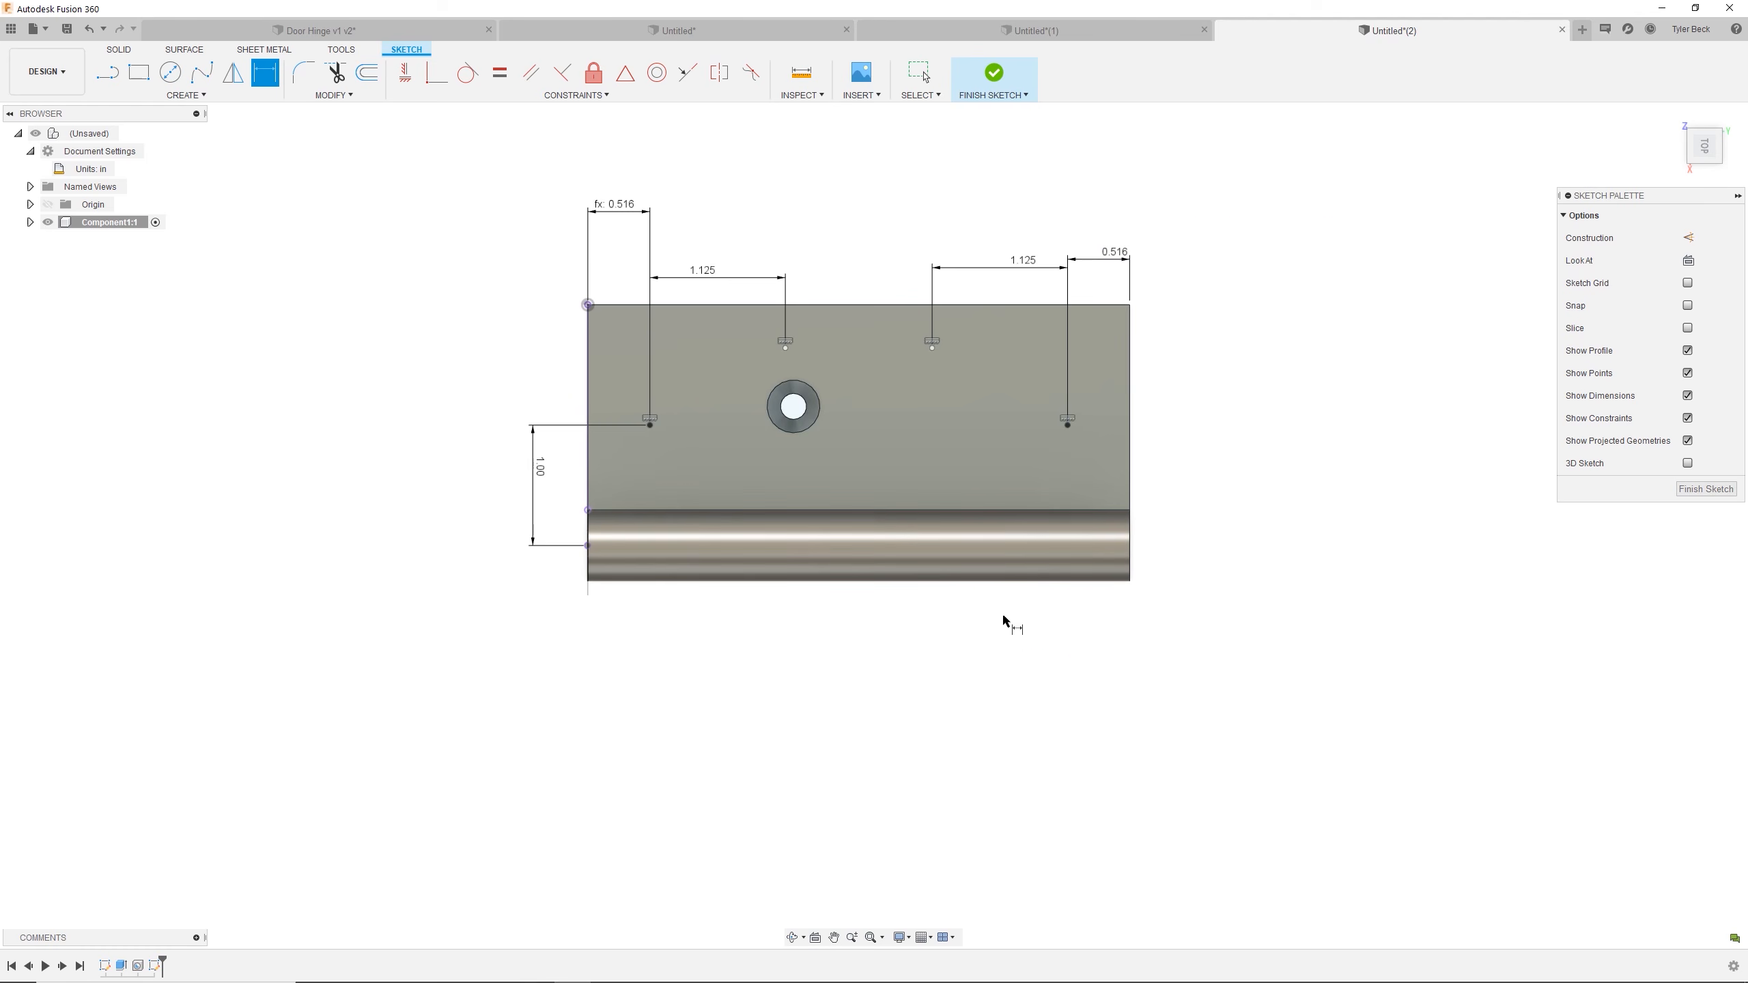
pyautogui.press('Escape')
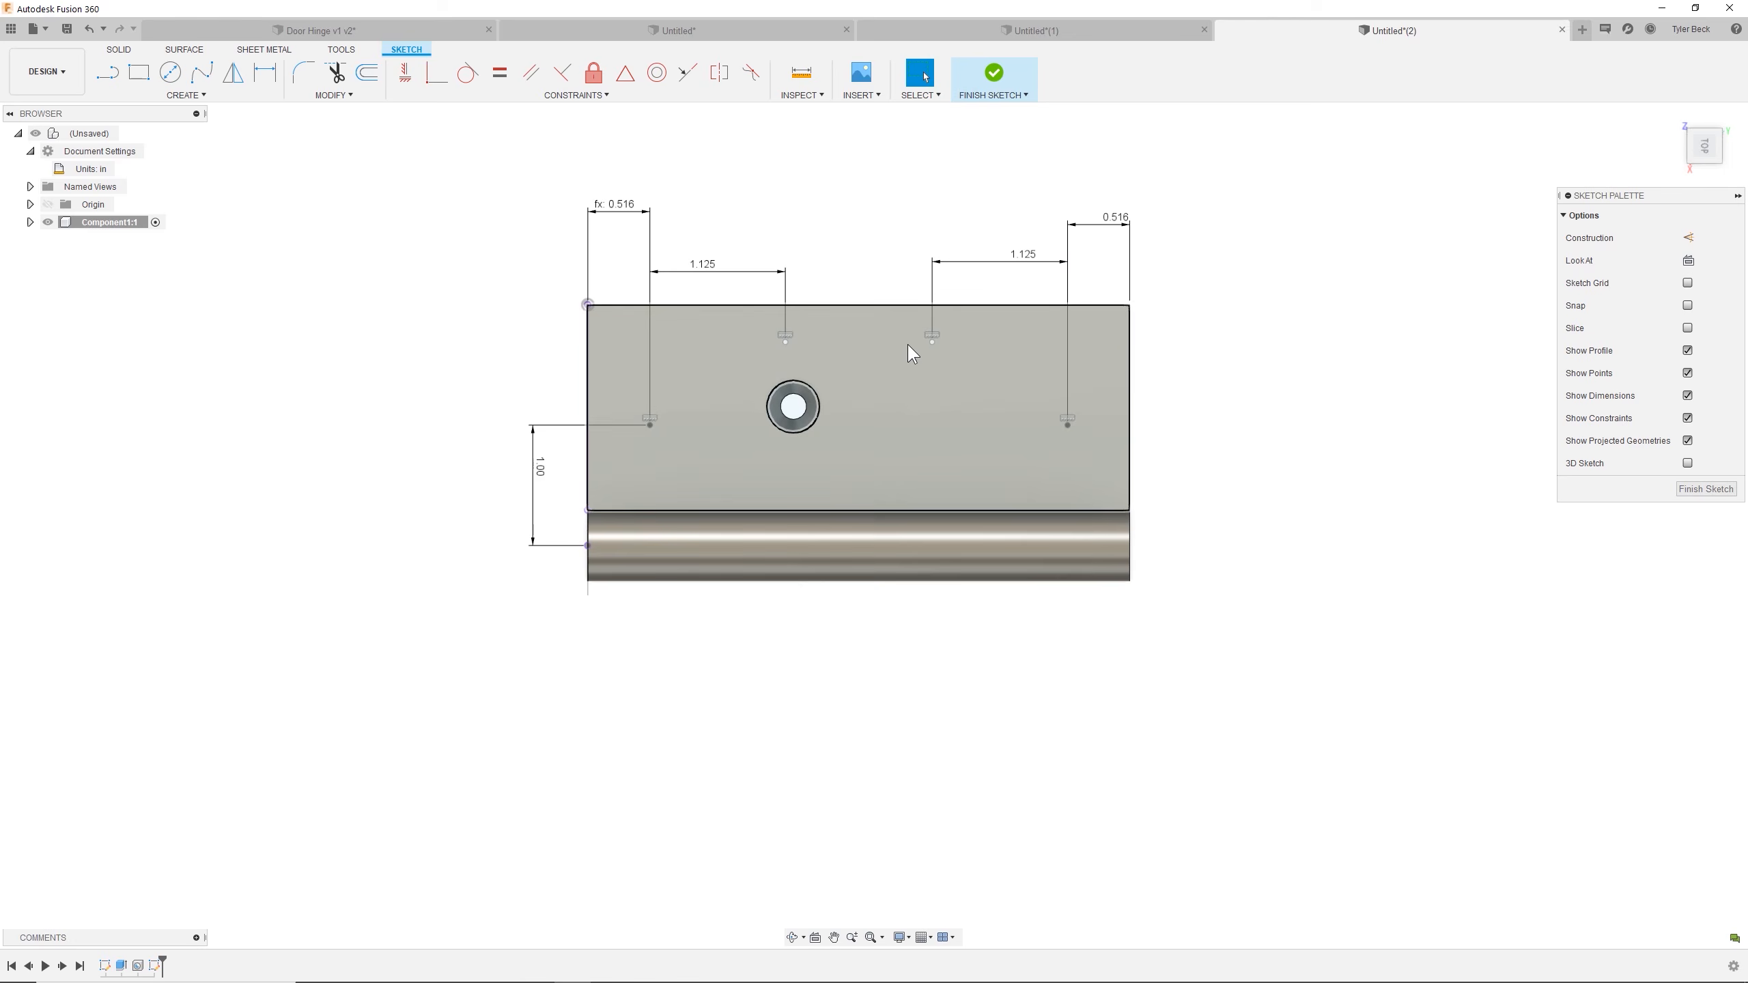
# Dimension the row of inner points 1 5/8 in from the knuckle's centre point and finish the sketch.
pyautogui.moveTo(931, 346); pyautogui.dragTo(931, 344)
pyautogui.press('d')
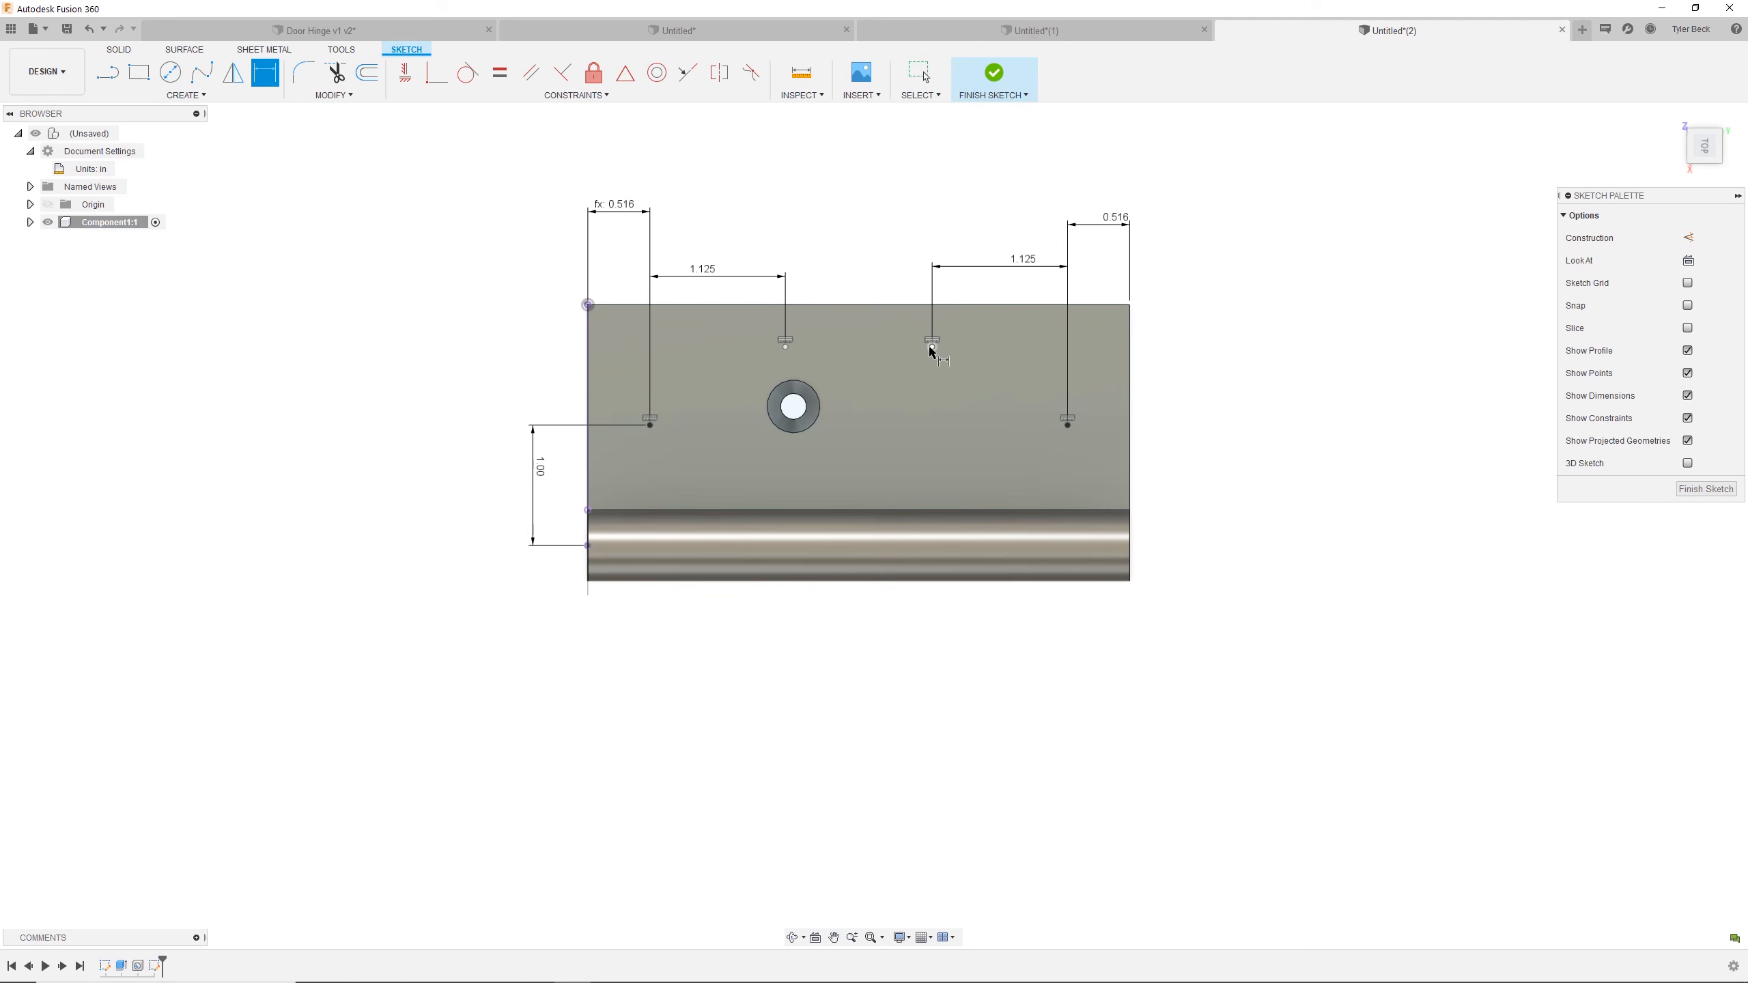
pyautogui.click(587, 545)
pyautogui.click(456, 395)
pyautogui.write('1')
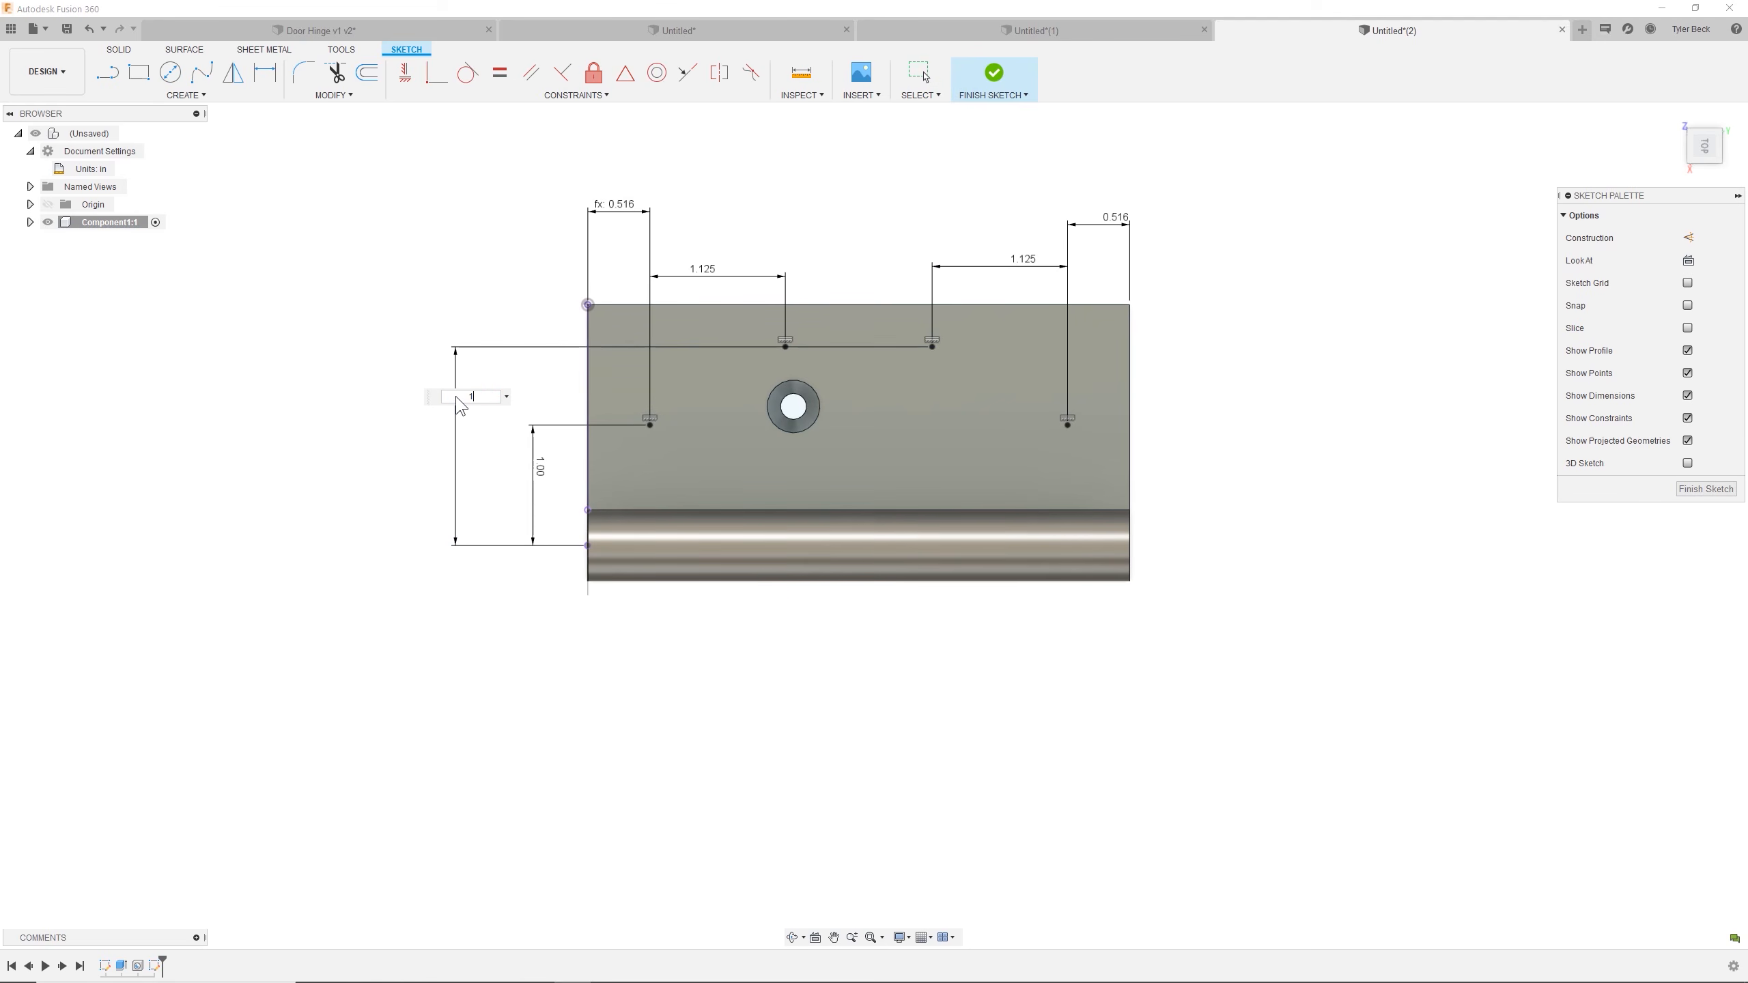
pyautogui.write('5 / 8')
pyautogui.press('Return')
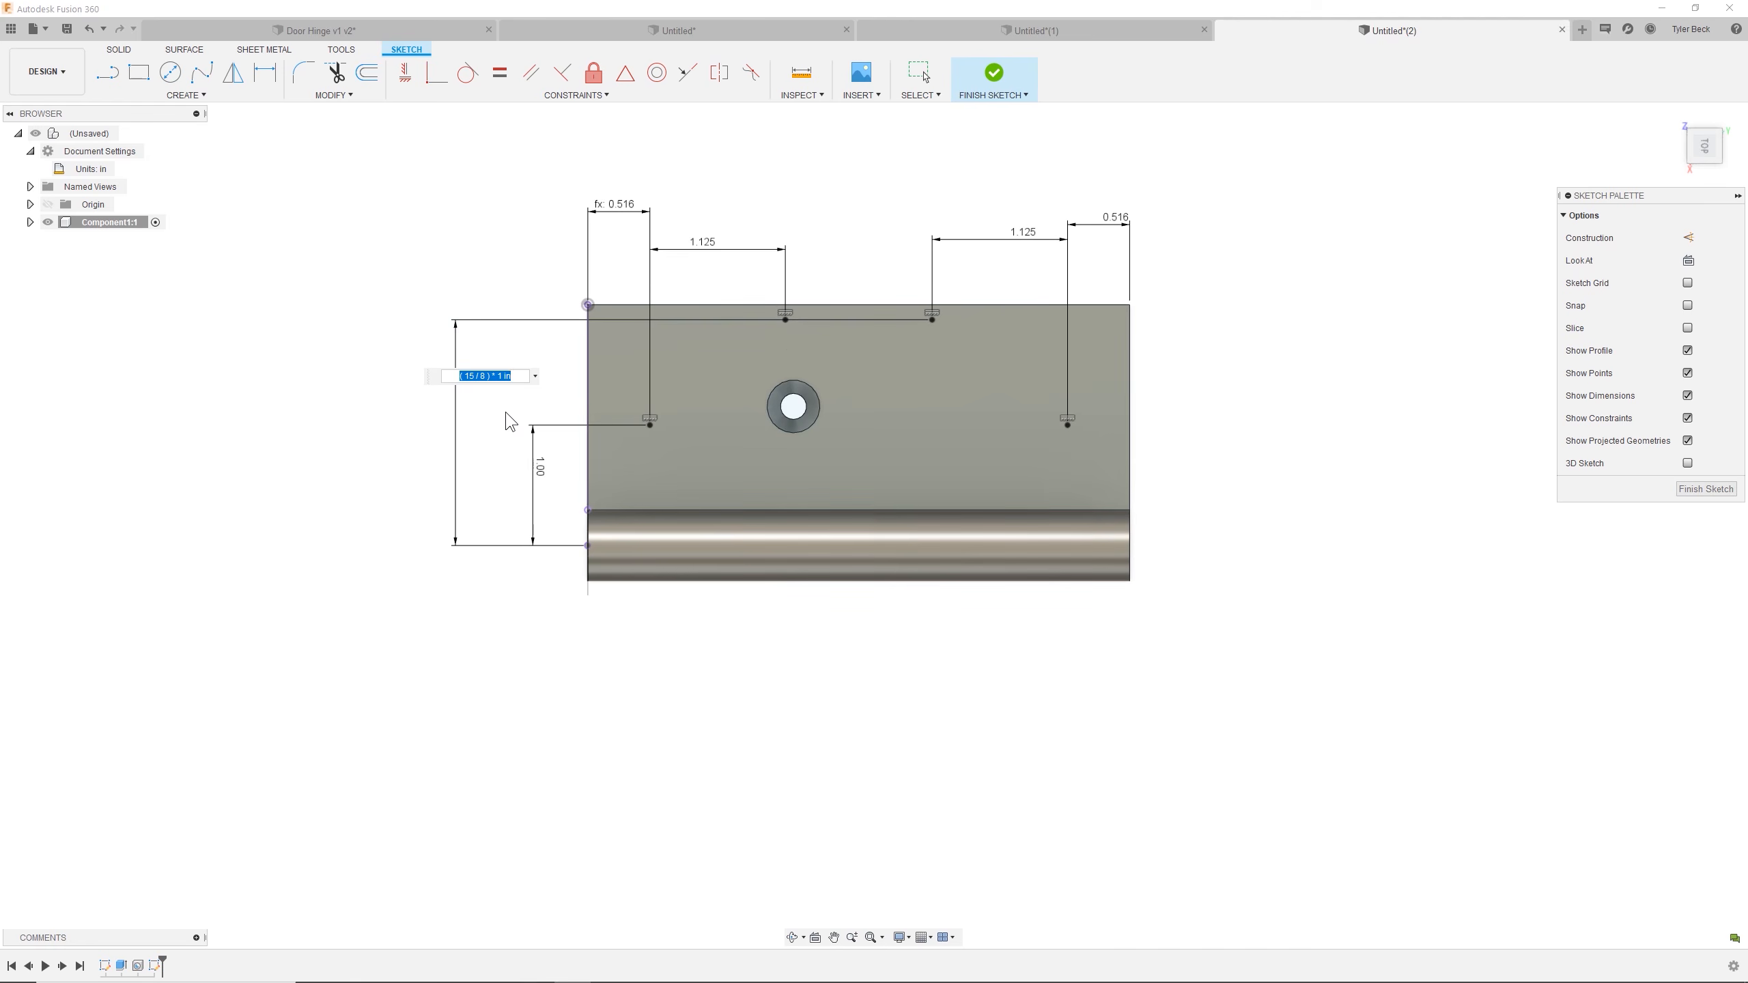
pyautogui.write('1 5/8')
pyautogui.press('Return')
pyautogui.press('Escape')
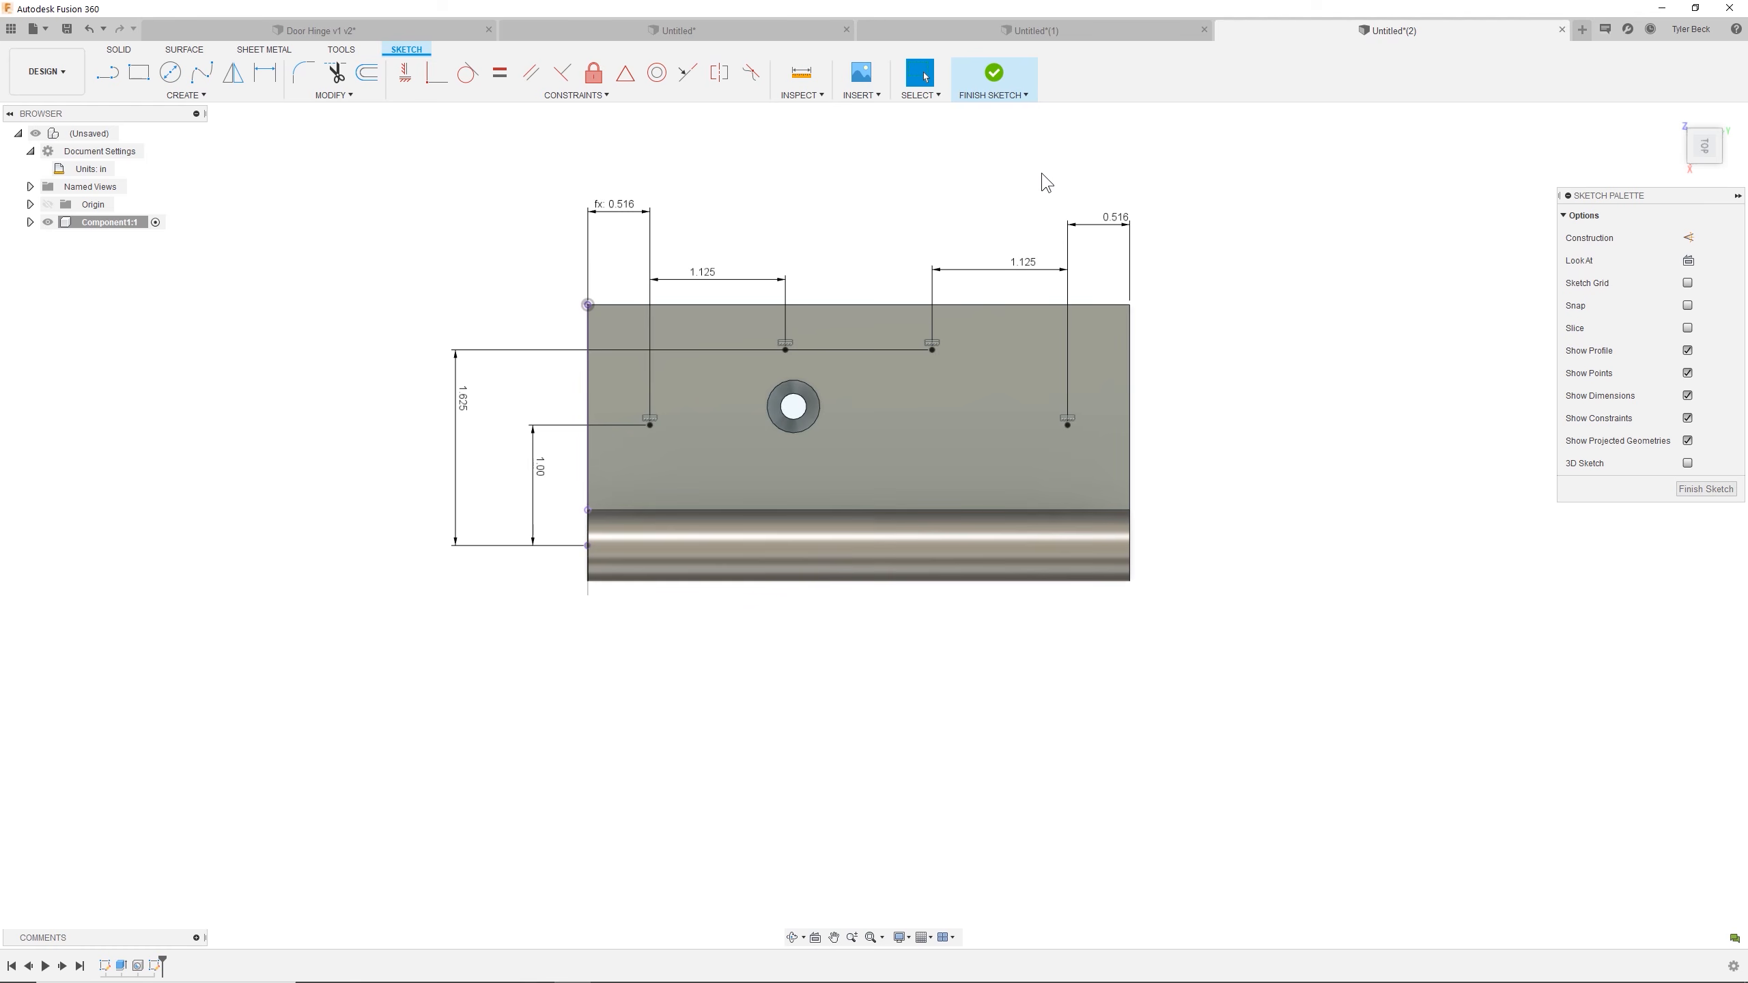
pyautogui.click(995, 81)
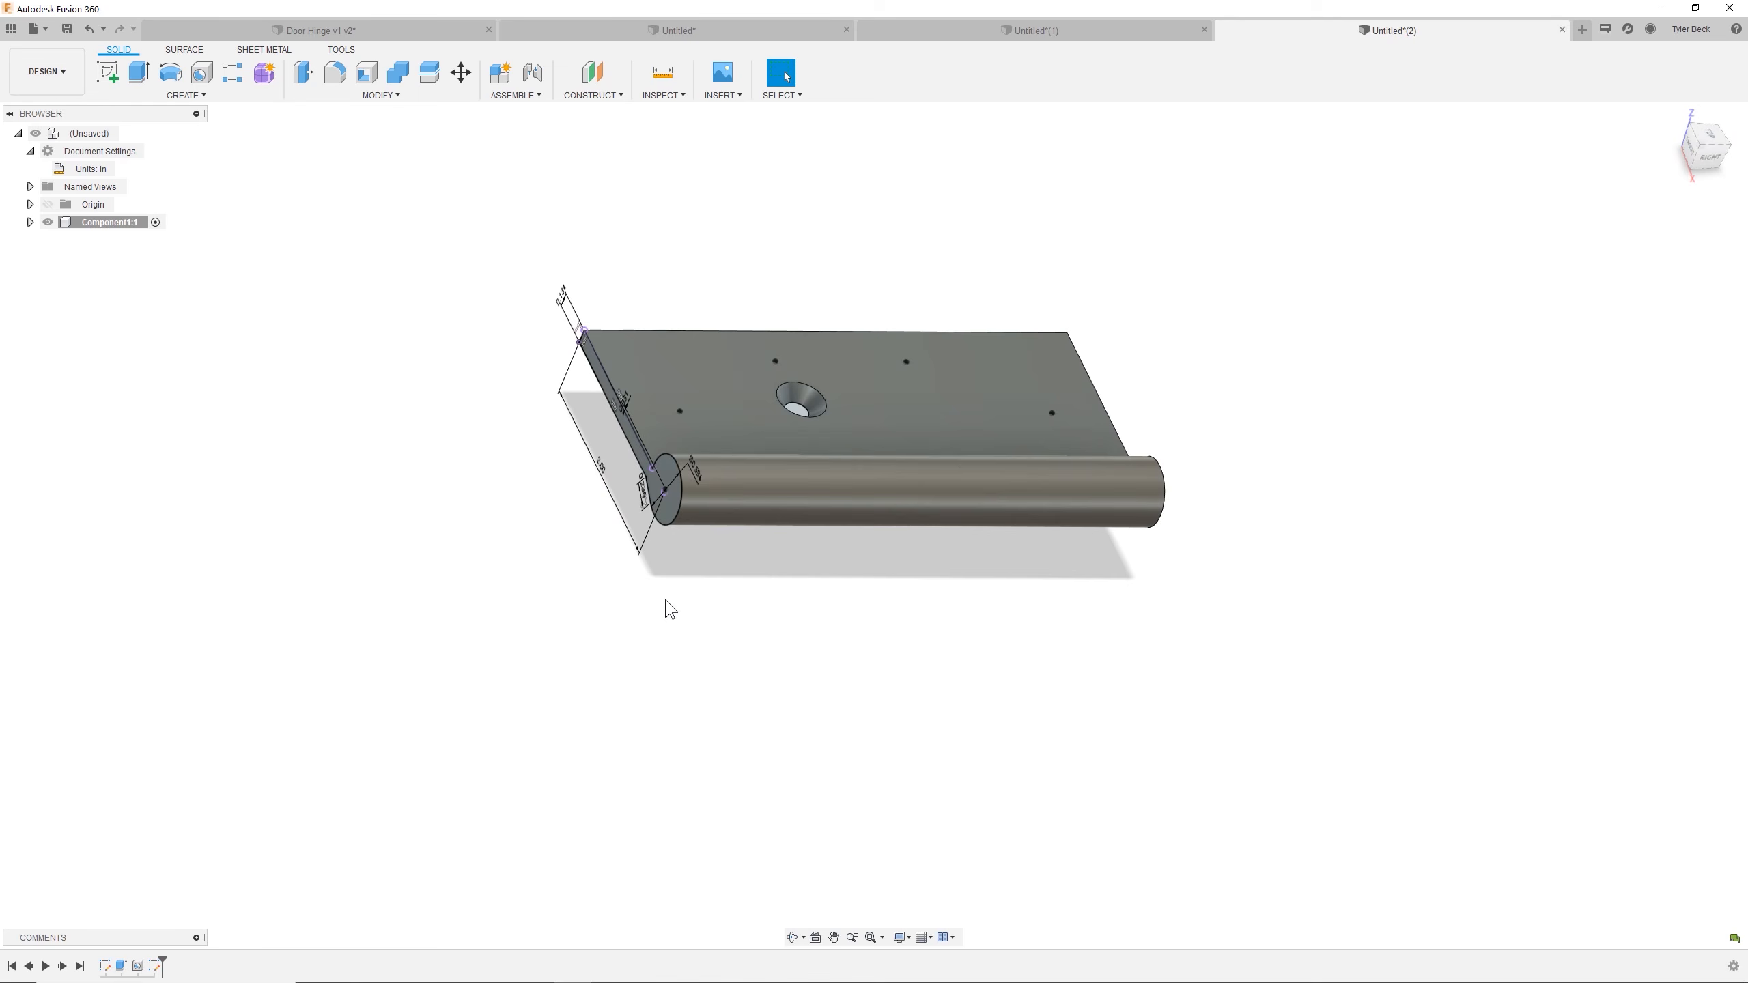
pyautogui.rightClick(137, 966)
pyautogui.click(172, 836)
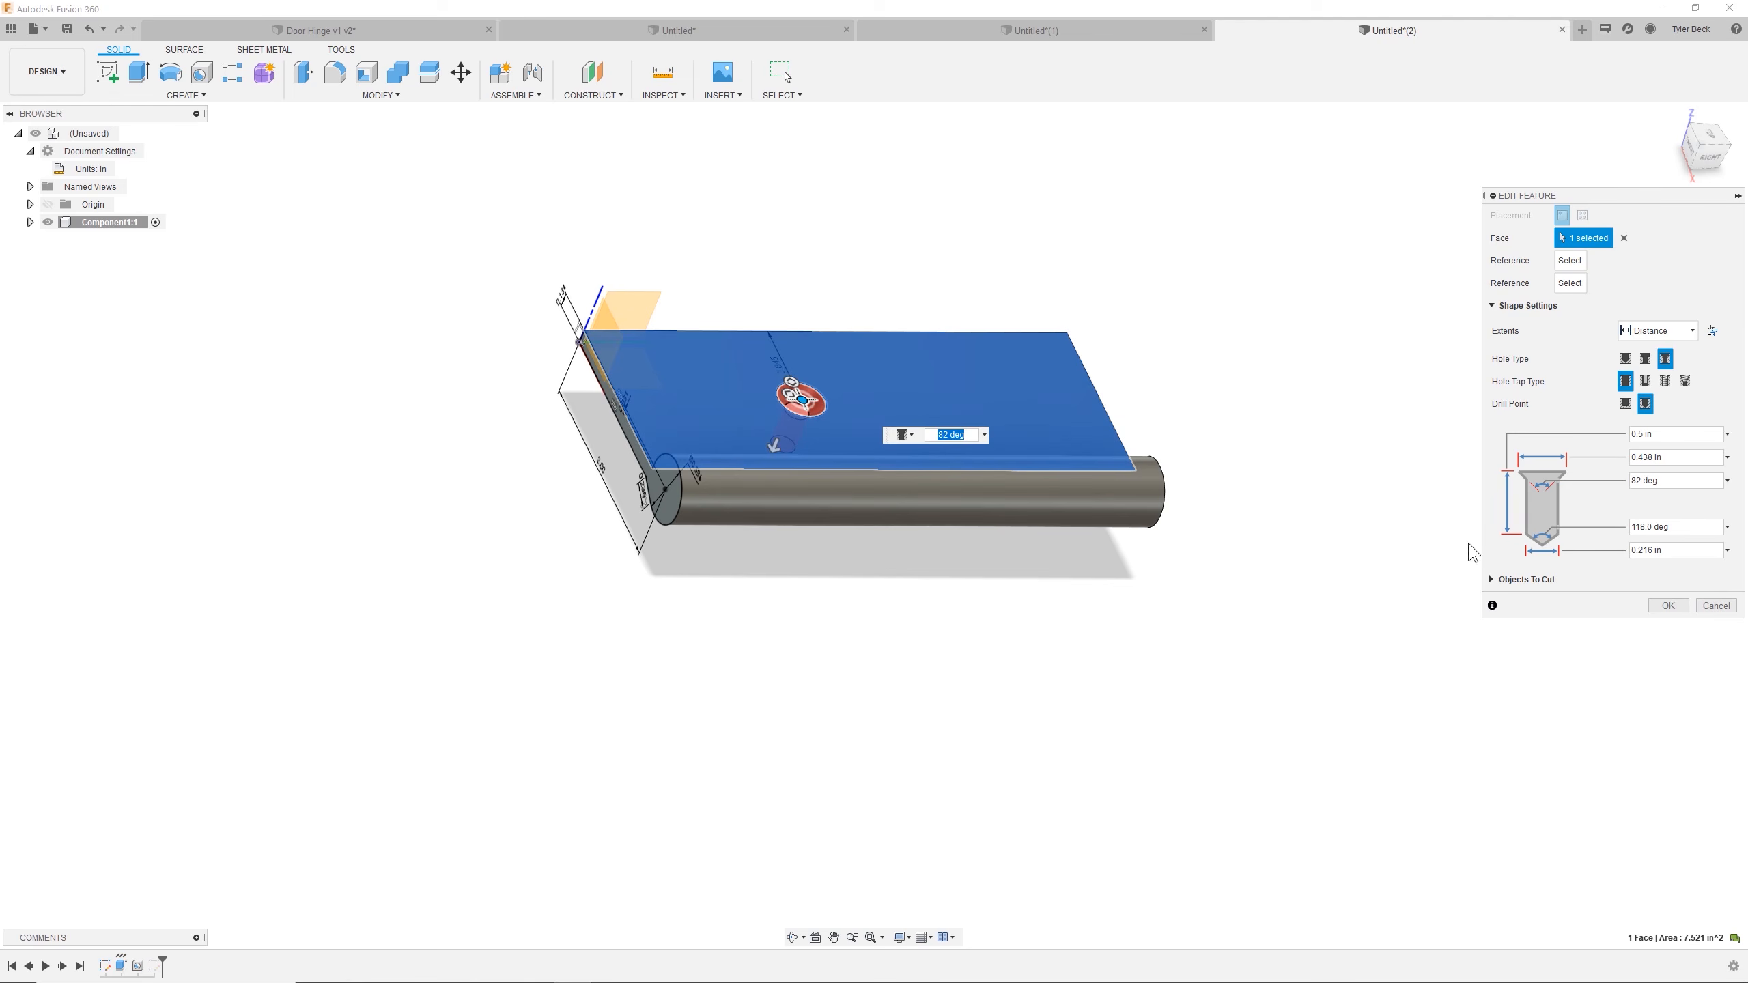
pyautogui.click(1666, 603)
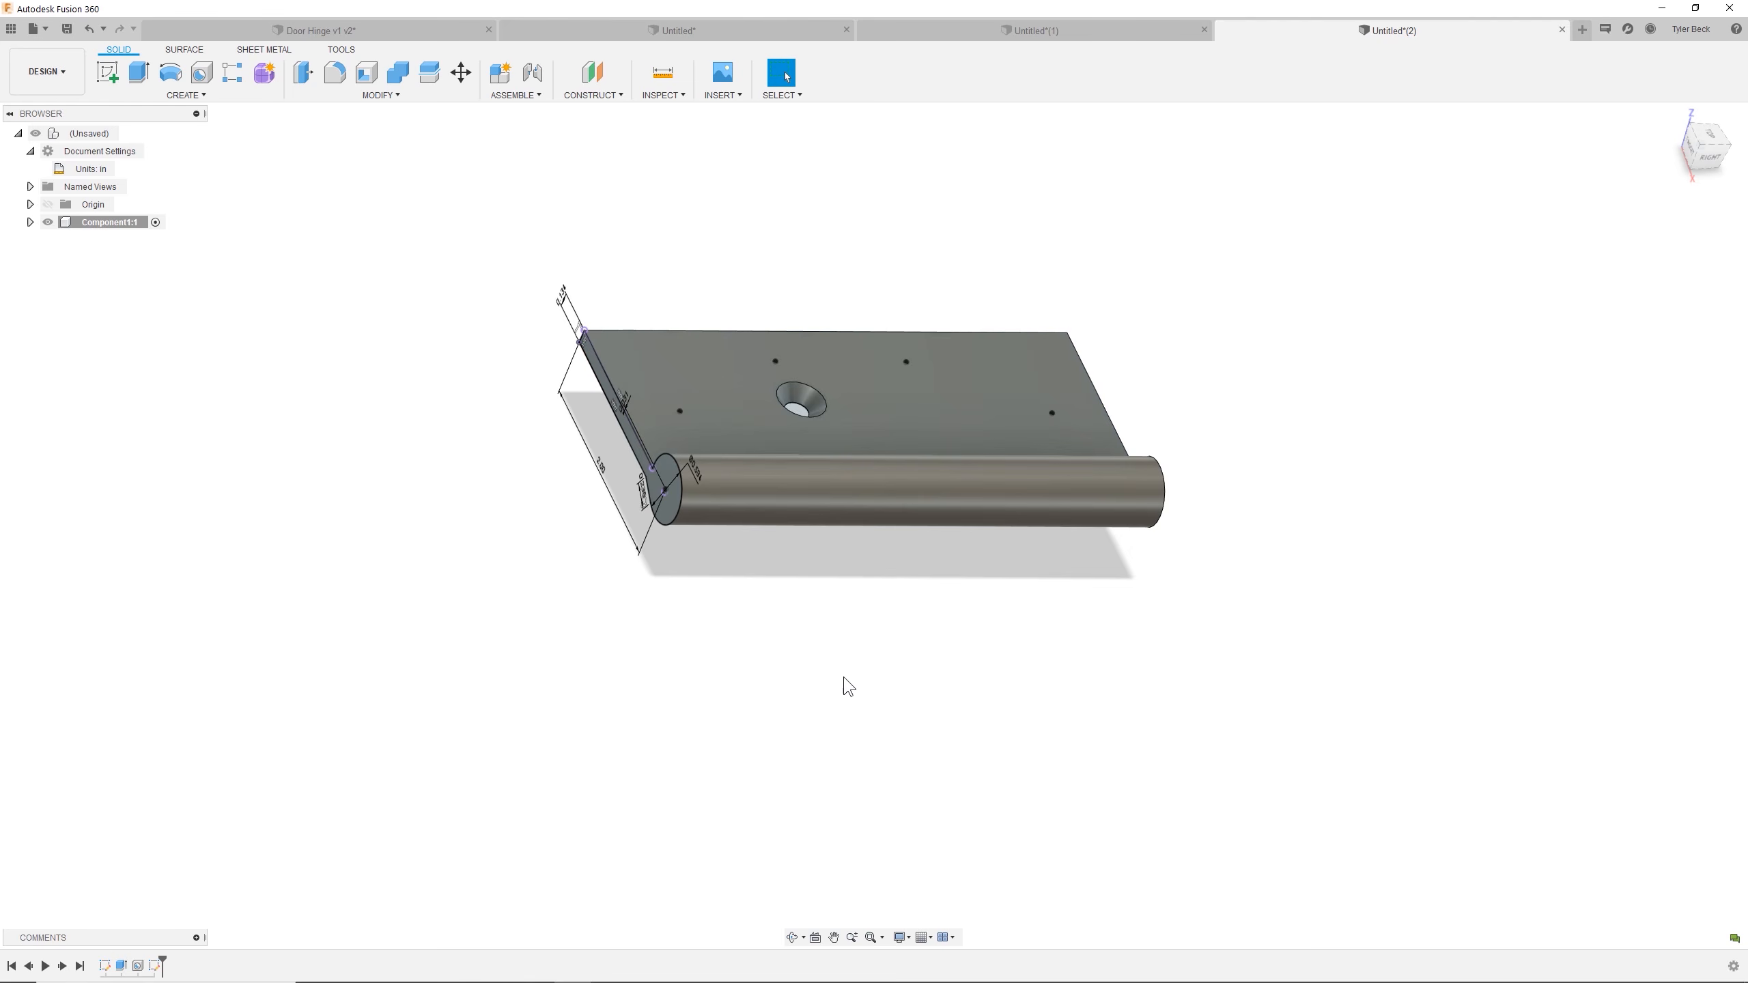
# Move the countersunk hole feature after the point sketch in the model's timeline.
pyautogui.keyDown('shift'); pyautogui.moveTo(837, 688); pyautogui.dragTo(764, 707, button='middle'); pyautogui.keyUp('shift')
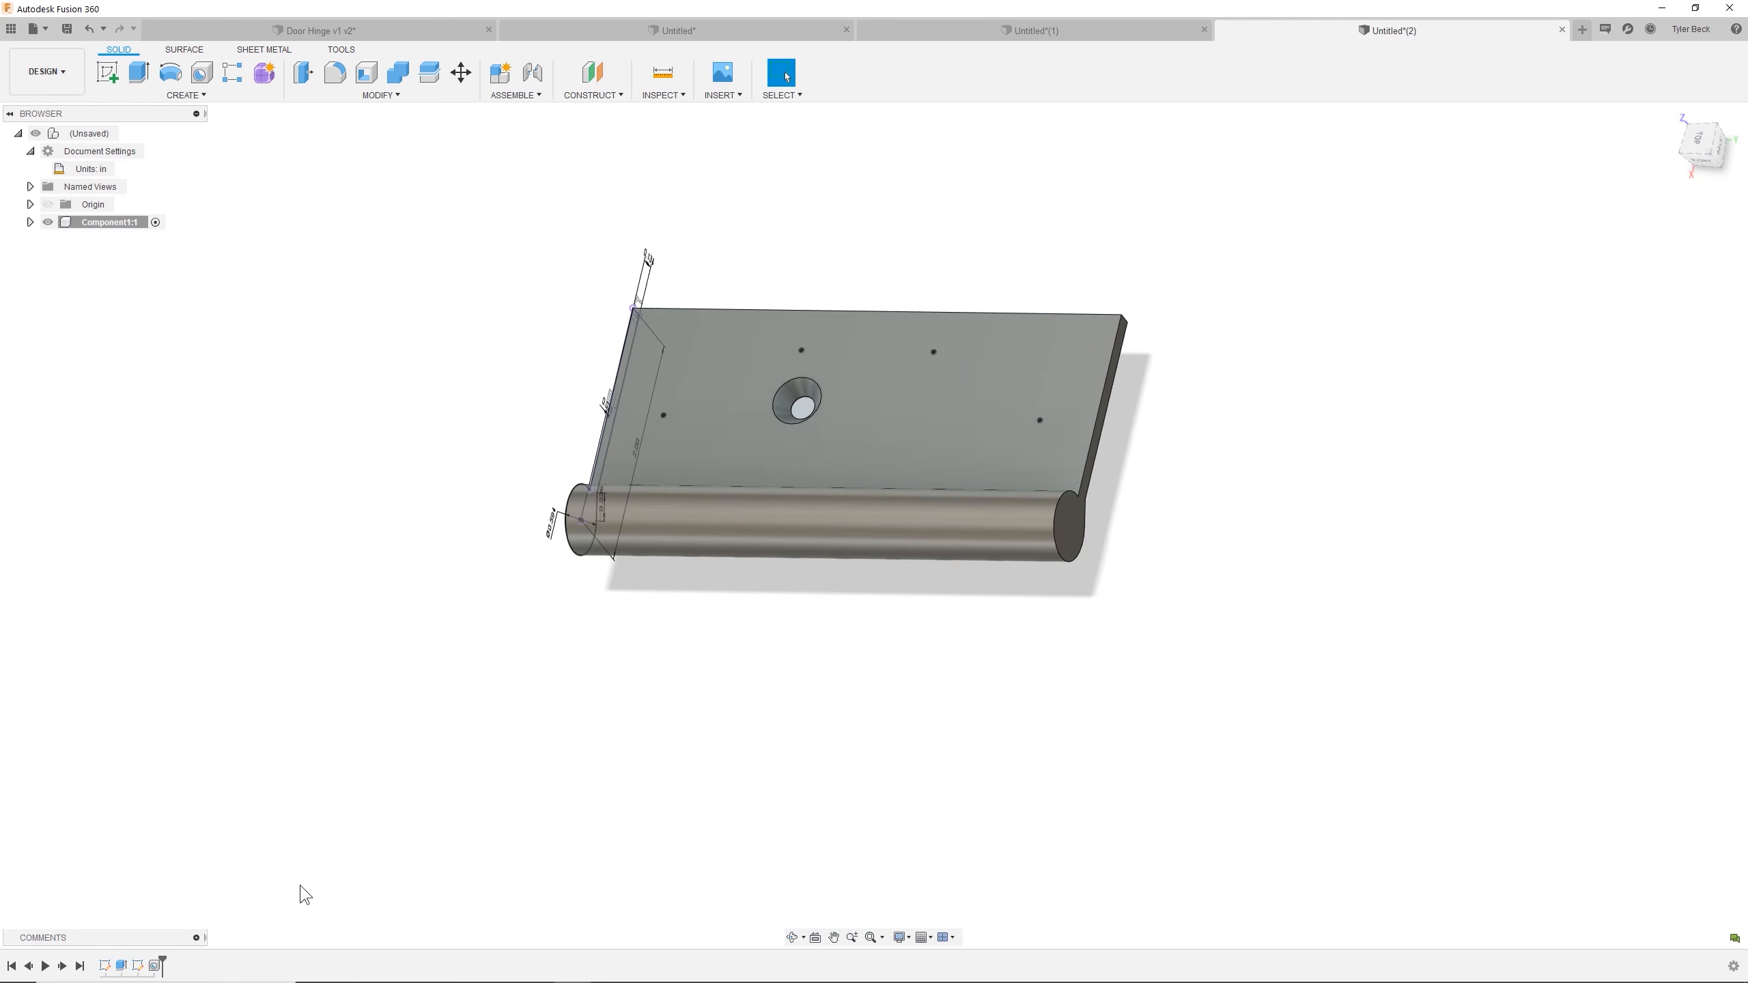
pyautogui.rightClick(156, 965)
pyautogui.click(474, 814)
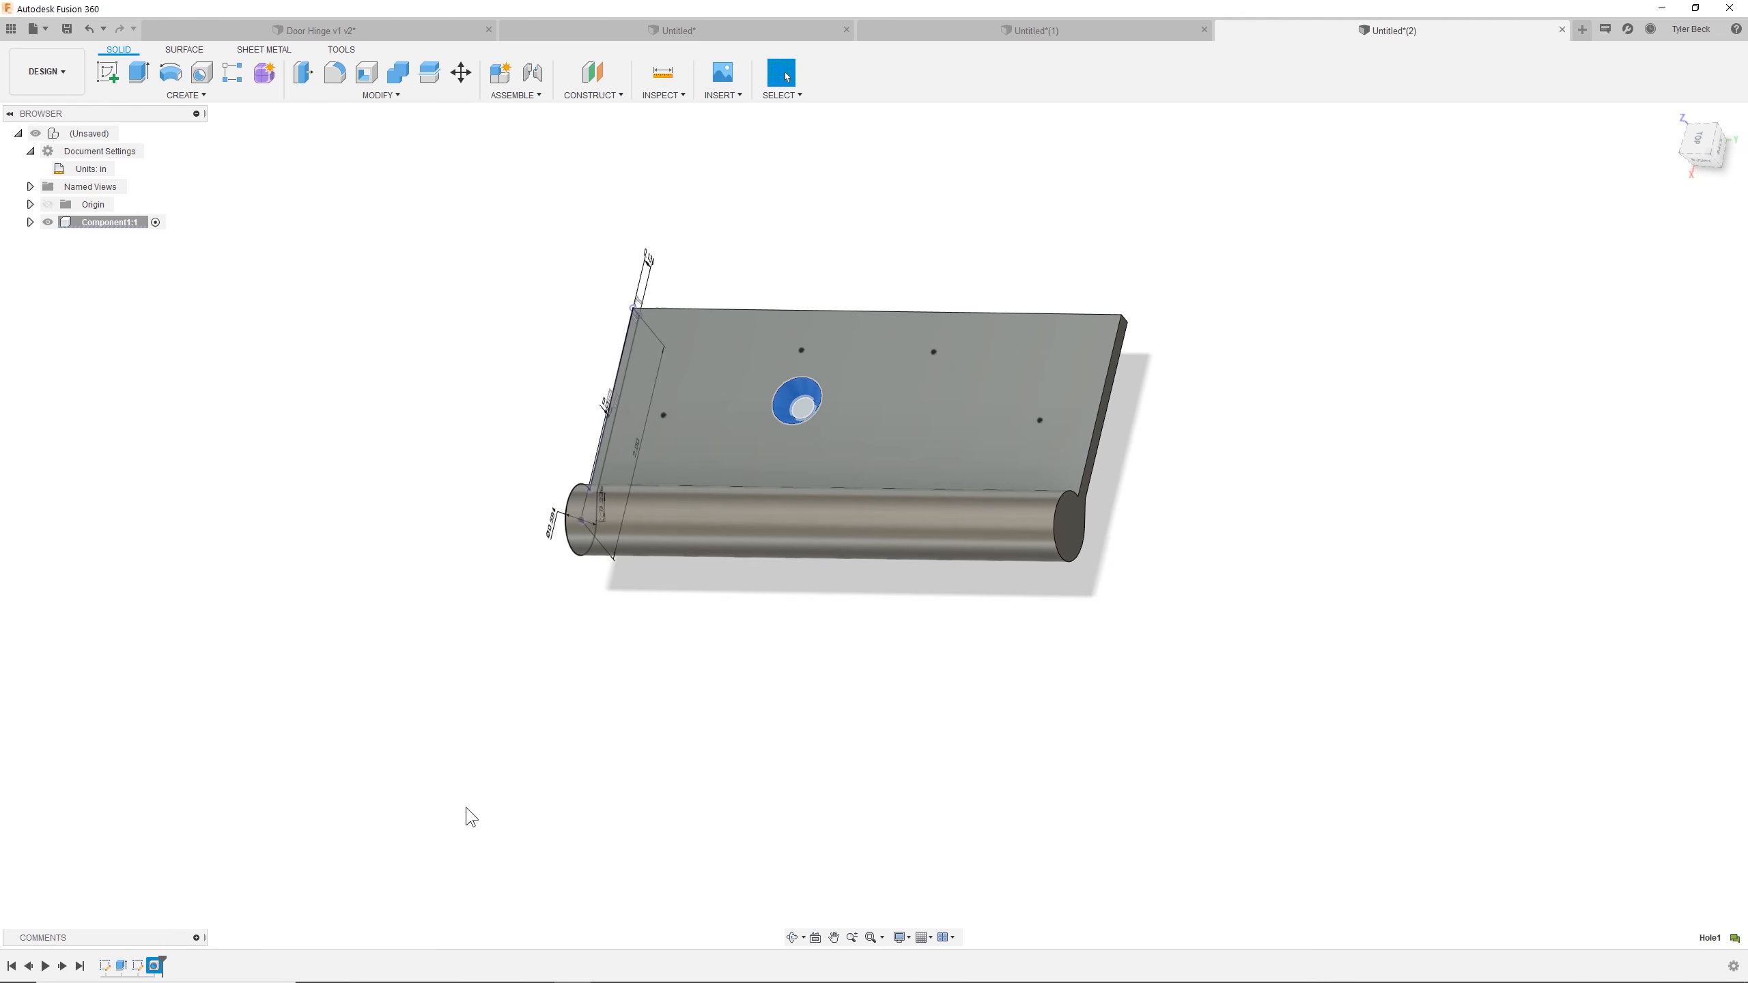
pyautogui.rightClick(156, 966)
pyautogui.click(203, 840)
pyautogui.press('Escape')
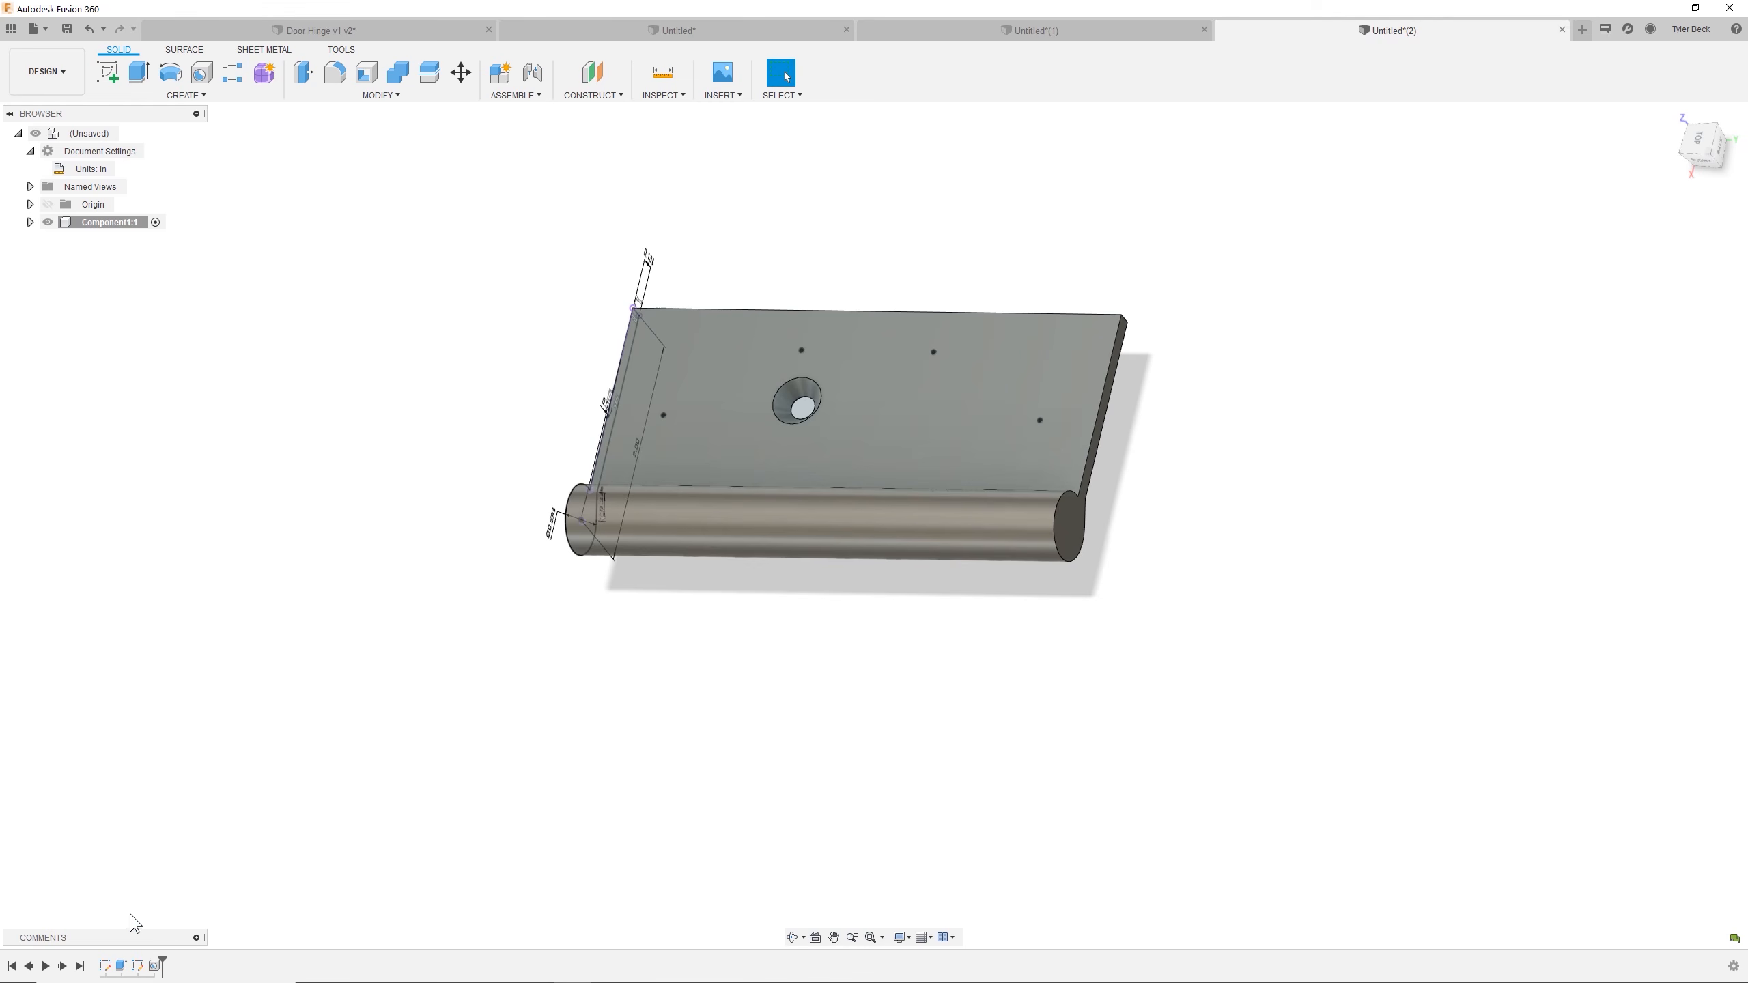
# Try to relocate the existing countersunk hole onto the left outer sketch point by replacing its placement selection.
pyautogui.rightClick(154, 966)
pyautogui.click(173, 834)
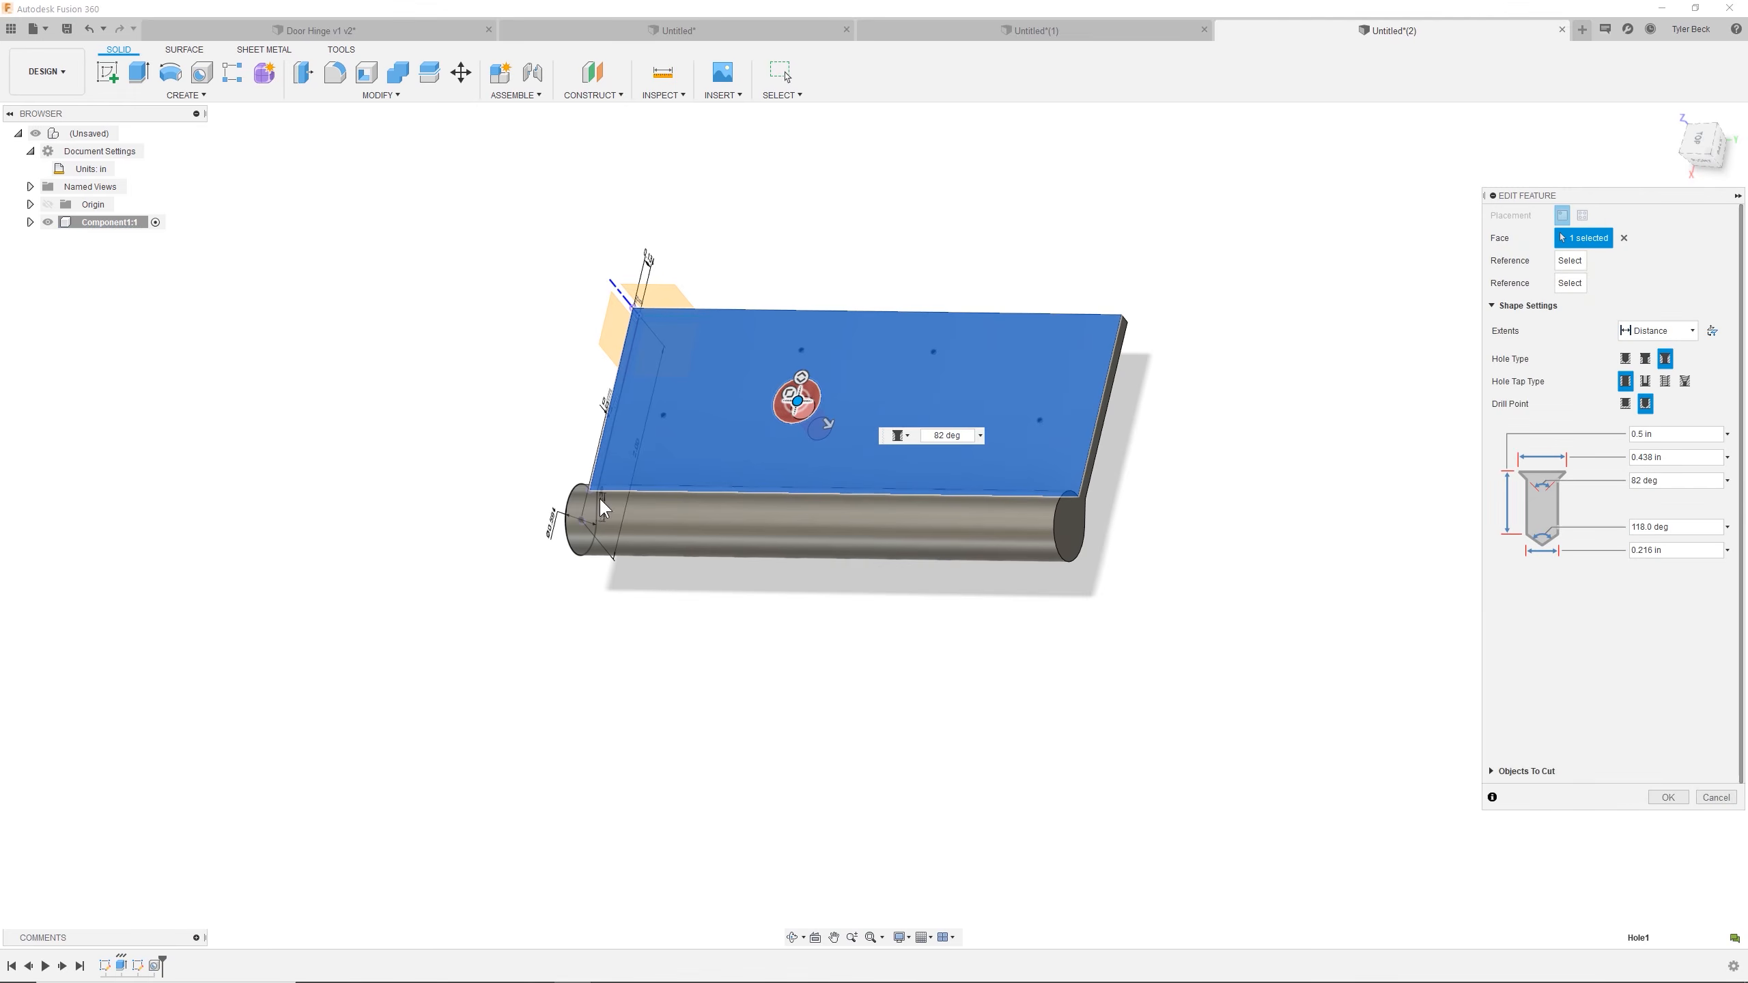
pyautogui.click(1623, 238)
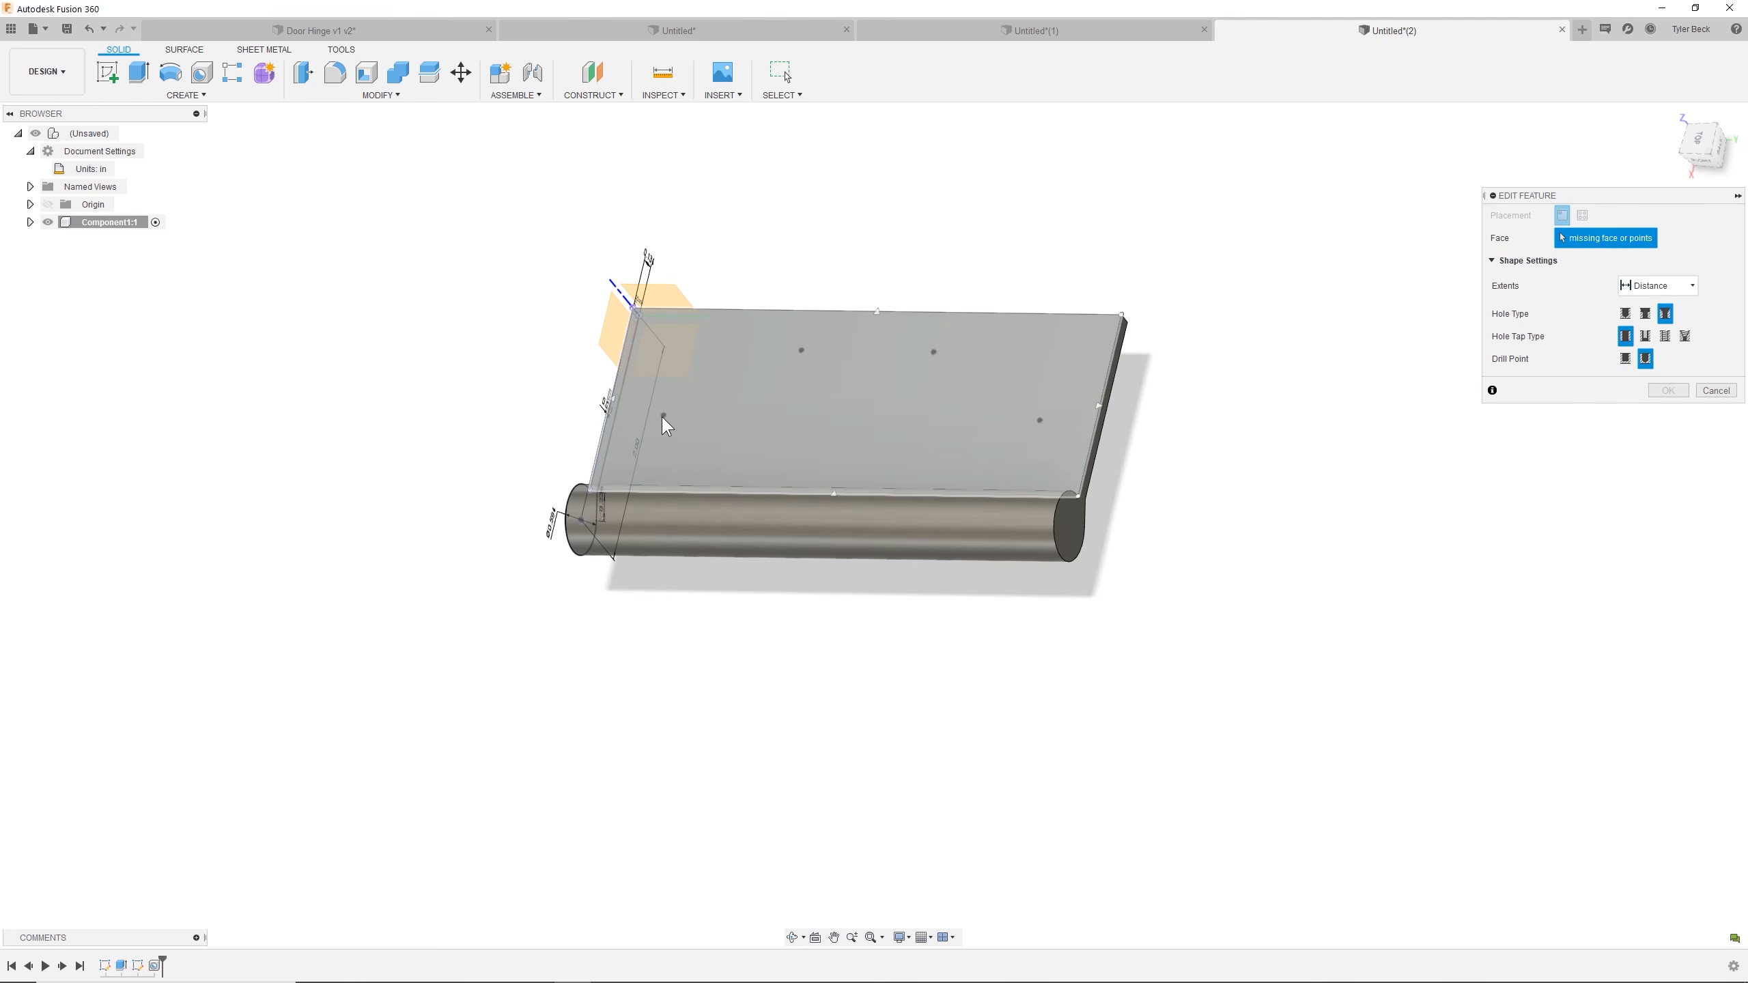
pyautogui.click(662, 417)
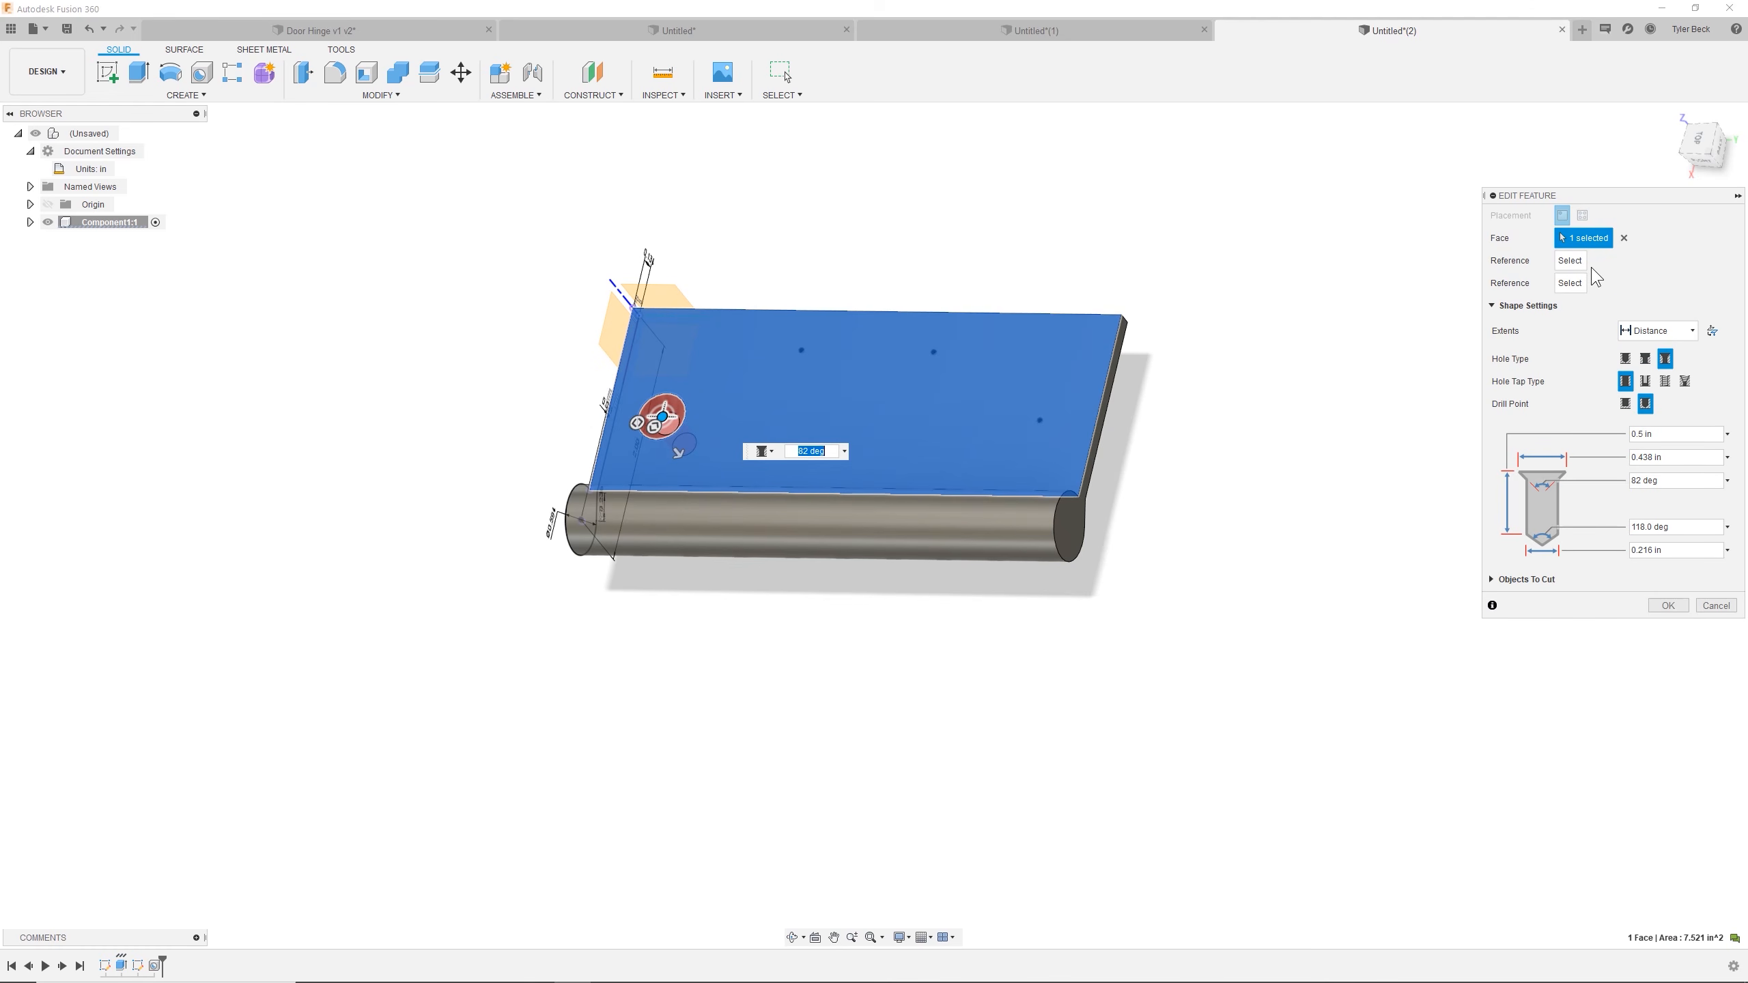
pyautogui.press('Return')
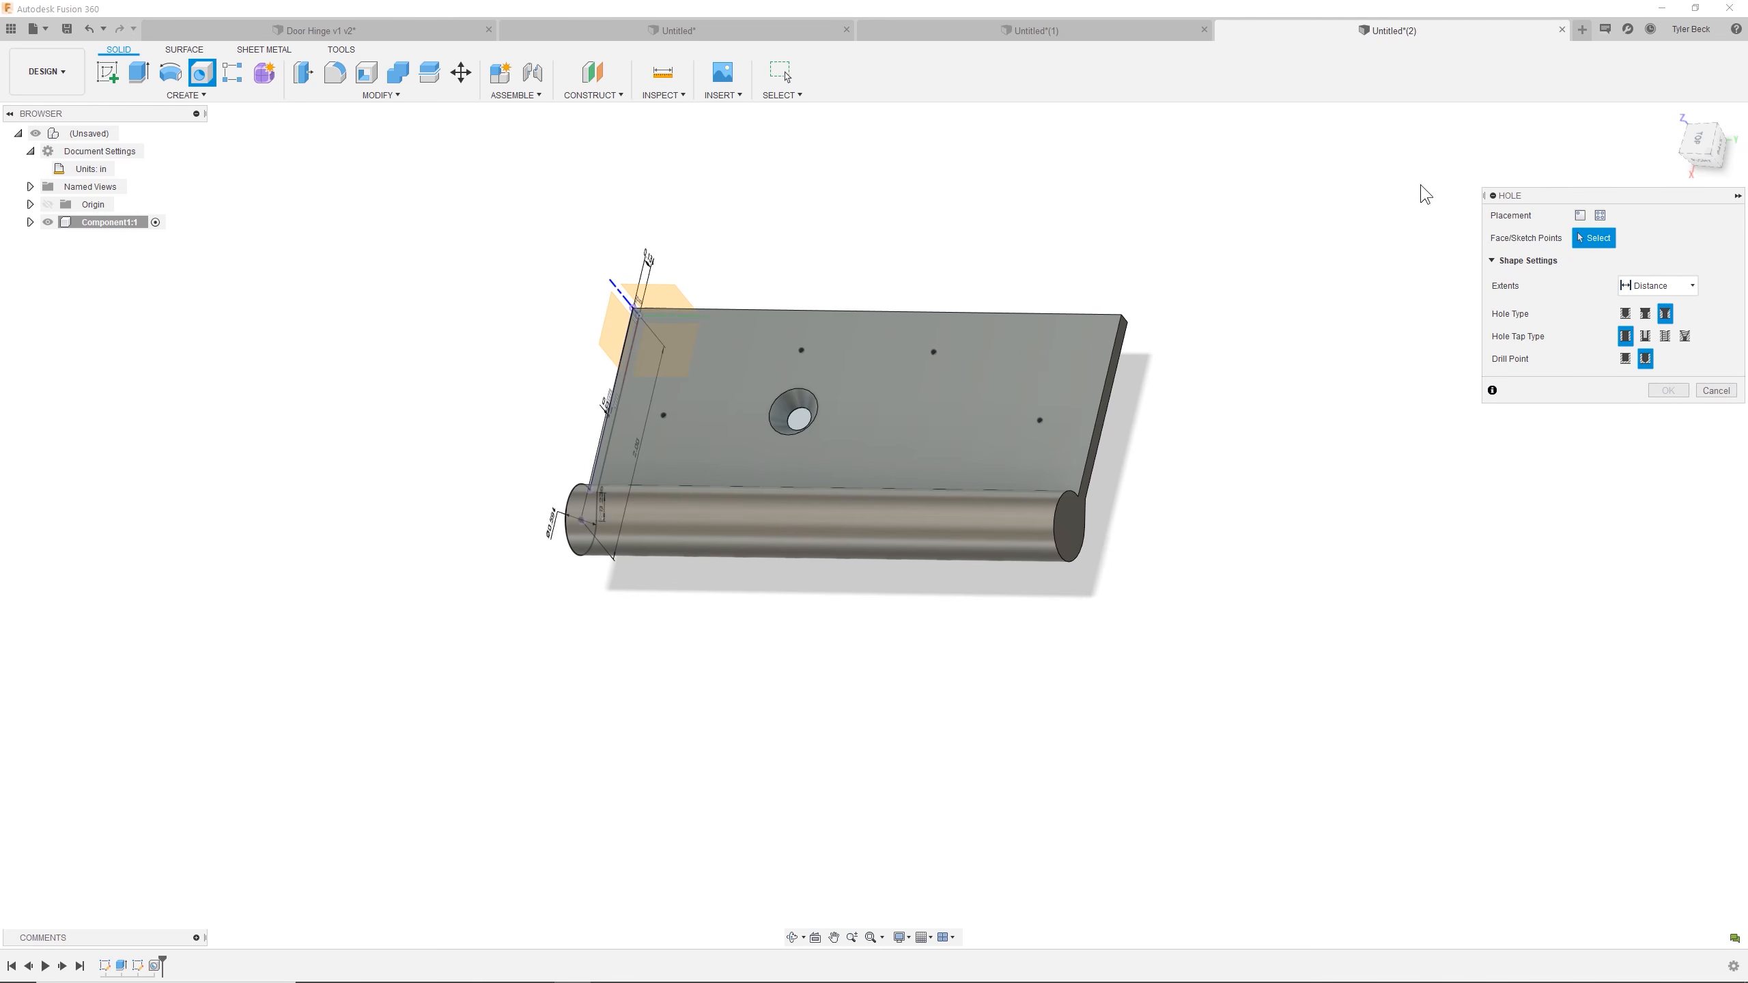
# Create countersunk holes from the four sketch points on the leaf, keeping the 82-degree countersink settings.
pyautogui.click(1600, 215)
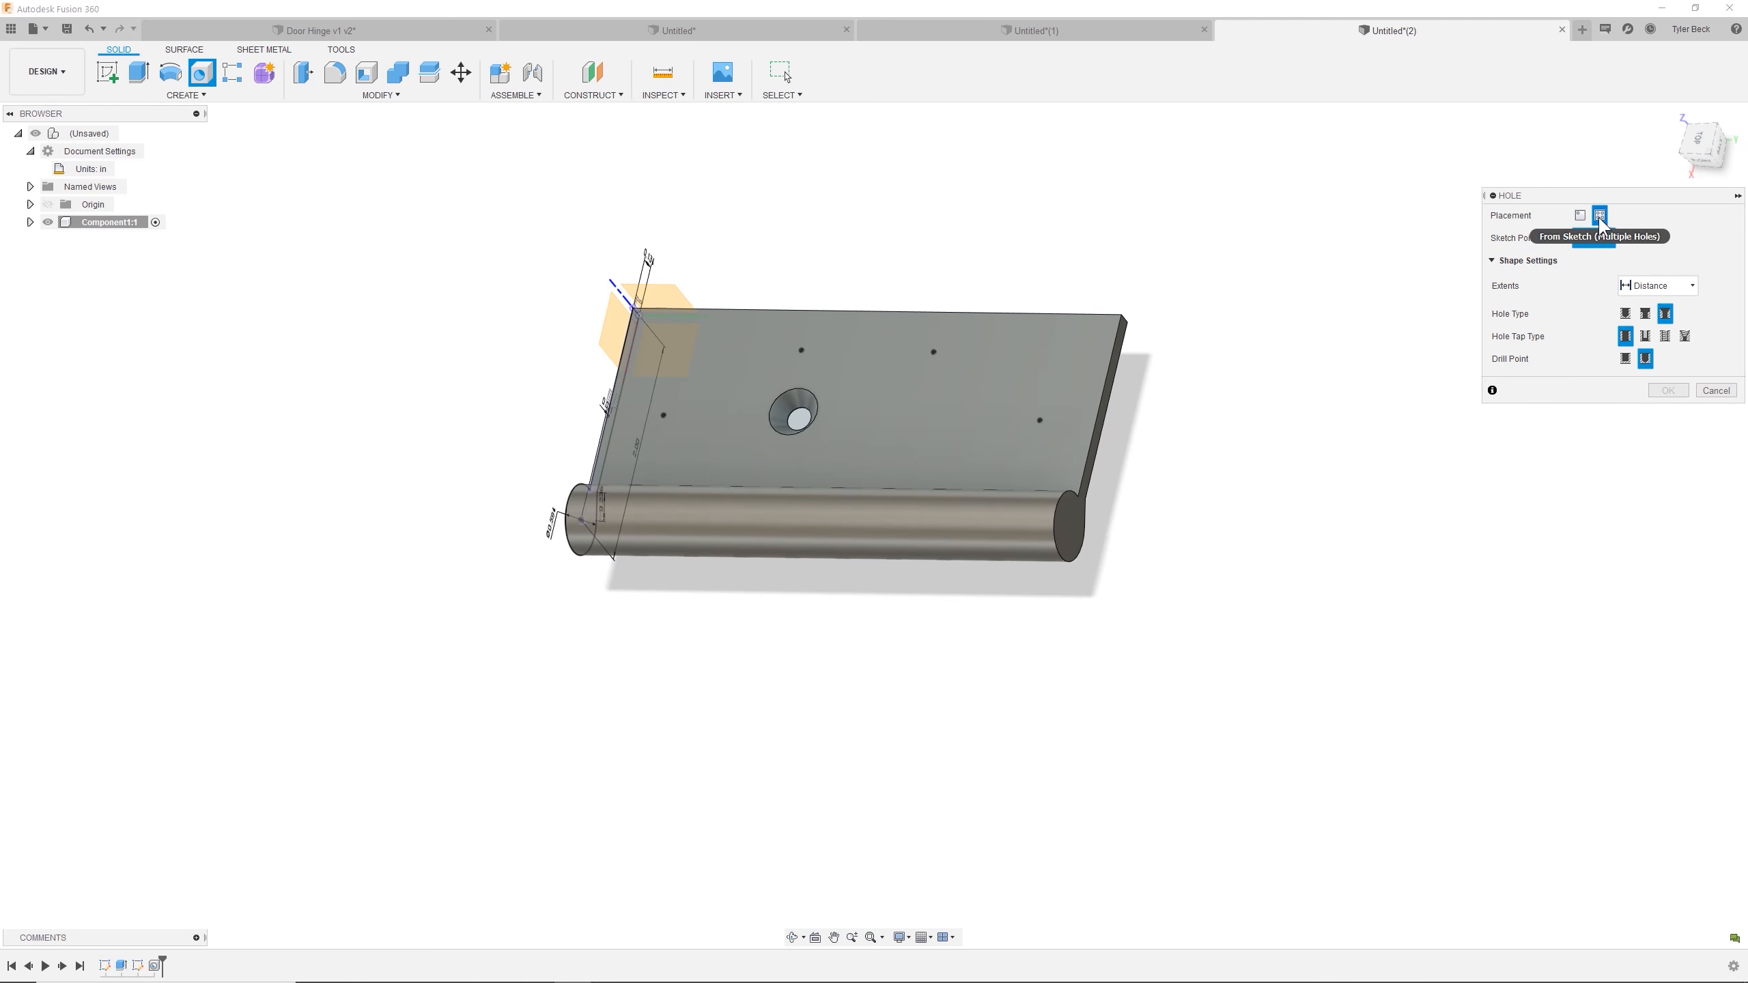
pyautogui.click(664, 416)
pyautogui.click(801, 350)
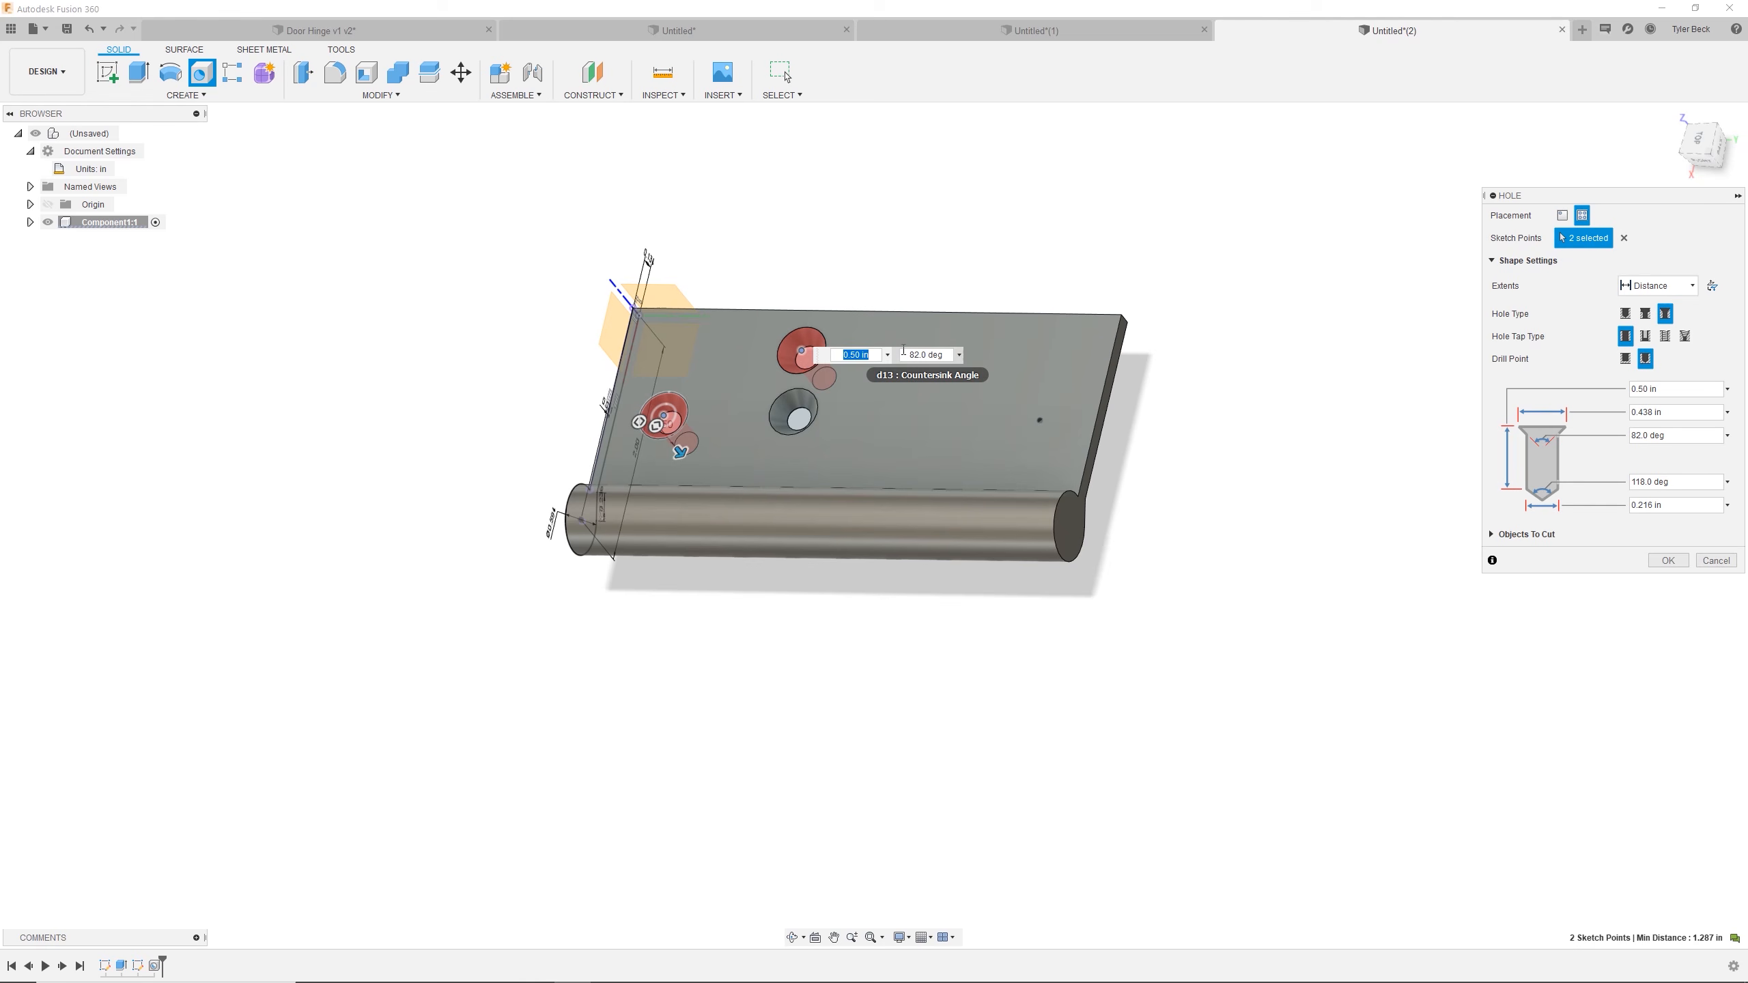
pyautogui.click(1040, 421)
pyautogui.click(933, 352)
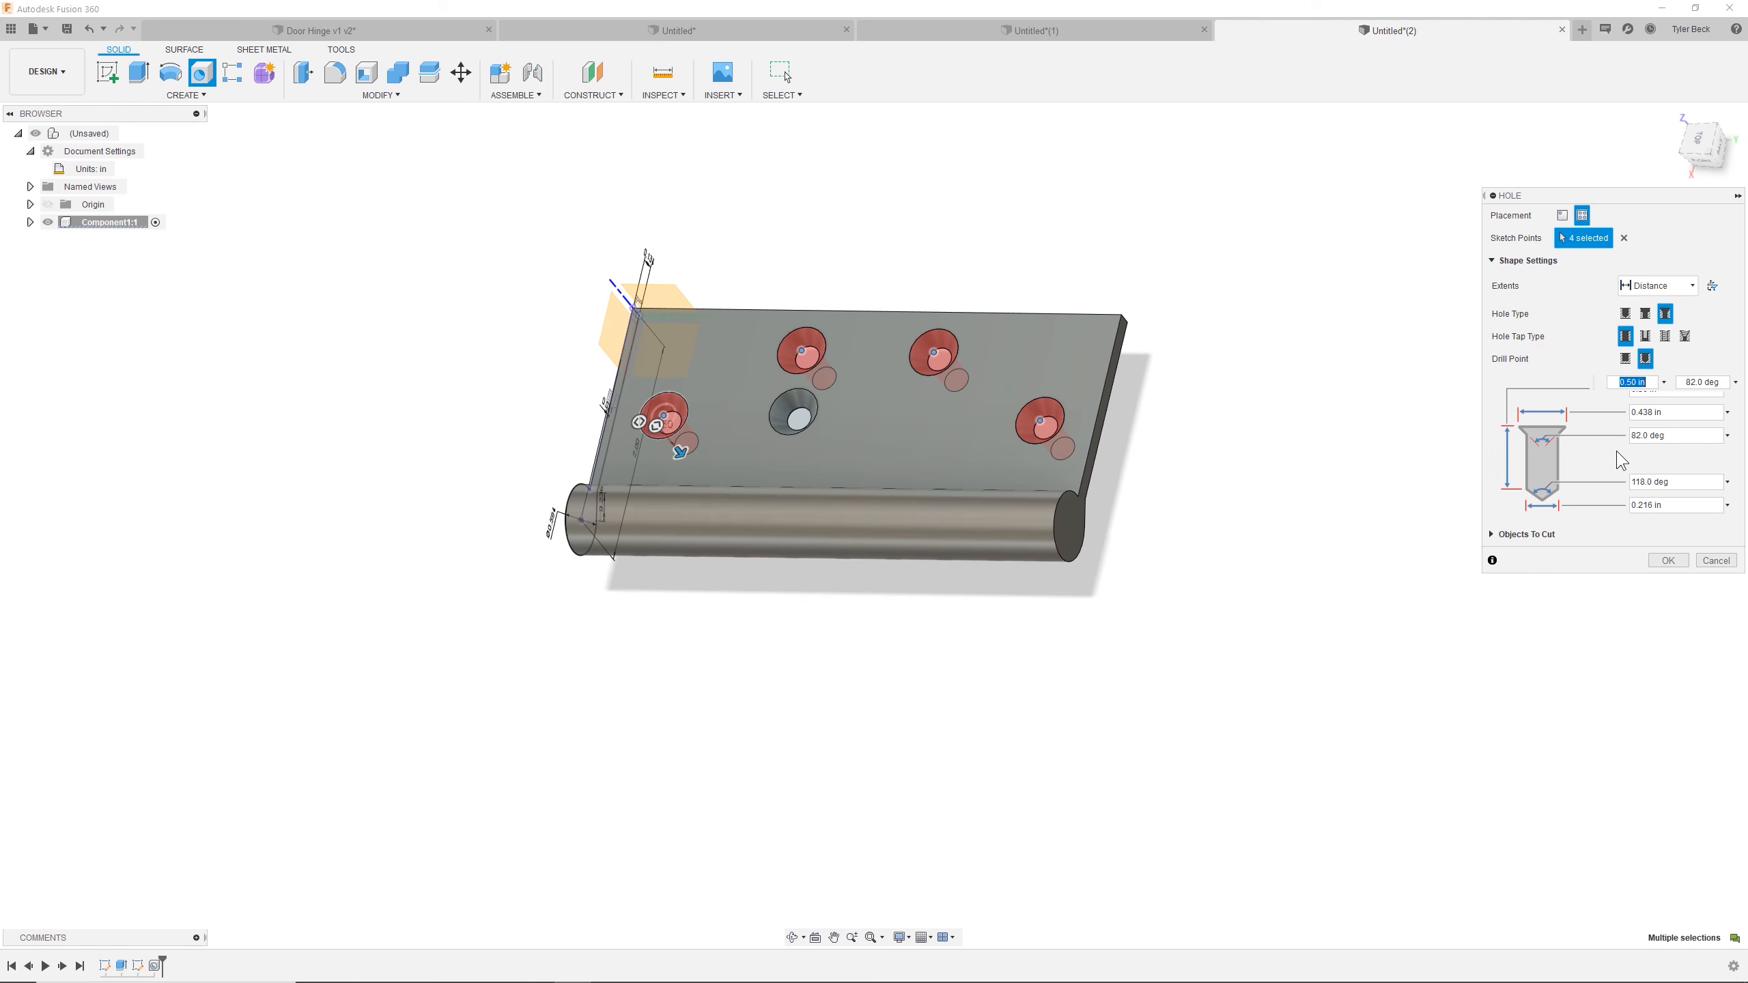
pyautogui.moveTo(885, 671)
pyautogui.keyDown('shift'); pyautogui.mouseDown(button='middle')
pyautogui.moveTo(854, 617)
pyautogui.moveTo(887, 658)
pyautogui.mouseUp(button='middle'); pyautogui.keyUp('shift')
pyautogui.click(1668, 560)
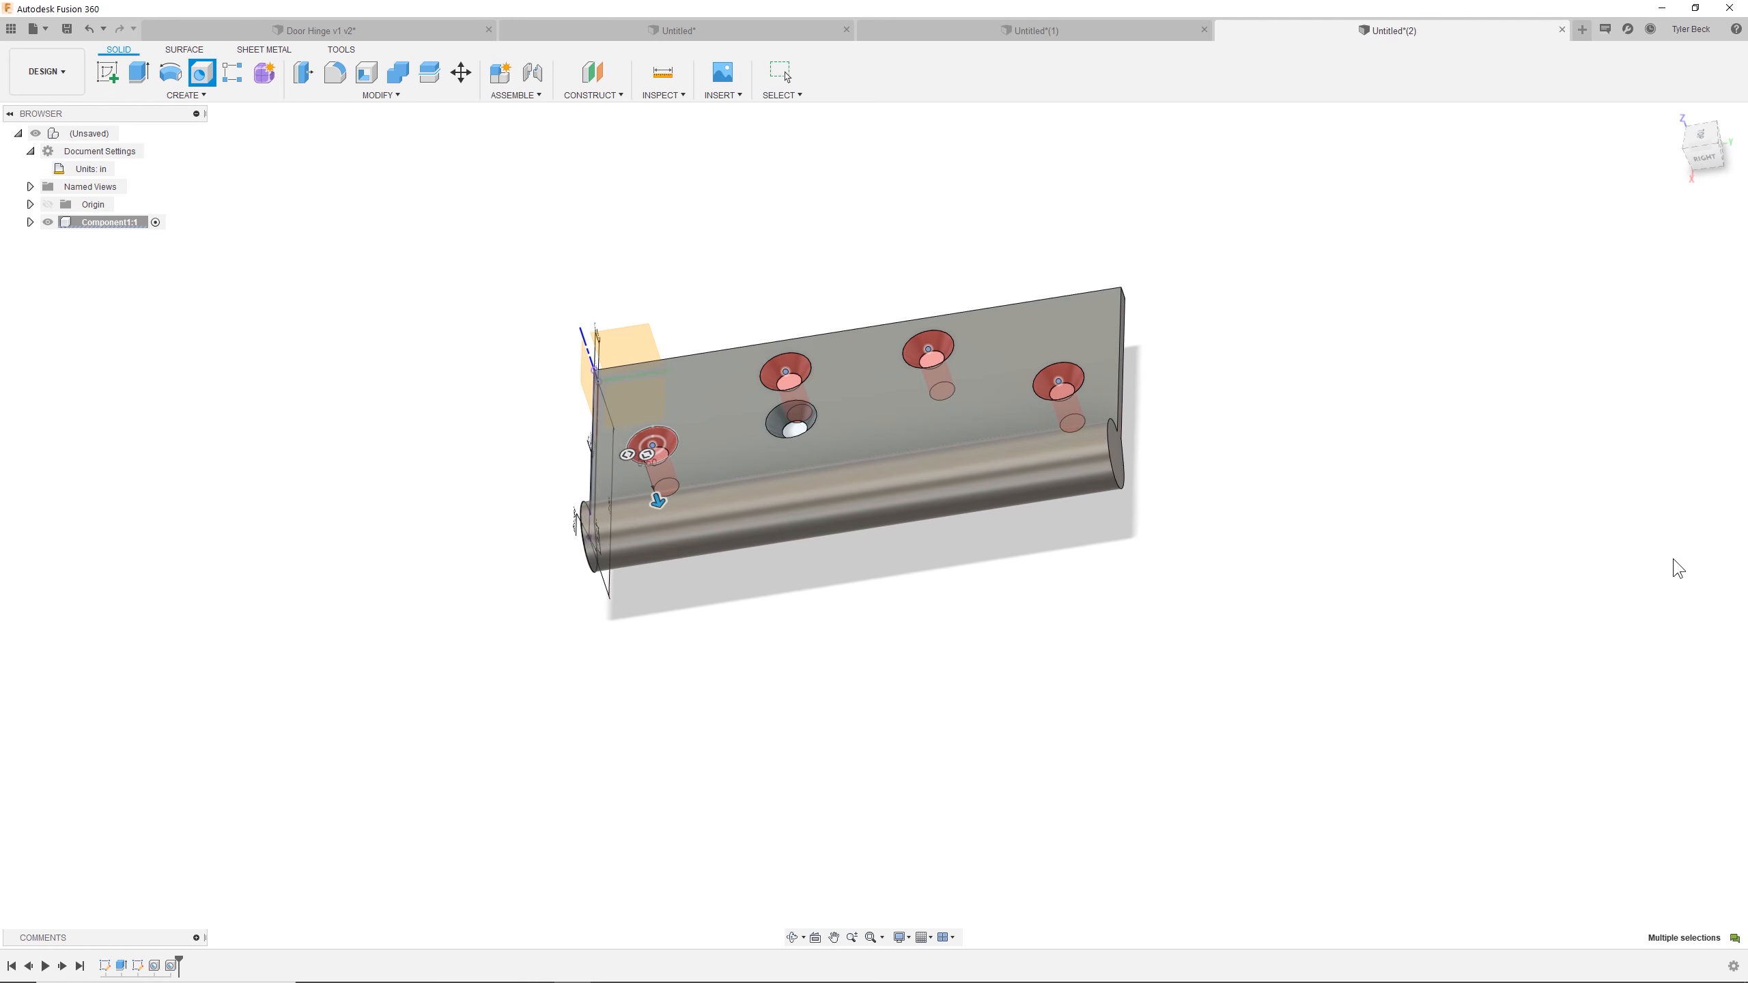
# Delete the original, separately placed countersunk hole from the leaf.
pyautogui.keyDown('shift'); pyautogui.moveTo(987, 683); pyautogui.dragTo(837, 680, button='middle'); pyautogui.keyUp('shift')
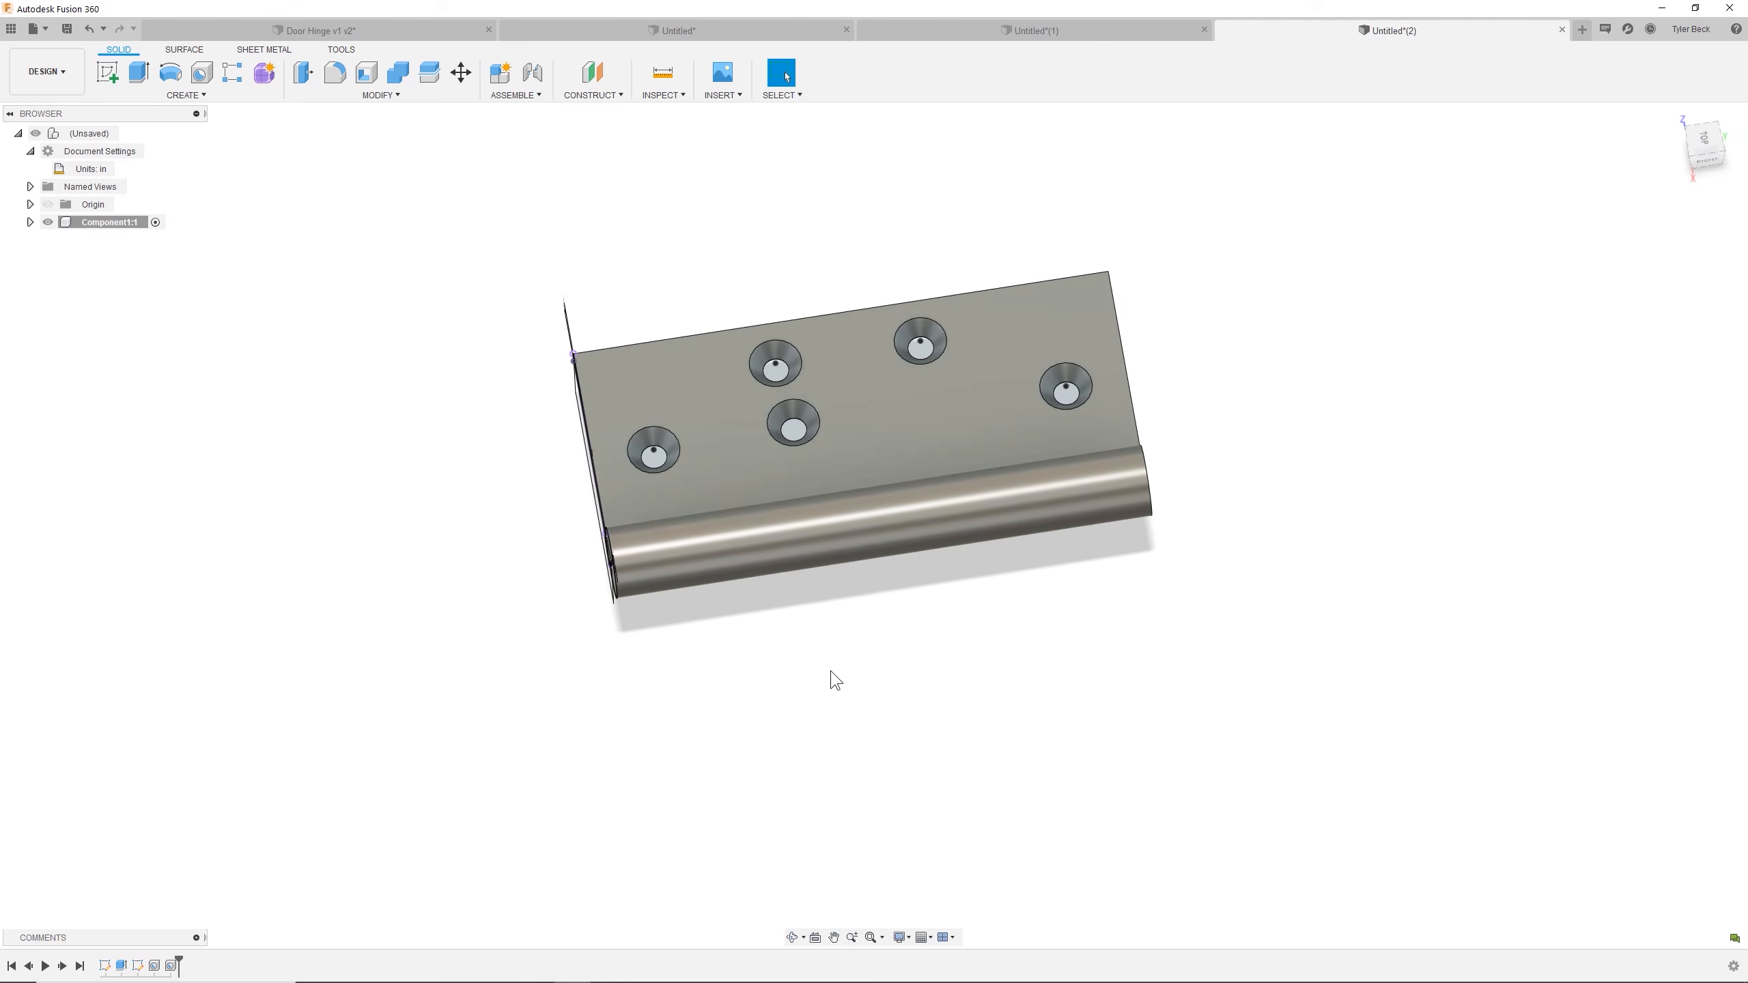
pyautogui.click(805, 416)
pyautogui.click(228, 839)
pyautogui.click(156, 966)
pyautogui.press('Delete')
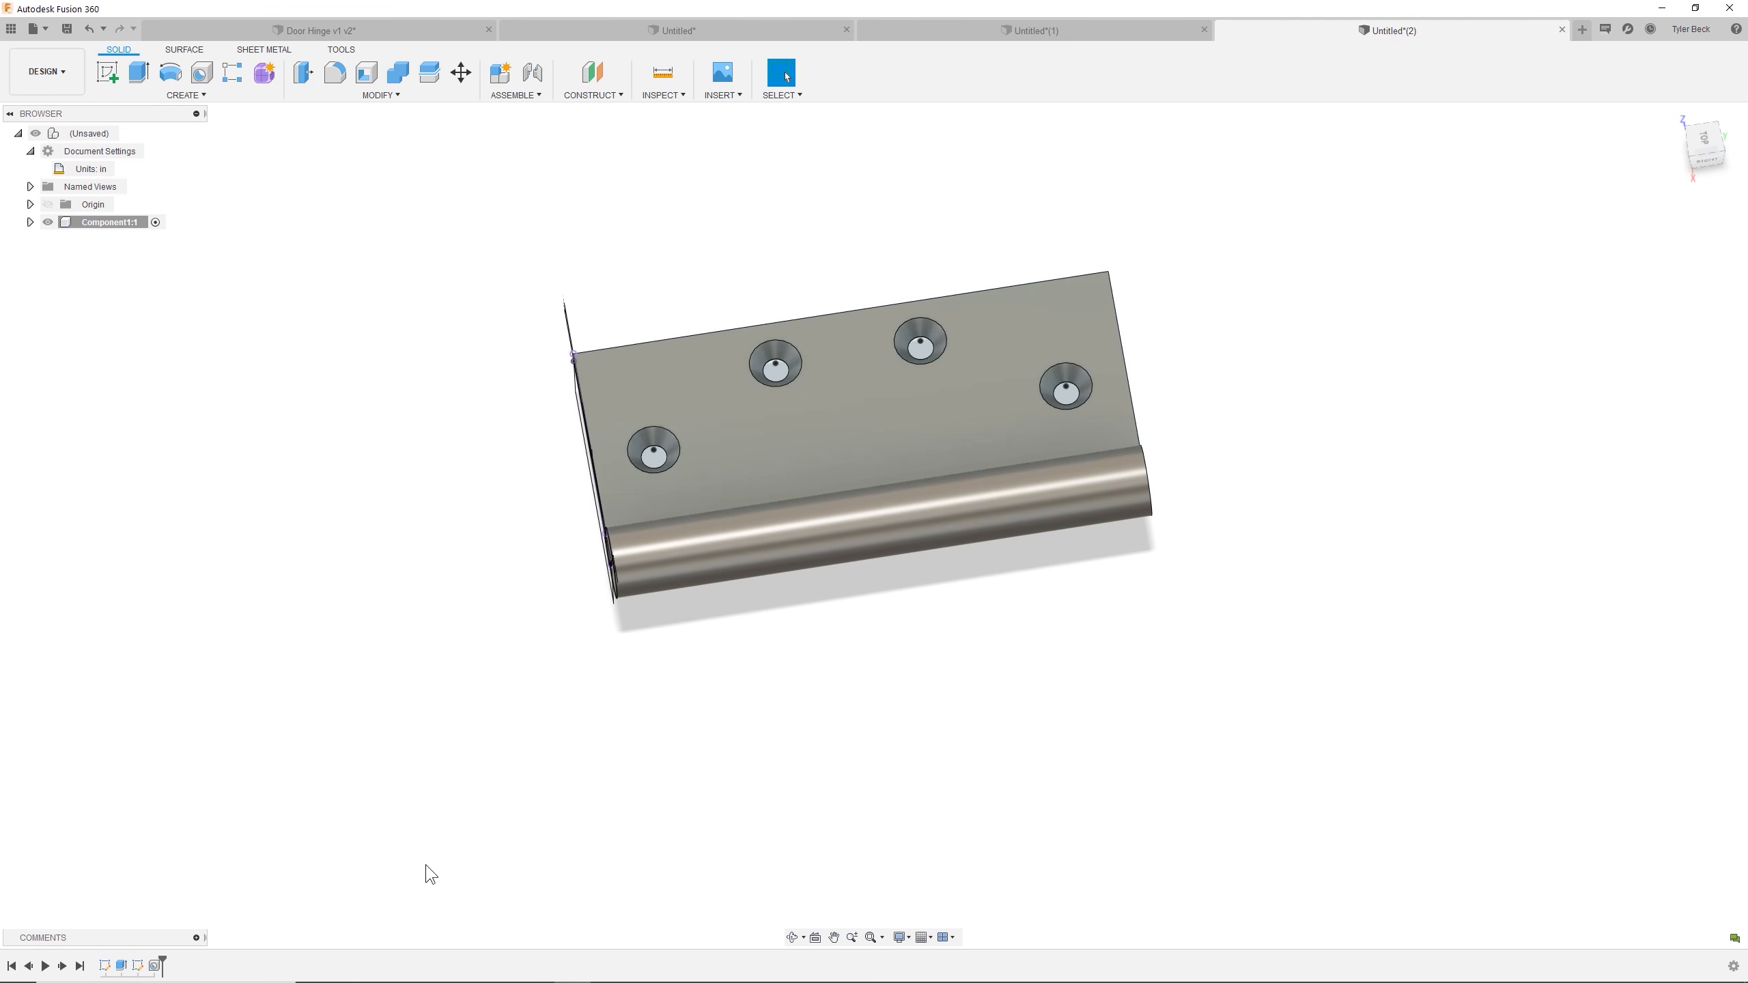
pyautogui.keyDown('shift'); pyautogui.moveTo(856, 693); pyautogui.dragTo(304, 727, button='middle'); pyautogui.keyUp('shift')
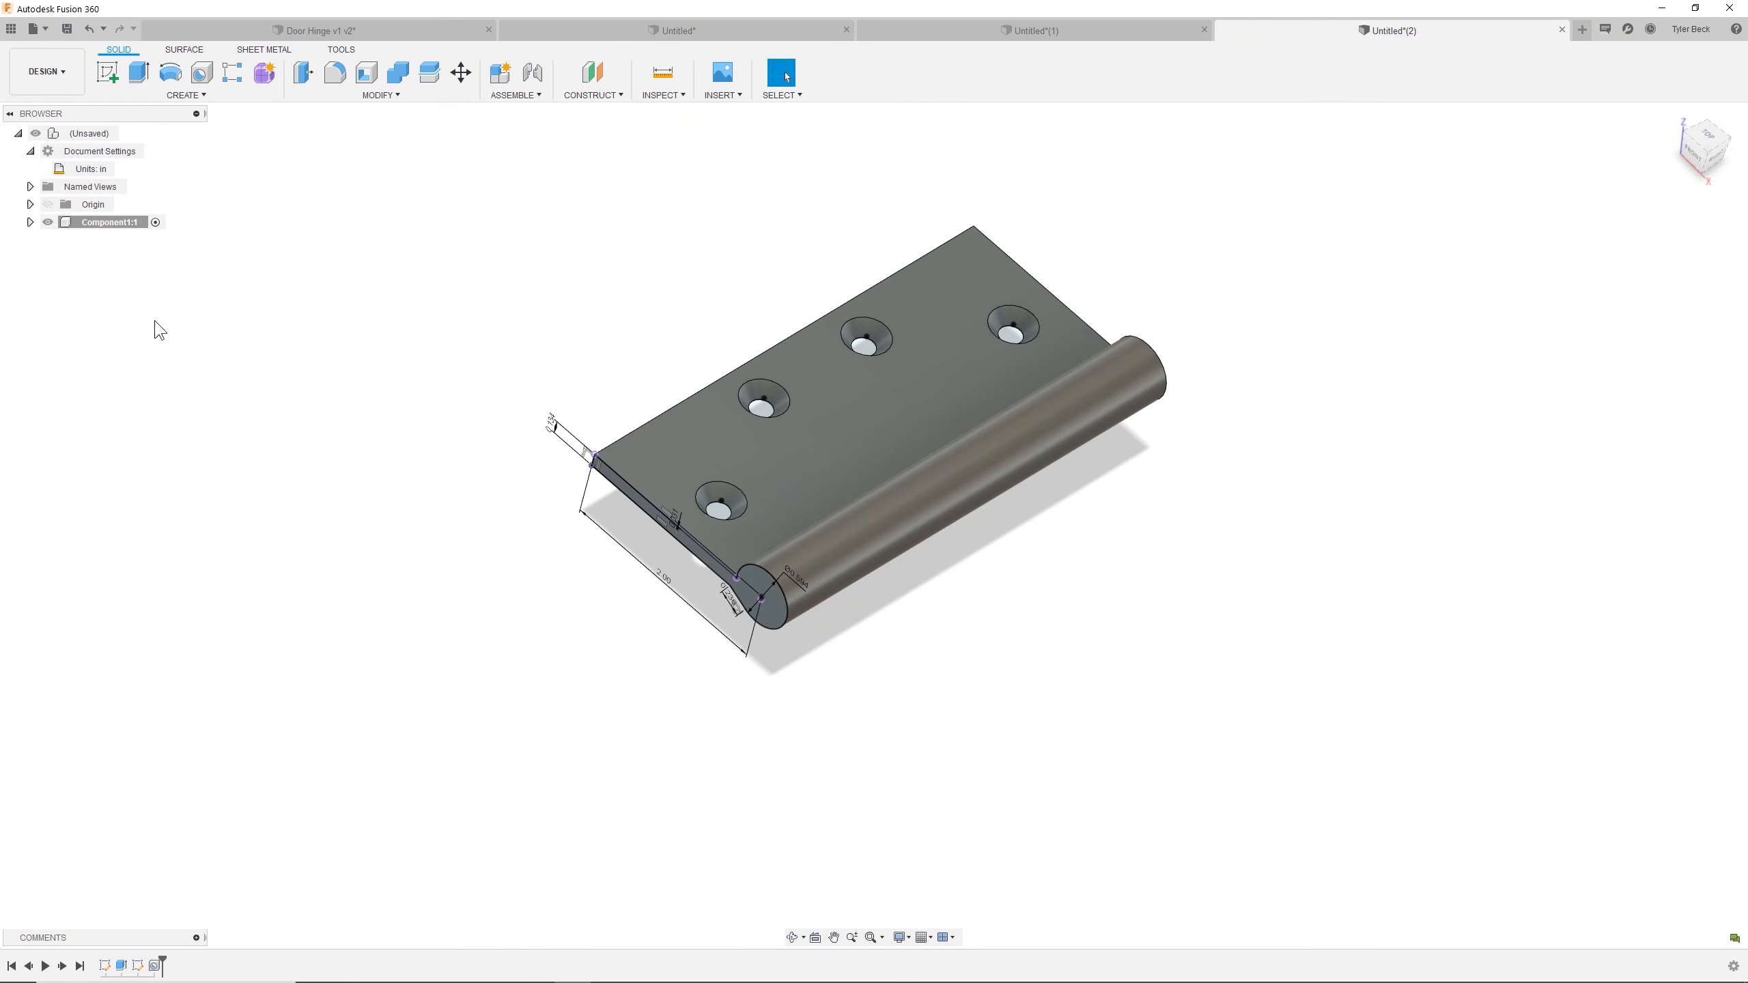
pyautogui.rightClick(112, 221)
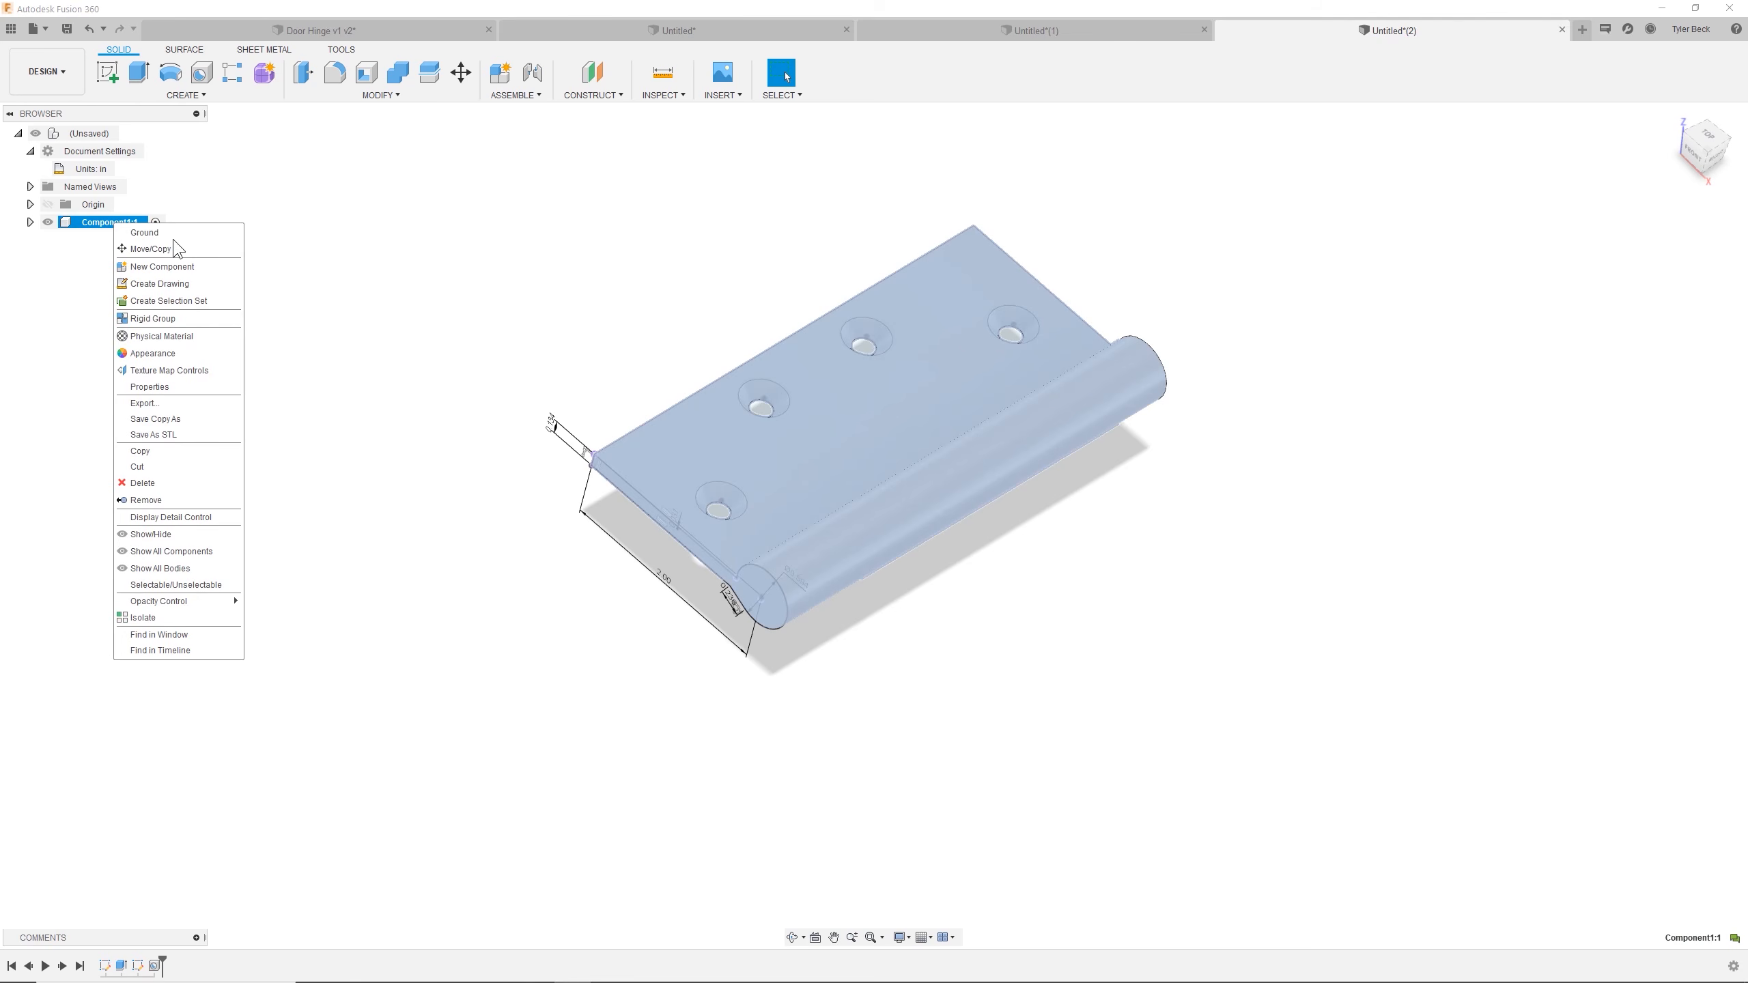
pyautogui.click(497, 340)
pyautogui.press('Escape')
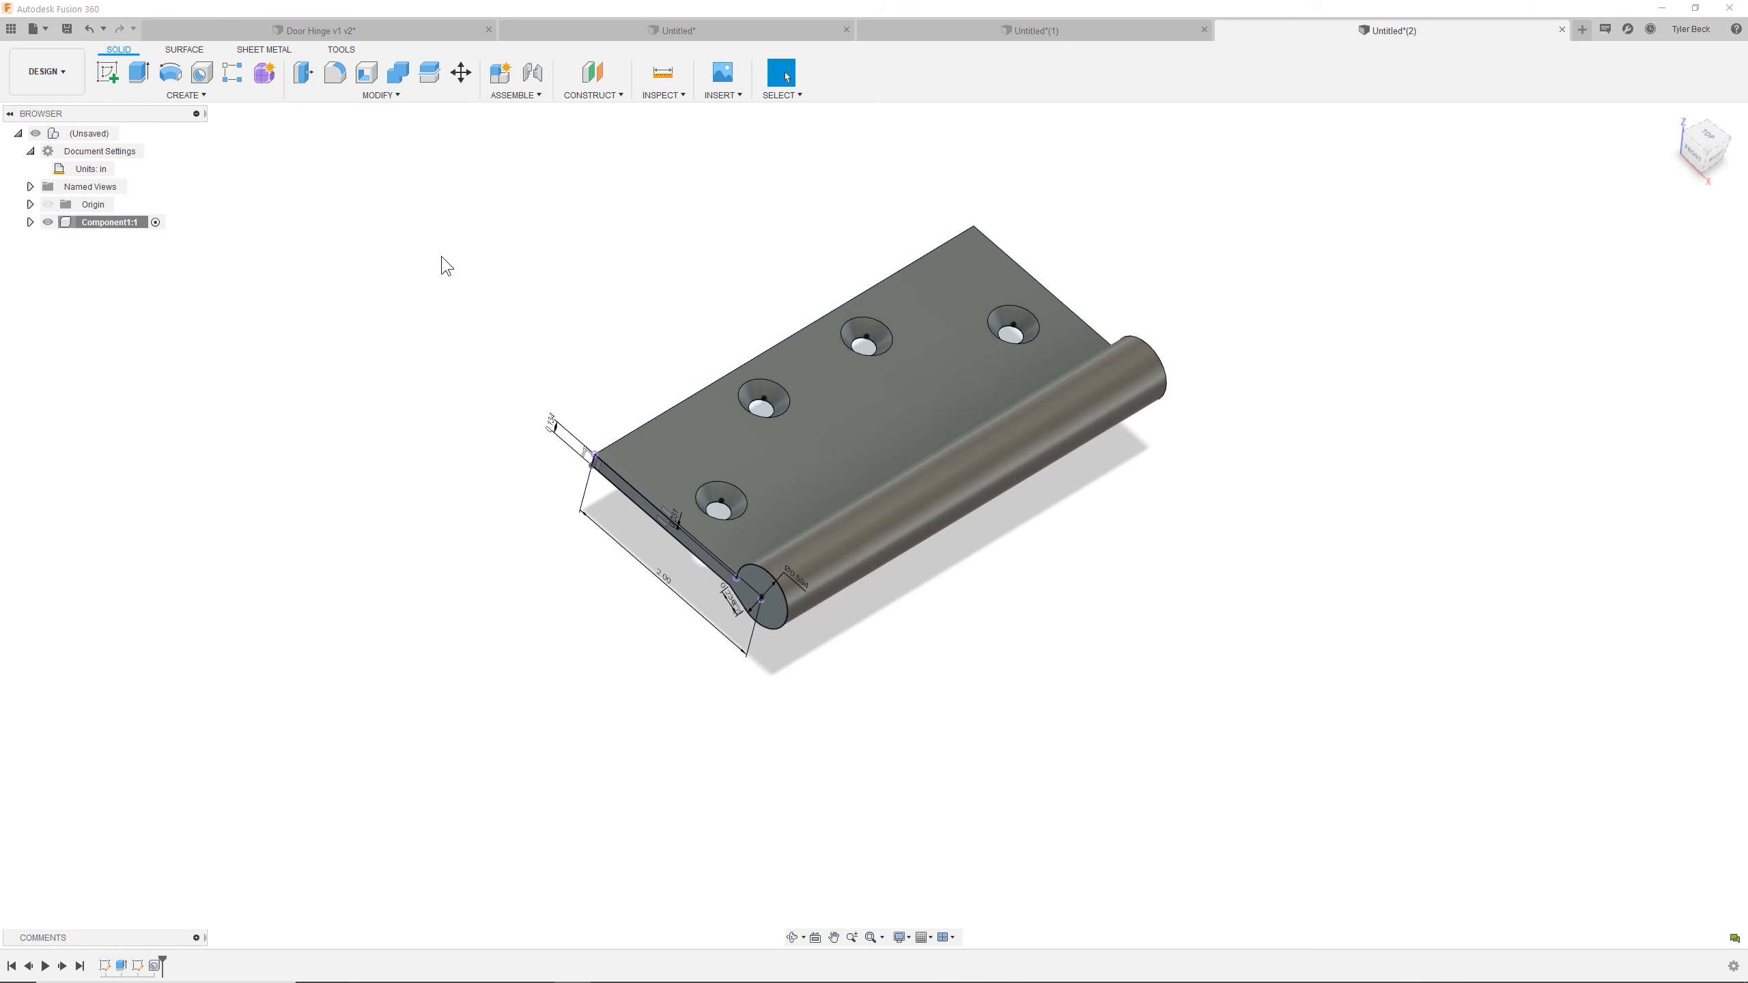
pyautogui.write('smirror')
pyautogui.press('Return')
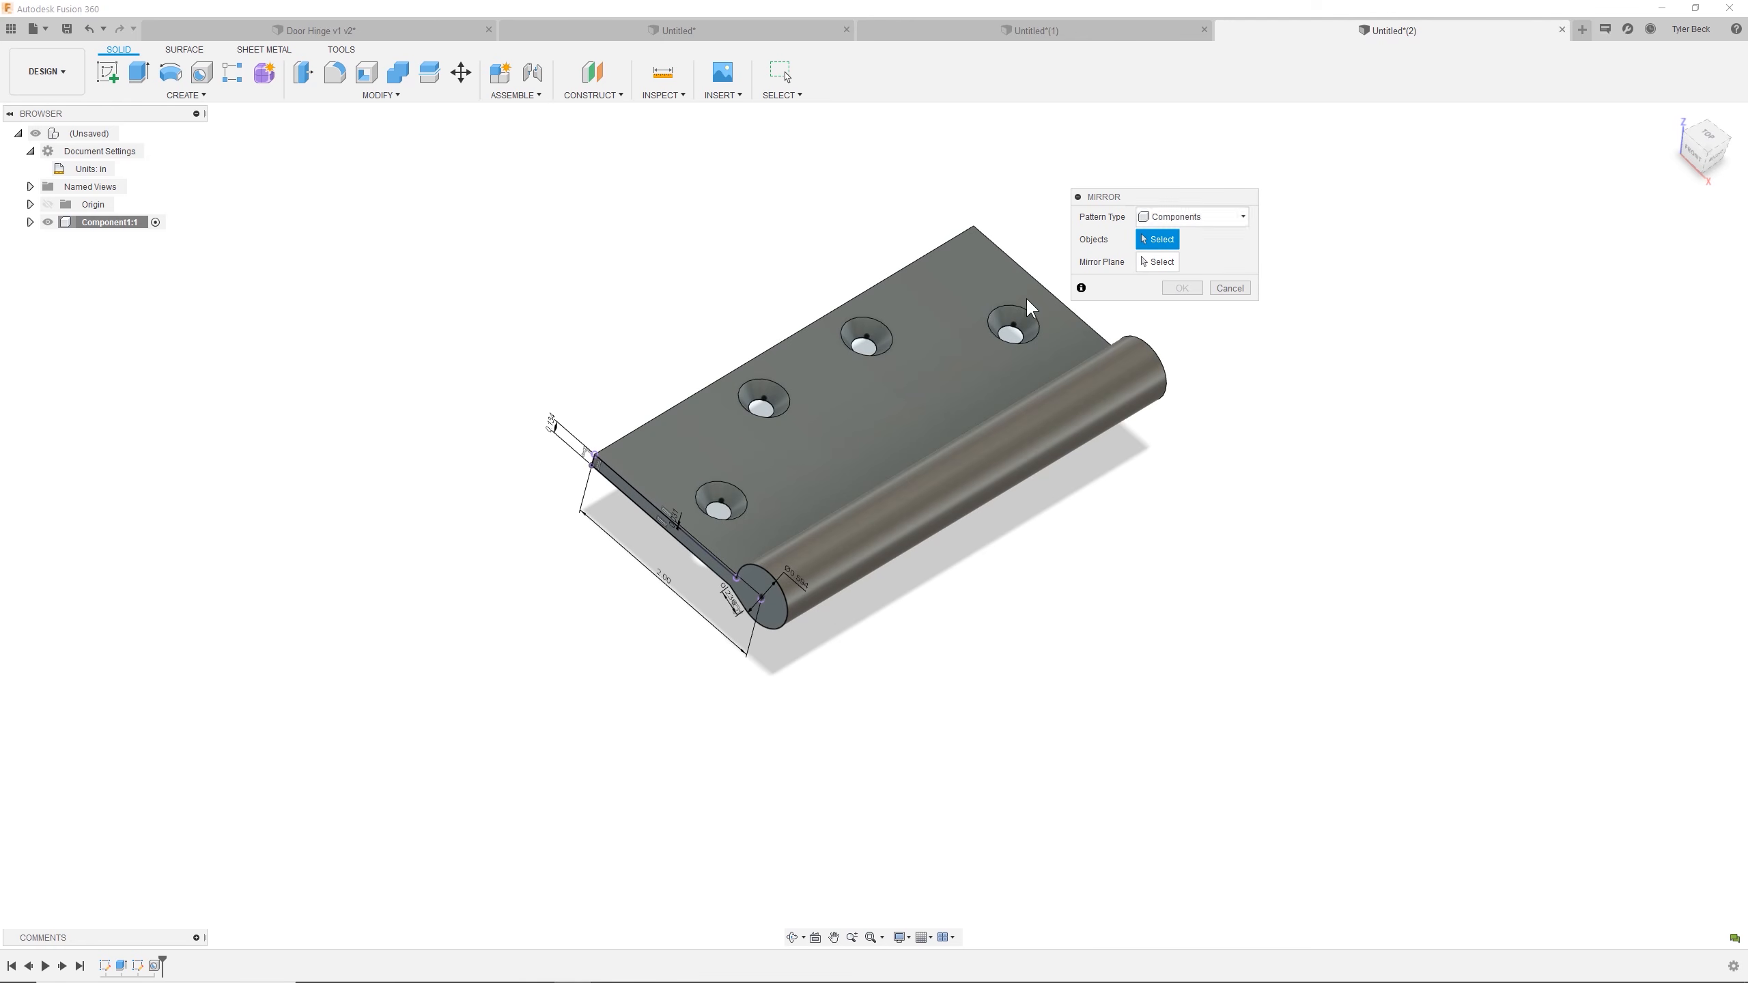
pyautogui.click(991, 355)
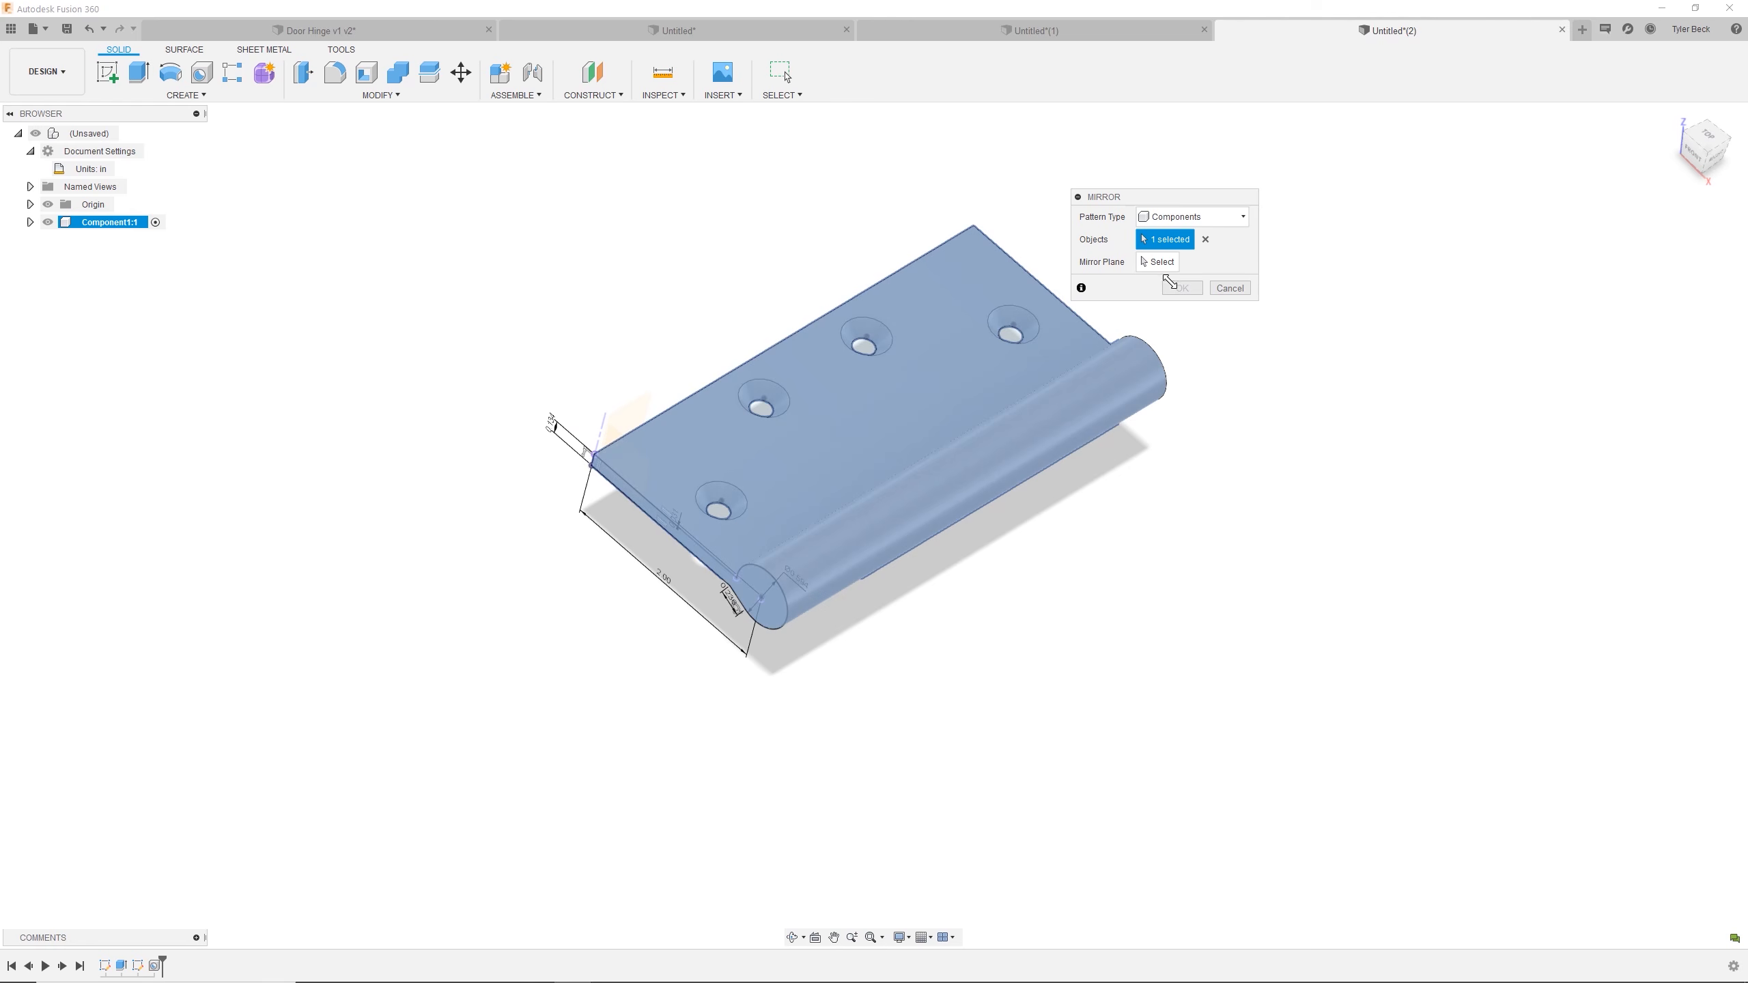
pyautogui.click(1241, 292)
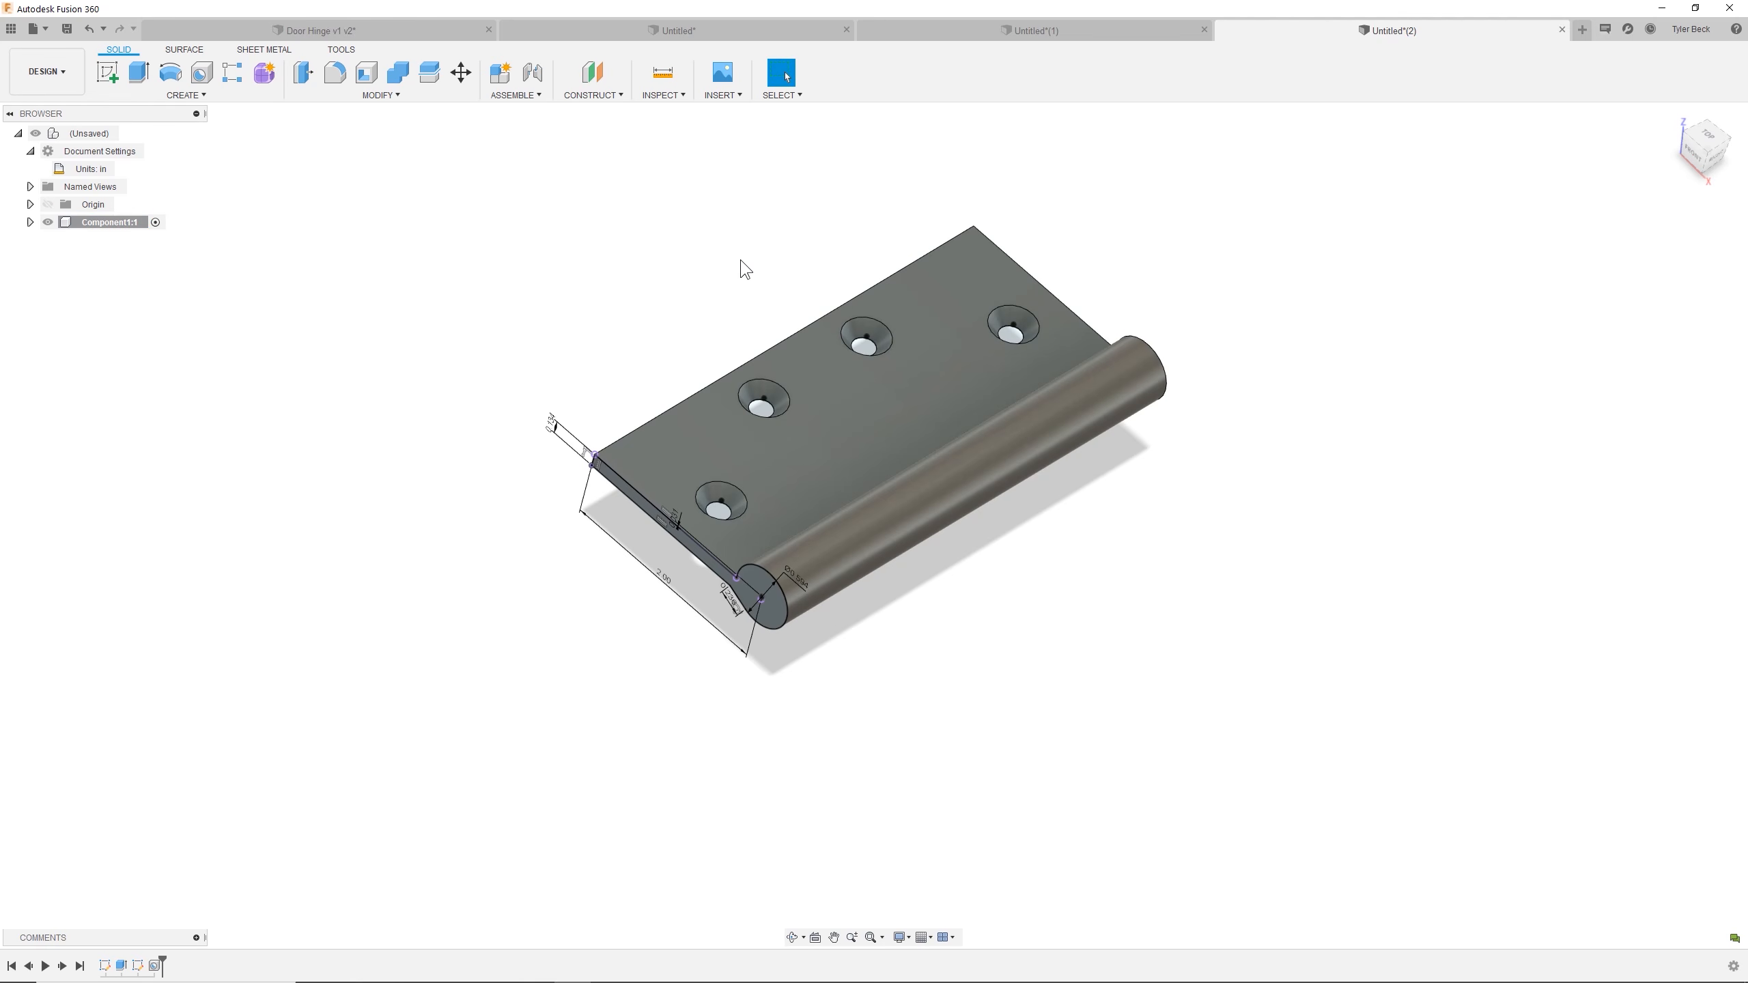
# Construct an offset plane from the component's YZ plane, with its extent set to the knuckle's centre point as target object.
pyautogui.click(592, 94)
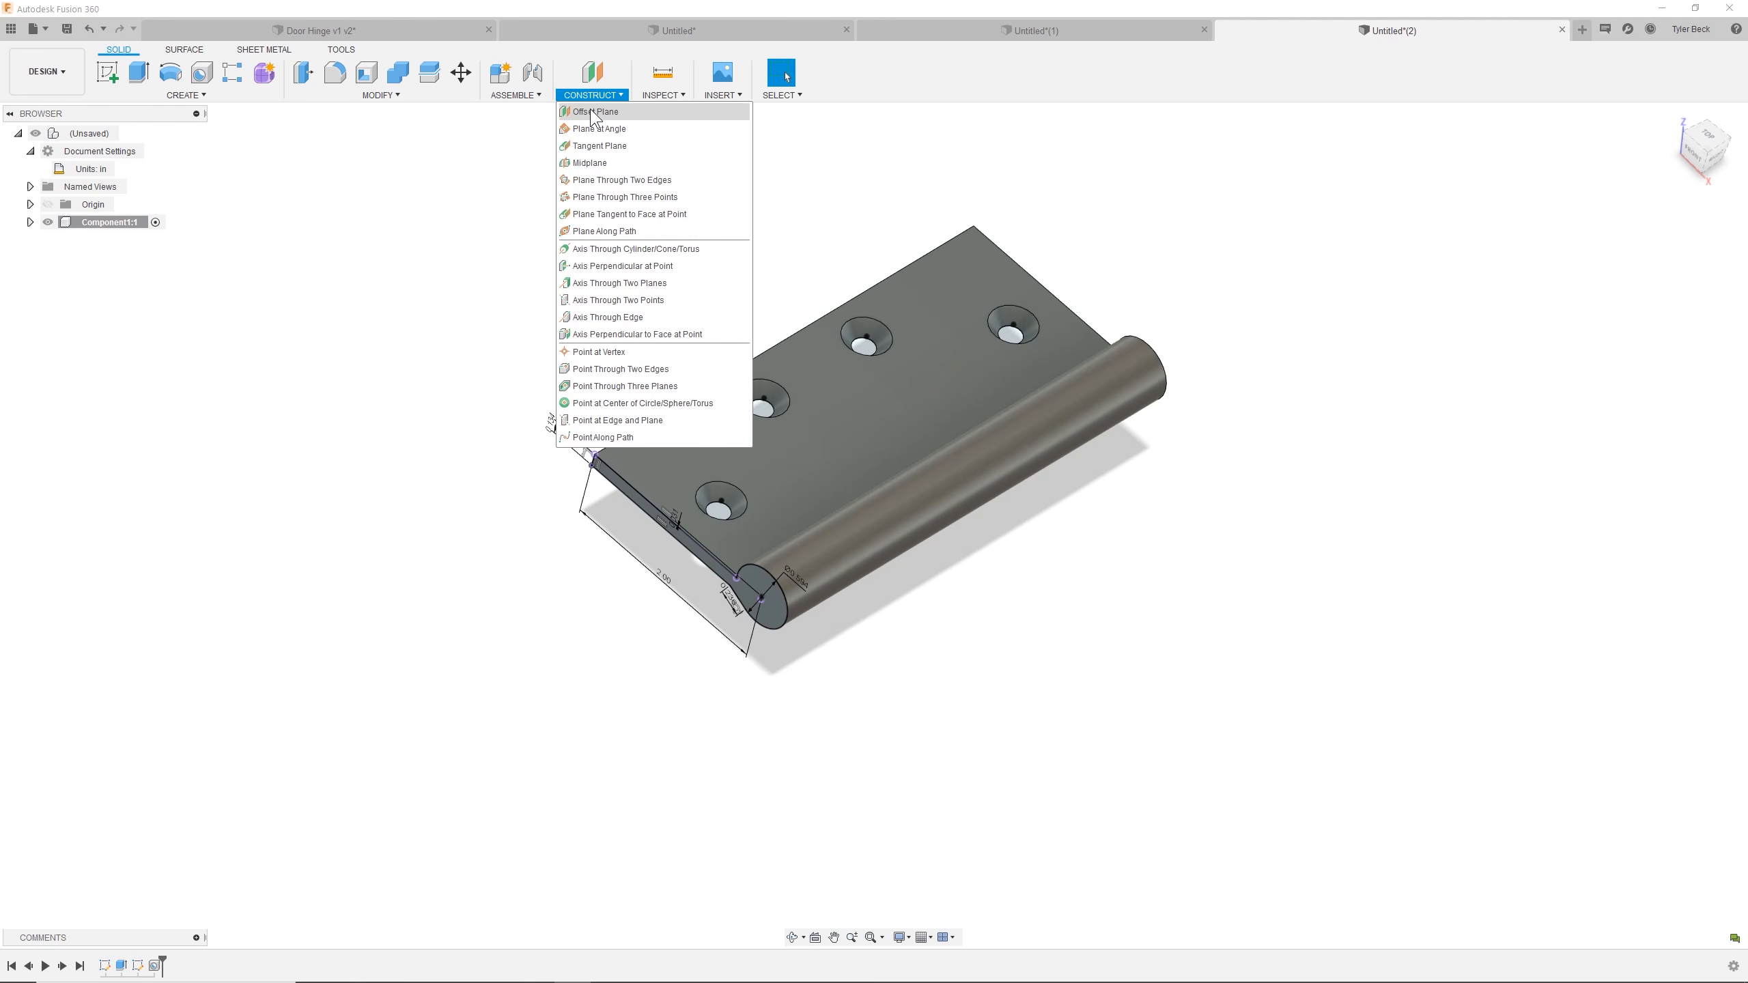
pyautogui.click(592, 113)
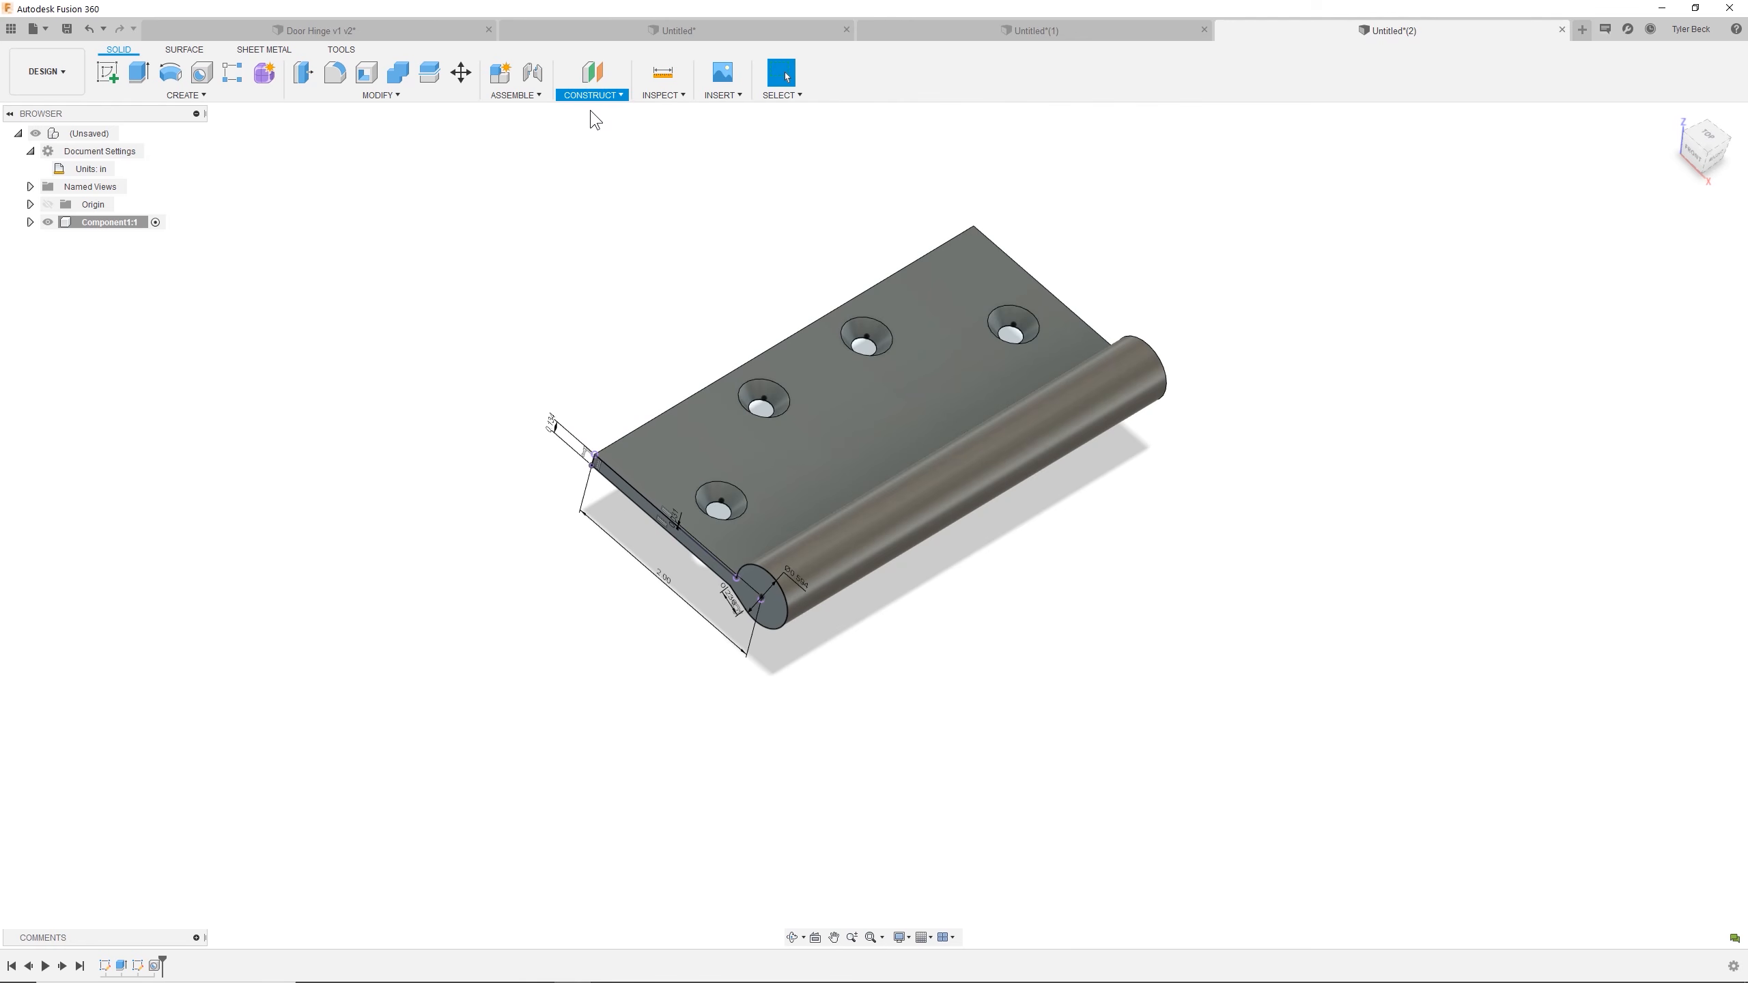
pyautogui.keyDown('shift'); pyautogui.moveTo(578, 359); pyautogui.dragTo(694, 465, button='middle'); pyautogui.keyUp('shift')
pyautogui.click(699, 468)
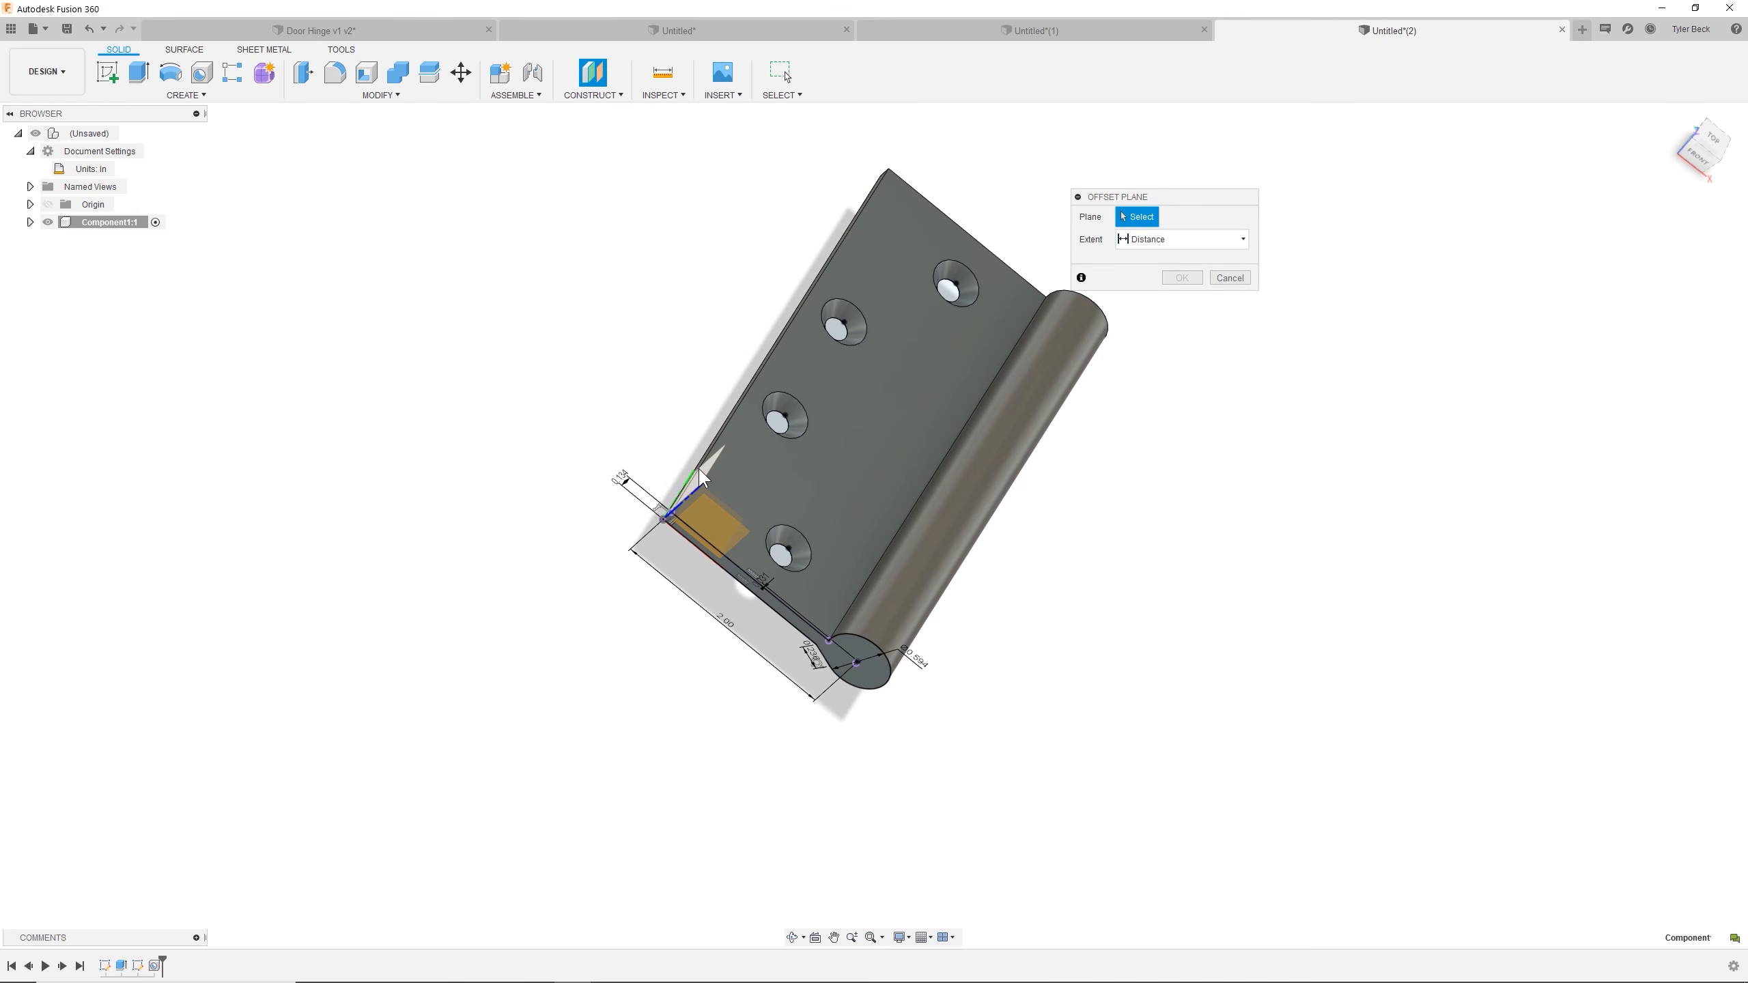
pyautogui.click(854, 661)
pyautogui.keyDown('shift'); pyautogui.moveTo(949, 660); pyautogui.dragTo(819, 525, button='middle'); pyautogui.keyUp('shift')
pyautogui.click(803, 529)
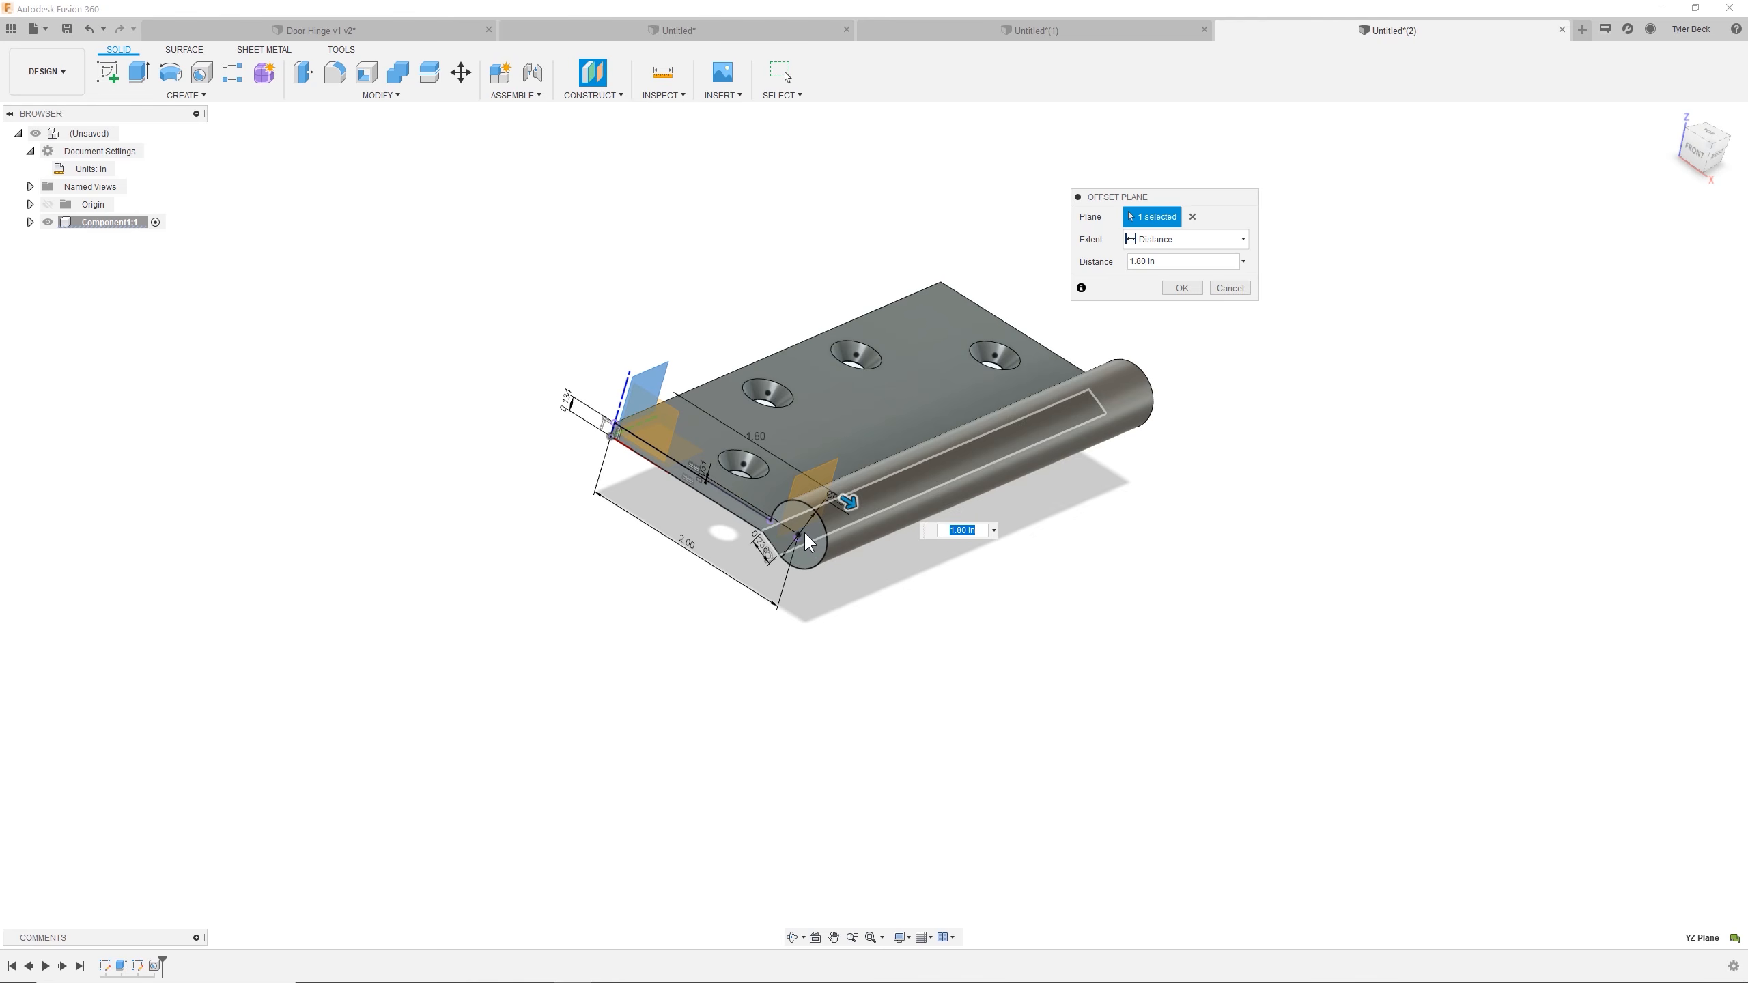
pyautogui.keyDown('shift'); pyautogui.moveTo(798, 529); pyautogui.dragTo(866, 599, button='middle'); pyautogui.keyUp('shift')
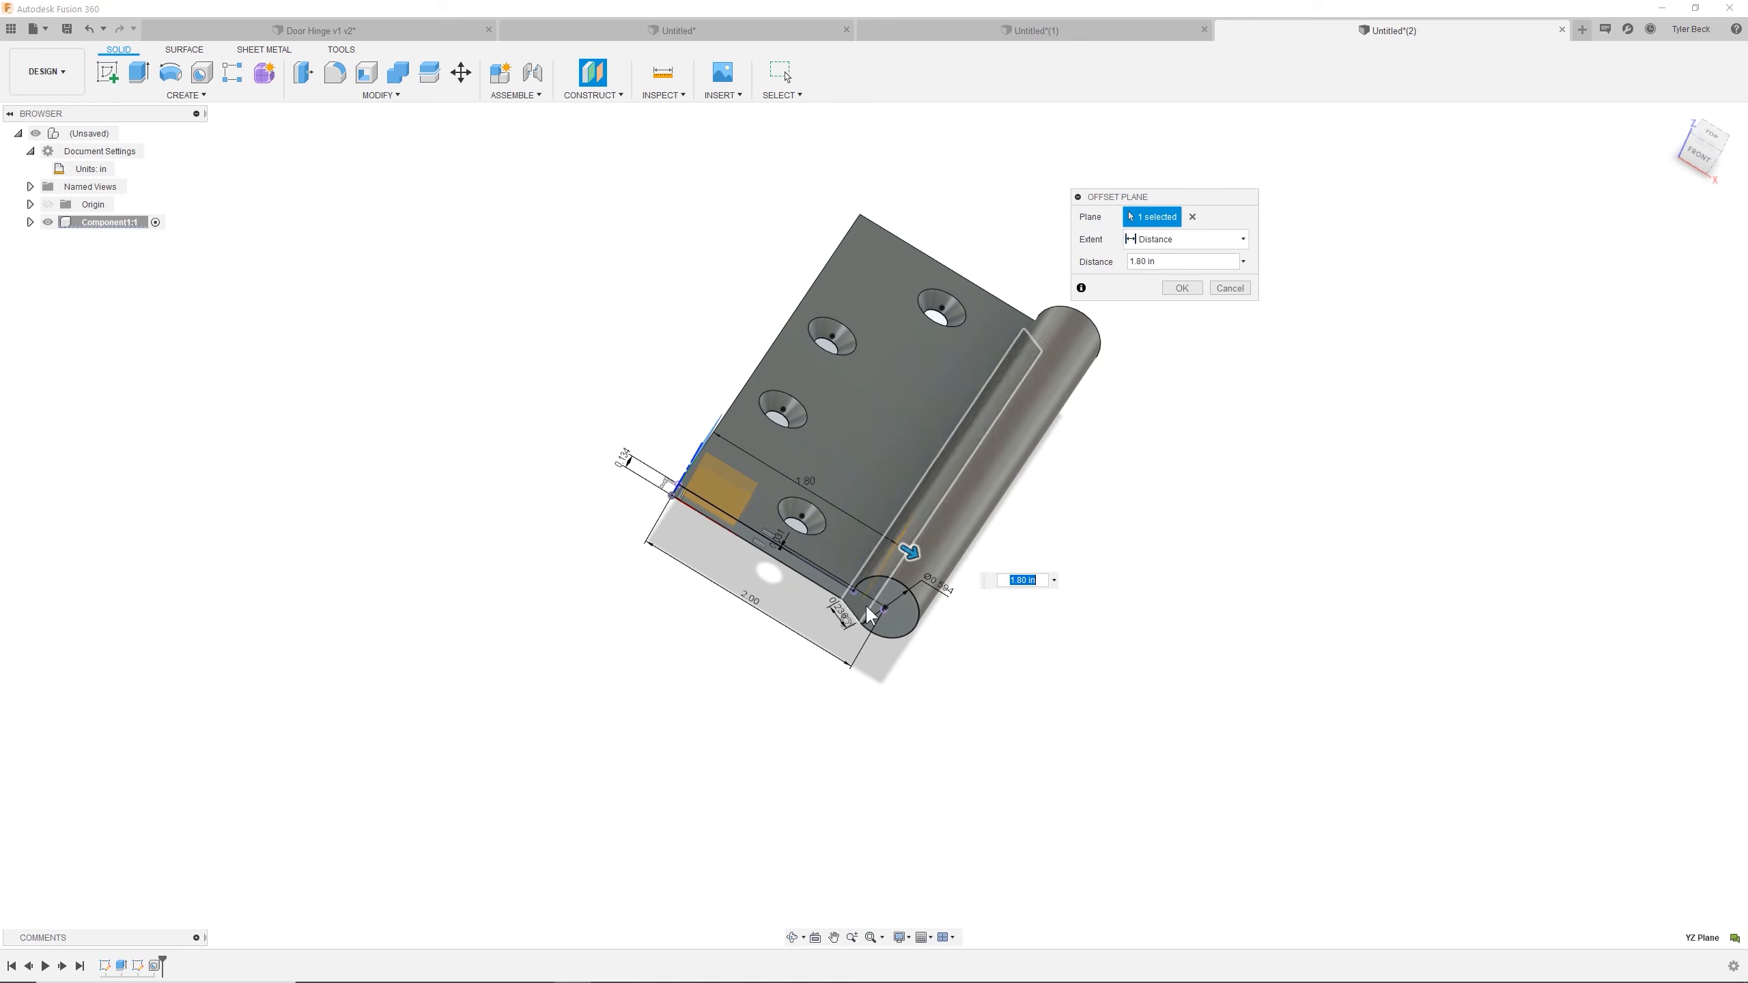
pyautogui.scroll(5, 894, 612)
pyautogui.click(1195, 250)
pyautogui.click(1155, 275)
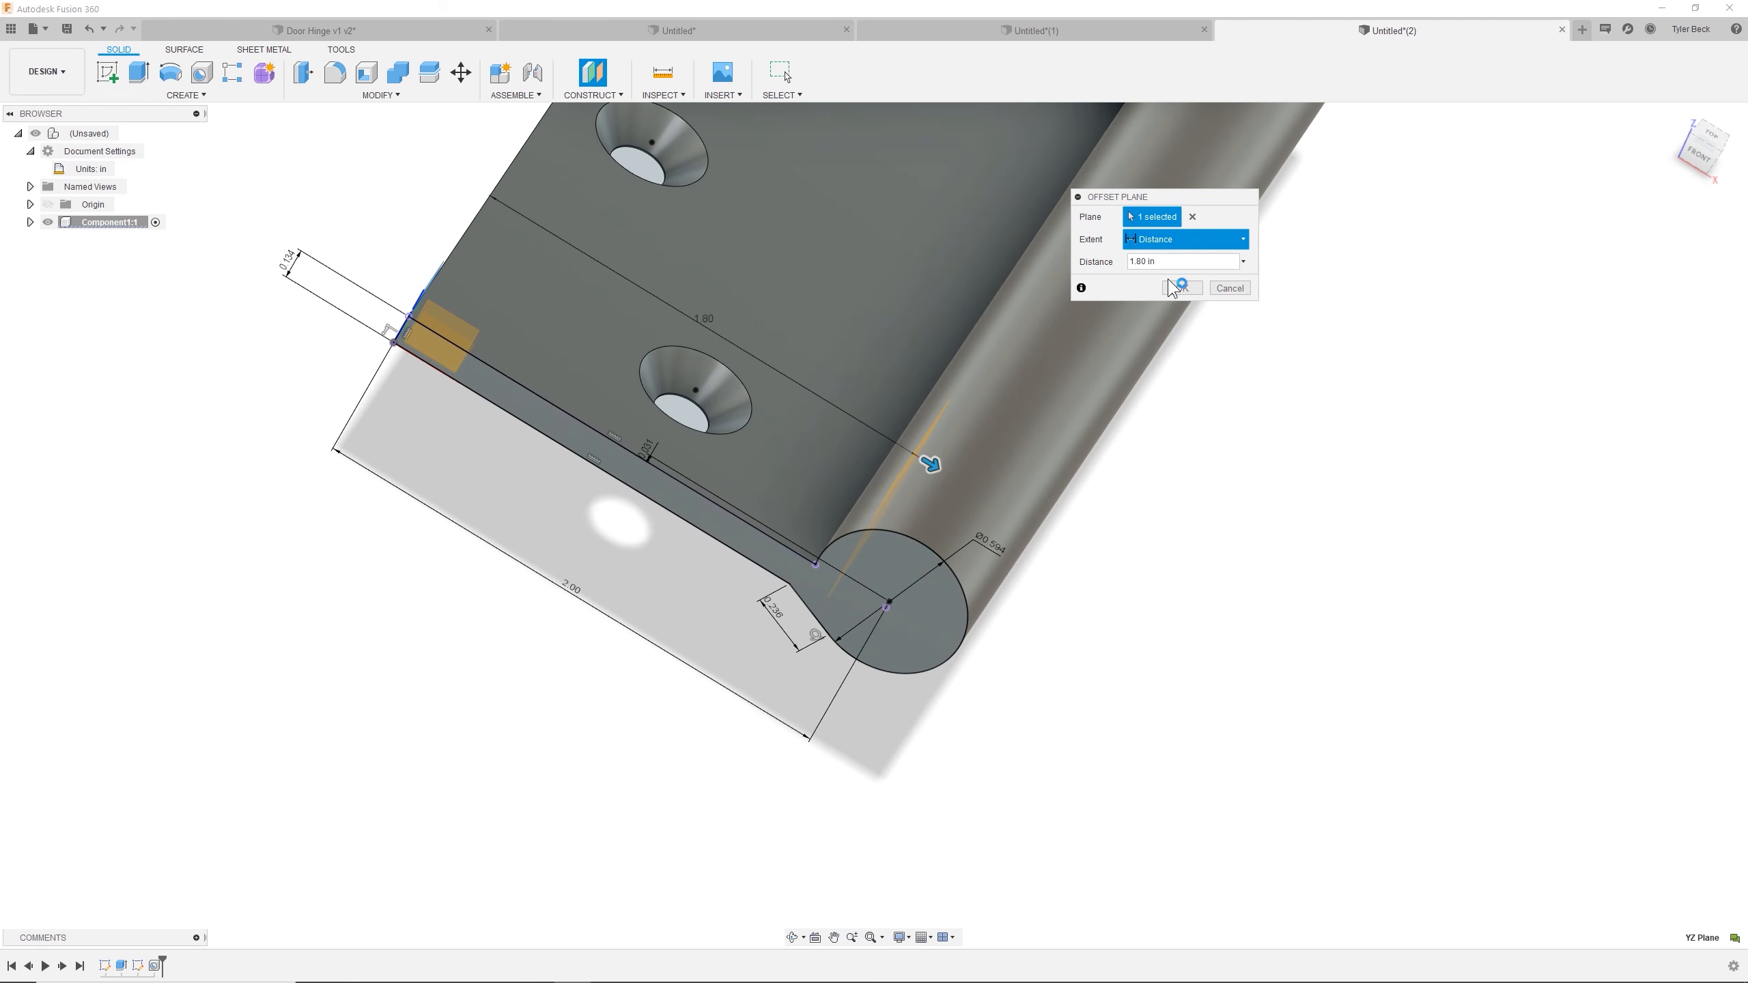
pyautogui.click(887, 600)
pyautogui.scroll(-3, 886, 598)
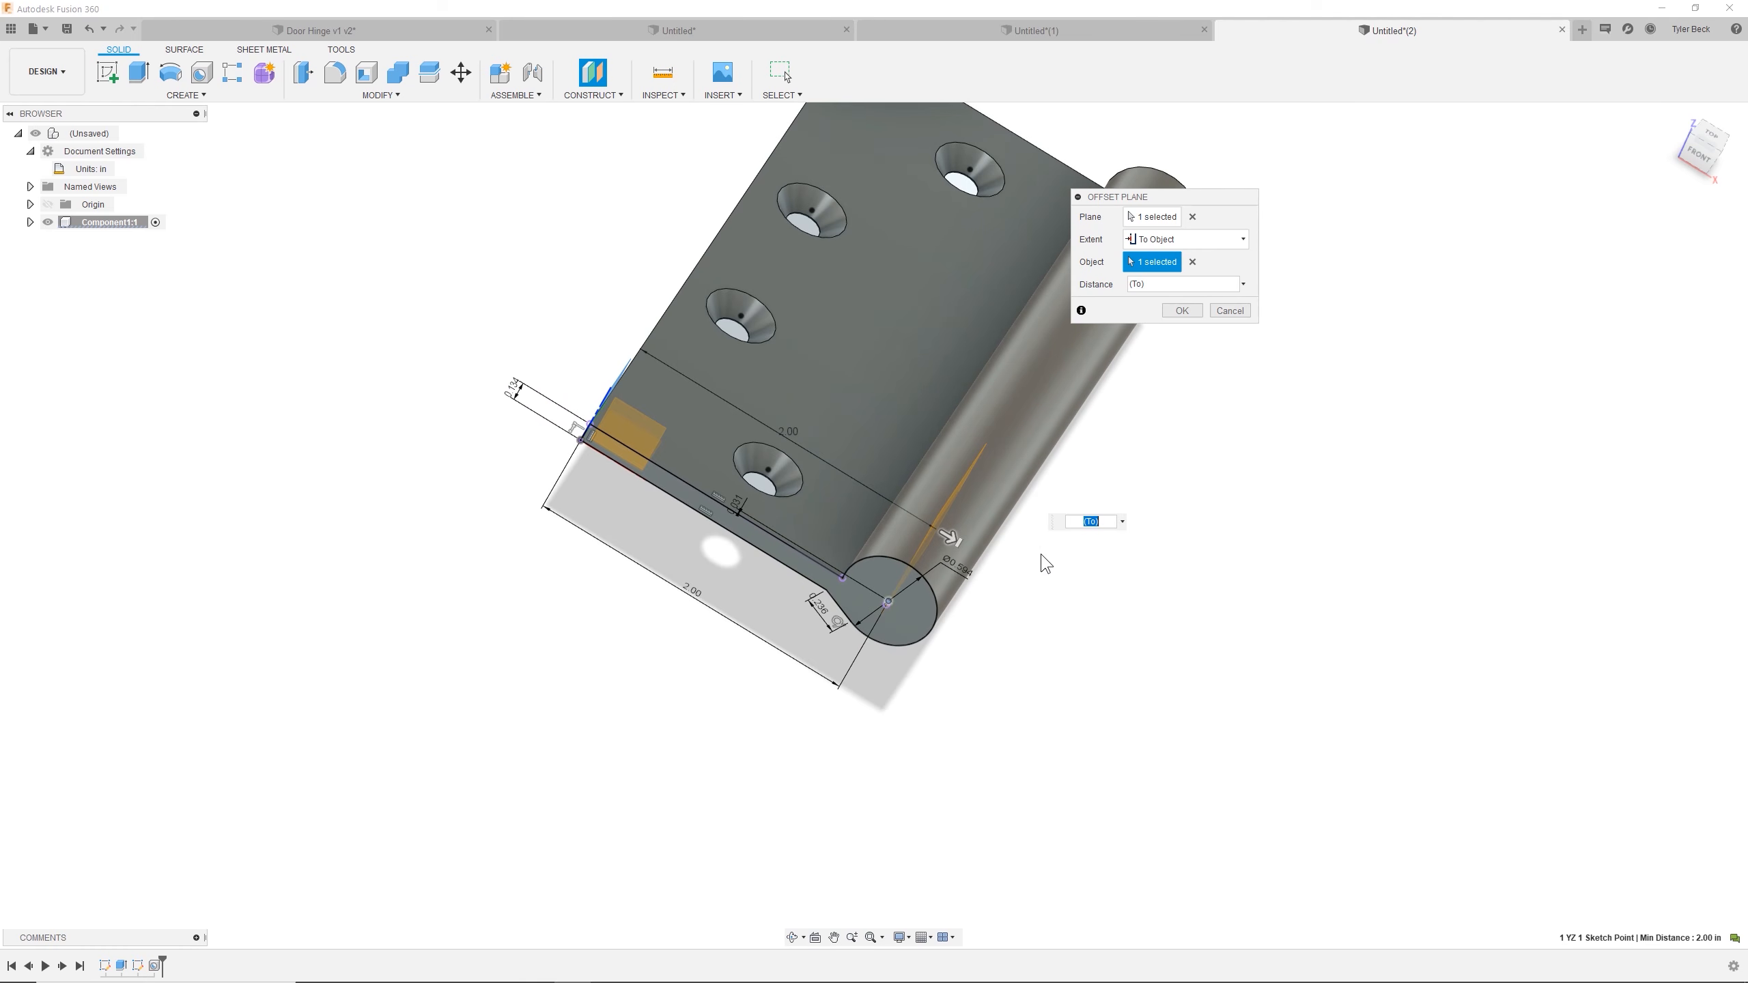
pyautogui.click(1181, 311)
pyautogui.moveTo(1162, 539)
pyautogui.keyDown('shift'); pyautogui.mouseDown(button='middle')
pyautogui.moveTo(1140, 501)
pyautogui.moveTo(1139, 517)
pyautogui.mouseUp(button='middle'); pyautogui.keyUp('shift')
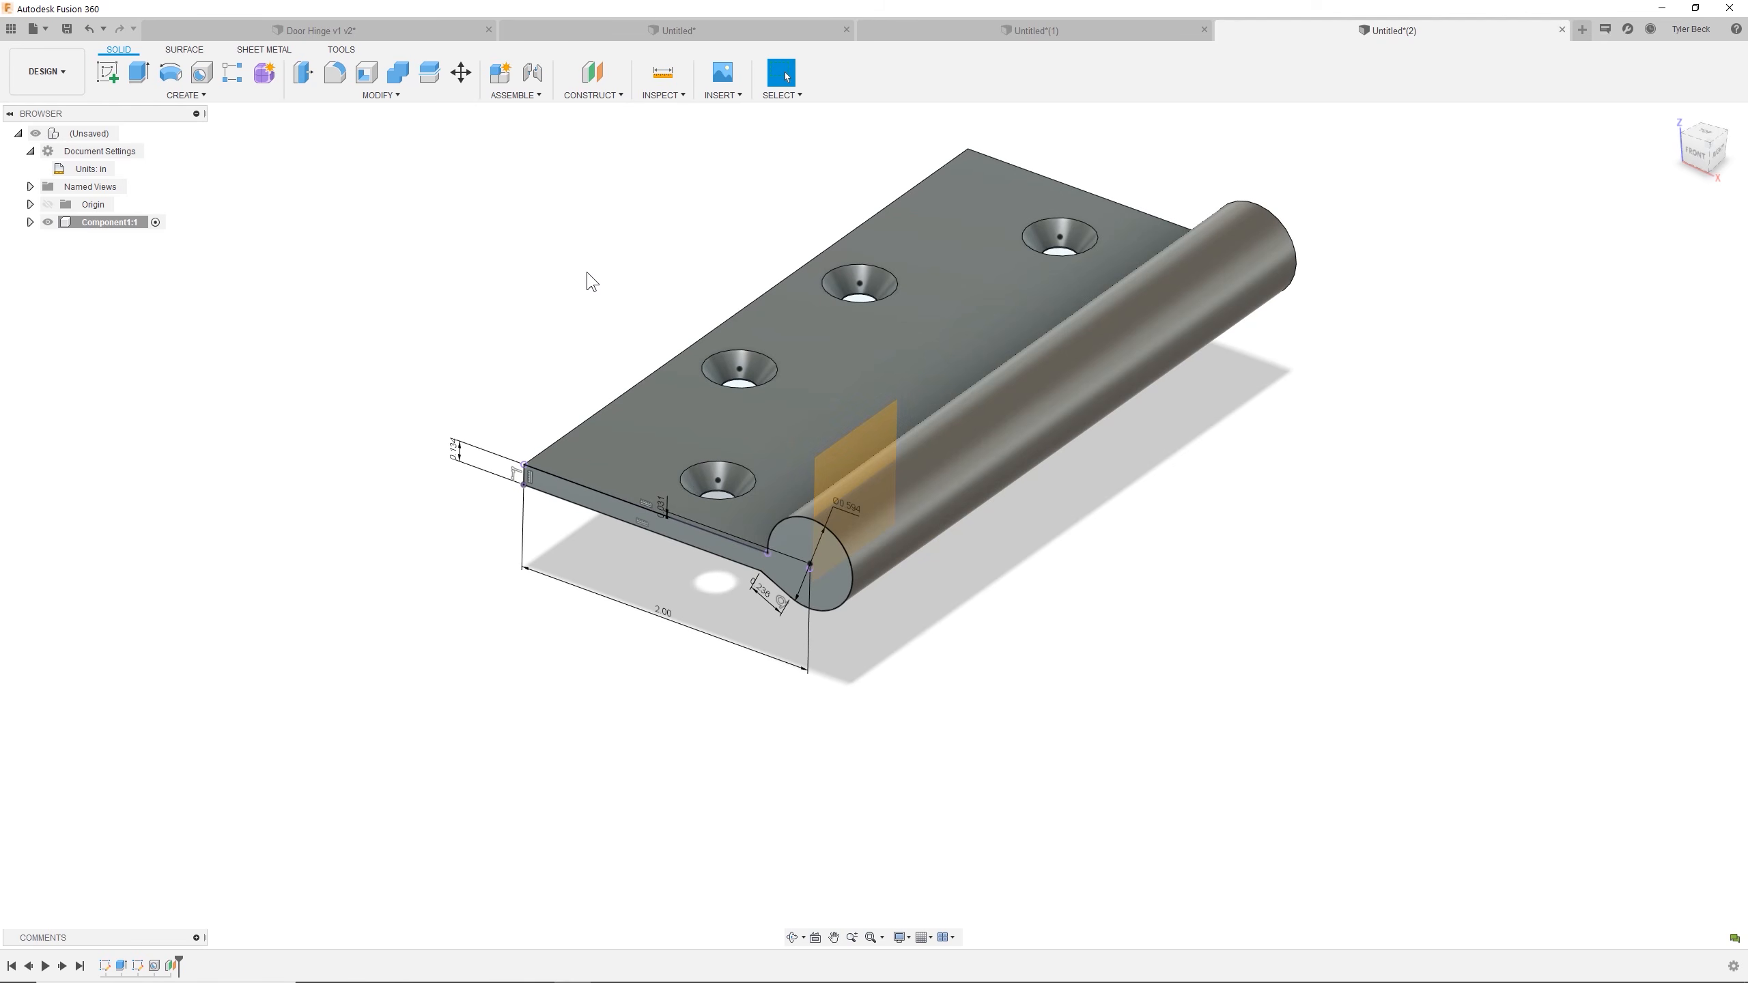
# Mirror the hinge leaf component across the new construction plane through the knuckle's centre.
pyautogui.write('smirror')
pyautogui.press('Return')
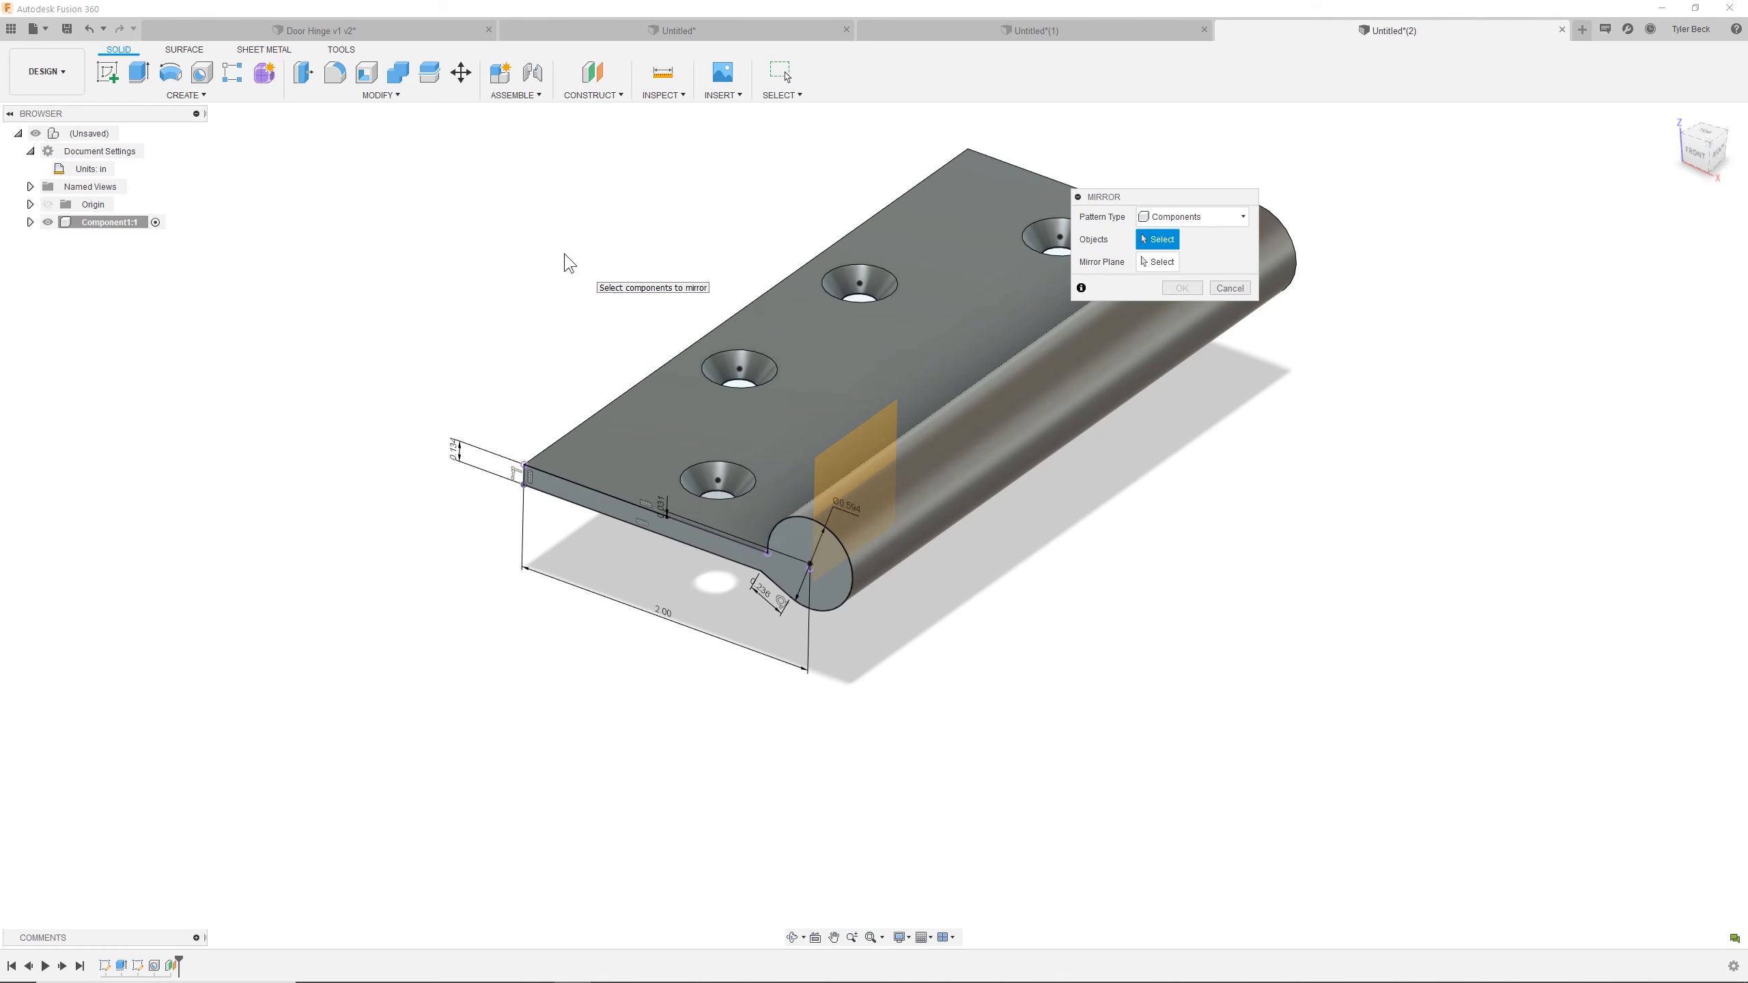
pyautogui.click(824, 347)
pyautogui.click(1157, 261)
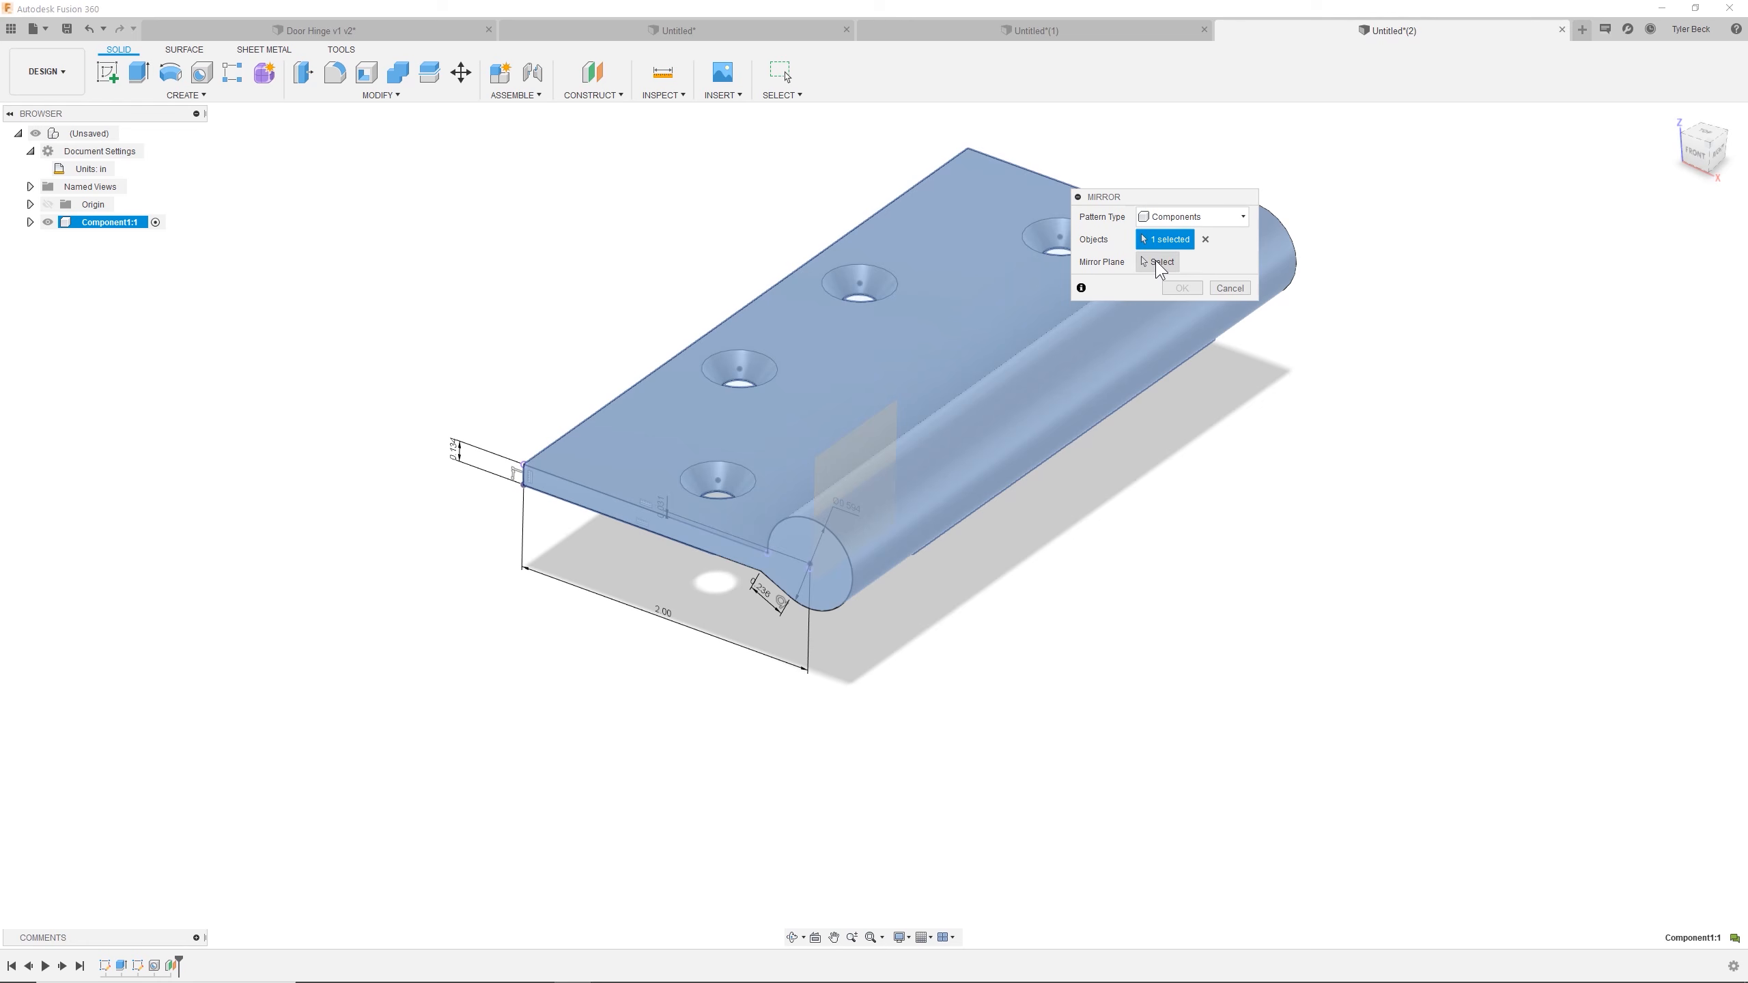
pyautogui.click(861, 440)
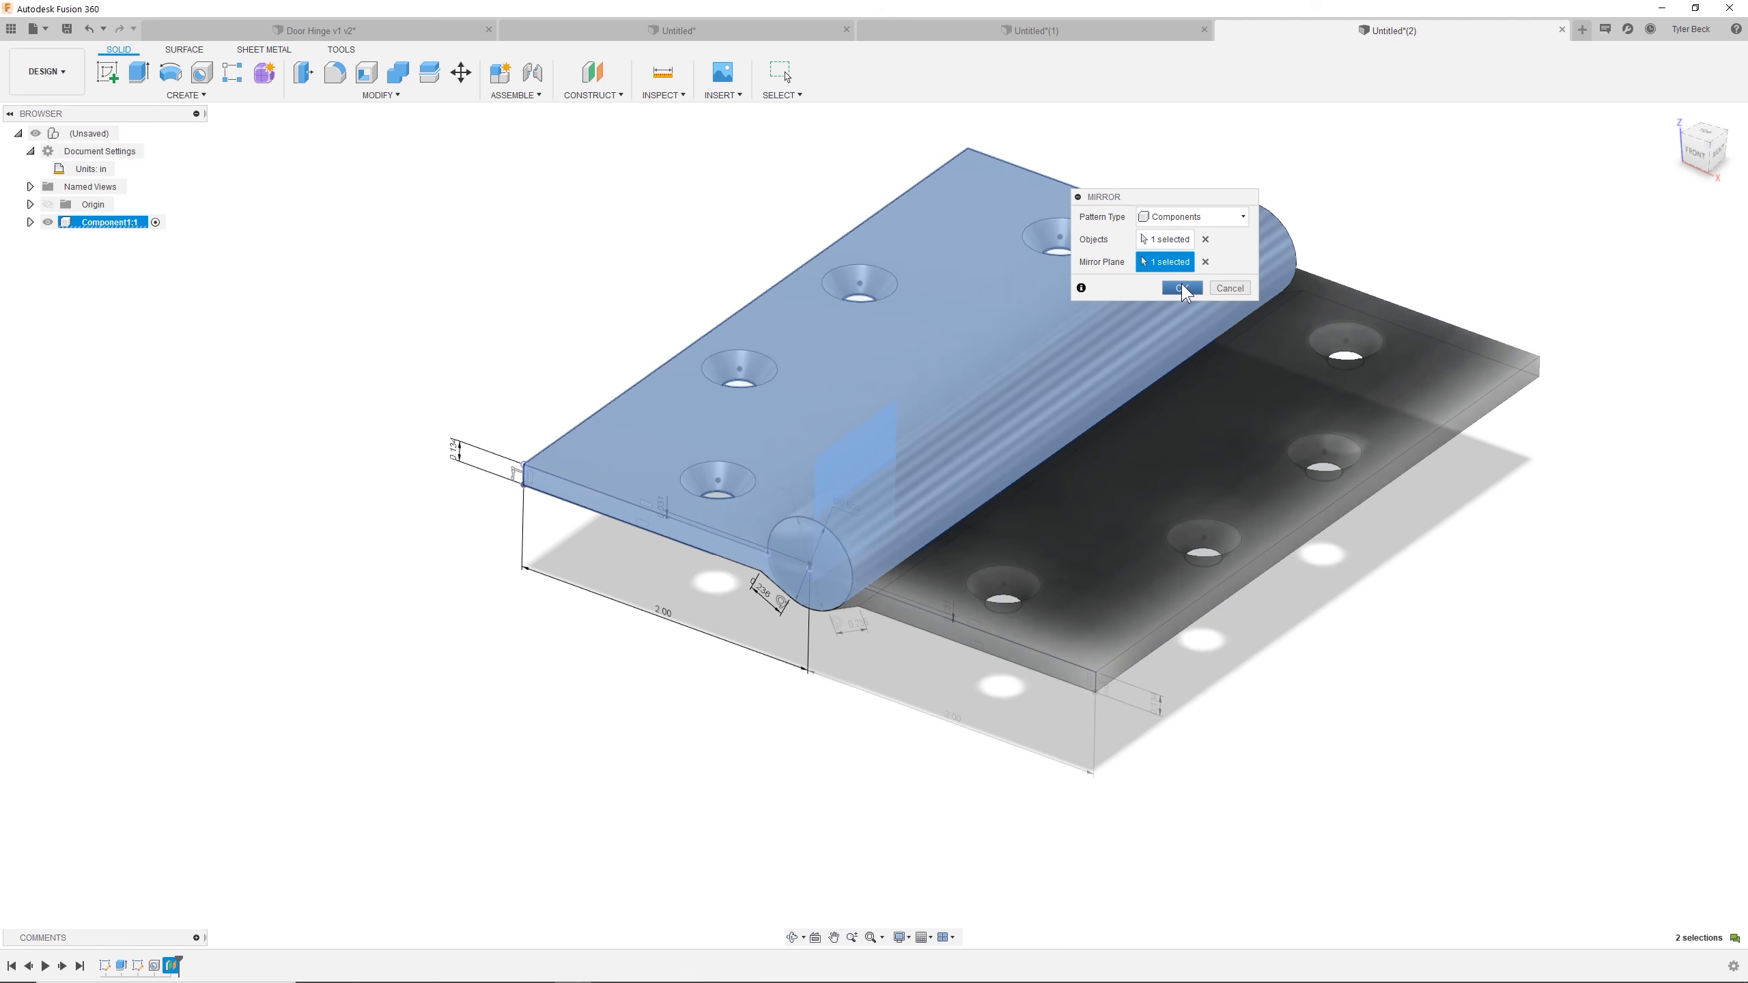
pyautogui.click(1181, 288)
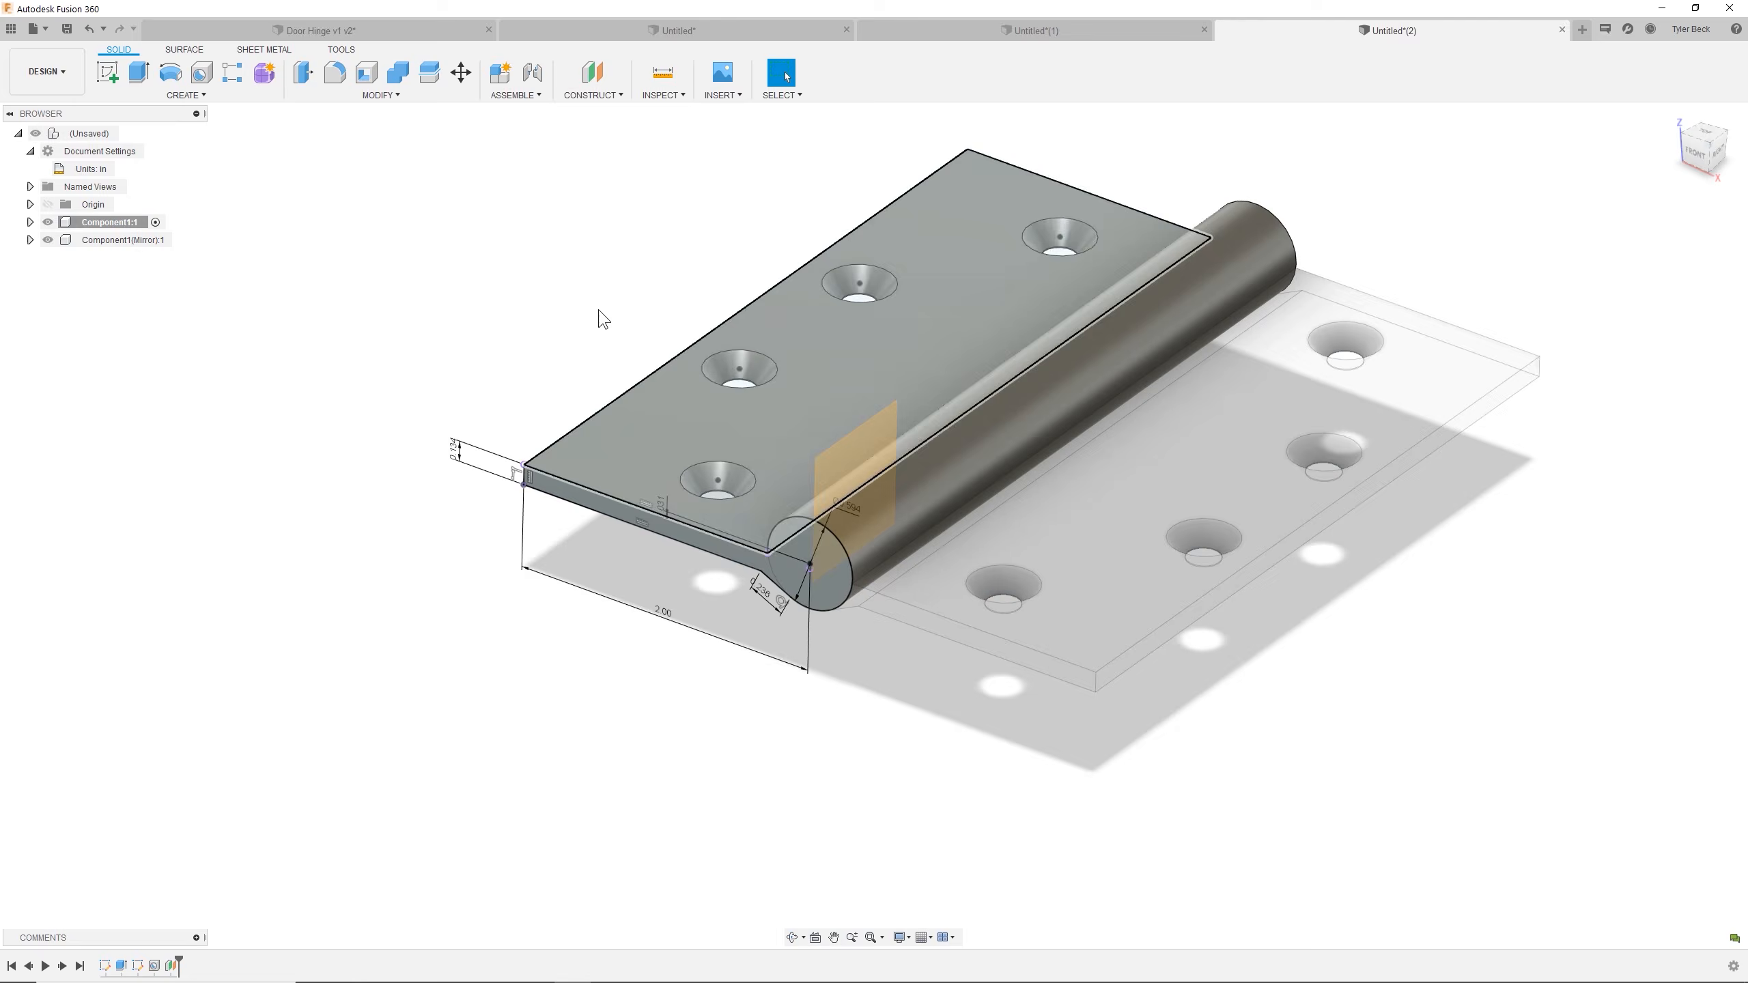
# Activate the mirrored and original components in turn and inspect the two hinge leaves.
pyautogui.click(146, 241)
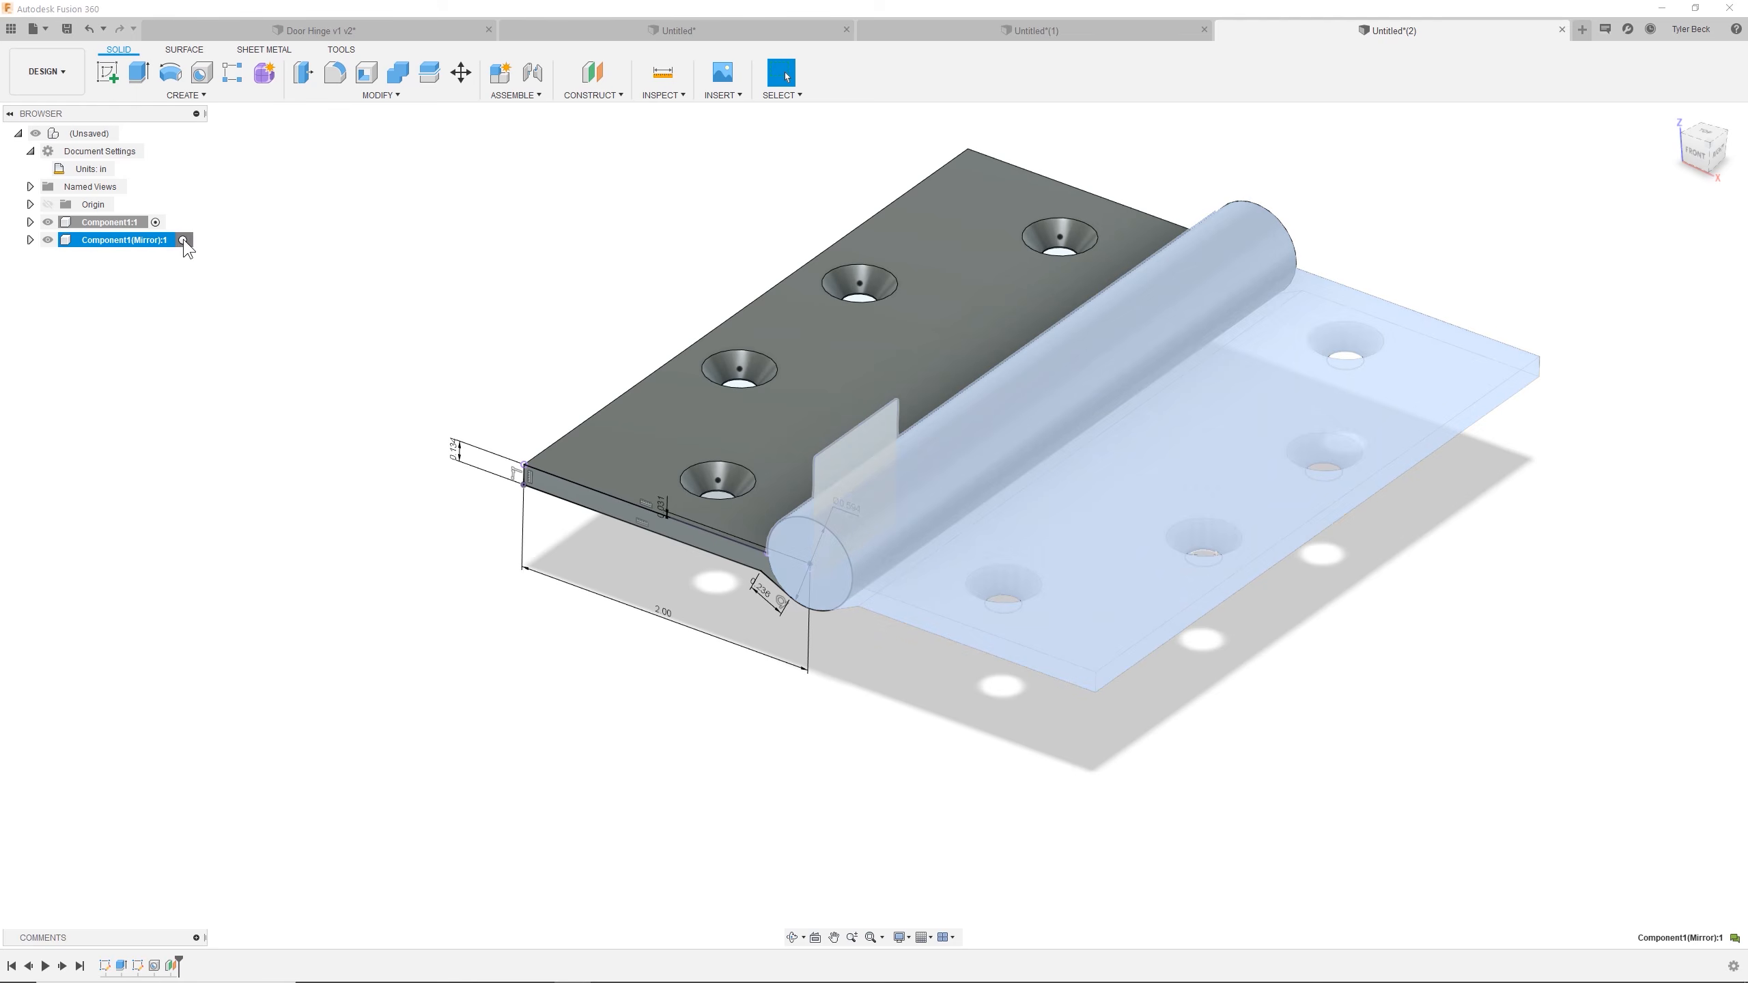
pyautogui.click(182, 239)
pyautogui.click(138, 223)
pyautogui.click(155, 222)
pyautogui.click(341, 273)
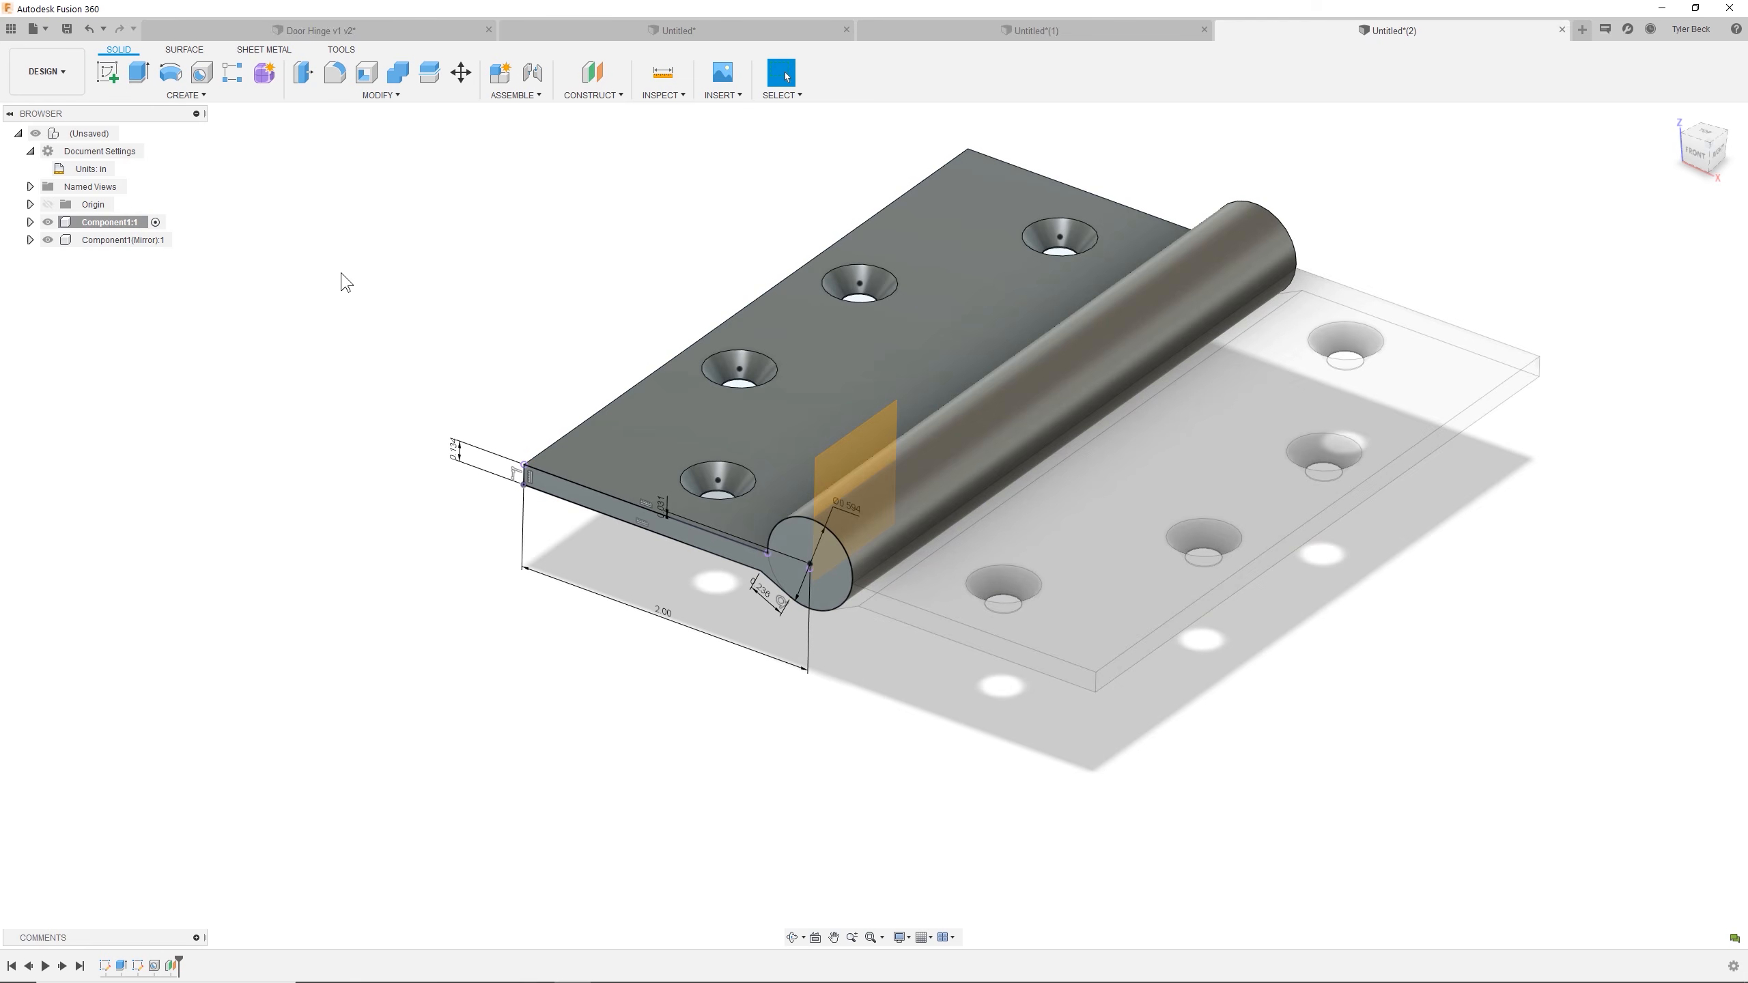
pyautogui.click(164, 240)
pyautogui.click(182, 240)
pyautogui.keyDown('shift'); pyautogui.moveTo(960, 380); pyautogui.dragTo(1148, 357, button='middle'); pyautogui.keyUp('shift')
pyautogui.moveTo(1050, 458)
pyautogui.keyDown('shift'); pyautogui.mouseDown(button='middle')
pyautogui.moveTo(1073, 496)
pyautogui.moveTo(1059, 441)
pyautogui.mouseUp(button='middle'); pyautogui.keyUp('shift')
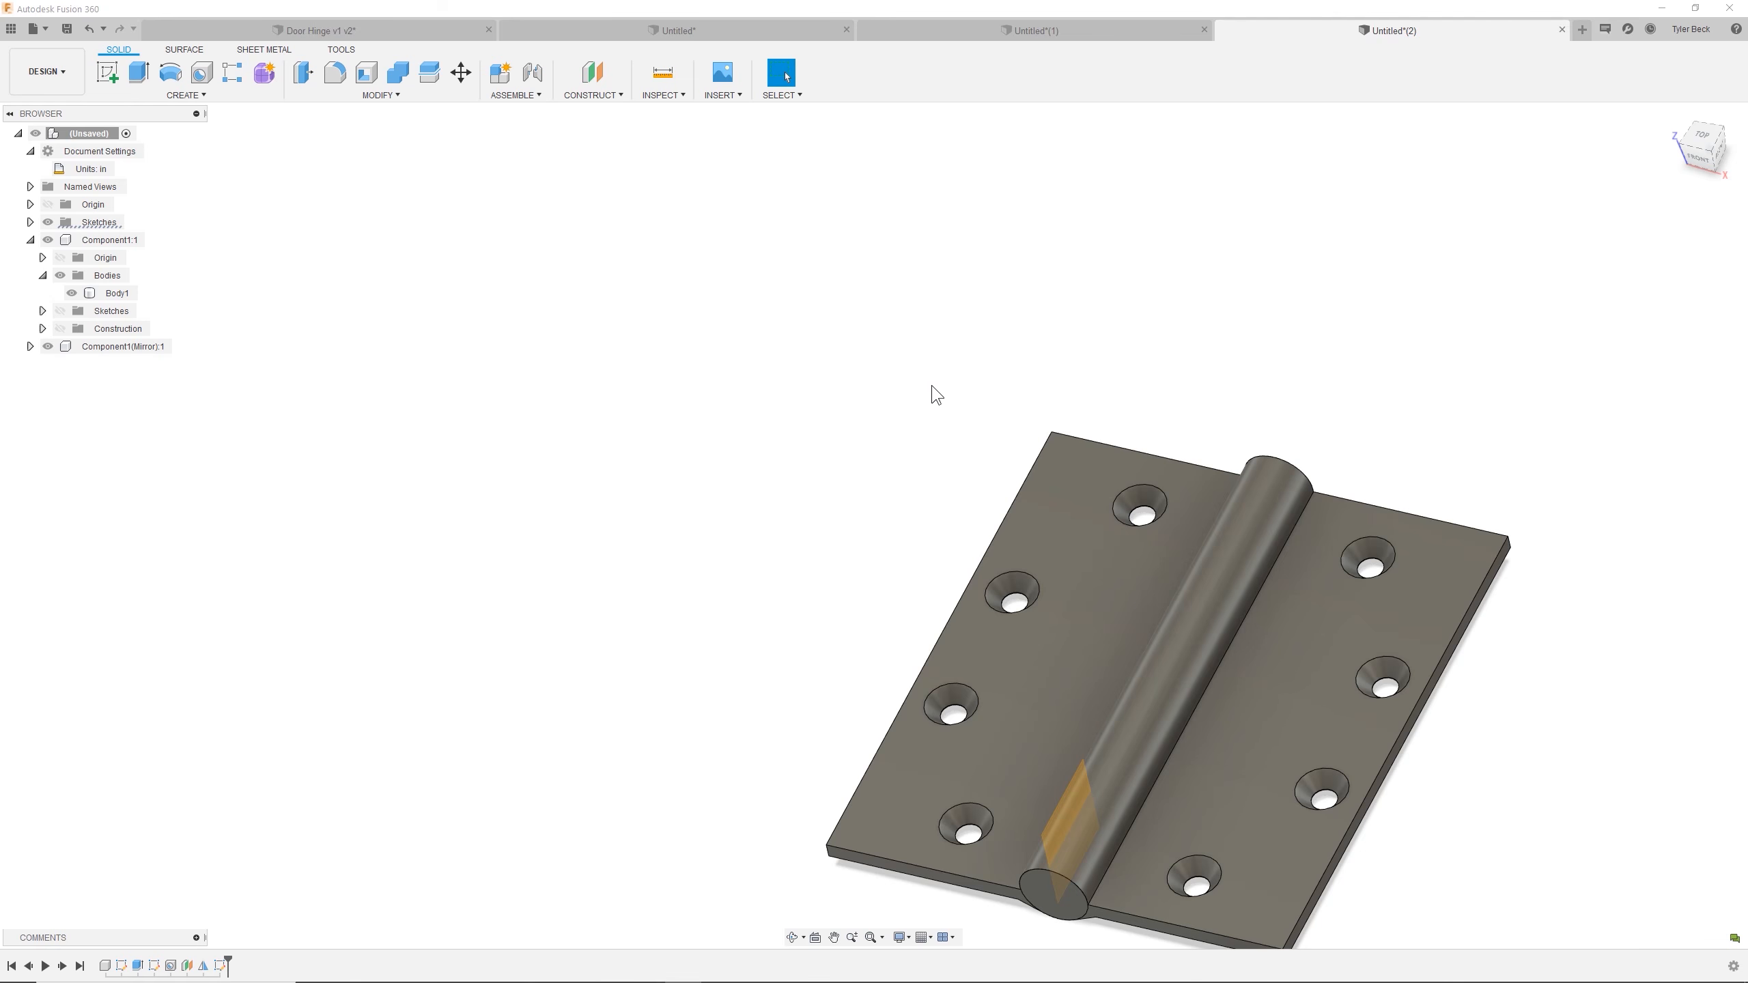
# Start a new sketch on the underside face of the mirrored leaf.
pyautogui.keyDown('shift'); pyautogui.moveTo(857, 466); pyautogui.dragTo(876, 356, button='middle'); pyautogui.keyUp('shift')
pyautogui.keyDown('shift'); pyautogui.moveTo(1217, 618); pyautogui.dragTo(1147, 530, button='middle'); pyautogui.keyUp('shift')
pyautogui.click(1251, 515)
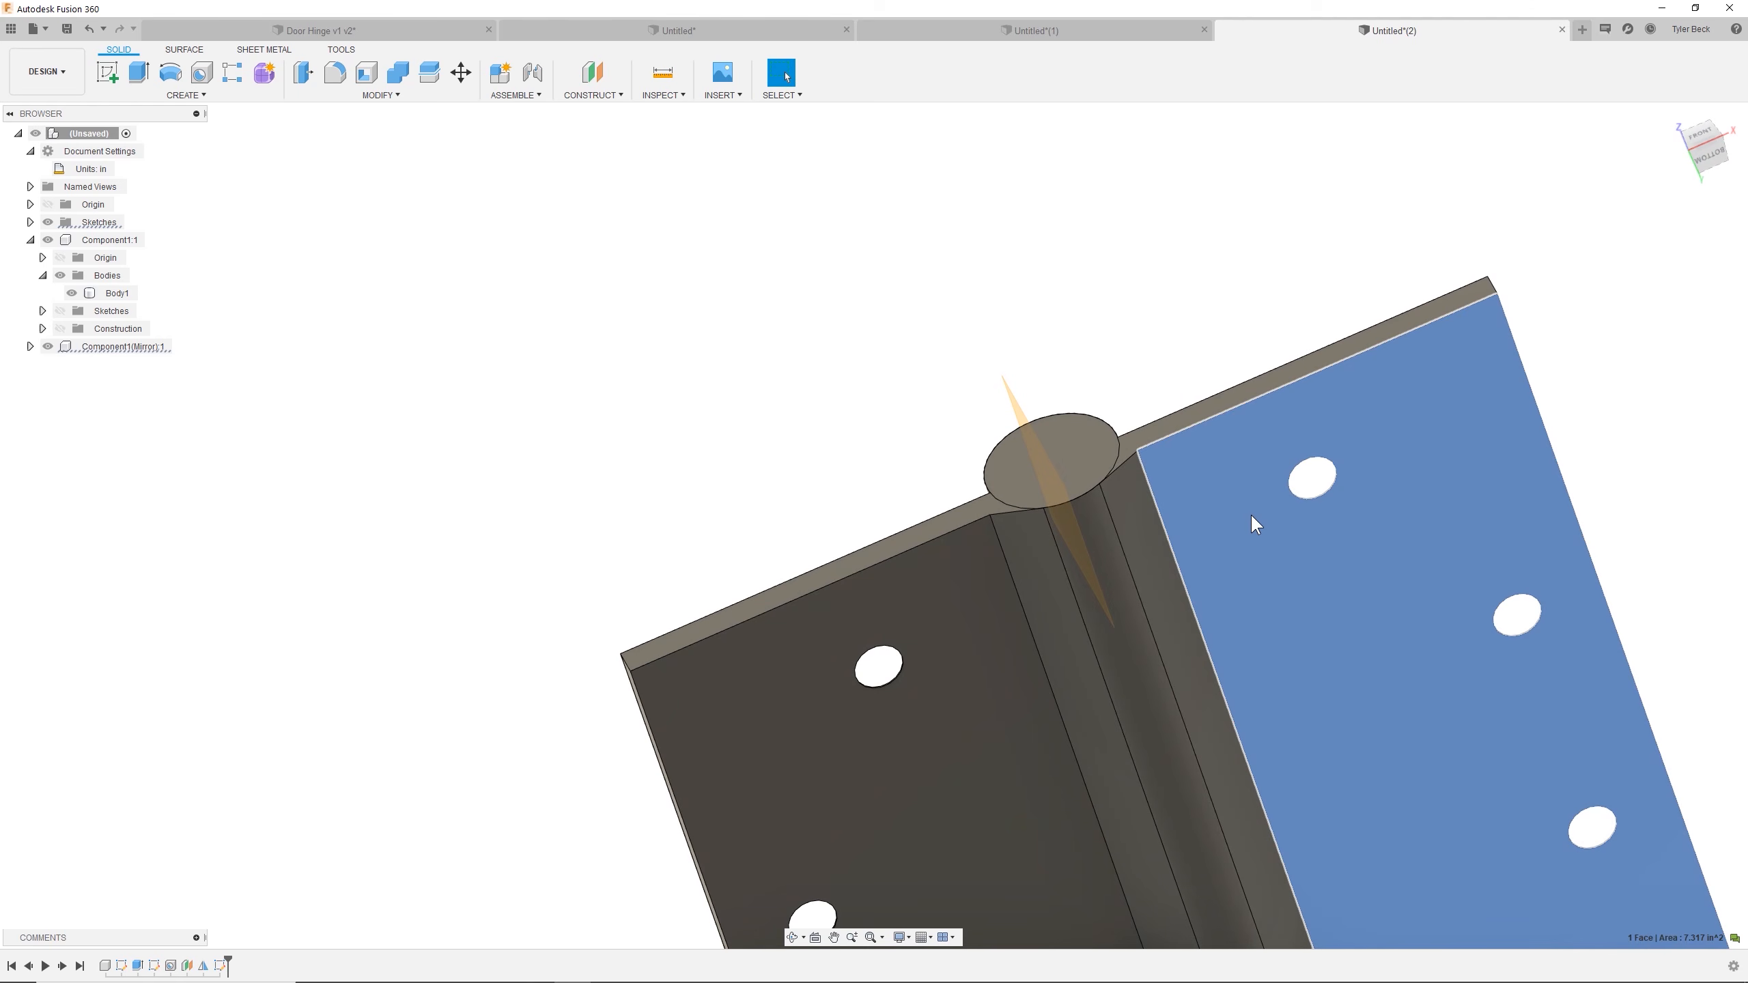
pyautogui.click(108, 73)
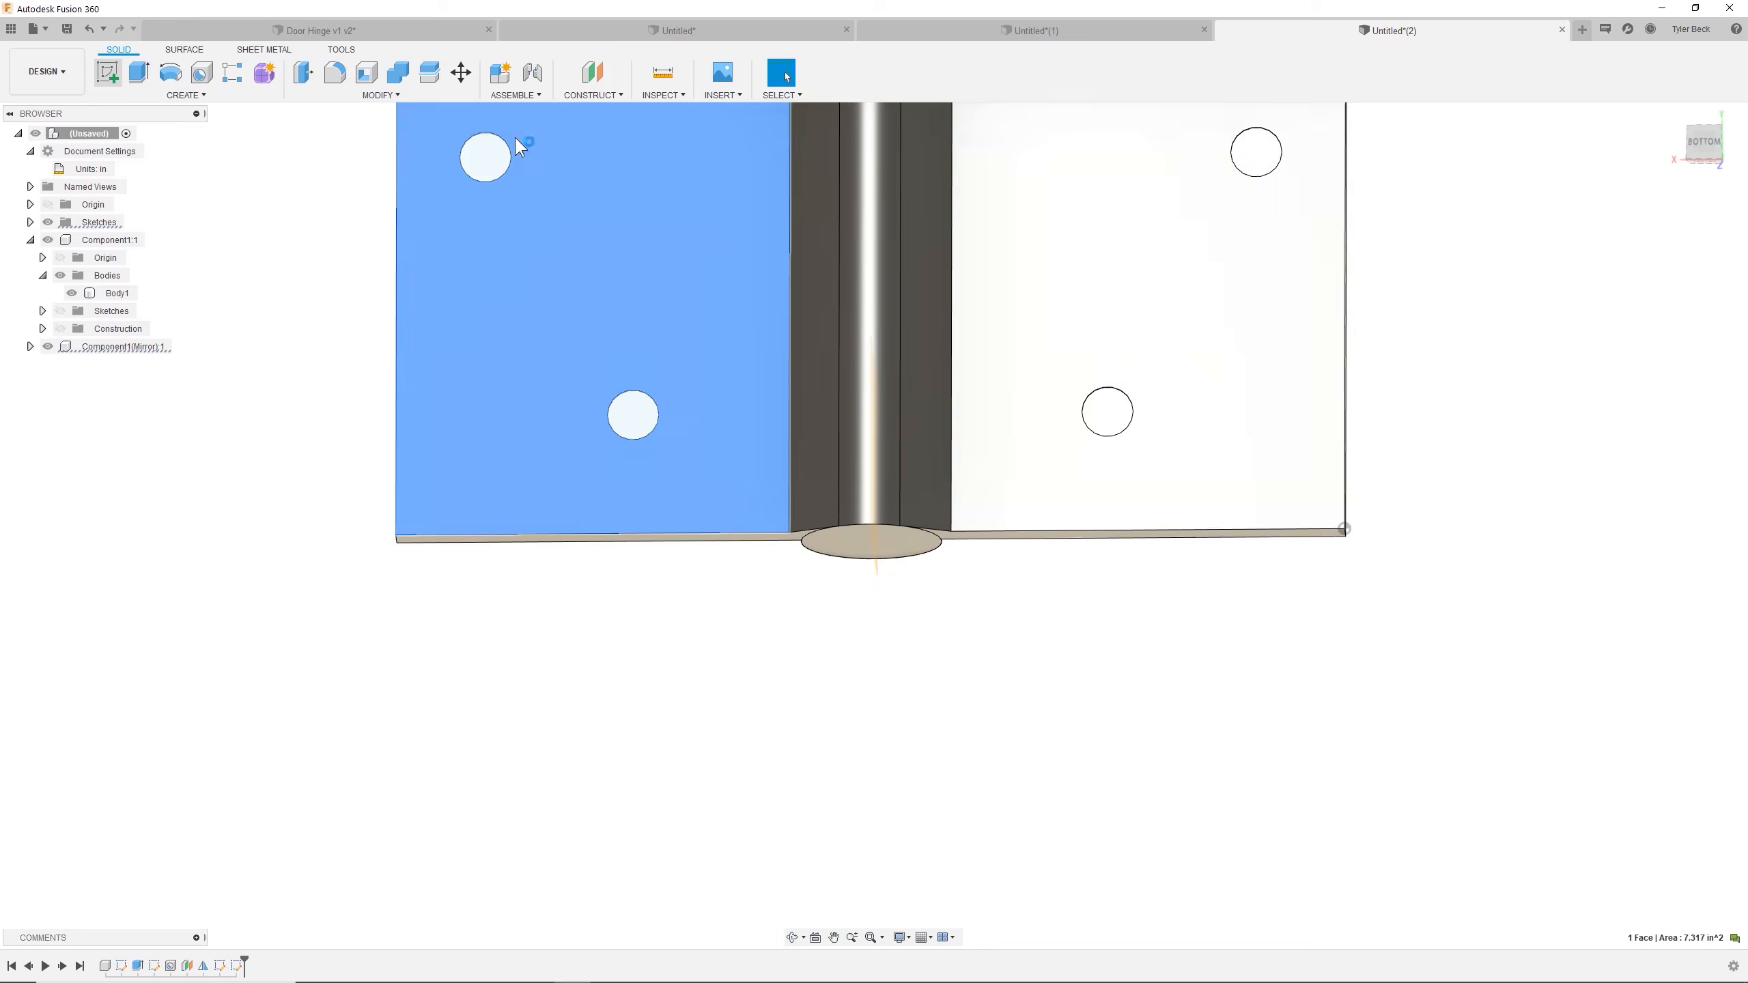
pyautogui.moveTo(1521, 226)
pyautogui.mouseDown(button='middle')
pyautogui.moveTo(1377, 417)
pyautogui.moveTo(1353, 526)
pyautogui.mouseUp(button='middle')
pyautogui.scroll(2, 964, 388)
pyautogui.scroll(-3, 965, 393)
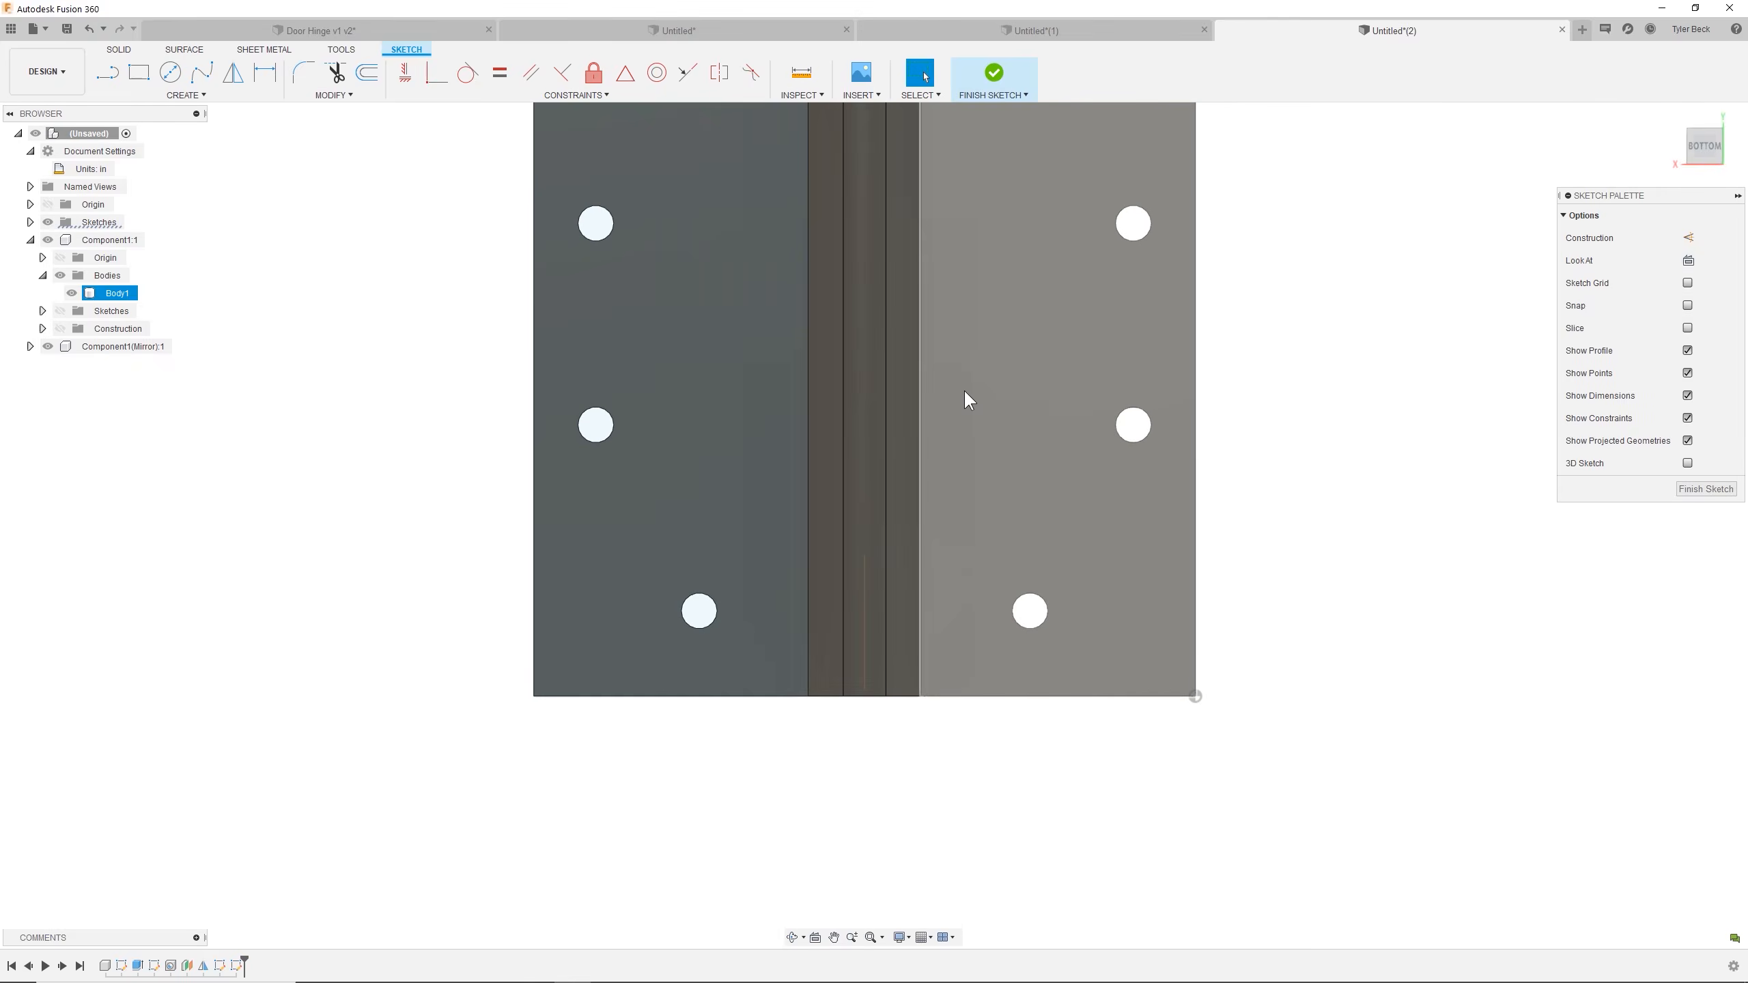
pyautogui.scroll(-1, 921, 313)
pyautogui.moveTo(921, 301); pyautogui.dragTo(915, 411, button='middle')
pyautogui.press('Escape')
pyautogui.press('Escape')
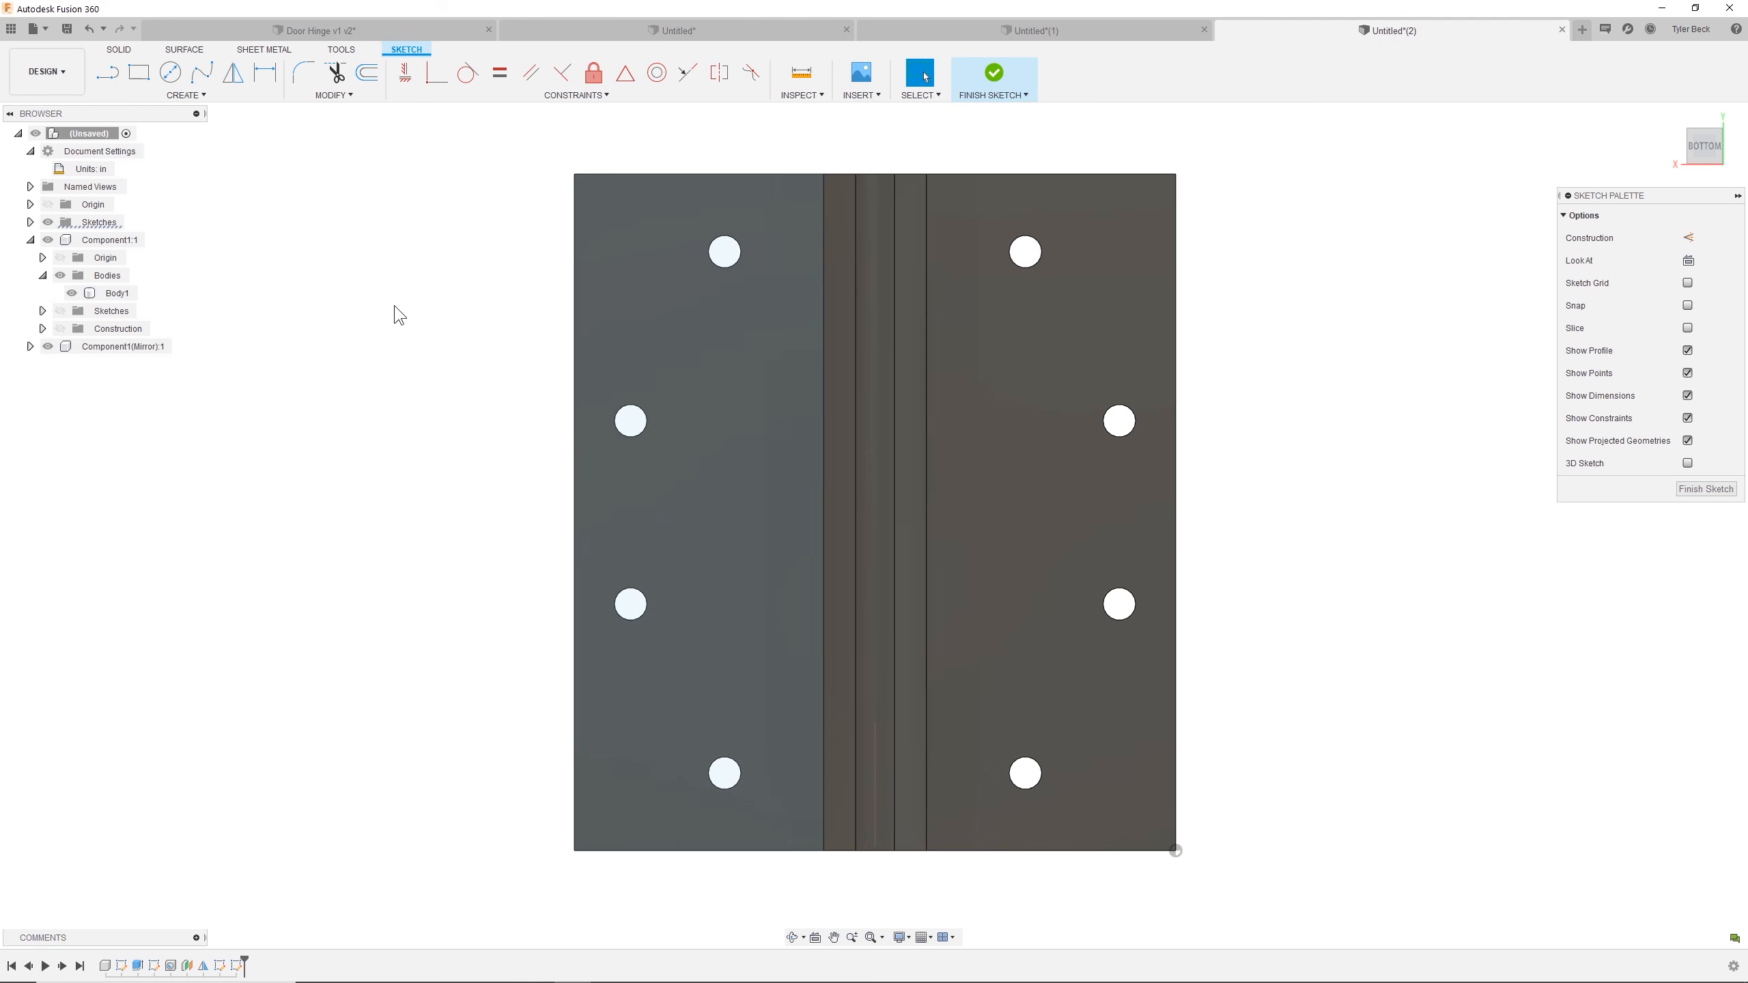
# Sketch a two-point rectangle from the mirrored leaf's inner corner at the hinge end, across the knuckle and partway along its length.
pyautogui.click(150, 74)
pyautogui.click(825, 173)
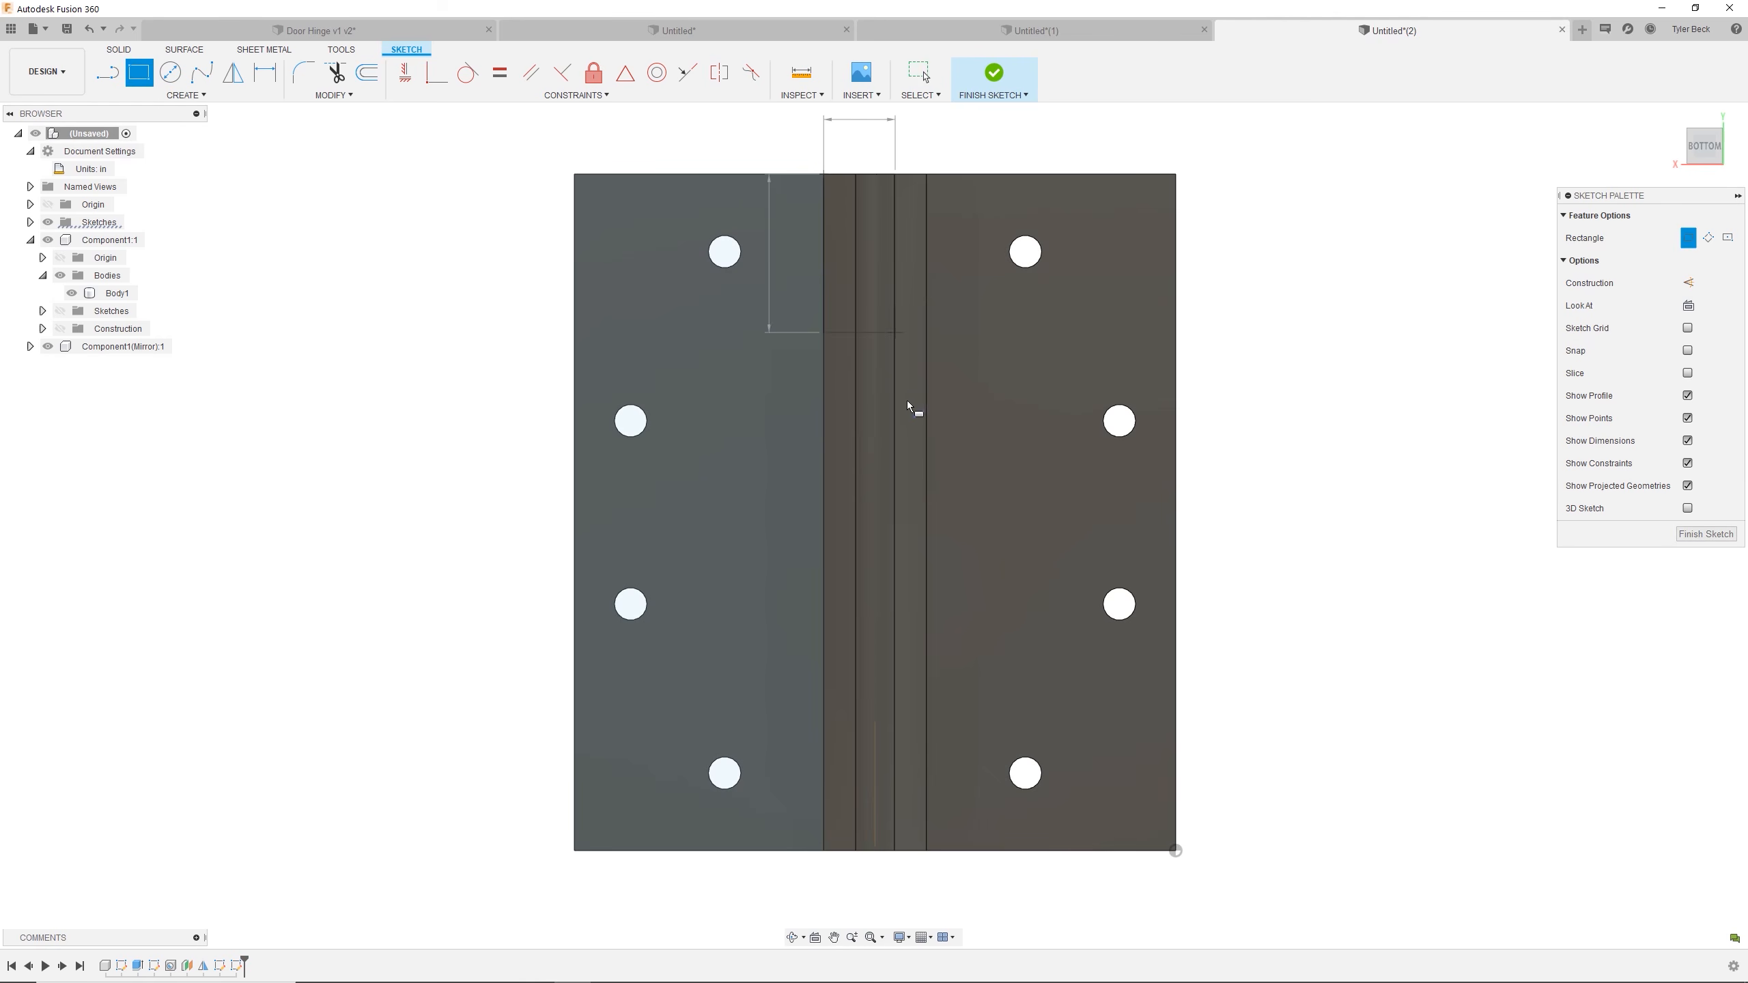
pyautogui.click(958, 525)
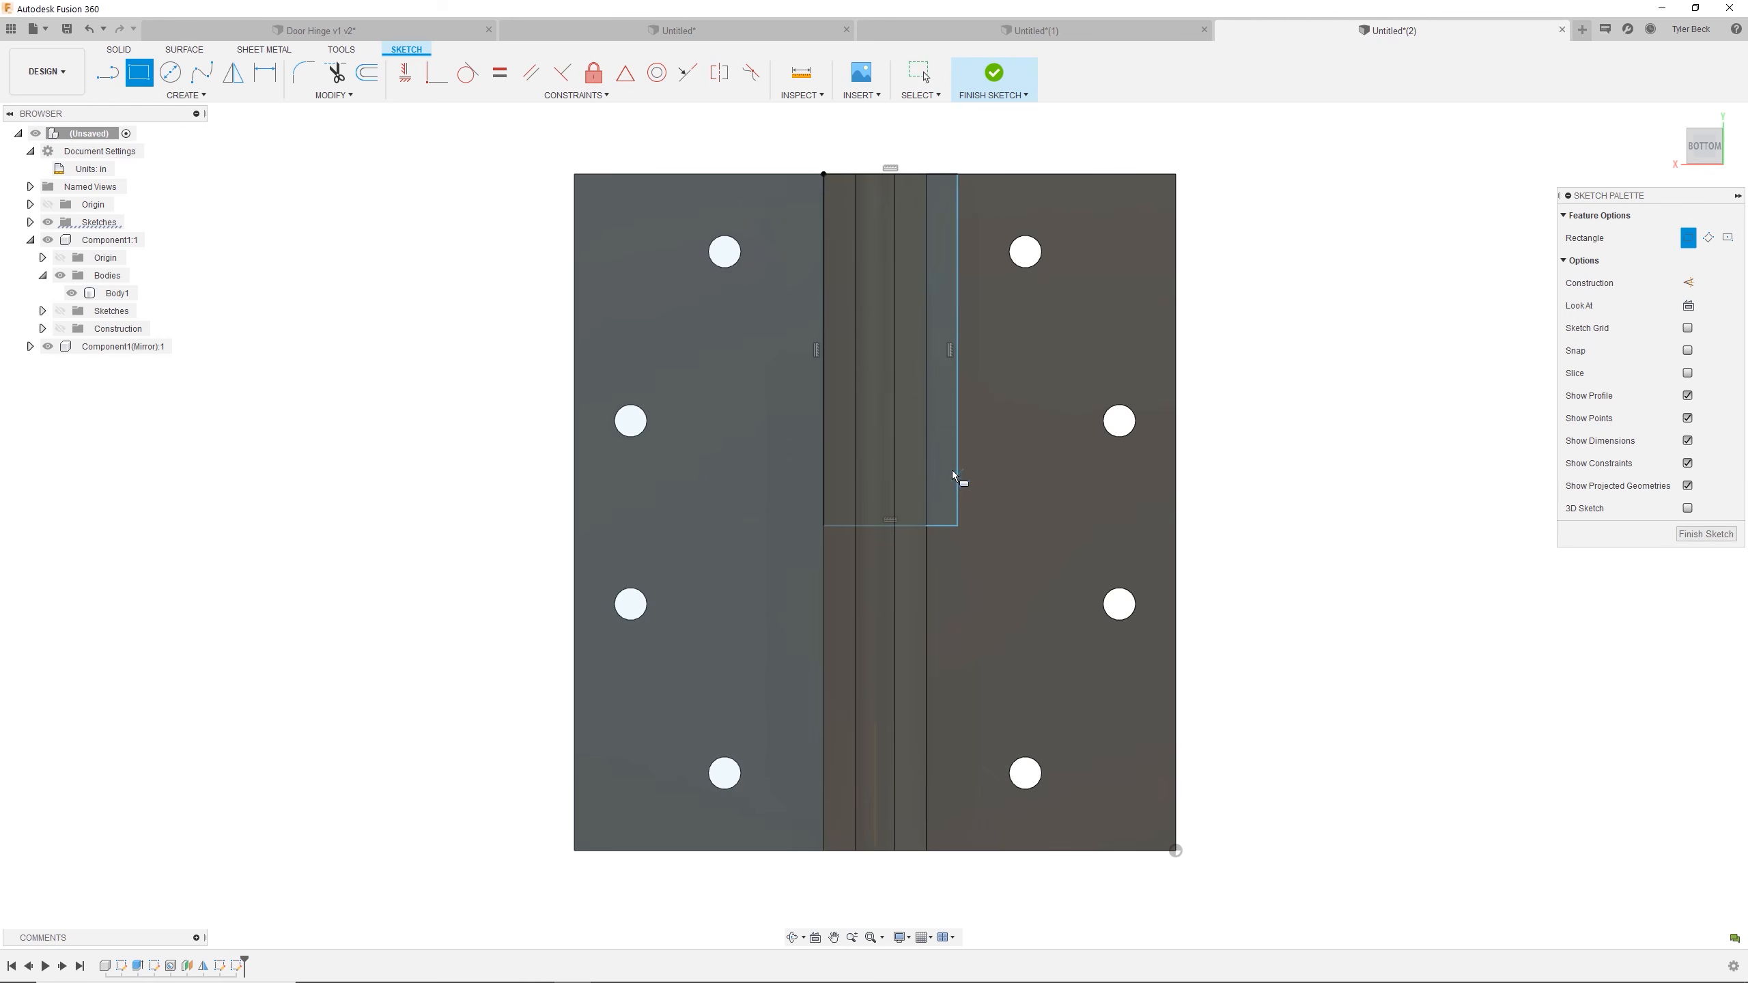
pyautogui.scroll(2, 928, 422)
pyautogui.press('Escape')
# Constrain the rectangle's outer long side collinear with the inner edge of the opposite hinge leaf.
pyautogui.scroll(-2, 928, 424)
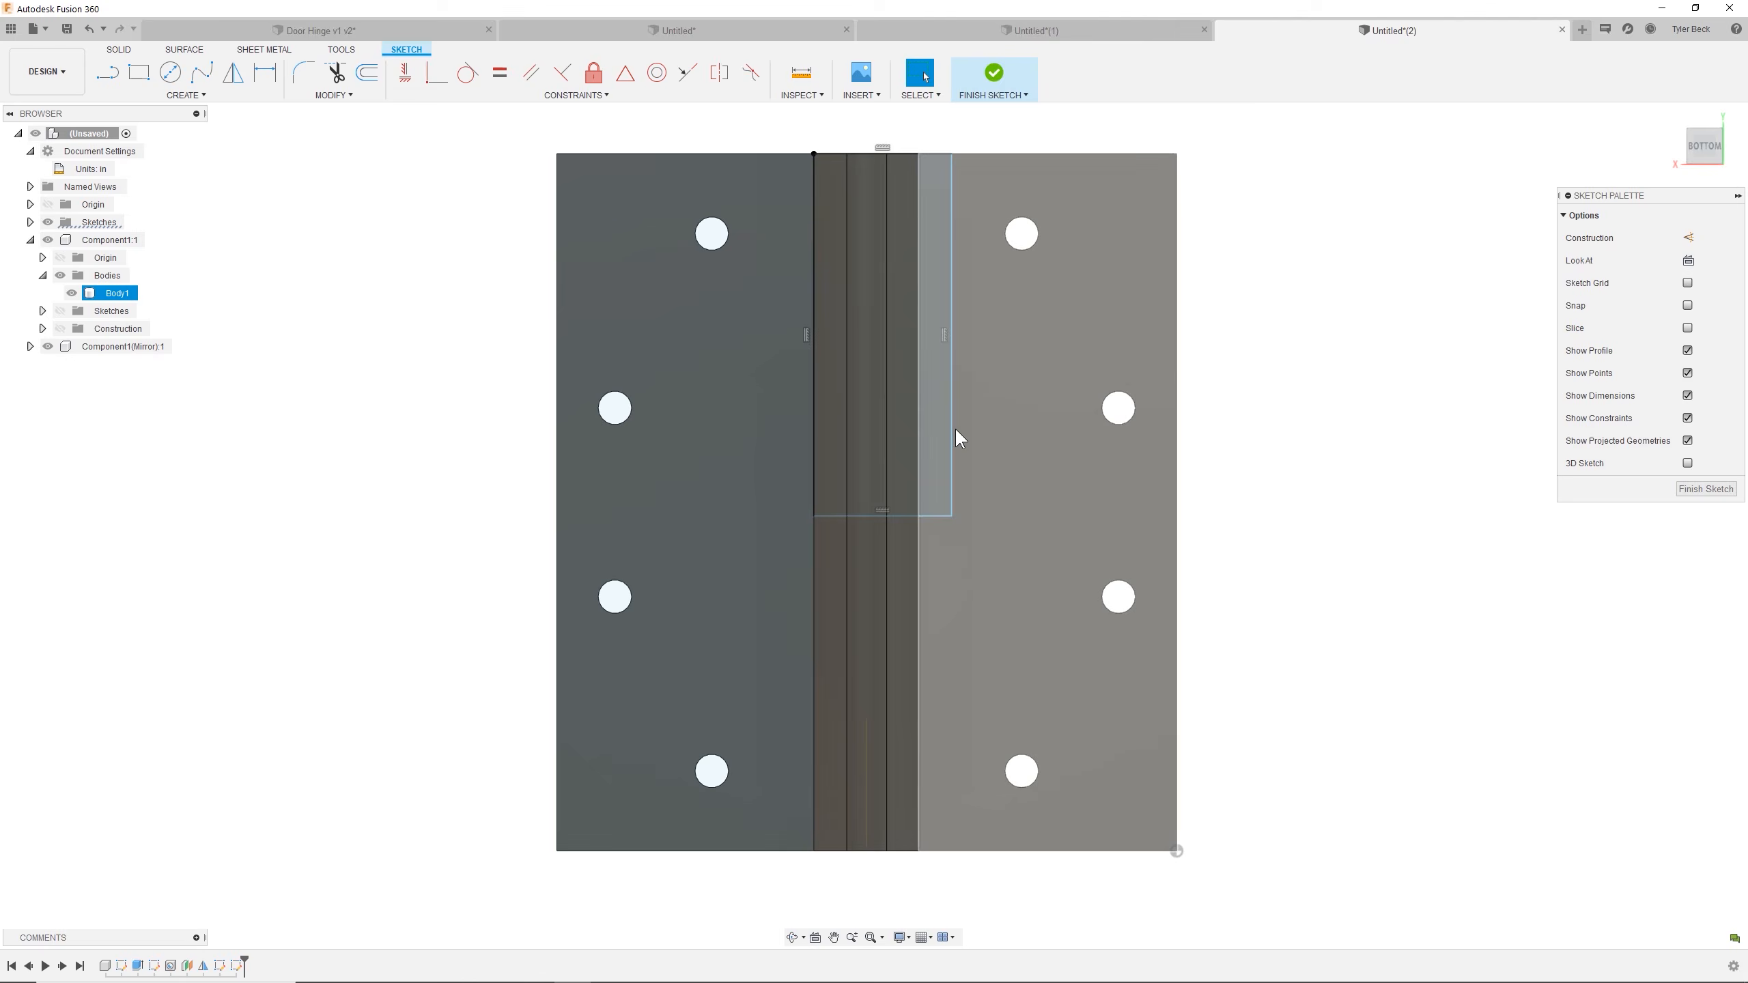
pyautogui.click(951, 438)
pyautogui.keyDown('shift'); pyautogui.click(920, 434); pyautogui.keyUp('shift')
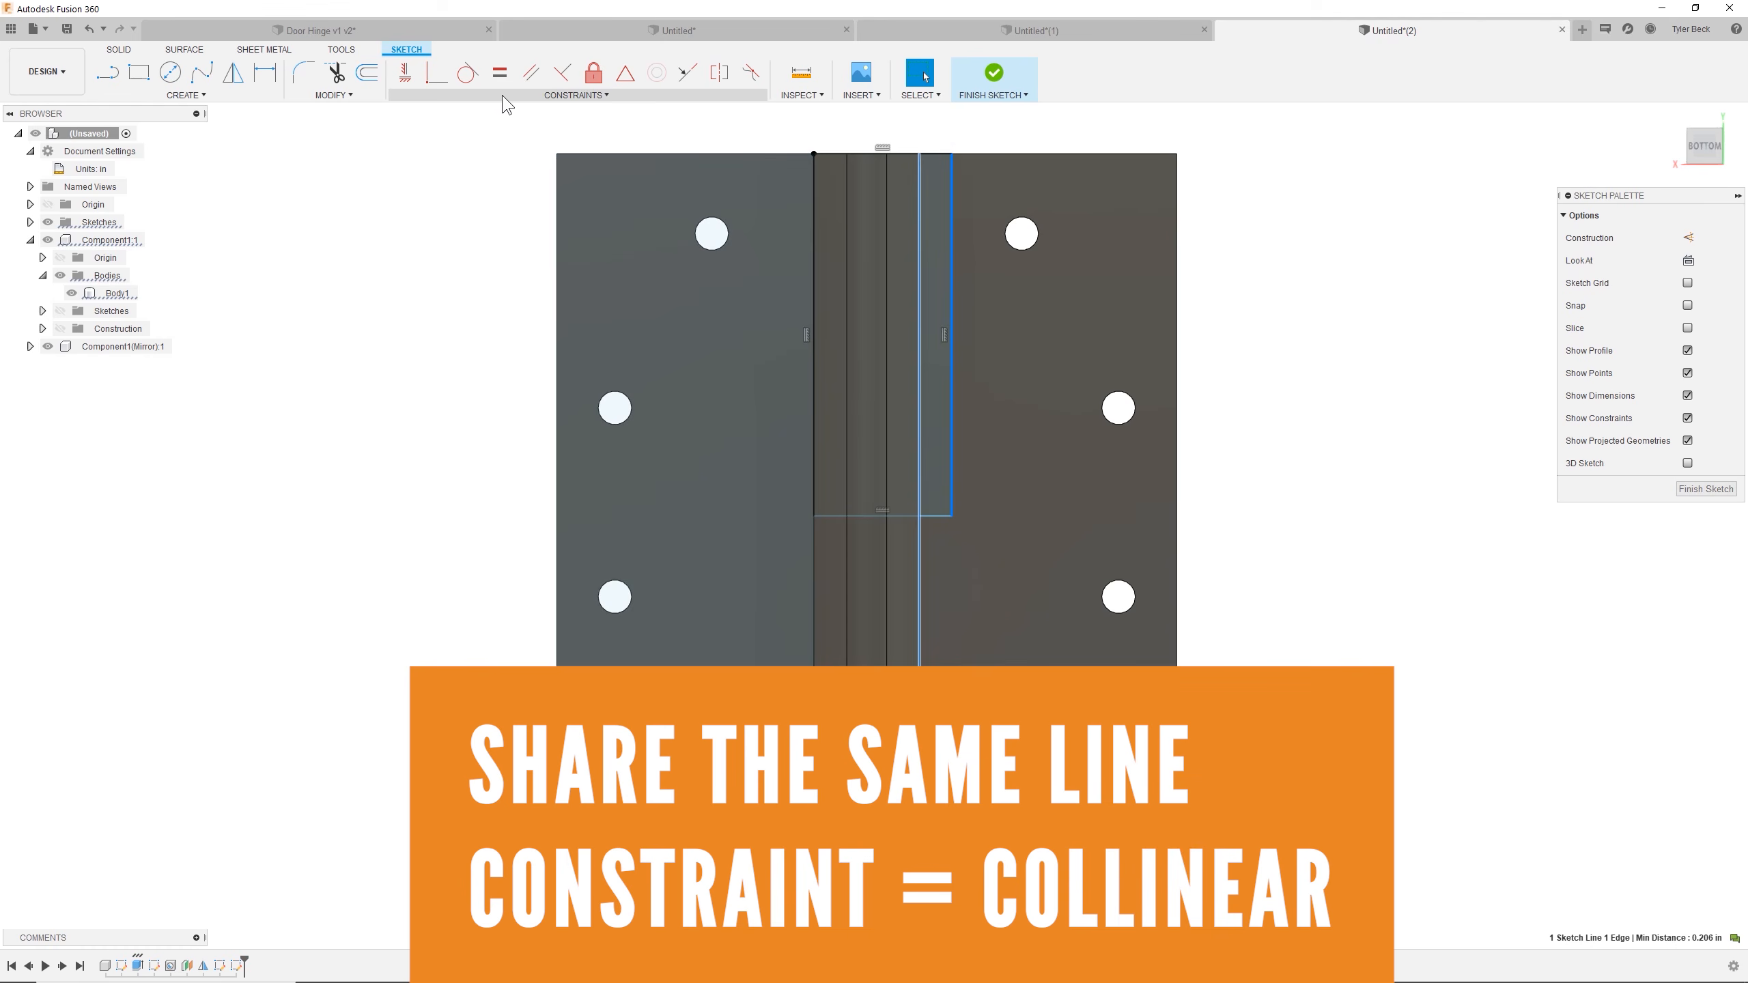
pyautogui.click(689, 72)
# Dimension the rectangle's length along the knuckle and set it to 2.25 in.
pyautogui.press('d')
pyautogui.click(814, 423)
pyautogui.click(749, 419)
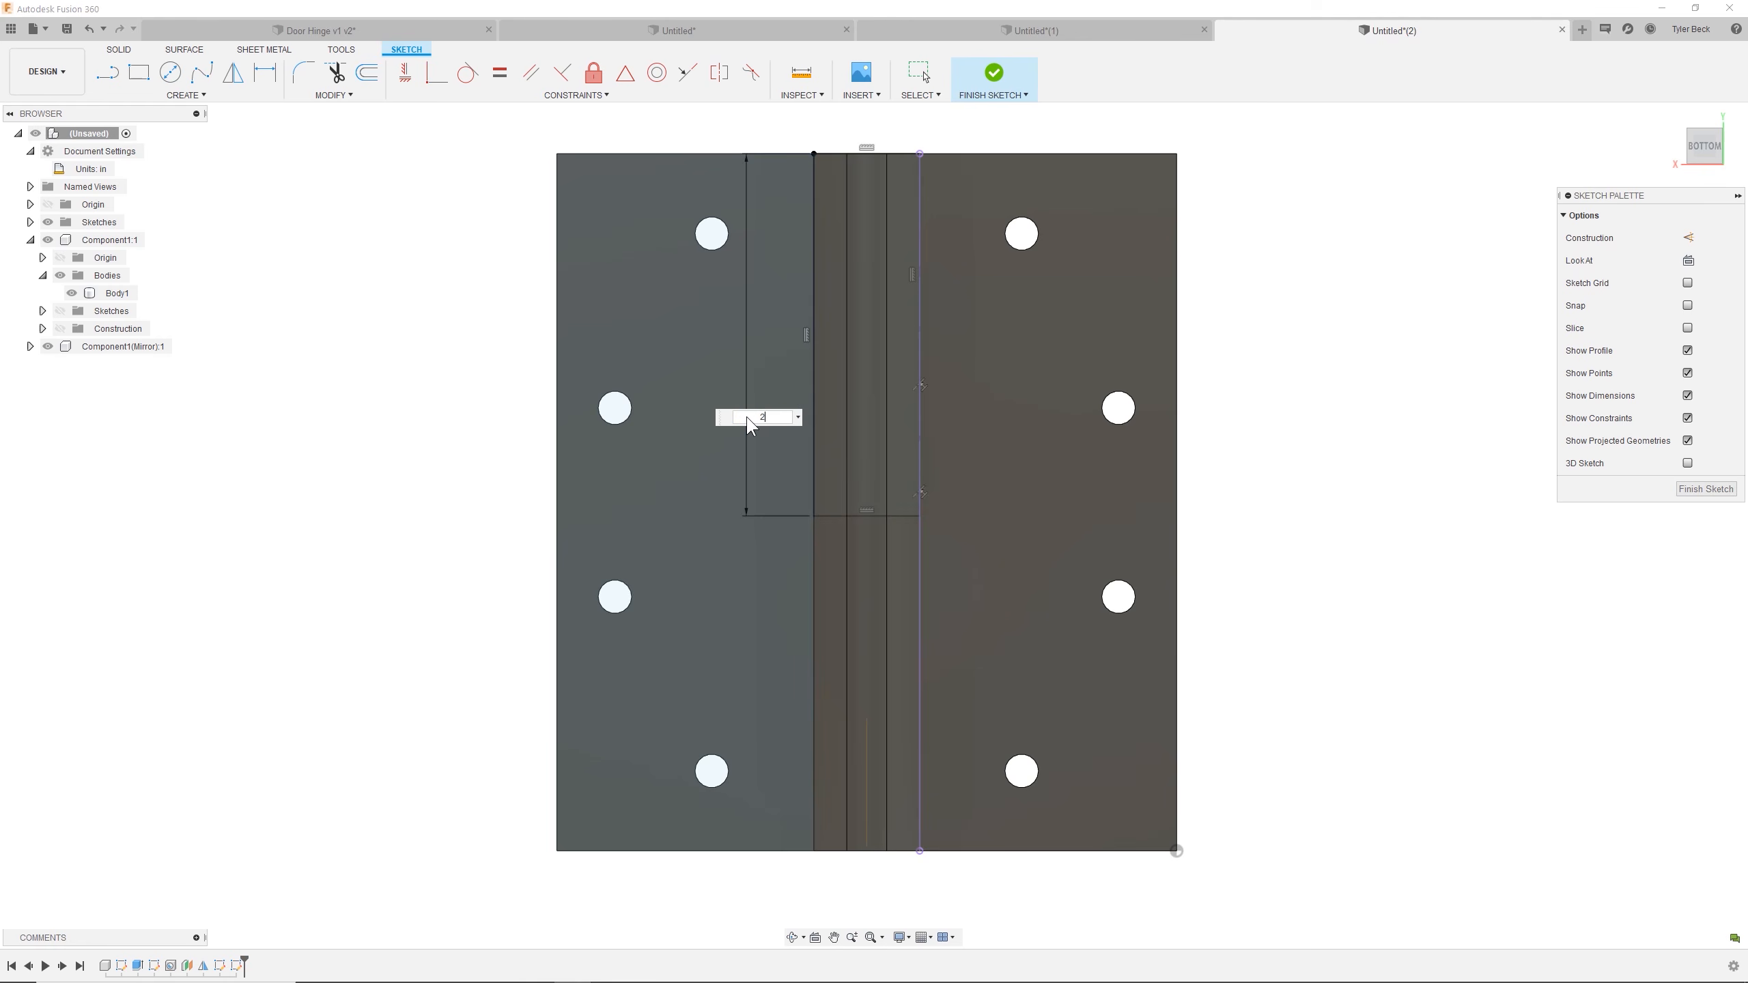
pyautogui.press('Return')
pyautogui.press('Escape')
pyautogui.click(1038, 556)
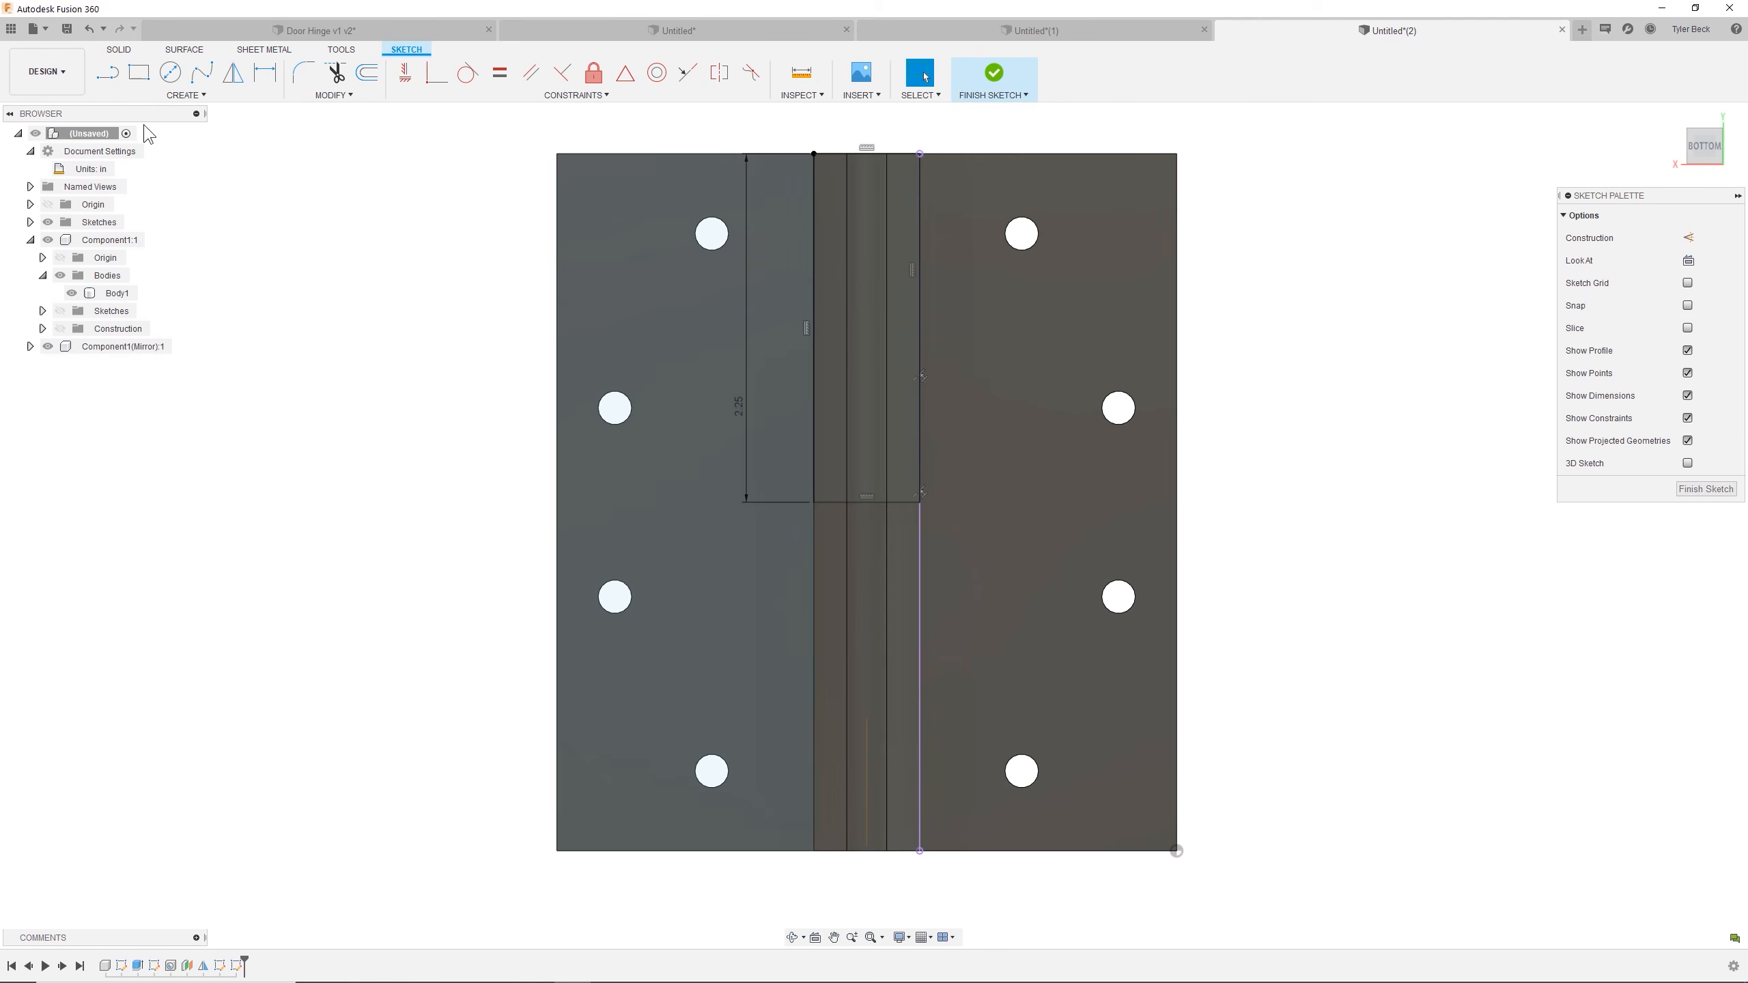
# Sketch a second rectangle over the remaining knuckle length, from the first rectangle's corner to the far end of the opposite leaf's inner edge.
pyautogui.click(140, 76)
pyautogui.click(814, 501)
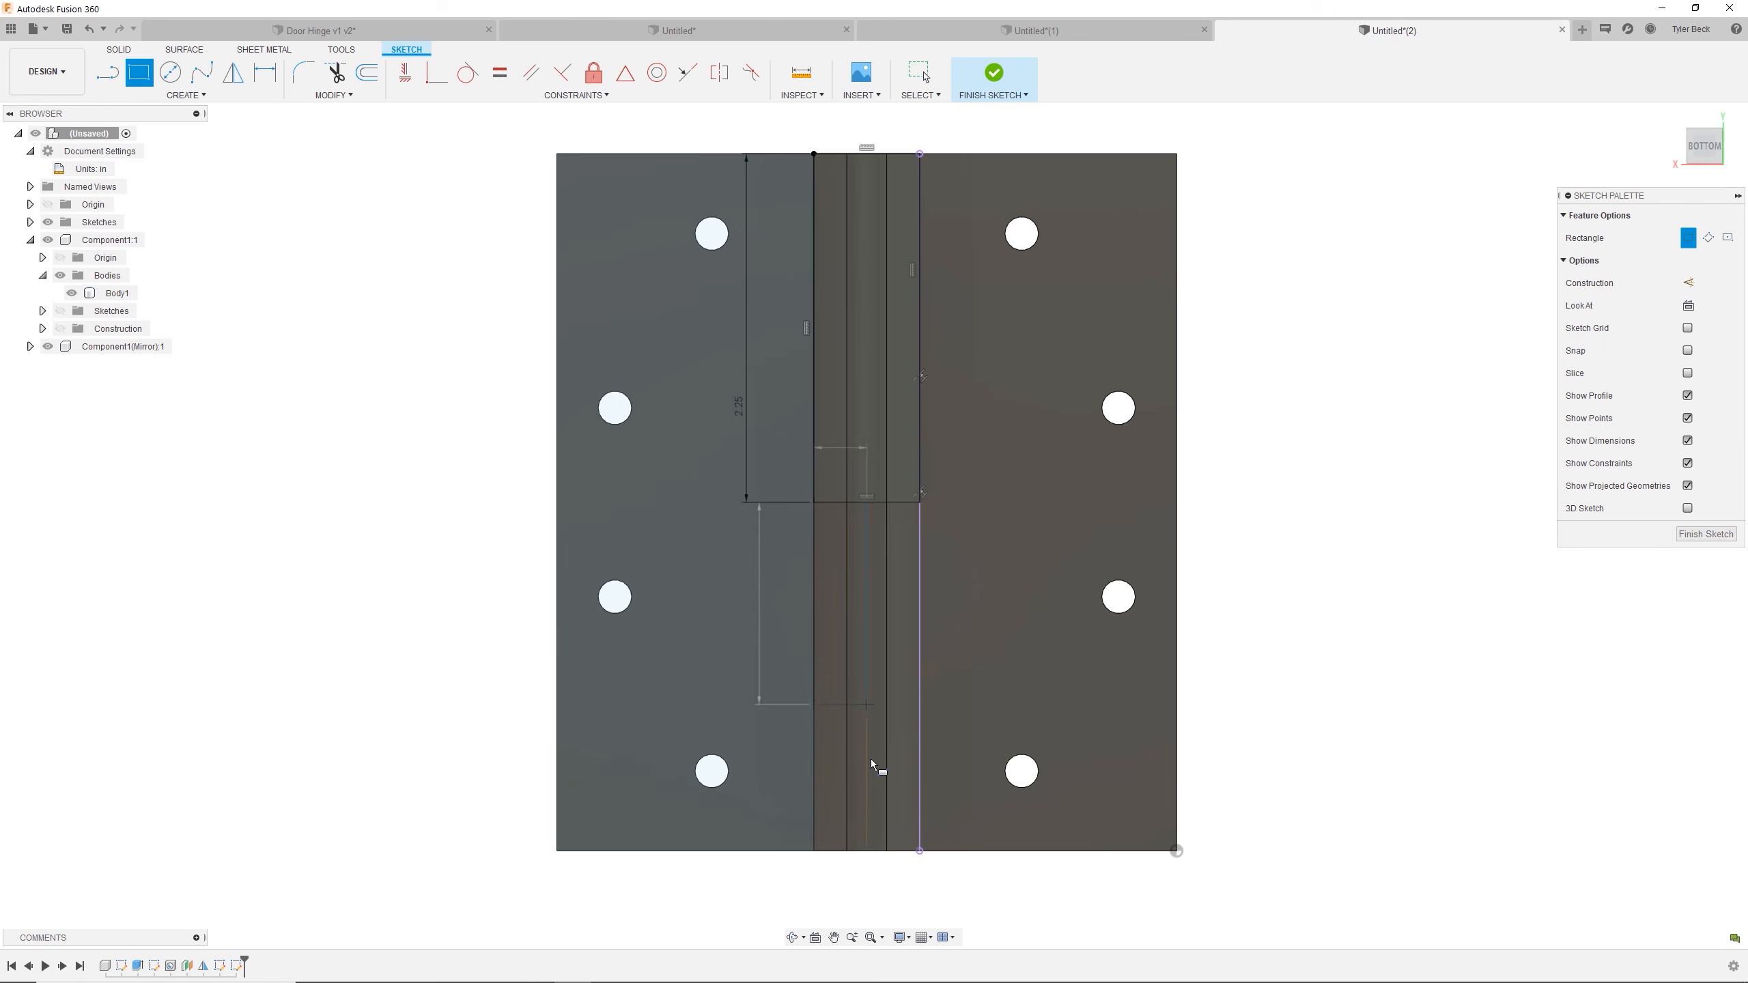
pyautogui.click(919, 851)
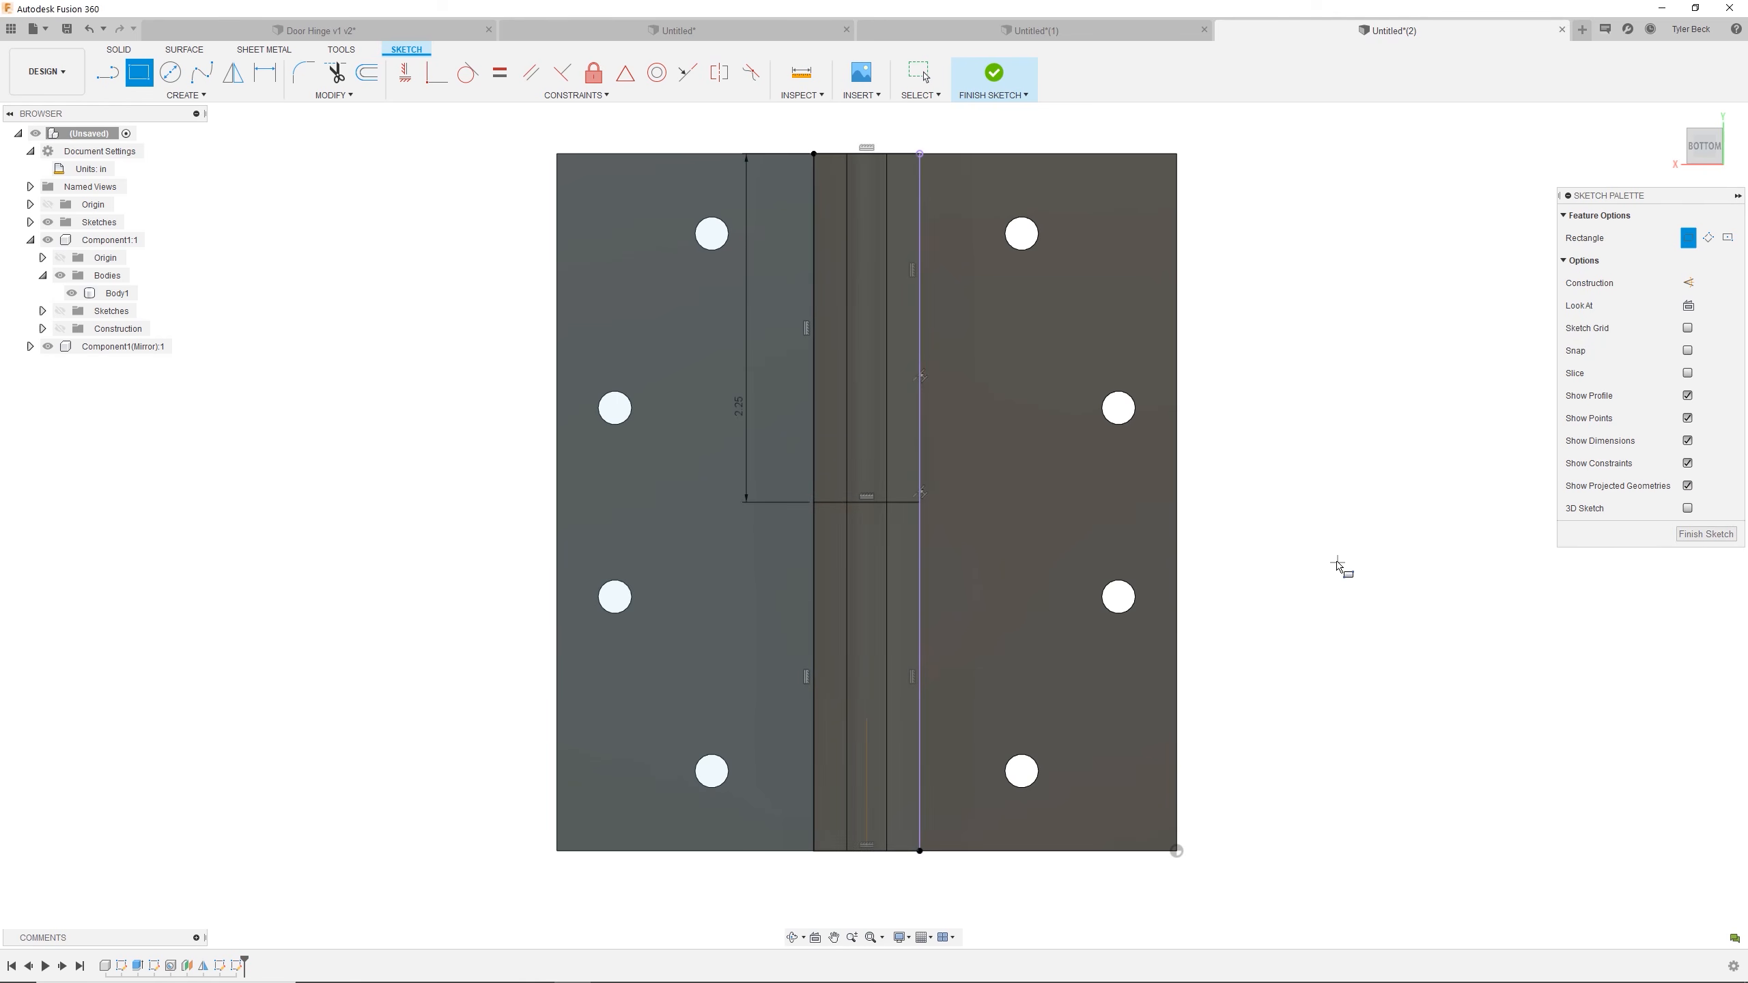
pyautogui.press('Escape')
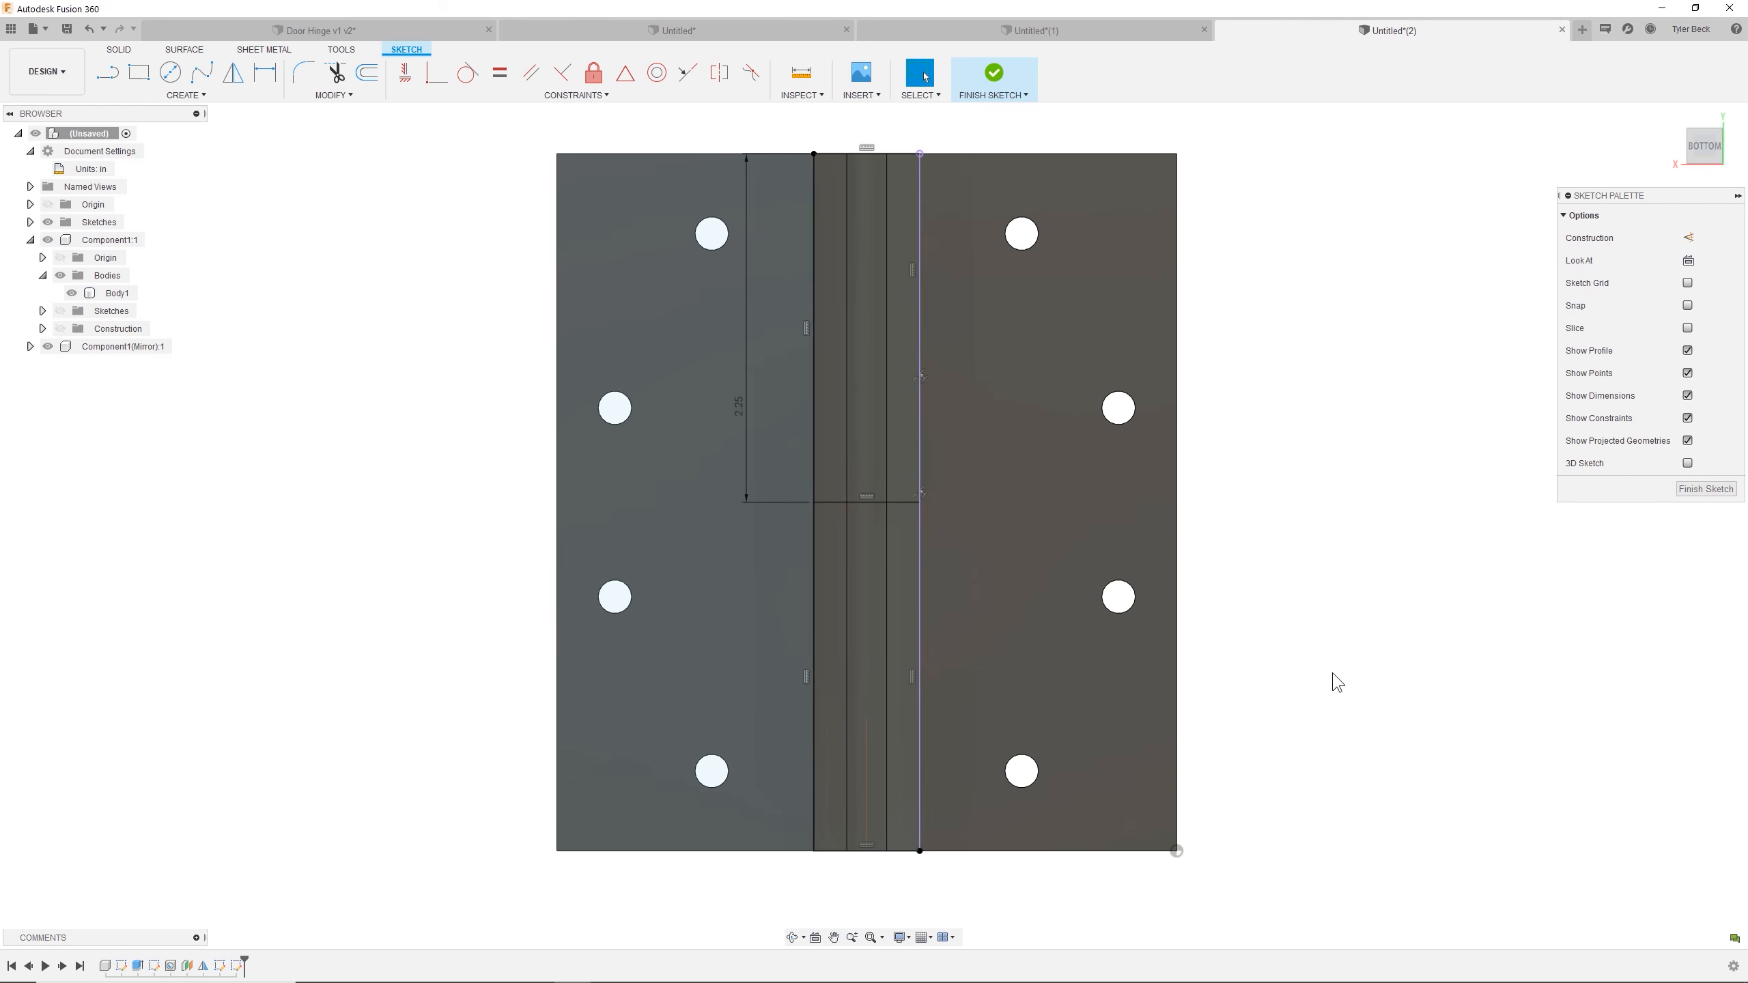
# Start a Press Pull on the hinge, leaving the knuckle sketch.
pyautogui.moveTo(1336, 681)
pyautogui.keyDown('shift'); pyautogui.mouseDown(button='middle')
pyautogui.moveTo(1311, 625)
pyautogui.moveTo(1194, 623)
pyautogui.moveTo(1201, 639)
pyautogui.mouseUp(button='middle'); pyautogui.keyUp('shift')
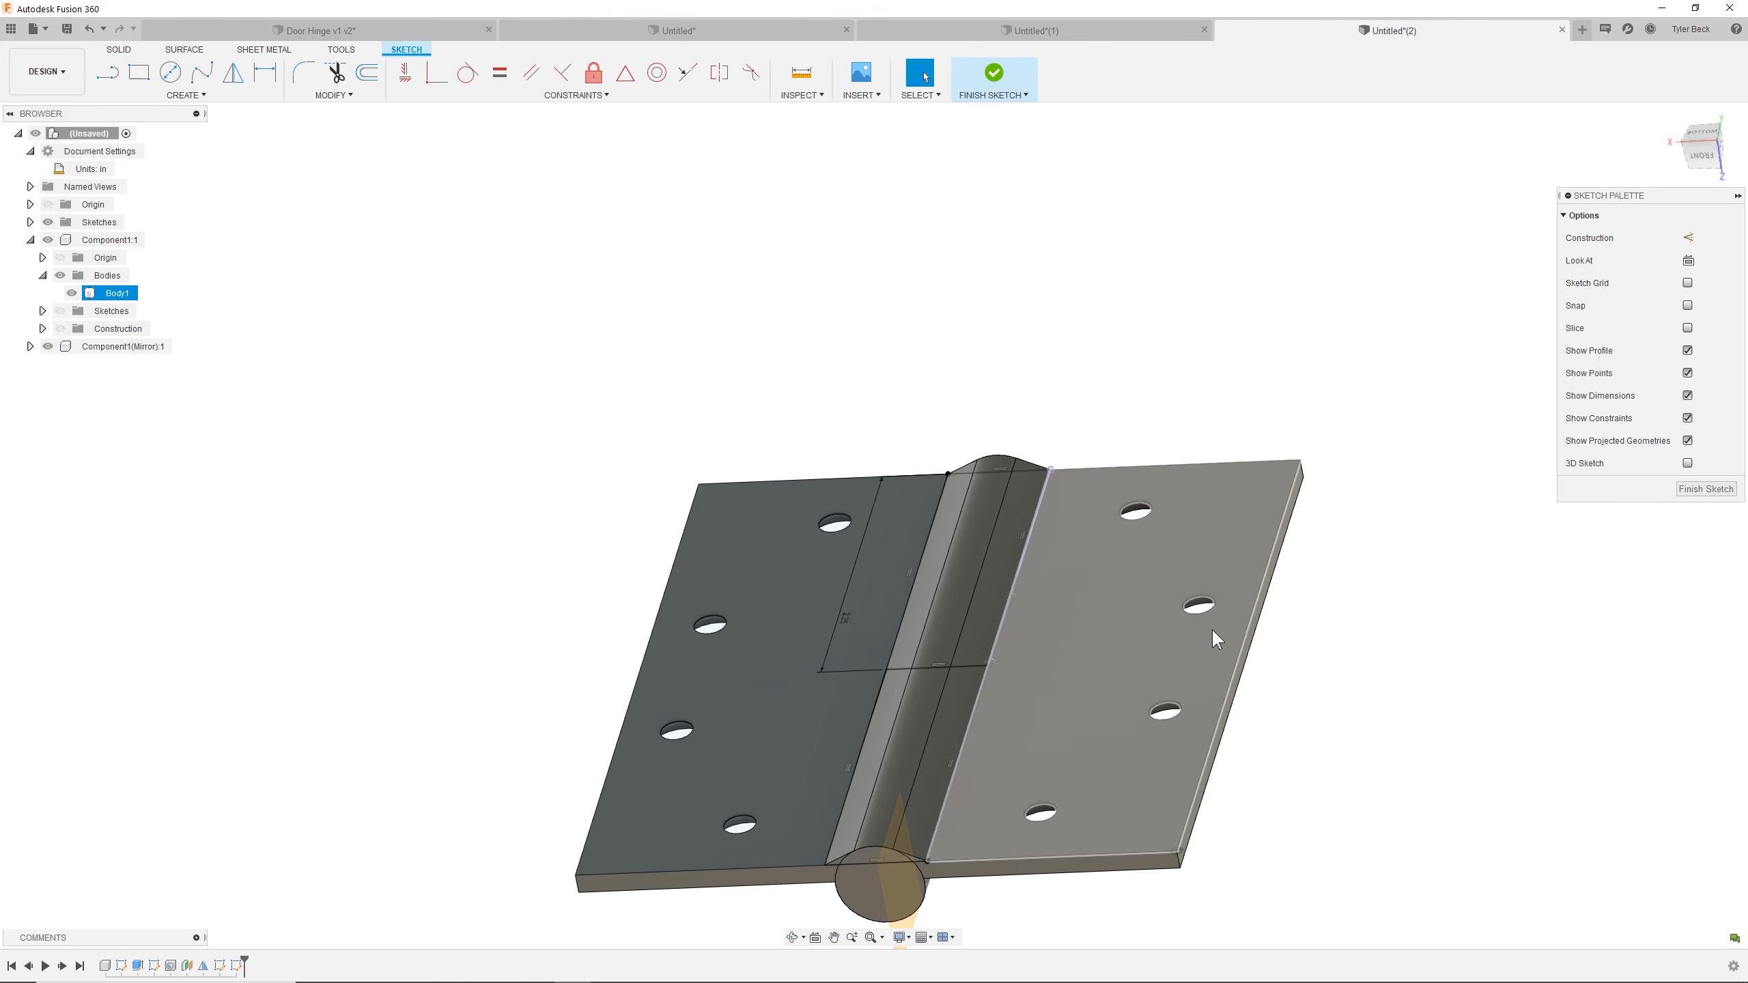
pyautogui.click(1201, 639)
pyautogui.press('q')
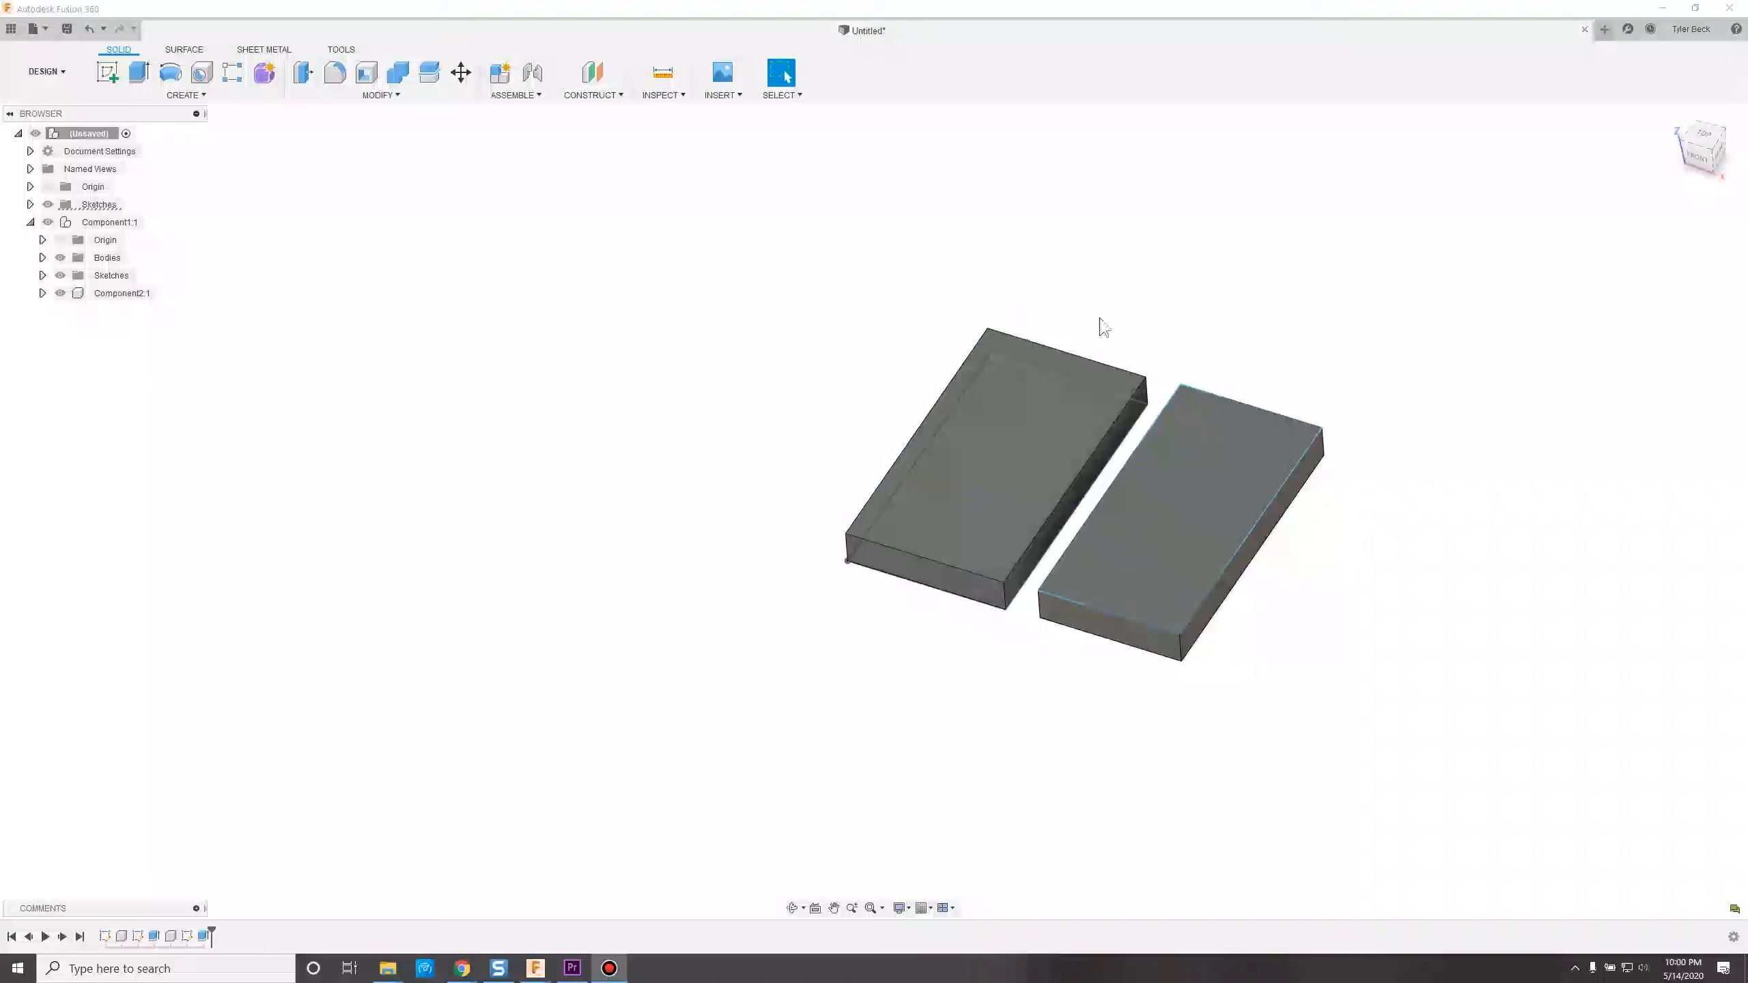
# In the two-plate example design, sketch a centre circle on the first plate's top face, centred near the gap and overlapping both plates.
pyautogui.moveTo(1209, 527)
pyautogui.keyDown('shift'); pyautogui.mouseDown(button='middle')
pyautogui.moveTo(1169, 500)
pyautogui.moveTo(1194, 565)
pyautogui.moveTo(1222, 511)
pyautogui.moveTo(1204, 575)
pyautogui.moveTo(1215, 552)
pyautogui.mouseUp(button='middle'); pyautogui.keyUp('shift')
pyautogui.scroll(3, 1264, 579)
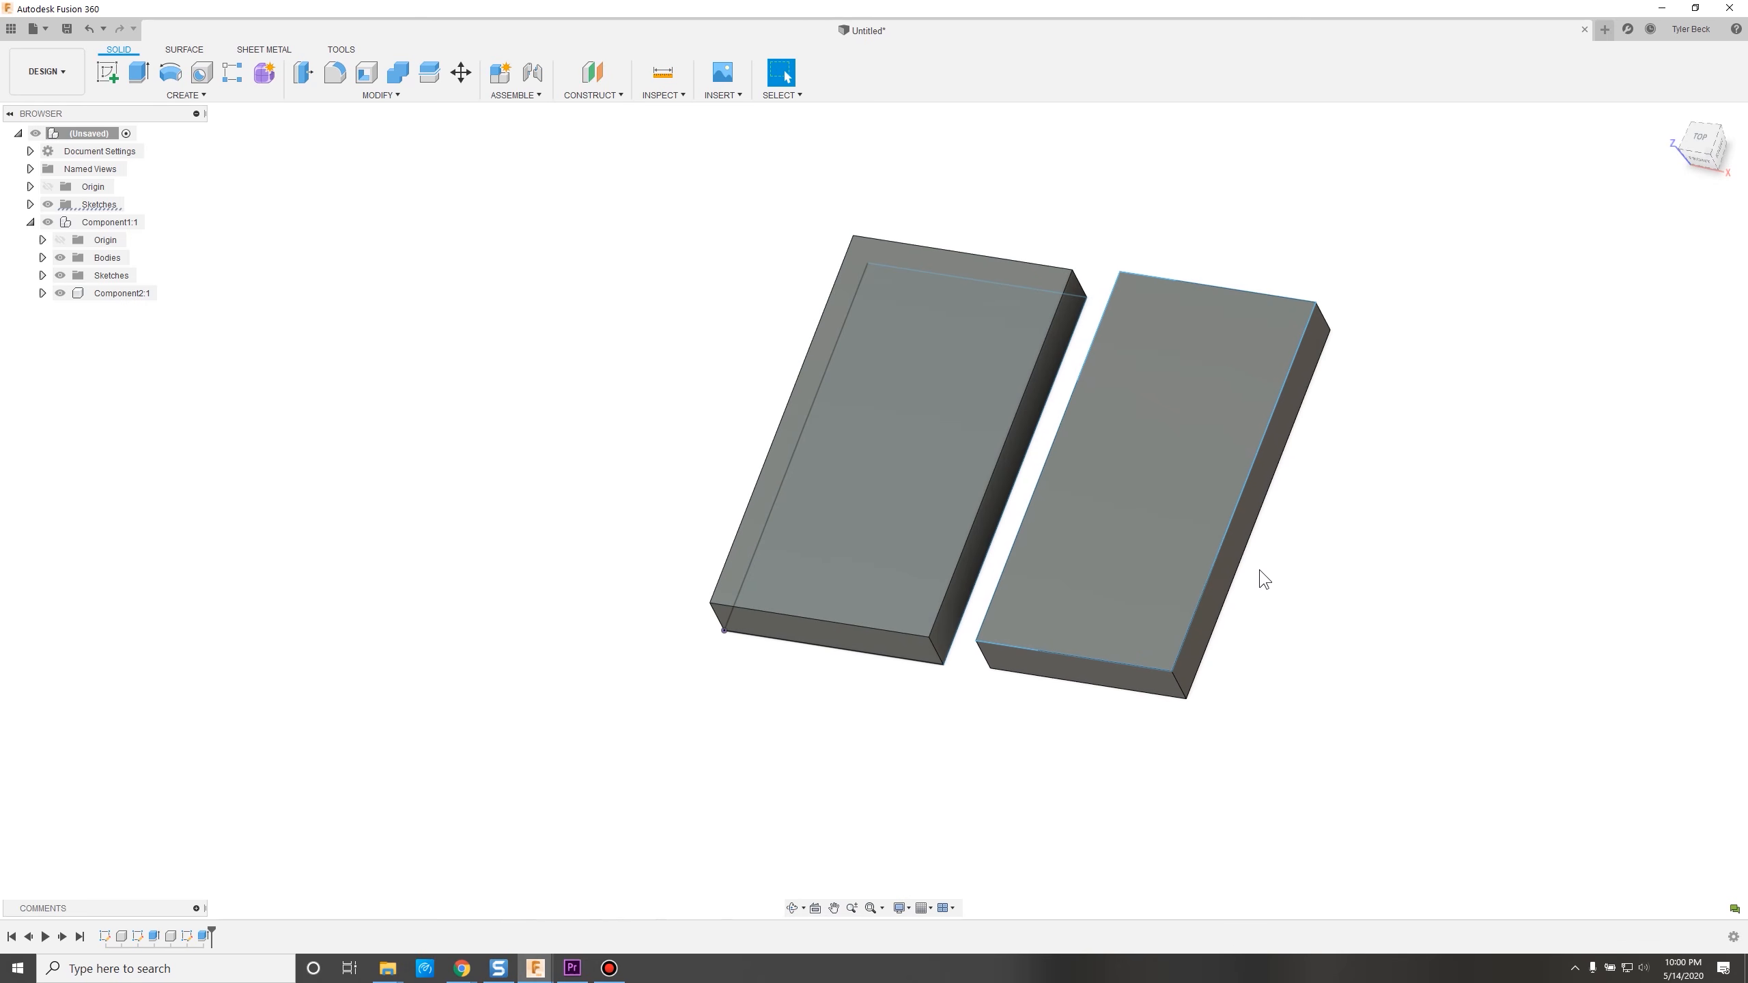
pyautogui.keyDown('shift'); pyautogui.moveTo(1346, 647); pyautogui.dragTo(1269, 636, button='middle'); pyautogui.keyUp('shift')
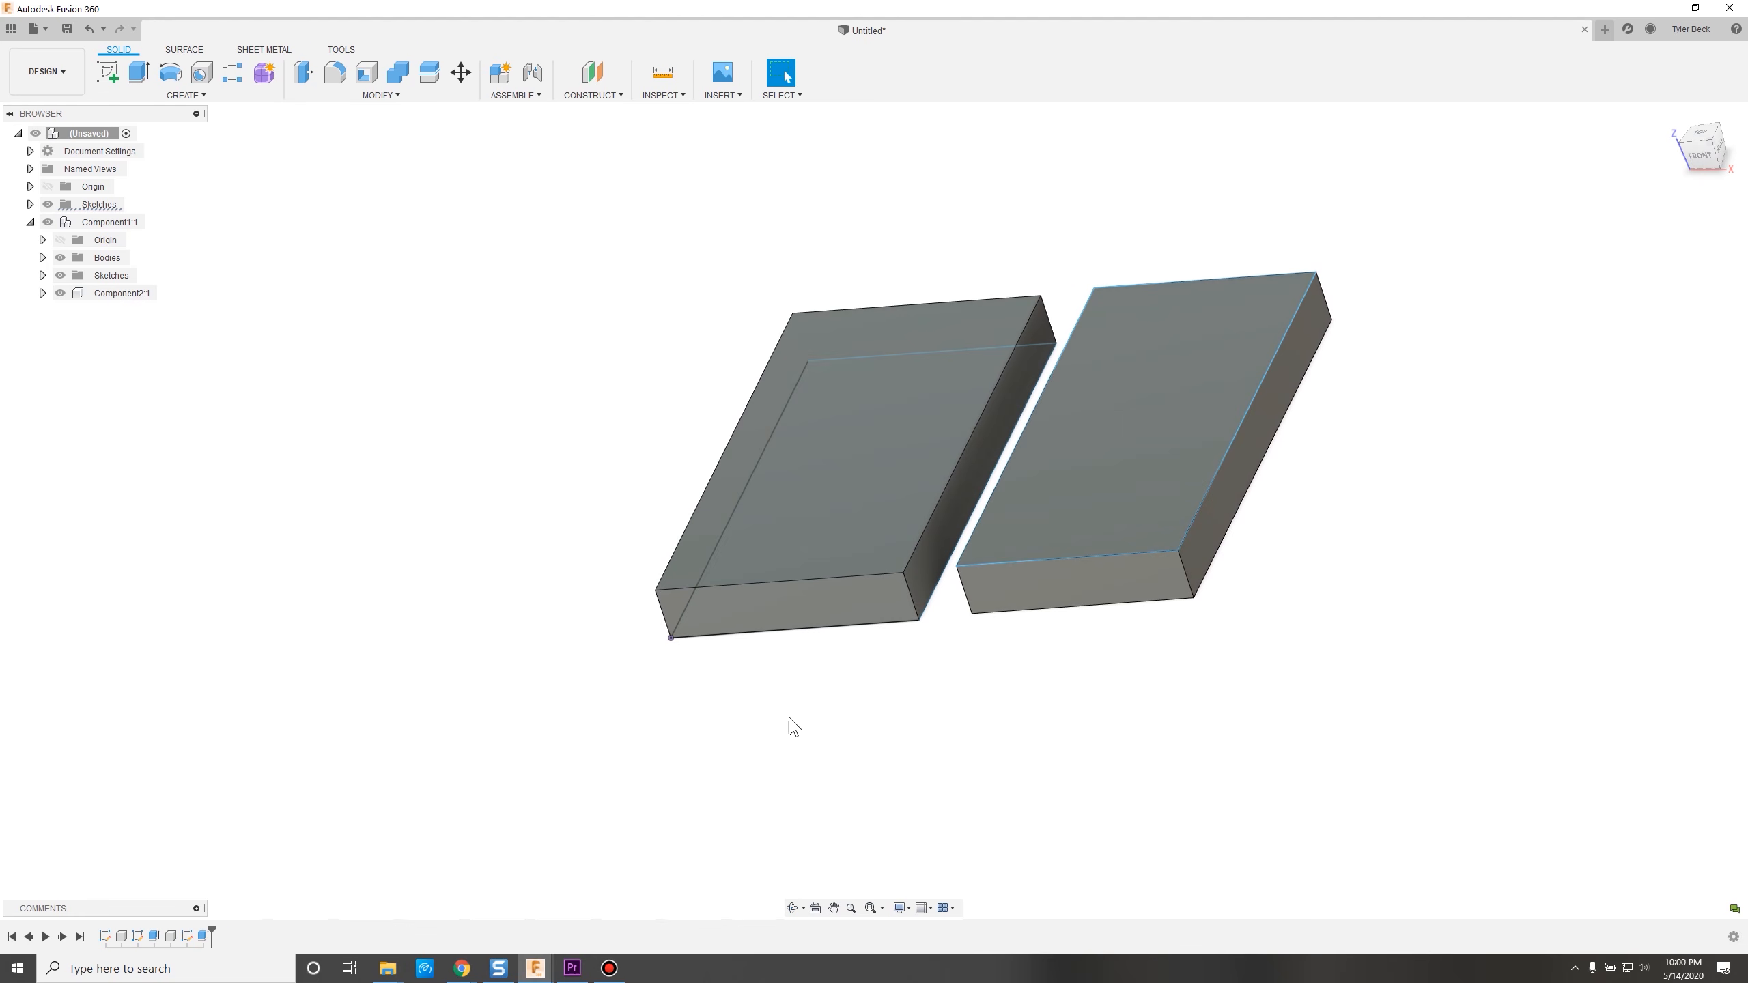
pyautogui.click(133, 295)
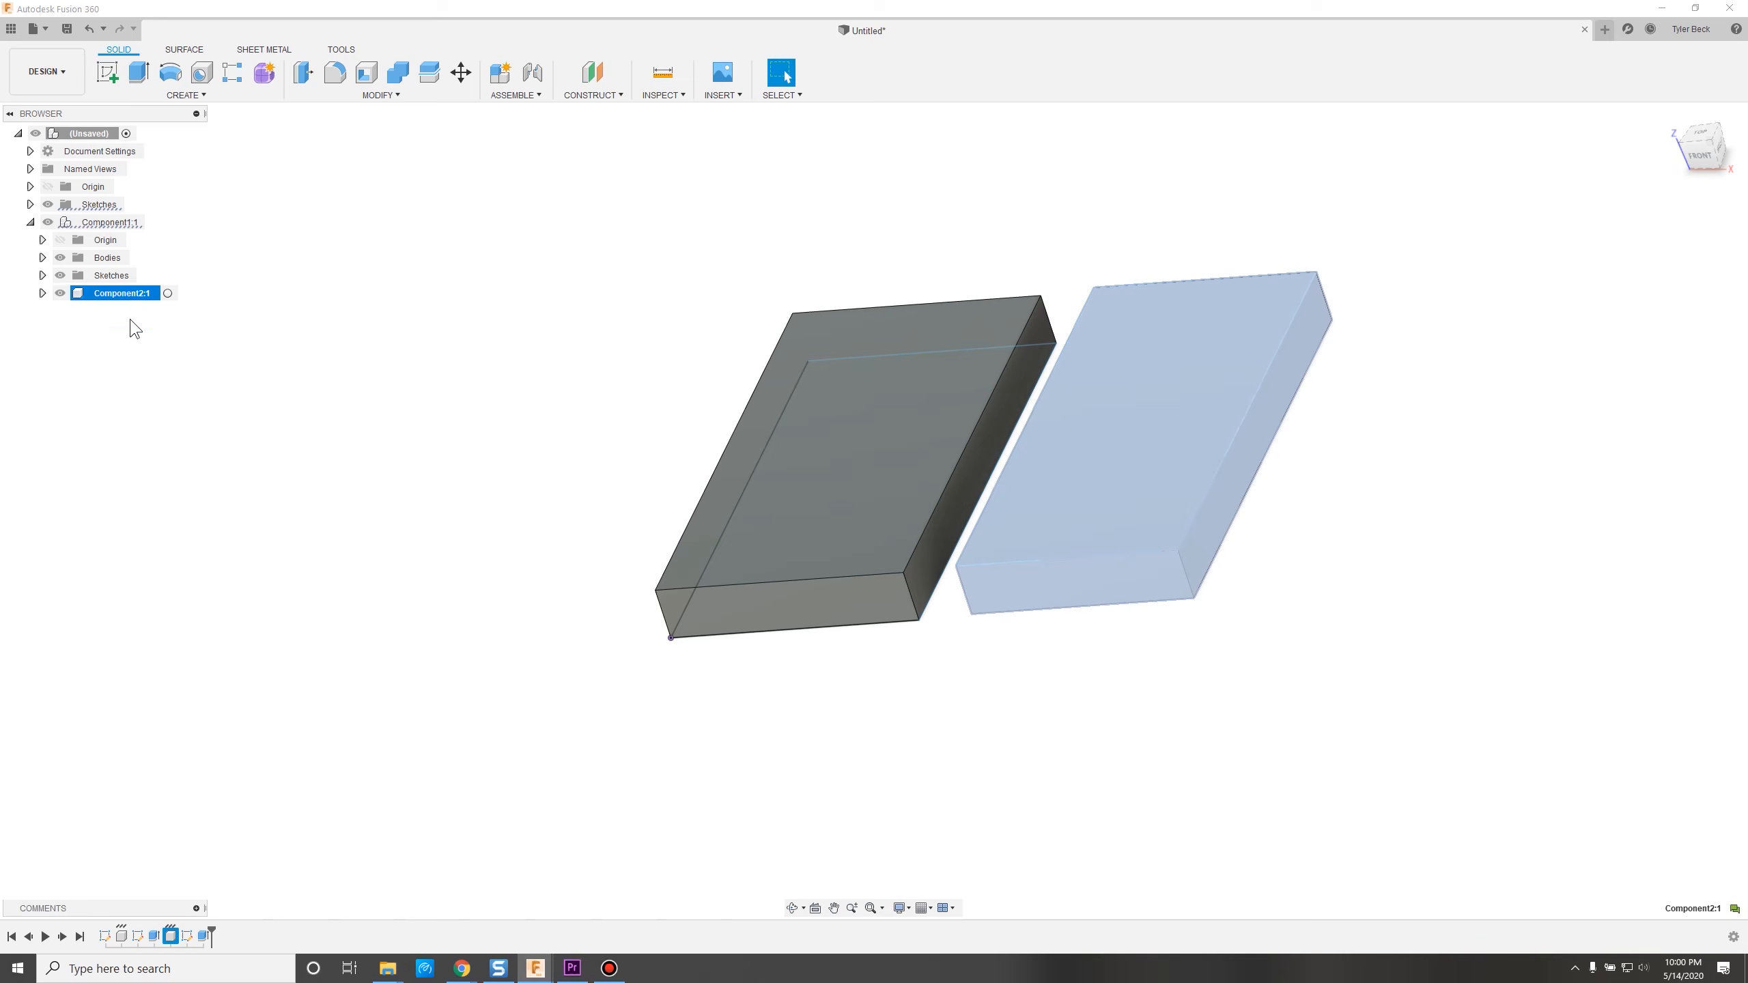
pyautogui.click(435, 356)
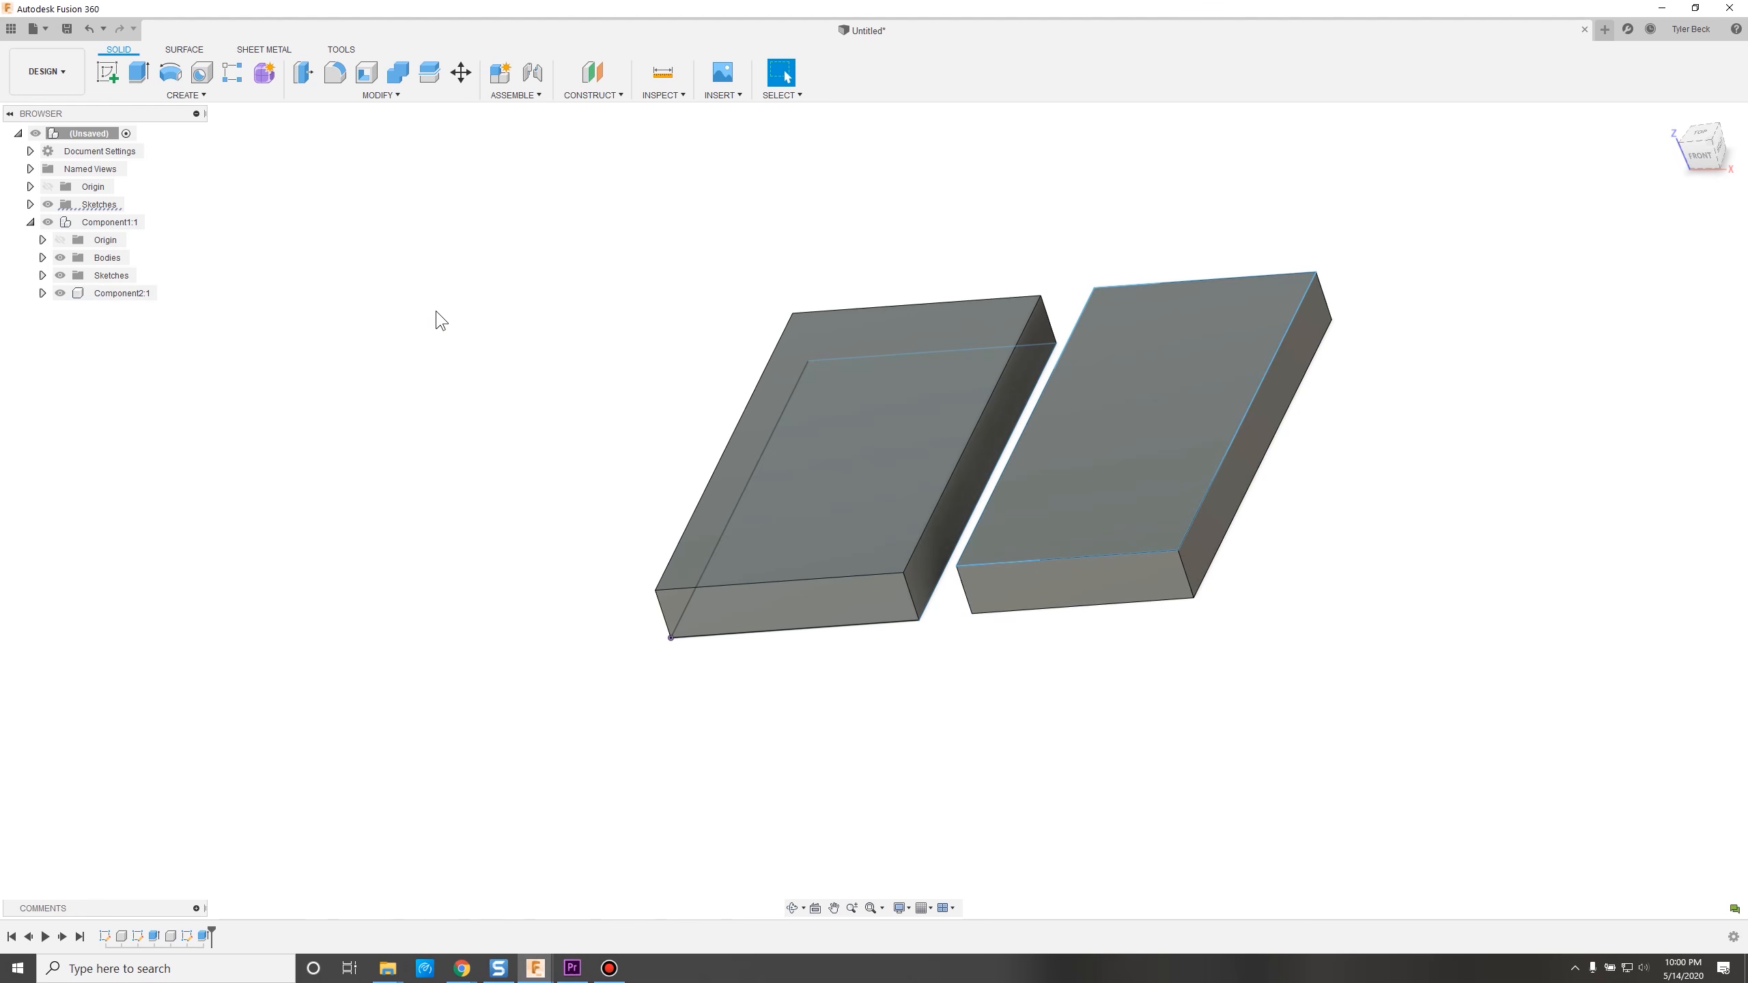
pyautogui.click(107, 72)
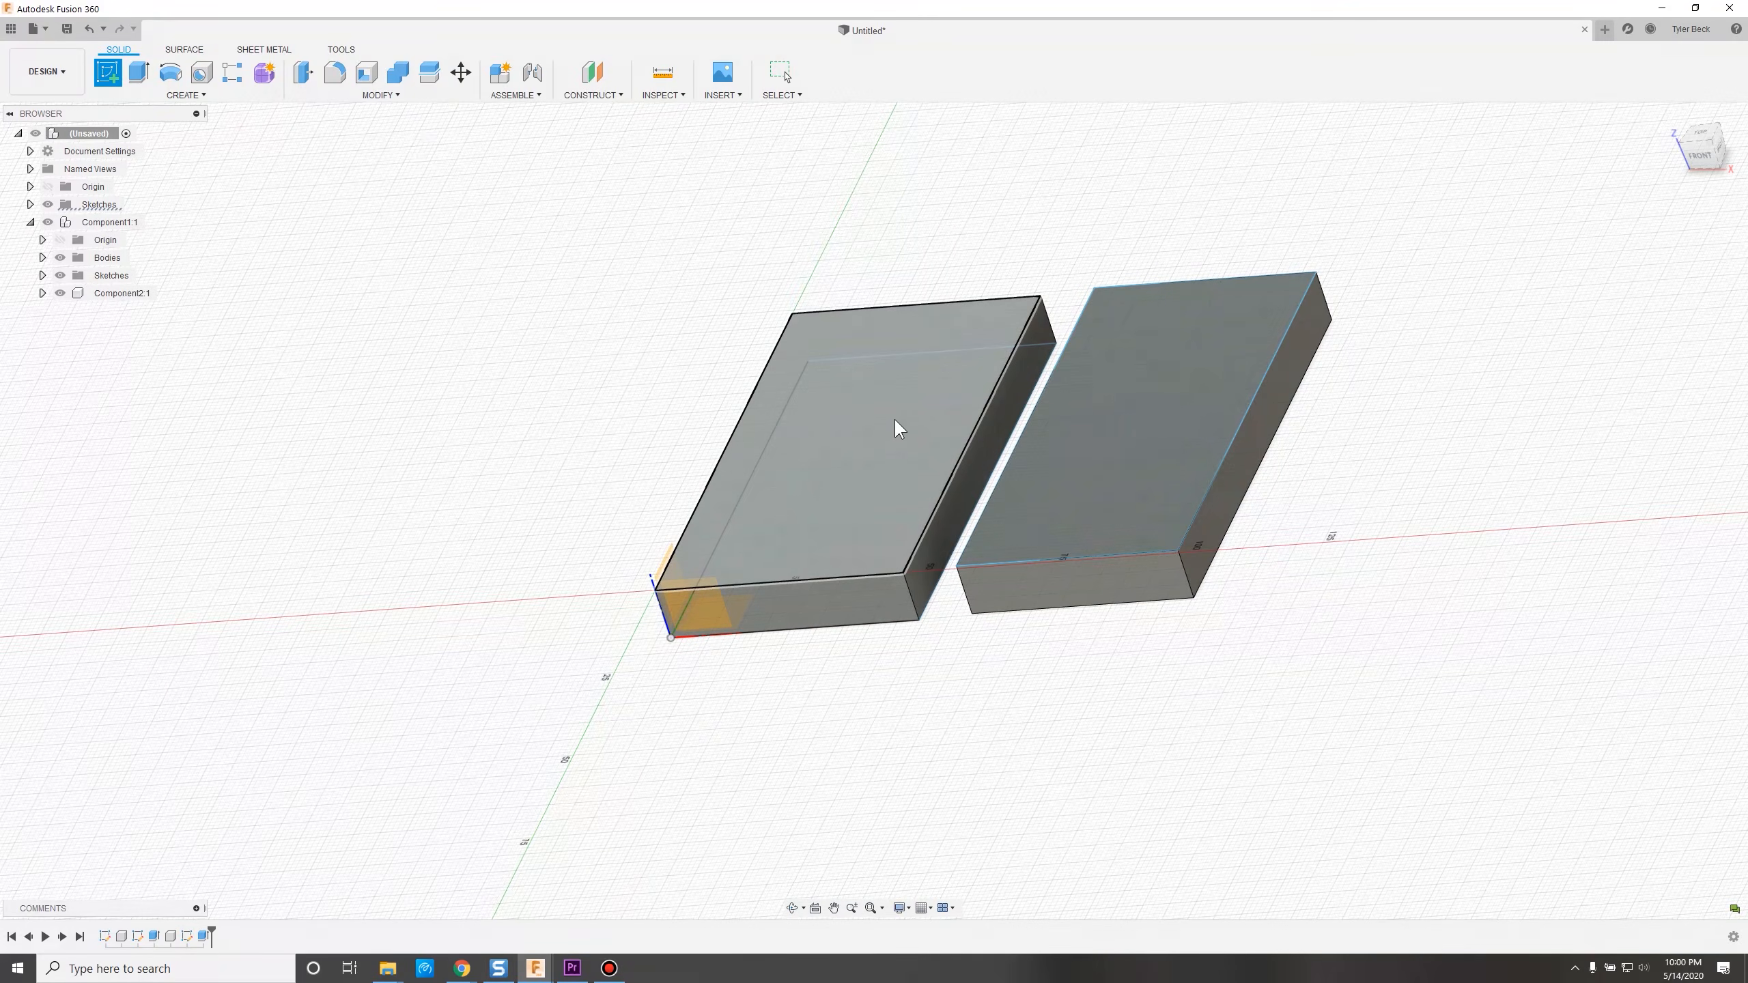
pyautogui.click(893, 418)
pyautogui.press('c')
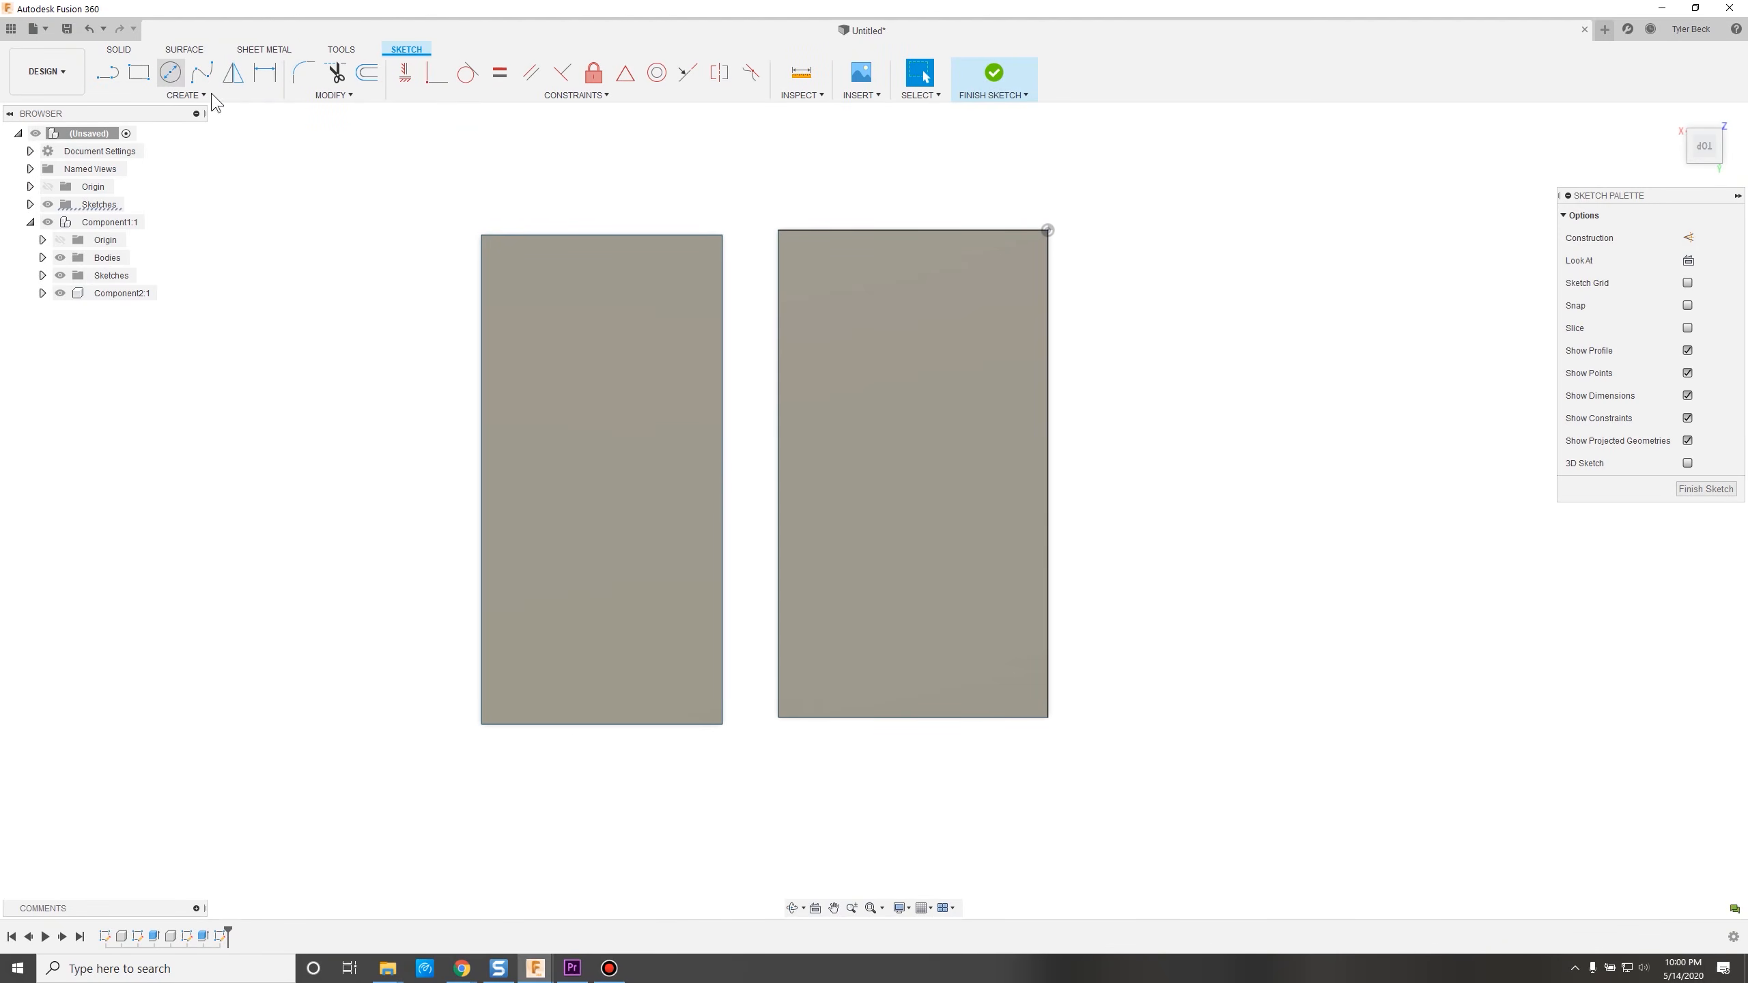
pyautogui.click(745, 456)
pyautogui.click(819, 595)
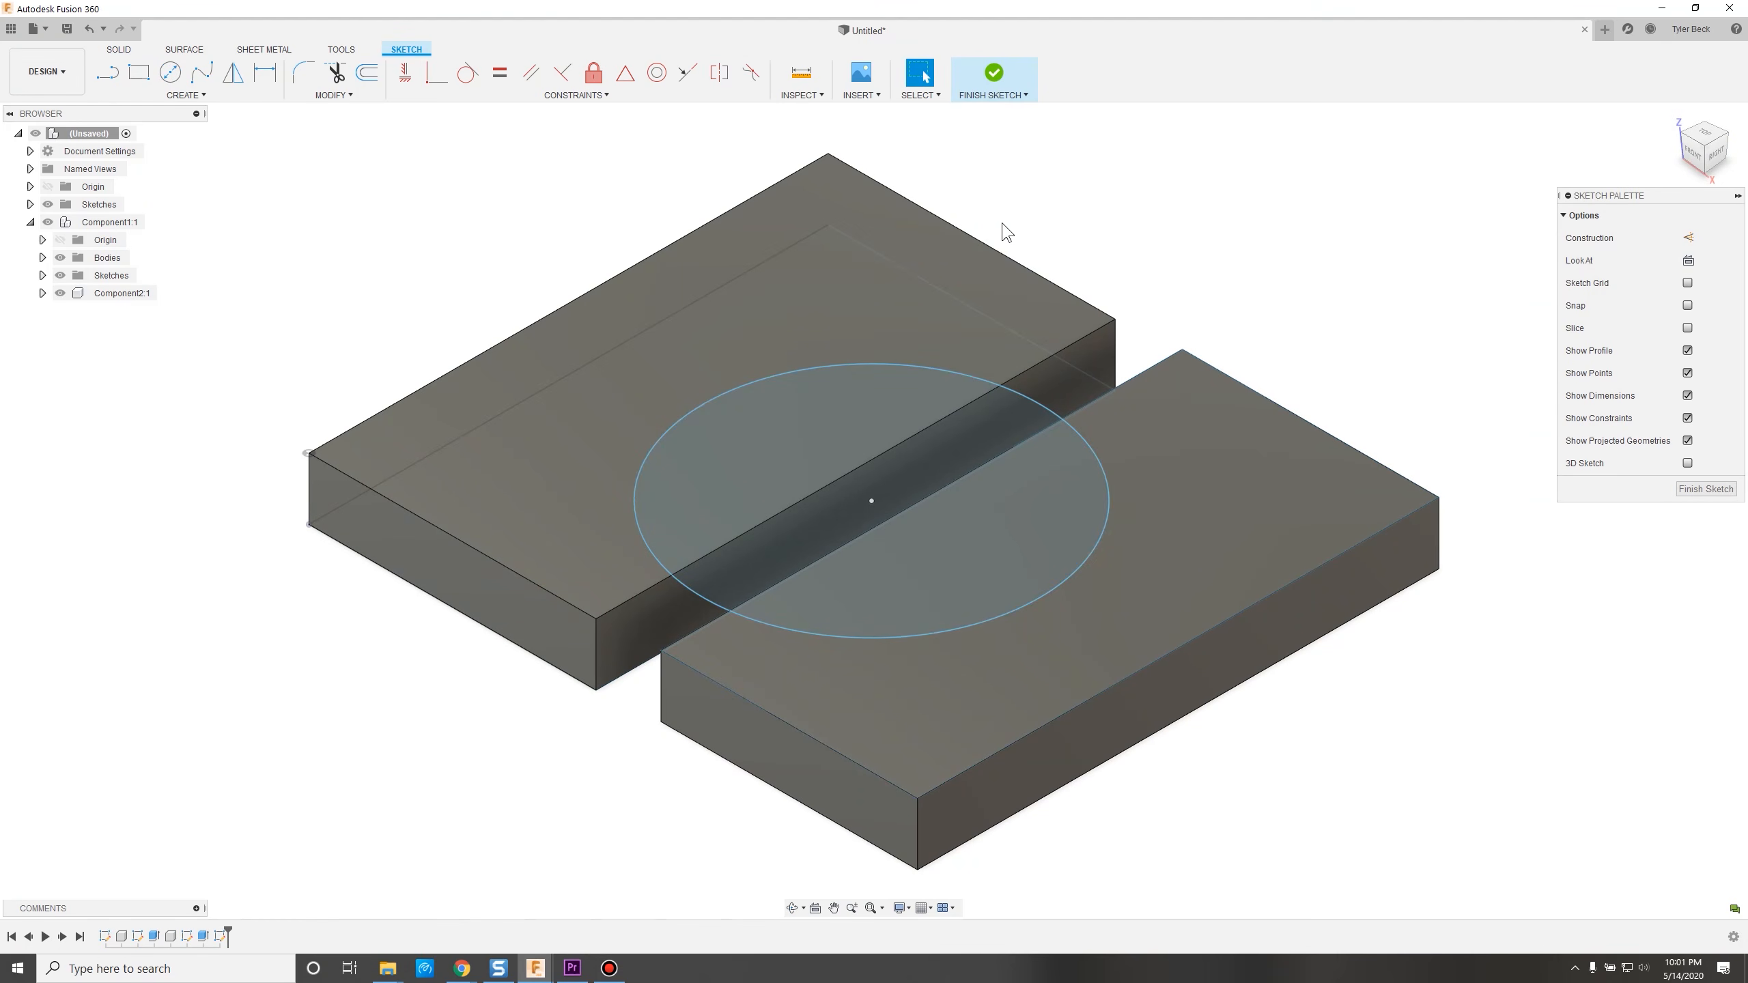
# Extrude the circle as a cut to -24 mm with the second plate's body excluded from the objects to cut, and undo the cut.
pyautogui.press('e')
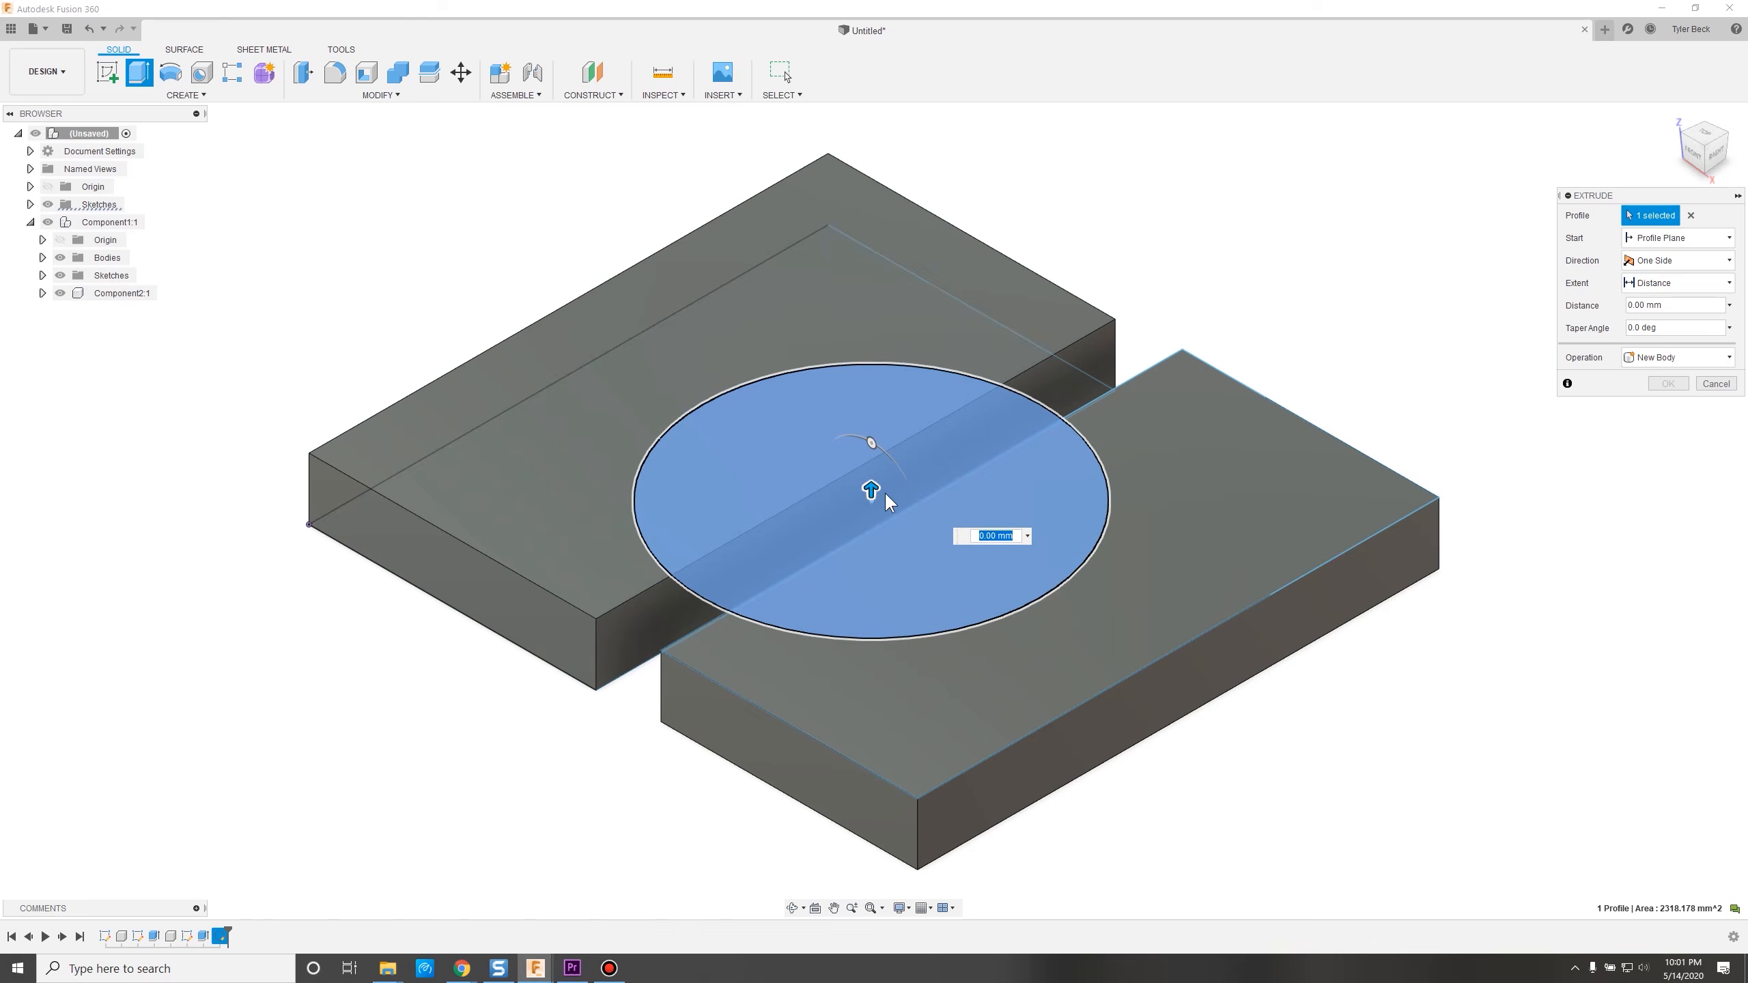
pyautogui.moveTo(880, 492); pyautogui.dragTo(883, 663)
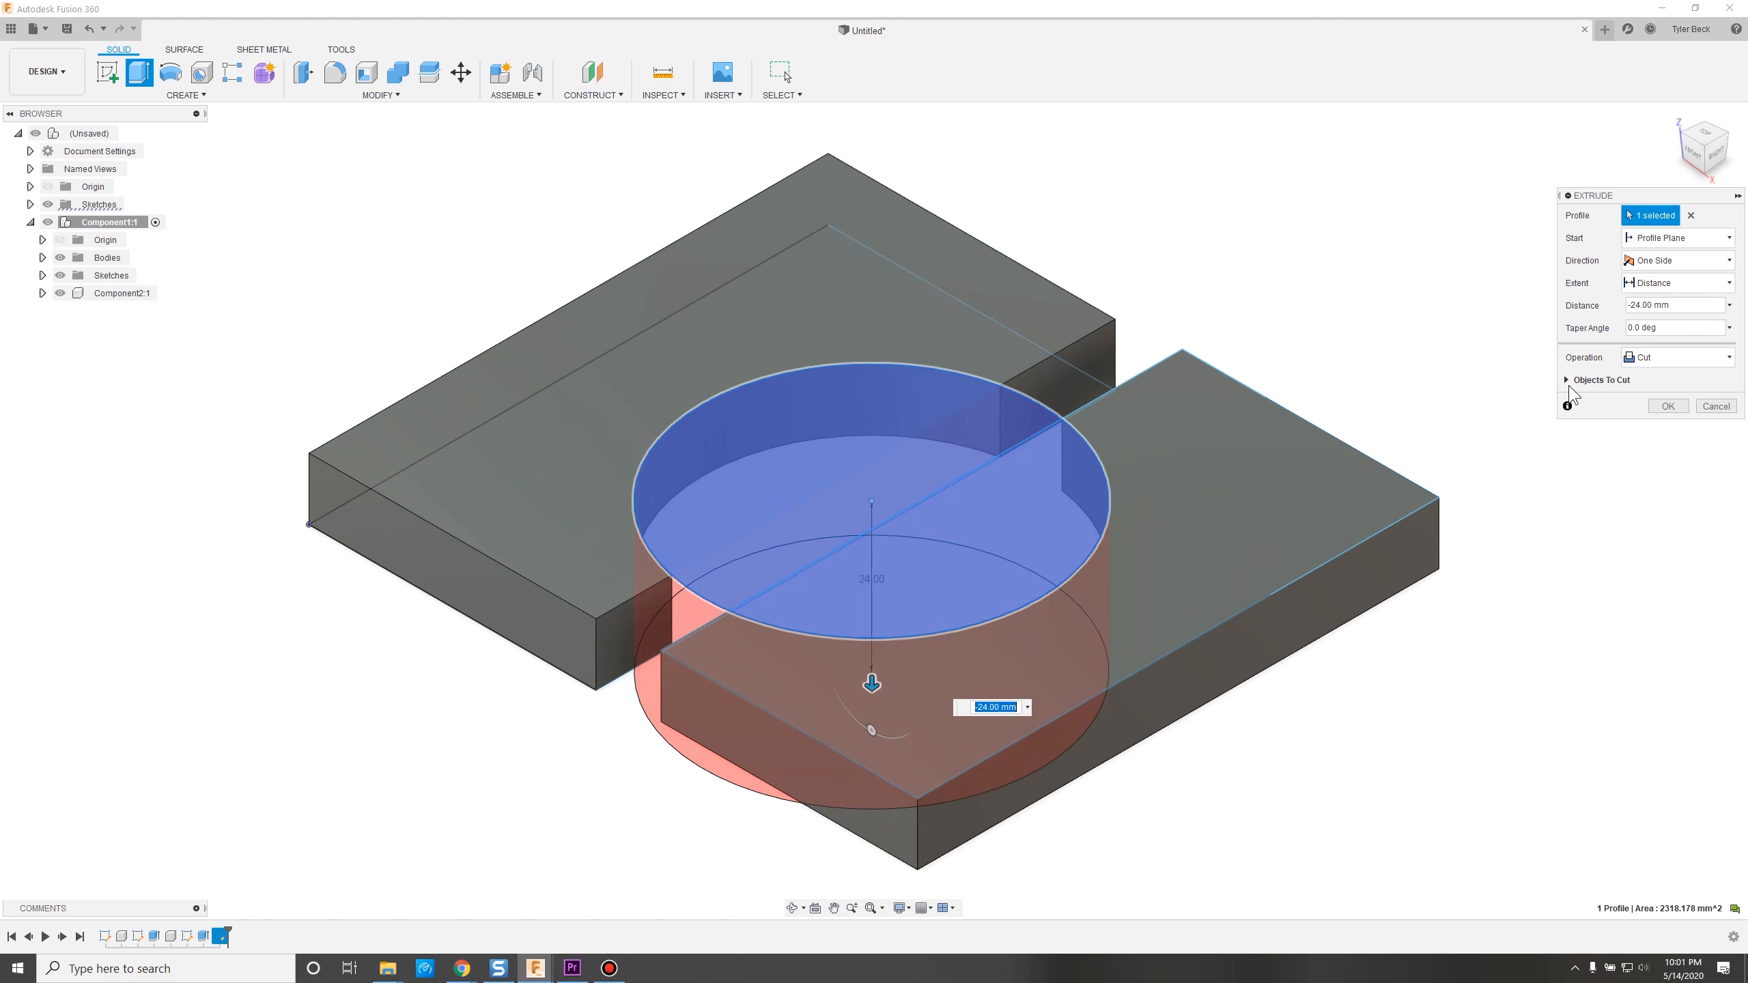
pyautogui.click(1567, 380)
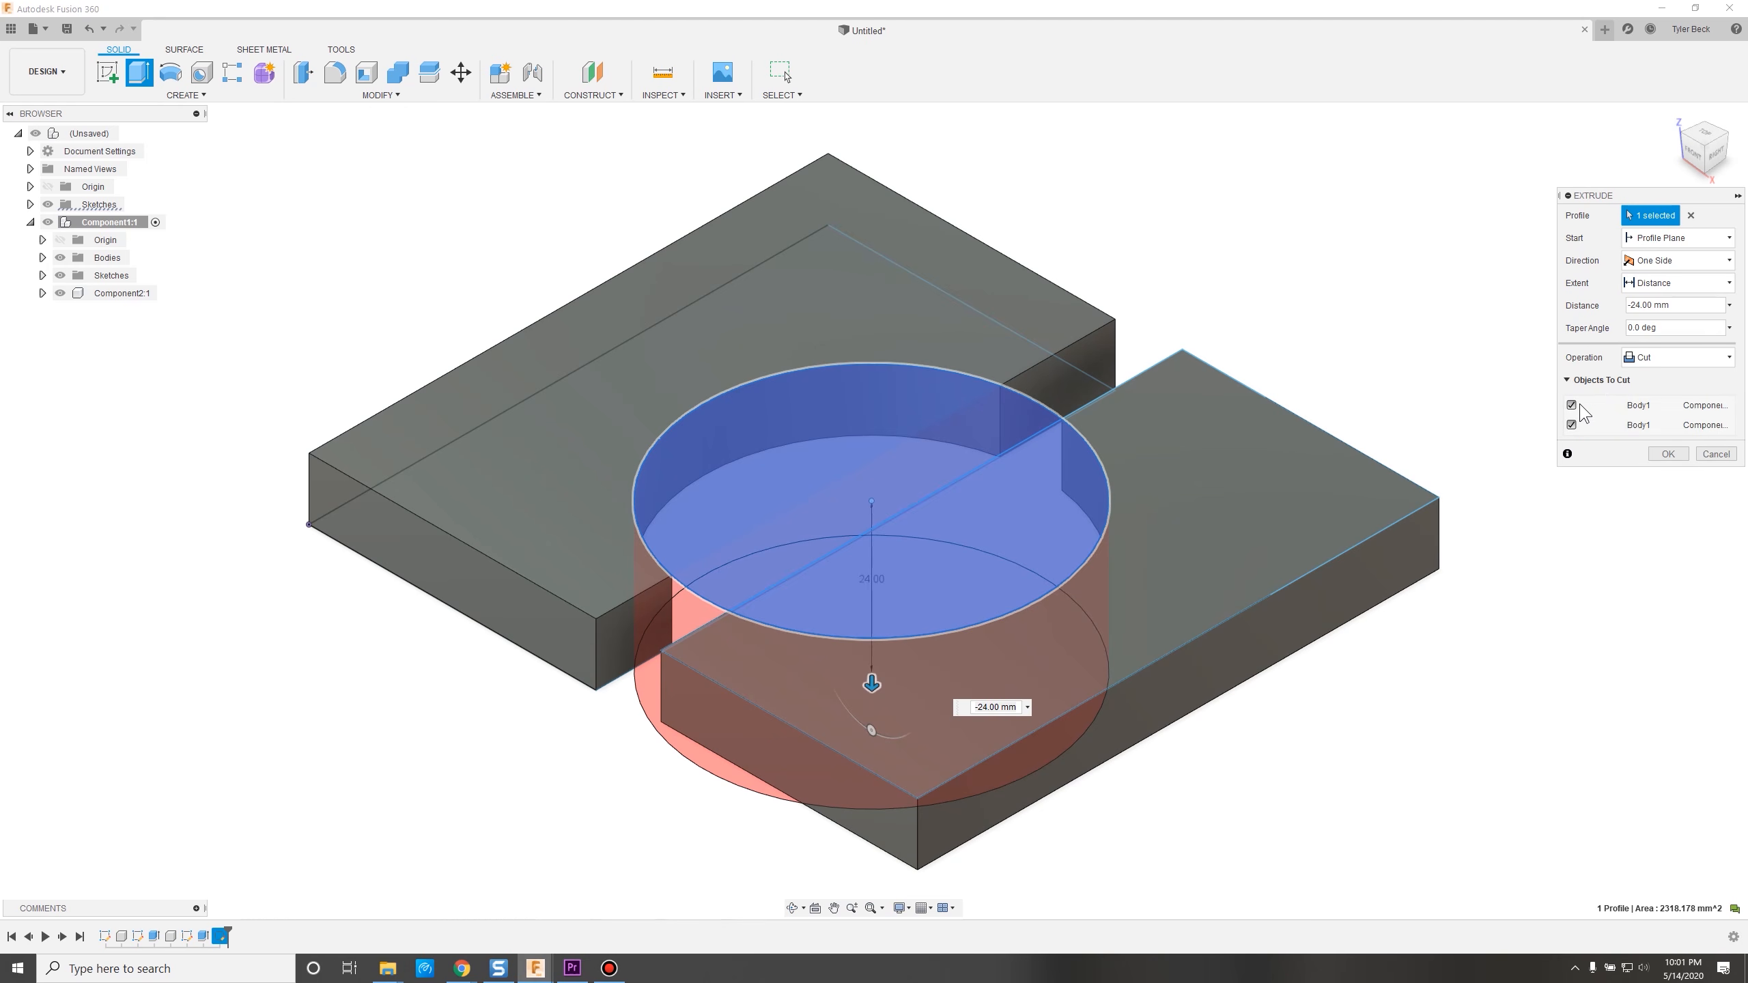
pyautogui.click(1571, 424)
pyautogui.click(1571, 425)
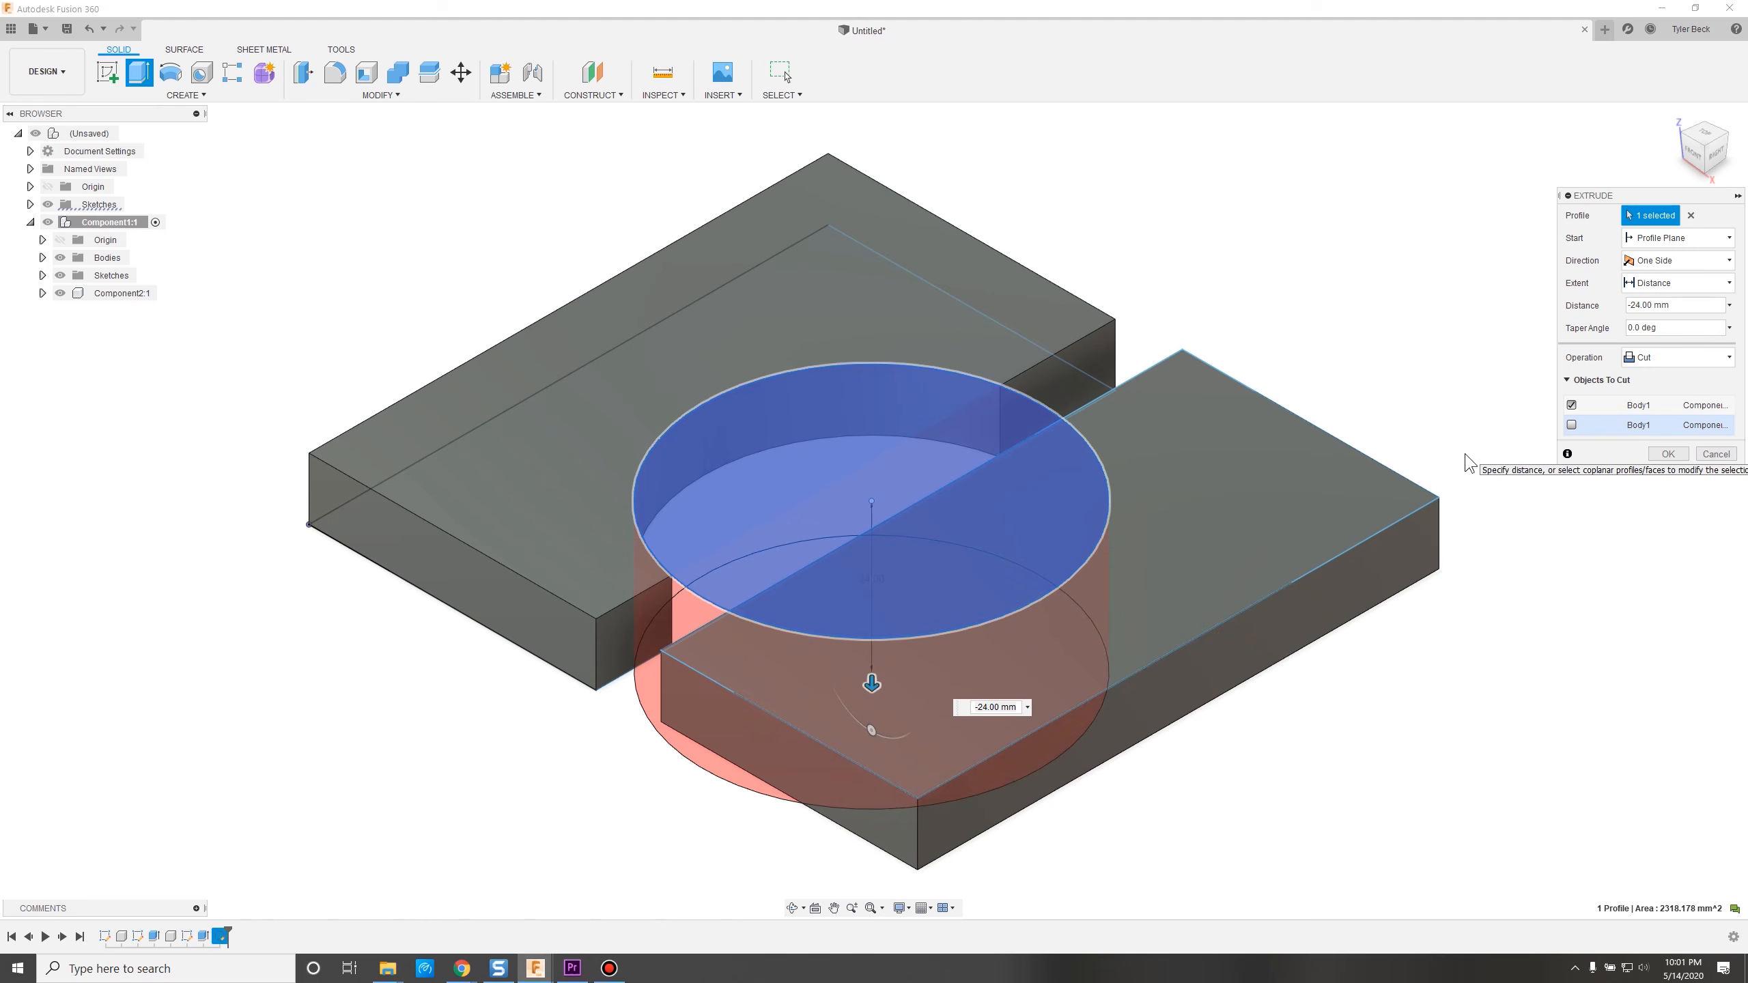
pyautogui.click(1667, 454)
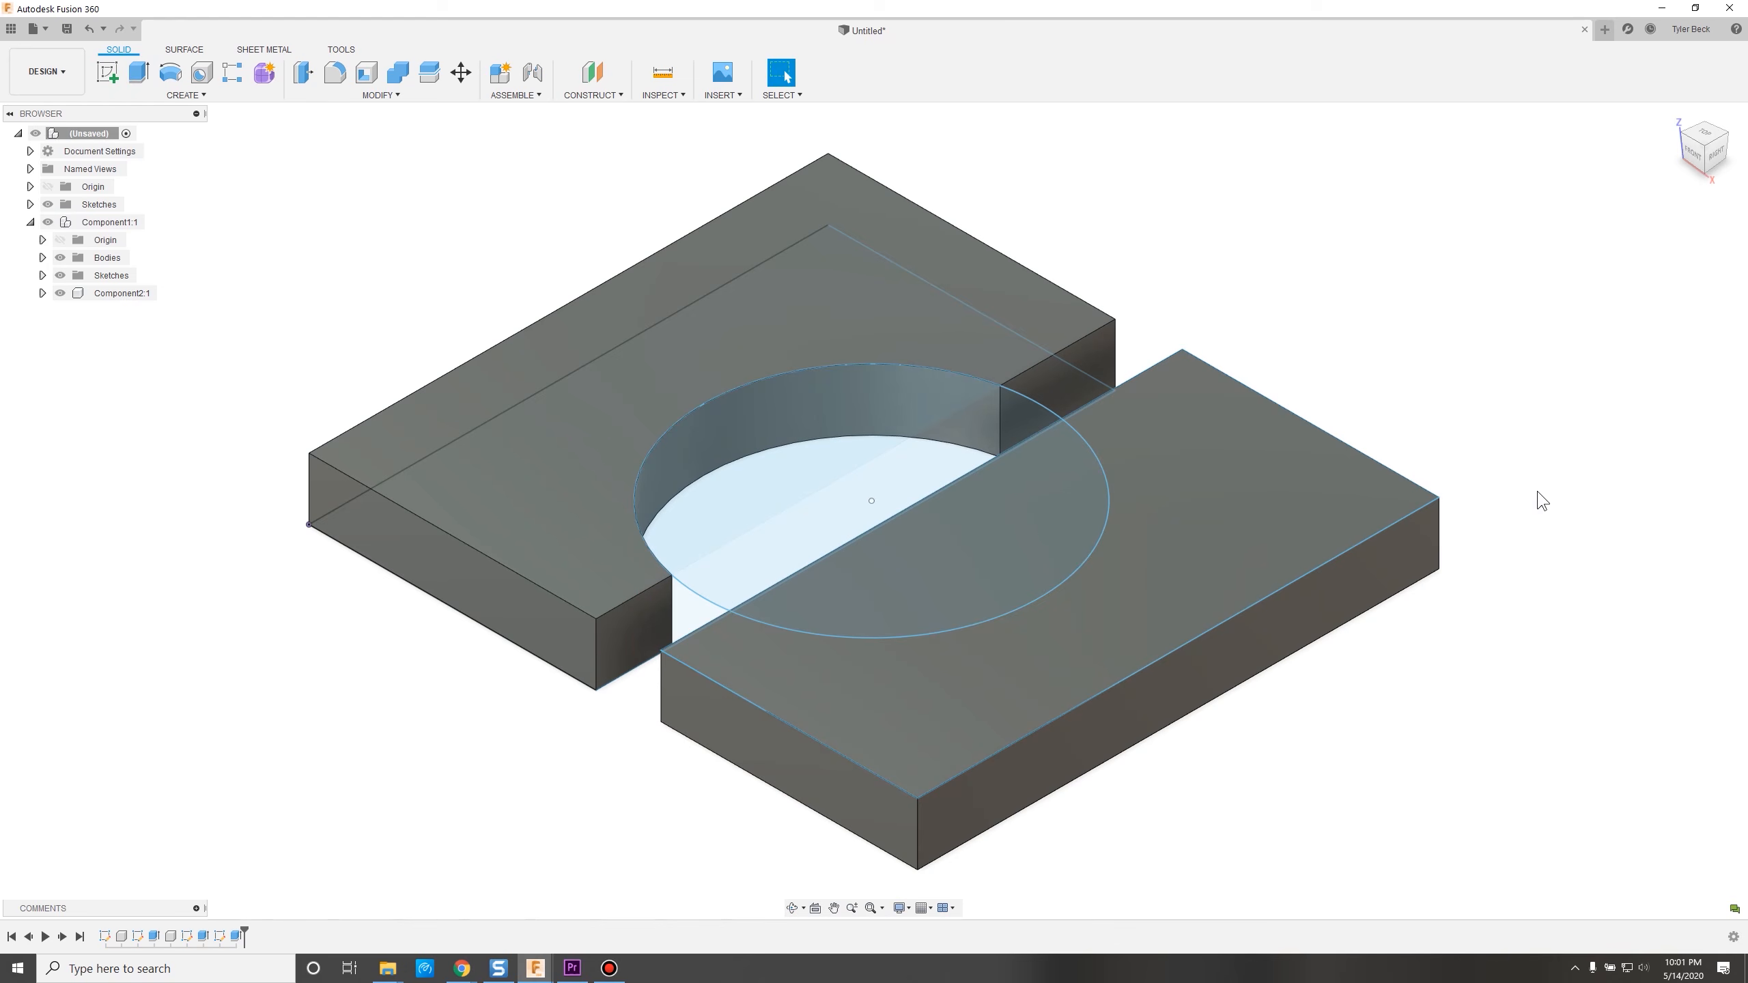
pyautogui.hotkey('ctrl', 'z')
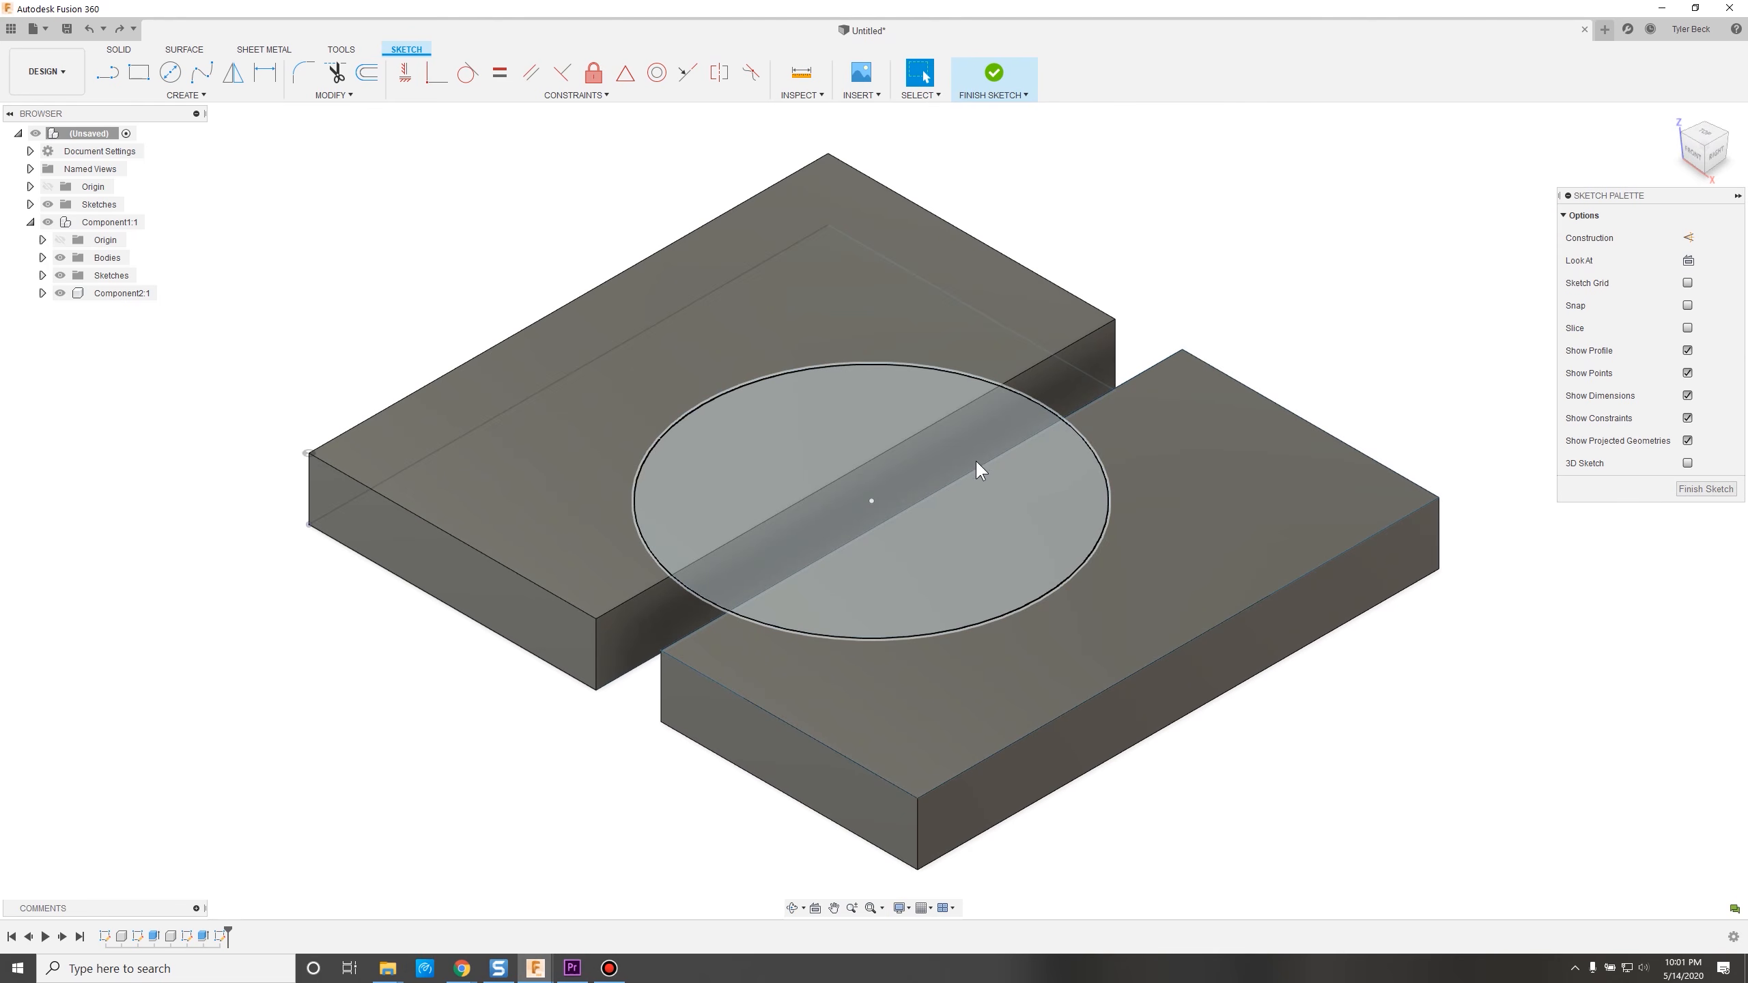
# Cut the circle to -26 mm through the first plate while Component2 is hidden, and show Component2 again.
pyautogui.press('e')
pyautogui.click(964, 448)
pyautogui.write('-26')
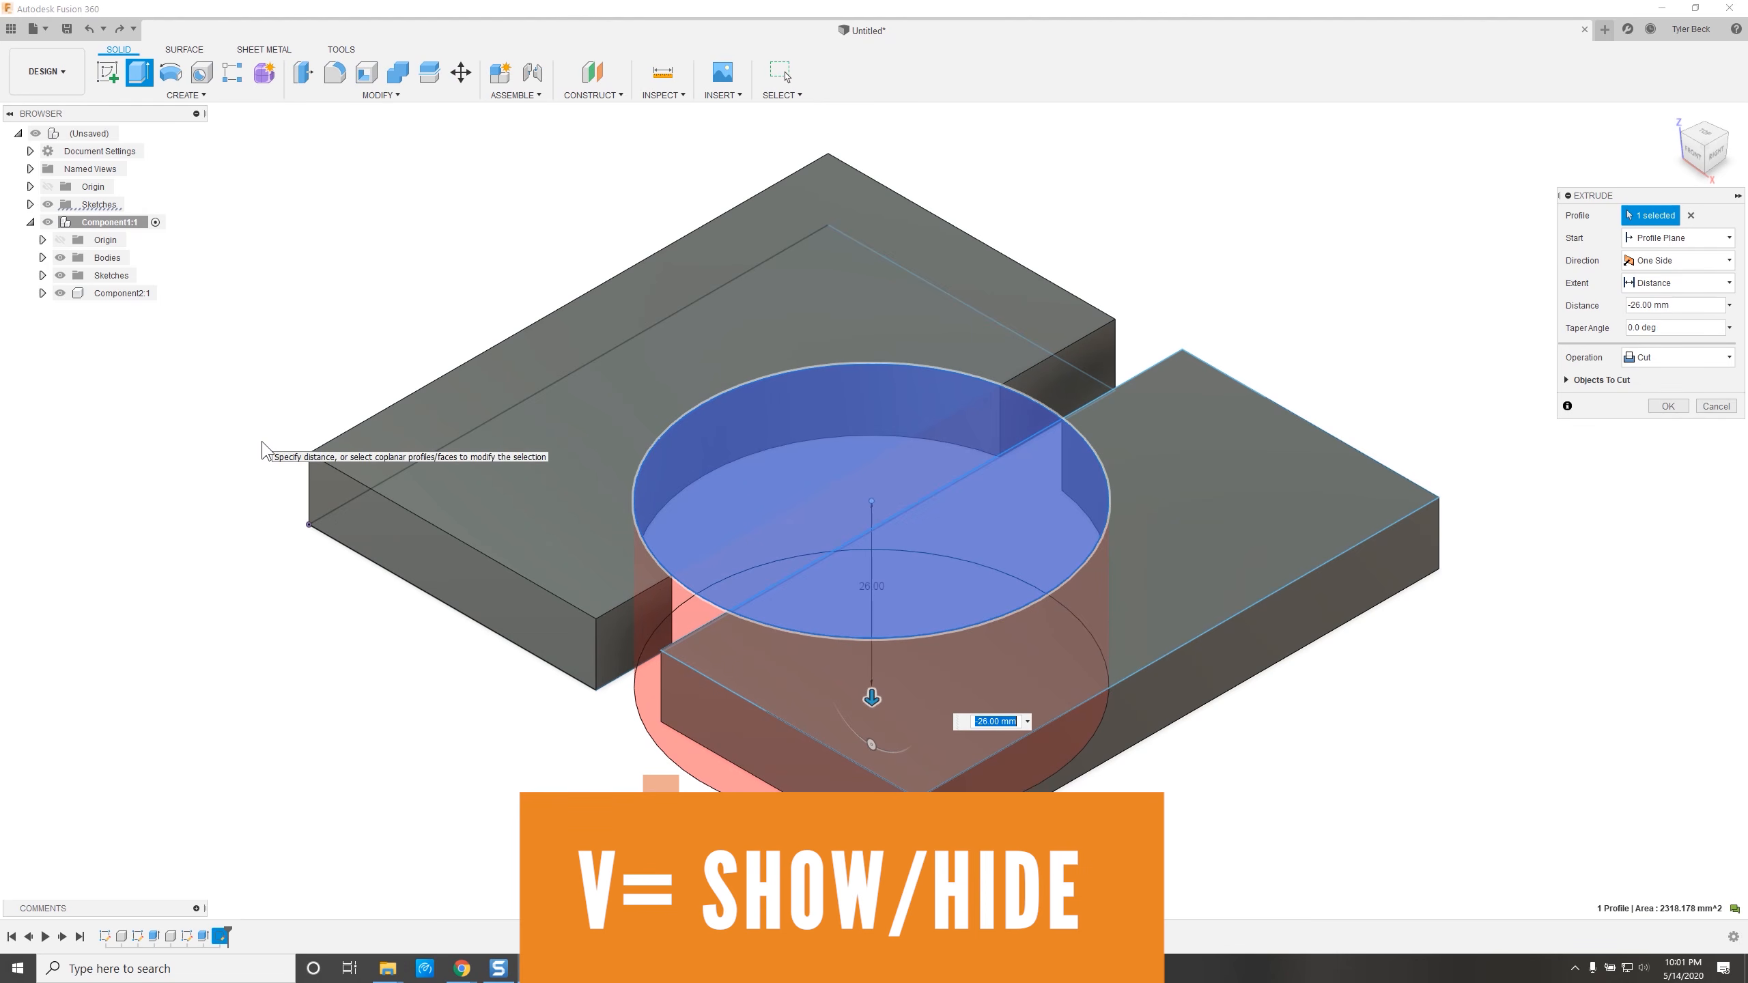
pyautogui.click(60, 293)
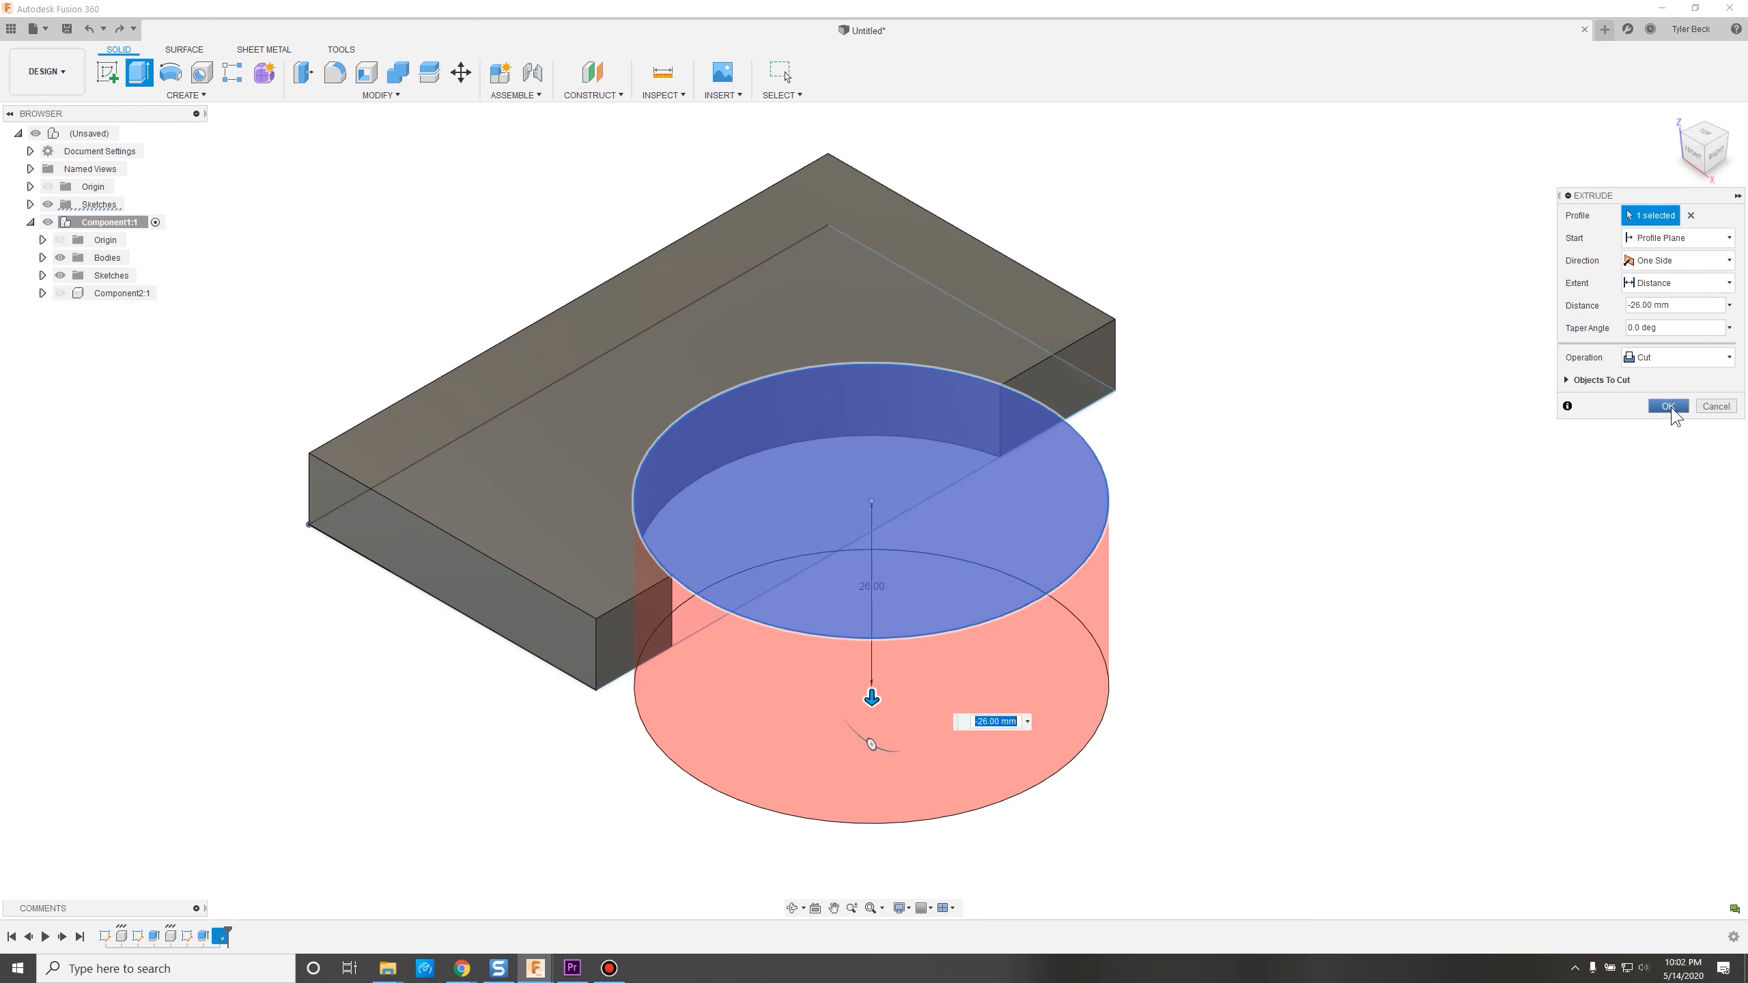
pyautogui.click(1670, 406)
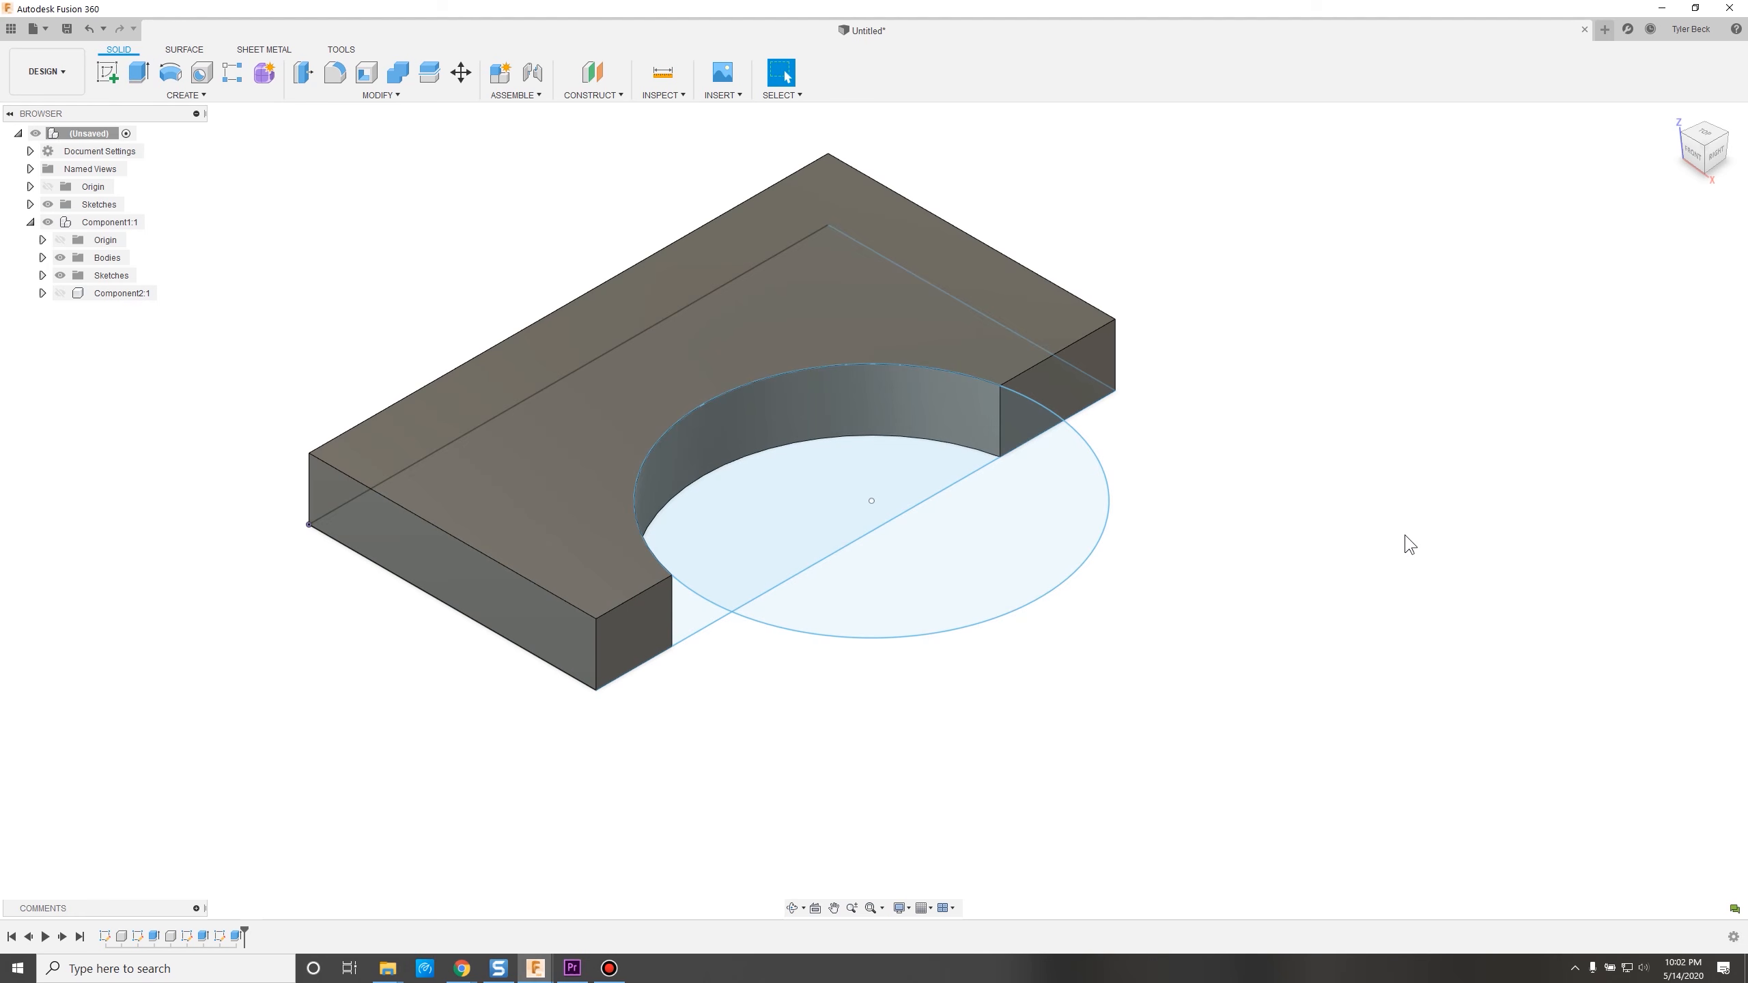
pyautogui.click(60, 294)
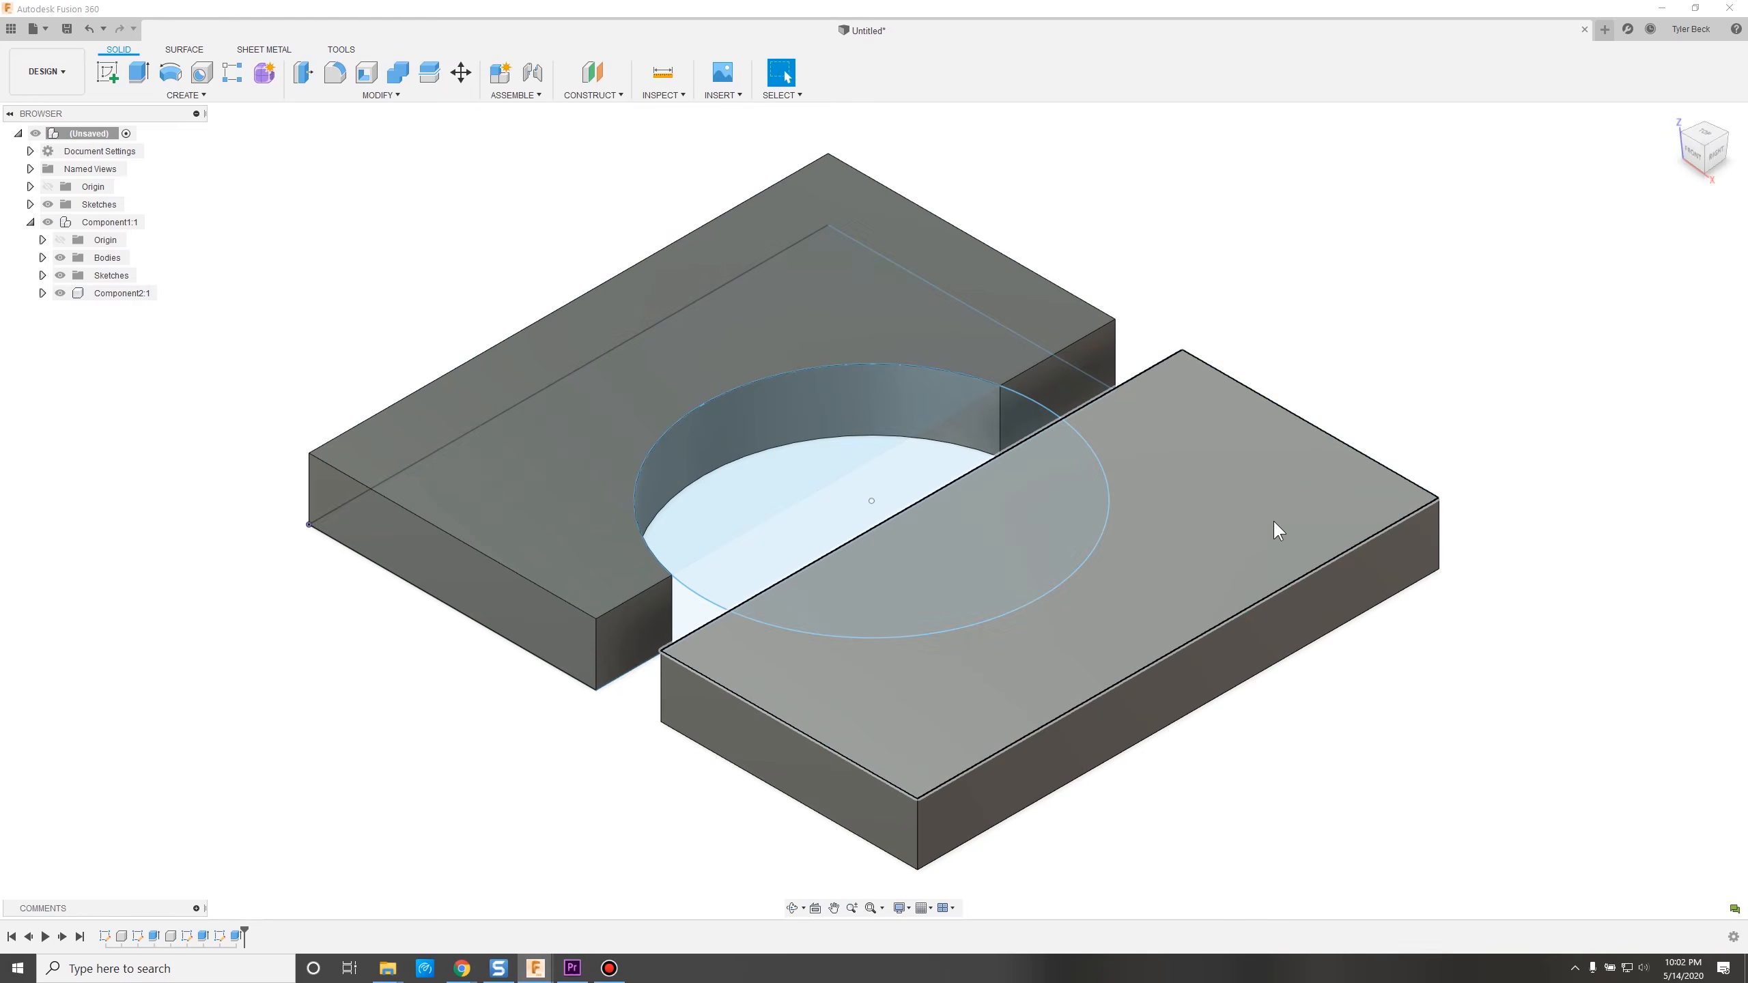
pyautogui.moveTo(1229, 648)
pyautogui.keyDown('shift'); pyautogui.mouseDown(button='middle')
pyautogui.moveTo(1292, 608)
pyautogui.moveTo(1233, 647)
pyautogui.mouseUp(button='middle'); pyautogui.keyUp('shift')
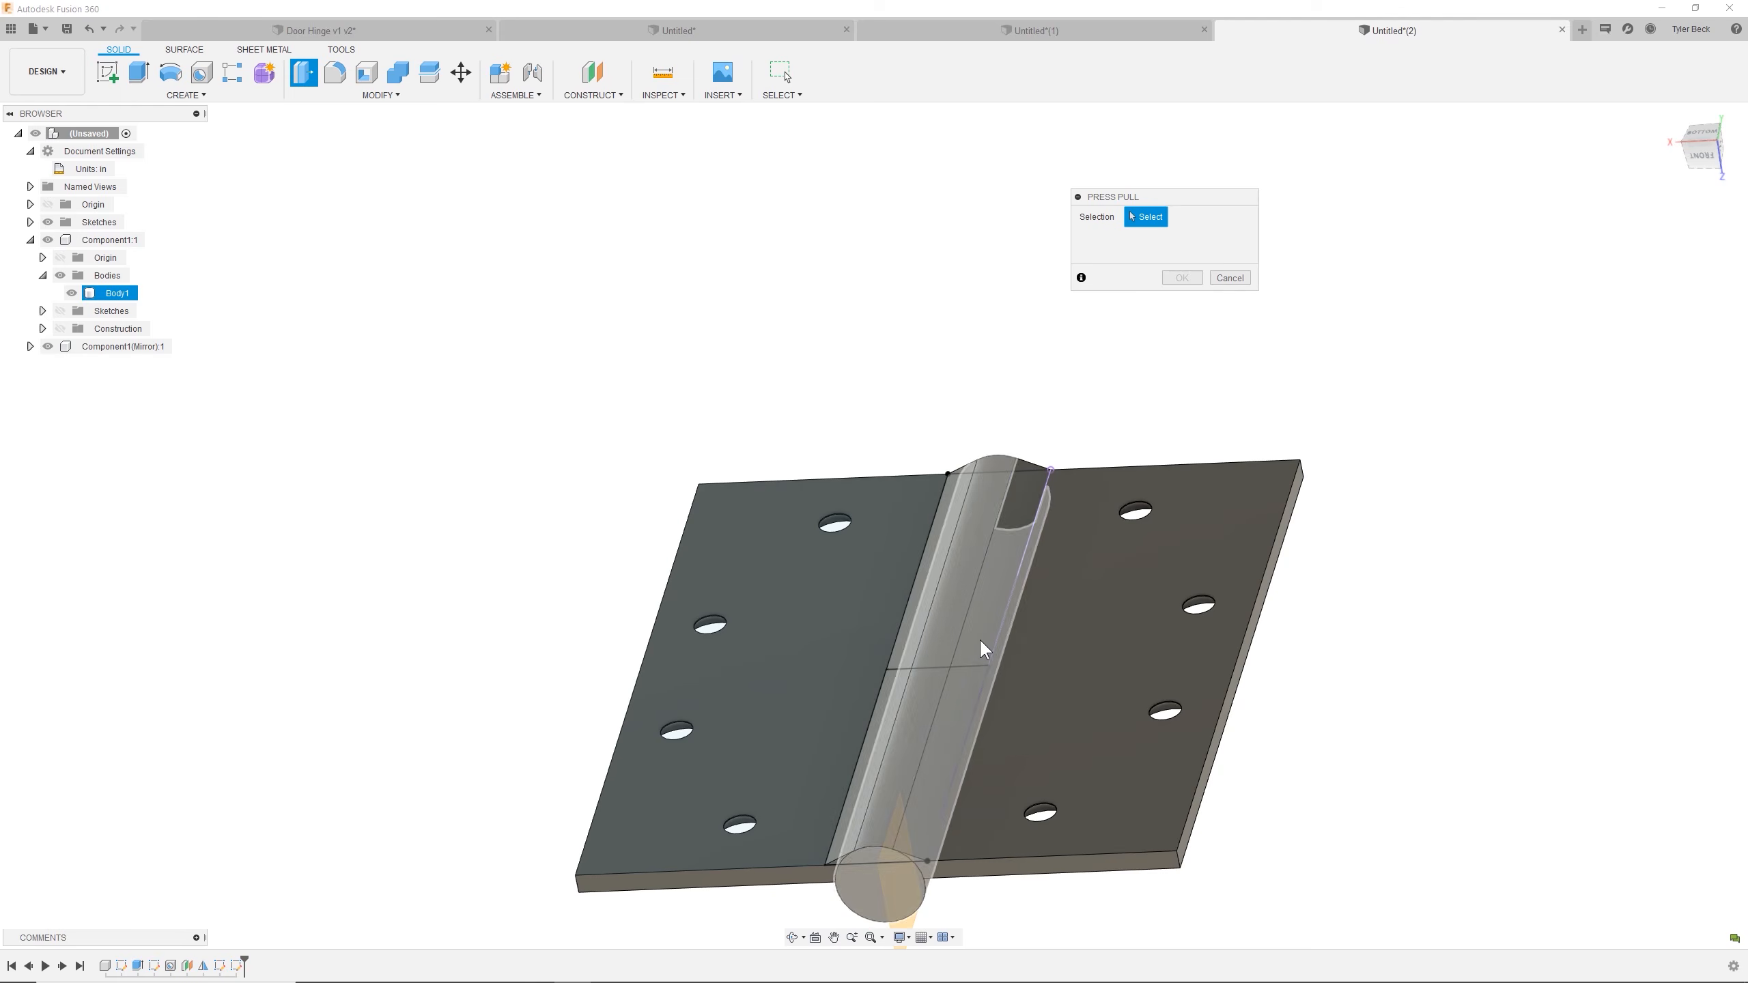
# Back in the hinge design, hide both leaf bodies and set up a 0.50 in extrusion of only the second, undimensioned knuckle rectangle.
pyautogui.click(30, 346)
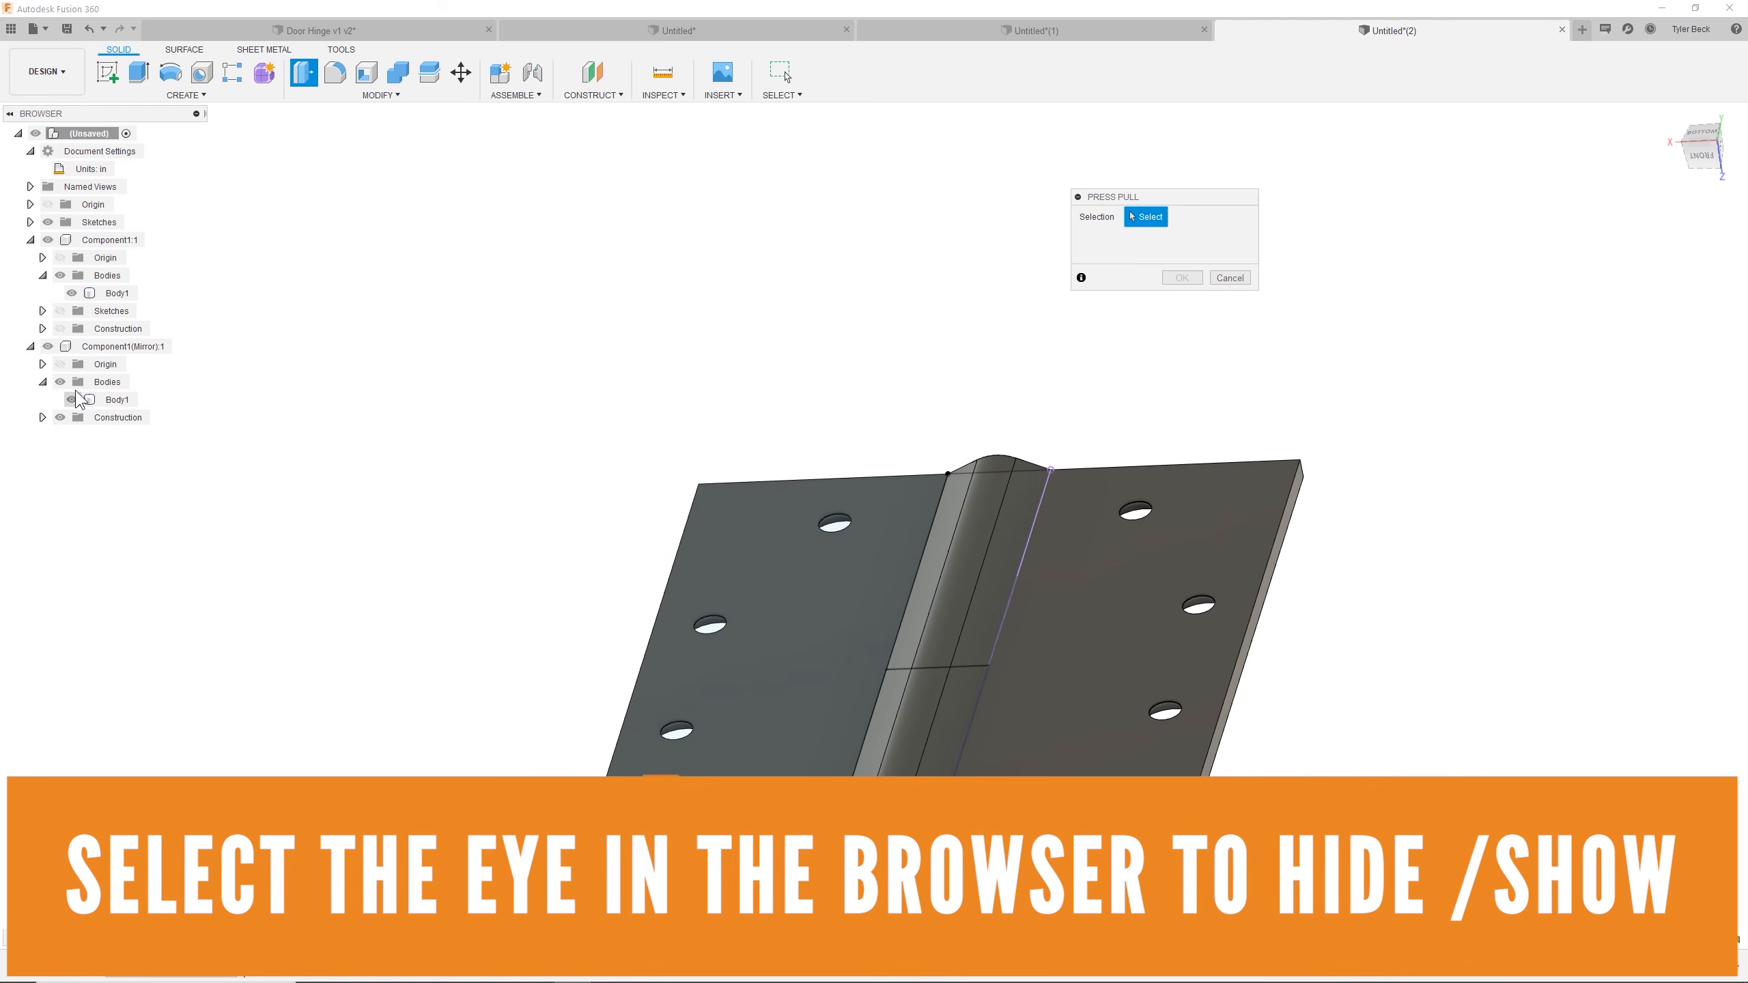
pyautogui.click(71, 293)
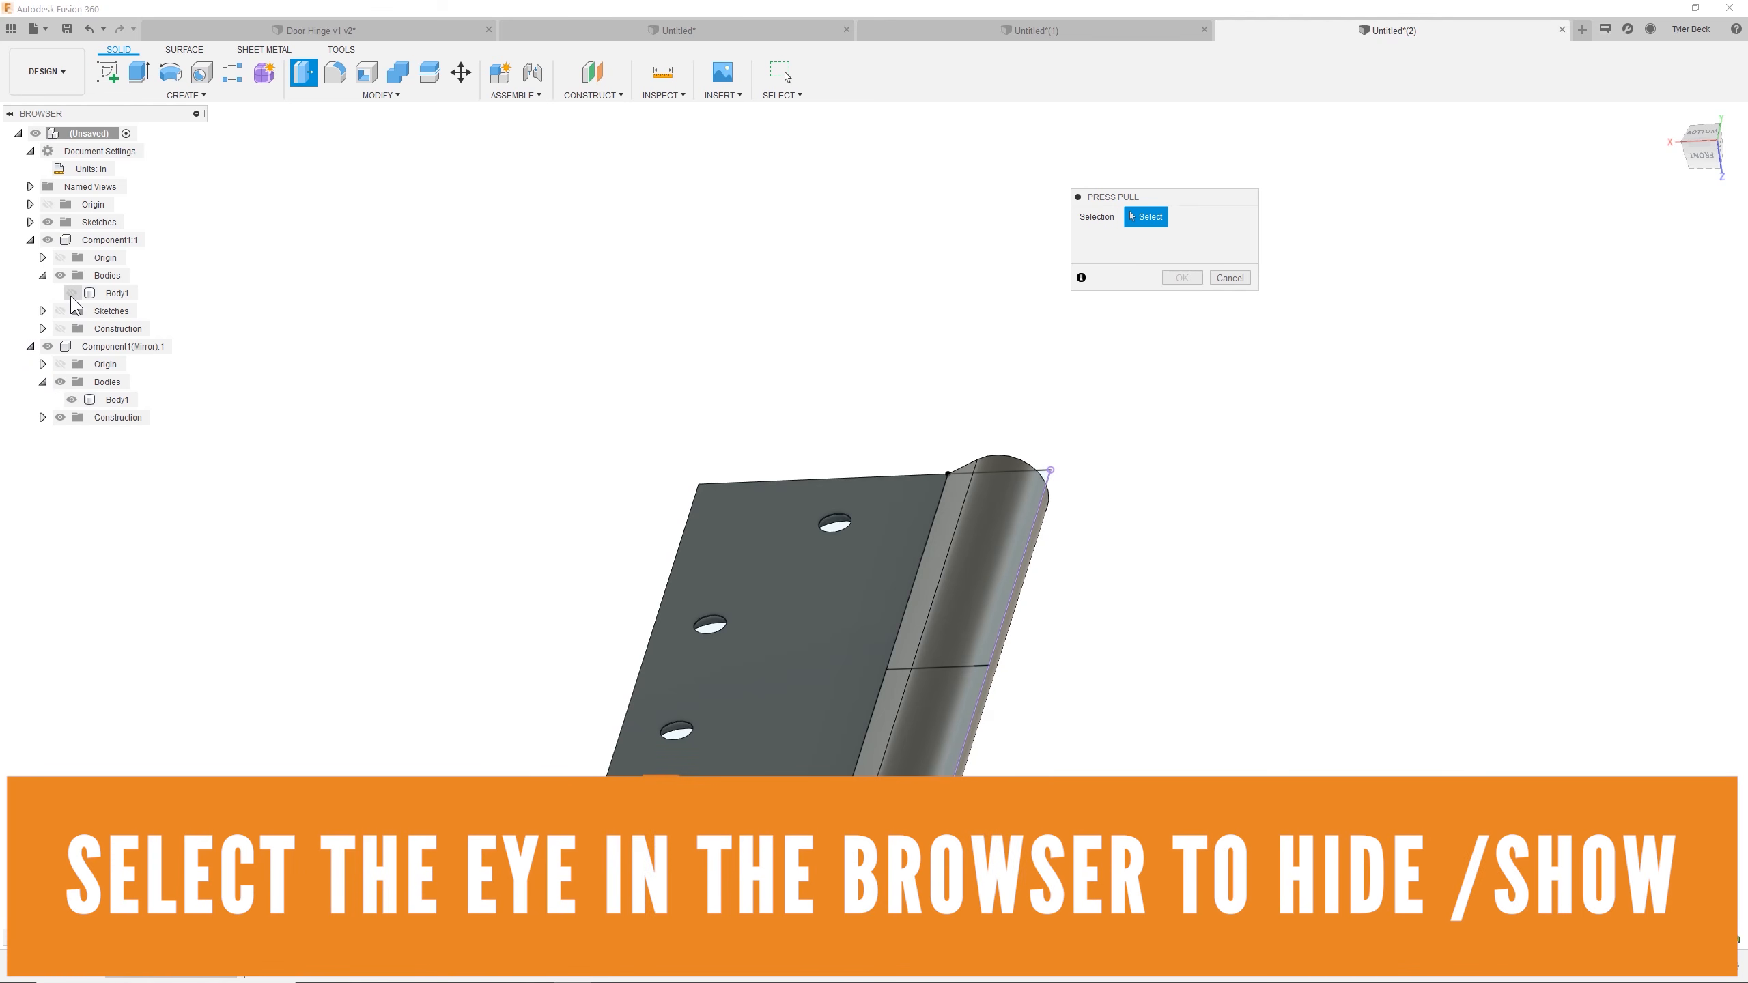
pyautogui.click(71, 400)
pyautogui.click(960, 551)
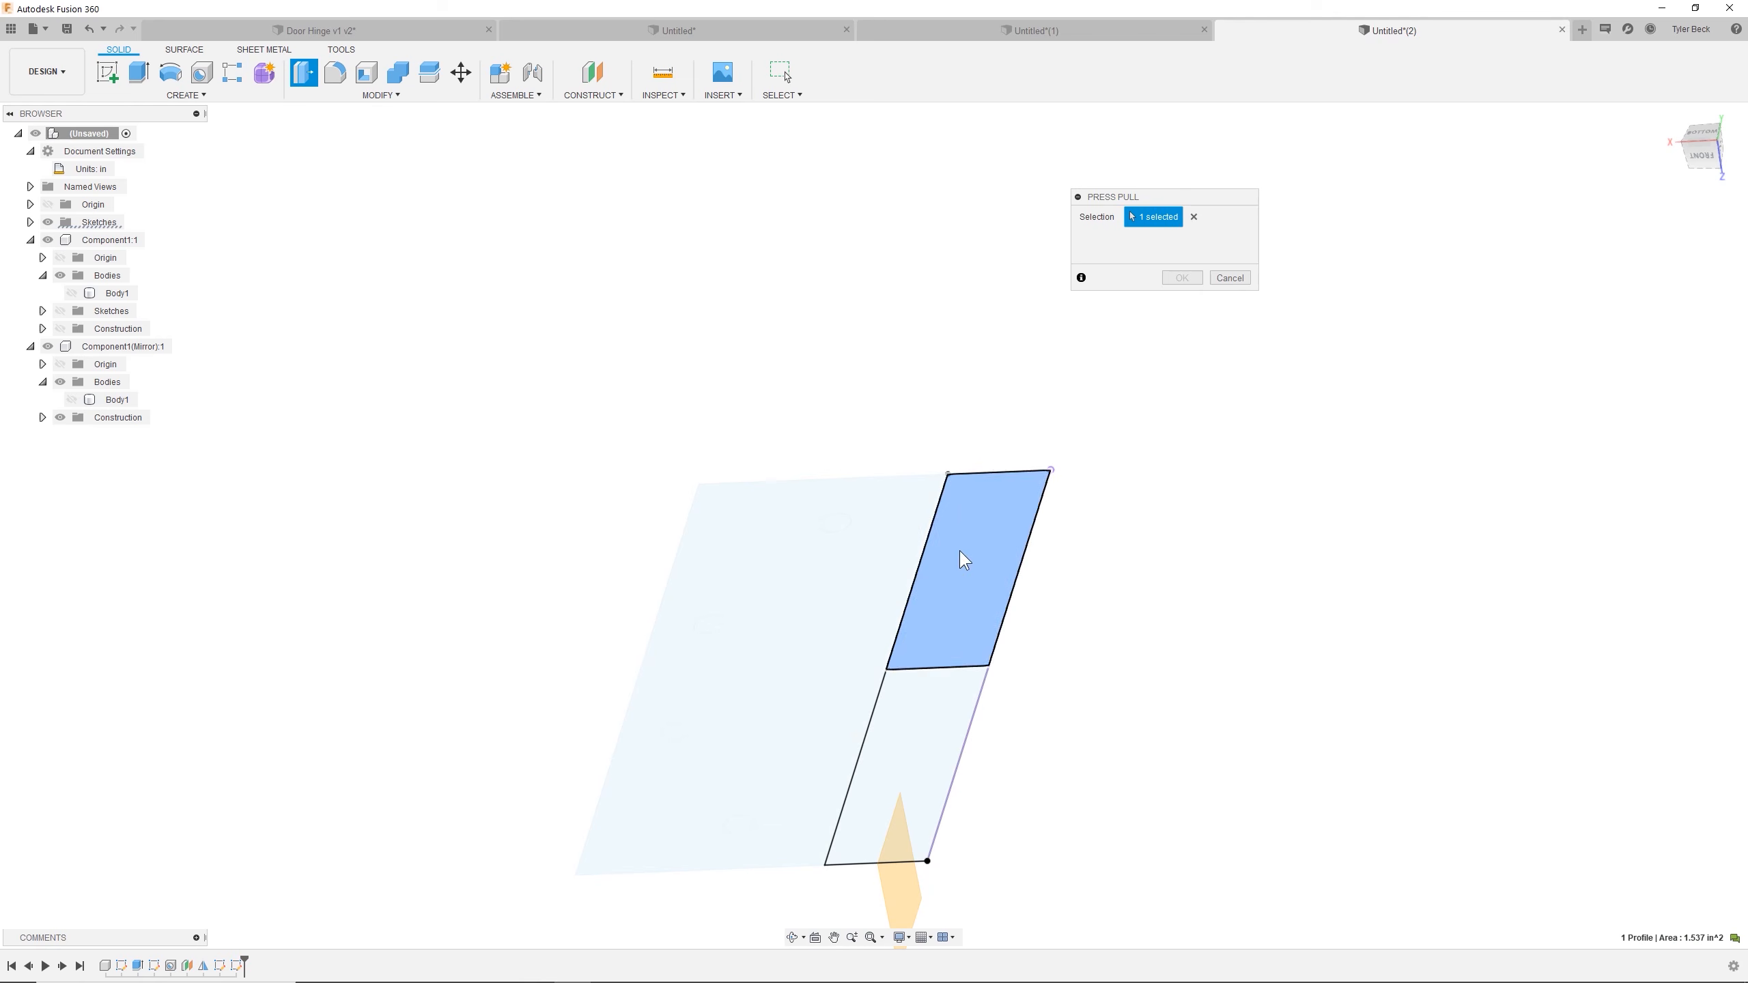
pyautogui.click(936, 704)
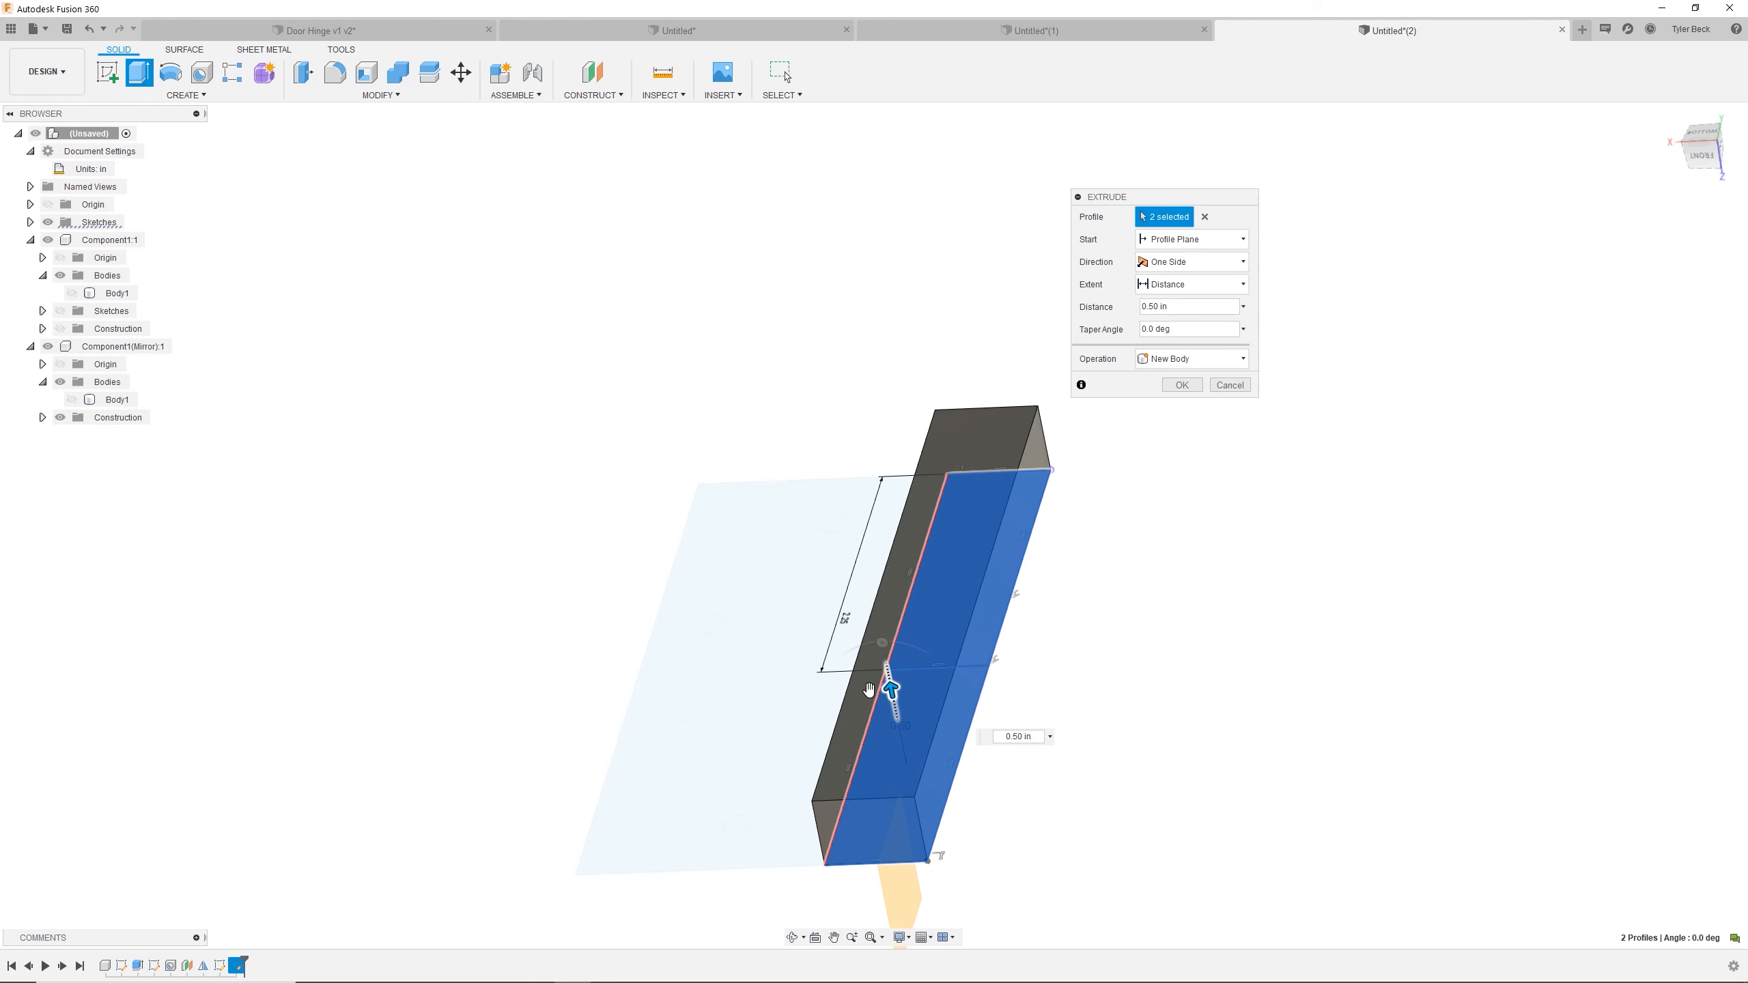
pyautogui.click(939, 634)
pyautogui.moveTo(1034, 692)
pyautogui.keyDown('shift'); pyautogui.mouseDown(button='middle')
pyautogui.moveTo(991, 738)
pyautogui.moveTo(1026, 745)
pyautogui.moveTo(807, 788)
pyautogui.moveTo(762, 738)
pyautogui.mouseUp(button='middle'); pyautogui.keyUp('shift')
# Show both leaf bodies again, switch to a cut and exclude the Component1(Mirror) body from the objects to cut.
pyautogui.click(73, 399)
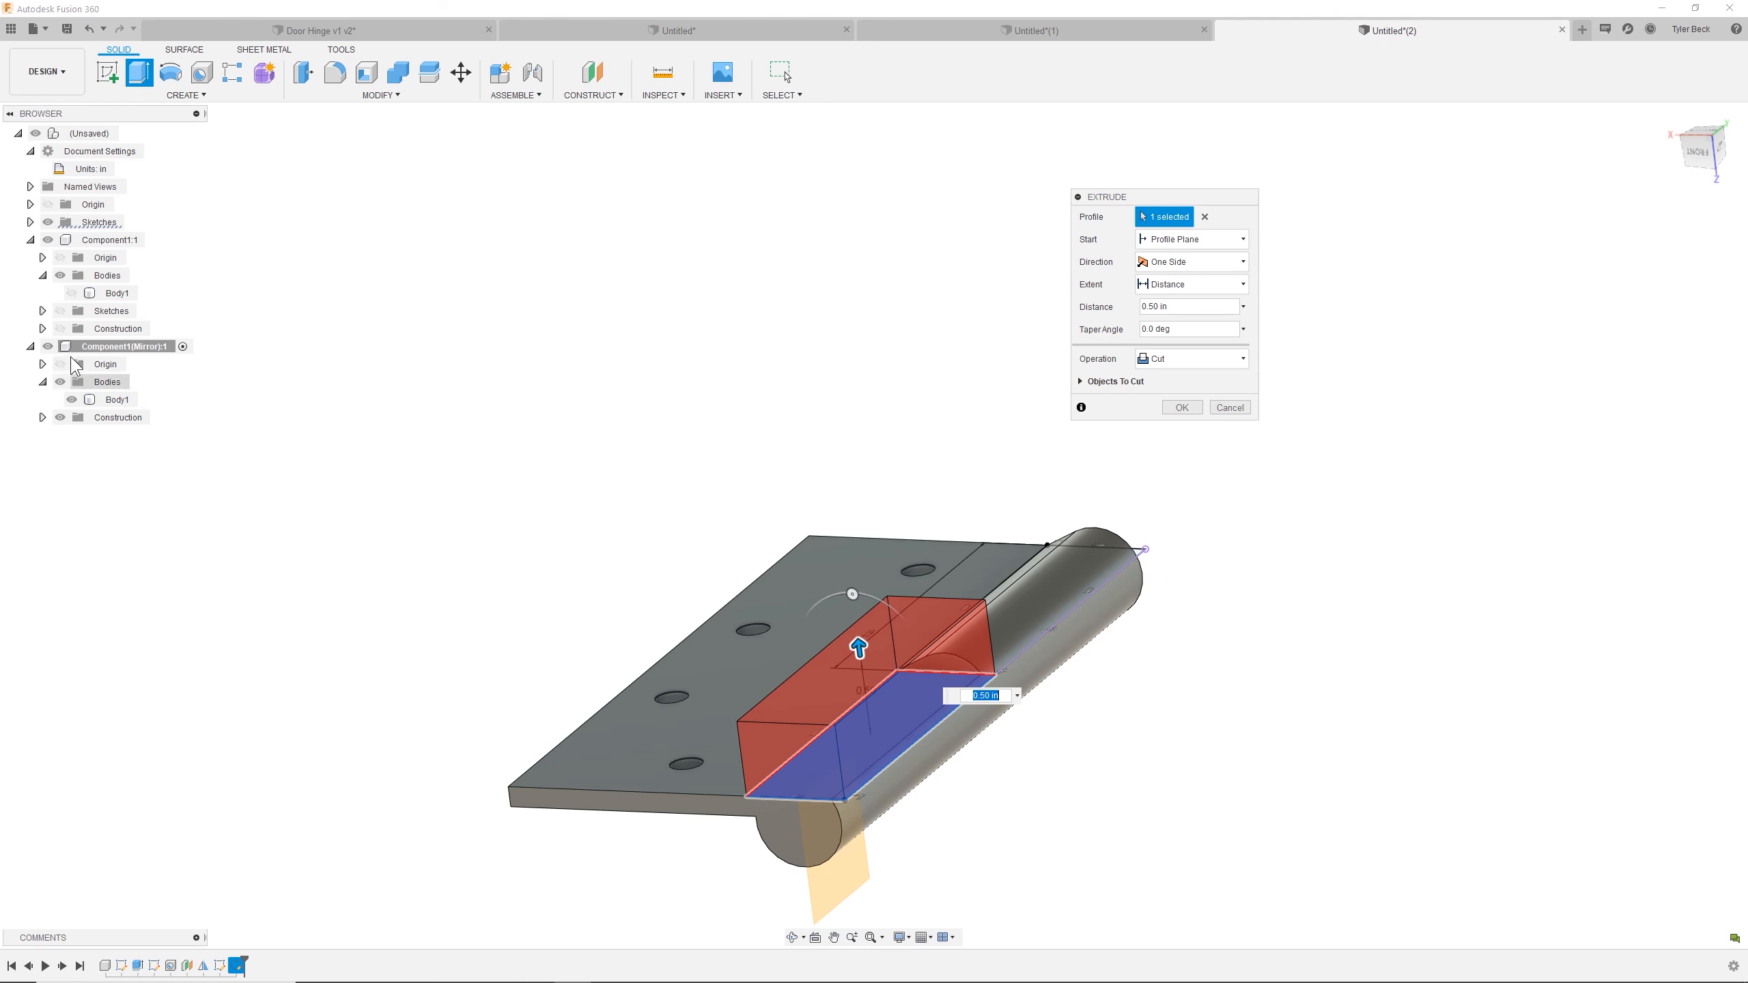
pyautogui.click(71, 293)
pyautogui.keyDown('shift'); pyautogui.moveTo(895, 440); pyautogui.dragTo(977, 475, button='middle'); pyautogui.keyUp('shift')
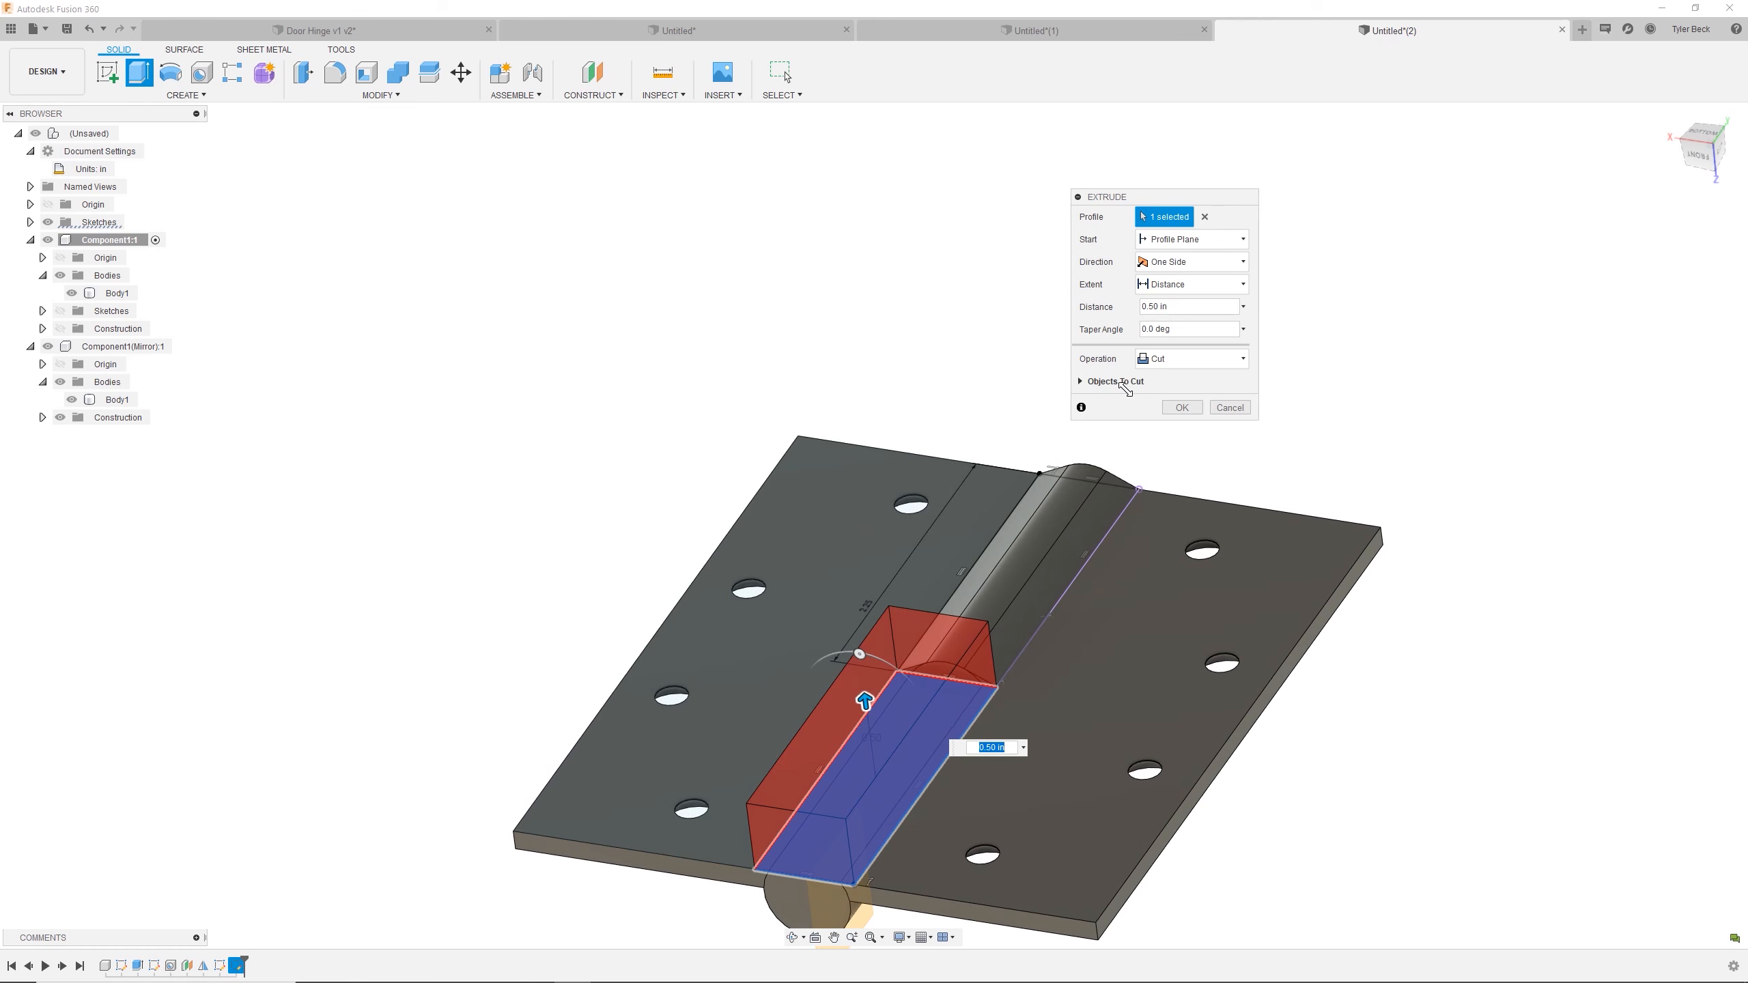
pyautogui.click(1080, 381)
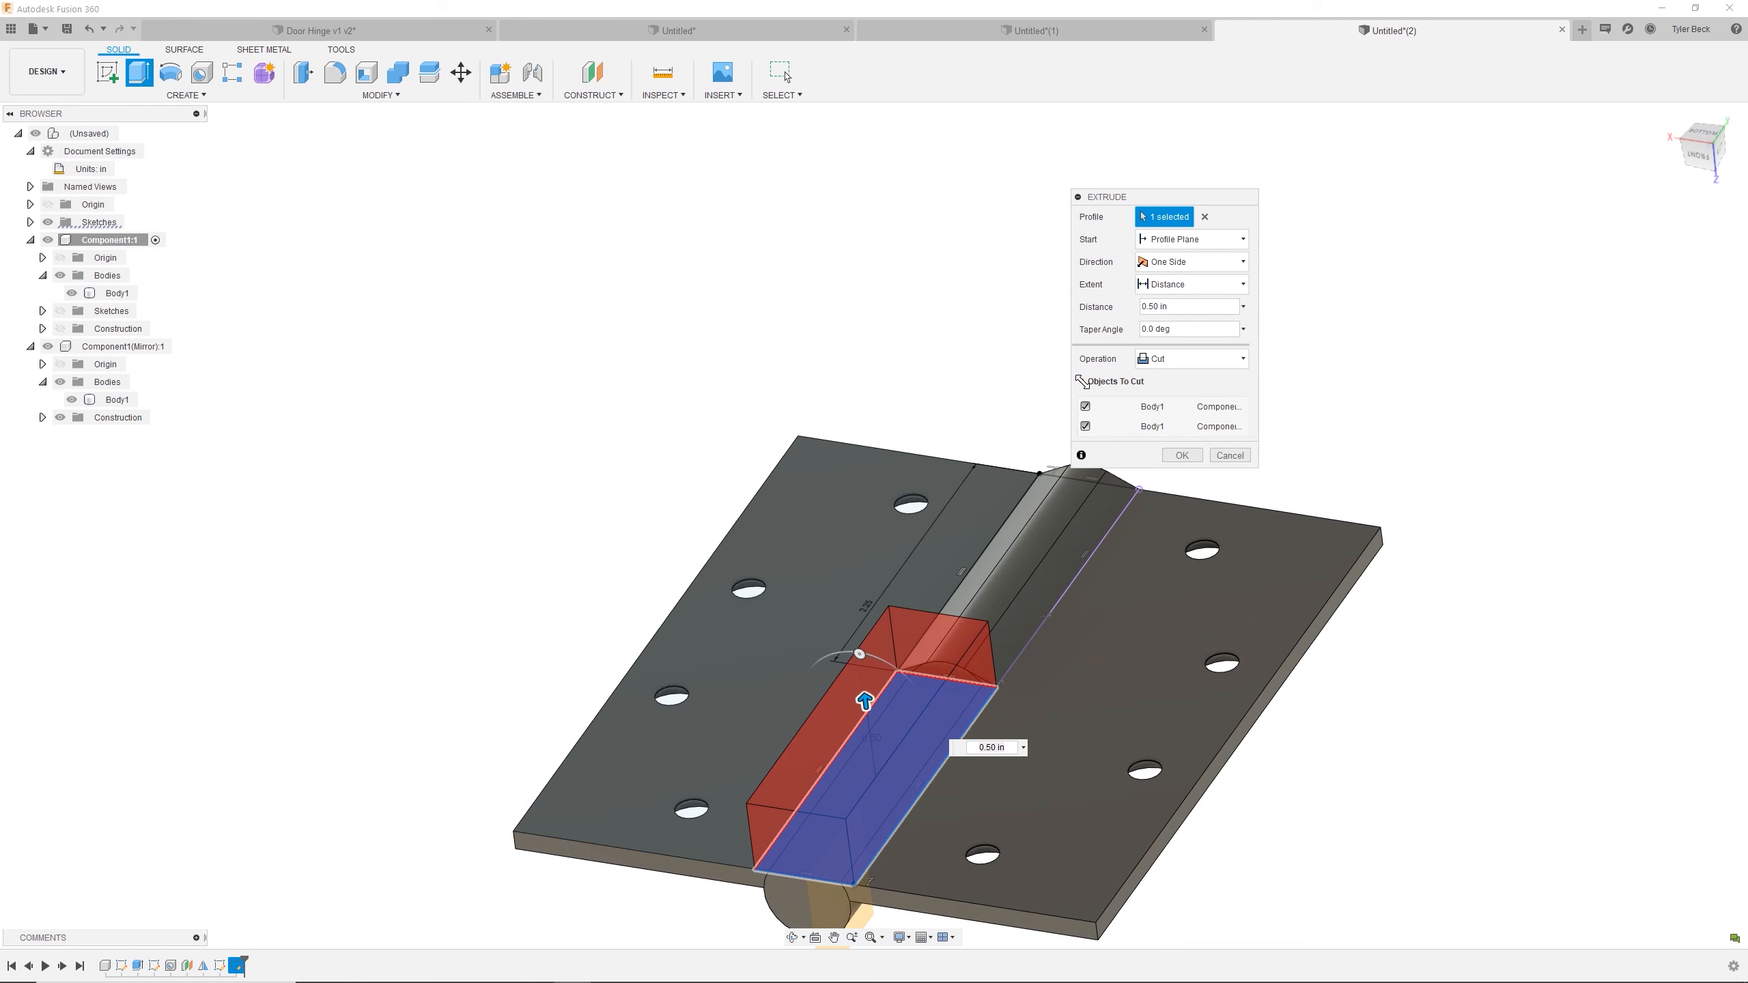
pyautogui.click(1085, 426)
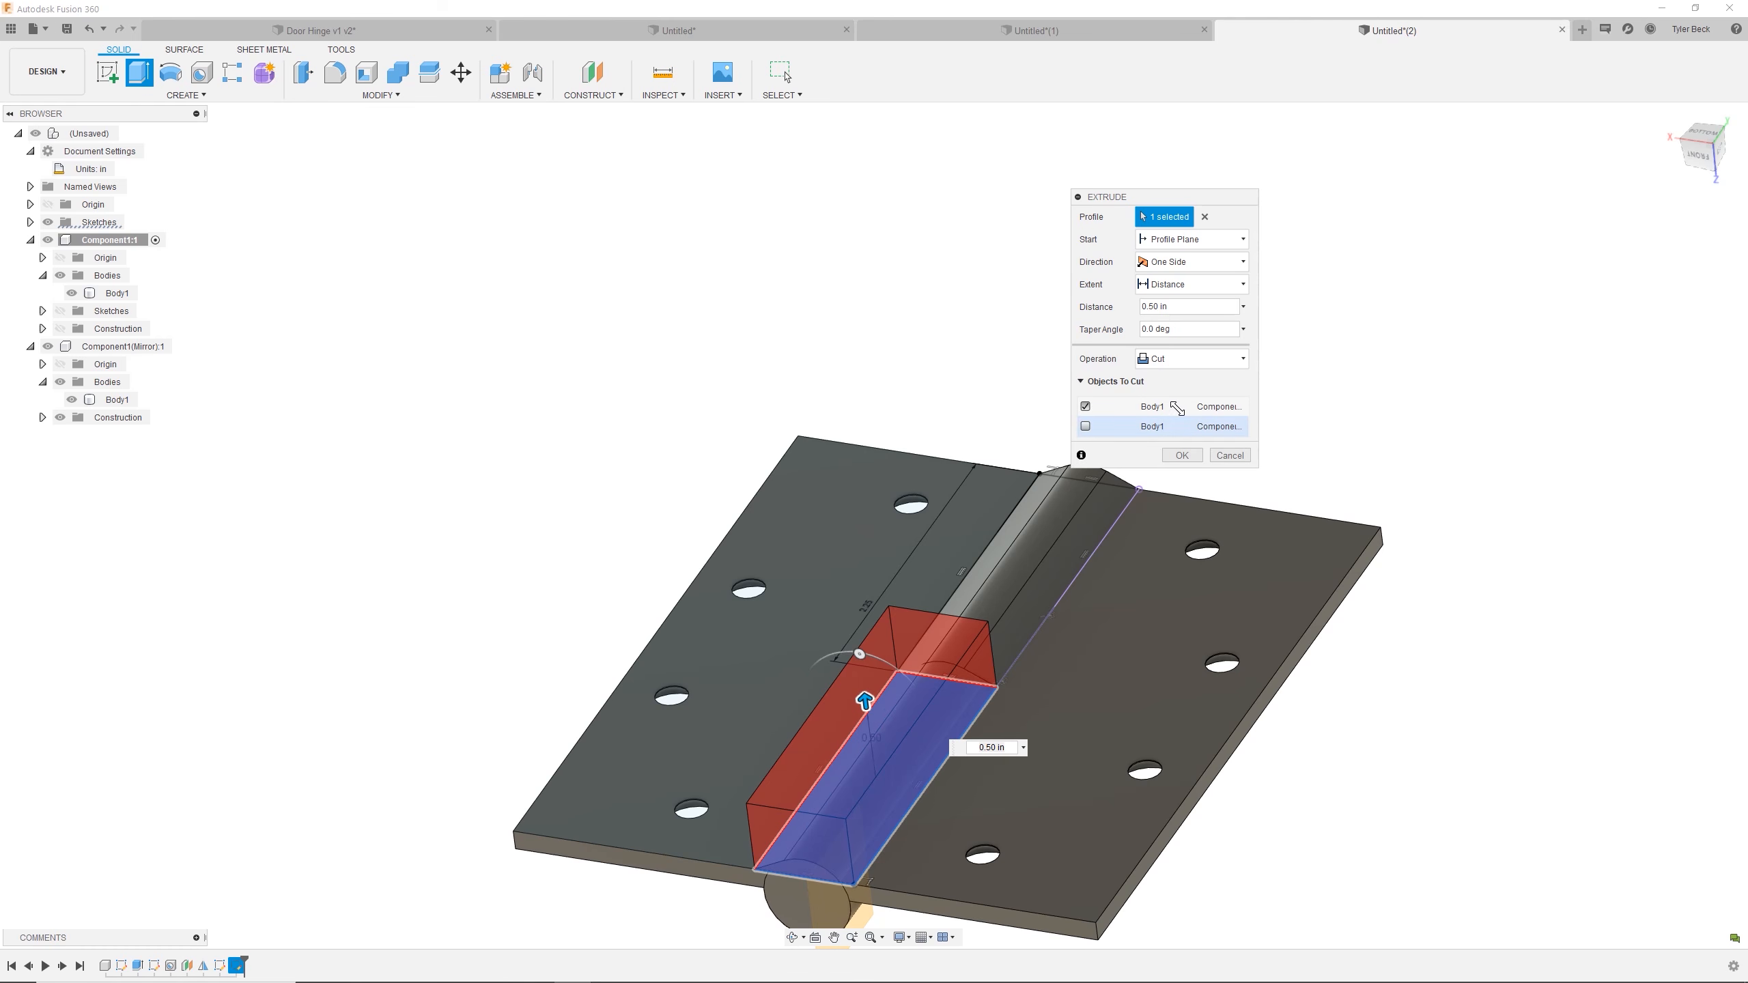
pyautogui.moveTo(1259, 466); pyautogui.dragTo(1462, 506)
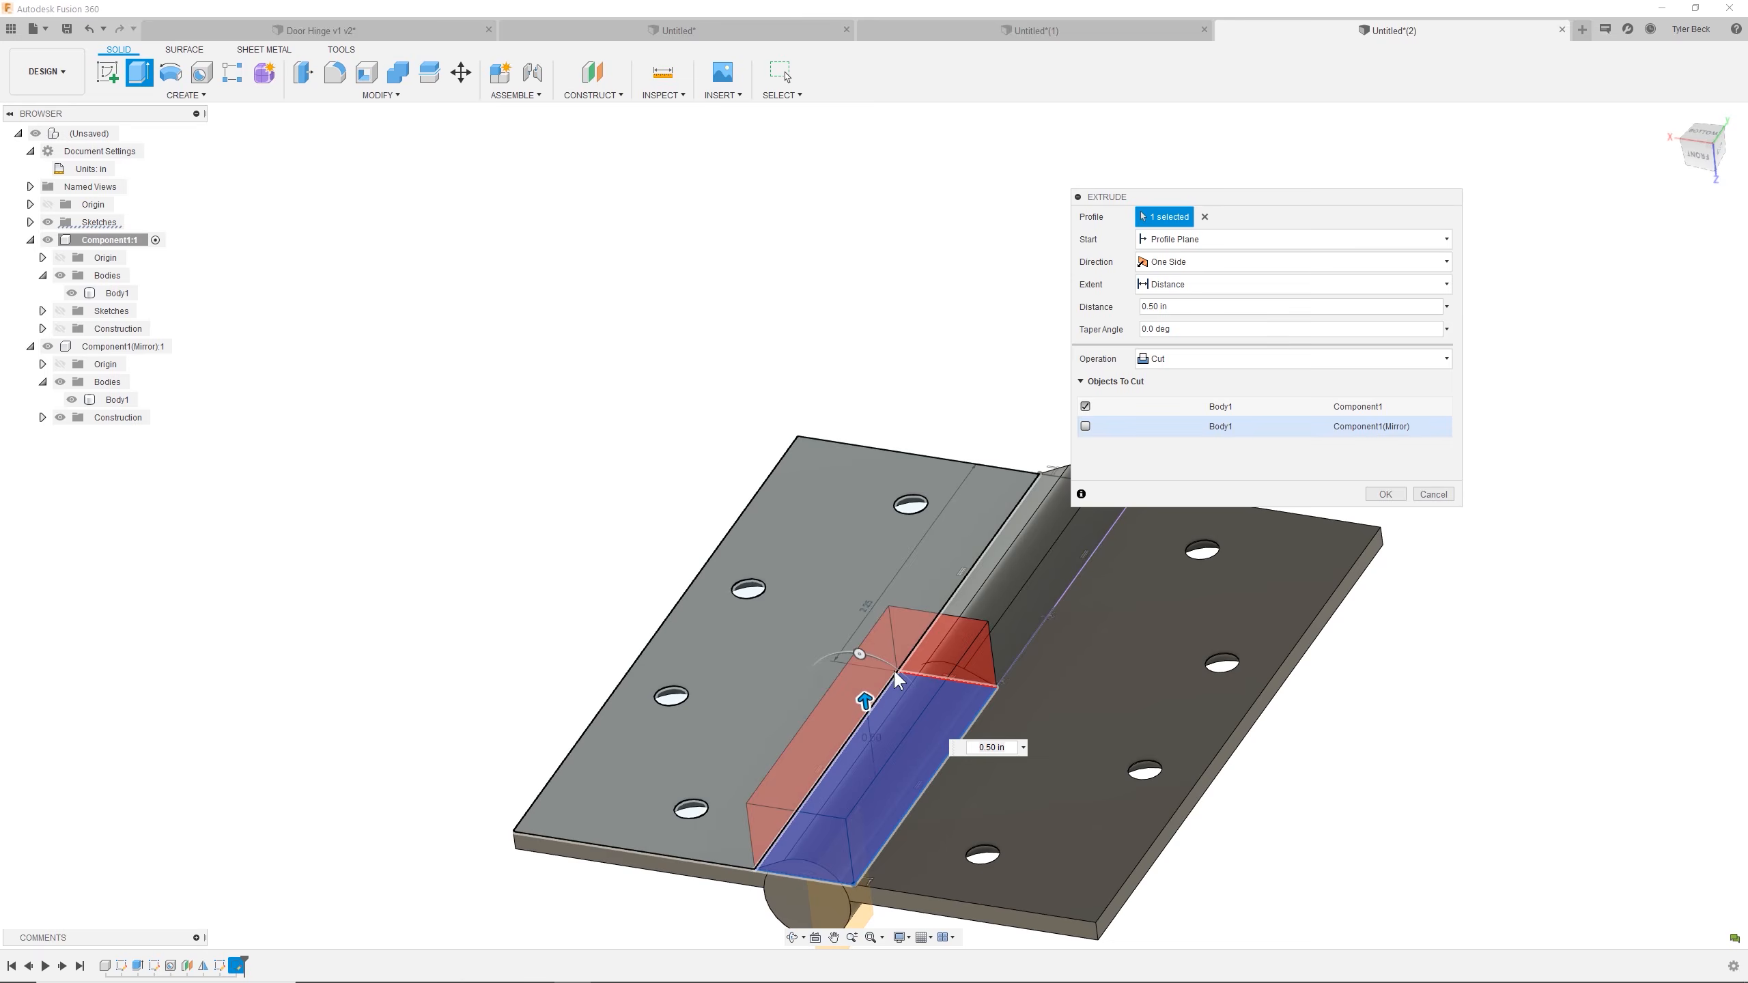
# Make the knuckle cut symmetric with its extent set to All, and complete it through the Component1 leaf only.
pyautogui.click(1201, 265)
pyautogui.click(1177, 316)
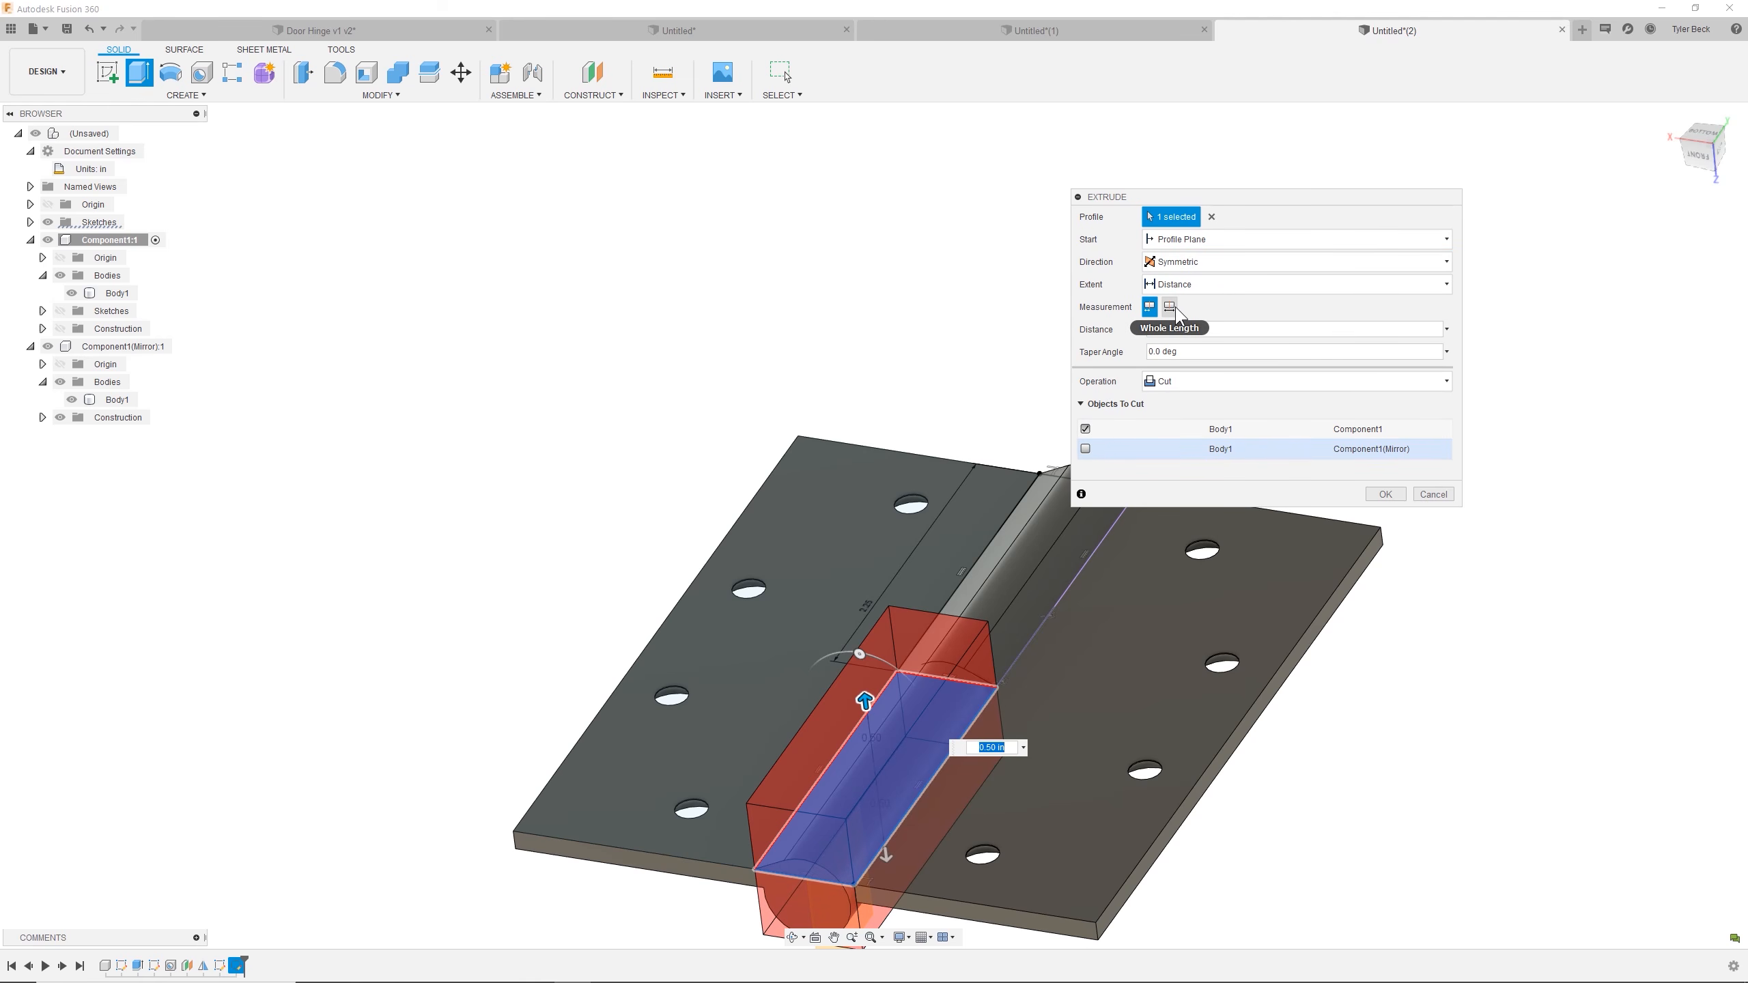
pyautogui.click(1204, 284)
pyautogui.click(1213, 328)
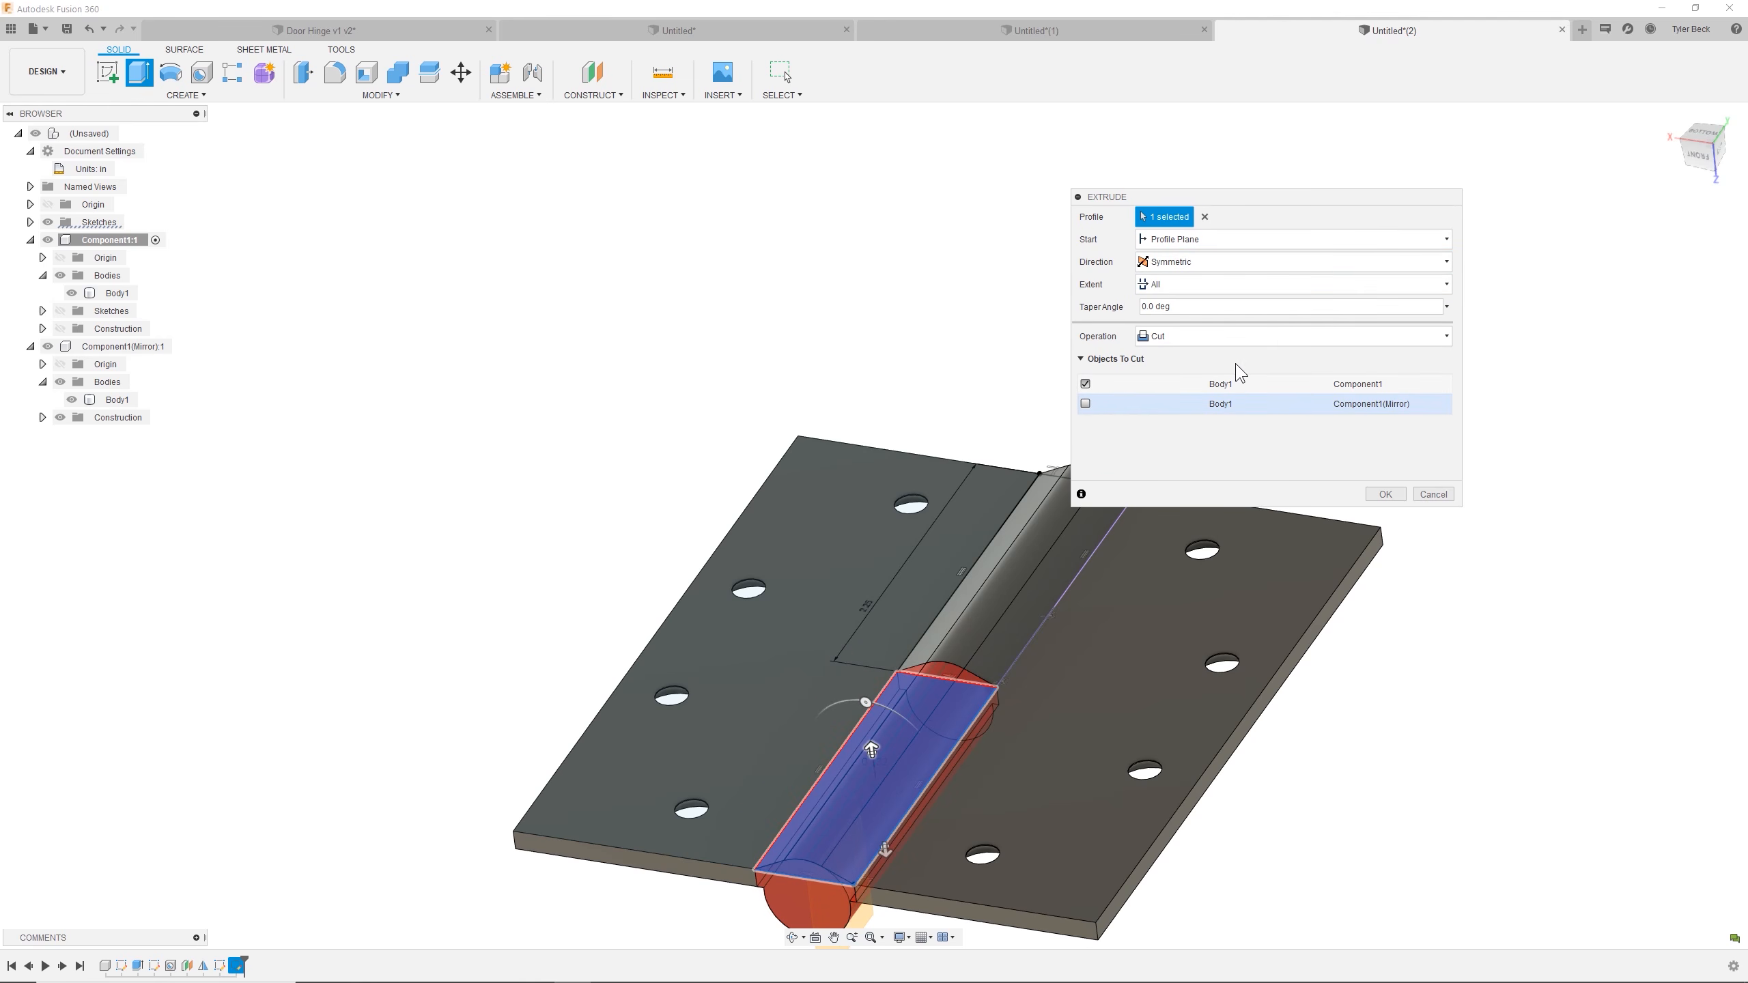
pyautogui.click(1384, 495)
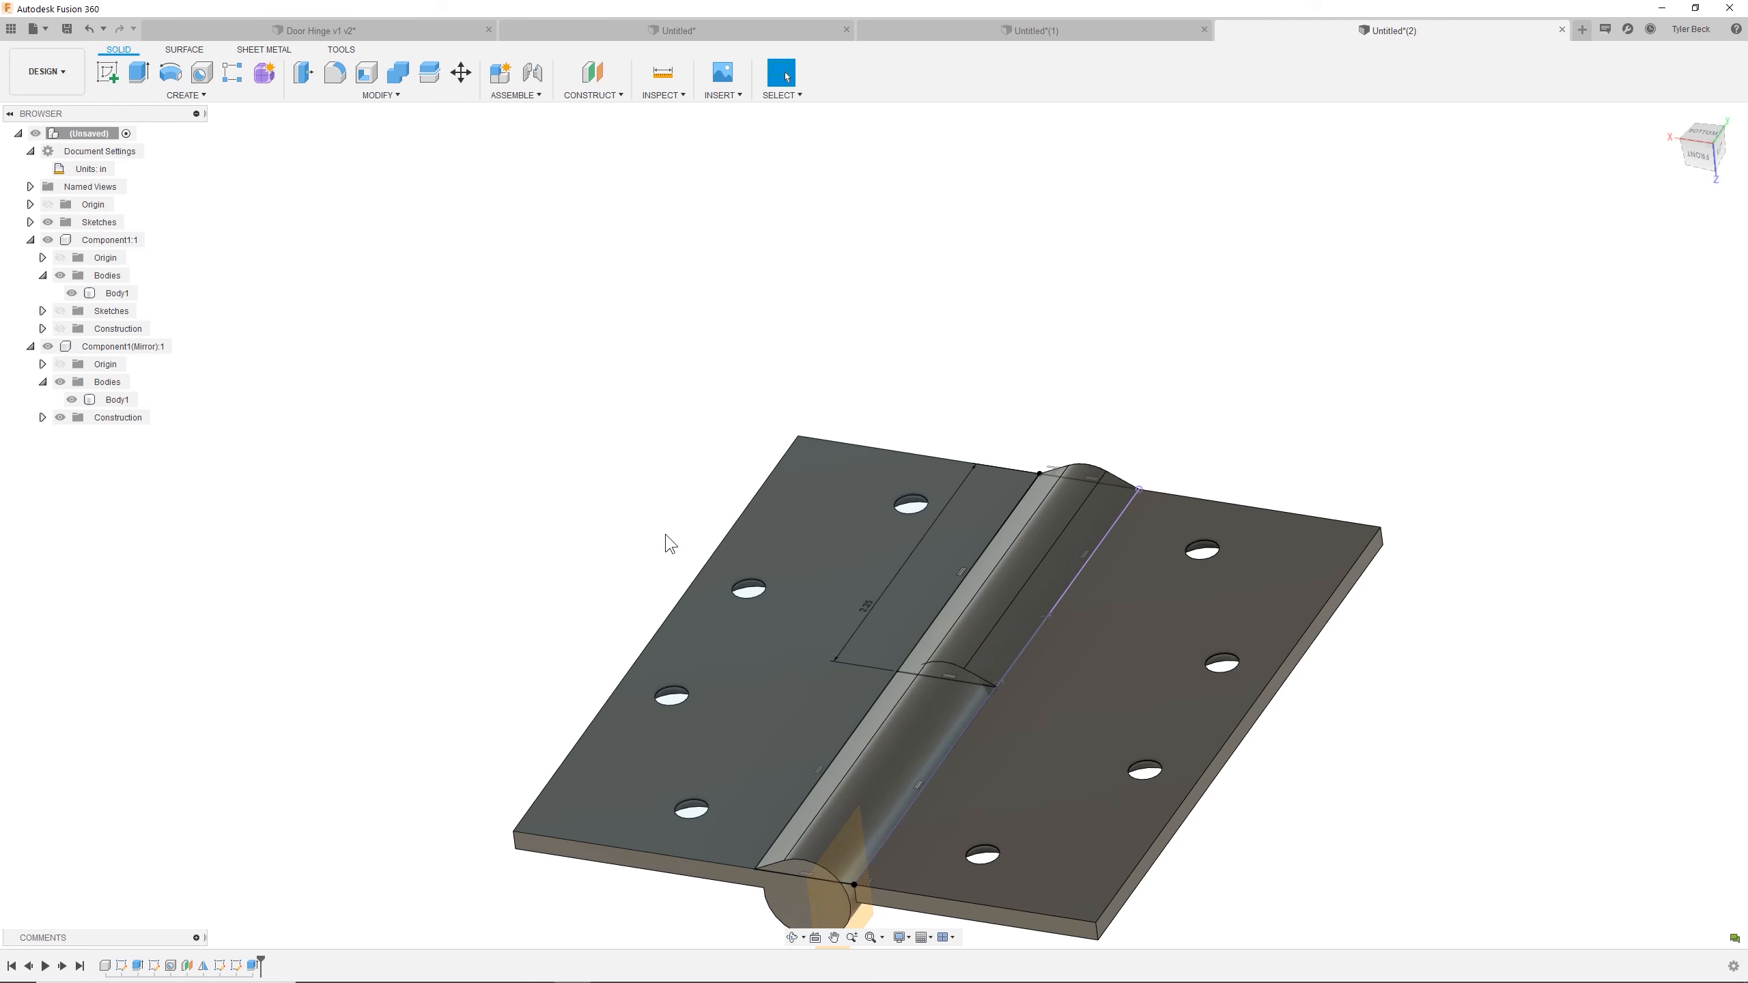
# Hide the mirrored component briefly to examine the cut knuckle on the Component1 leaf, and show it again.
pyautogui.scroll(-3, 663, 530)
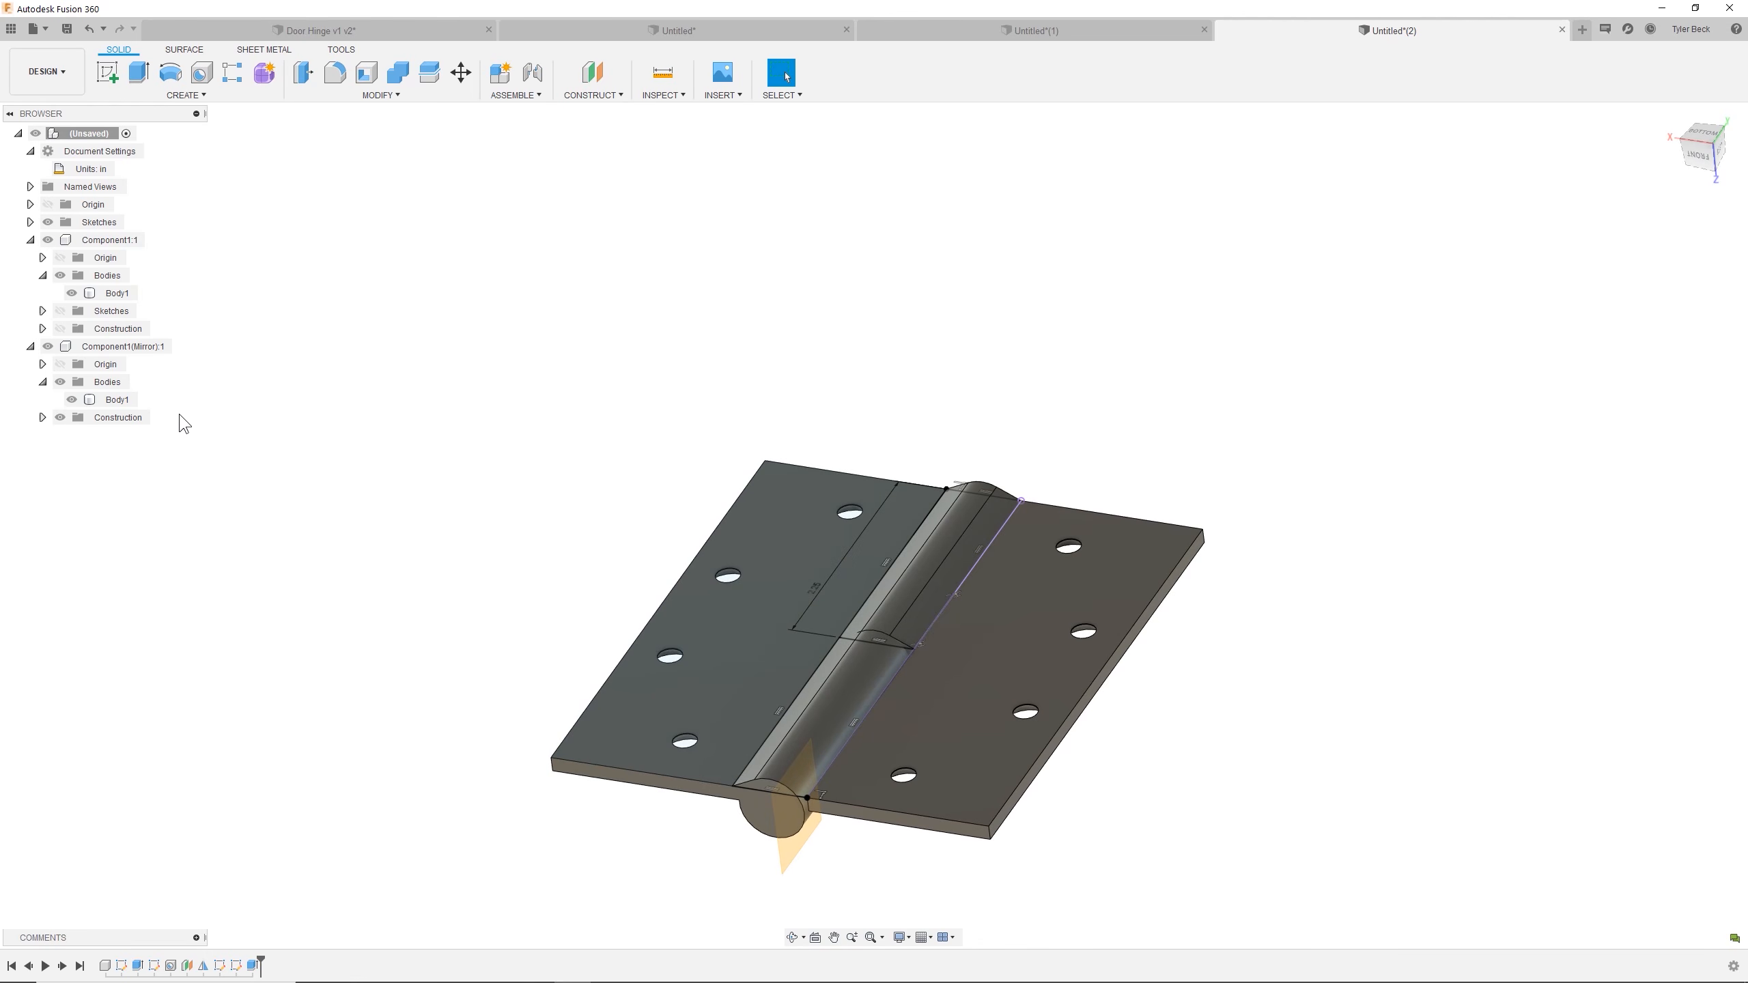
pyautogui.click(91, 294)
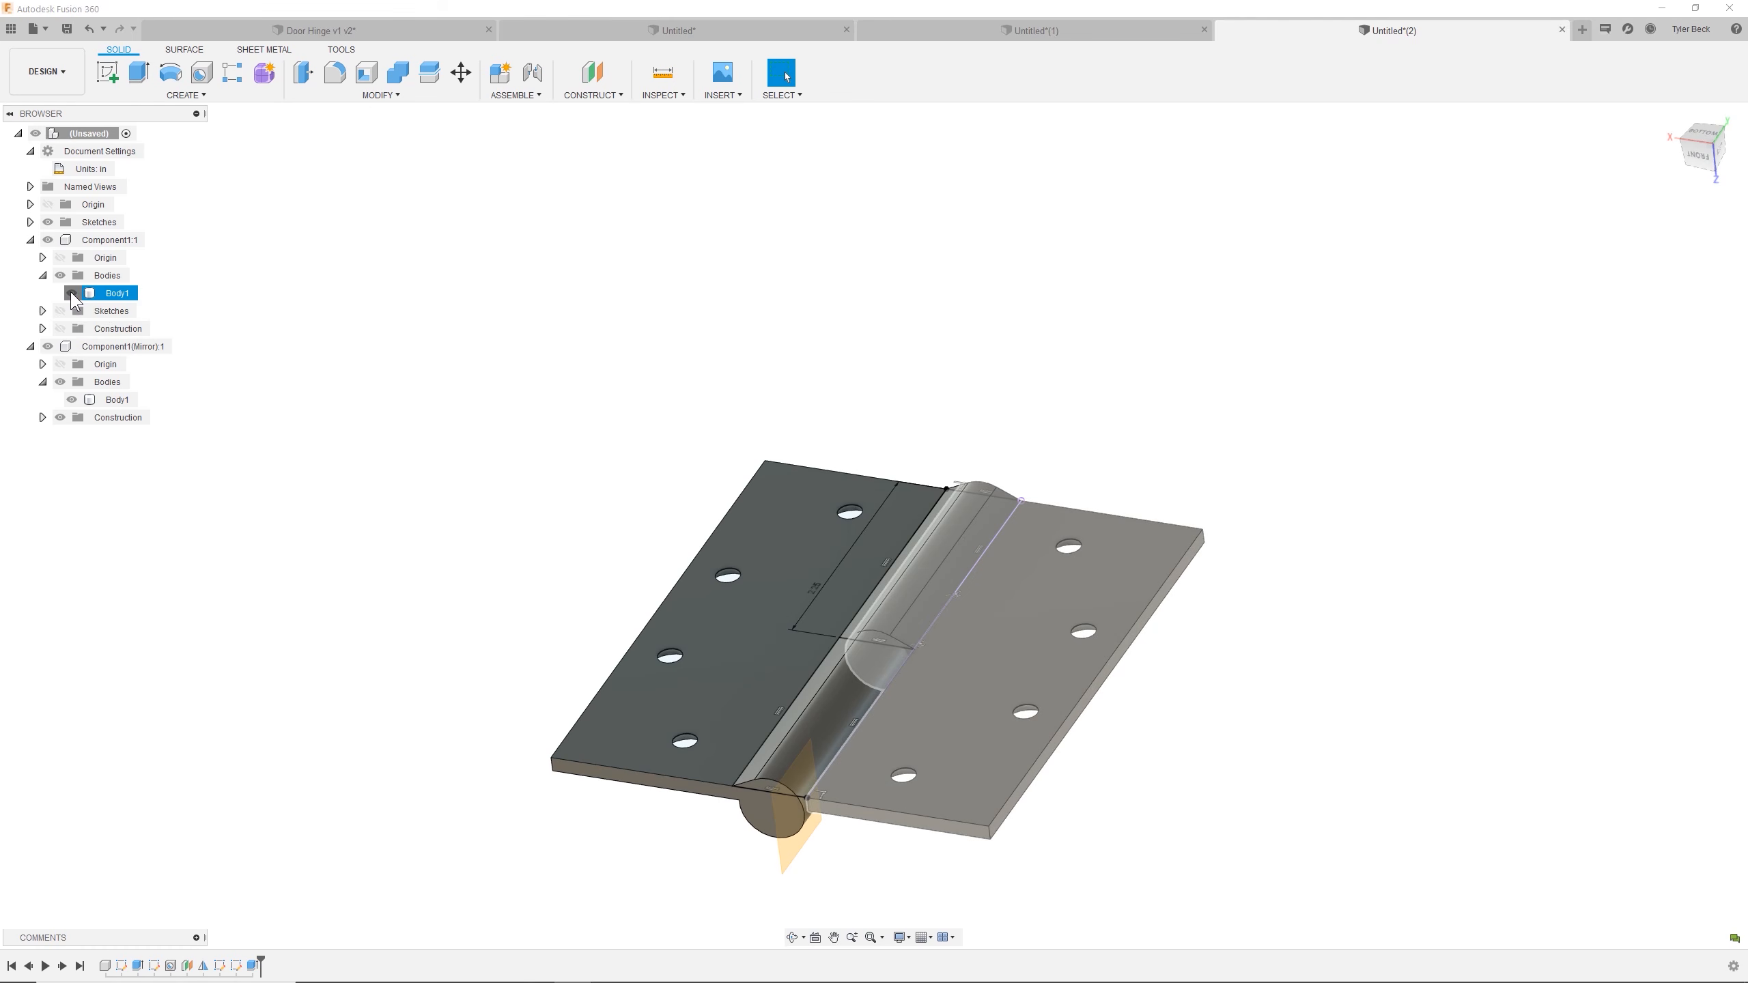
pyautogui.click(48, 346)
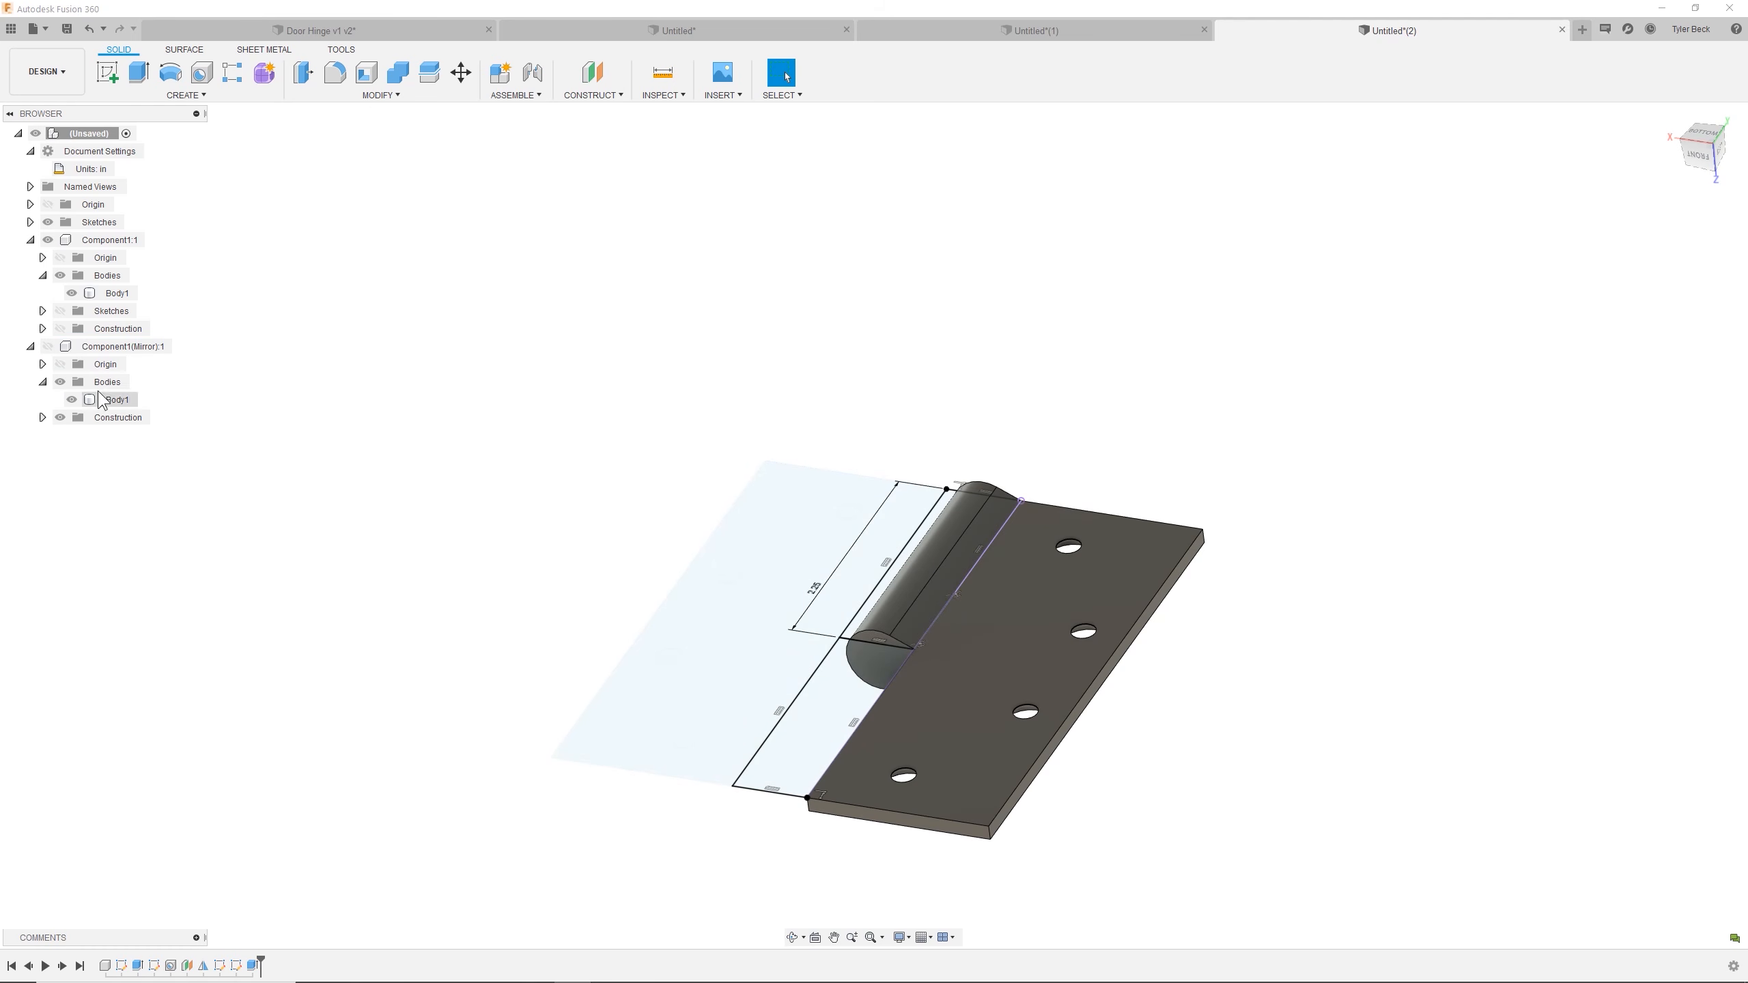
pyautogui.click(47, 346)
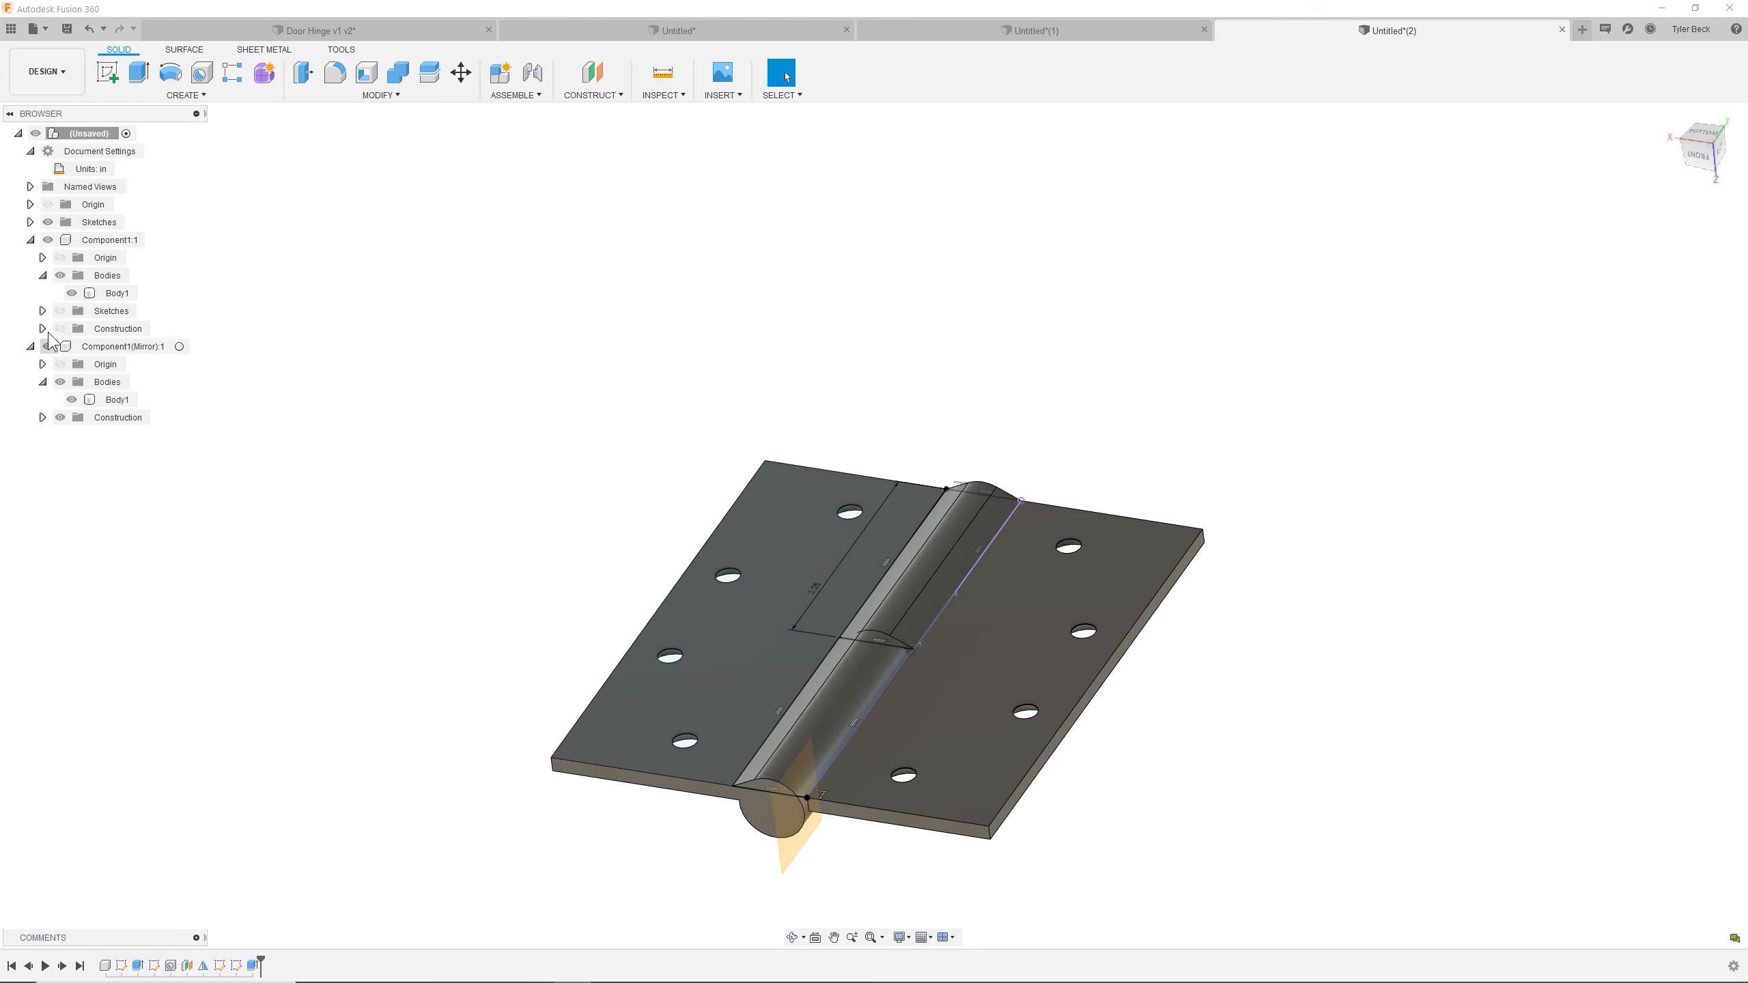
# With Component1 hidden, cut the dimensioned knuckle rectangle symmetrically with extent All through the mirrored leaf, and show Component1 again.
pyautogui.click(52, 240)
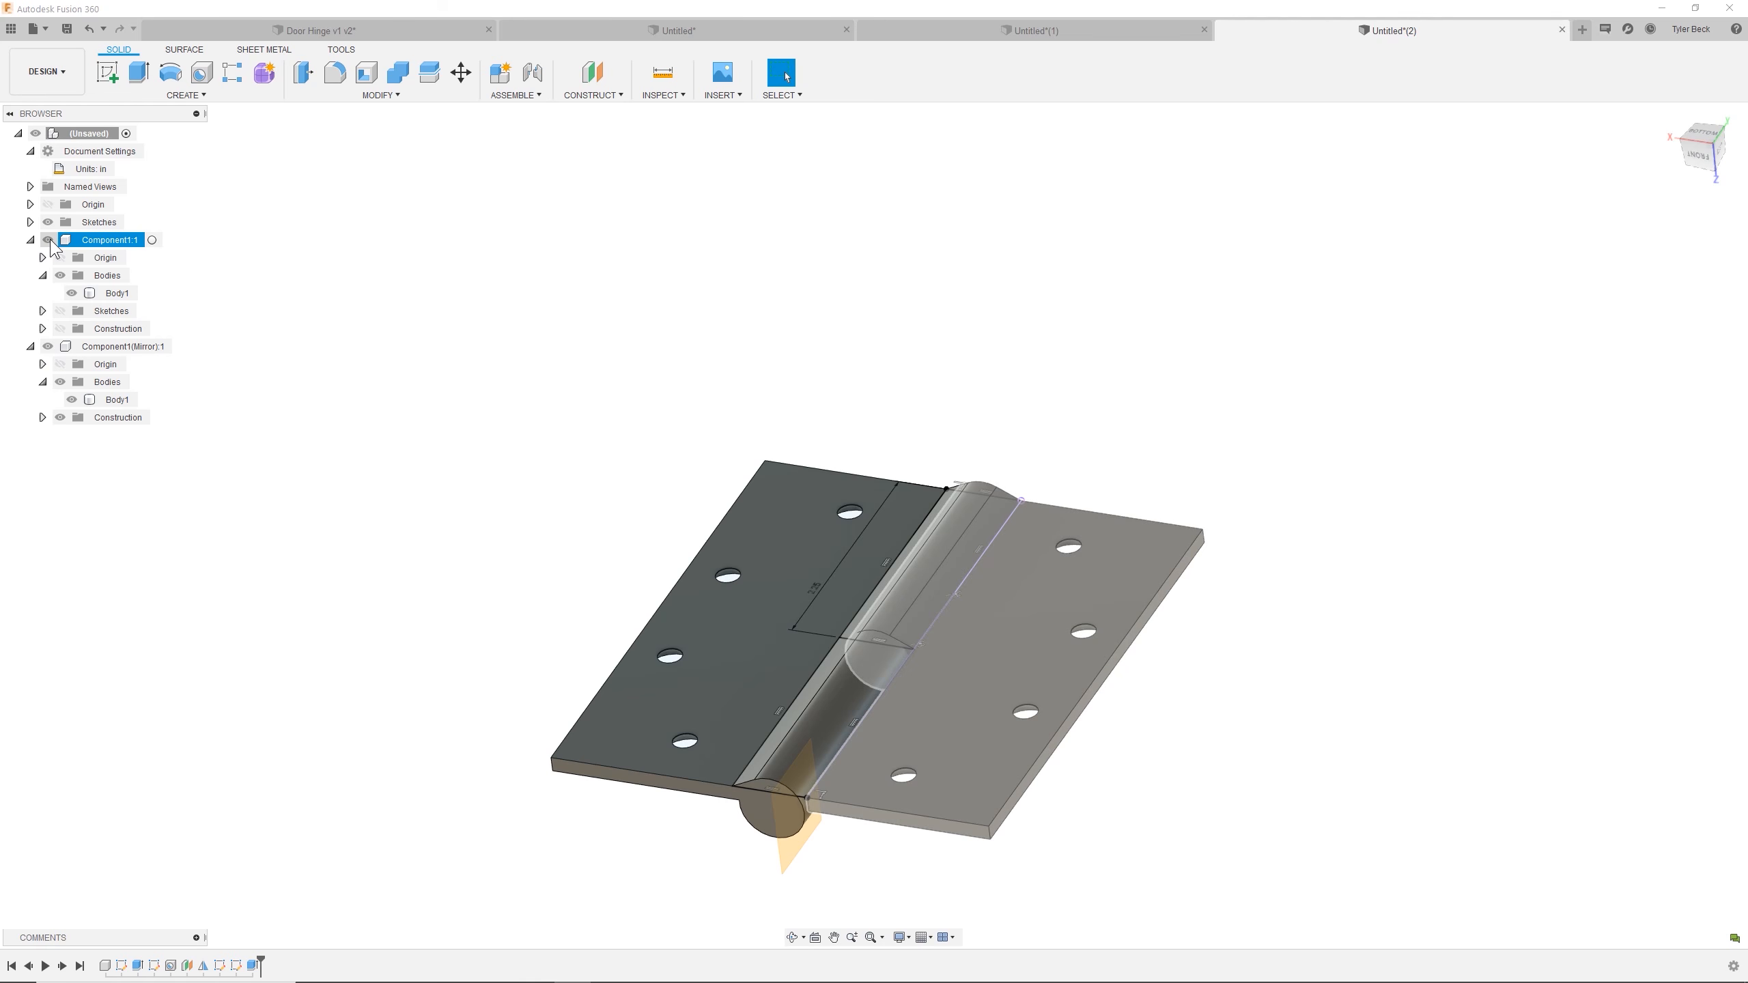
pyautogui.click(48, 241)
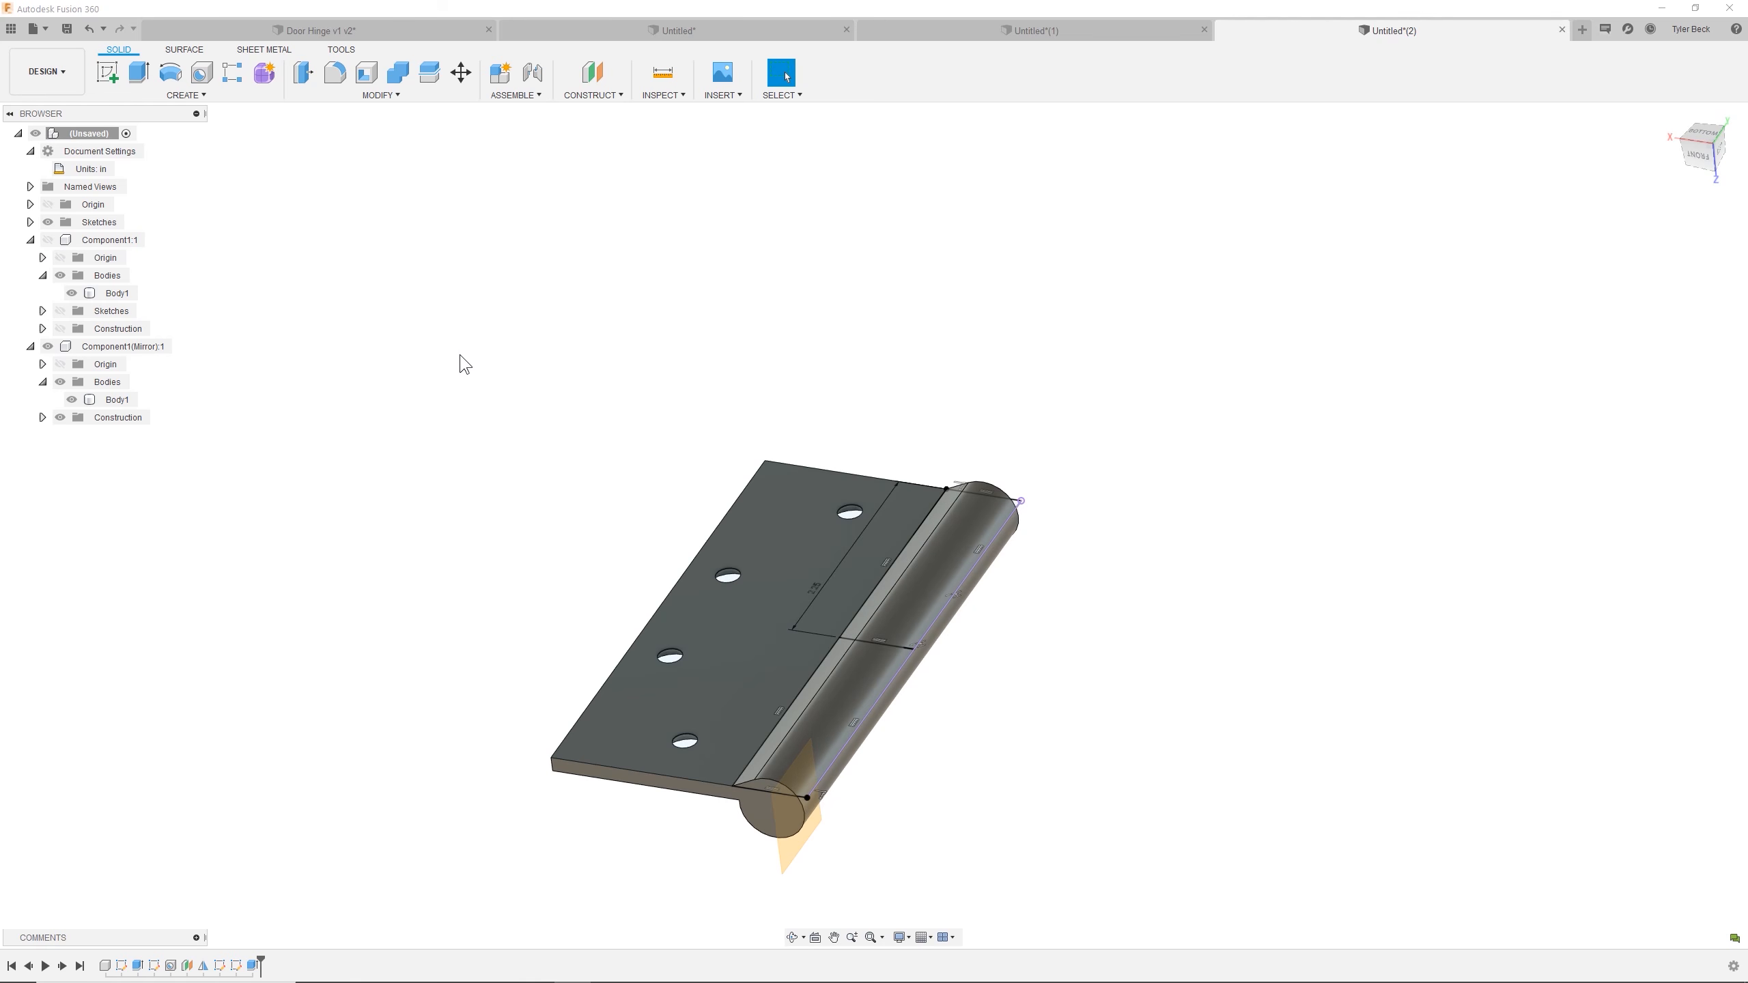
pyautogui.click(72, 399)
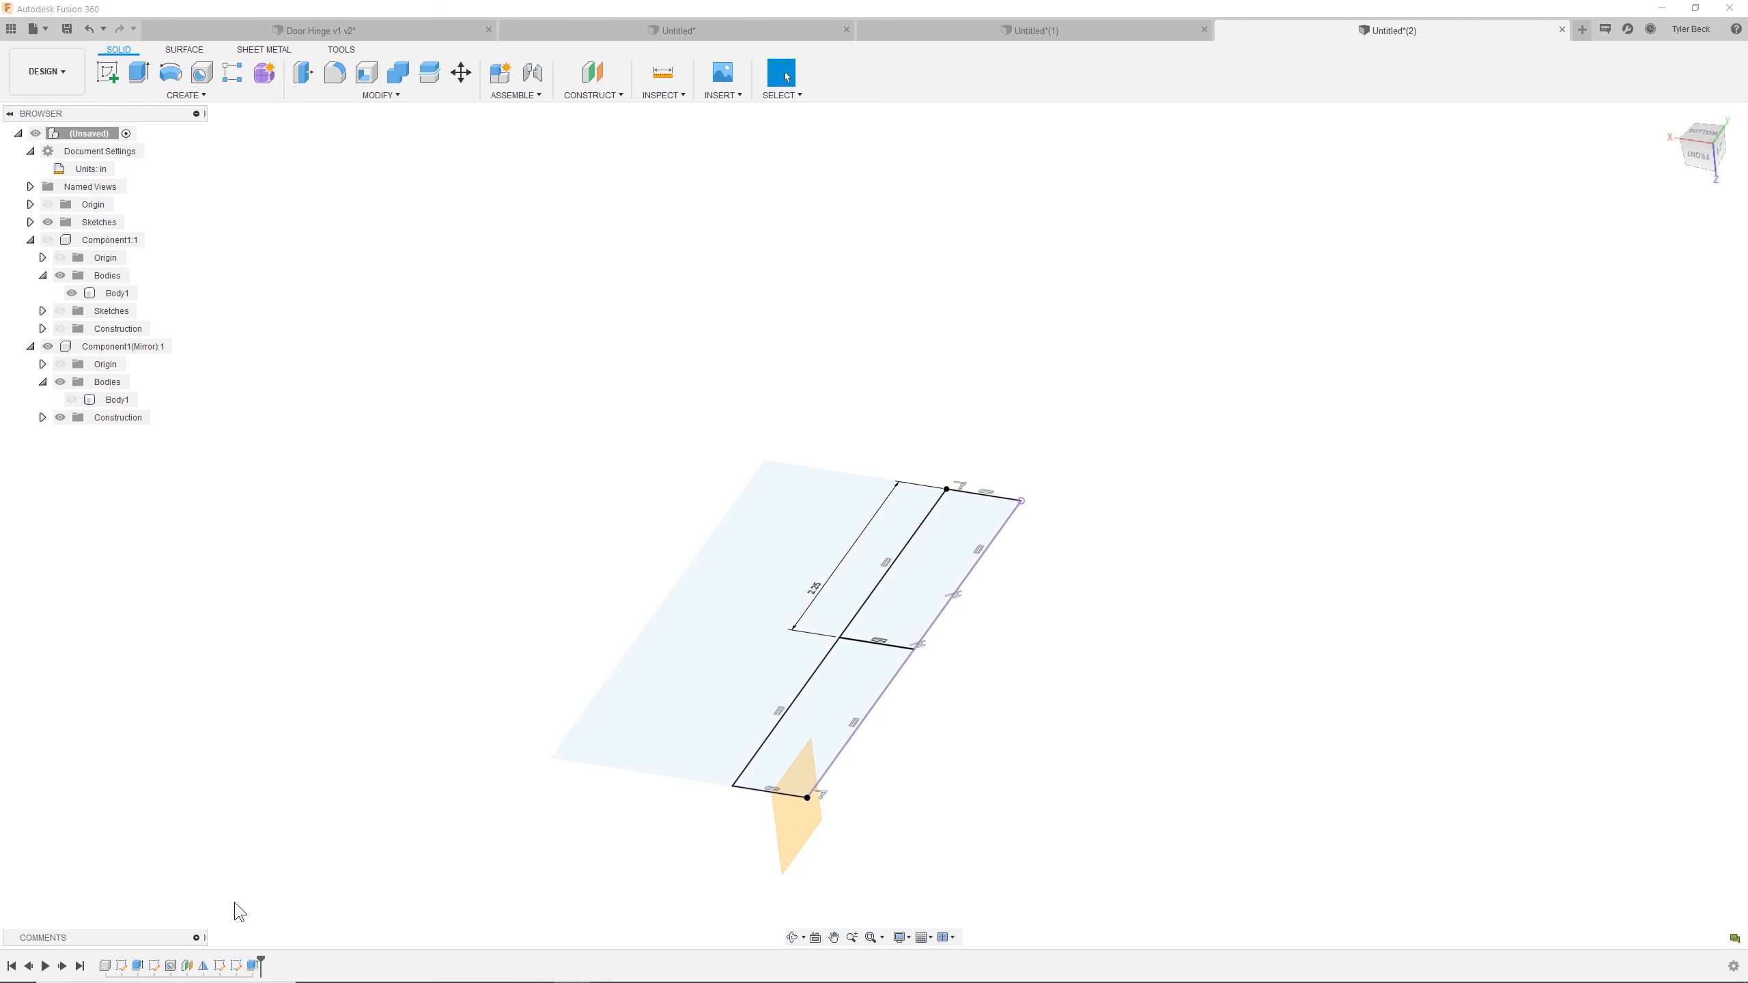
pyautogui.click(918, 566)
pyautogui.press('q')
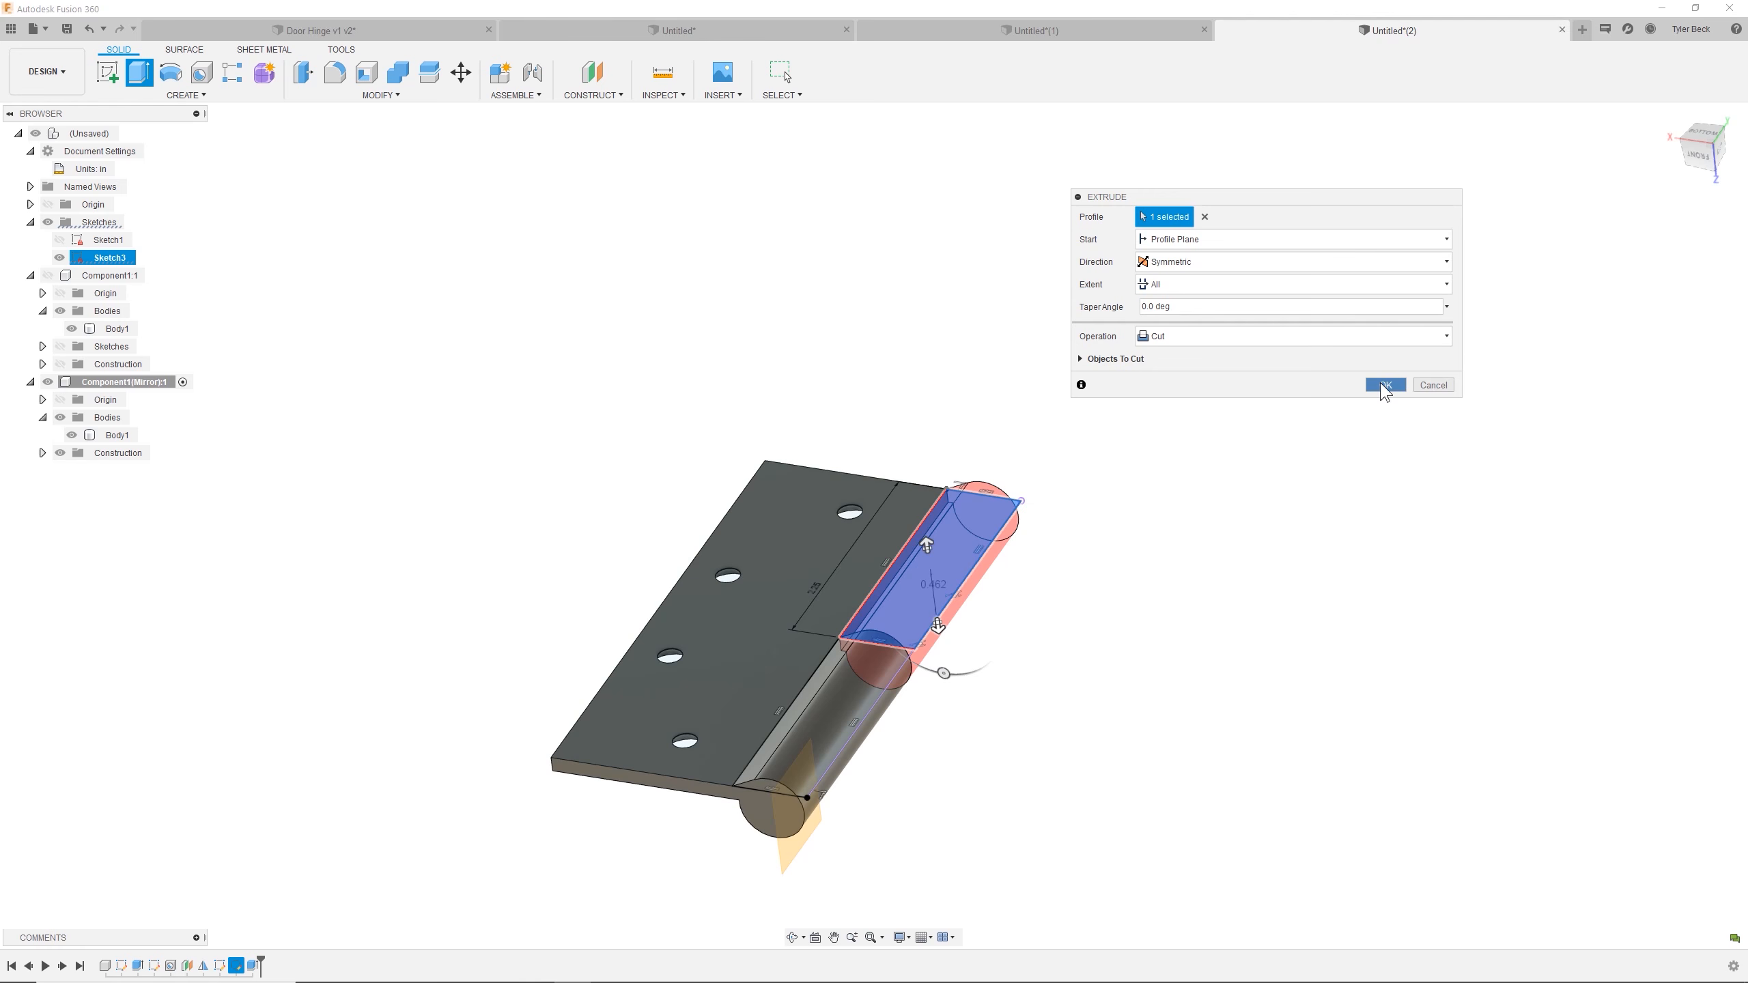
pyautogui.click(1384, 386)
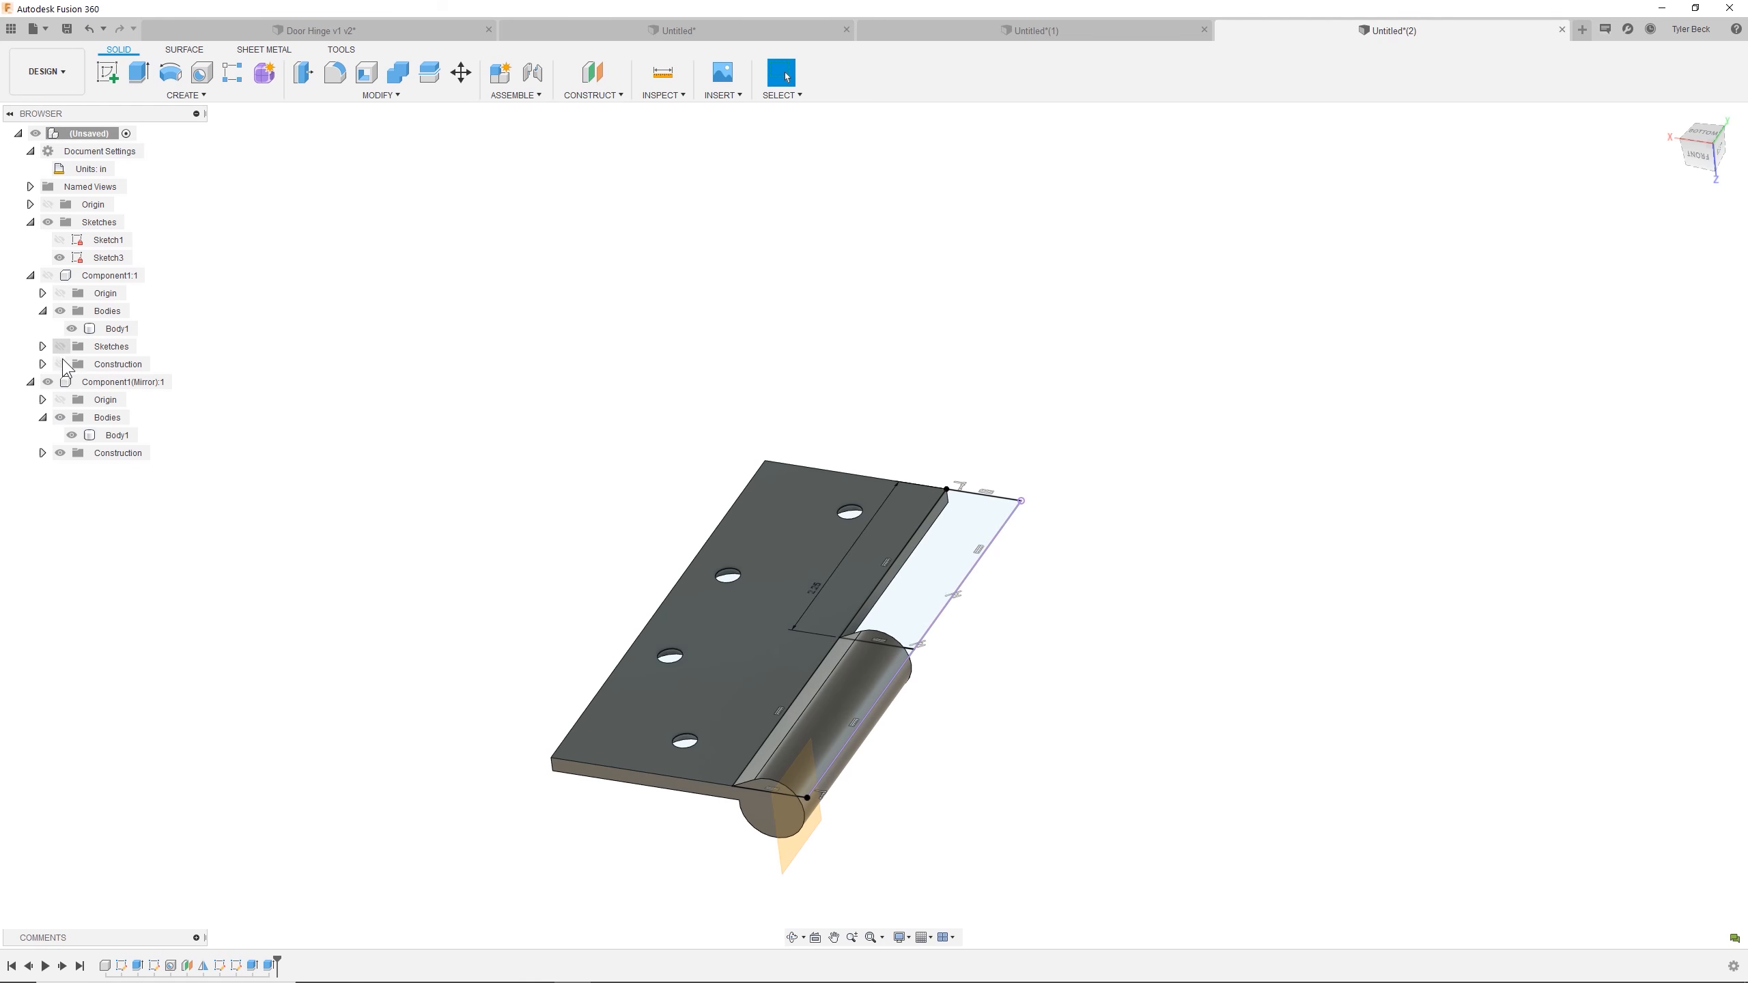
pyautogui.click(48, 275)
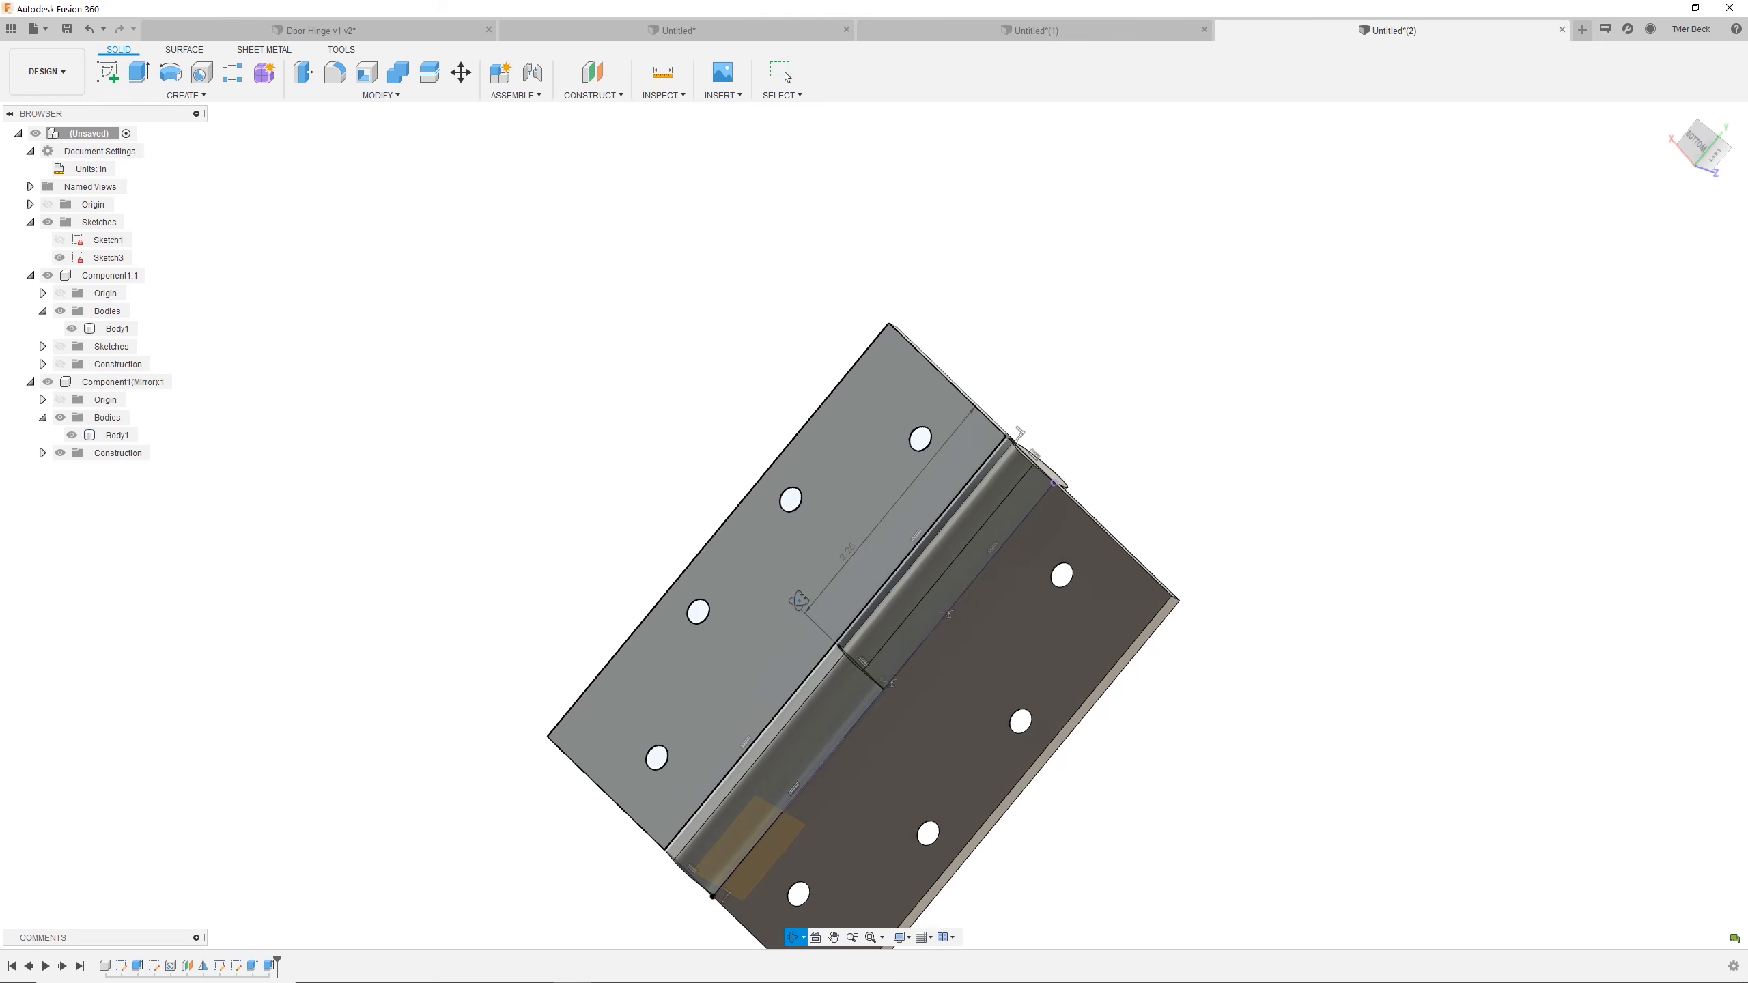
# Pull the Component1 leaf away from the mirrored leaf and examine how the two knuckle halves fit together.
pyautogui.keyDown('shift'); pyautogui.moveTo(957, 661); pyautogui.dragTo(1012, 674, button='middle'); pyautogui.keyUp('shift')
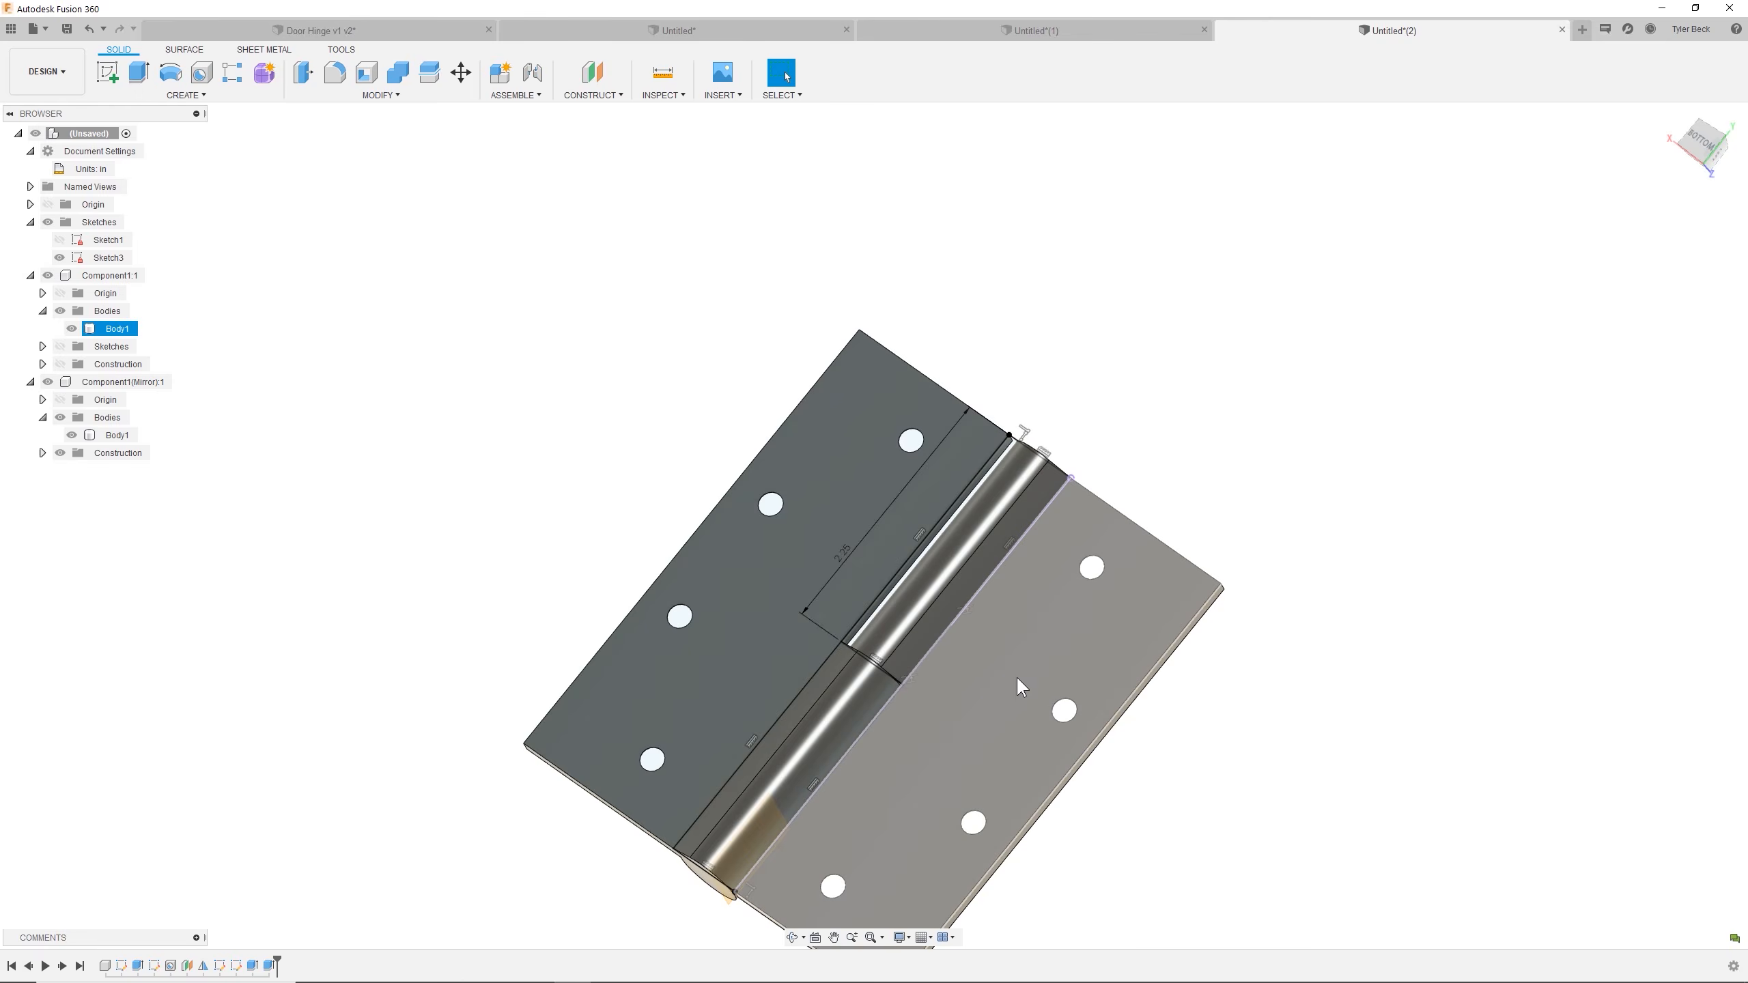
pyautogui.moveTo(1016, 674); pyautogui.dragTo(1158, 604)
pyautogui.keyDown('shift'); pyautogui.moveTo(901, 706); pyautogui.dragTo(880, 650, button='middle'); pyautogui.keyUp('shift')
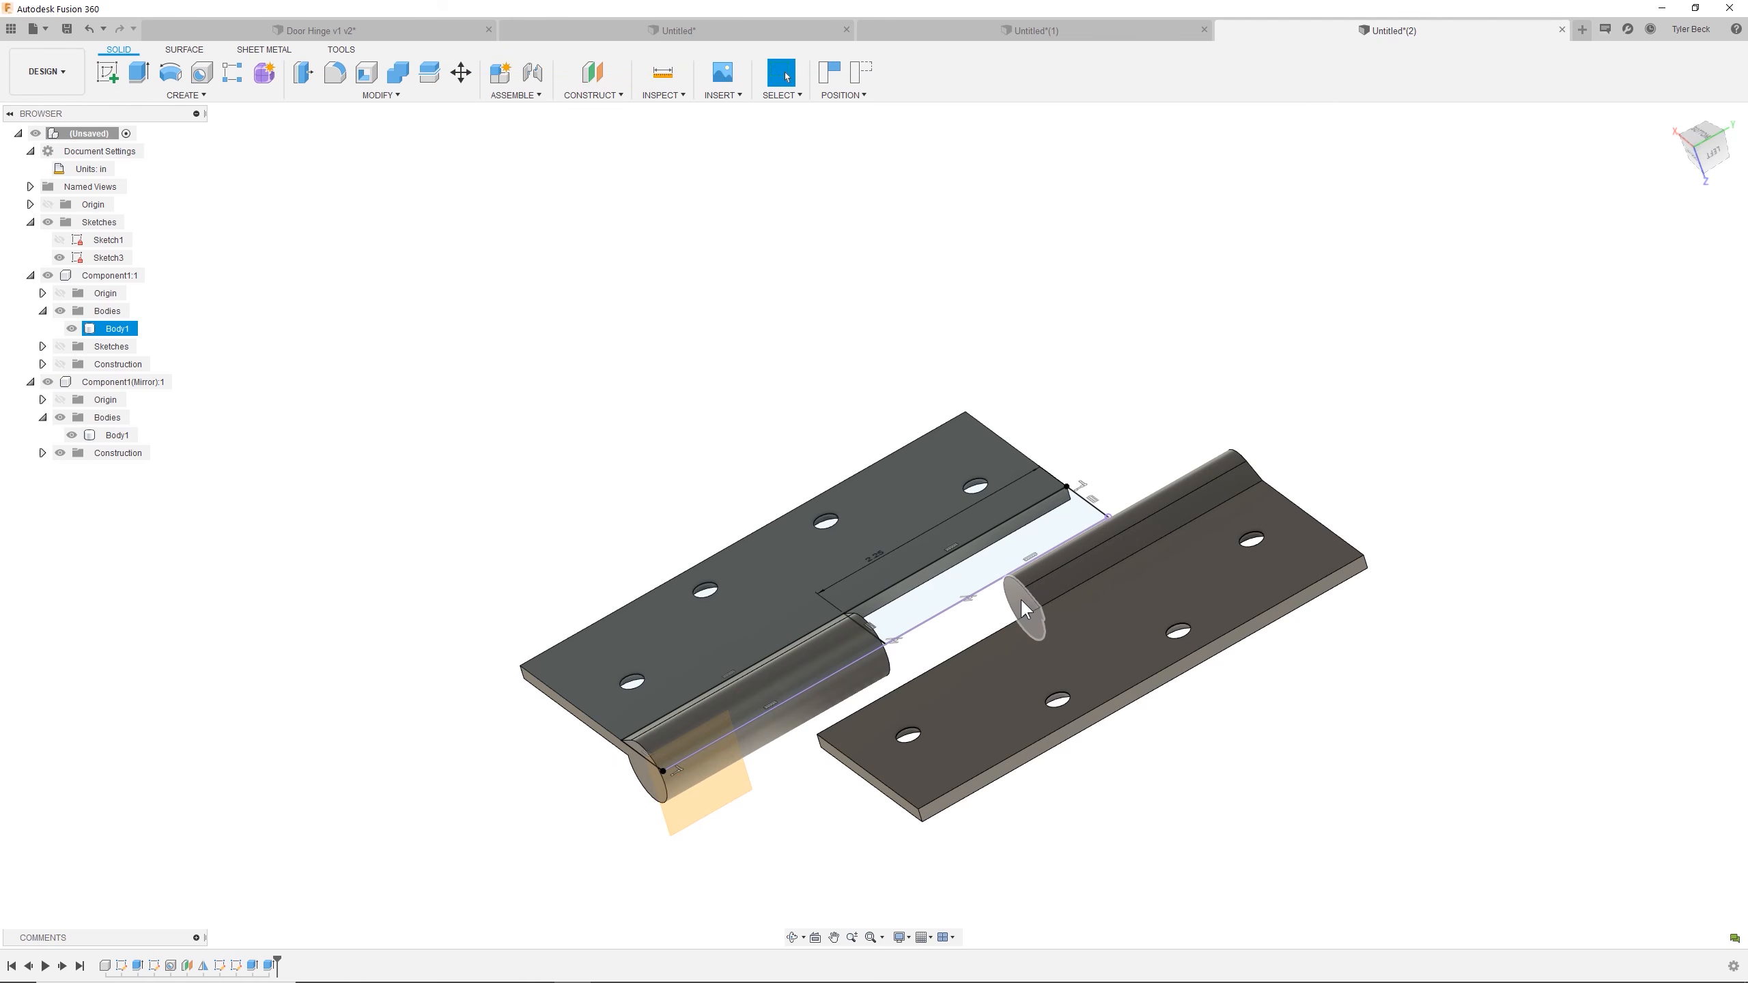
pyautogui.keyDown('shift'); pyautogui.moveTo(1175, 752); pyautogui.dragTo(1103, 558, button='middle'); pyautogui.keyUp('shift')
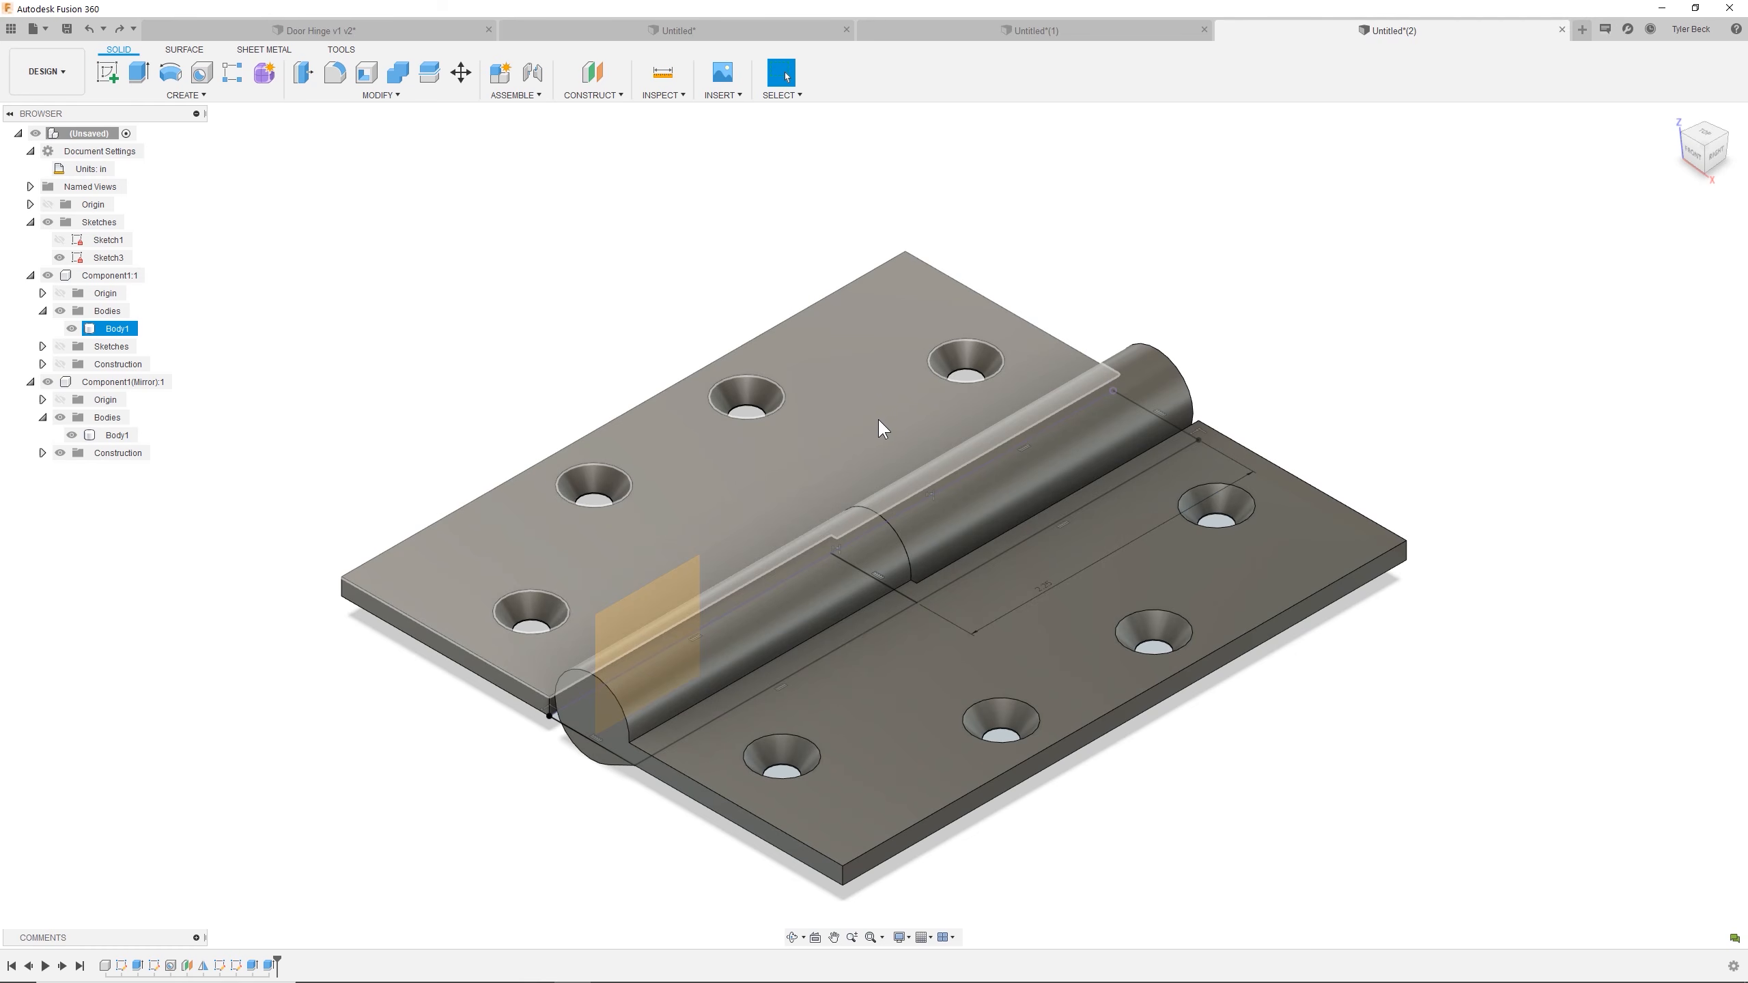
# Hide the Component1 leaf body and the knuckle rectangle sketch, leaving the mirrored leaf's knuckle end face accessible.
pyautogui.click(938, 479)
pyautogui.press('v')
pyautogui.click(1514, 379)
pyautogui.keyDown('shift'); pyautogui.moveTo(1392, 718); pyautogui.dragTo(1218, 706, button='middle'); pyautogui.keyUp('shift')
pyautogui.click(1119, 470)
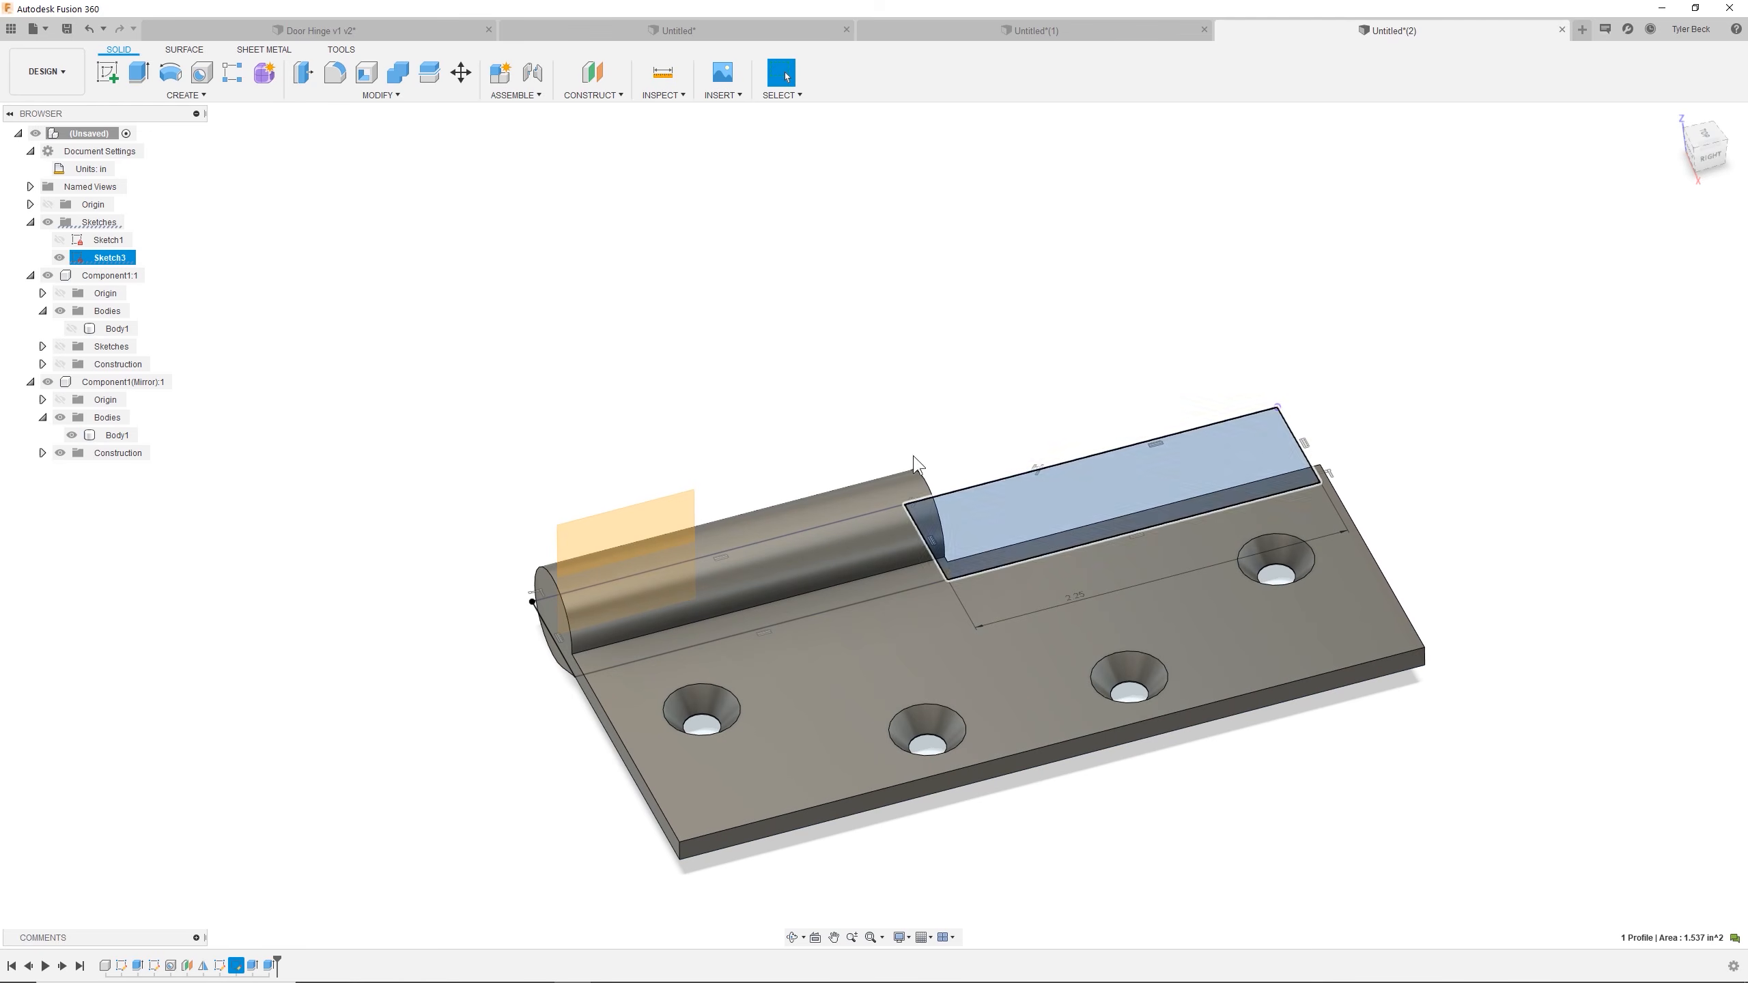
pyautogui.click(59, 258)
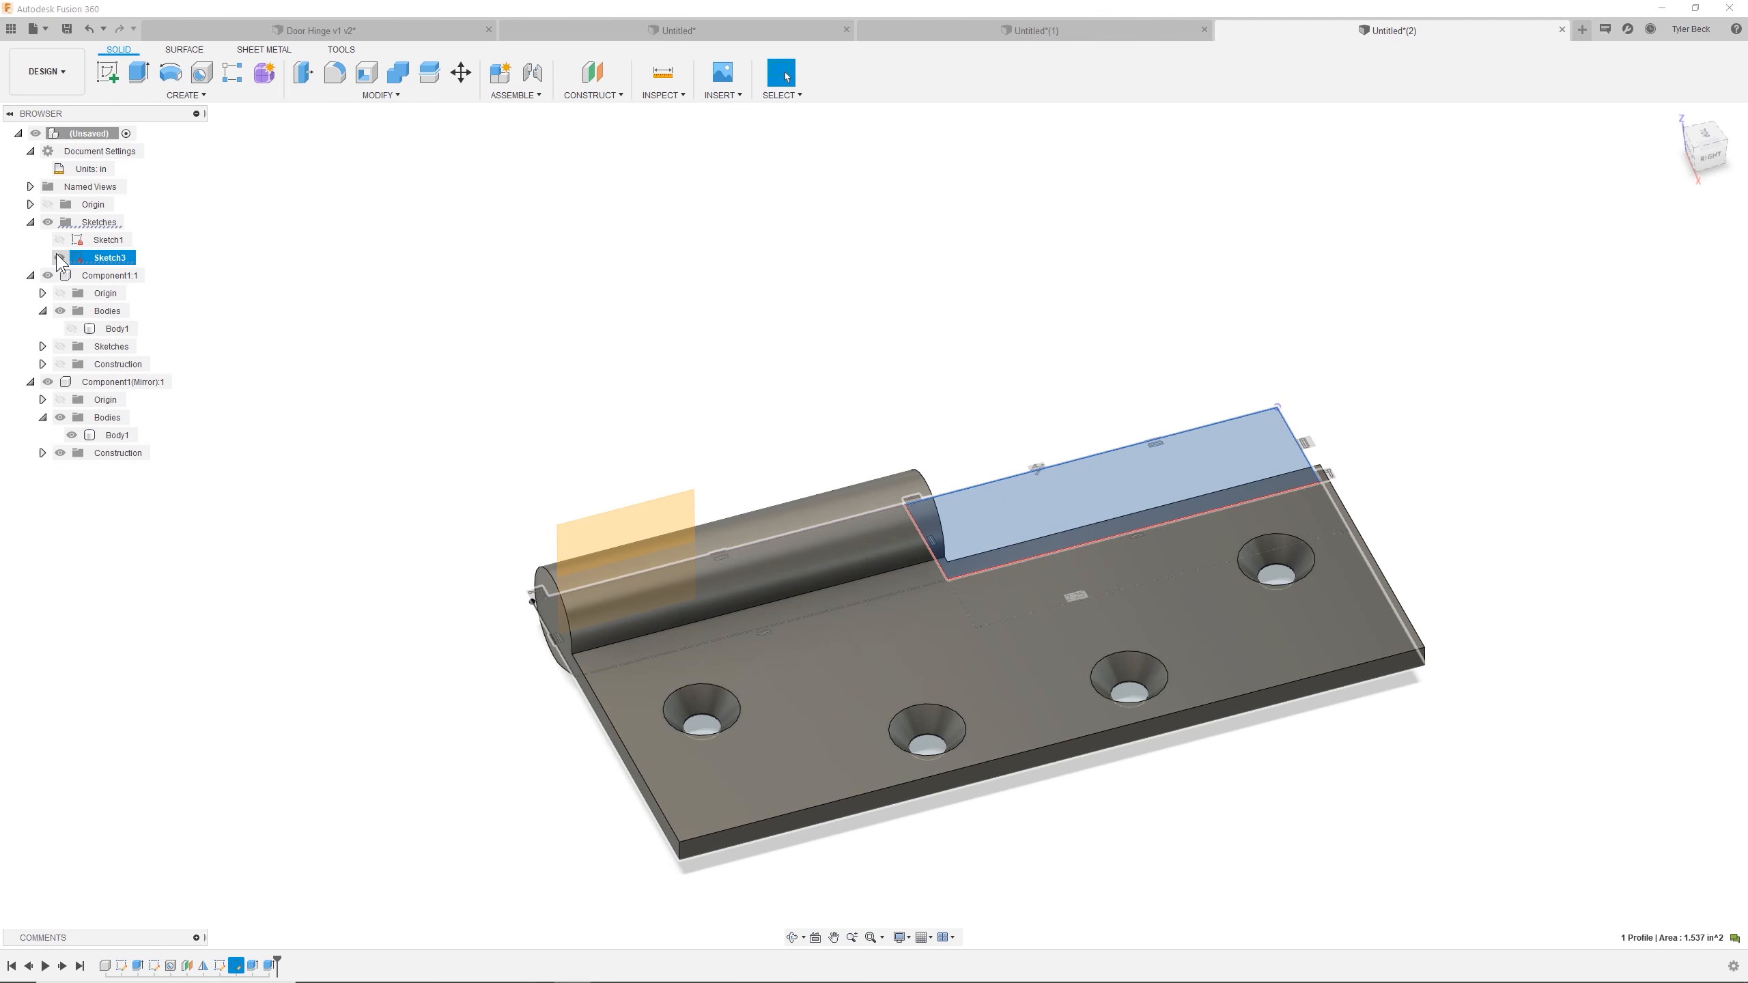
pyautogui.click(551, 354)
pyautogui.moveTo(1192, 575)
pyautogui.keyDown('shift'); pyautogui.mouseDown(button='middle')
pyautogui.moveTo(1018, 561)
pyautogui.moveTo(990, 516)
pyautogui.mouseUp(button='middle'); pyautogui.keyUp('shift')
# Start a sketch on the mirrored leaf's inner knuckle end face and draw a concentric circle about 0.375 in across.
pyautogui.click(1148, 590)
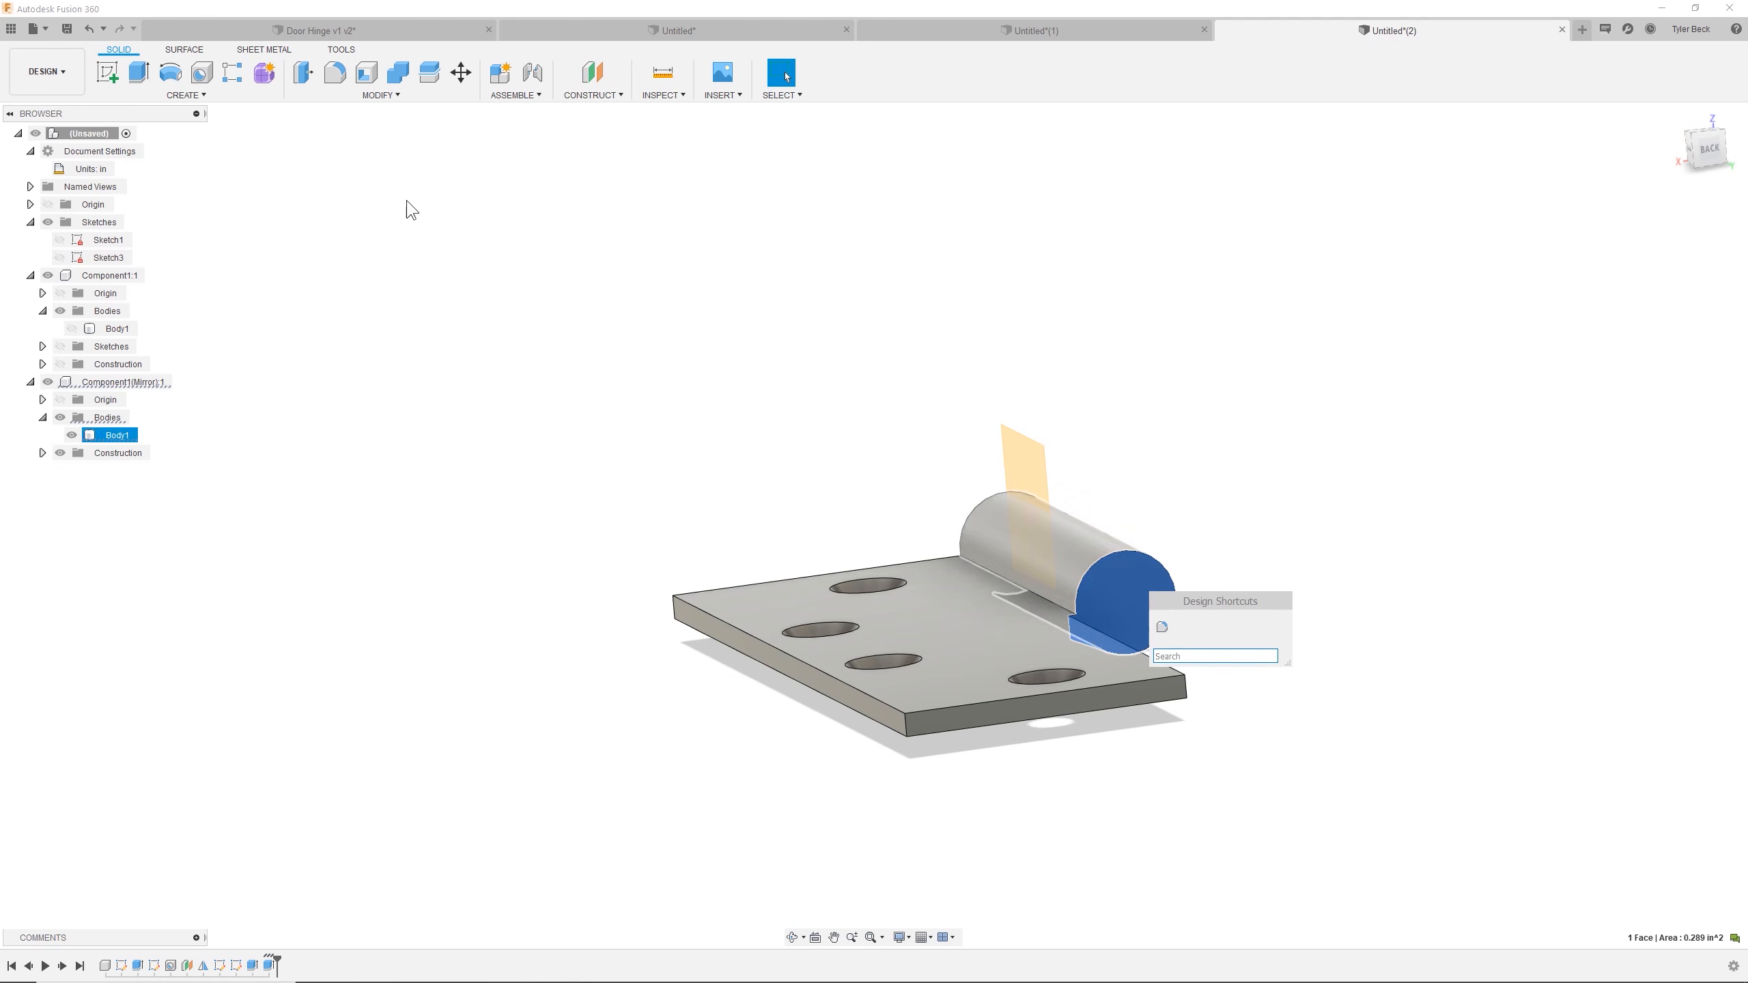
pyautogui.click(108, 71)
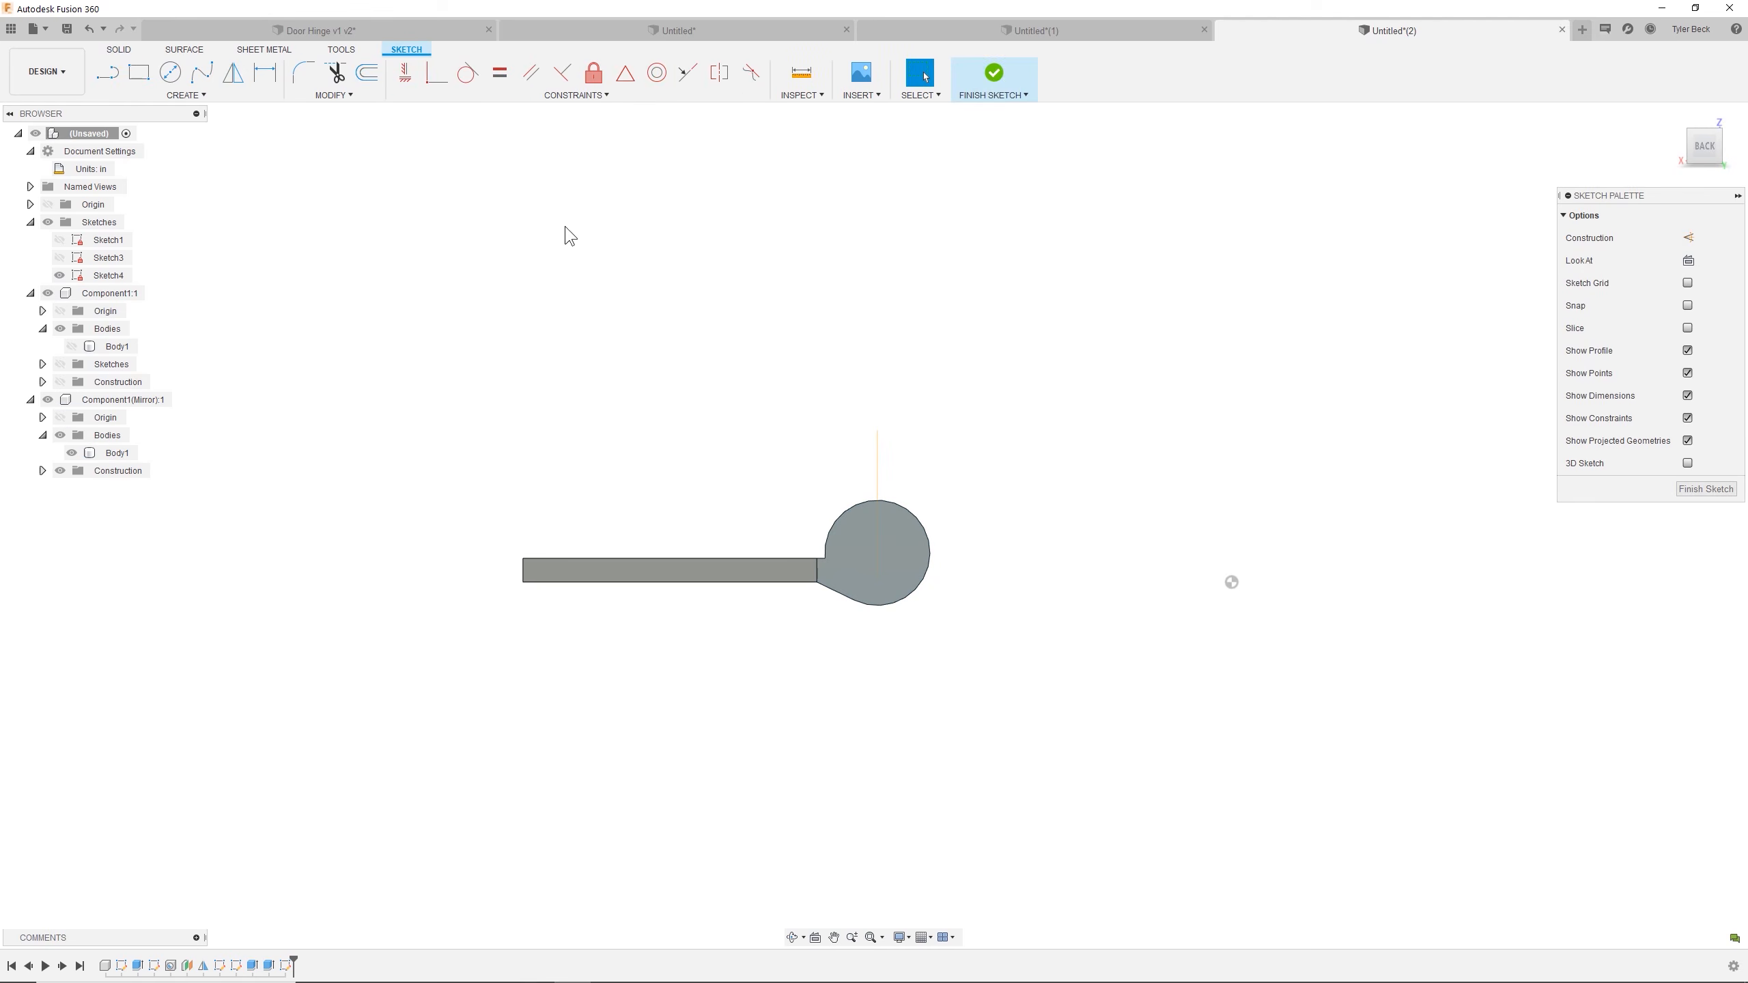
pyautogui.click(170, 72)
pyautogui.scroll(2, 897, 487)
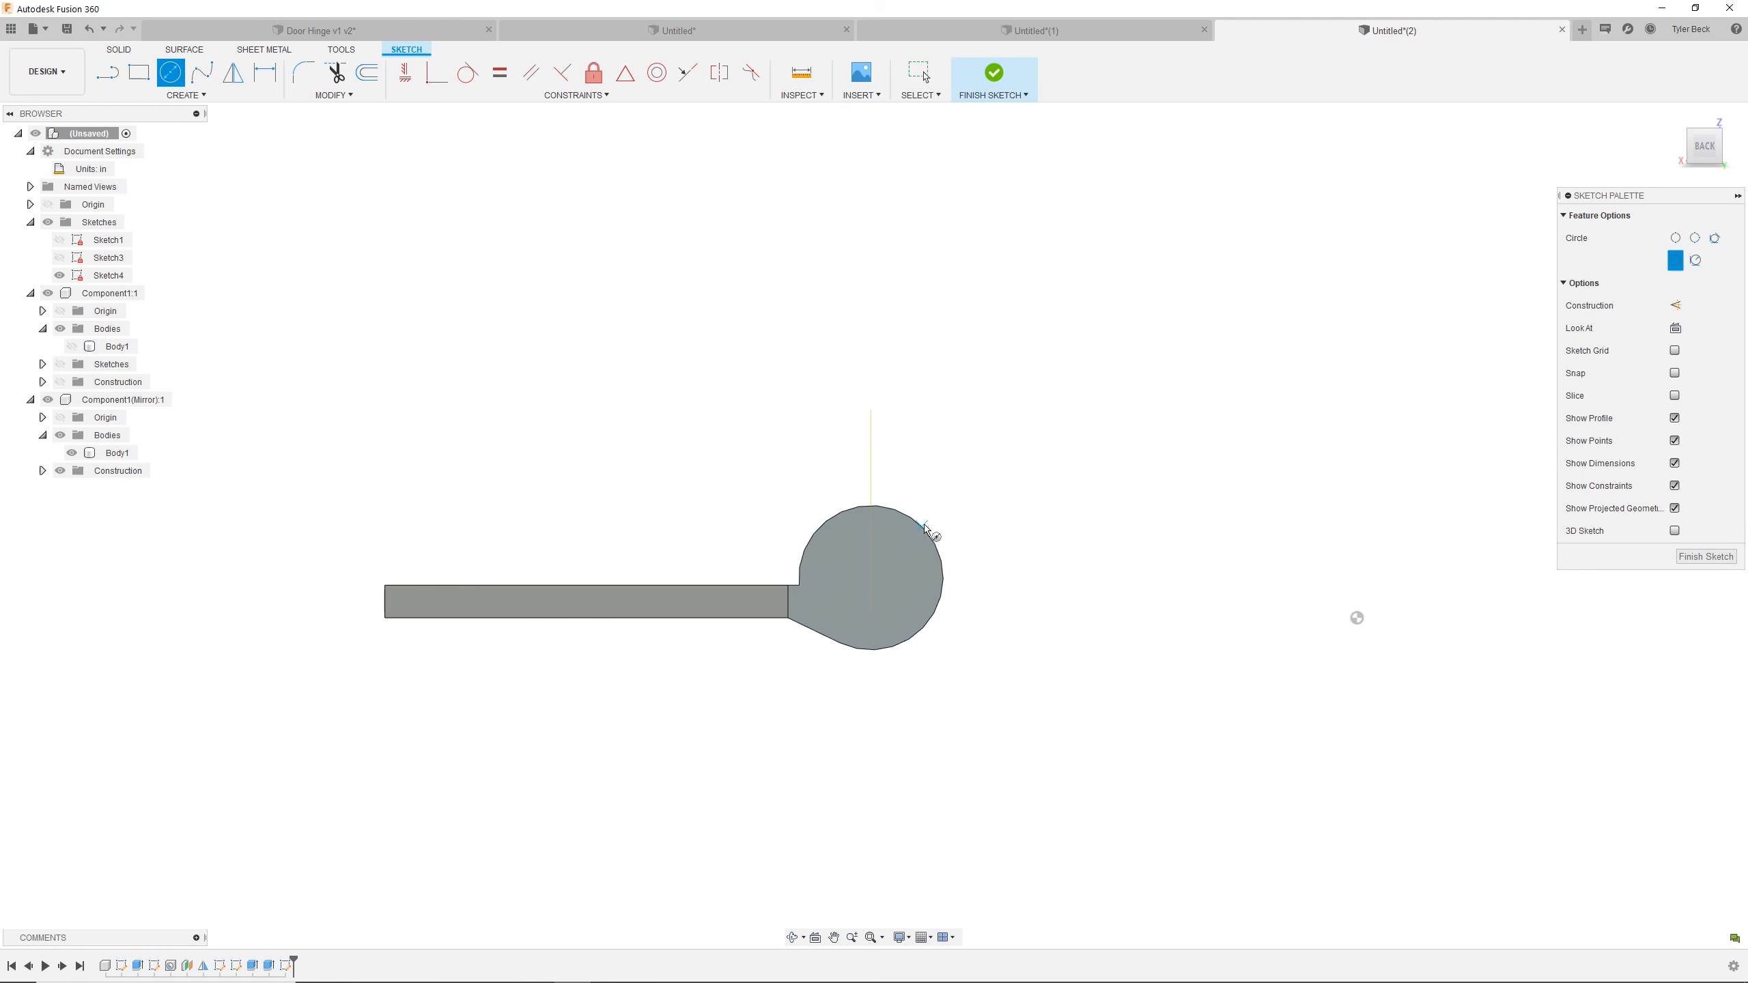
pyautogui.click(872, 578)
pyautogui.click(897, 542)
# Dimension the pin circle's diameter as 5/16 in.
pyautogui.press('d')
pyautogui.click(897, 546)
pyautogui.click(951, 477)
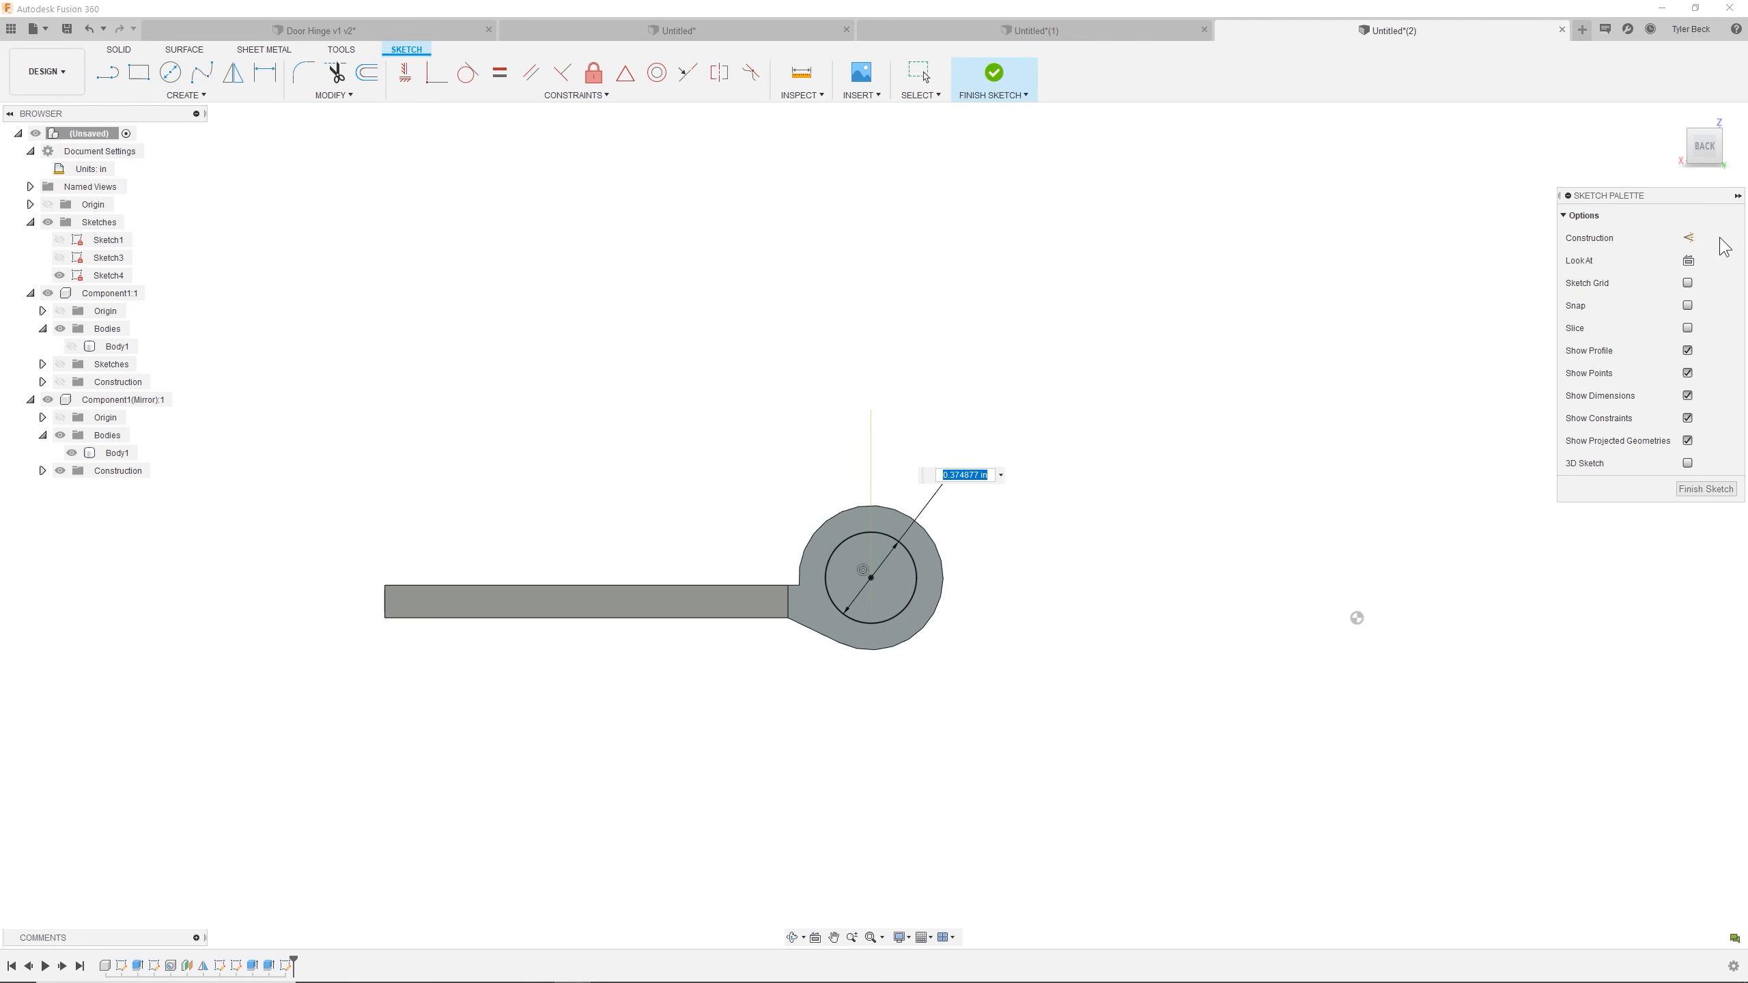
pyautogui.write('0.19')
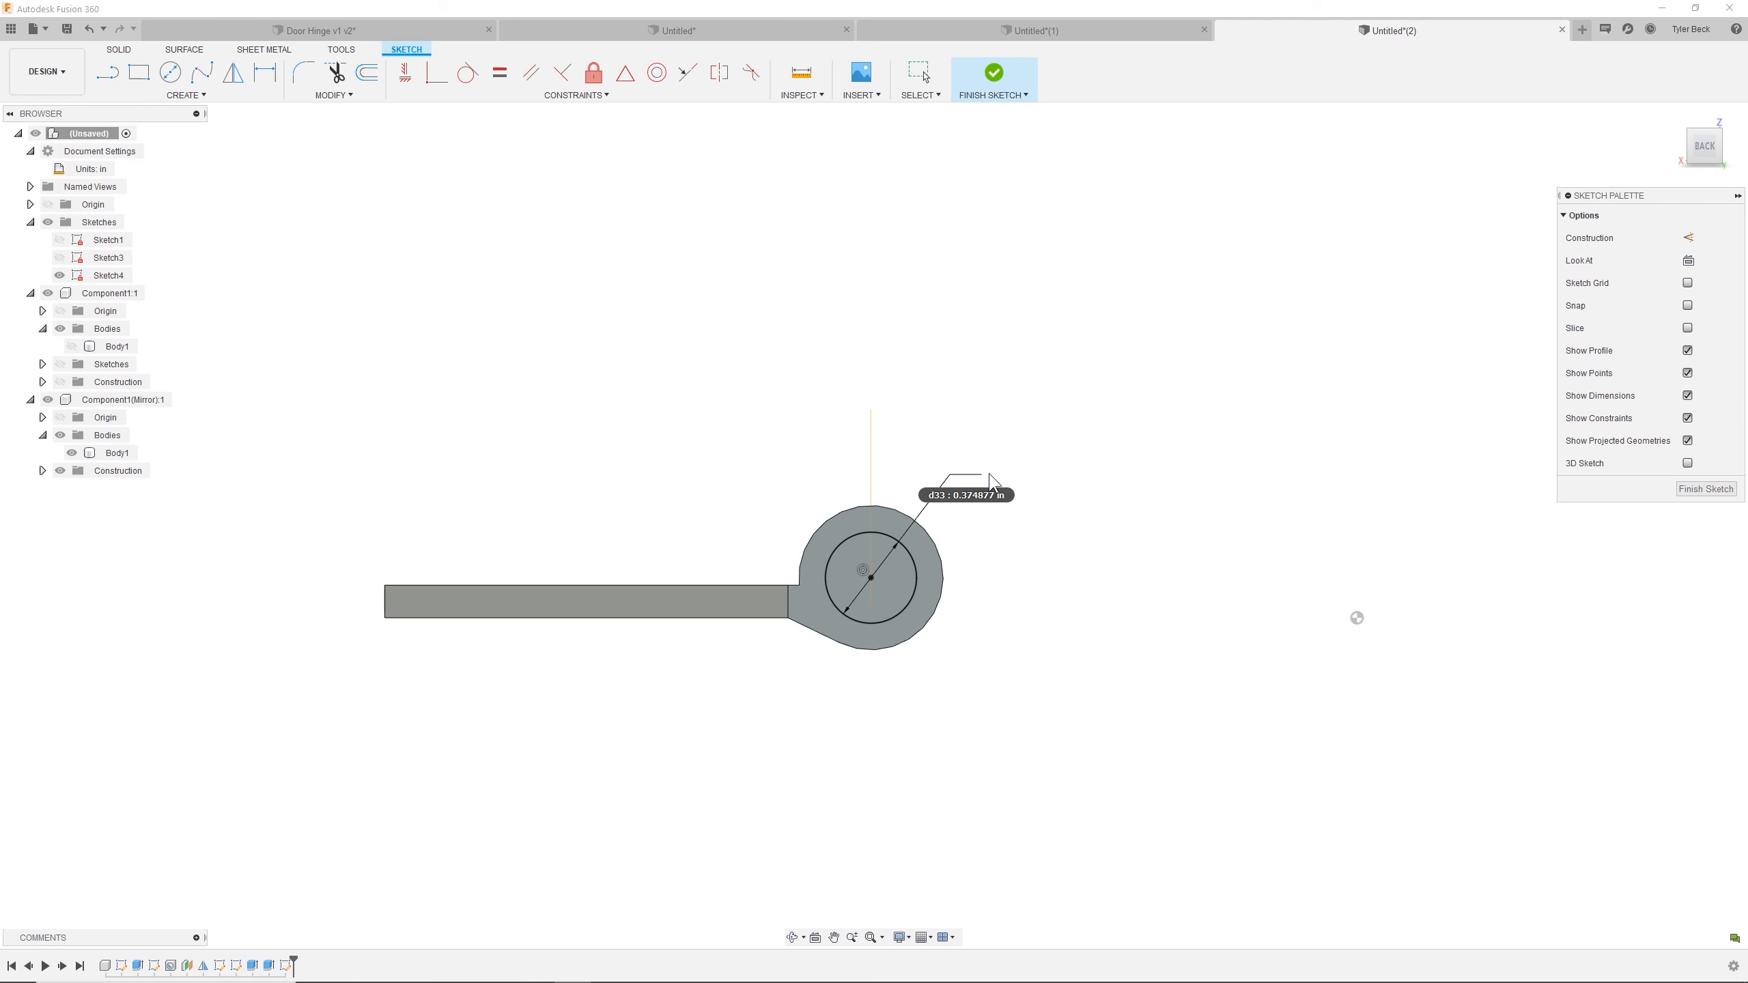
pyautogui.press('Return')
pyautogui.press('Escape')
pyautogui.press('d')
pyautogui.doubleClick(1020, 410)
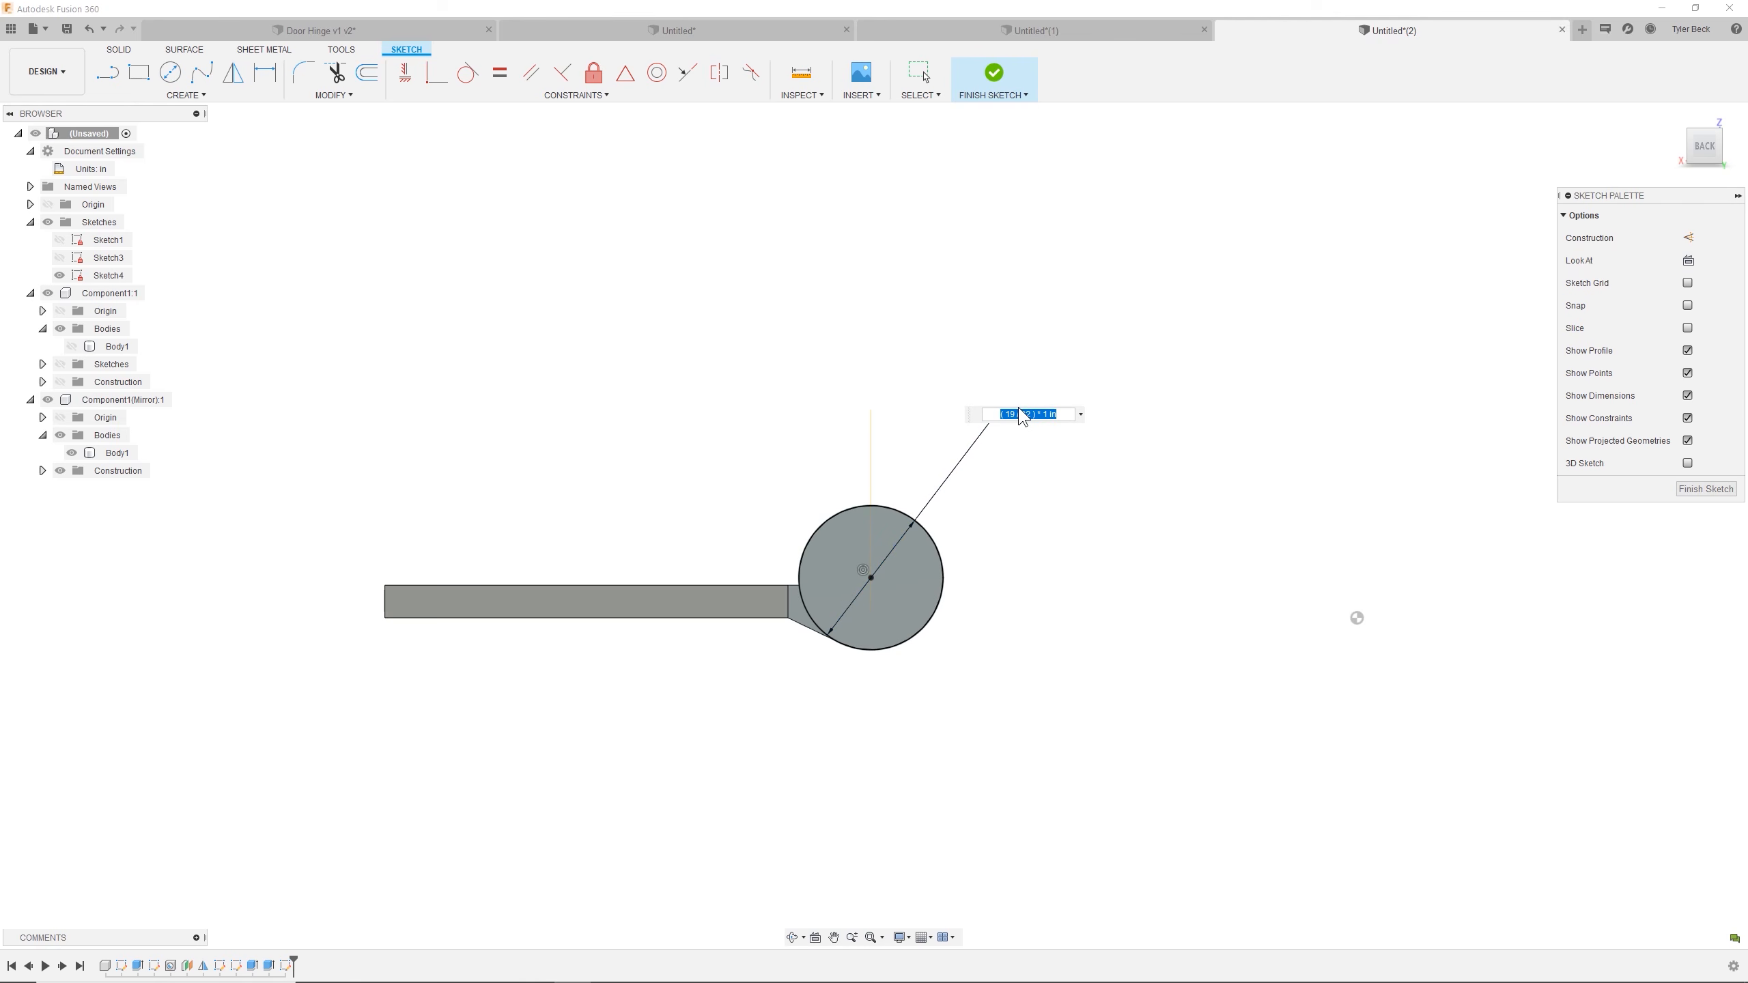
pyautogui.write('5/16')
pyautogui.press('Return')
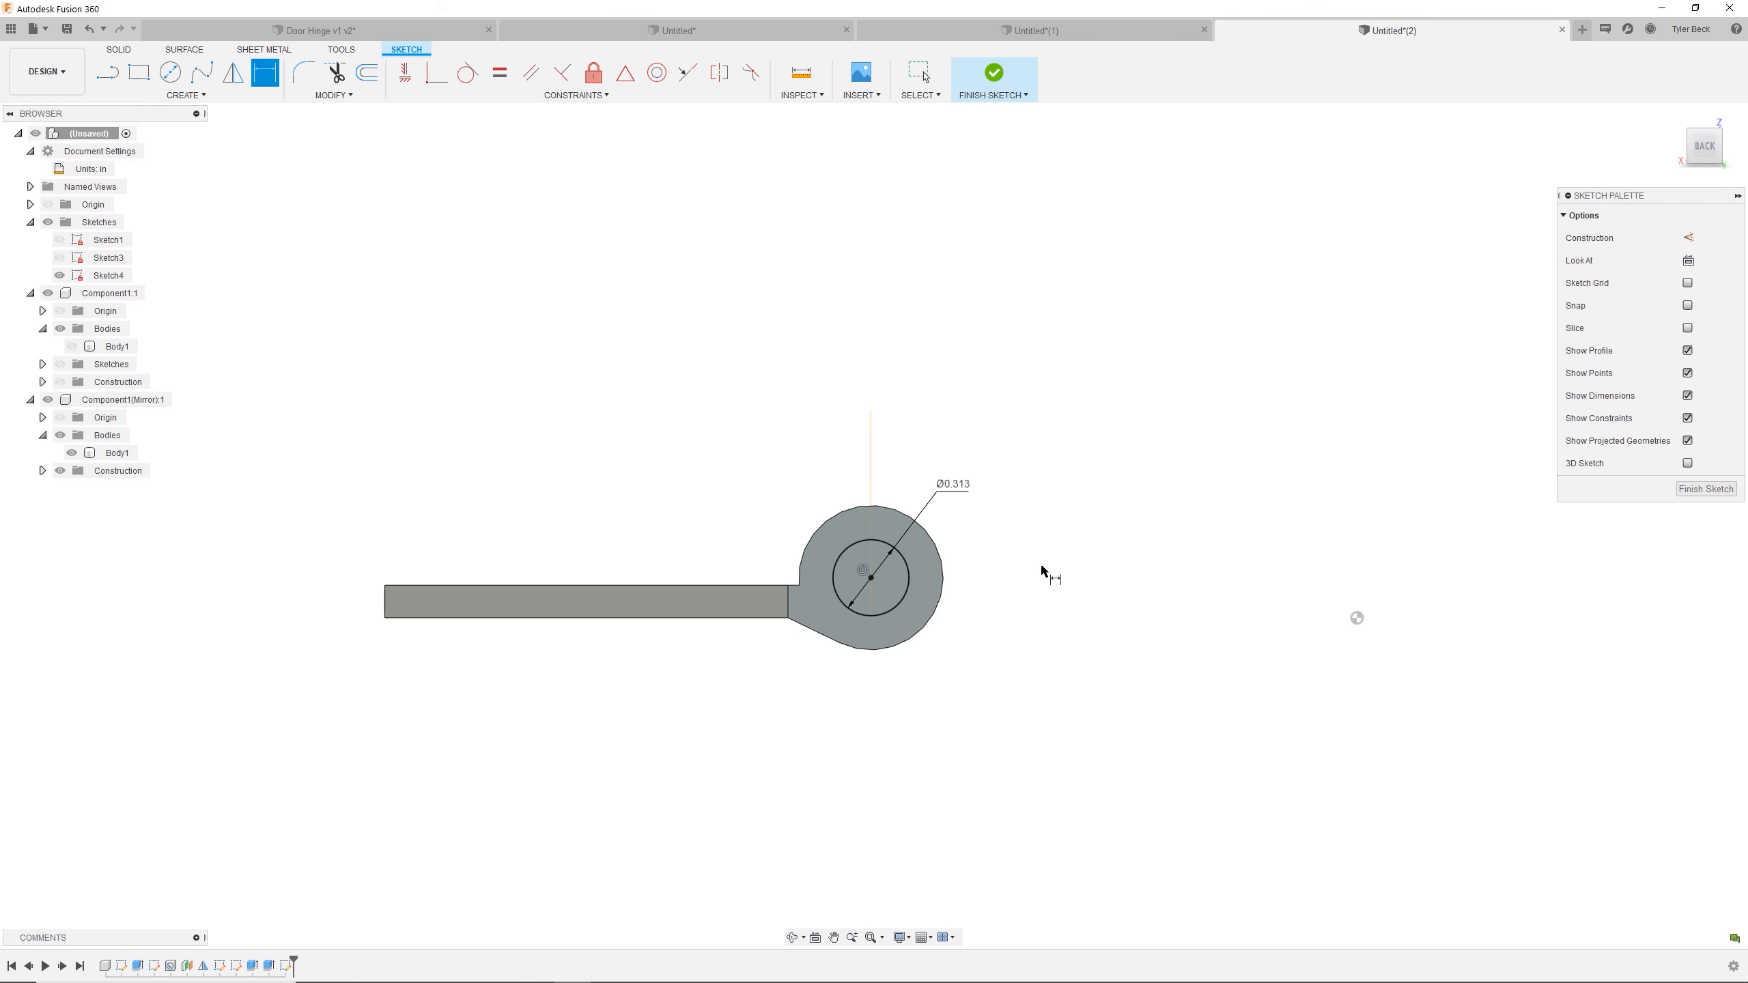
# Extrude the pin circle 2.25 in outward from the knuckle's end face, joined to the mirrored leaf.
pyautogui.press('e')
pyautogui.click(899, 574)
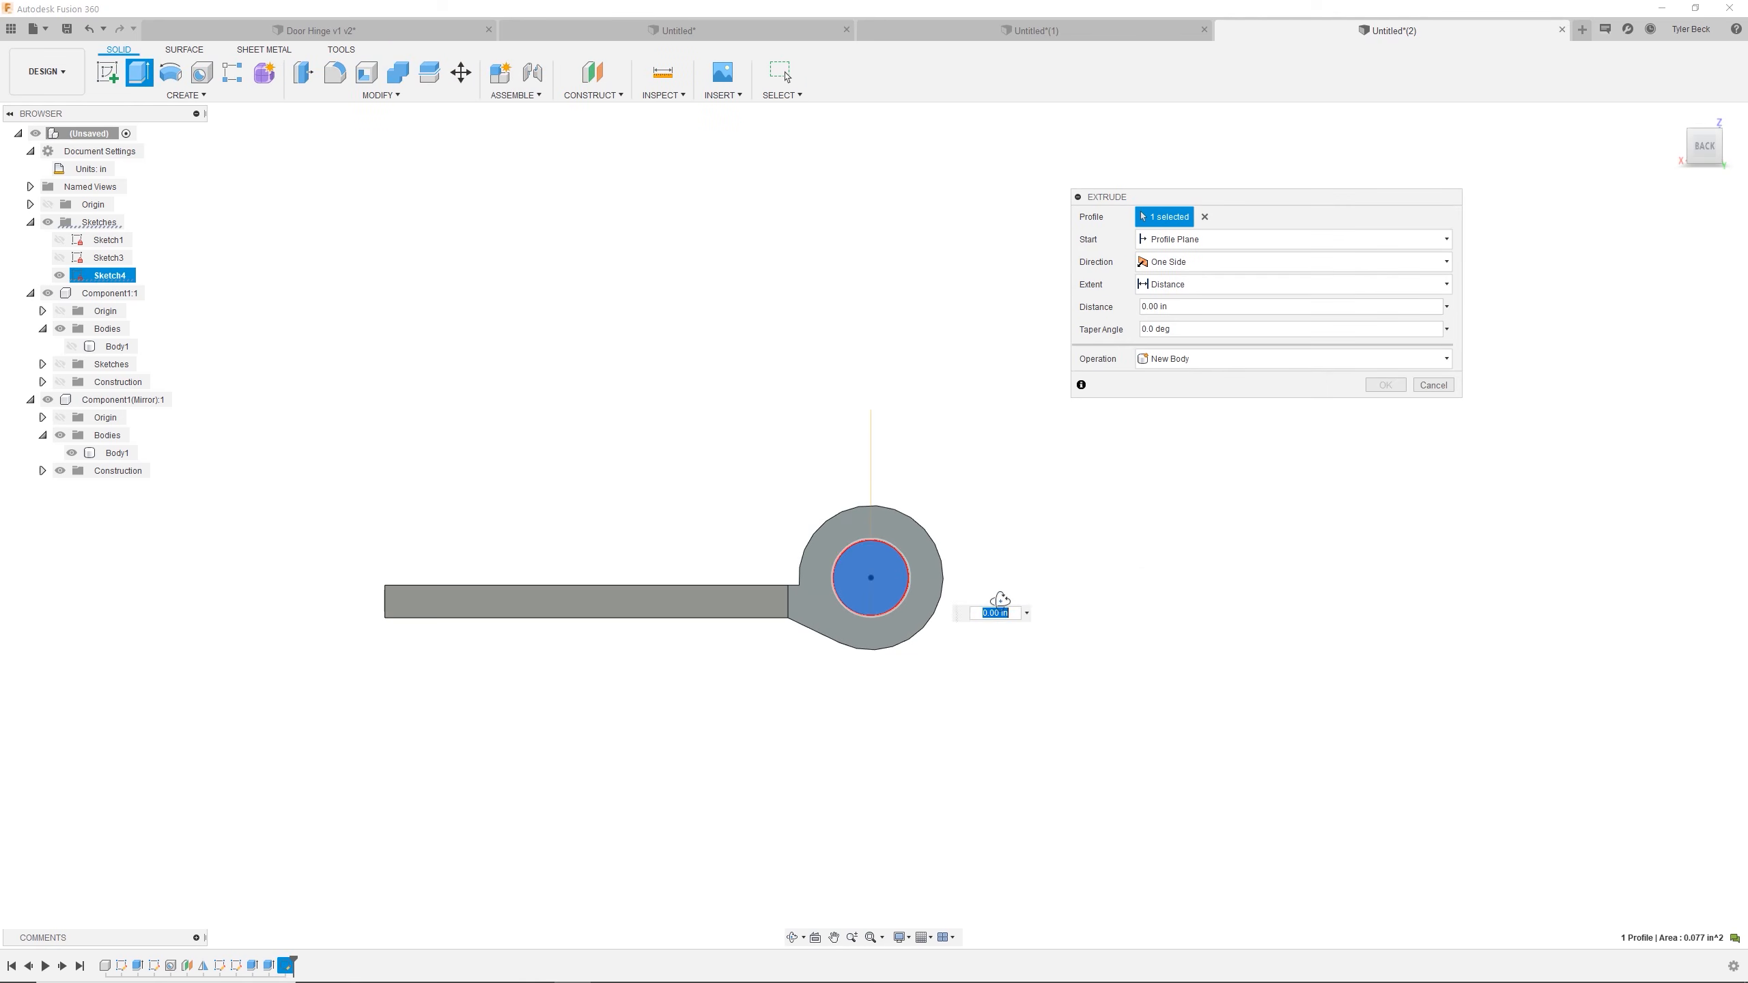
pyautogui.moveTo(779, 539); pyautogui.dragTo(1007, 585)
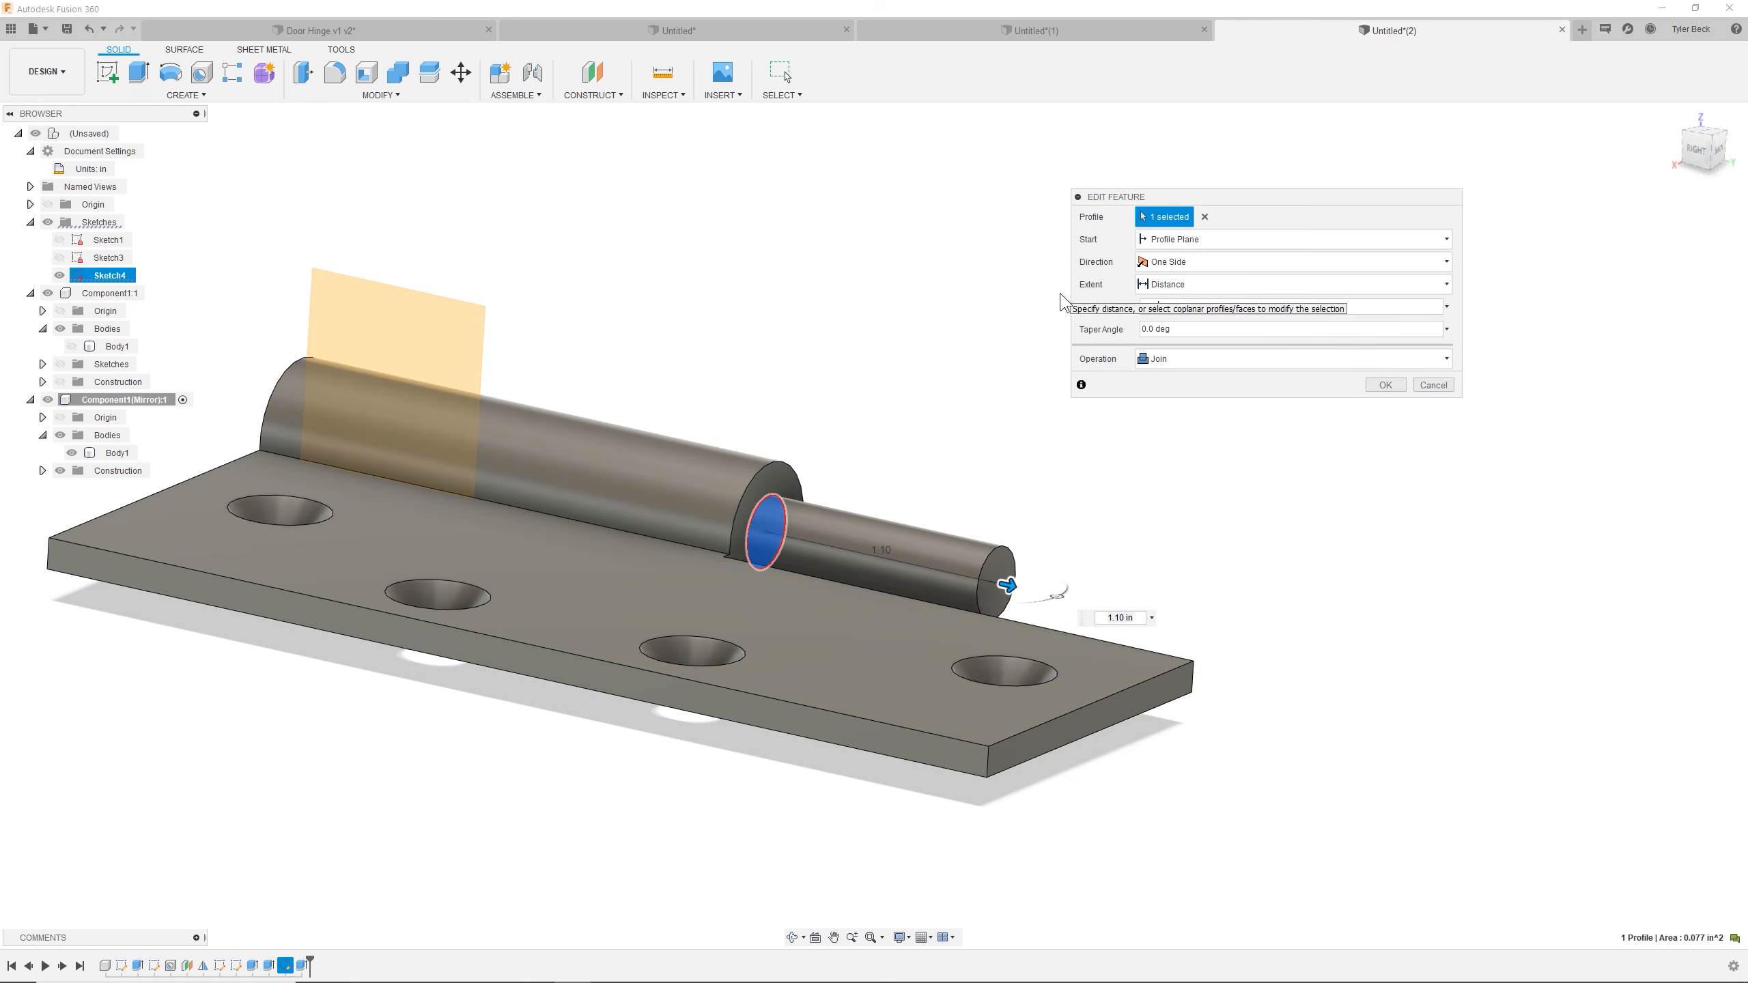
pyautogui.write('2.25')
pyautogui.press('Return')
pyautogui.keyDown('shift'); pyautogui.moveTo(1288, 508); pyautogui.dragTo(1284, 517, button='middle'); pyautogui.keyUp('shift')
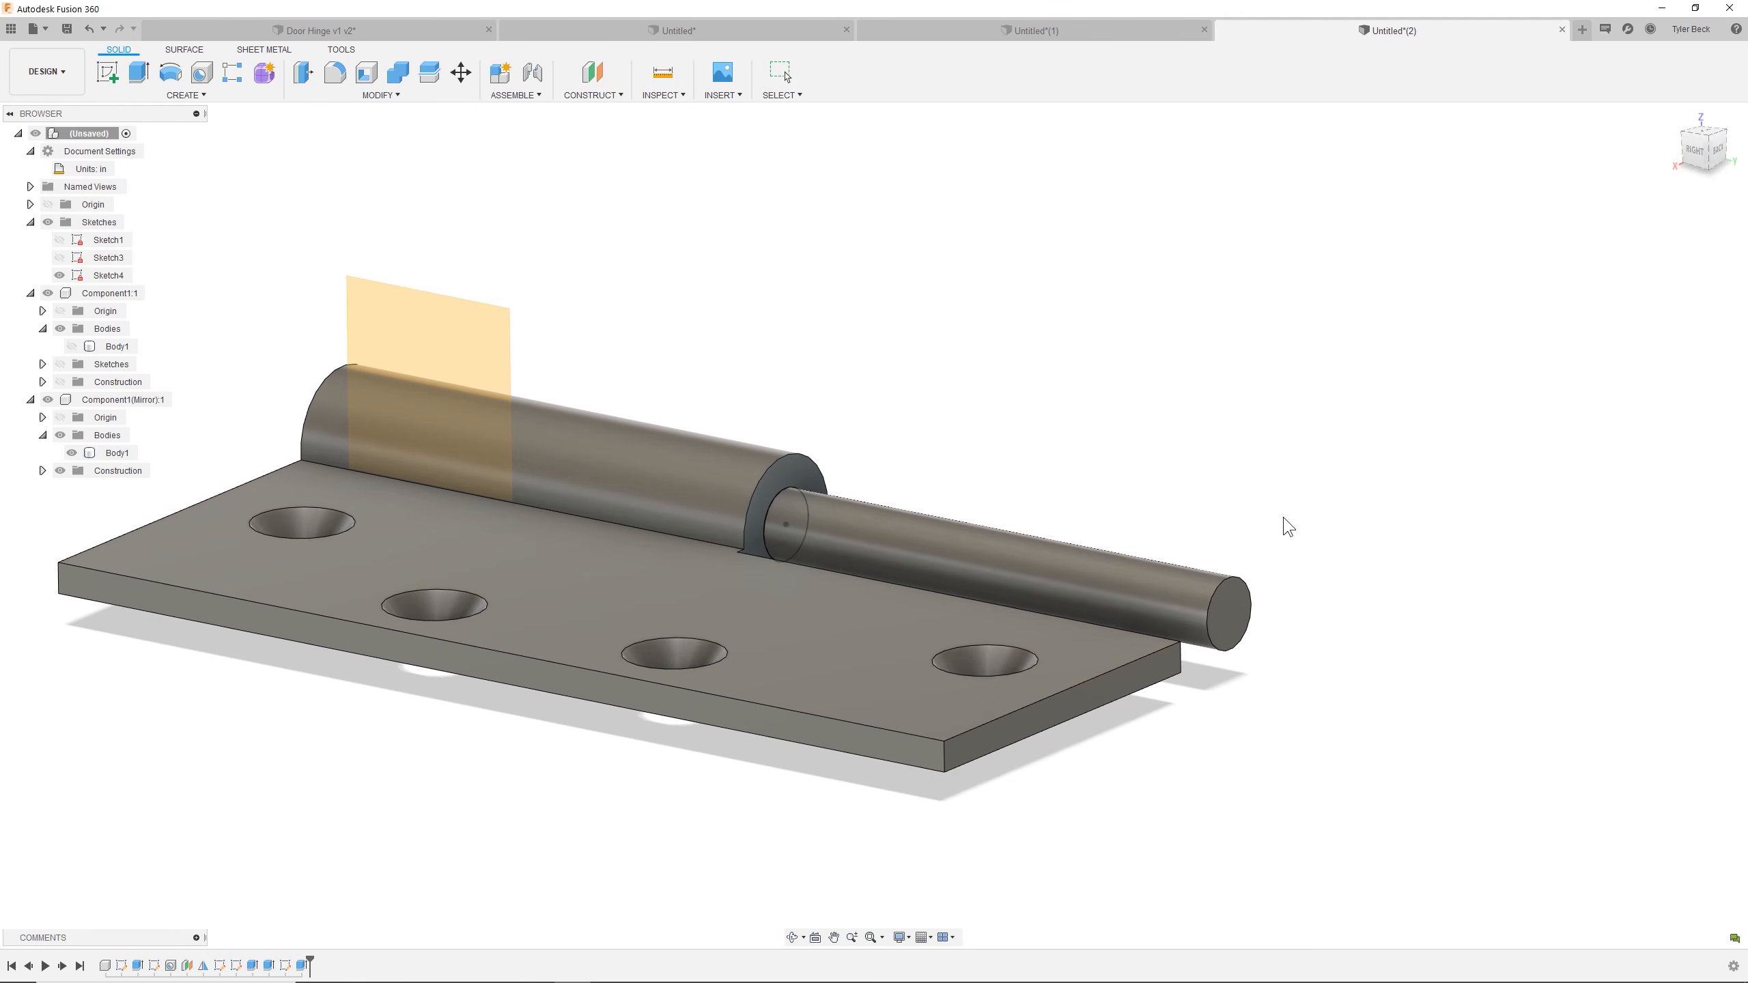
# Open the pin extrusion for editing, check its distance setting, and close it unchanged.
pyautogui.doubleClick(787, 460)
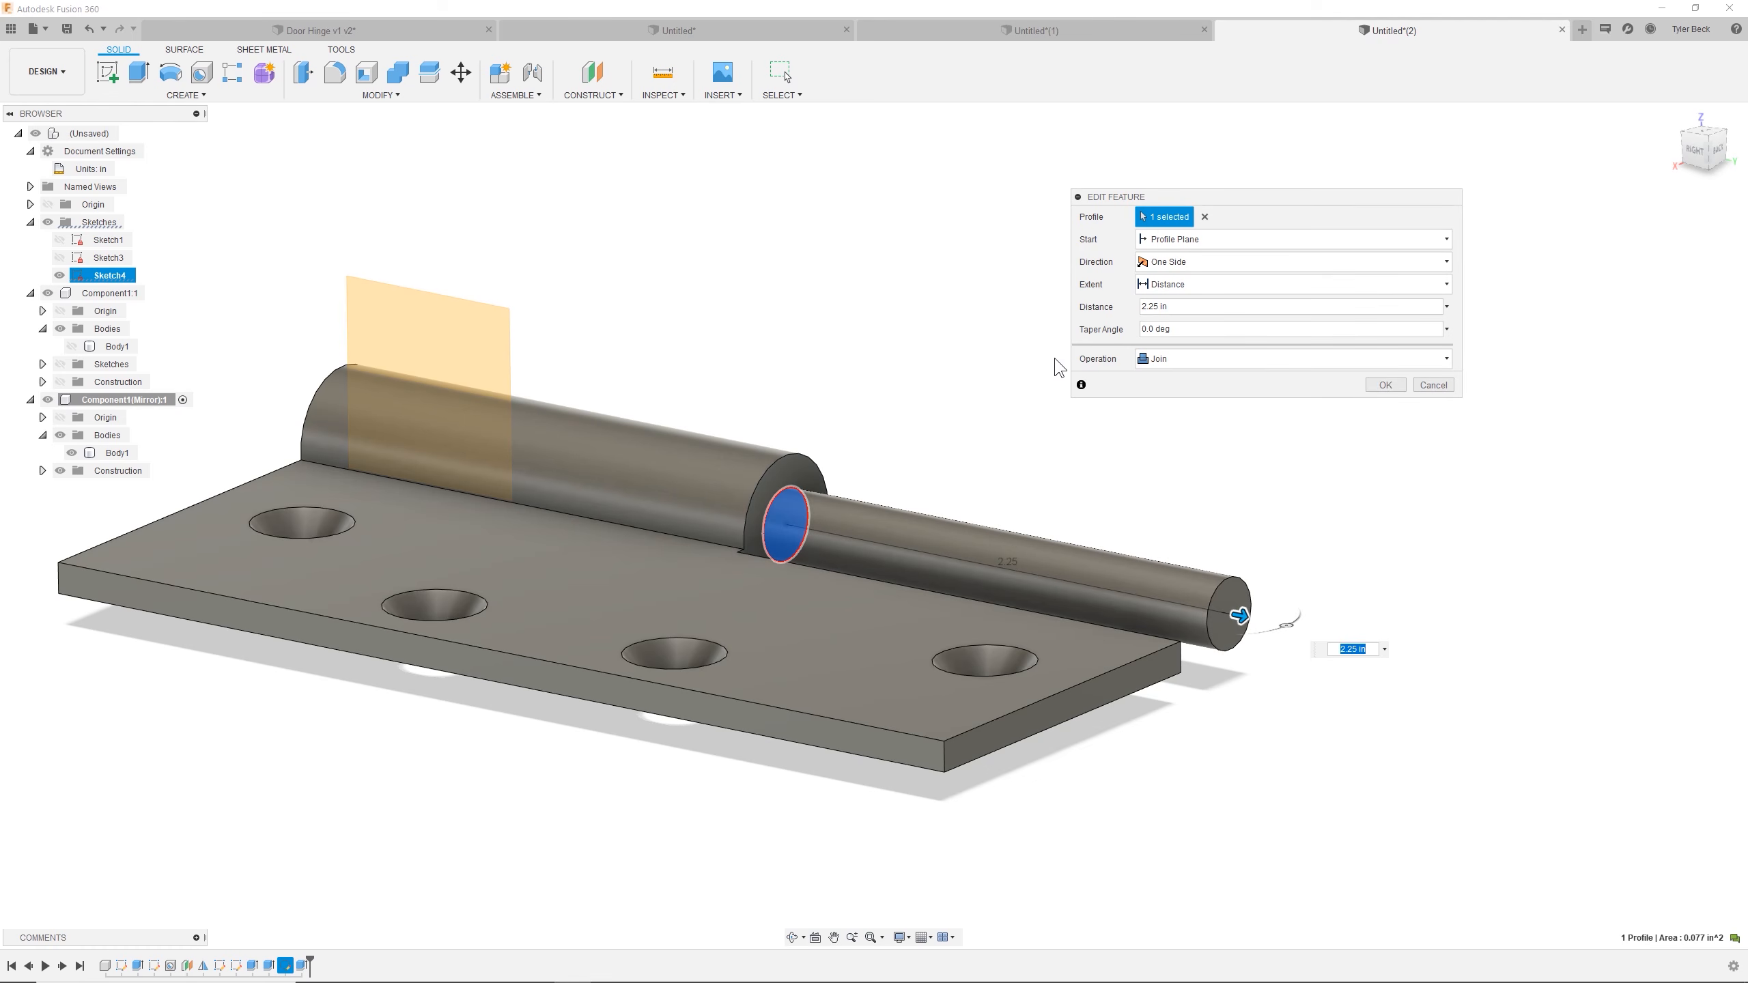
pyautogui.click(1199, 305)
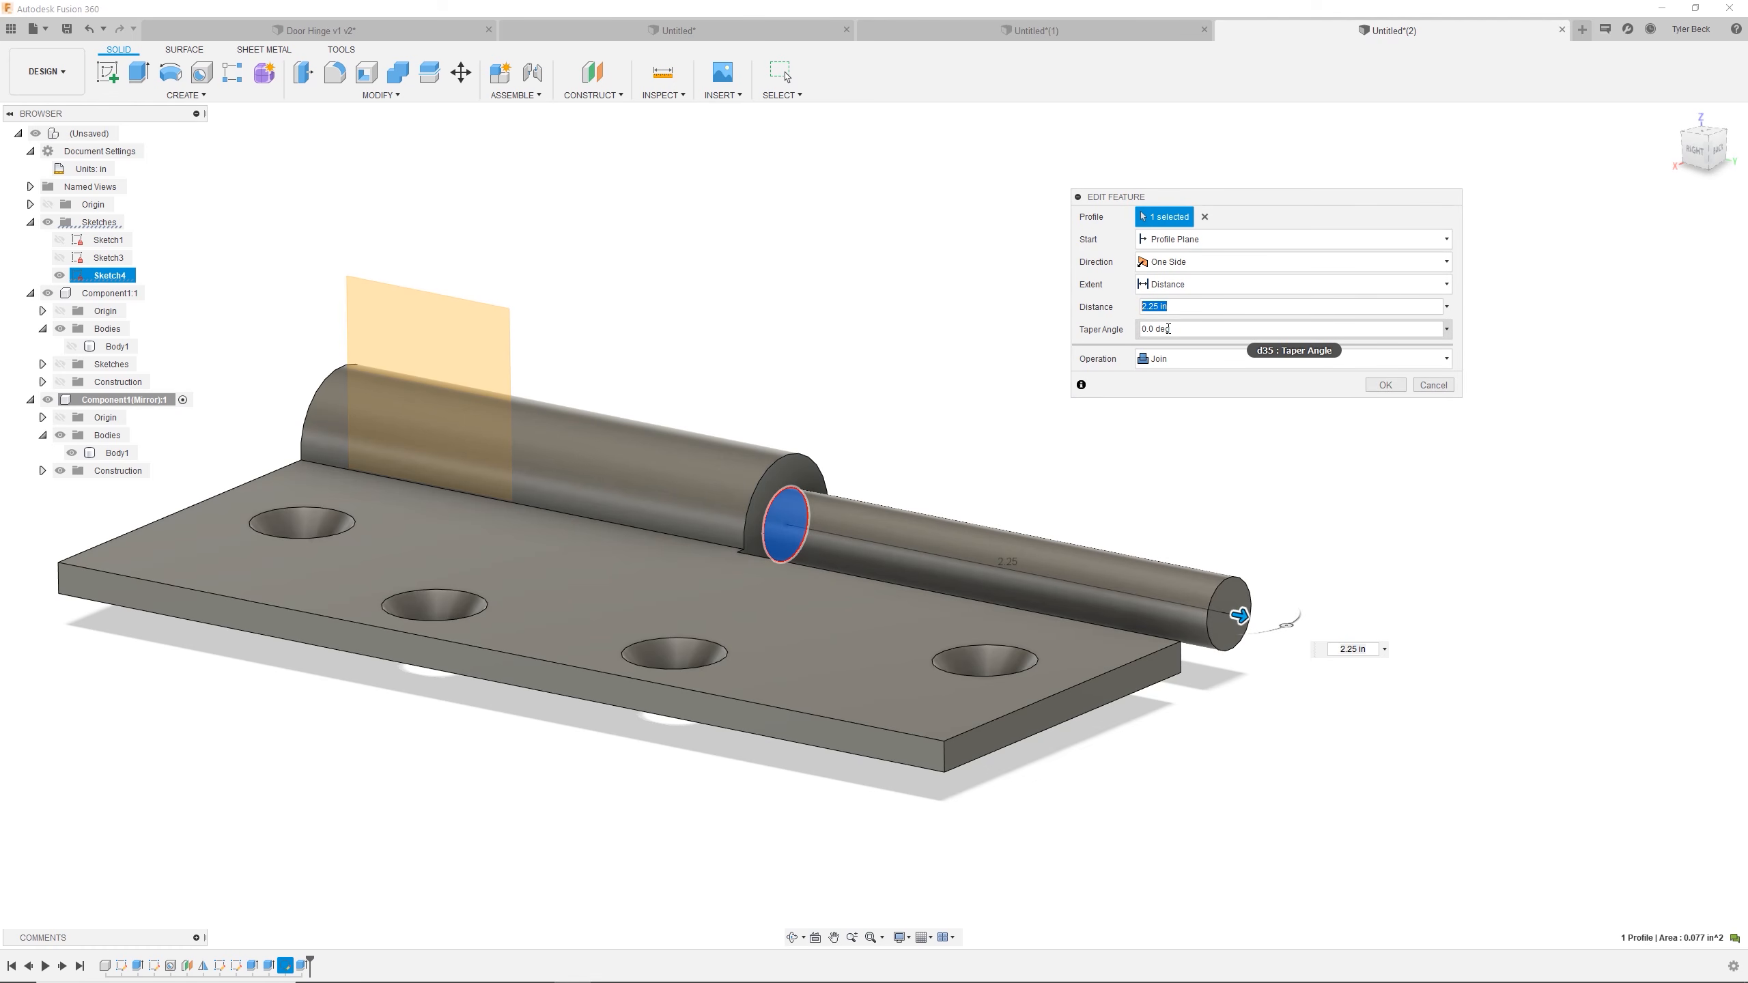
pyautogui.click(1380, 385)
# Chamfer the circular edge at the free end of the hinge pin with an equal distance of 0.05 in.
pyautogui.write('schd')
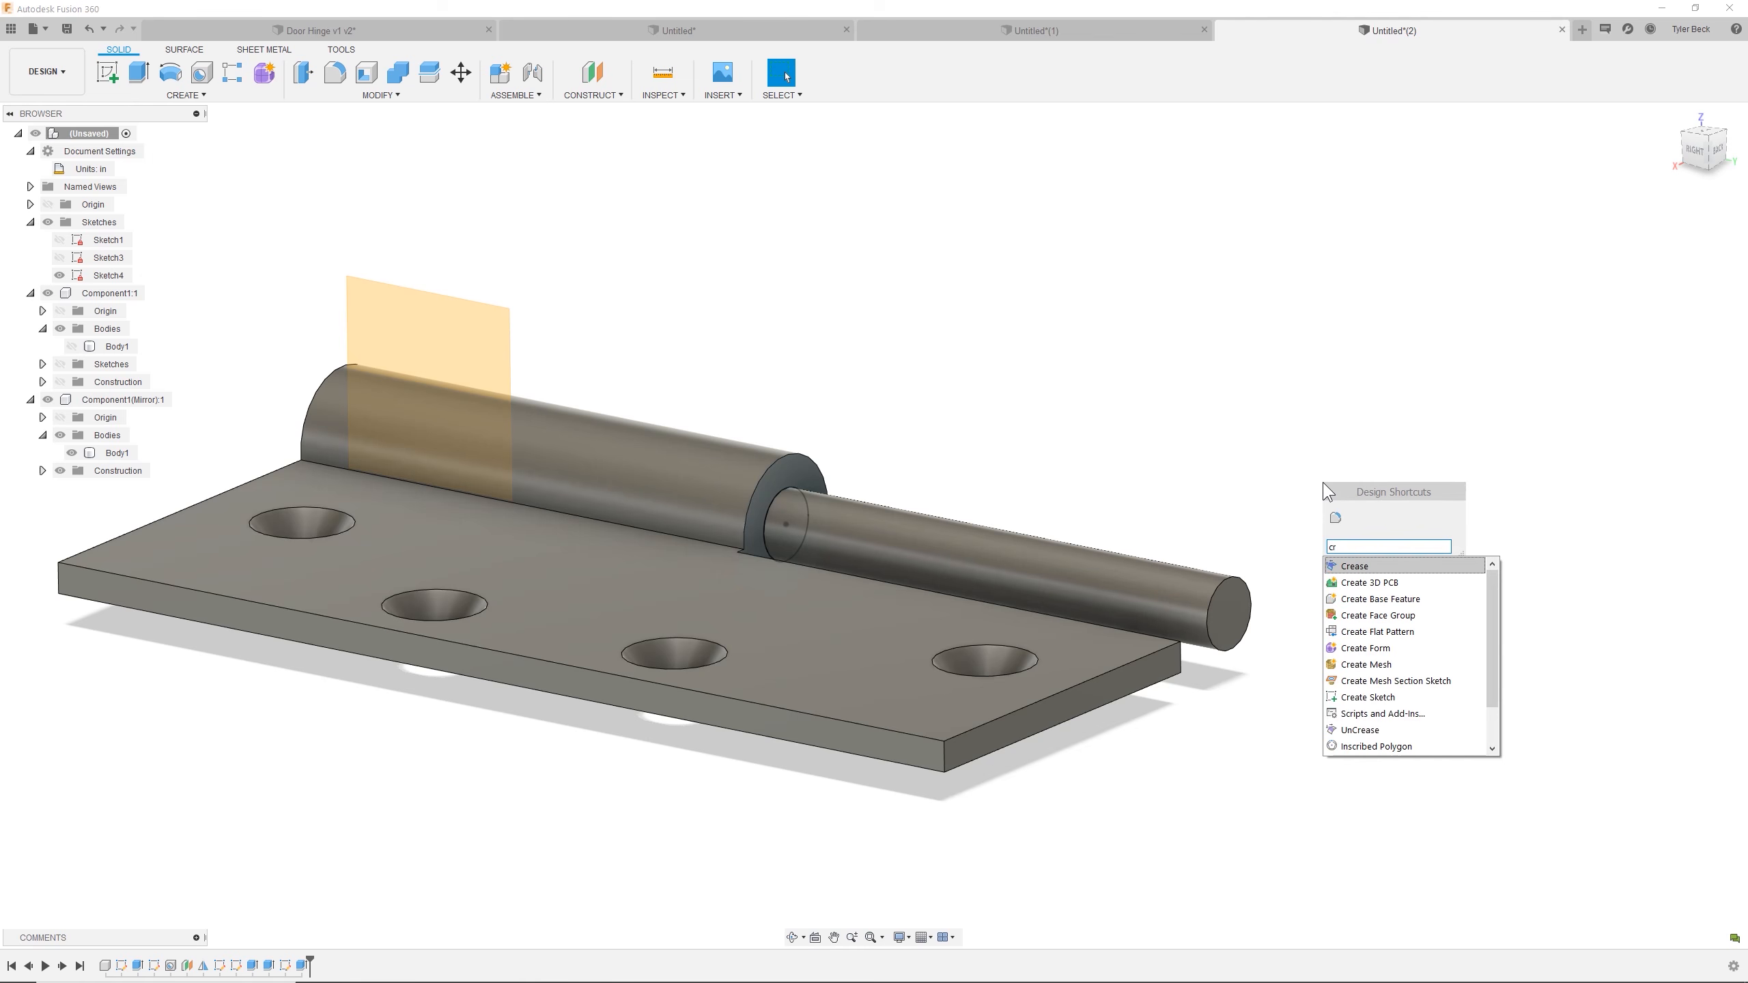
pyautogui.press('Return')
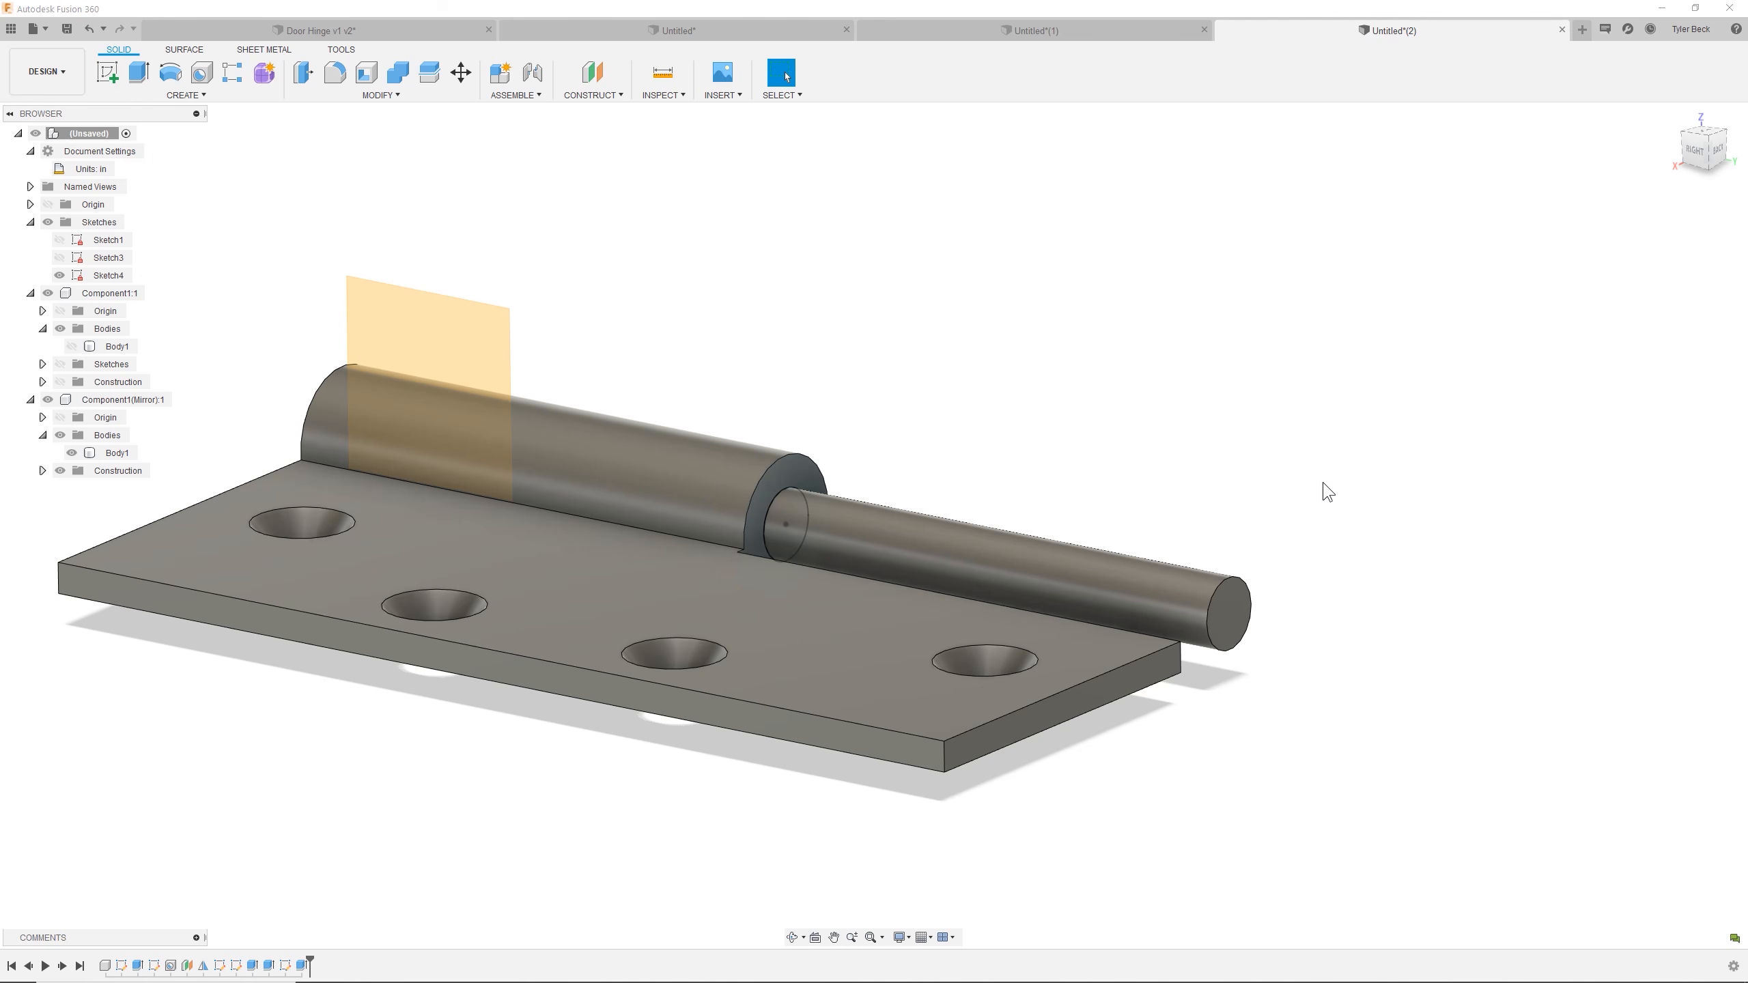
pyautogui.click(1247, 582)
pyautogui.click(1206, 282)
pyautogui.moveTo(1206, 282); pyautogui.dragTo(1082, 284)
pyautogui.write('.05')
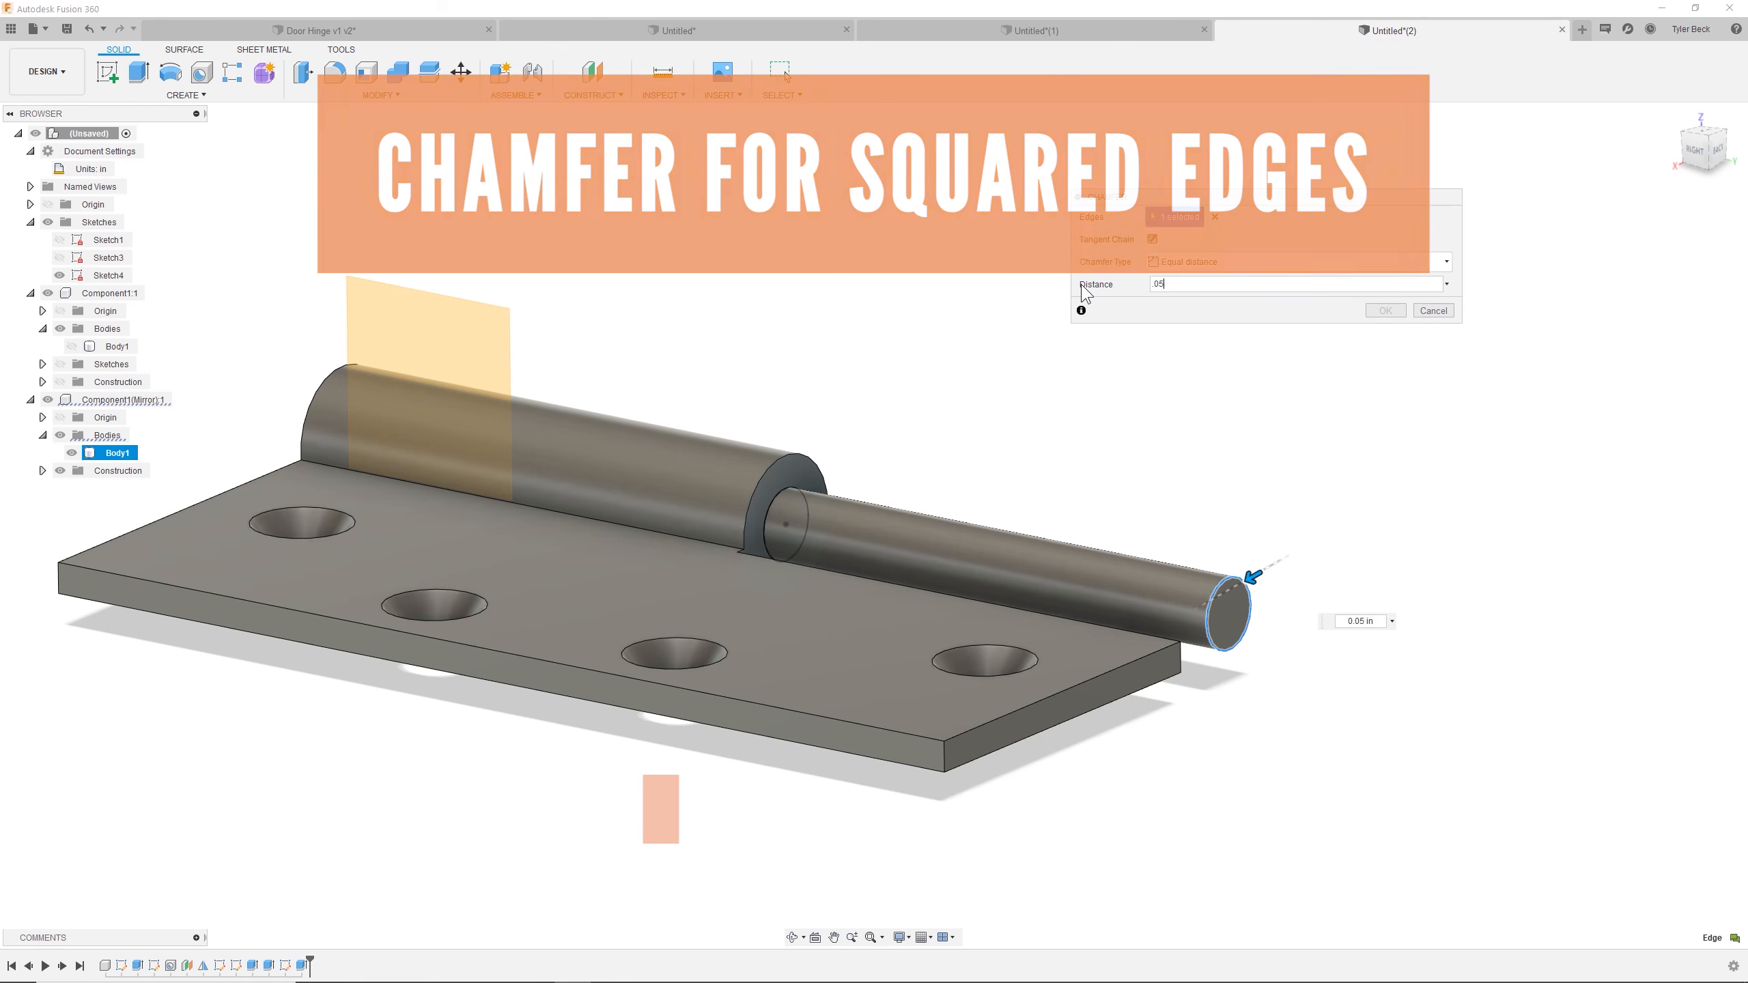
pyautogui.press('Return')
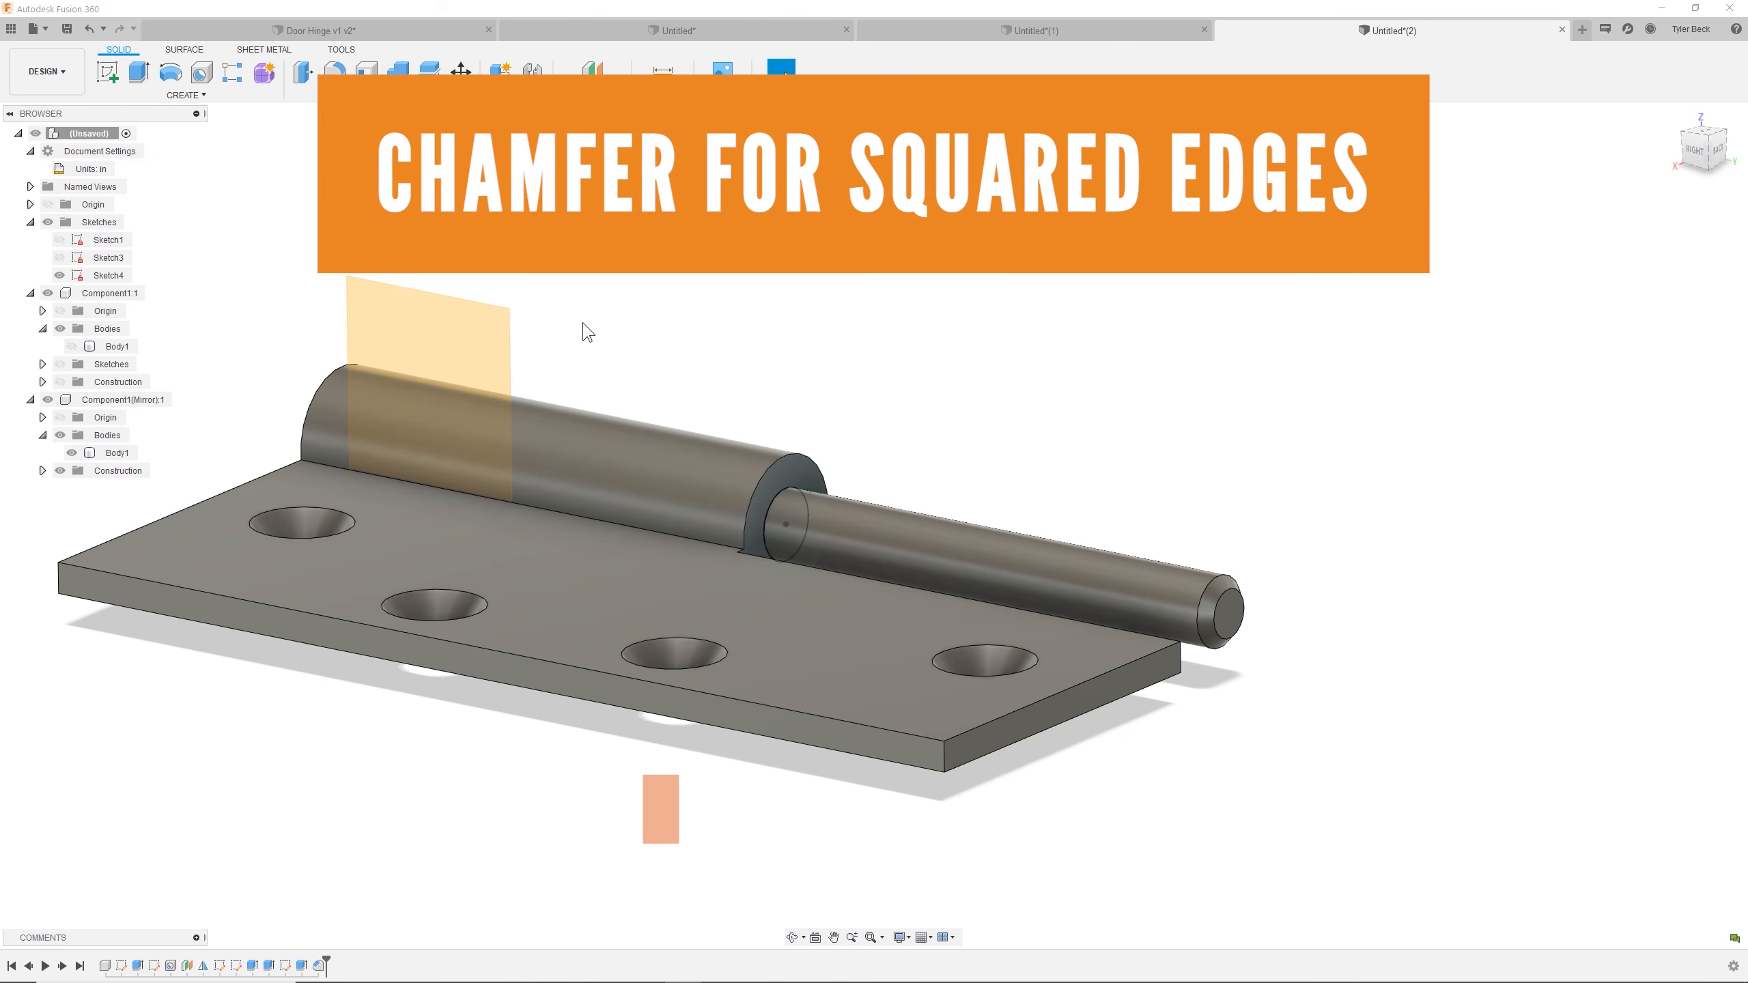
# Hide the mirrored leaf component and show the Component1 leaf with its body.
pyautogui.keyDown('shift'); pyautogui.moveTo(791, 620); pyautogui.dragTo(524, 538, button='middle'); pyautogui.keyUp('shift')
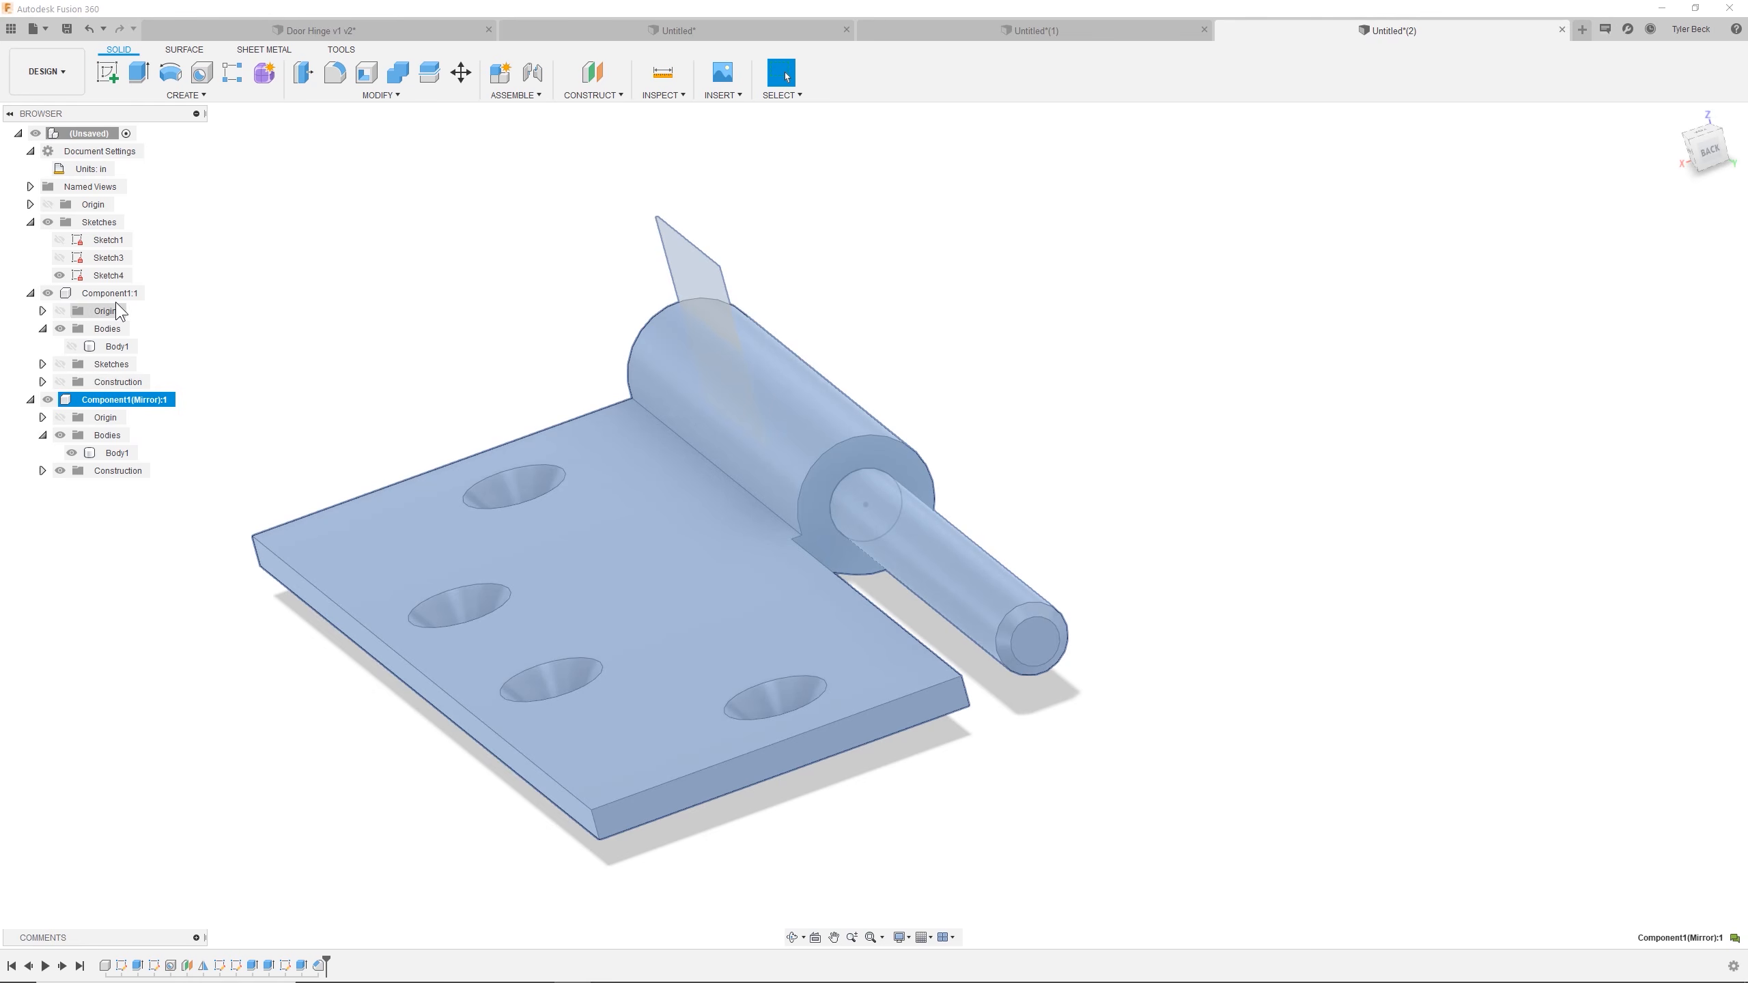
pyautogui.click(120, 292)
pyautogui.click(48, 292)
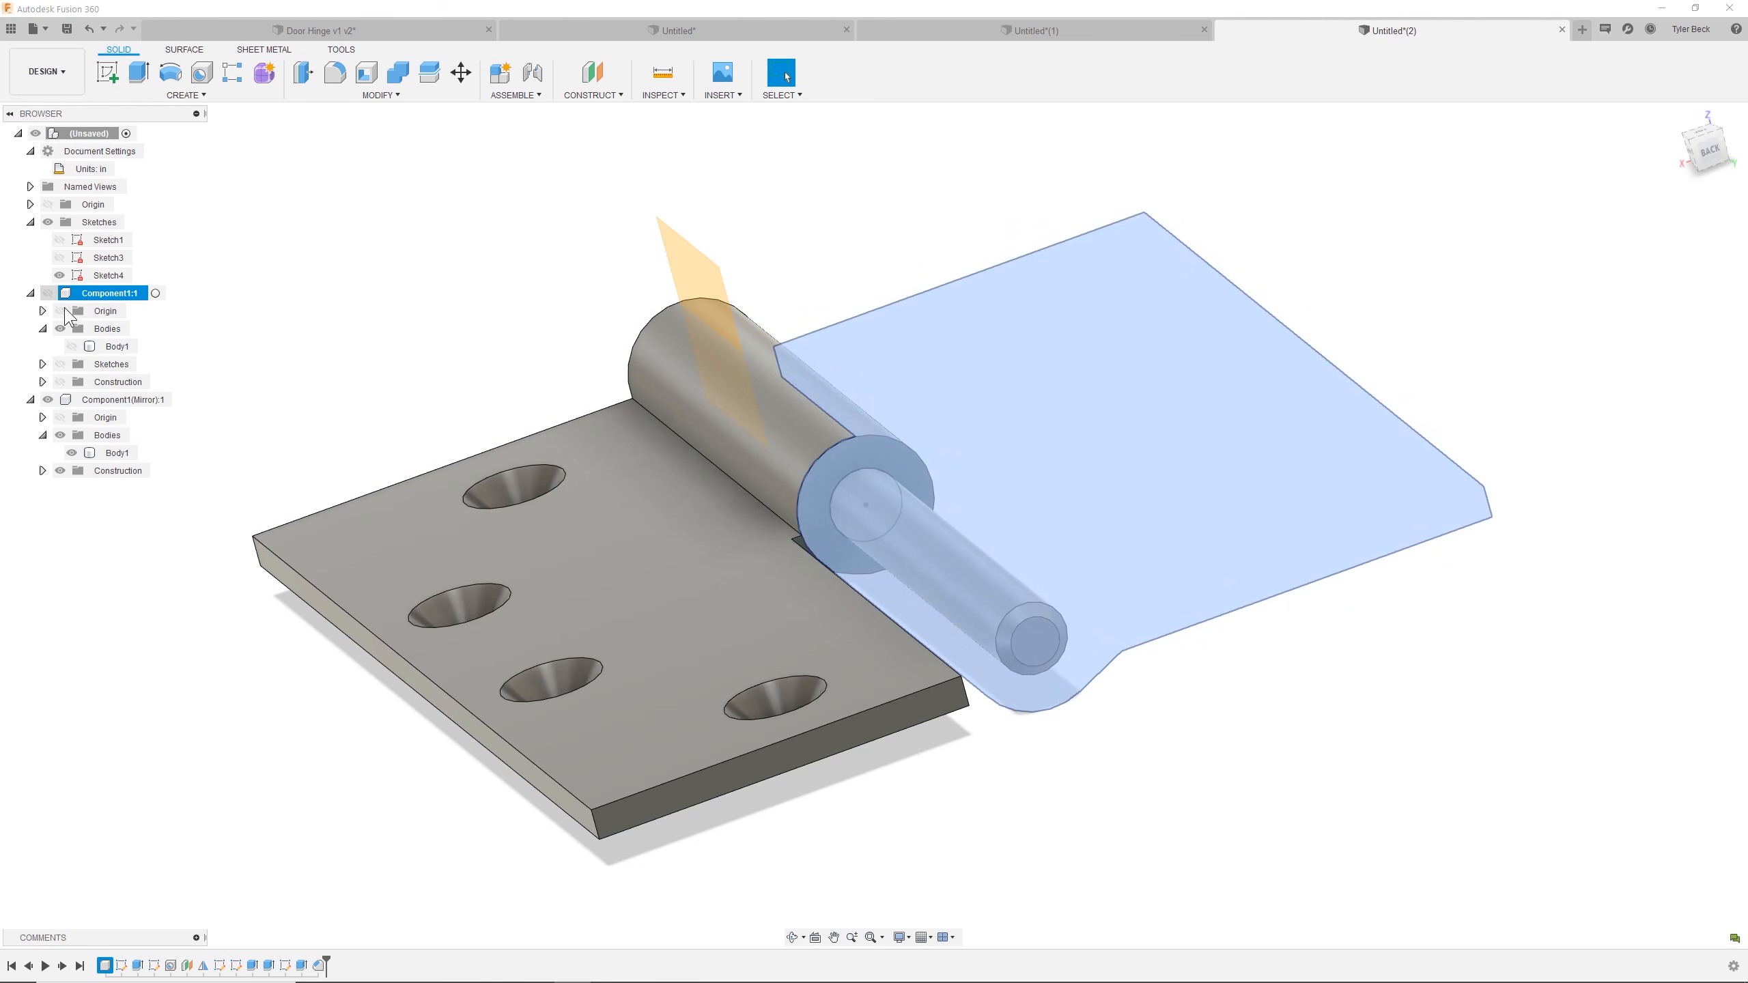
pyautogui.click(356, 421)
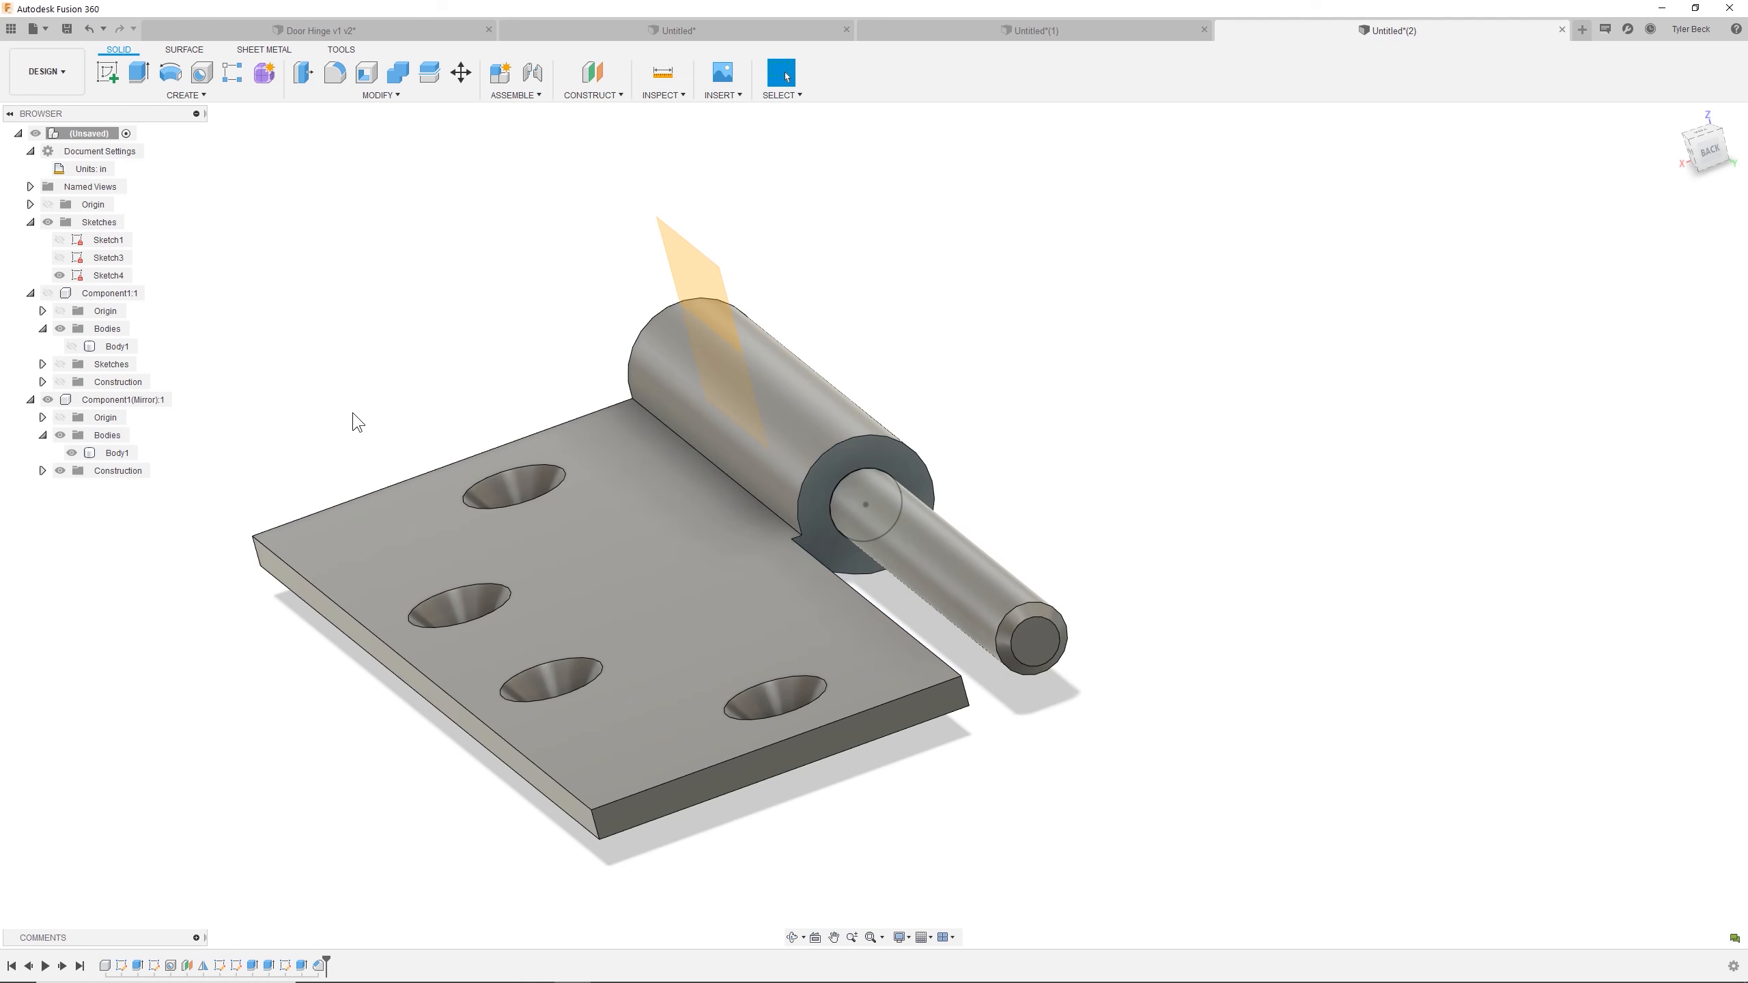
pyautogui.click(157, 396)
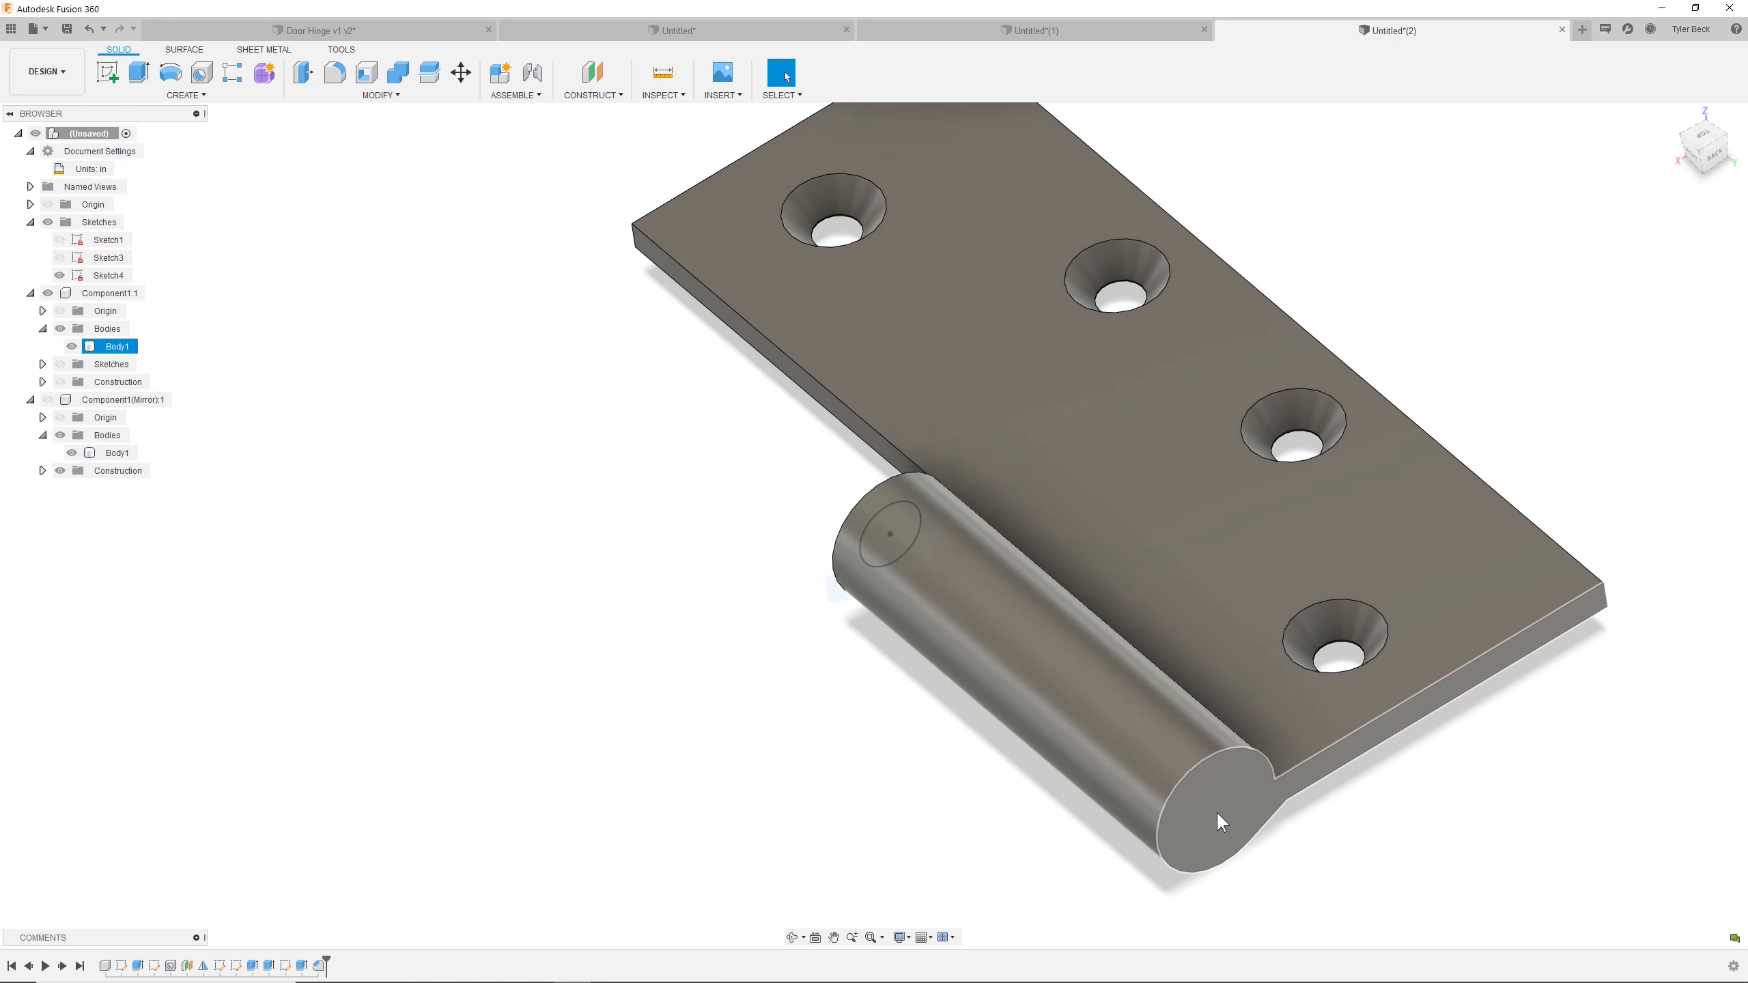
# Start a sketch on the Component1 leaf's knuckle end face and draw a concentric circle about 0.36 in across.
pyautogui.click(1161, 775)
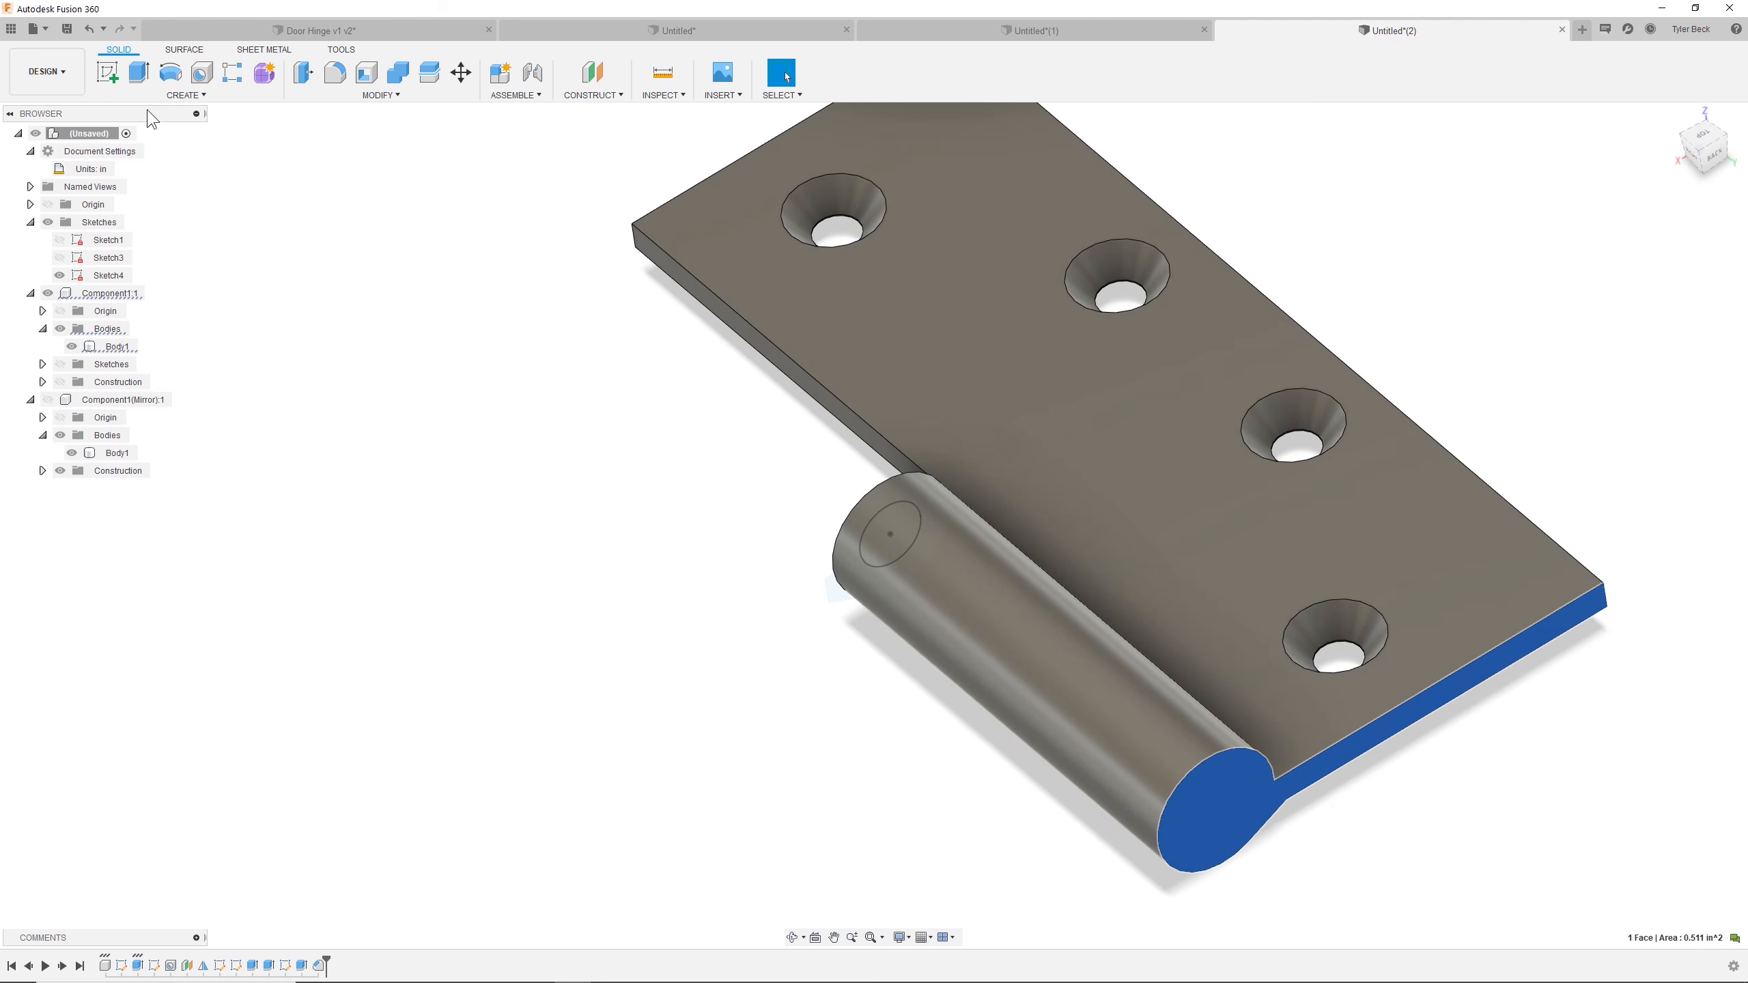
pyautogui.click(108, 73)
pyautogui.click(171, 71)
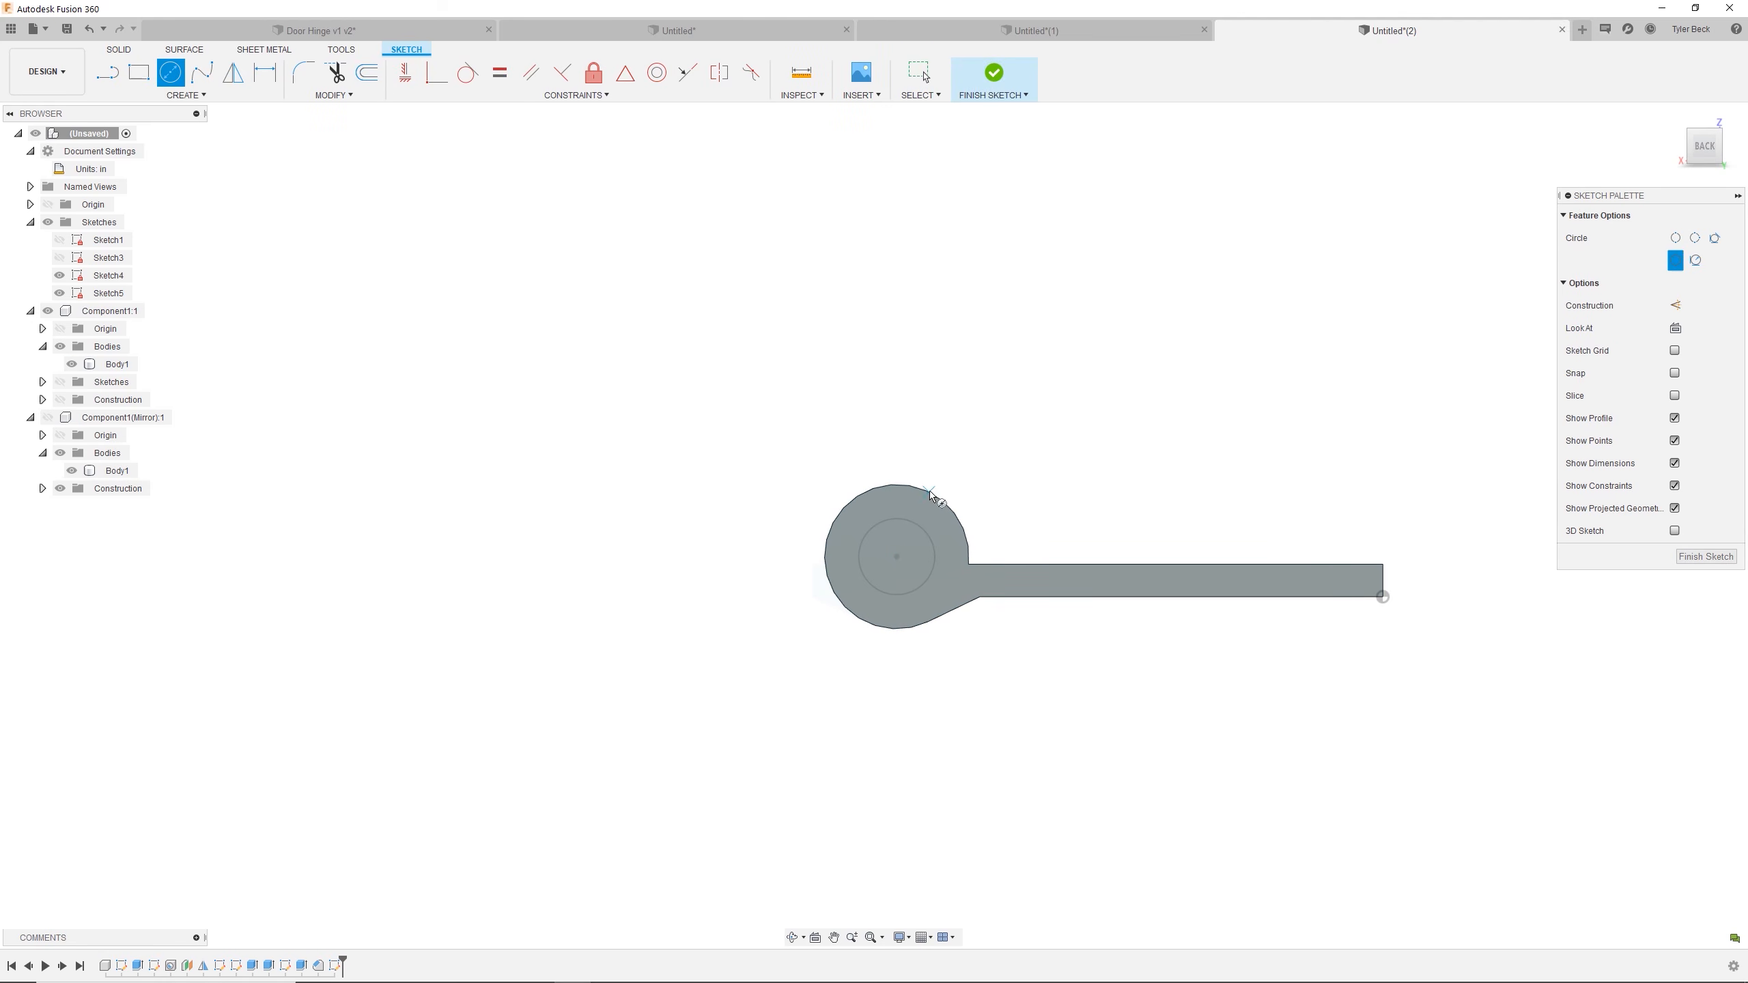
pyautogui.click(899, 554)
pyautogui.click(910, 511)
pyautogui.press('Escape')
# Dimension the knuckle circle's diameter as 5/16 in.
pyautogui.scroll(1, 923, 521)
pyautogui.press('d')
pyautogui.click(924, 521)
pyautogui.click(991, 440)
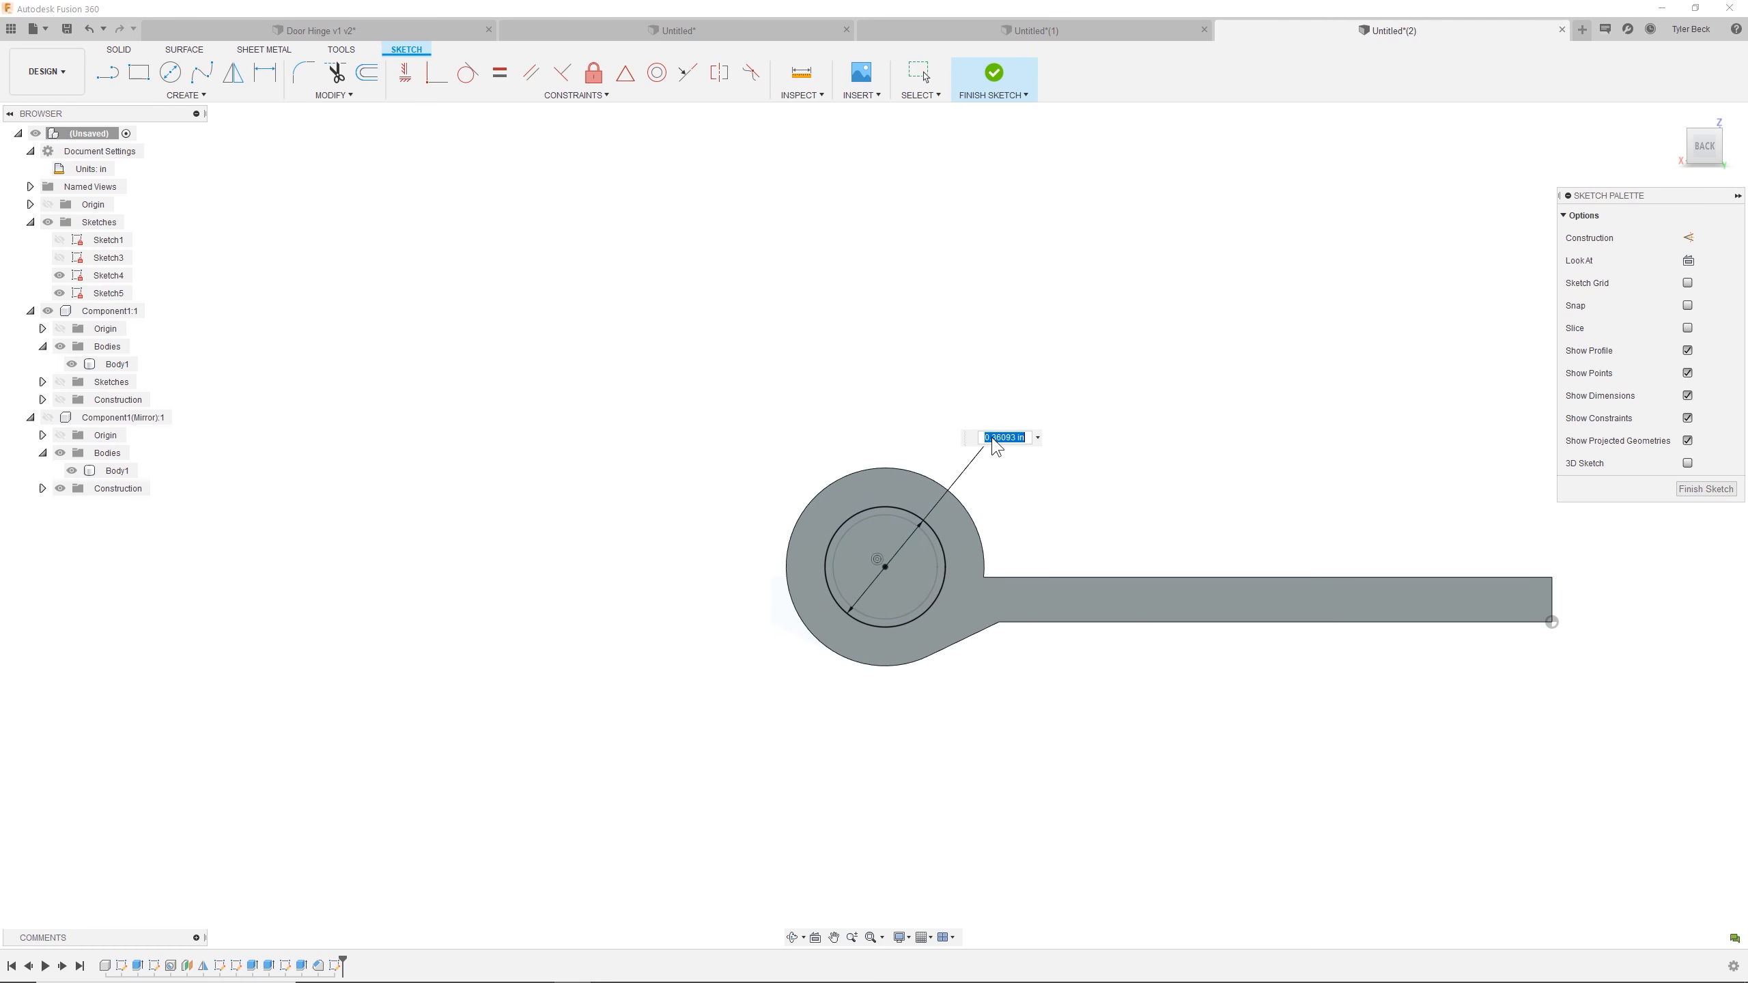
pyautogui.write('5/16')
pyautogui.press('Return')
# Extrude the 5/16 in circle as a cut through the full length of the knuckle.
pyautogui.press('e')
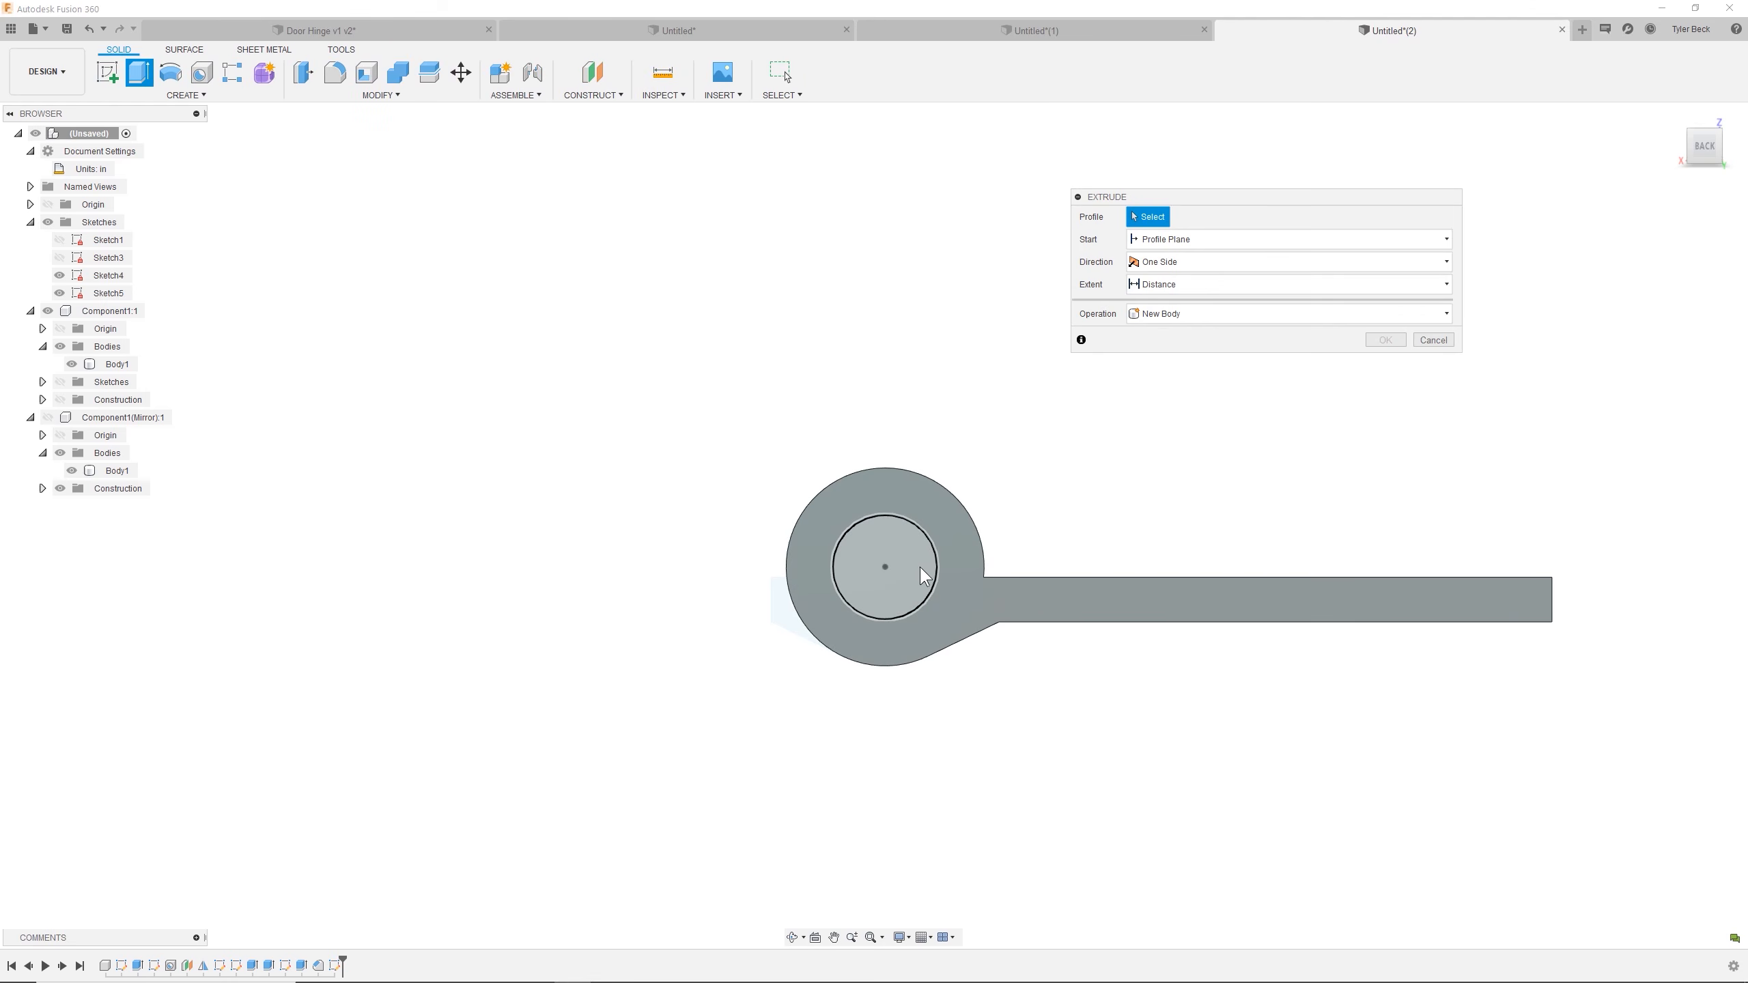
pyautogui.click(914, 559)
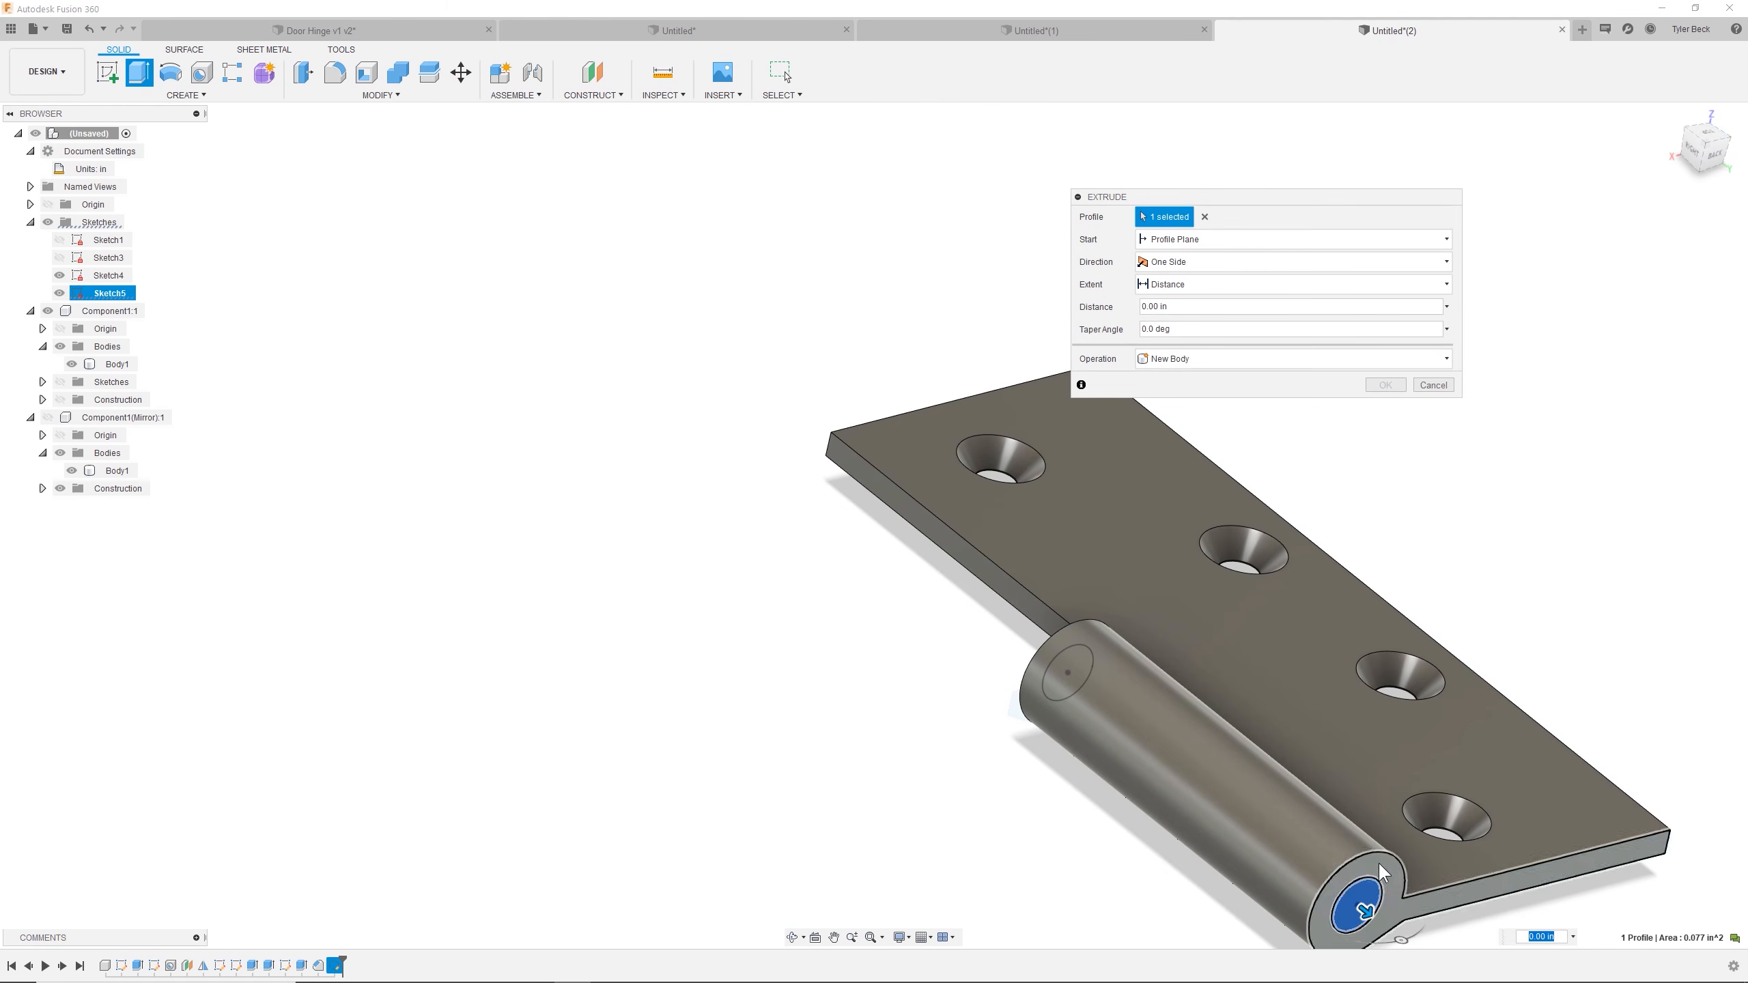
pyautogui.press('Escape')
pyautogui.moveTo(1396, 440)
pyautogui.keyDown('shift'); pyautogui.mouseDown(button='middle')
pyautogui.moveTo(1374, 491)
pyautogui.moveTo(1315, 461)
pyautogui.moveTo(1337, 484)
pyautogui.moveTo(1139, 484)
pyautogui.mouseUp(button='middle'); pyautogui.keyUp('shift')
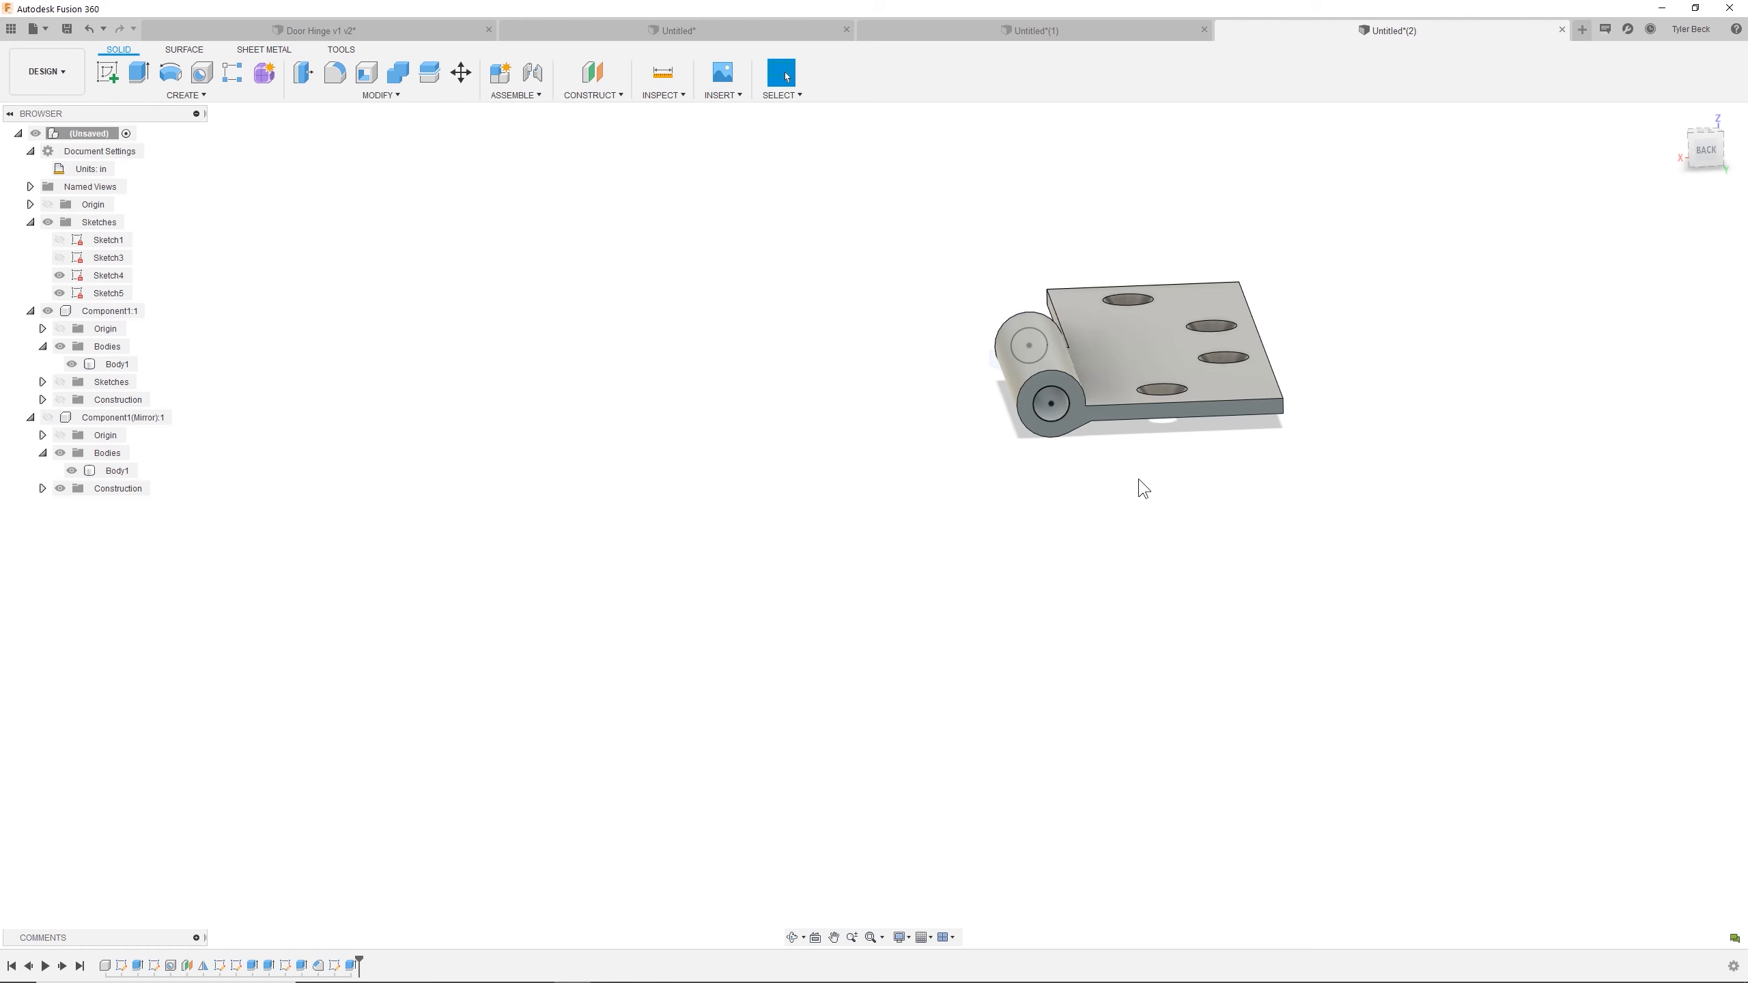
# Start a sketch on the bored knuckle's end face and draw a slanted line about 0.31 in long between the leaf's upper edge and the bore.
pyautogui.scroll(5, 1101, 426)
pyautogui.scroll(3, 1071, 383)
pyautogui.click(1041, 356)
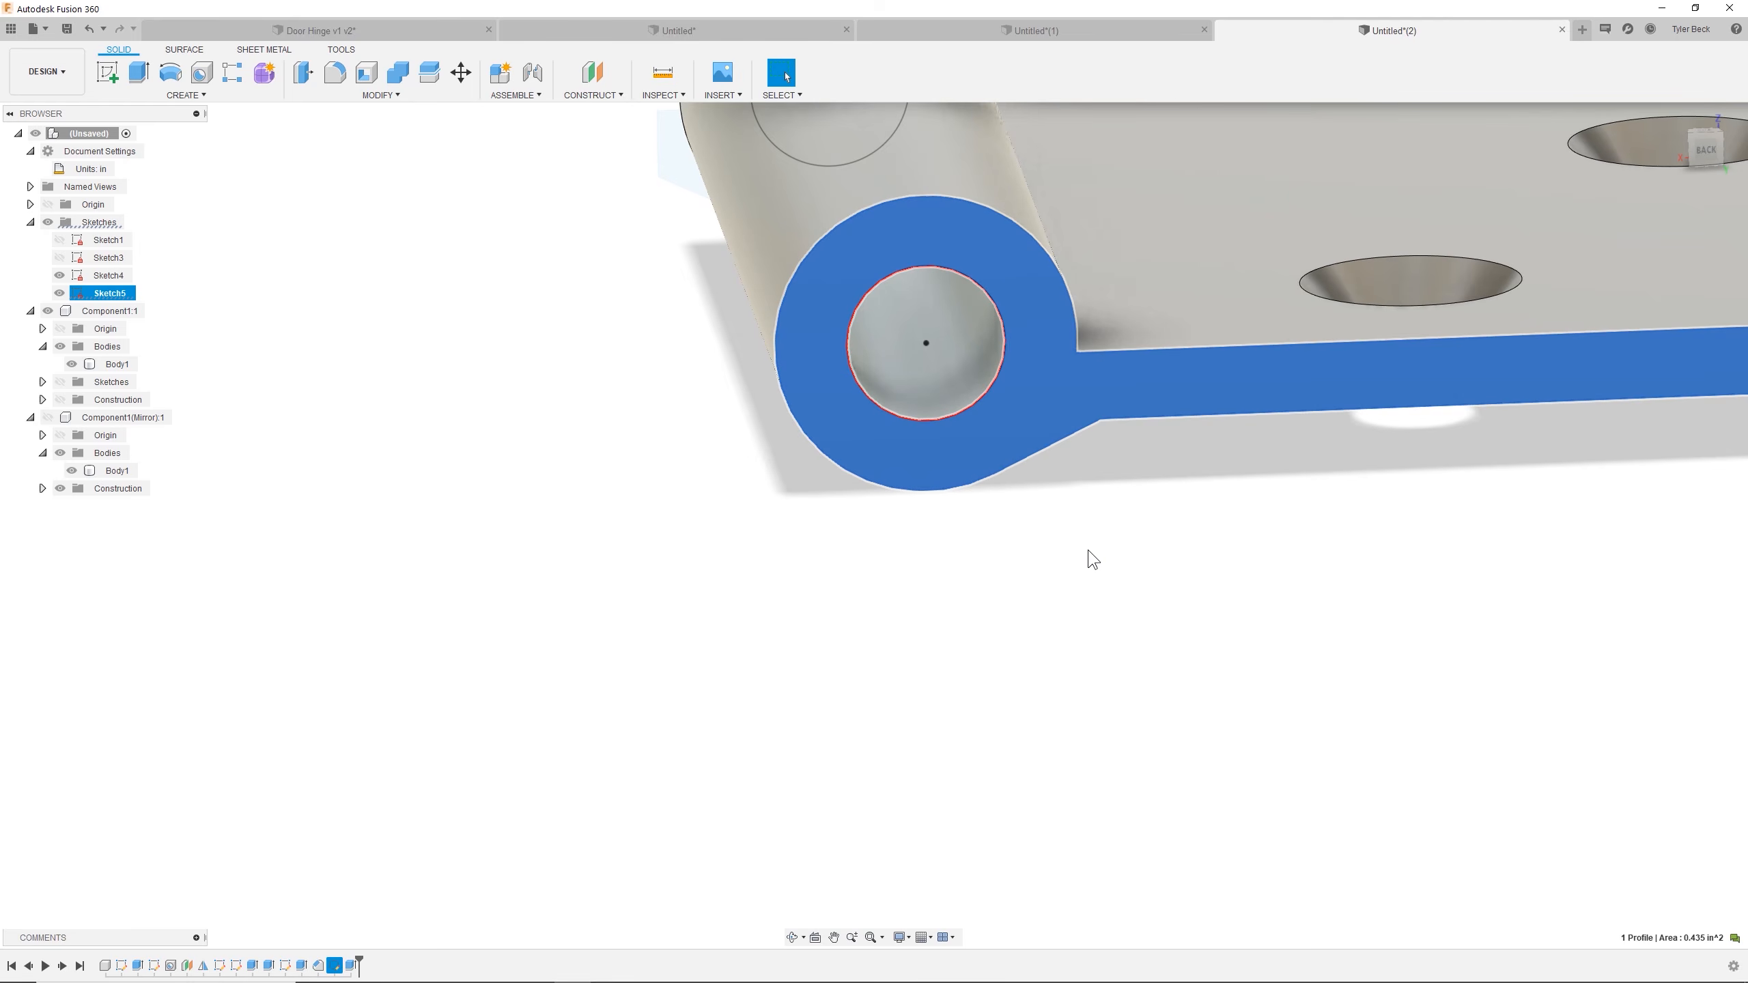
pyautogui.click(106, 72)
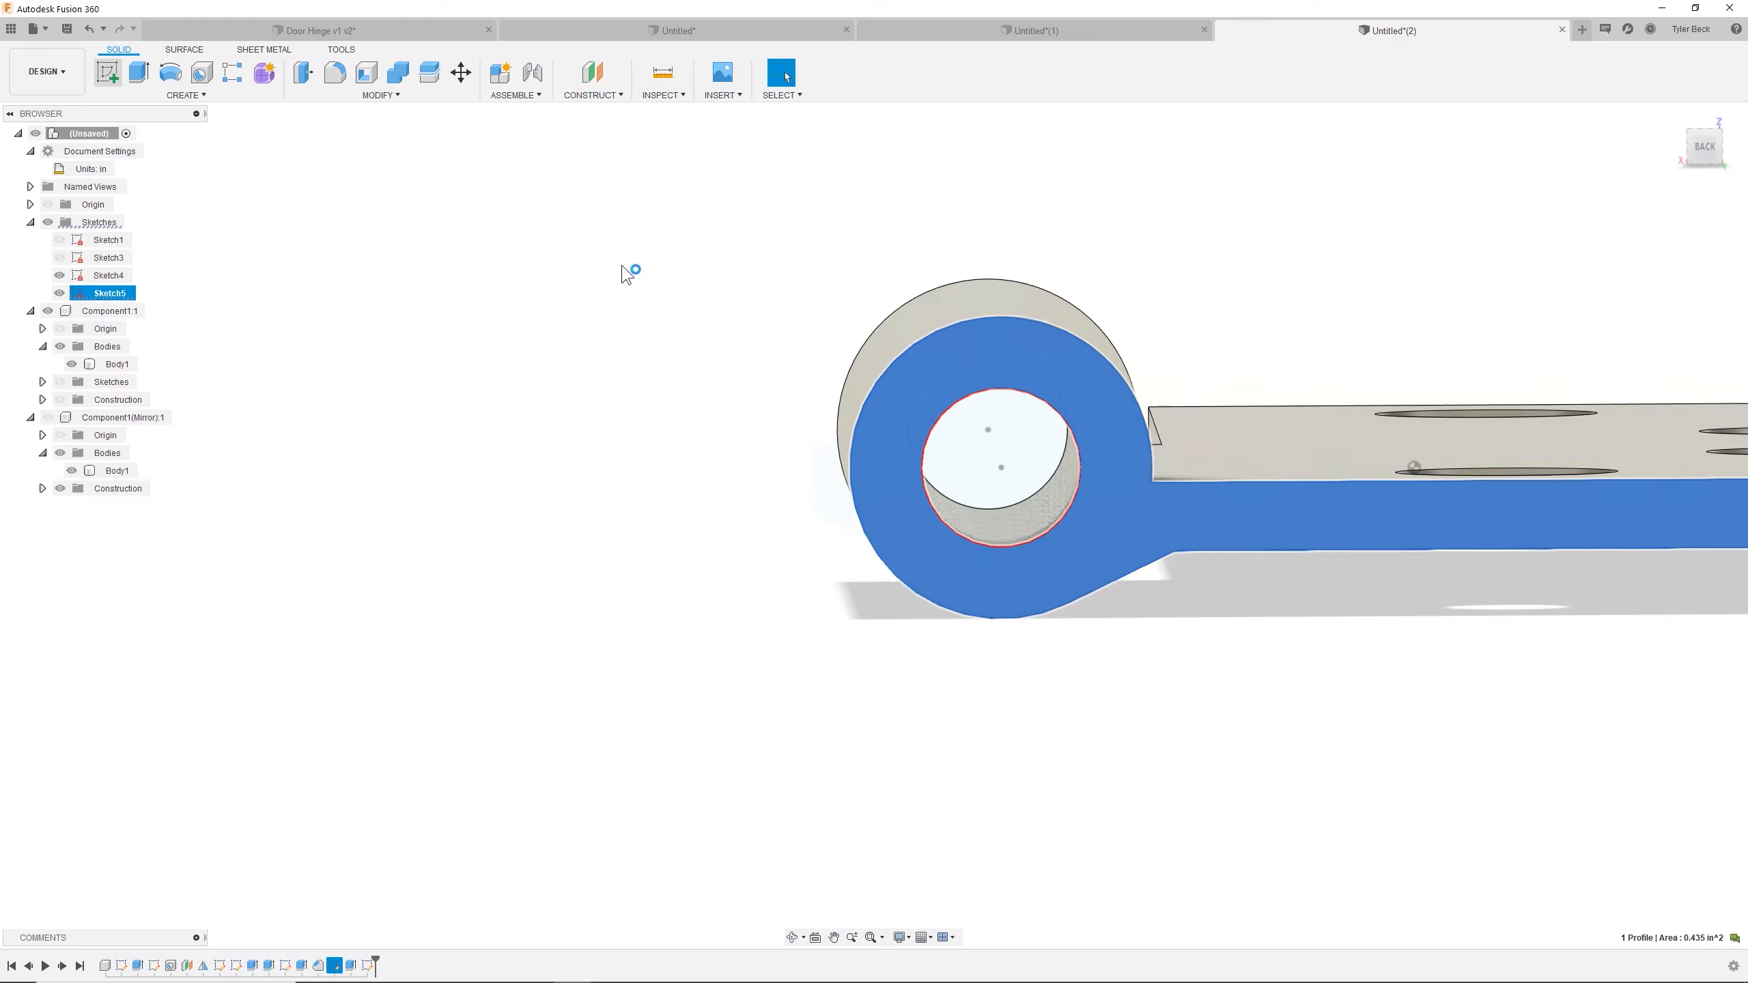
pyautogui.click(121, 77)
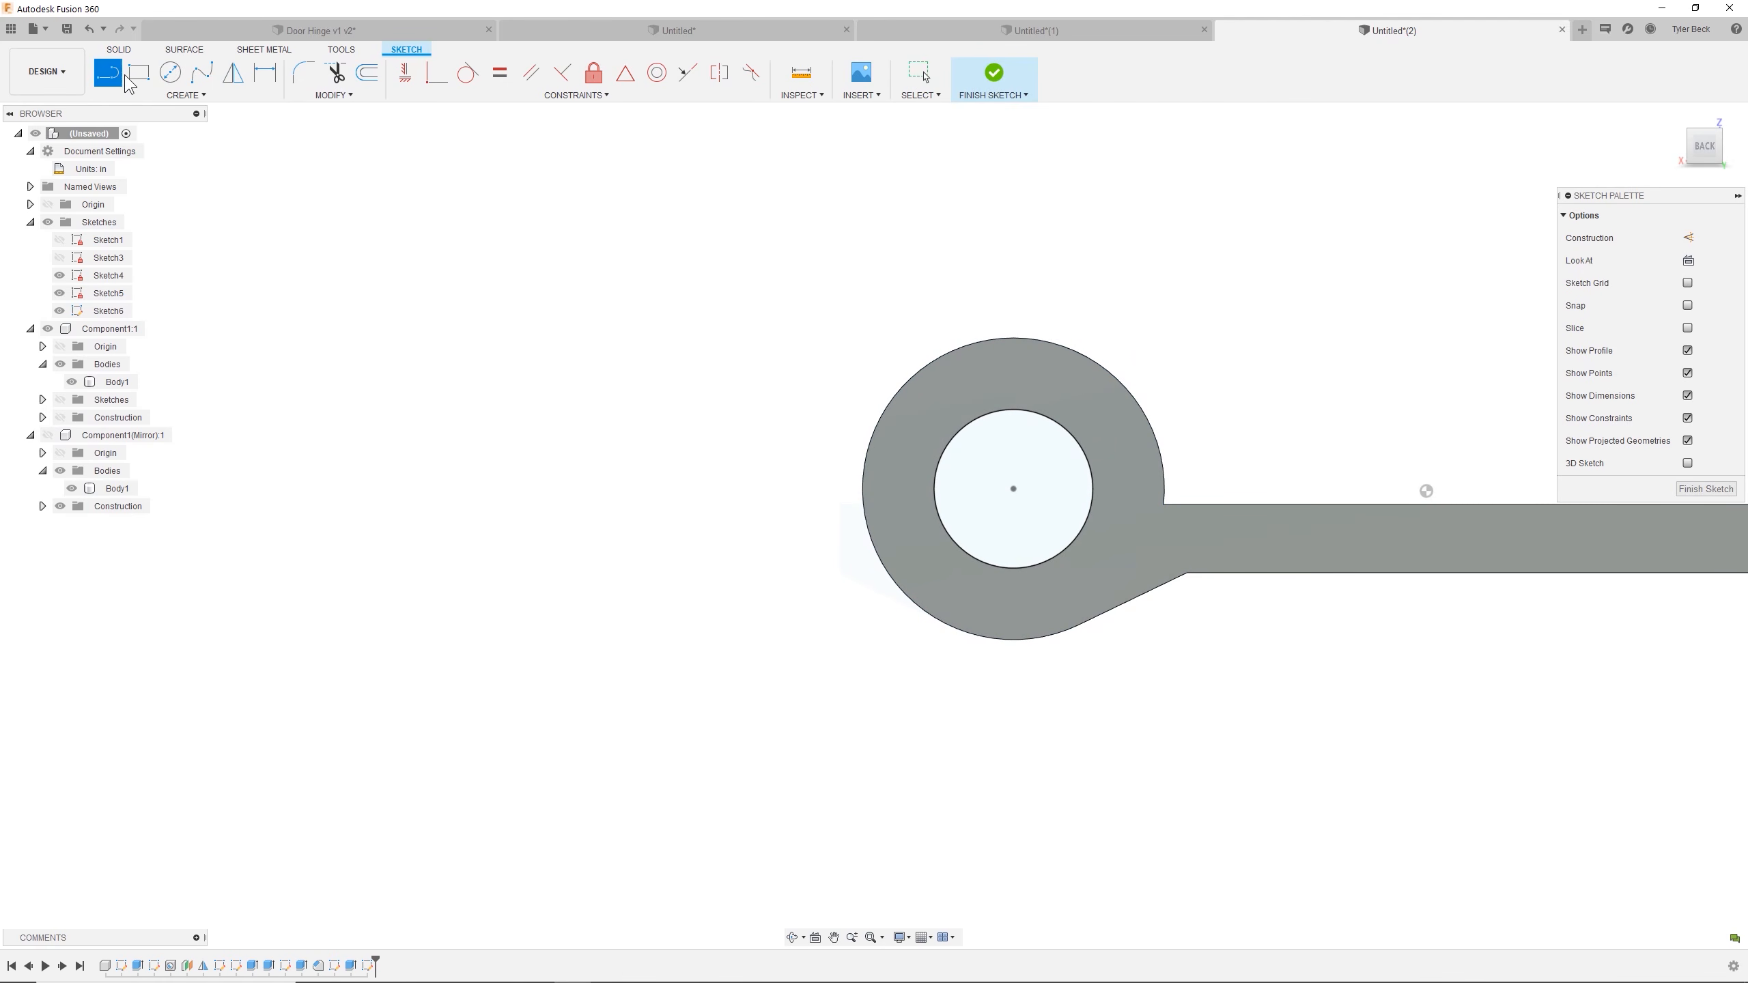
pyautogui.click(1186, 491)
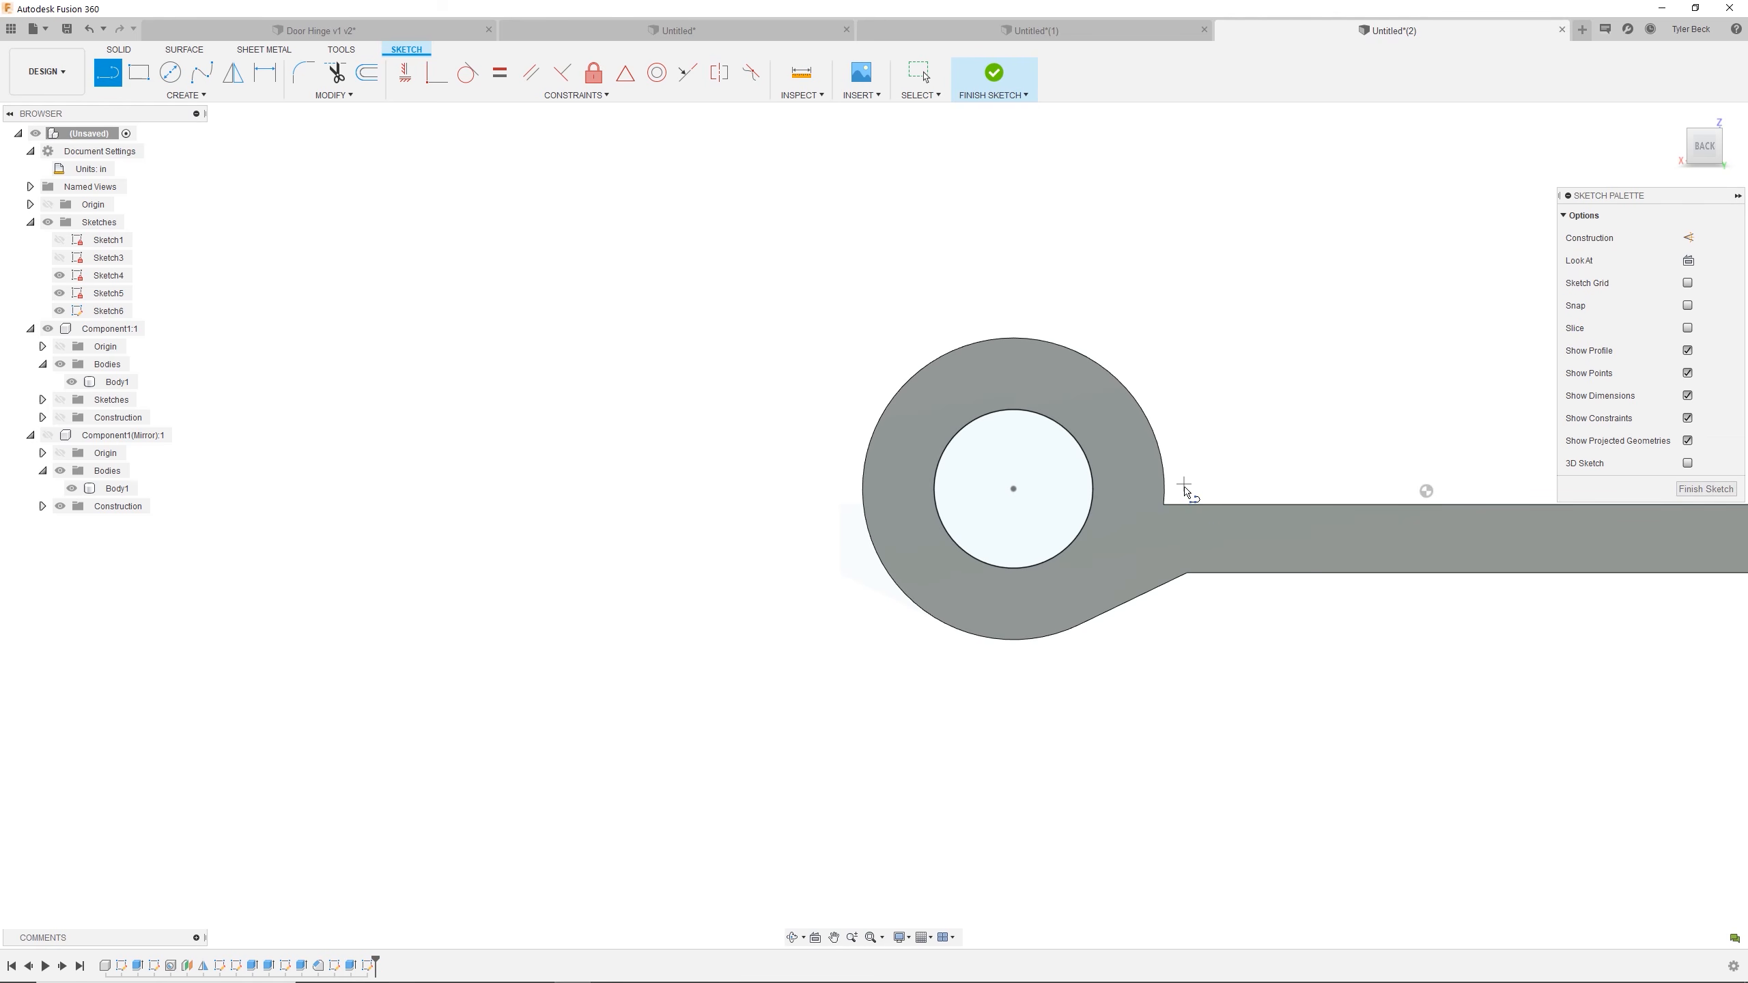
pyautogui.click(1050, 572)
pyautogui.press('Escape')
# Make the slanted line parallel to the sloped edge on the underside of the knuckle.
pyautogui.scroll(3, 1129, 544)
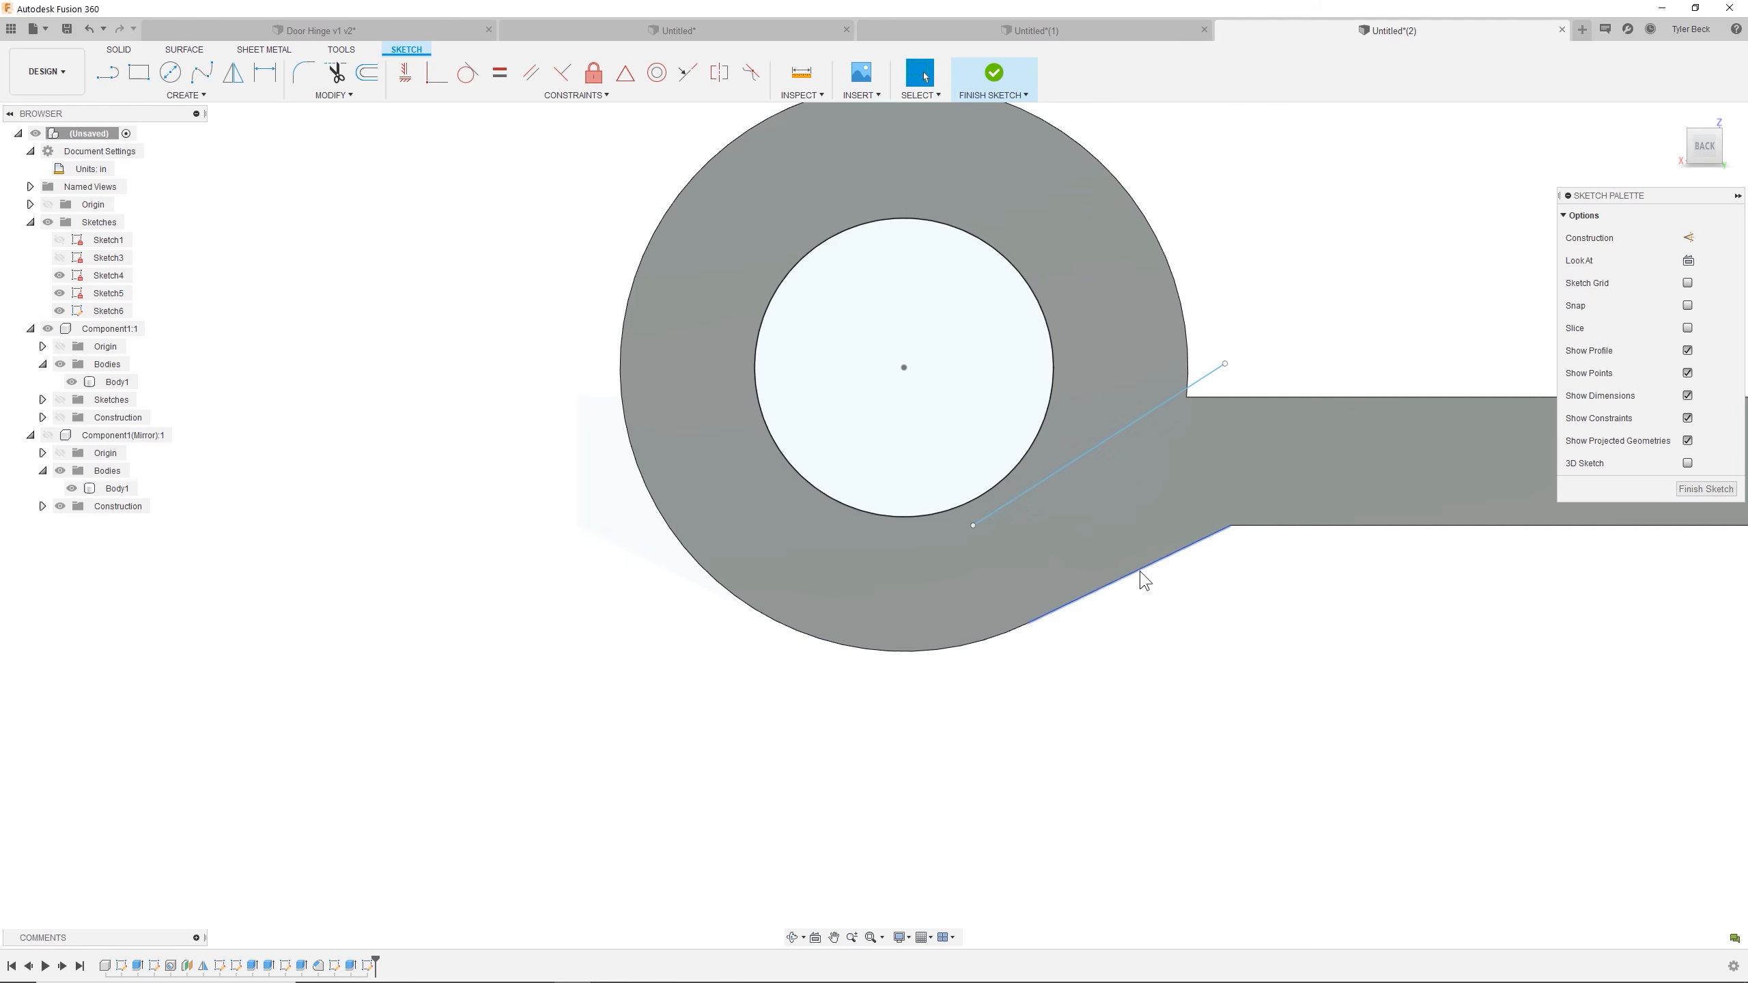
pyautogui.click(1143, 580)
pyautogui.keyDown('shift'); pyautogui.click(1094, 444); pyautogui.keyUp('shift')
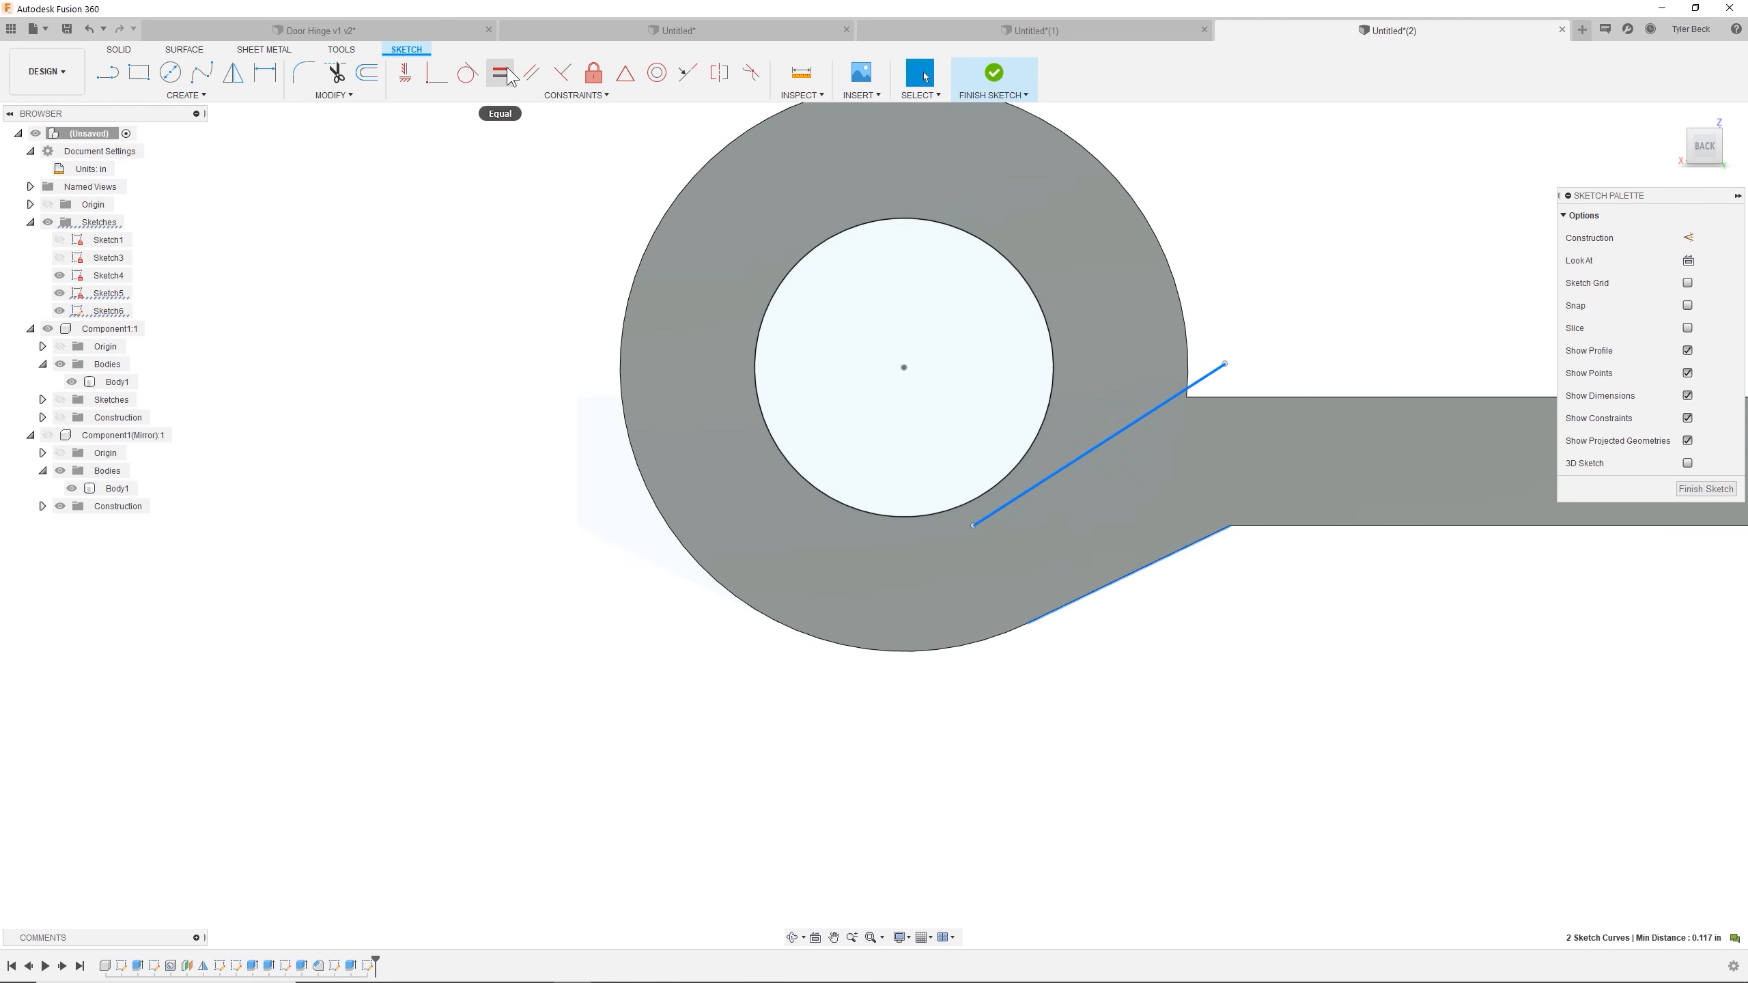
pyautogui.click(533, 72)
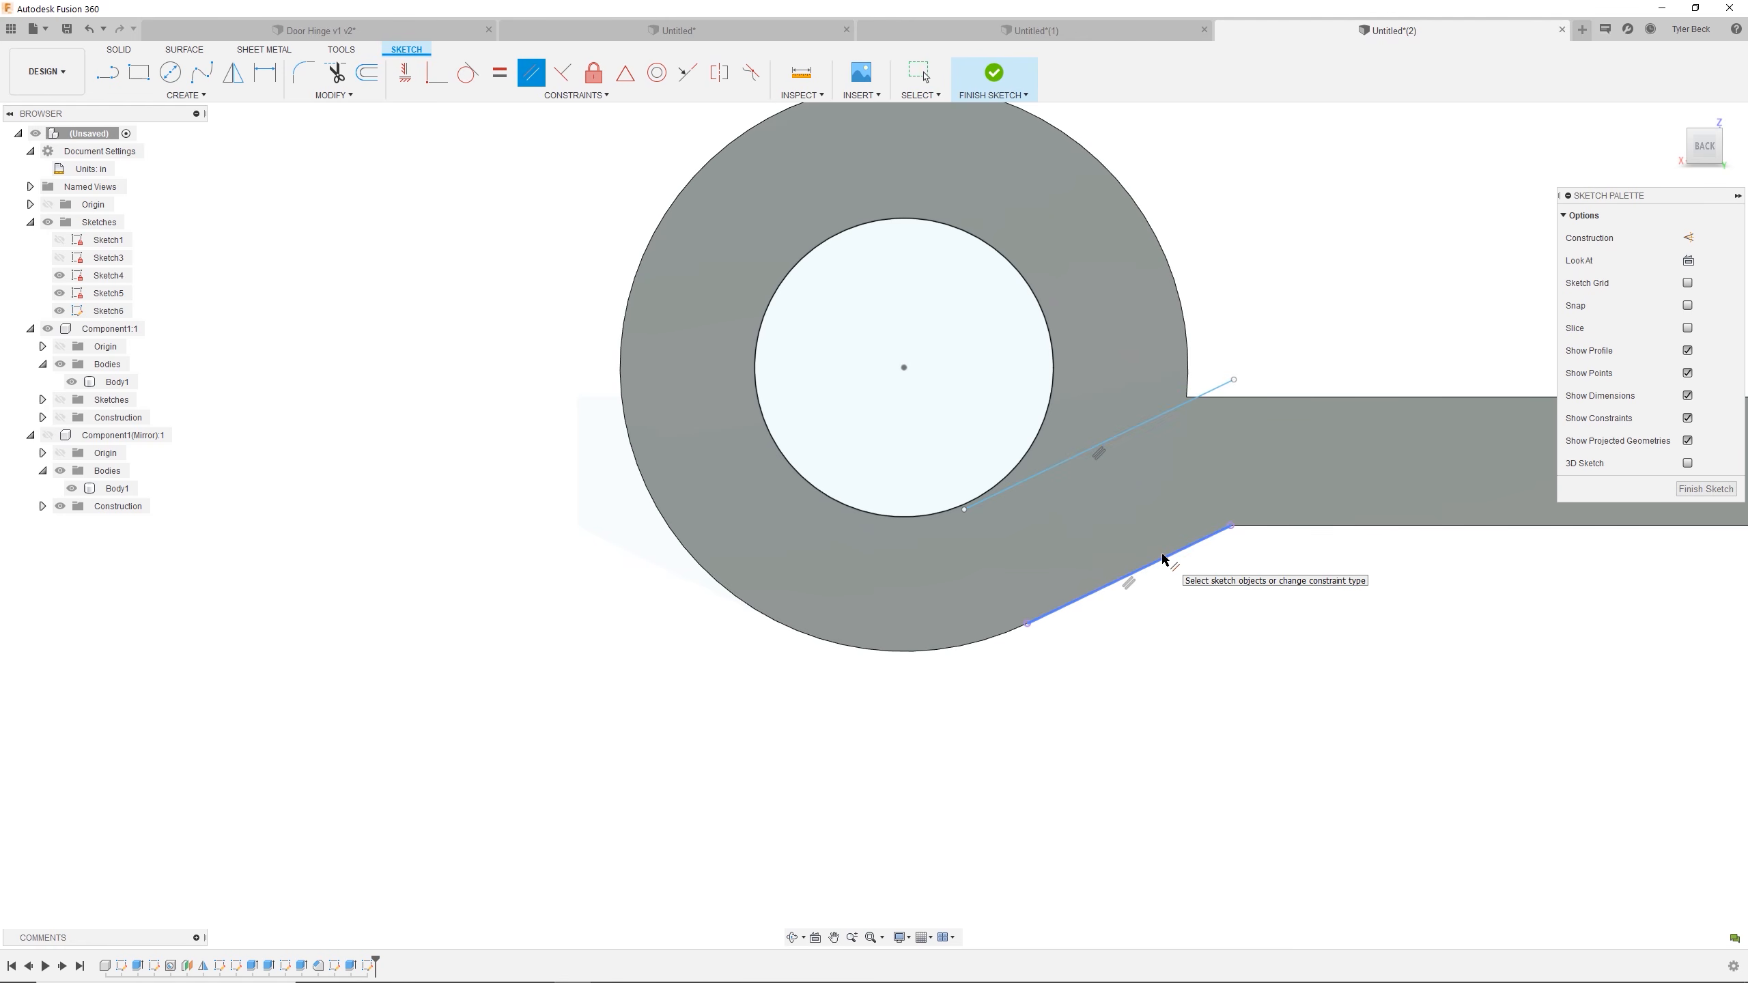
# Dimension the slanted line's length as 0.252 in.
pyautogui.press('d')
pyautogui.click(1087, 452)
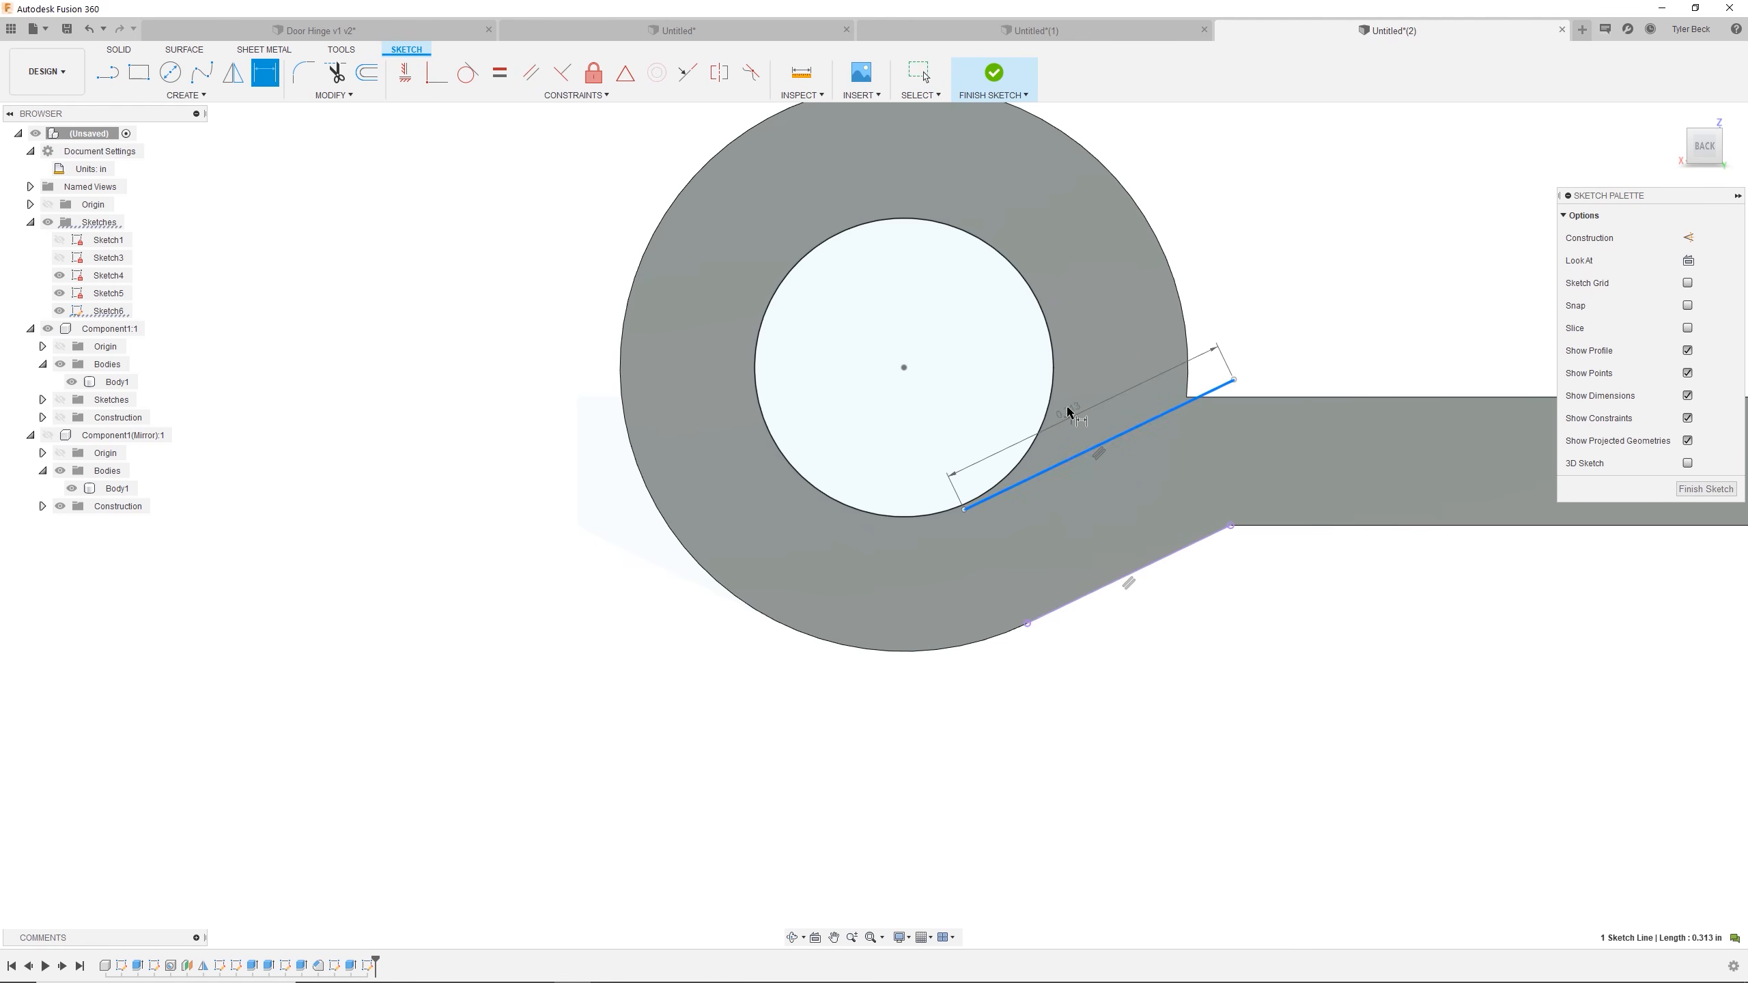
pyautogui.click(1062, 401)
pyautogui.write('.252')
pyautogui.press('Return')
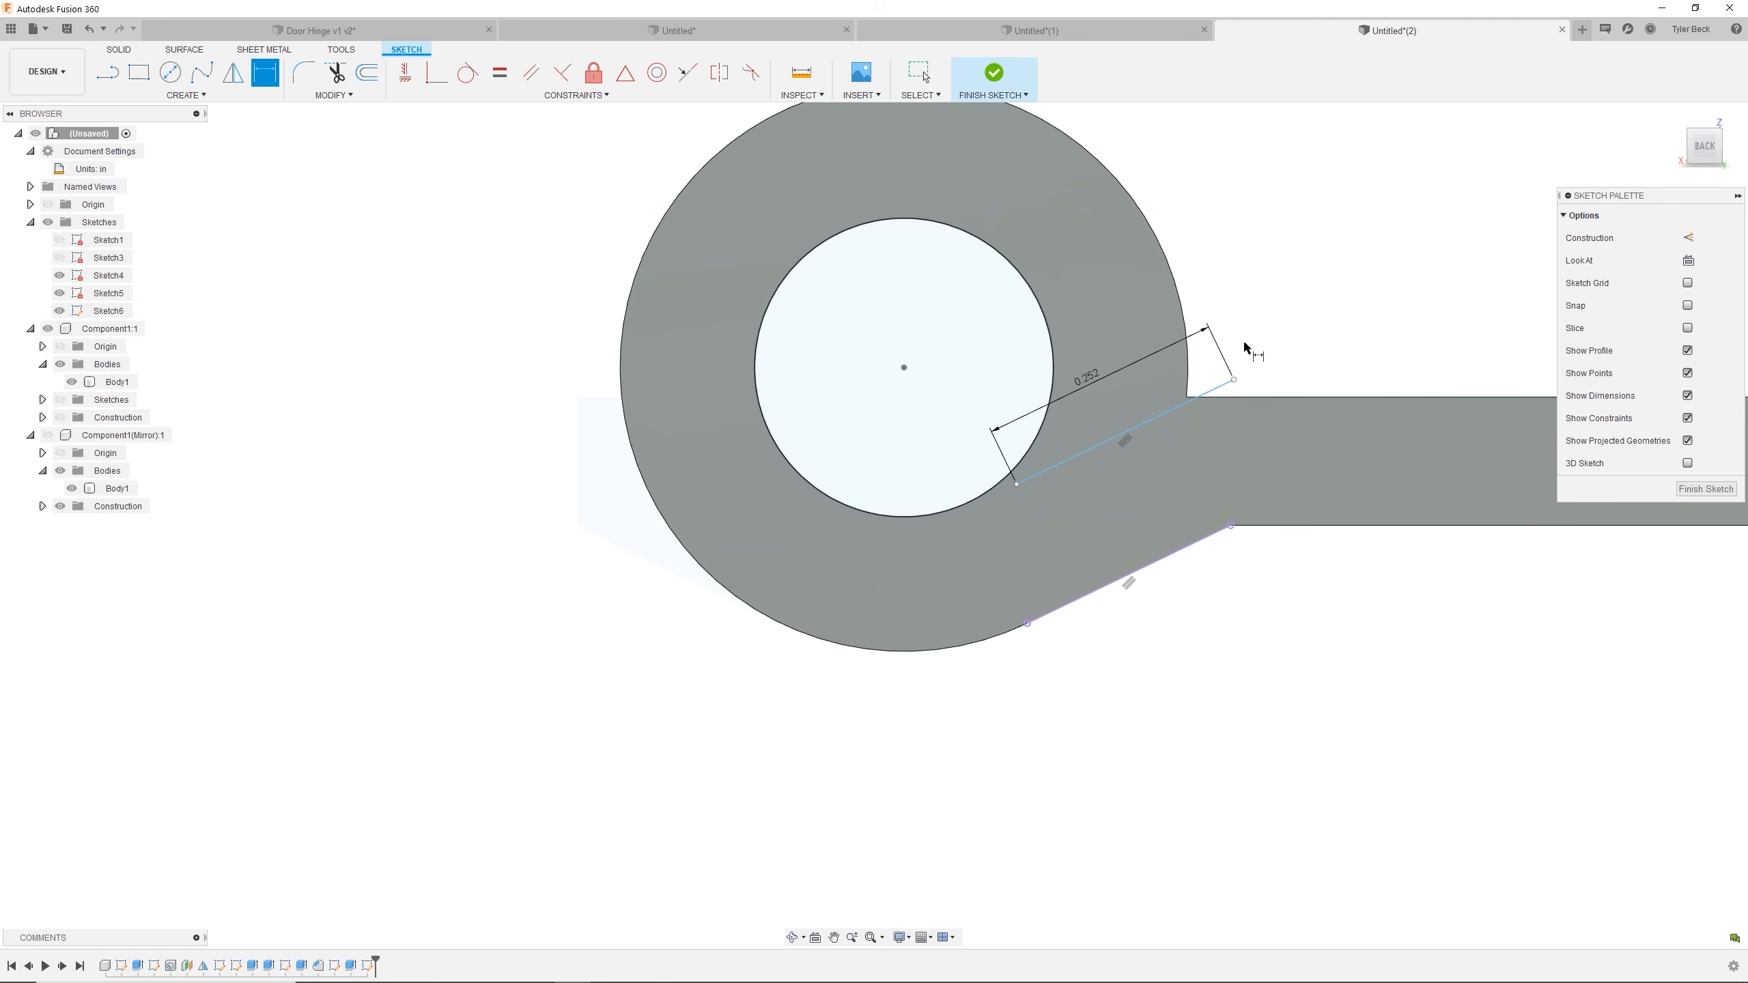
pyautogui.press('Escape')
# Make the slanted line's upper endpoint coincident with the leaf's upper edge and its lower endpoint coincident with the bore circle.
pyautogui.click(1207, 426)
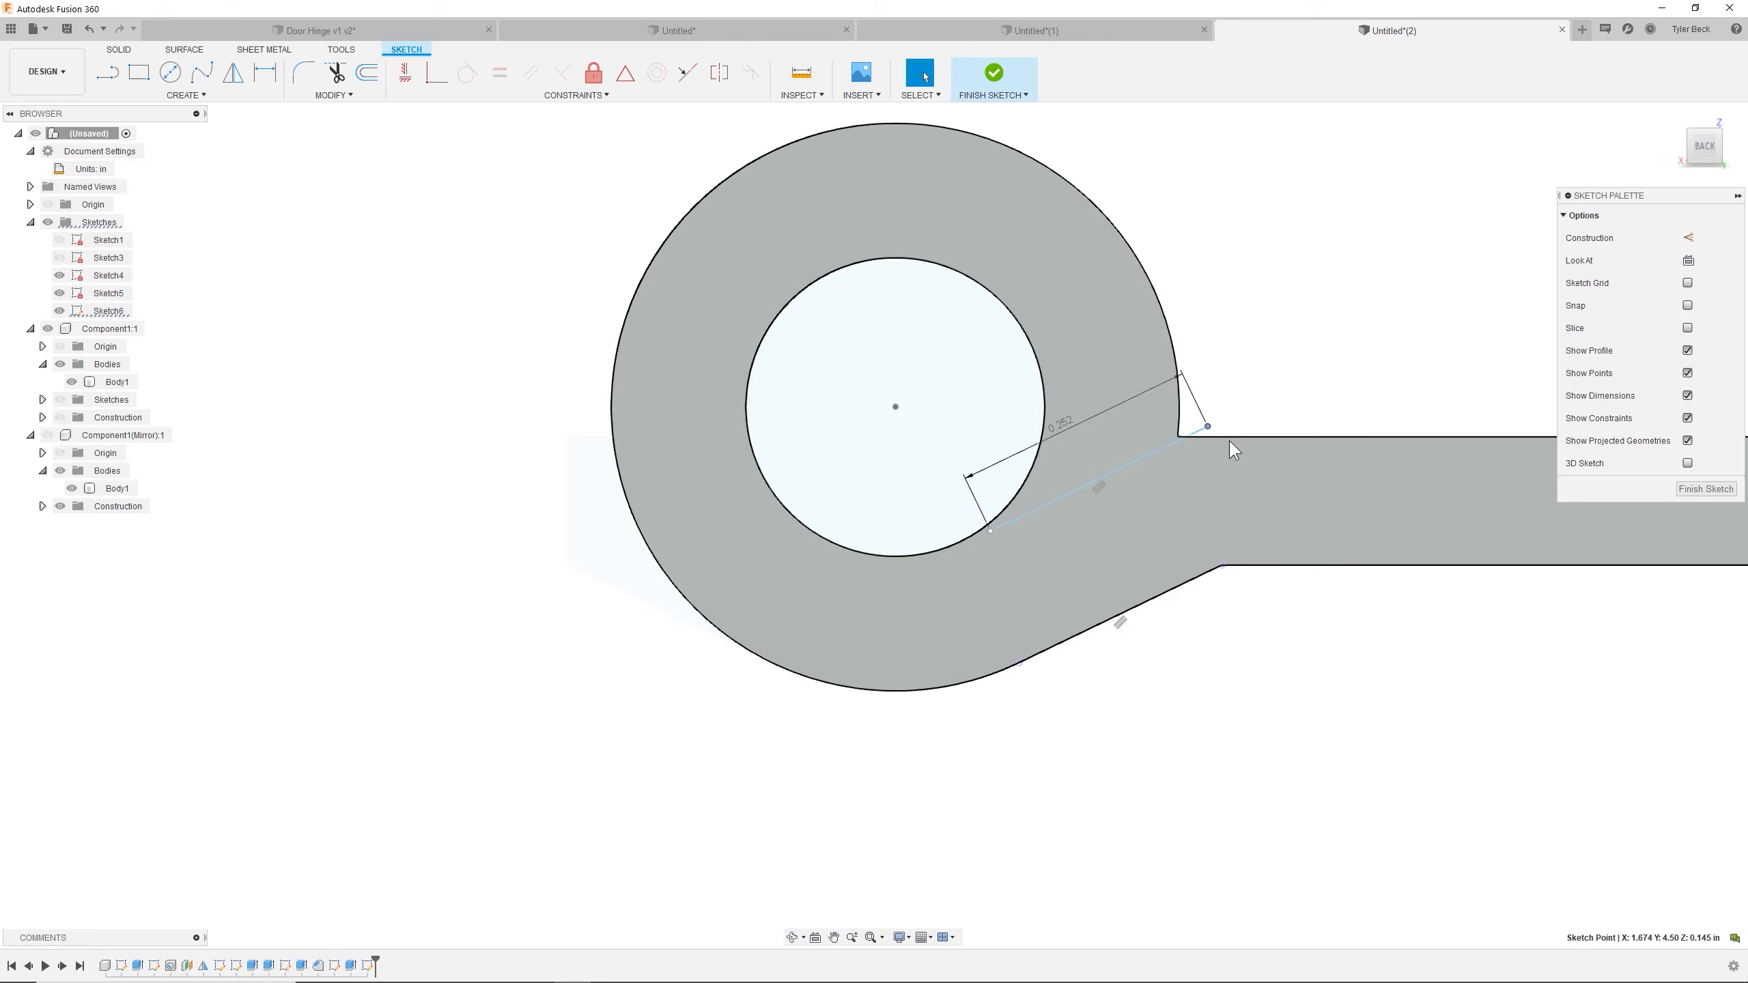
pyautogui.keyDown('shift'); pyautogui.click(1228, 437); pyautogui.keyUp('shift')
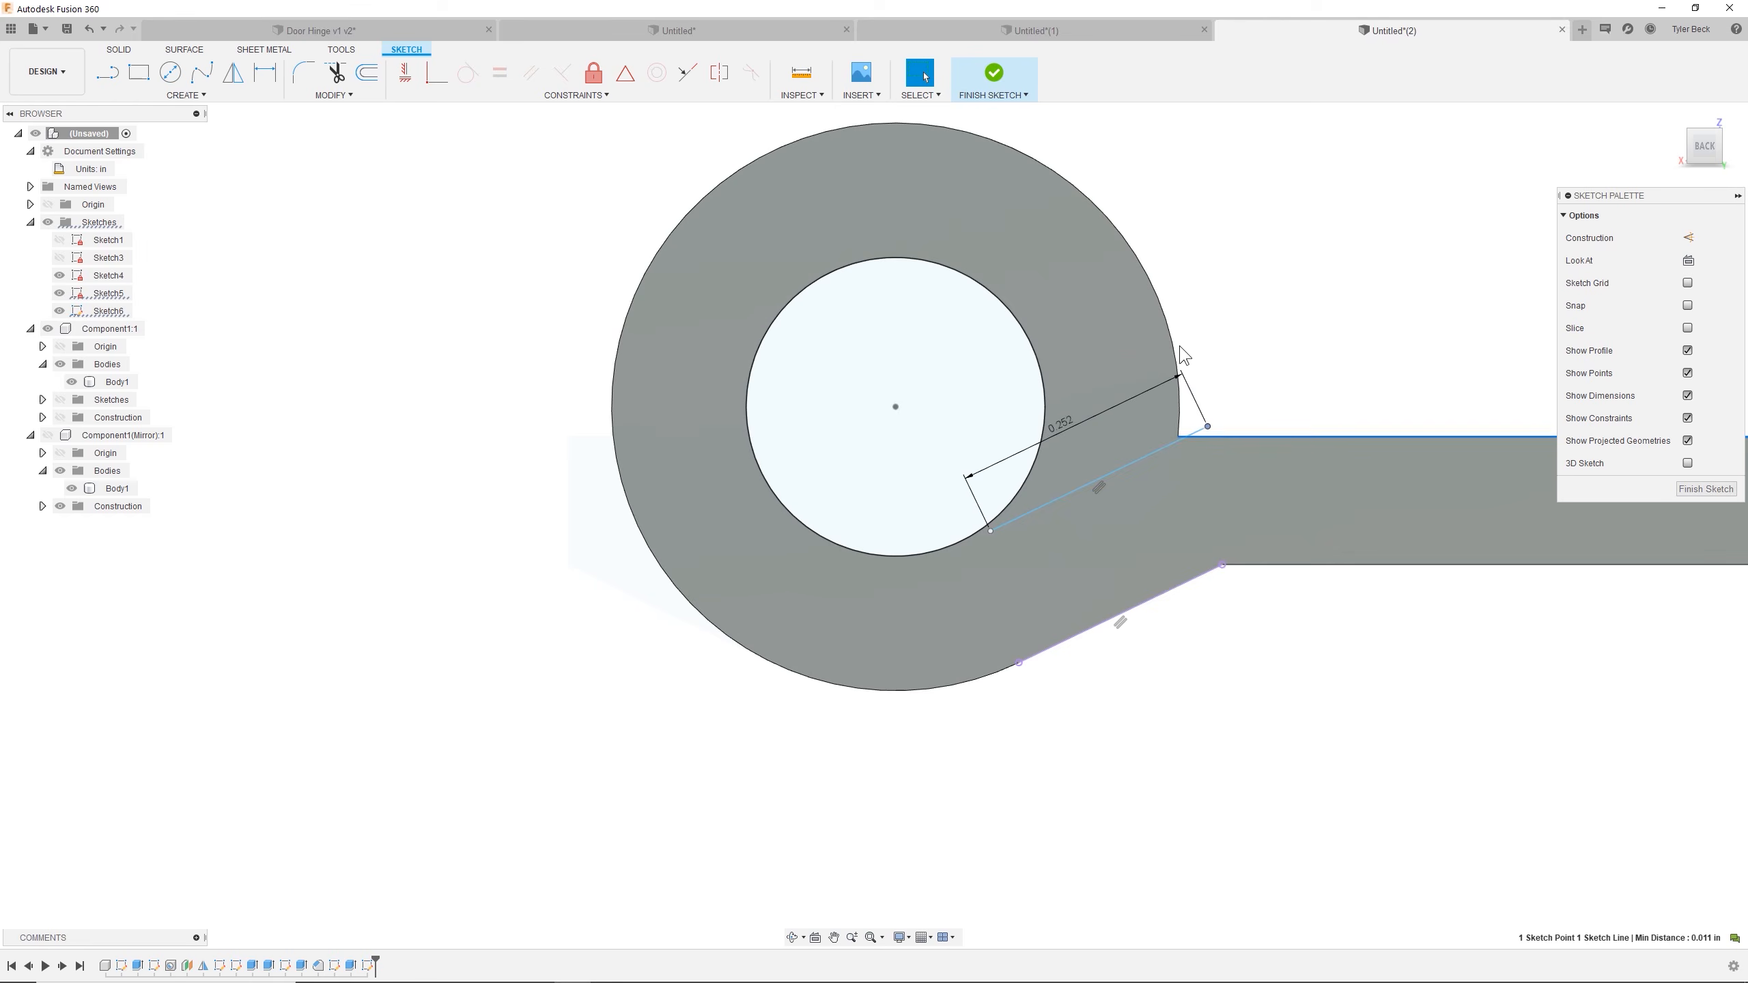
pyautogui.click(437, 84)
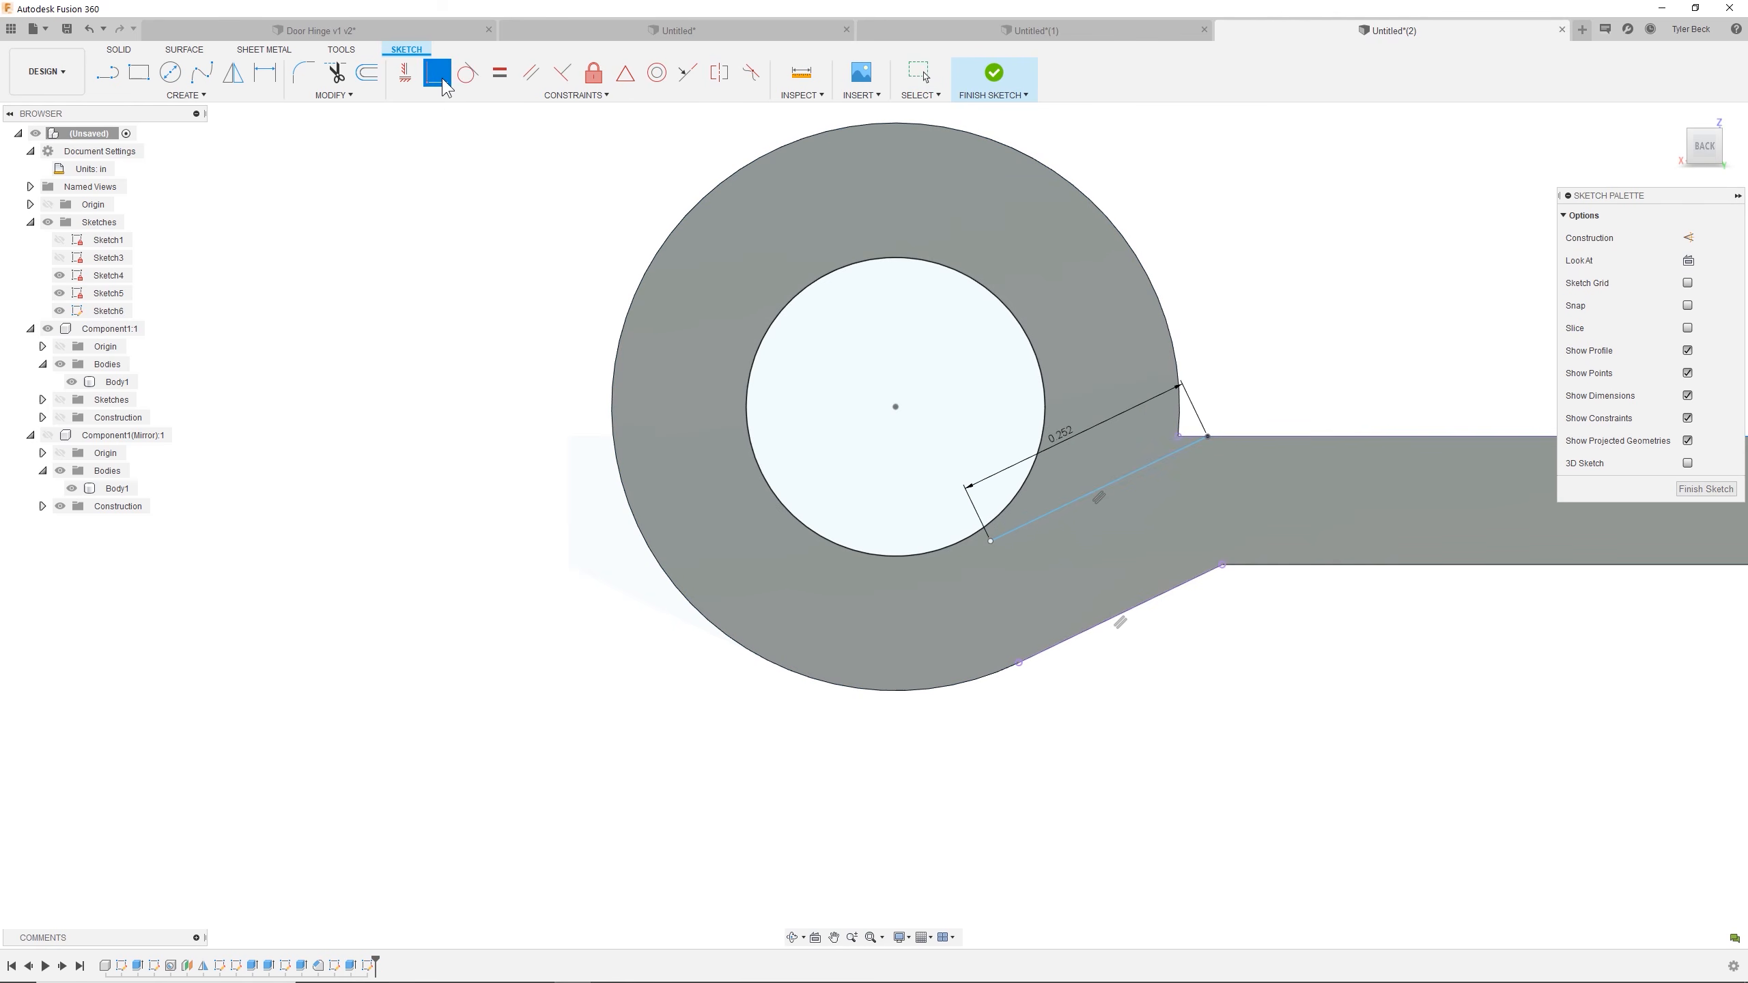
pyautogui.scroll(2, 963, 550)
pyautogui.click(966, 543)
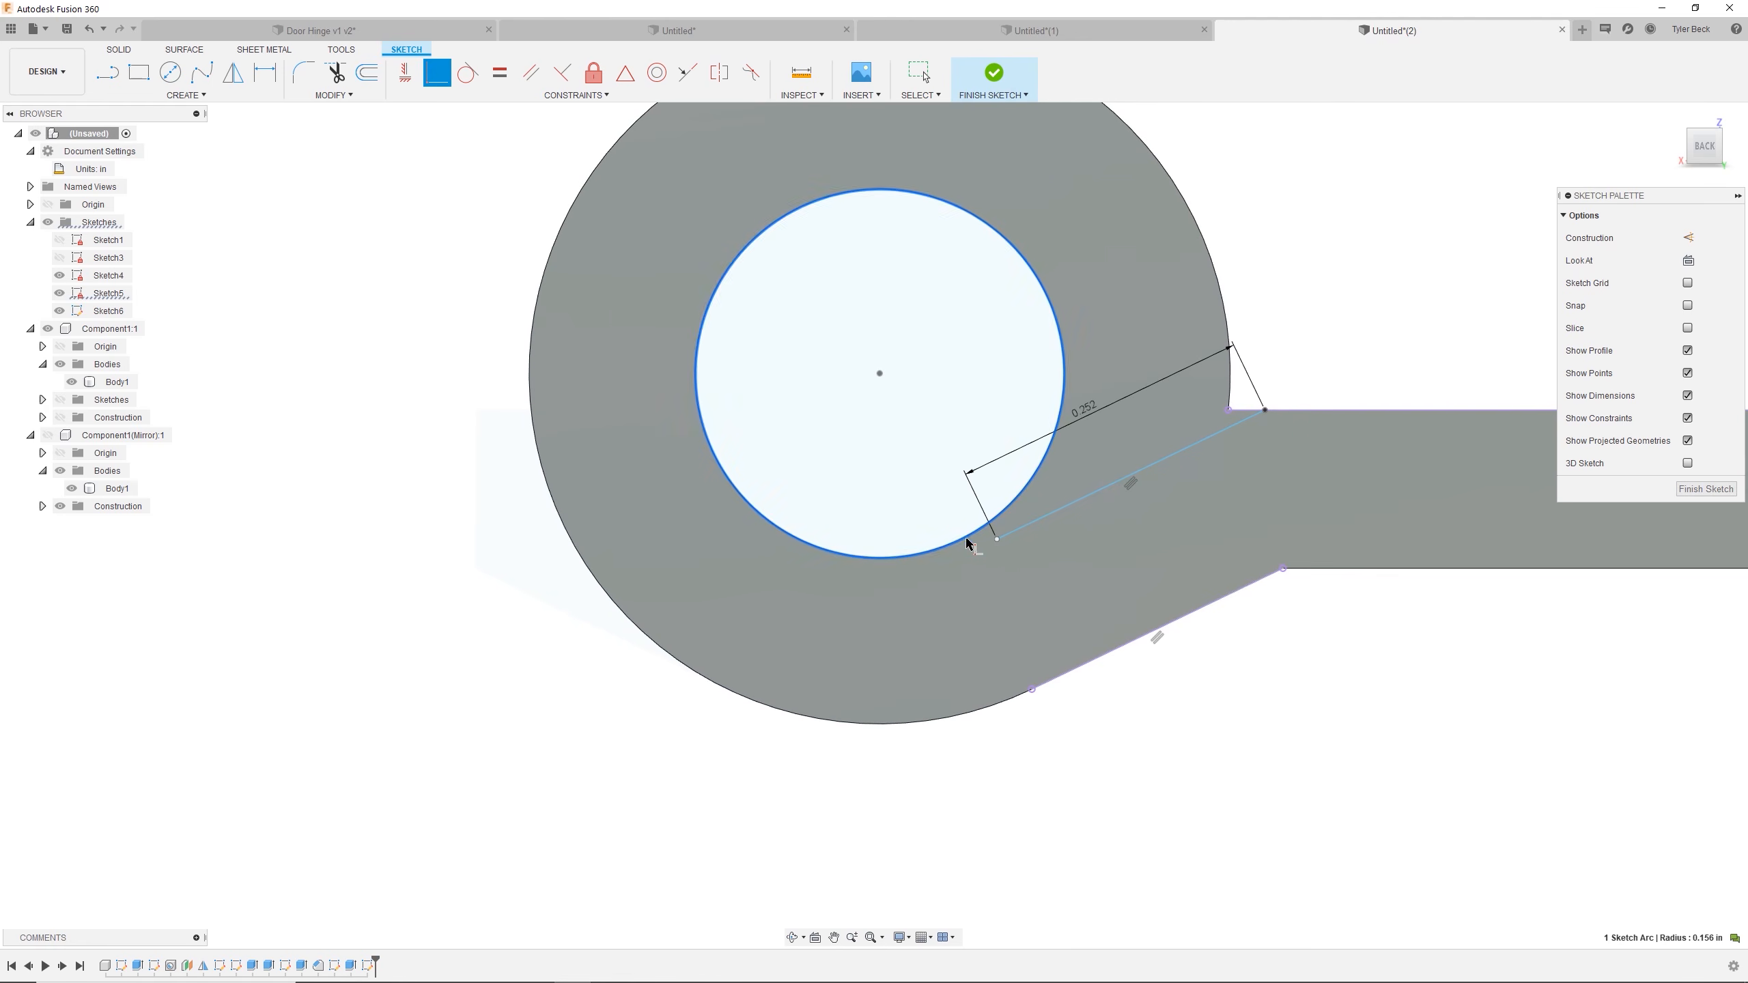
pyautogui.click(996, 543)
pyautogui.scroll(-2, 1232, 712)
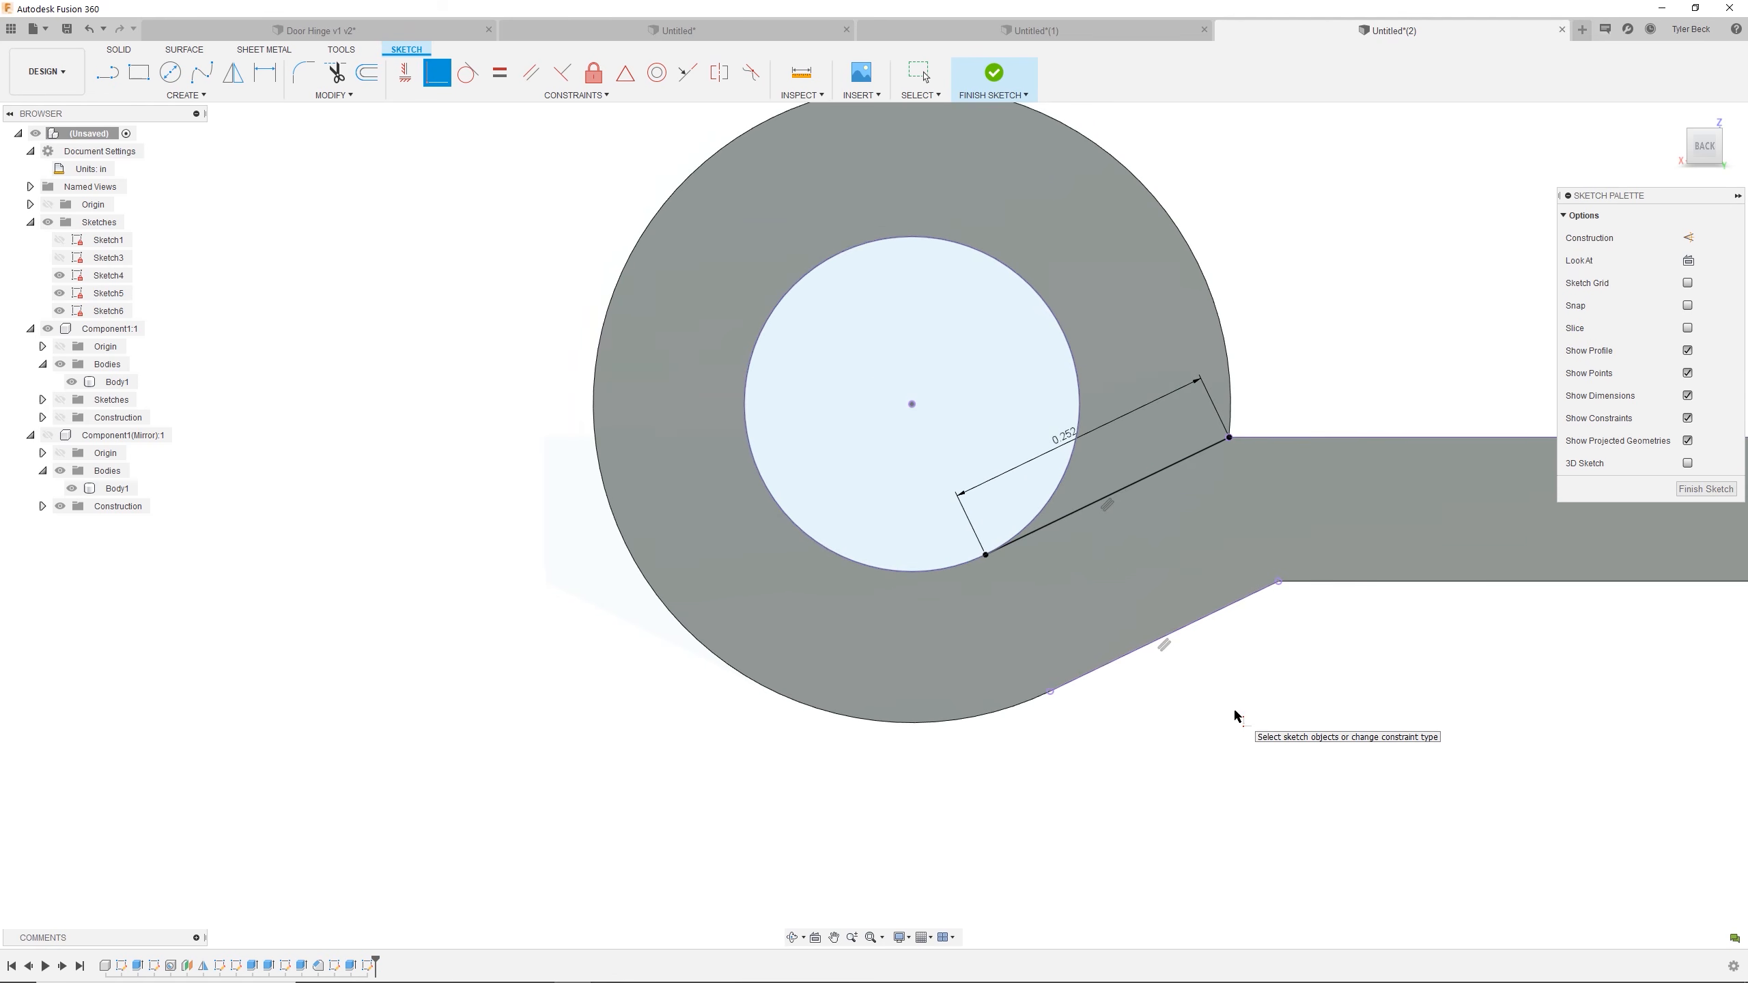
pyautogui.scroll(1, 1217, 663)
pyautogui.press('Escape')
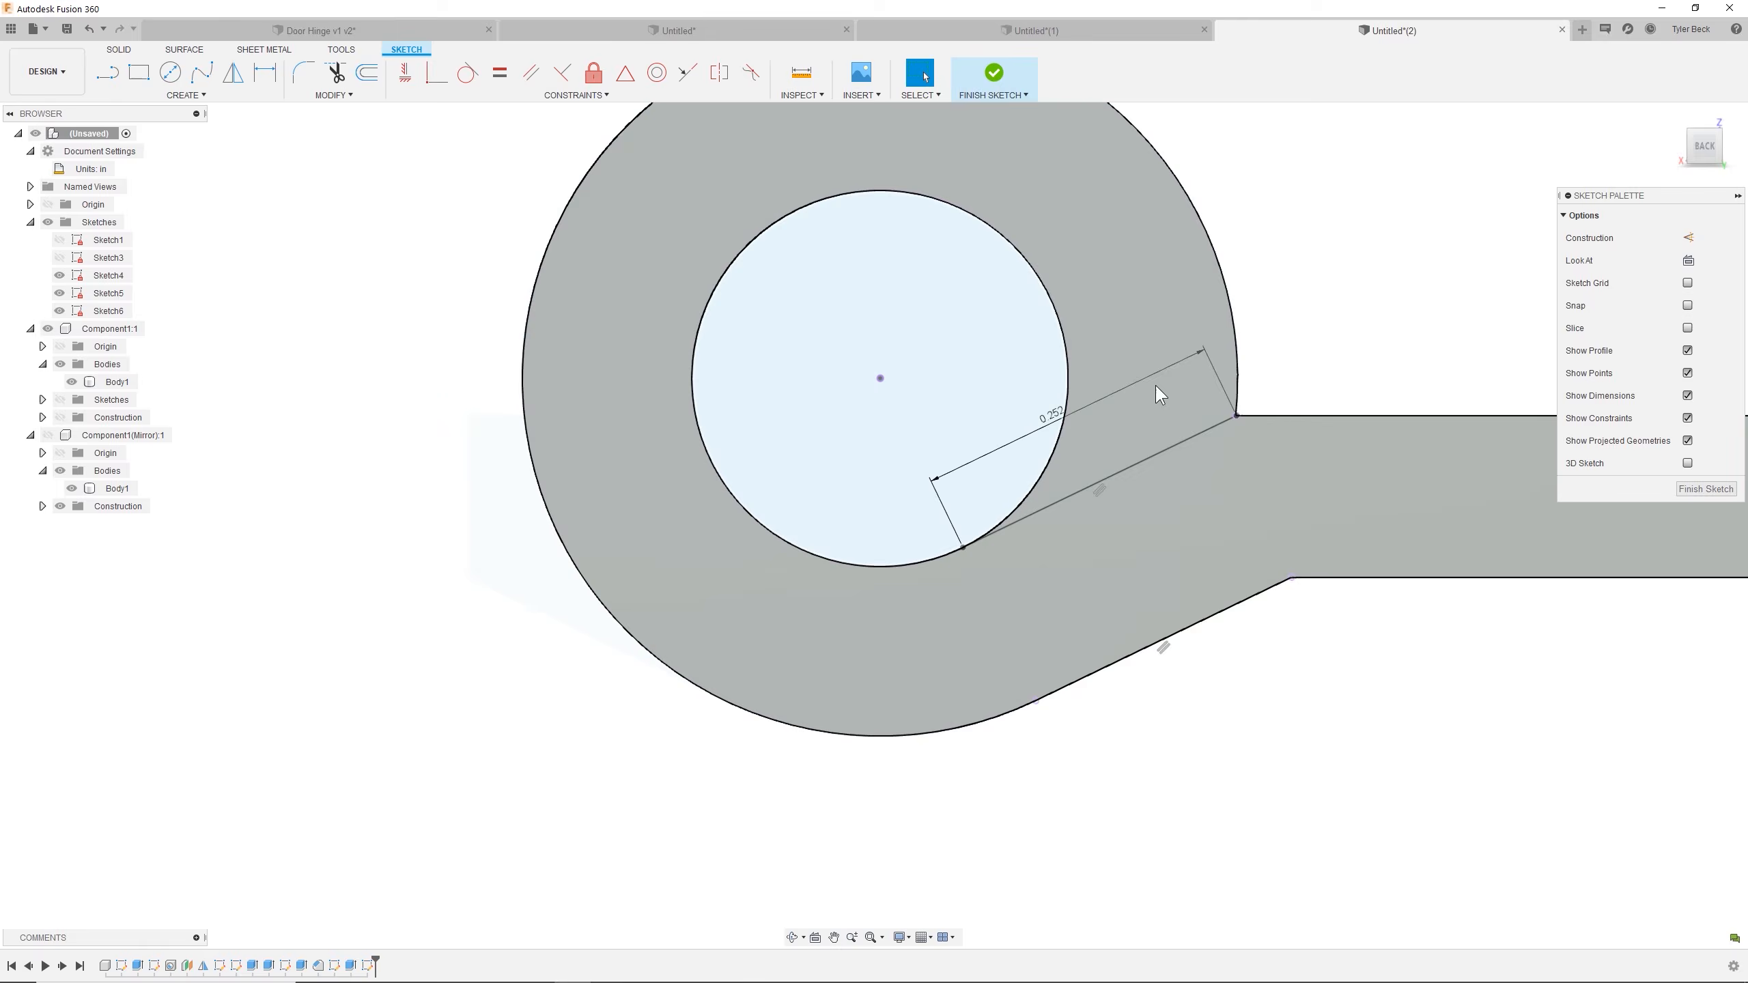
# Draw a vertical line up from the slanted line's lower endpoint, continue horizontally about 0.229 in, and close down to the knuckle-leaf corner.
pyautogui.click(107, 71)
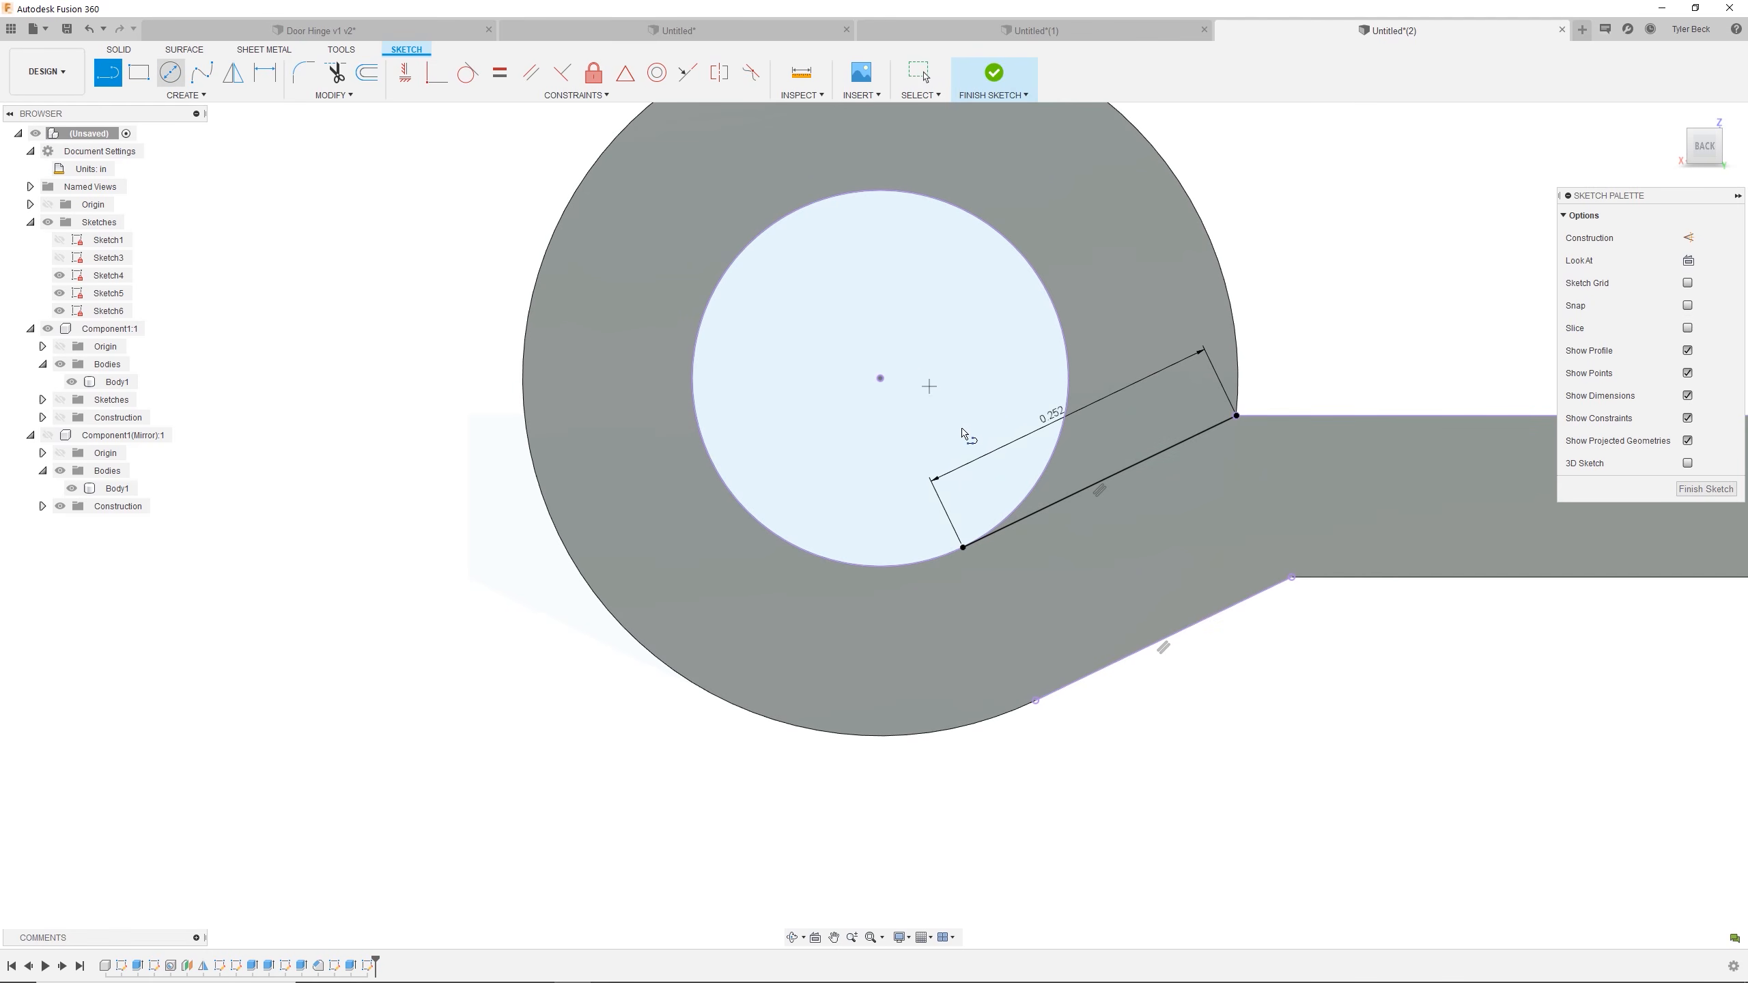
pyautogui.click(963, 547)
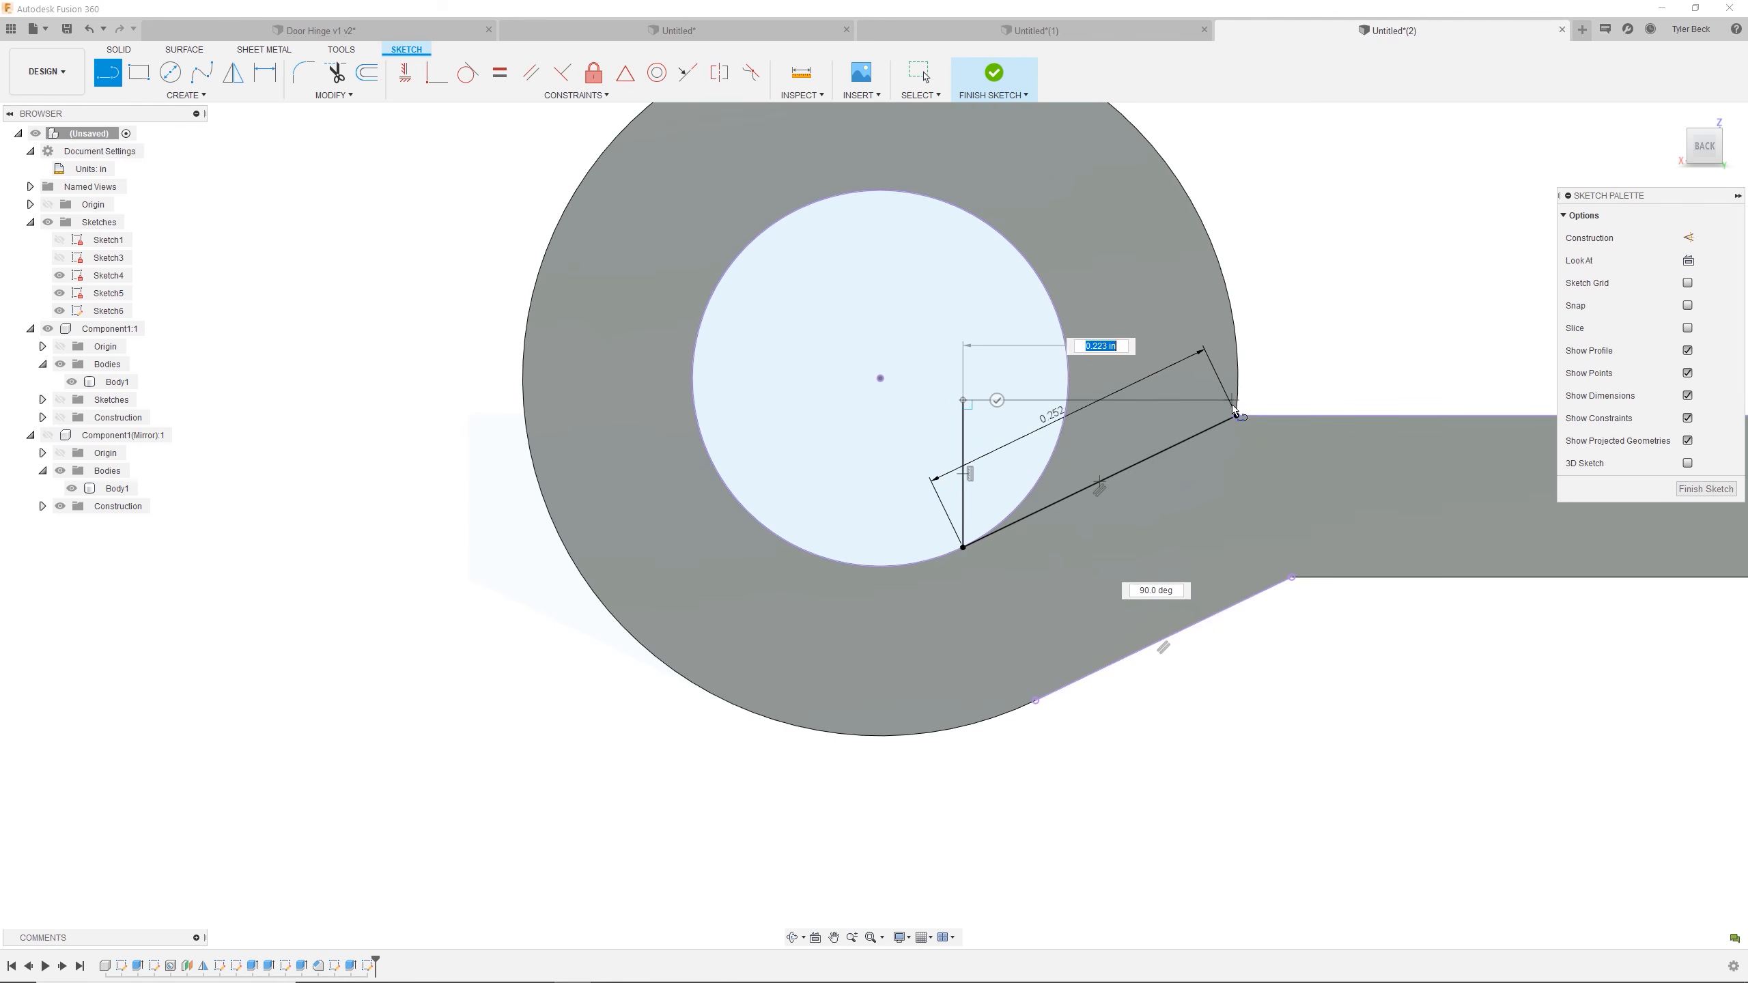
pyautogui.scroll(5, 1239, 406)
pyautogui.scroll(3, 1238, 406)
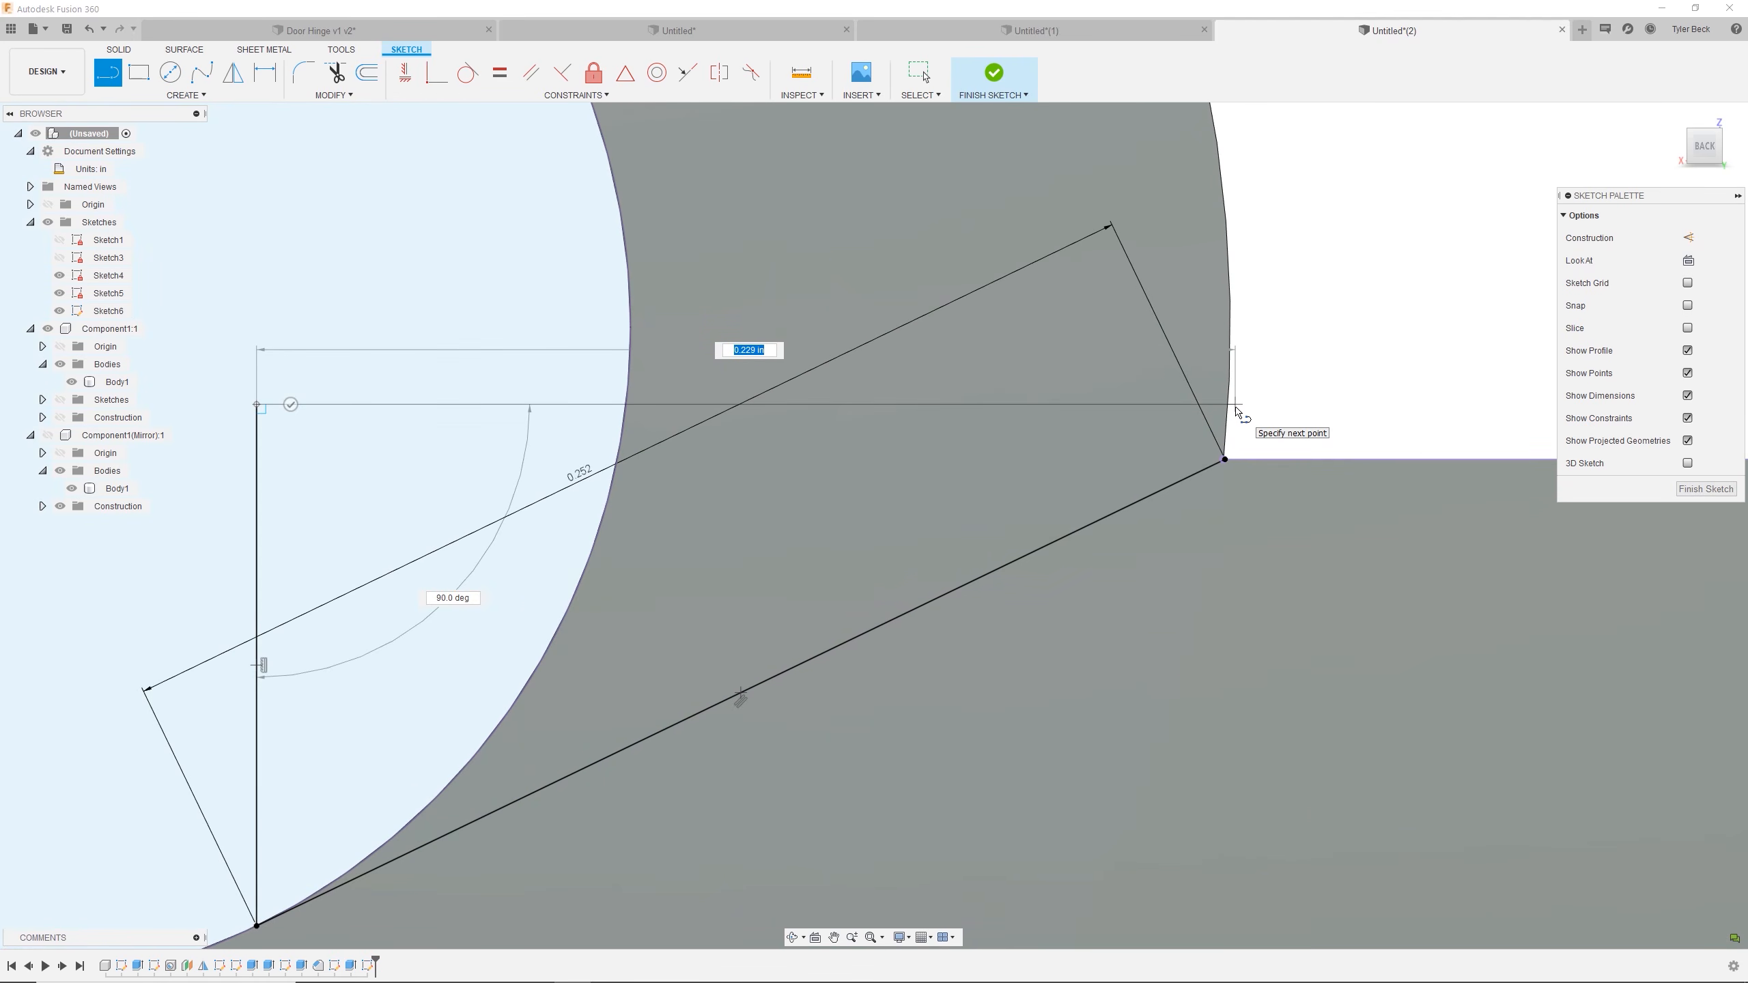
pyautogui.click(1235, 405)
pyautogui.click(1230, 462)
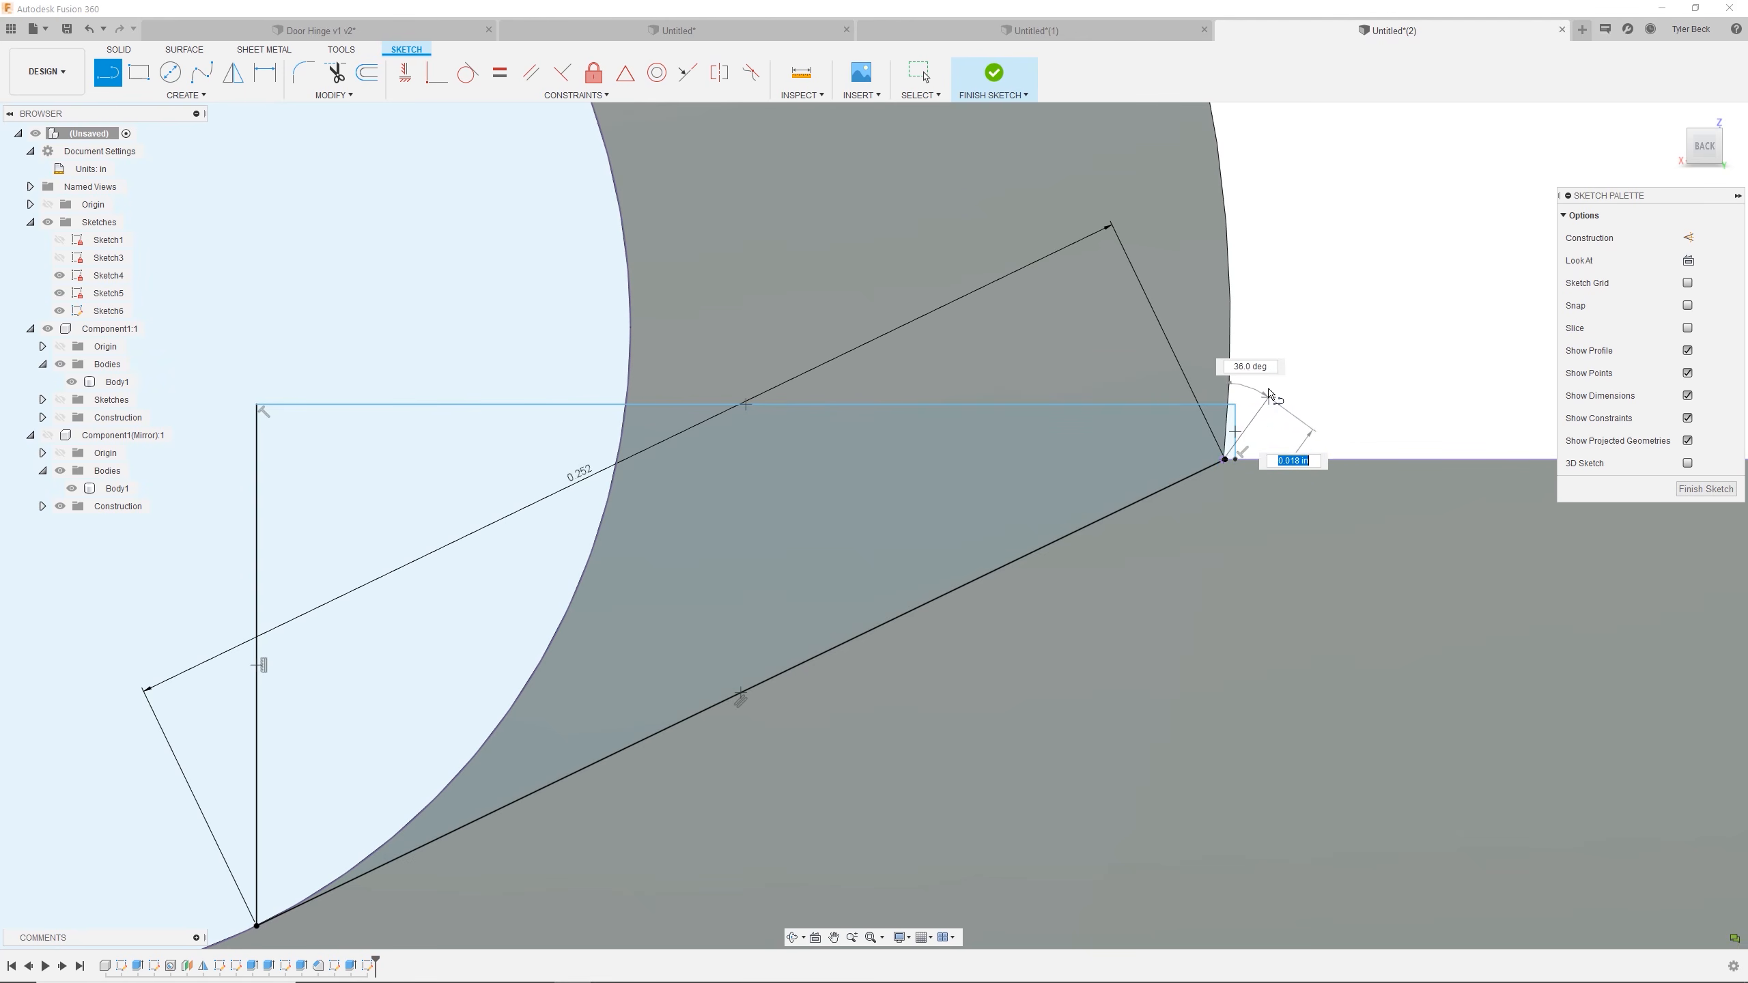
# Dimension the short vertical line at the knuckle-leaf corner as 0.031 in.
pyautogui.press('Escape')
pyautogui.scroll(5, 1226, 458)
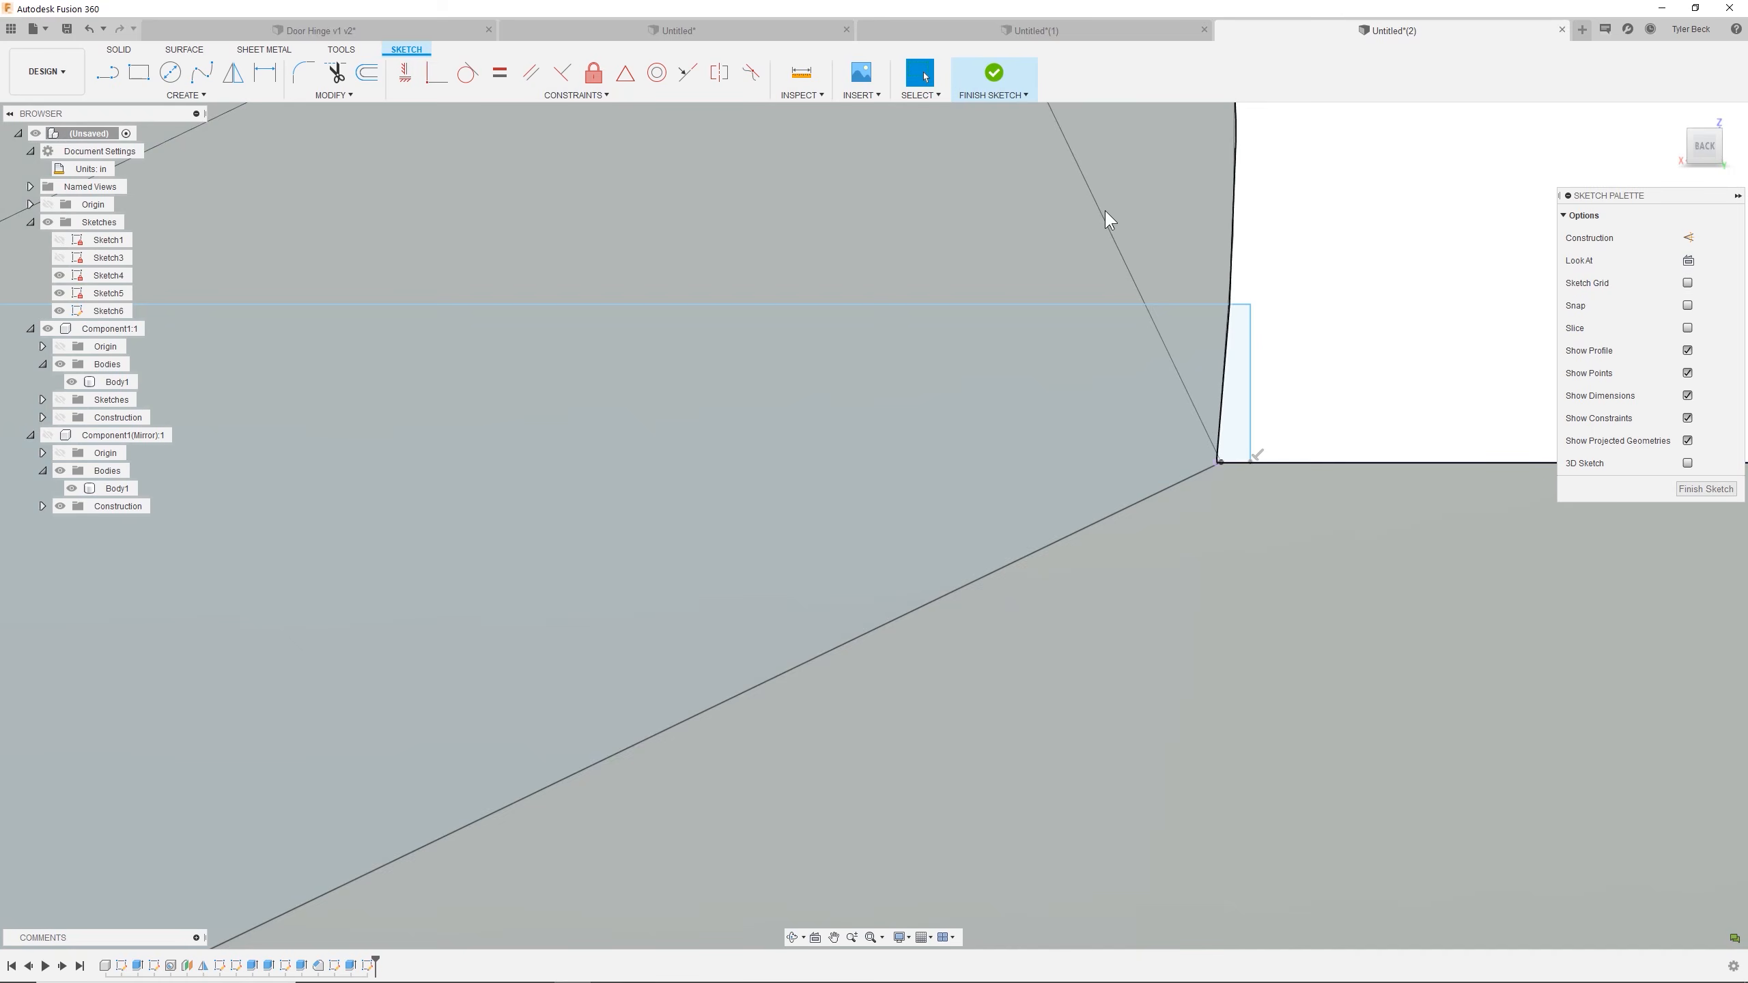
pyautogui.press('d')
pyautogui.click(1251, 362)
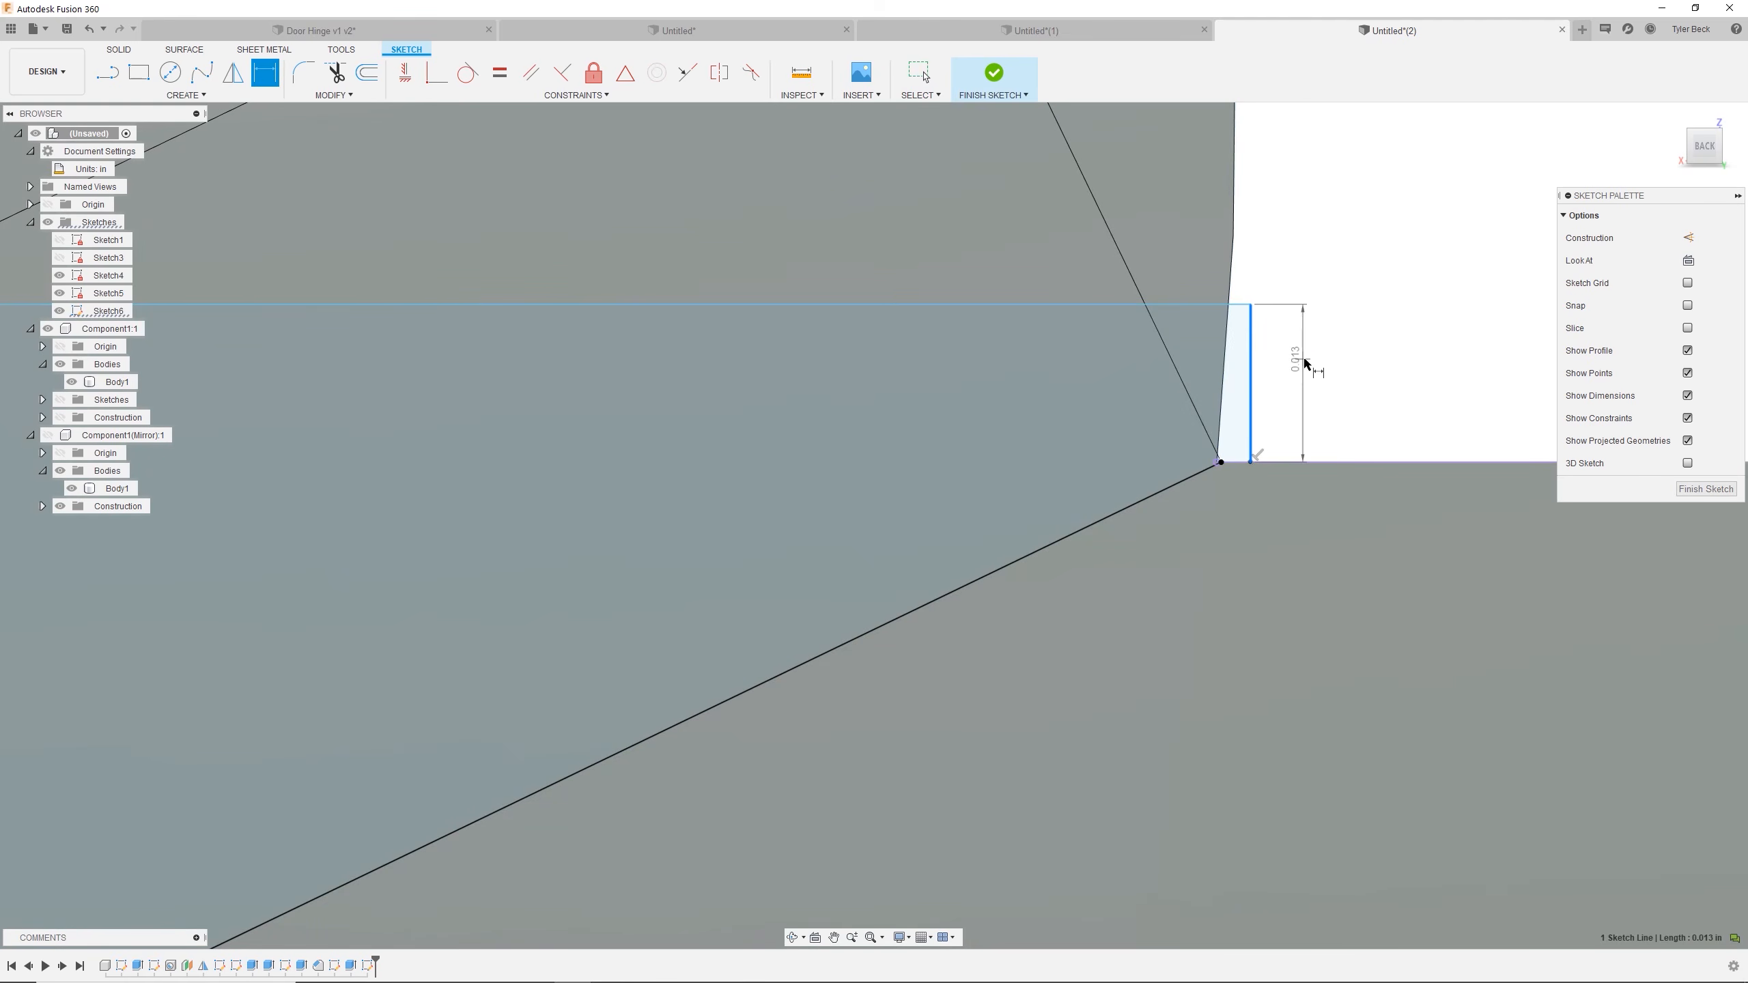
pyautogui.scroll(-2, 1304, 365)
pyautogui.scroll(-3, 1306, 367)
pyautogui.click(1311, 372)
pyautogui.write('.0')
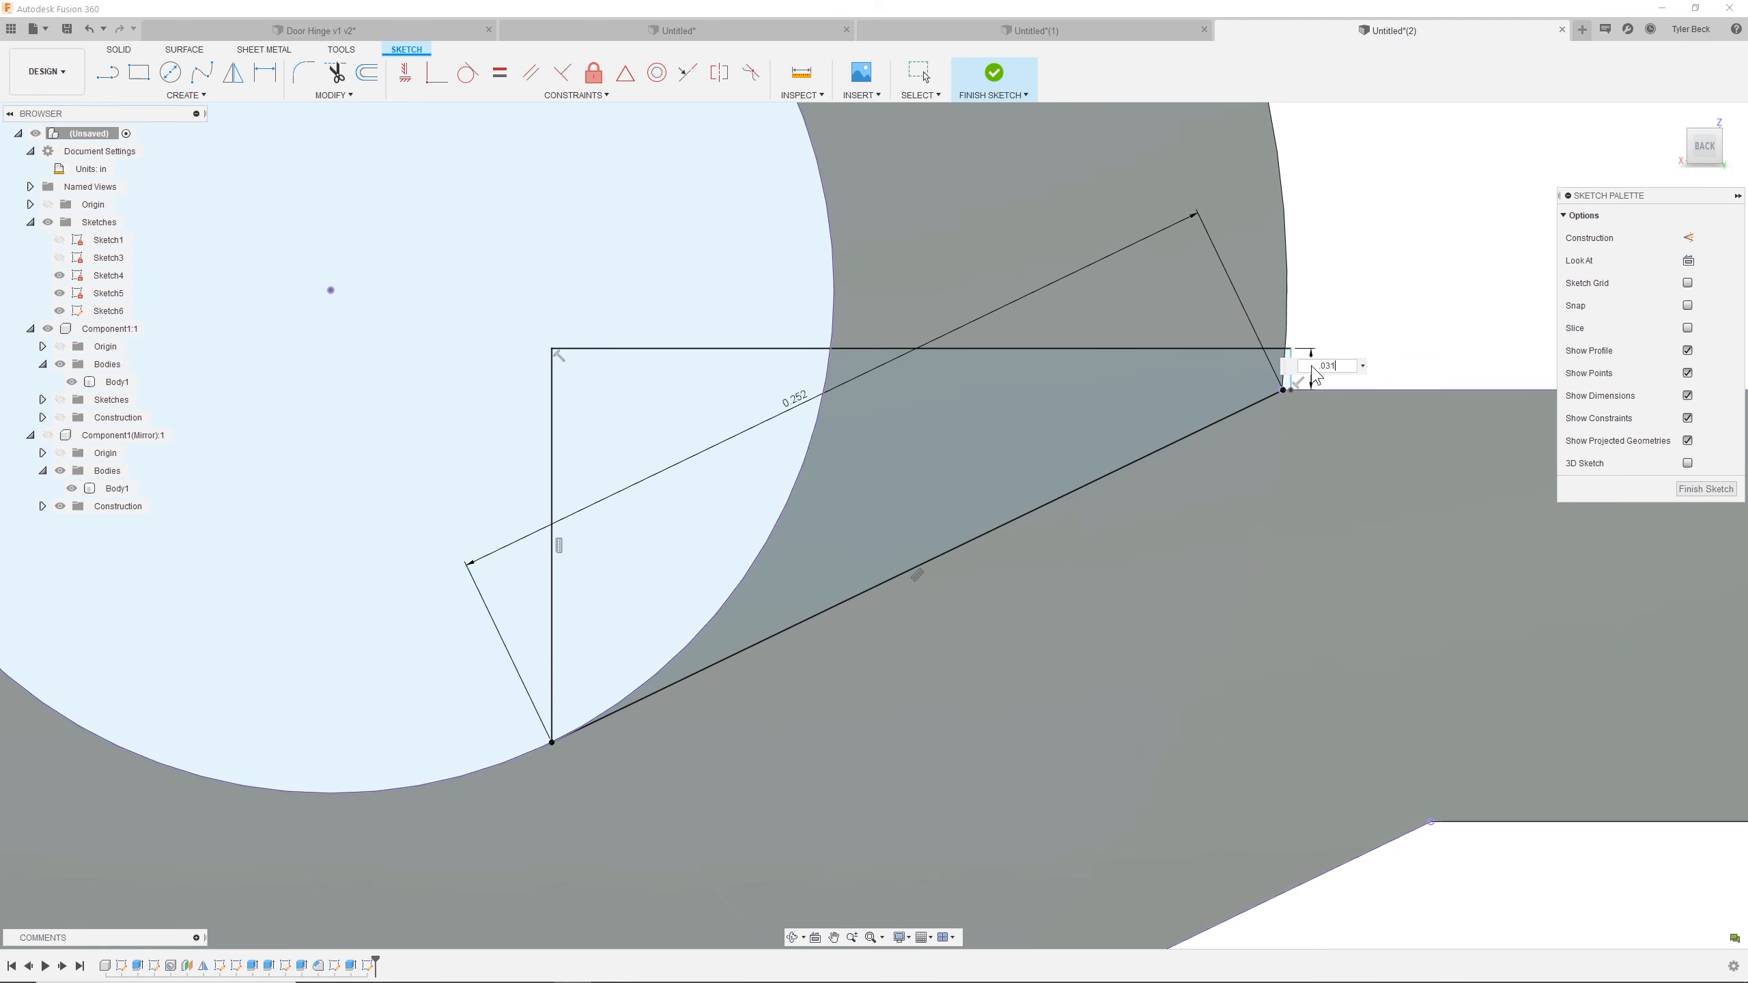
pyautogui.write('31')
pyautogui.press('Return')
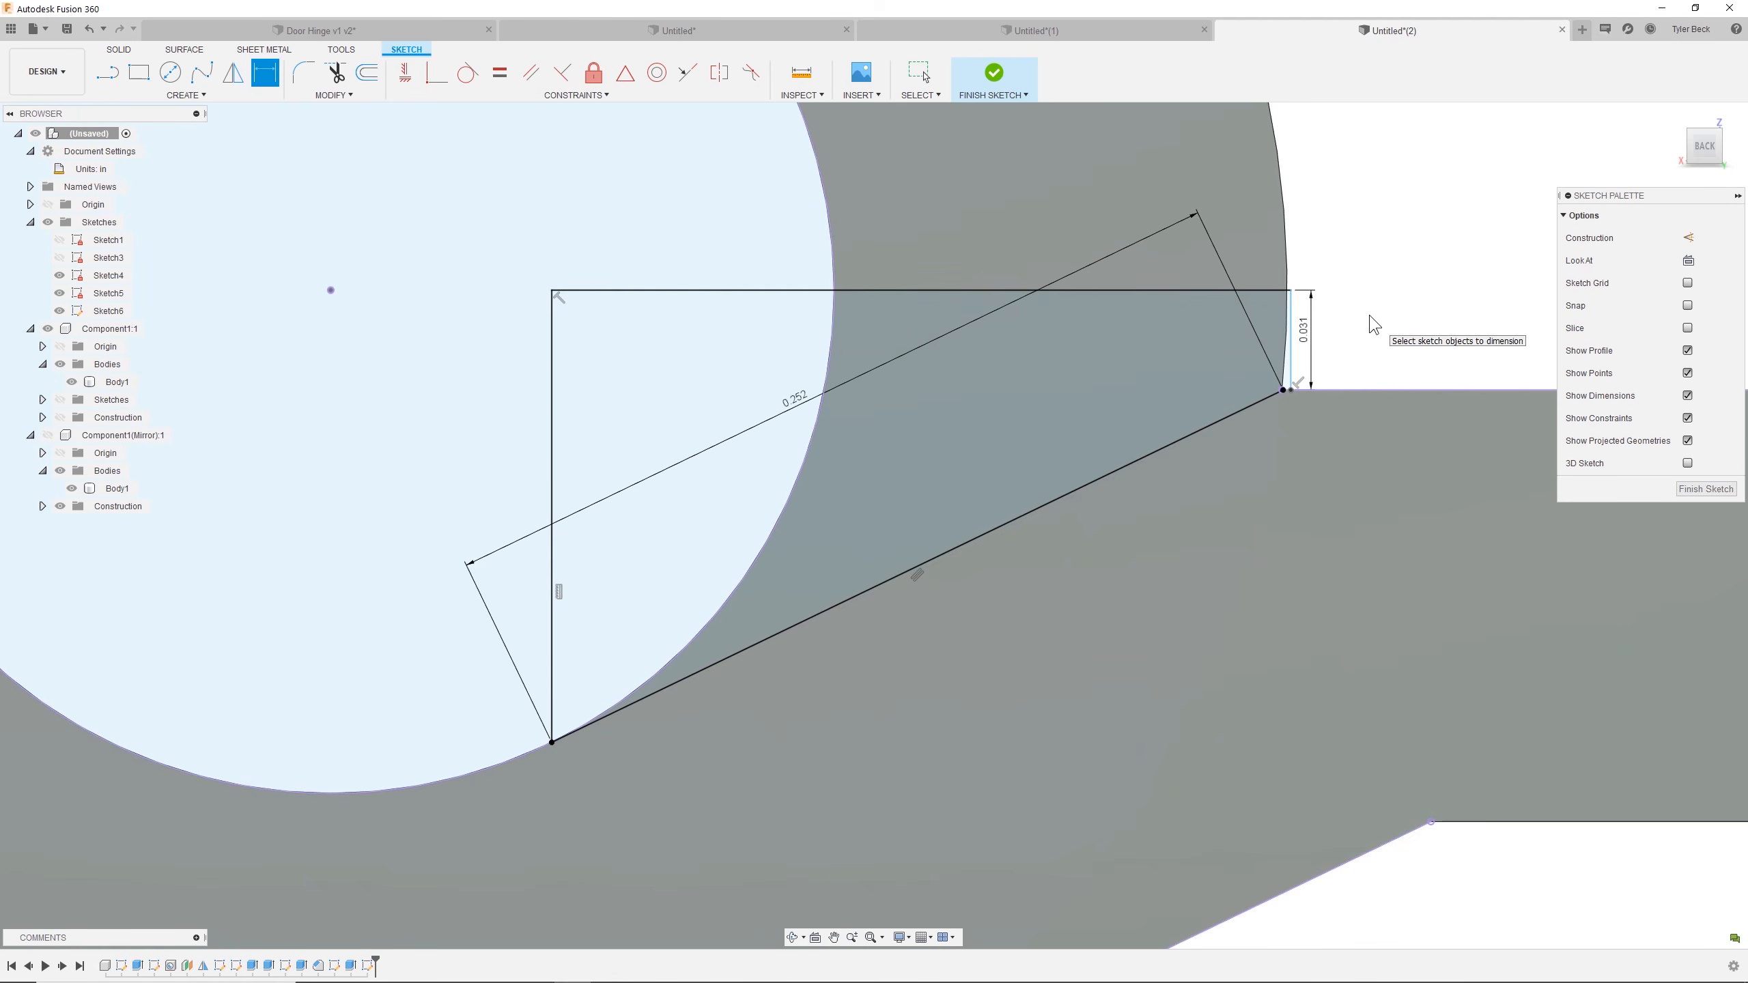
# Extrude the seam profile as a one-sided cut through the knuckle with the extent set to All.
pyautogui.press('e')
pyautogui.scroll(-3, 958, 383)
pyautogui.click(1321, 519)
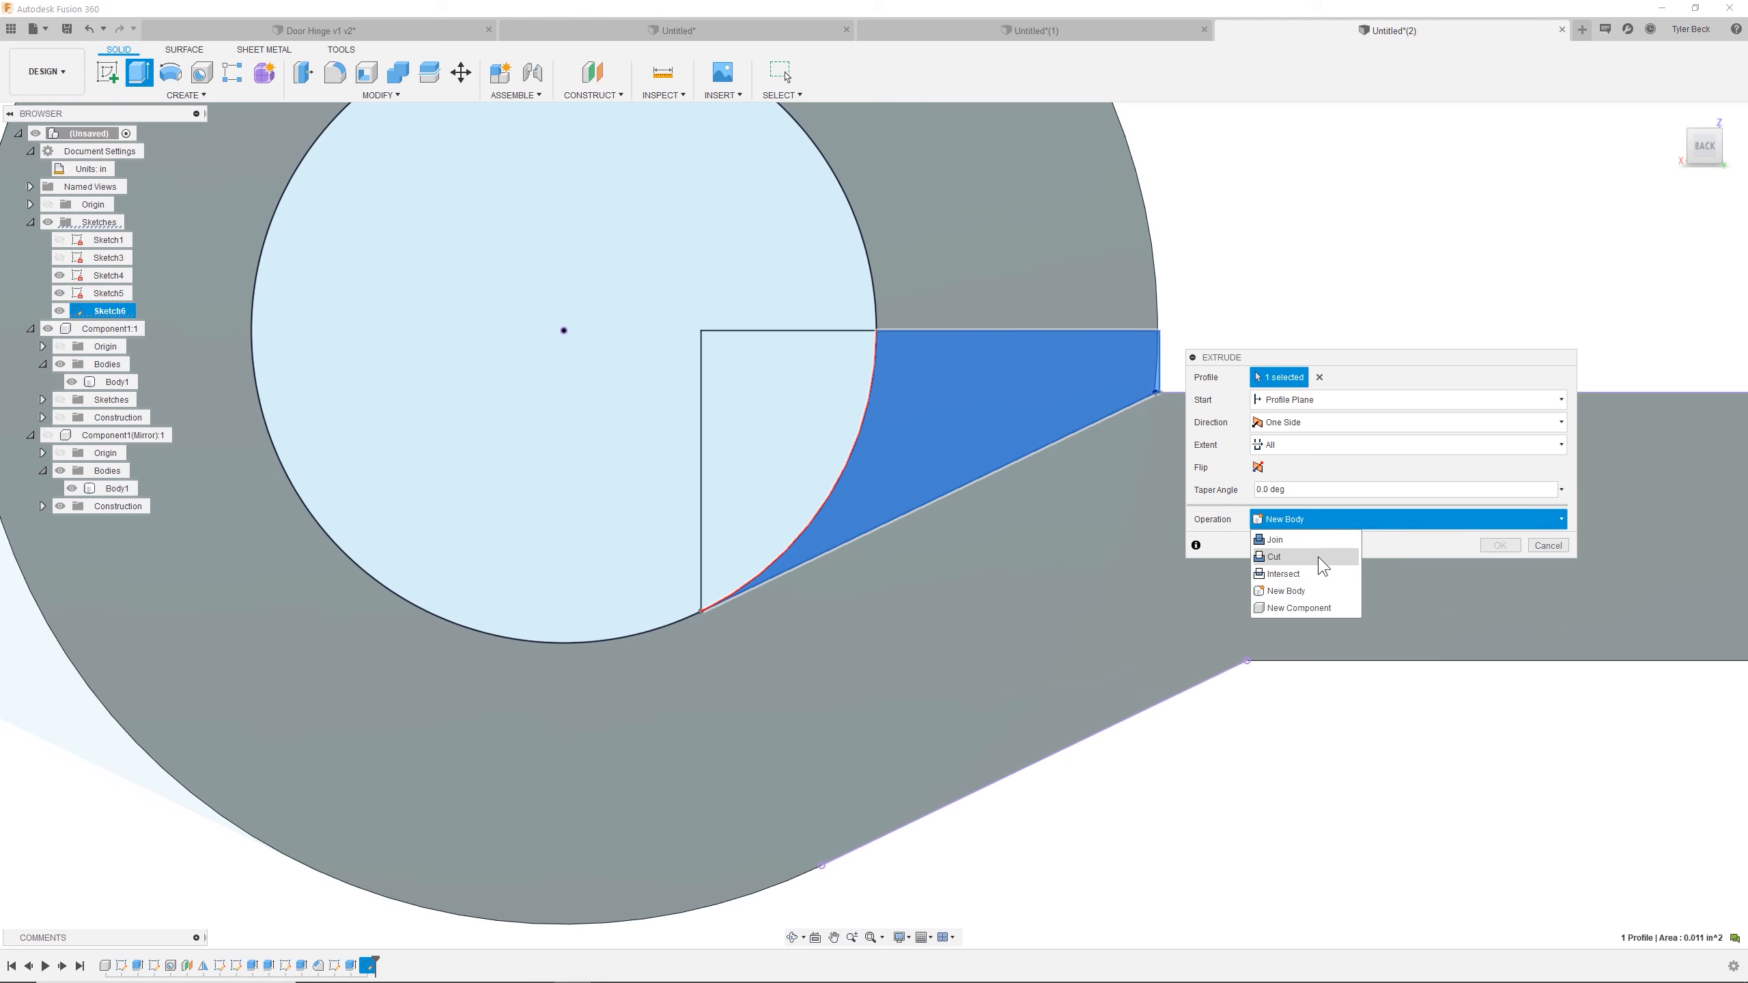
pyautogui.click(1318, 559)
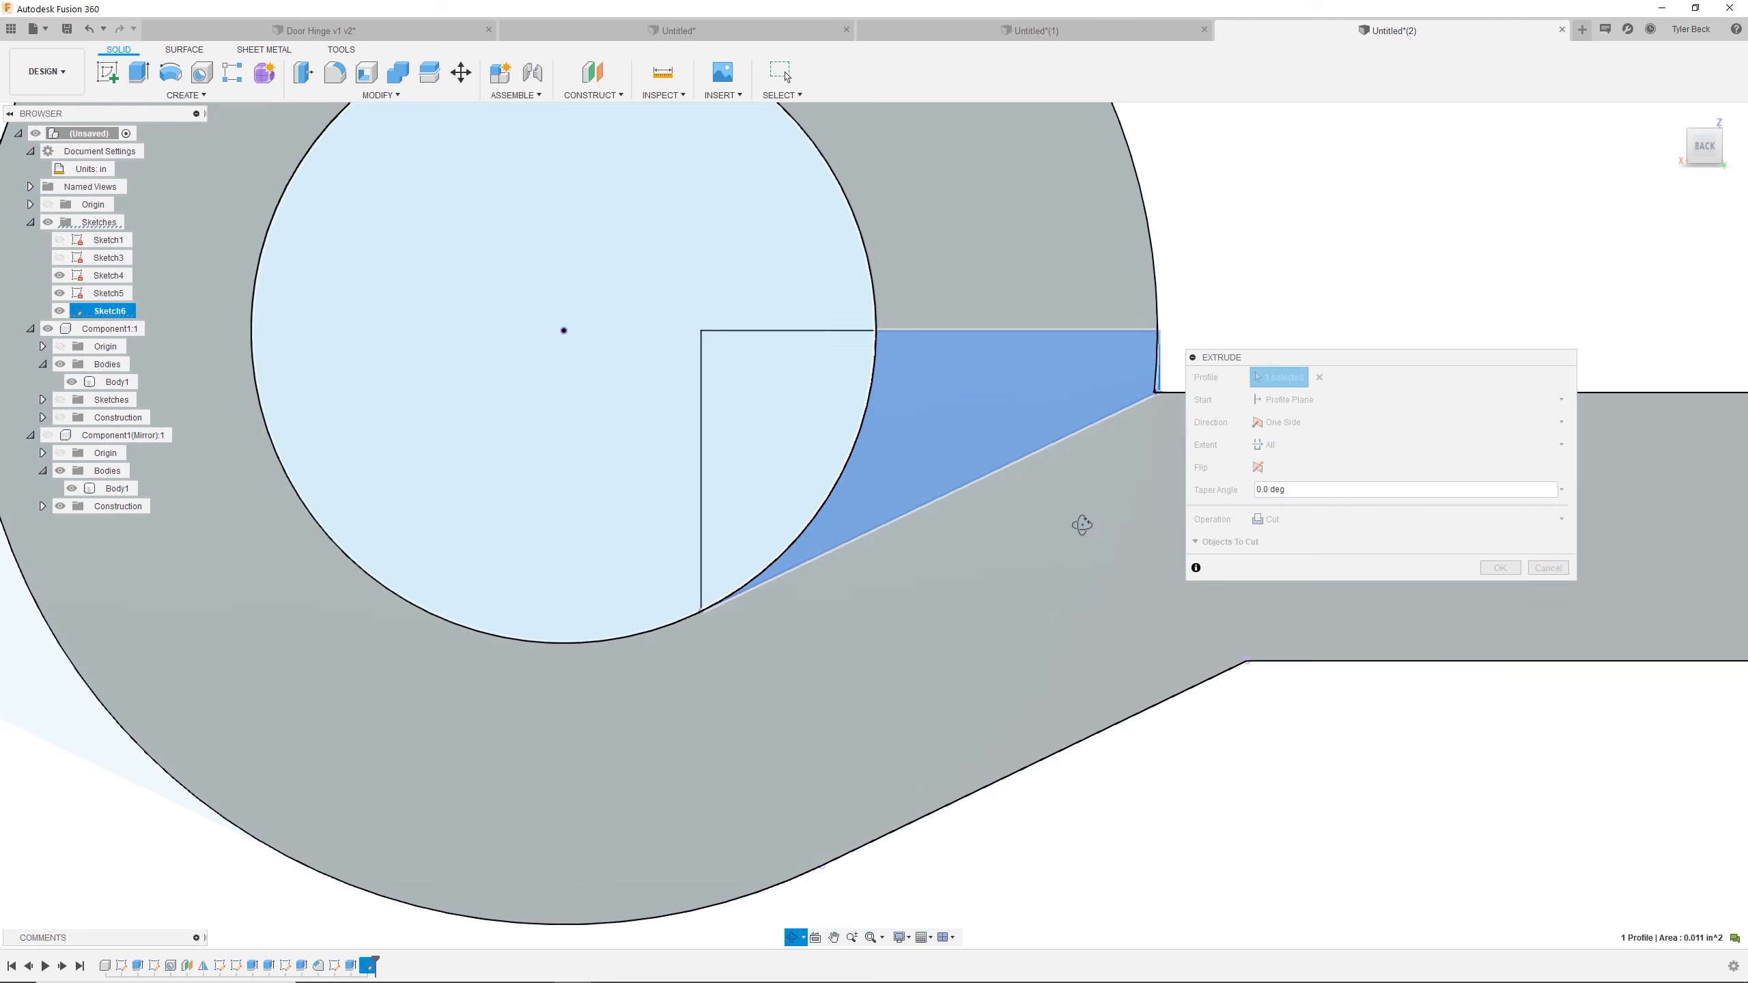
pyautogui.keyDown('shift'); pyautogui.moveTo(1084, 519); pyautogui.dragTo(961, 451, button='middle'); pyautogui.keyUp('shift')
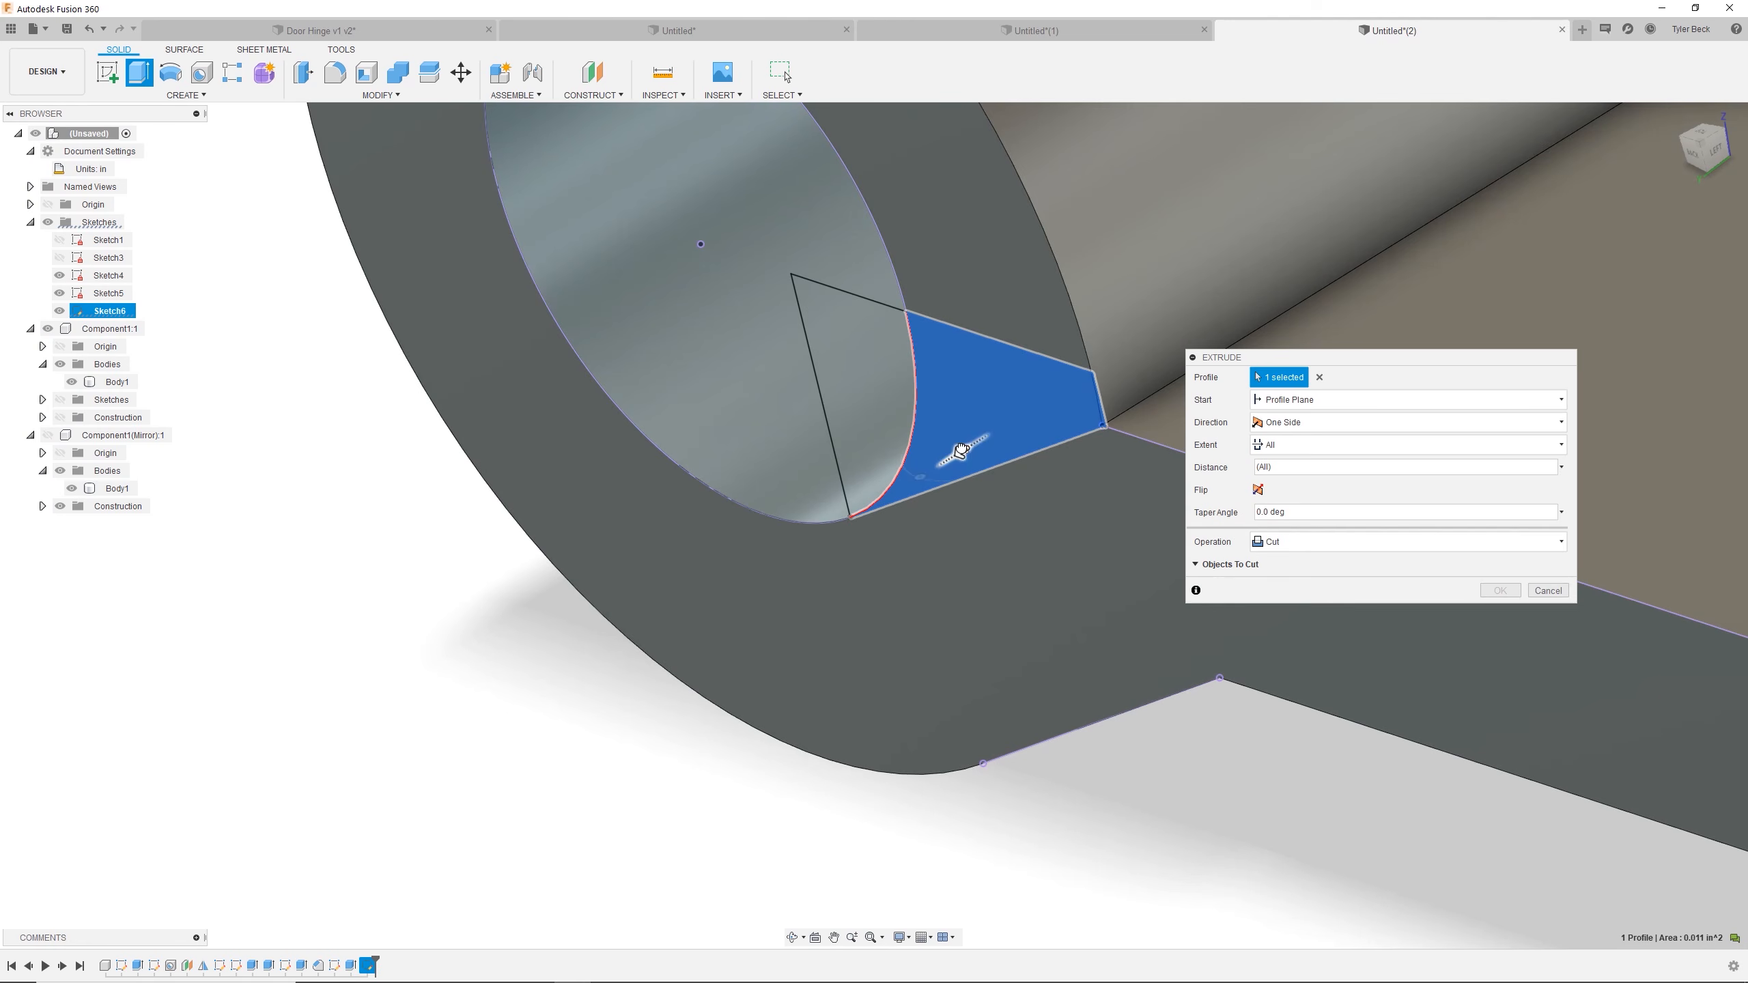
pyautogui.click(1306, 422)
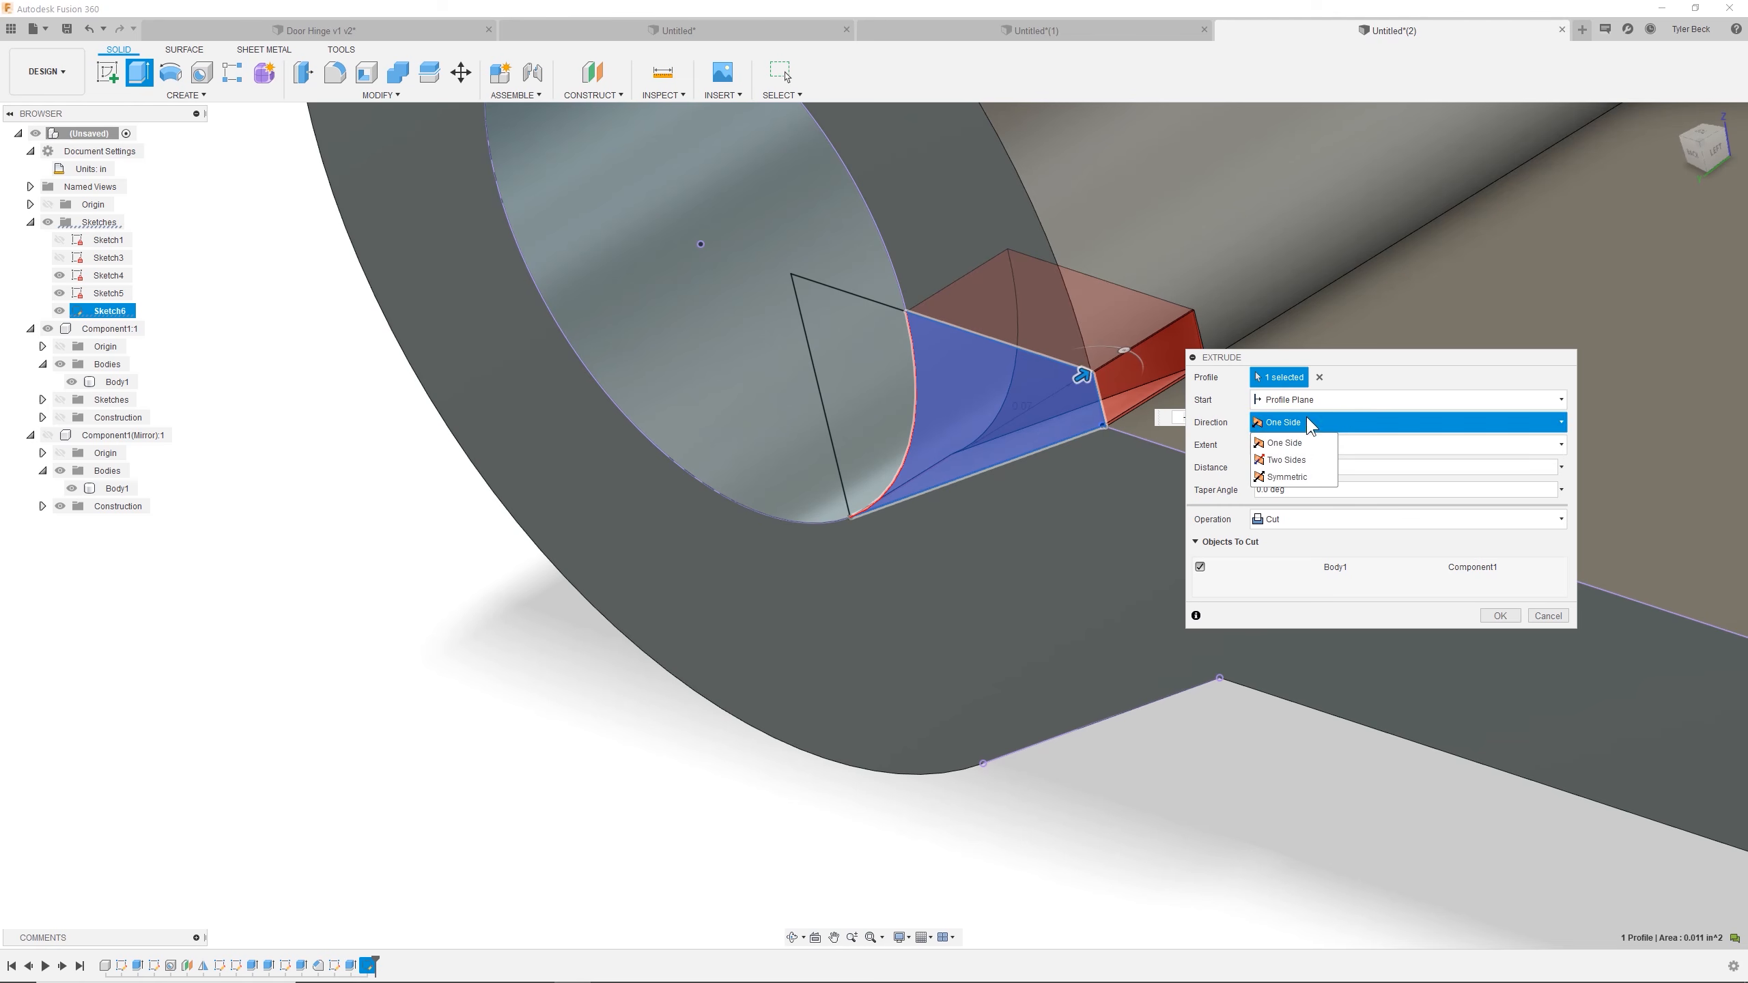
pyautogui.click(1309, 441)
pyautogui.click(1309, 445)
pyautogui.click(1292, 499)
pyautogui.click(1496, 615)
# Hide the remaining displayed sketches, Sketch4, Sketch5 and Sketch6, and inspect the knuckle seam.
pyautogui.keyDown('shift'); pyautogui.moveTo(1307, 637); pyautogui.dragTo(1207, 656, button='middle'); pyautogui.keyUp('shift')
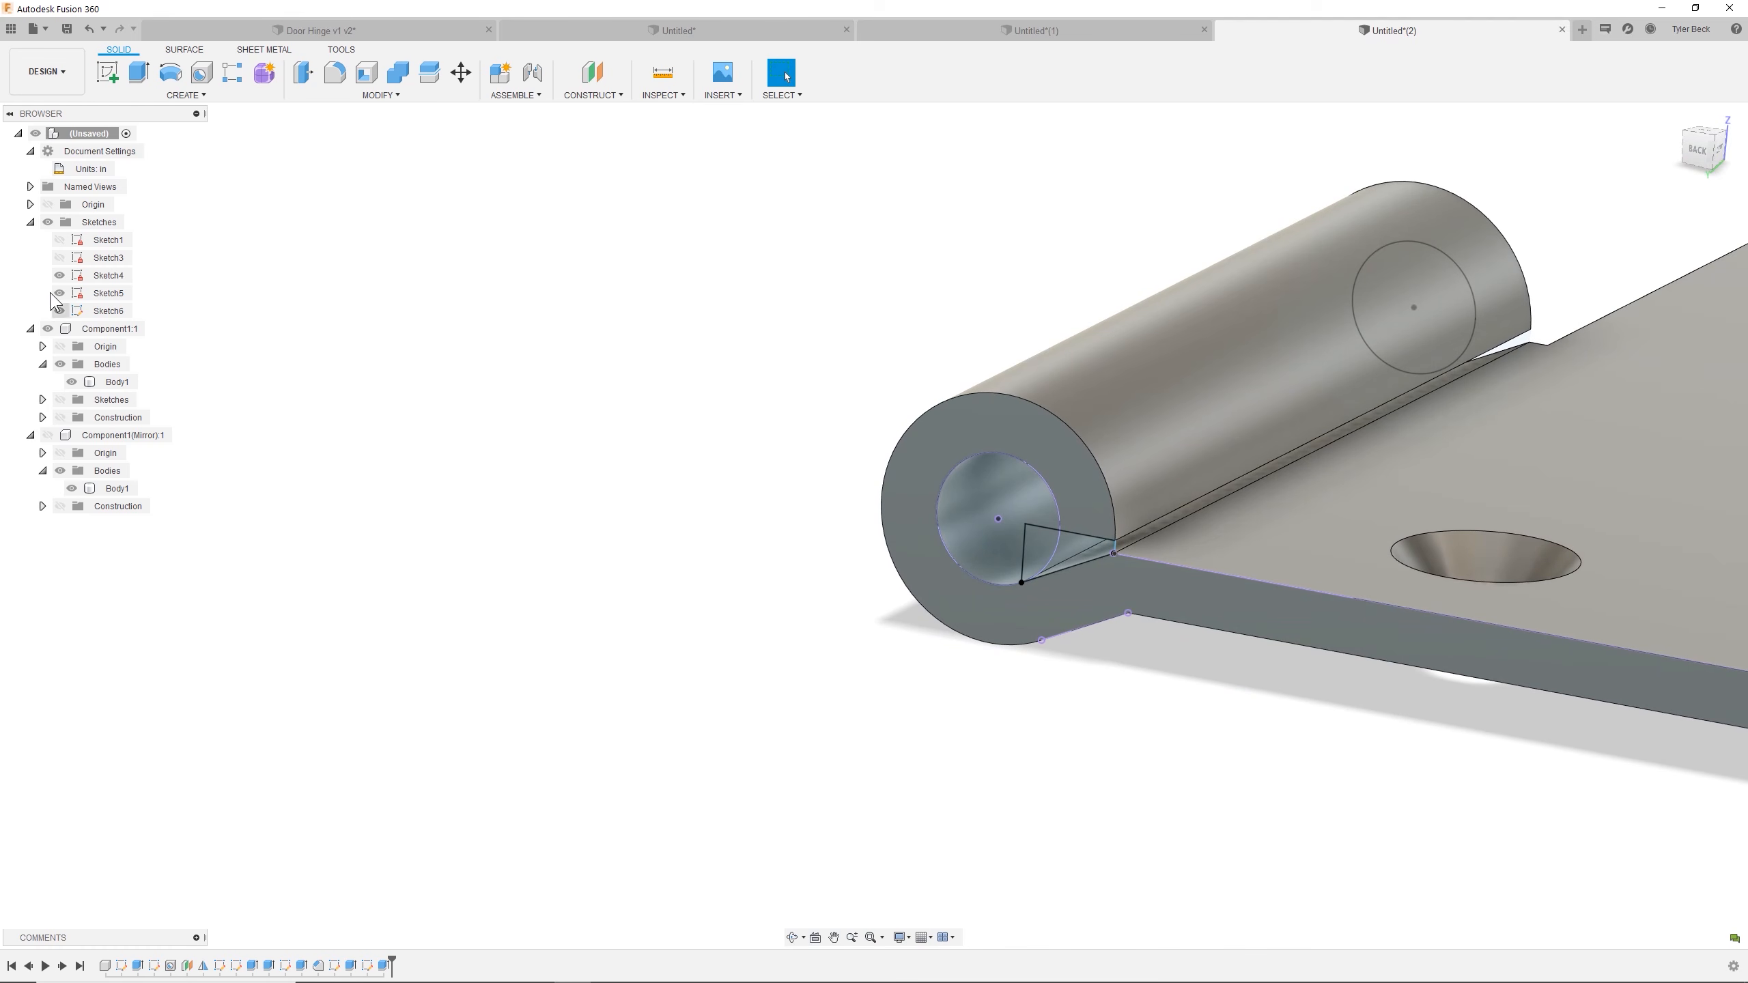
pyautogui.click(59, 275)
pyautogui.click(60, 294)
pyautogui.click(977, 551)
pyautogui.keyDown('shift'); pyautogui.moveTo(977, 549); pyautogui.dragTo(1007, 576, button='middle'); pyautogui.keyUp('shift')
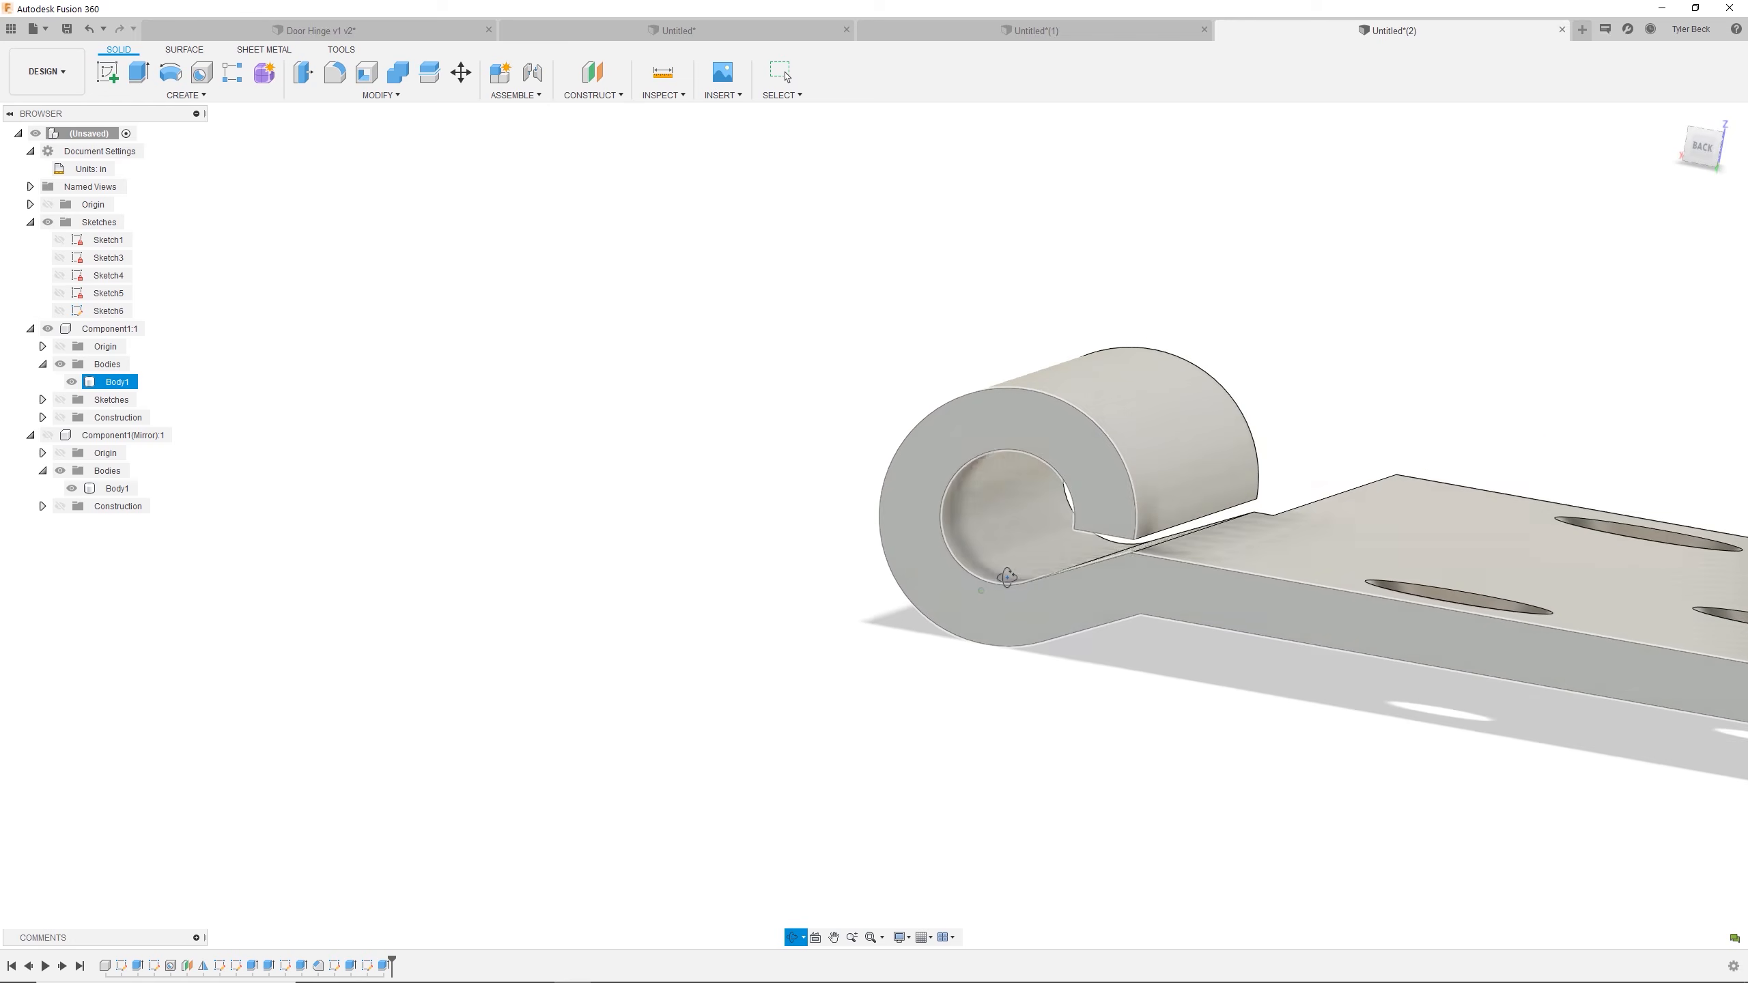
pyautogui.scroll(-5, 1007, 577)
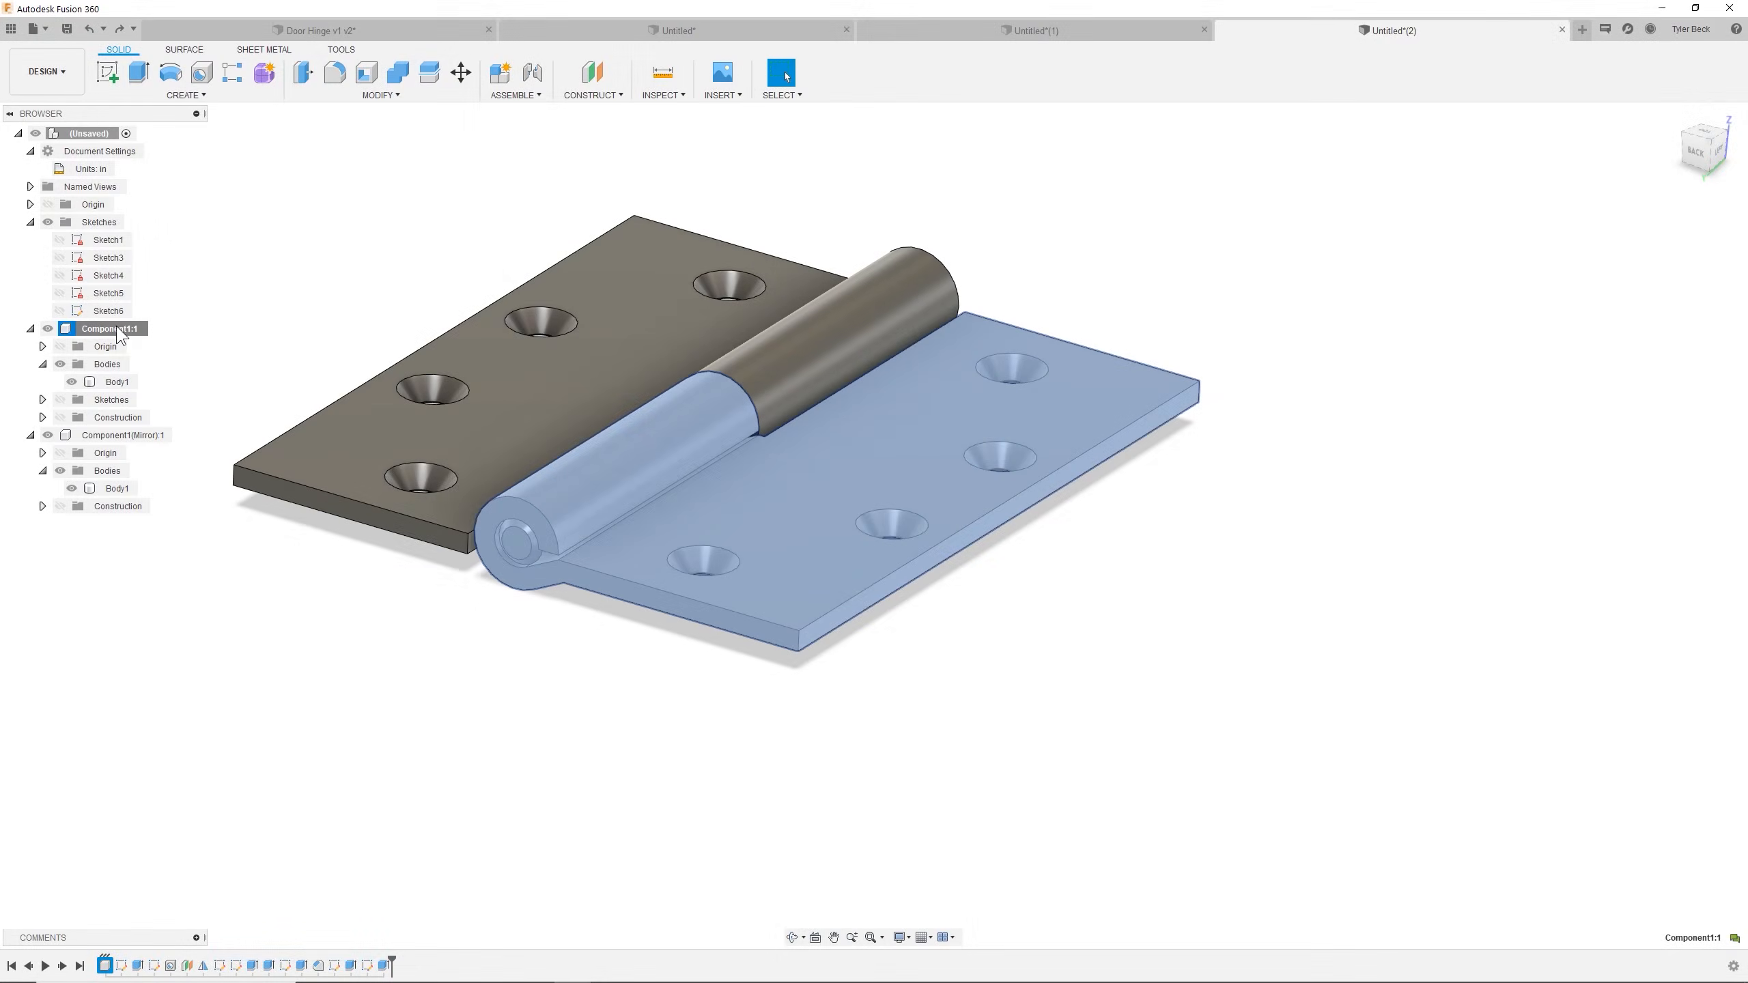
# Ground Component1:1, then test moving the mirrored leaf freely and undo that move.
pyautogui.rightClick(121, 330)
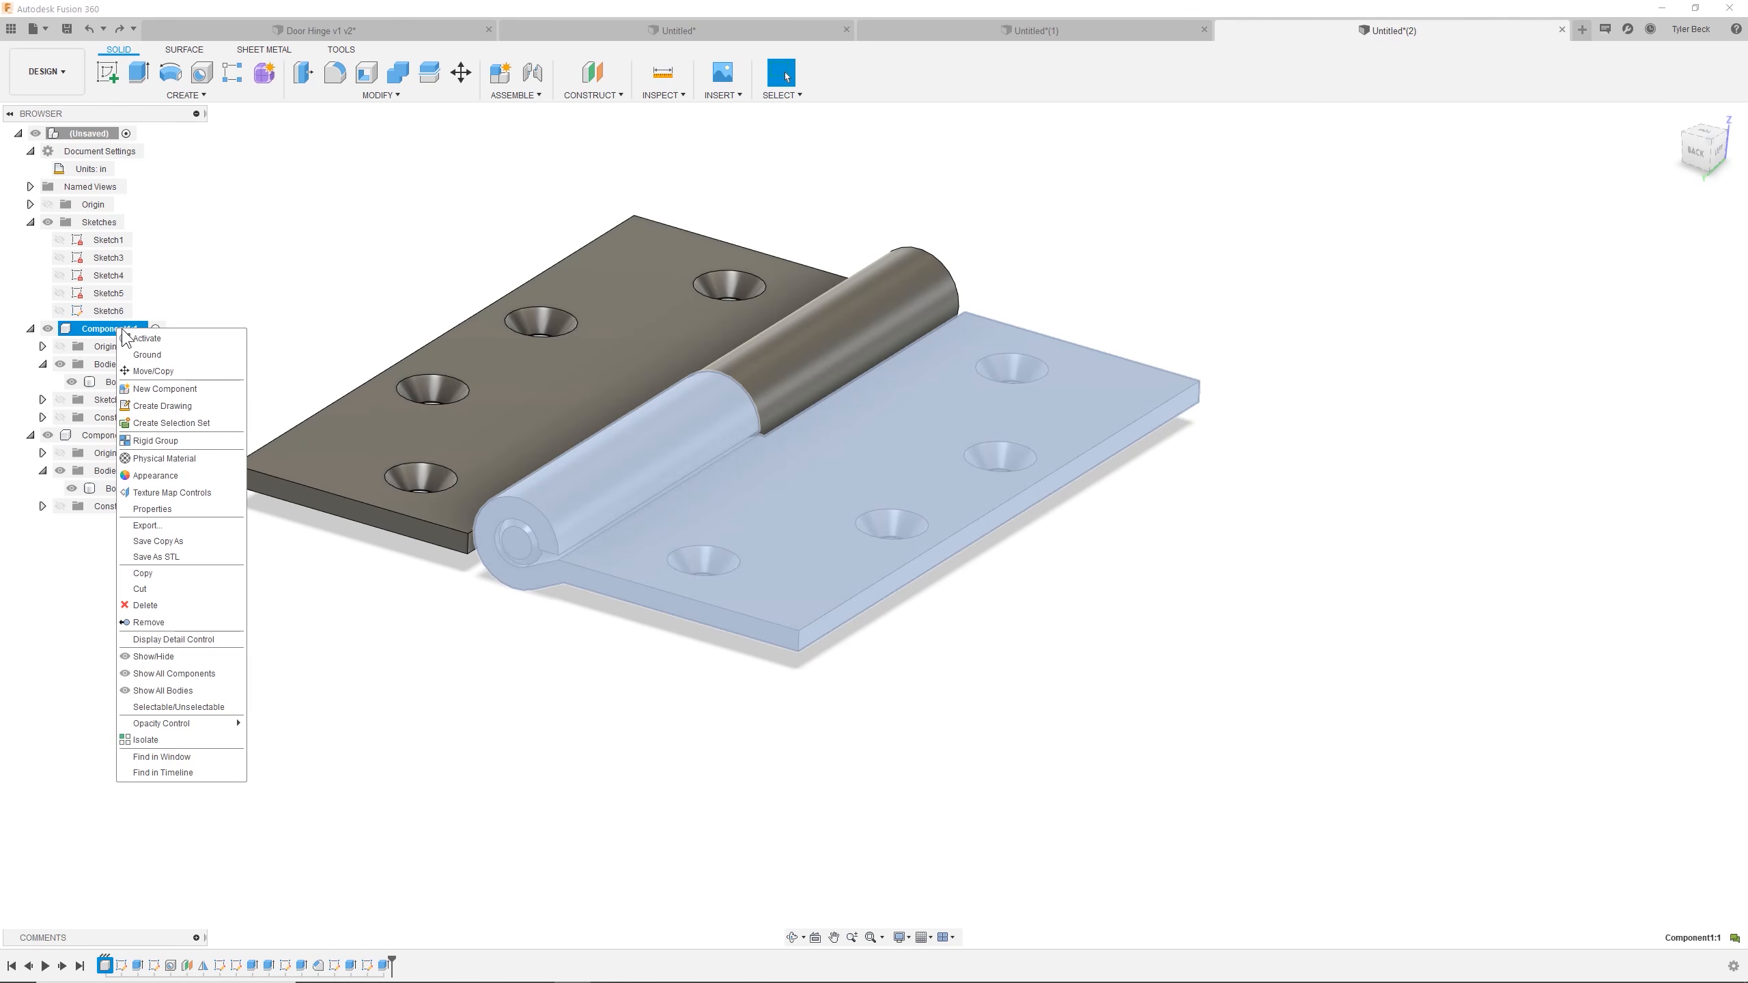
pyautogui.click(147, 354)
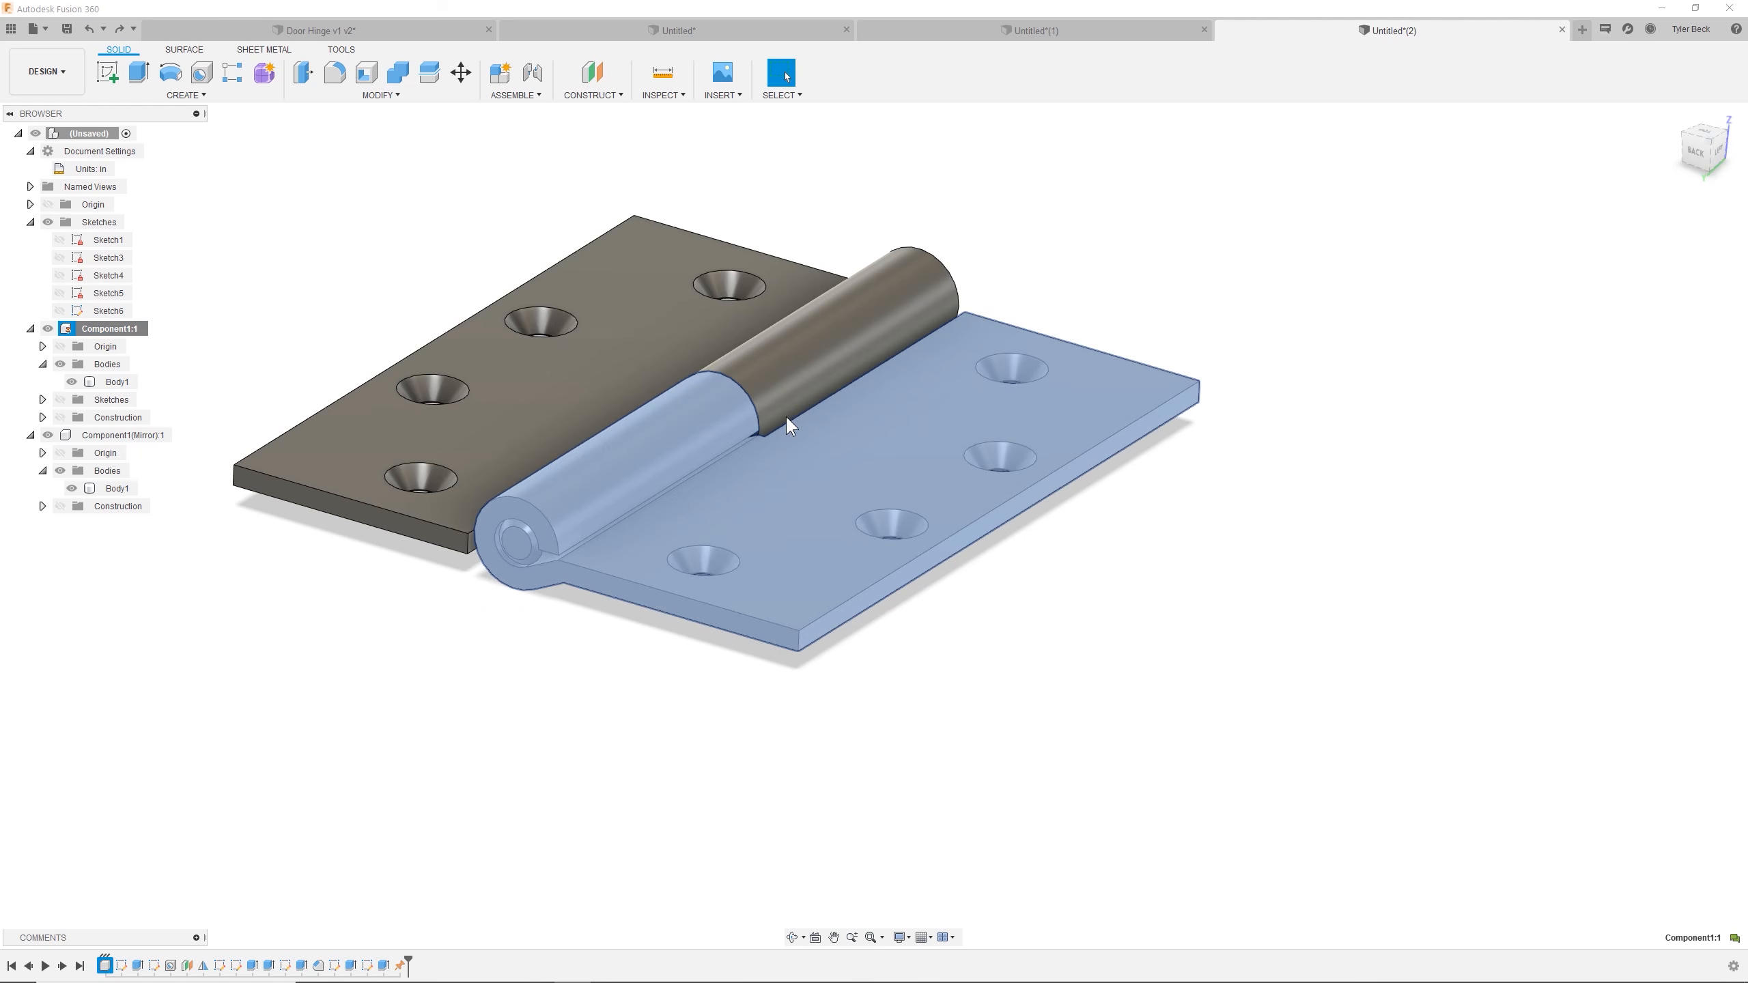
pyautogui.click(1409, 422)
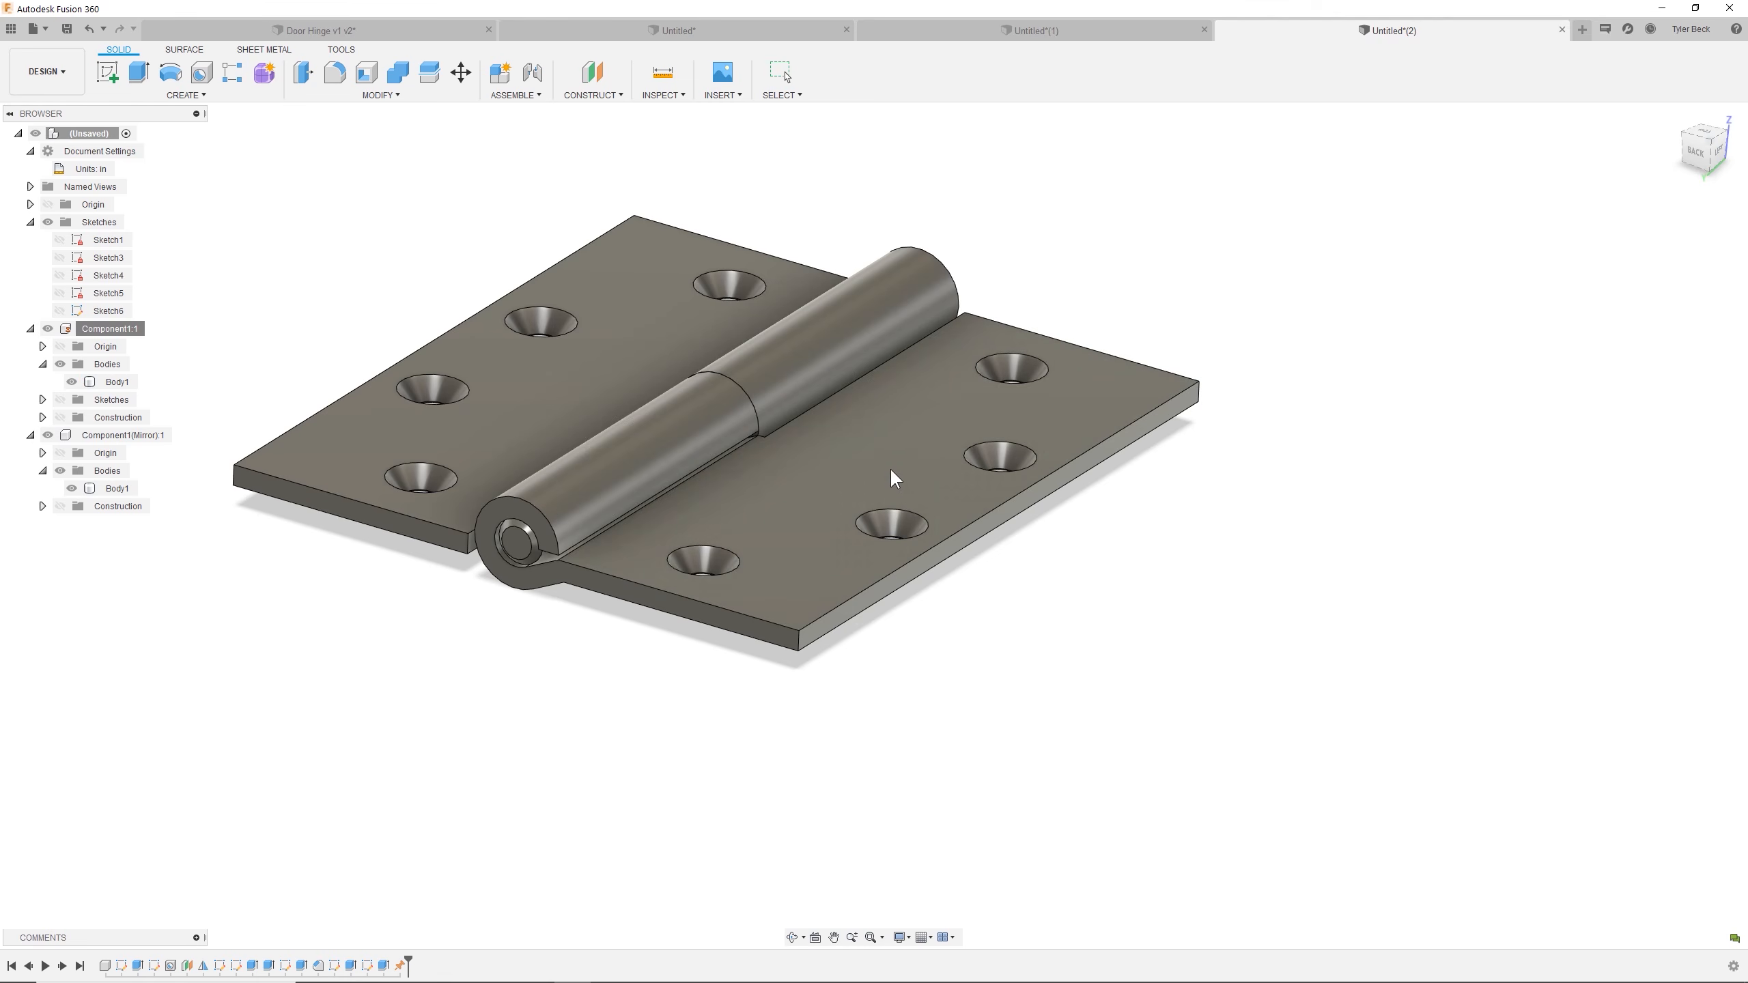
pyautogui.moveTo(645, 342); pyautogui.dragTo(733, 241)
pyautogui.hotkey('ctrl', 'z')
# Create a revolute As-built Joint between the mirrored leaf and the grounded leaf, positioned where the two knuckles meet.
pyautogui.write('sjoin')
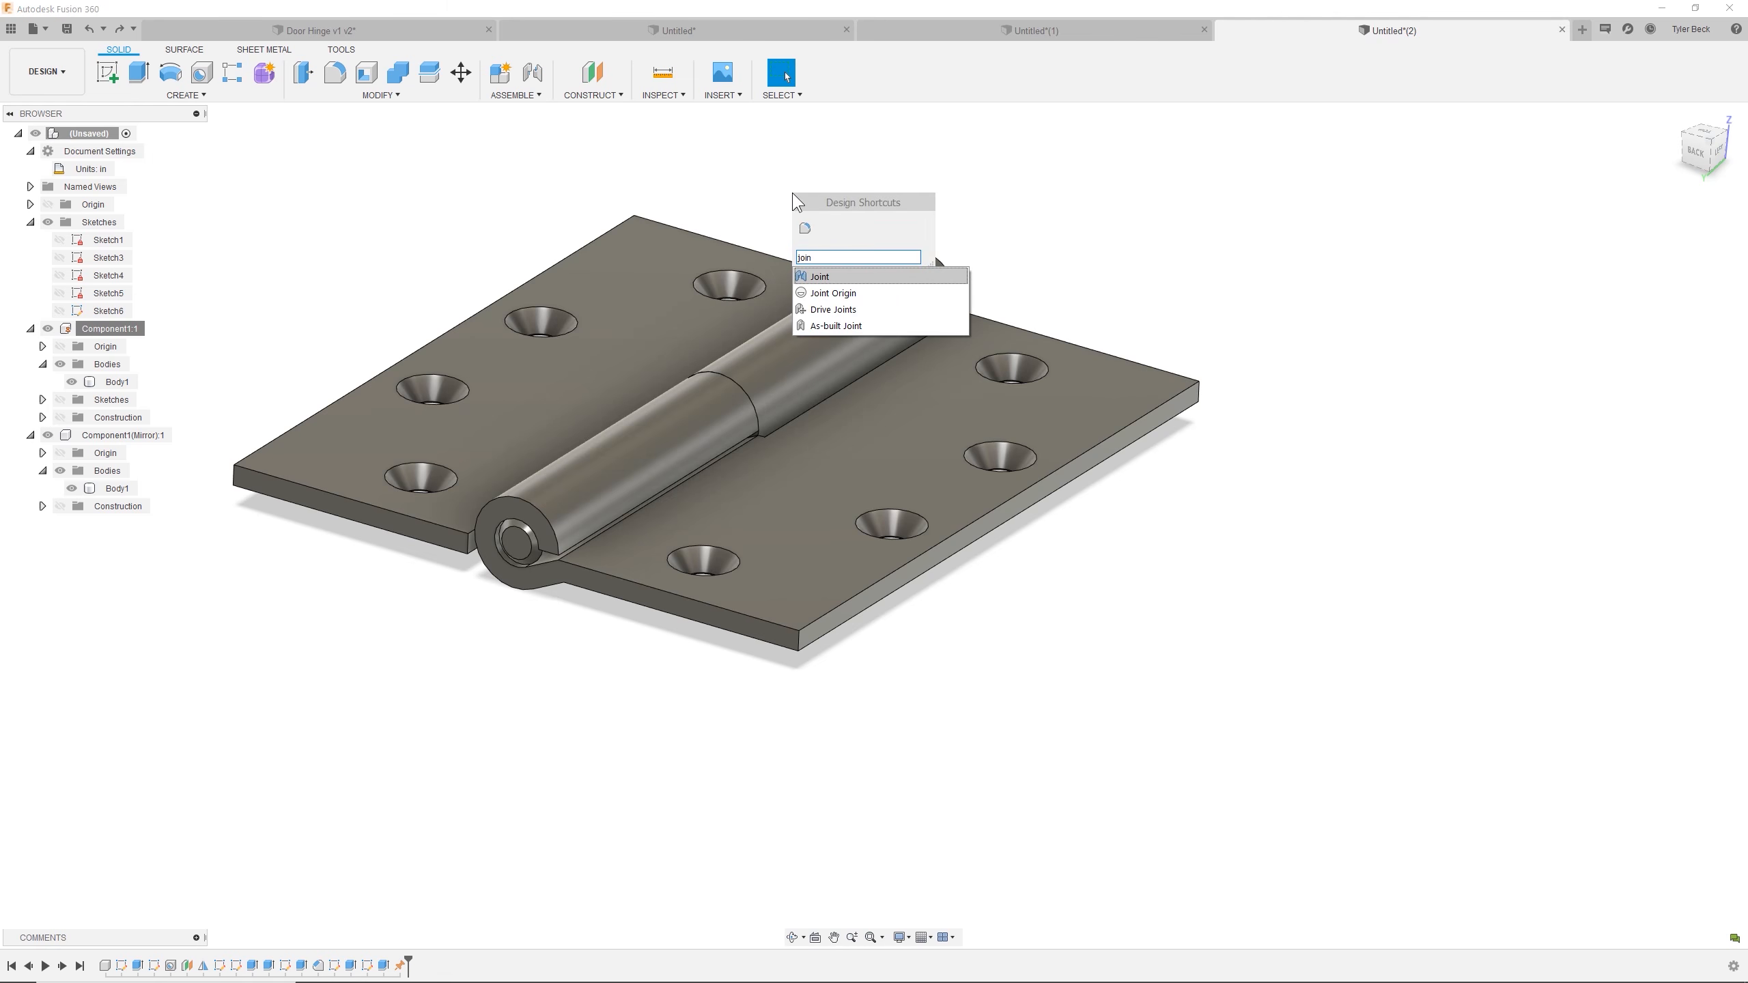
pyautogui.click(836, 321)
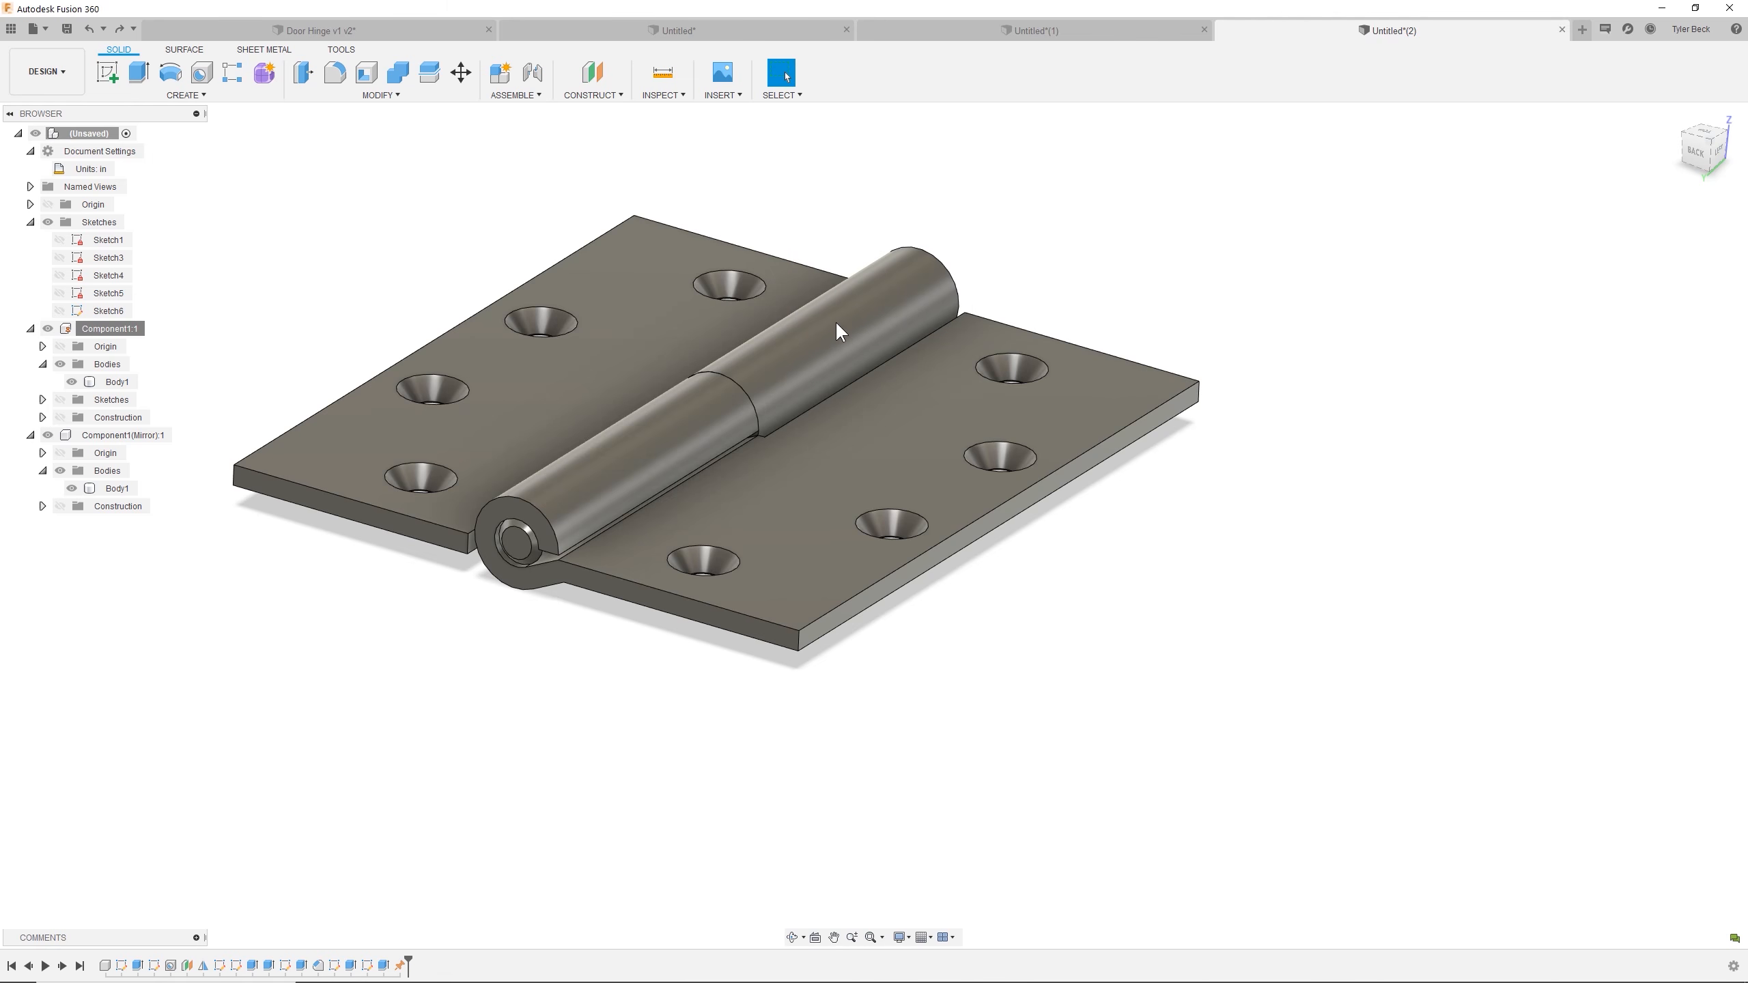
pyautogui.click(893, 339)
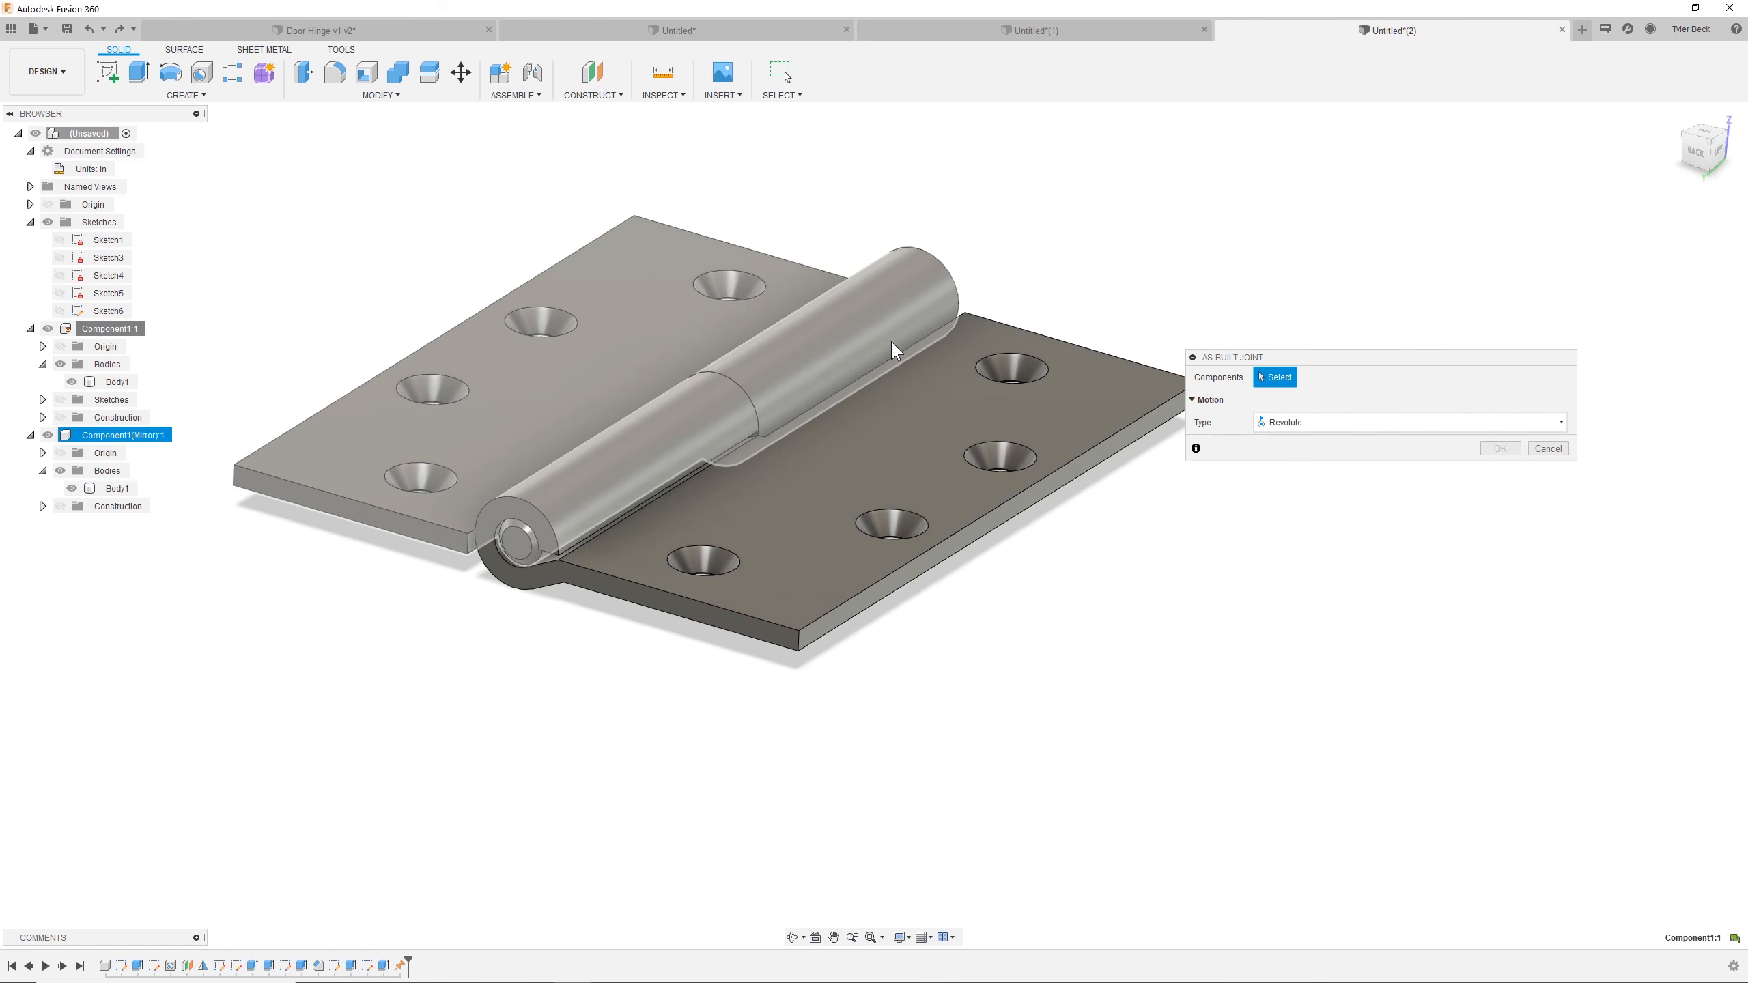
pyautogui.click(890, 339)
pyautogui.click(646, 461)
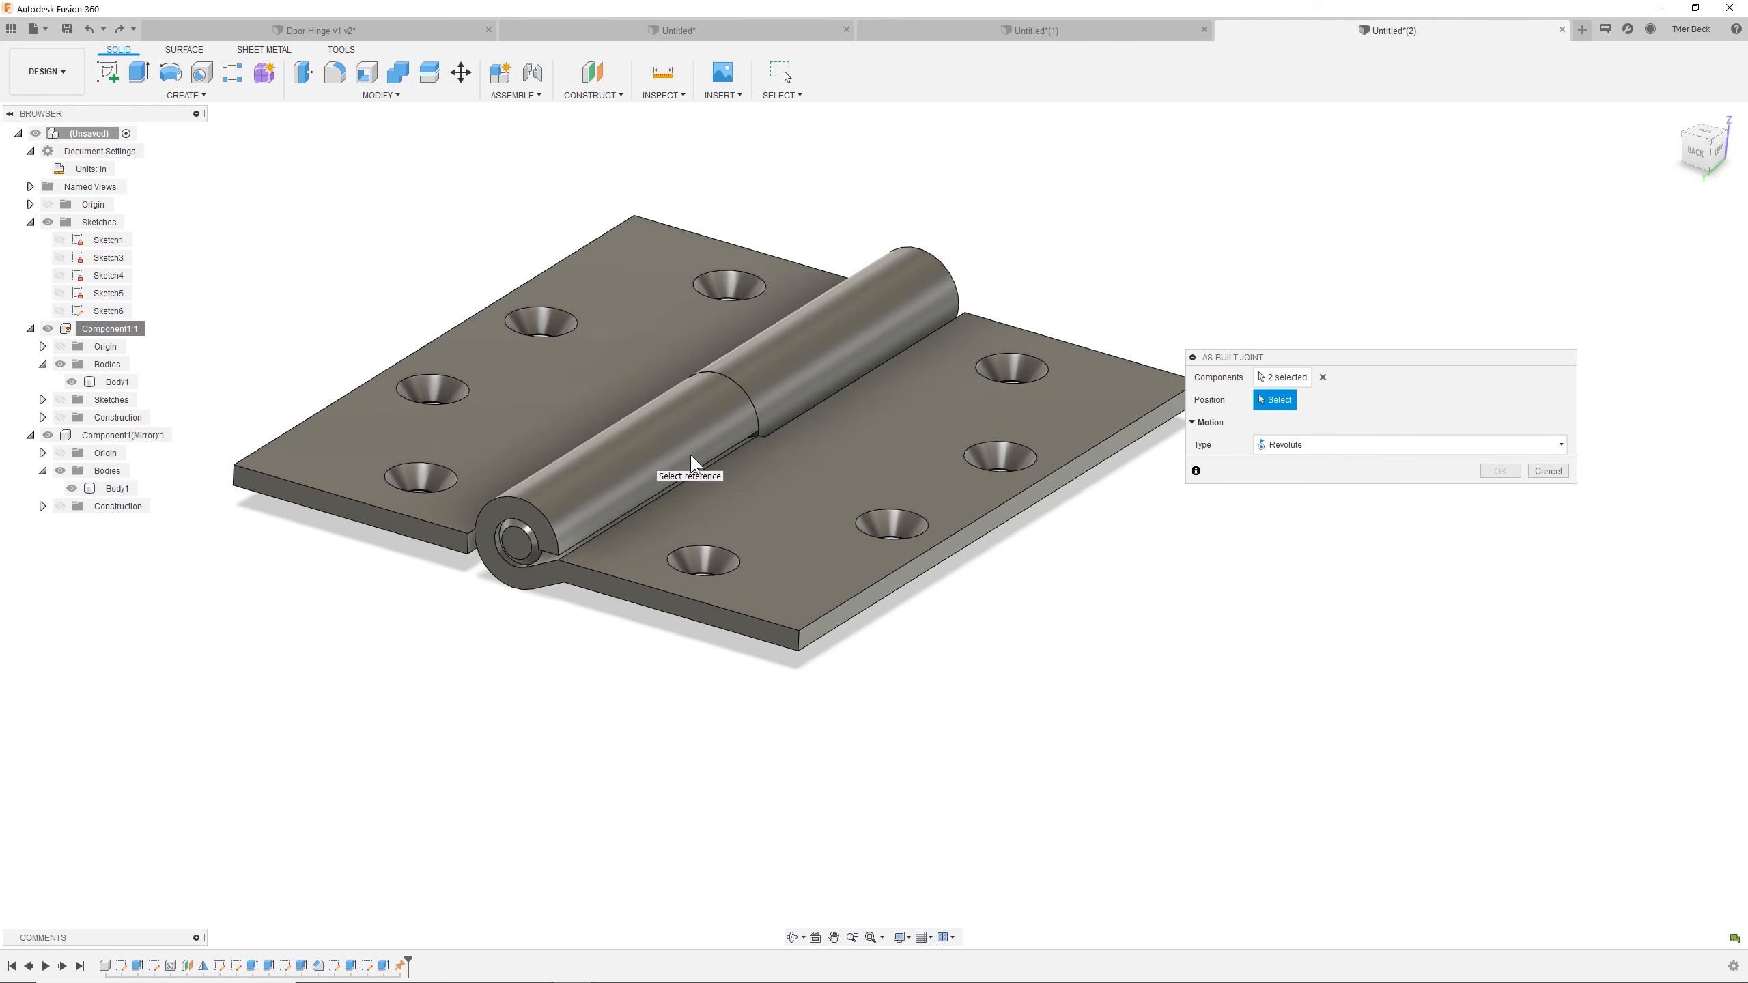
pyautogui.click(719, 414)
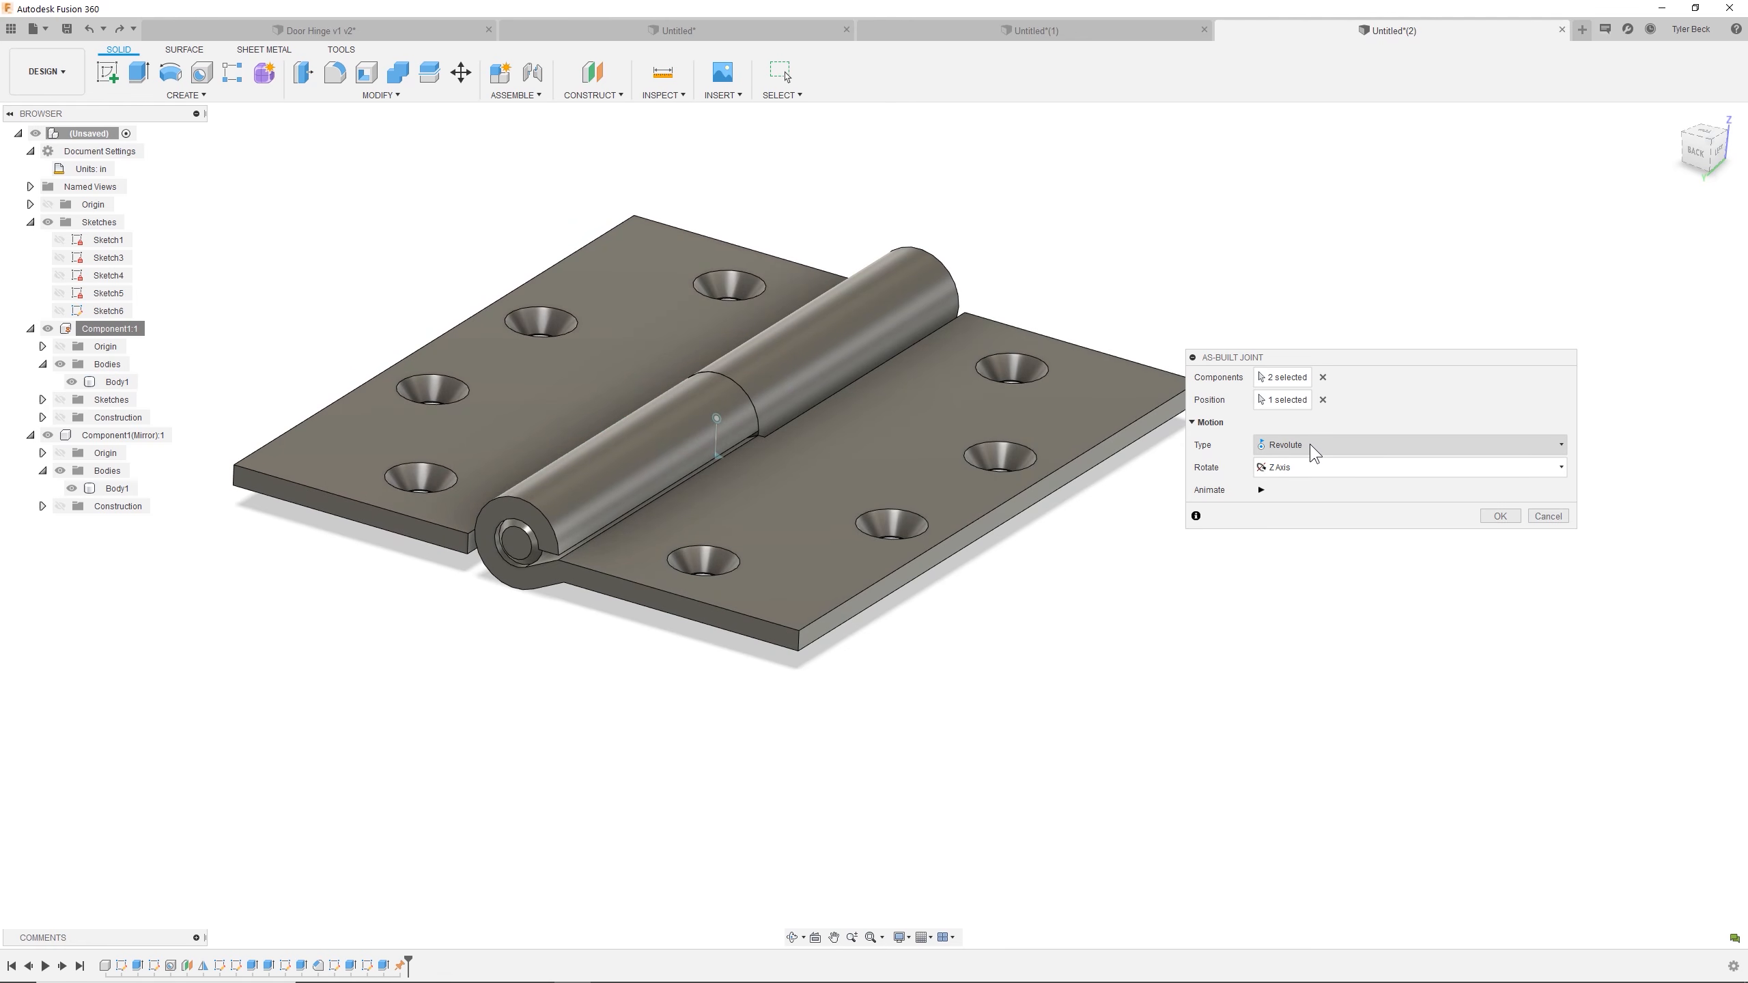
pyautogui.click(1497, 516)
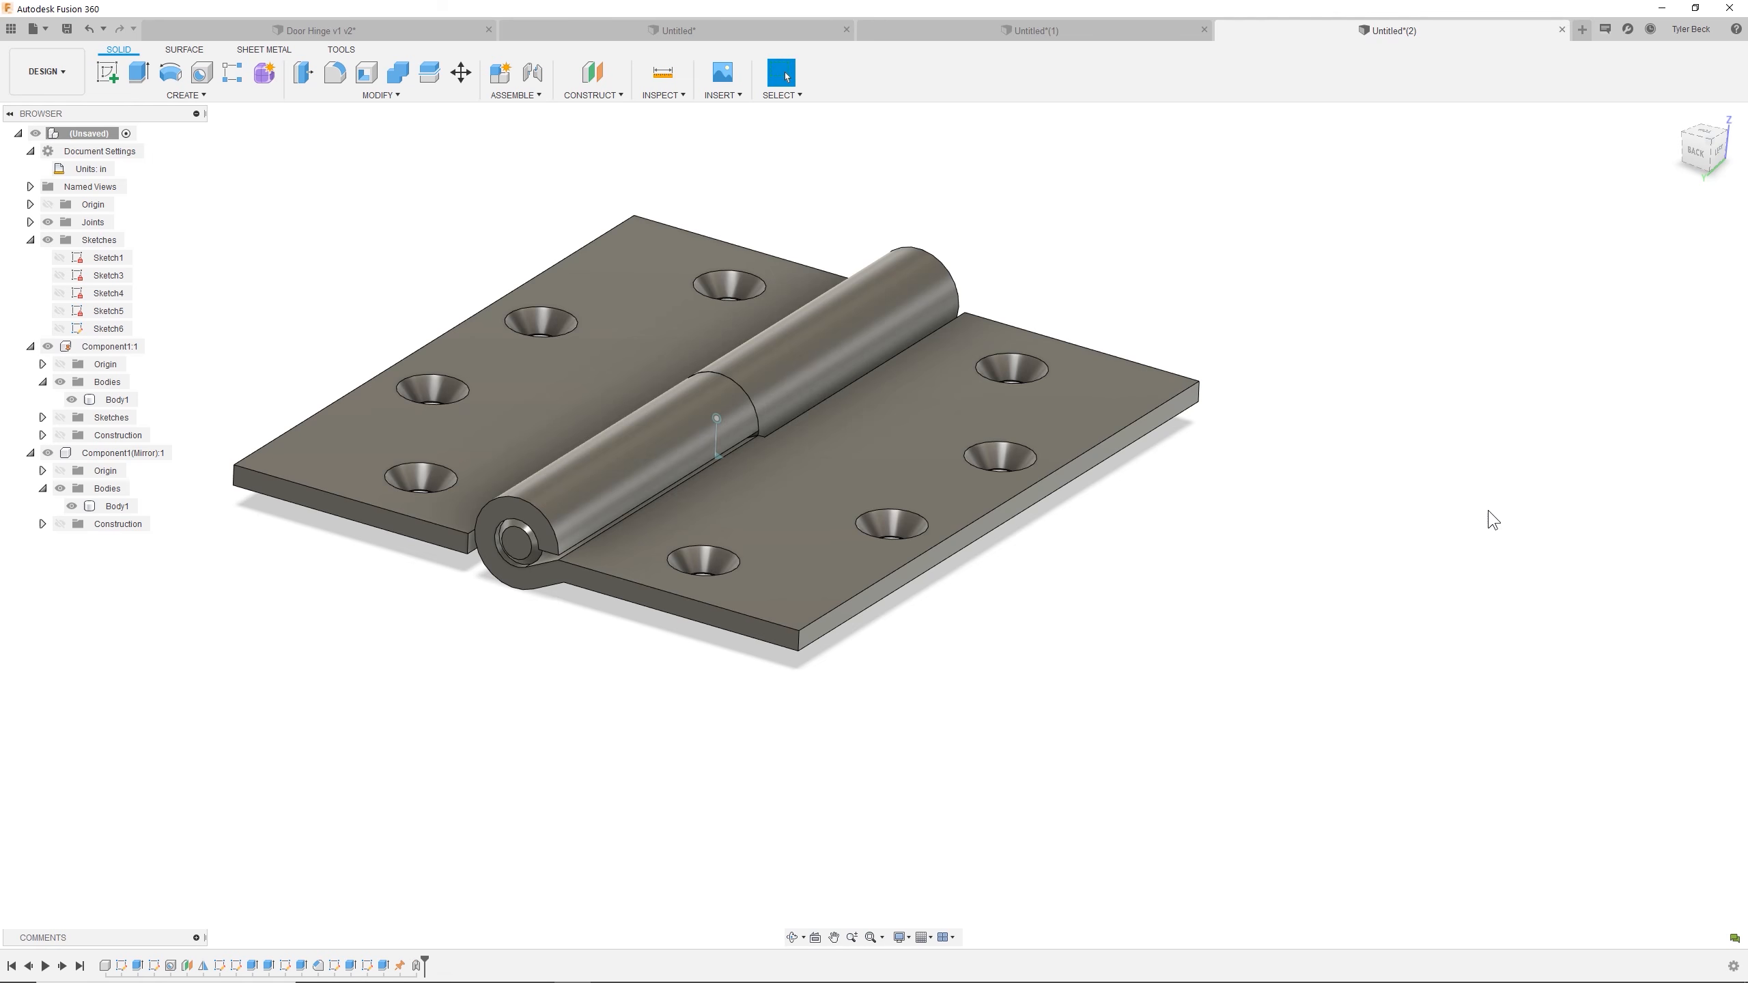
# Swing the mirrored leaf upward about the revolute joint and examine the partly folded hinge.
pyautogui.moveTo(571, 400); pyautogui.dragTo(558, 269)
pyautogui.keyDown('shift'); pyautogui.moveTo(975, 731); pyautogui.dragTo(954, 792, button='middle'); pyautogui.keyUp('shift')
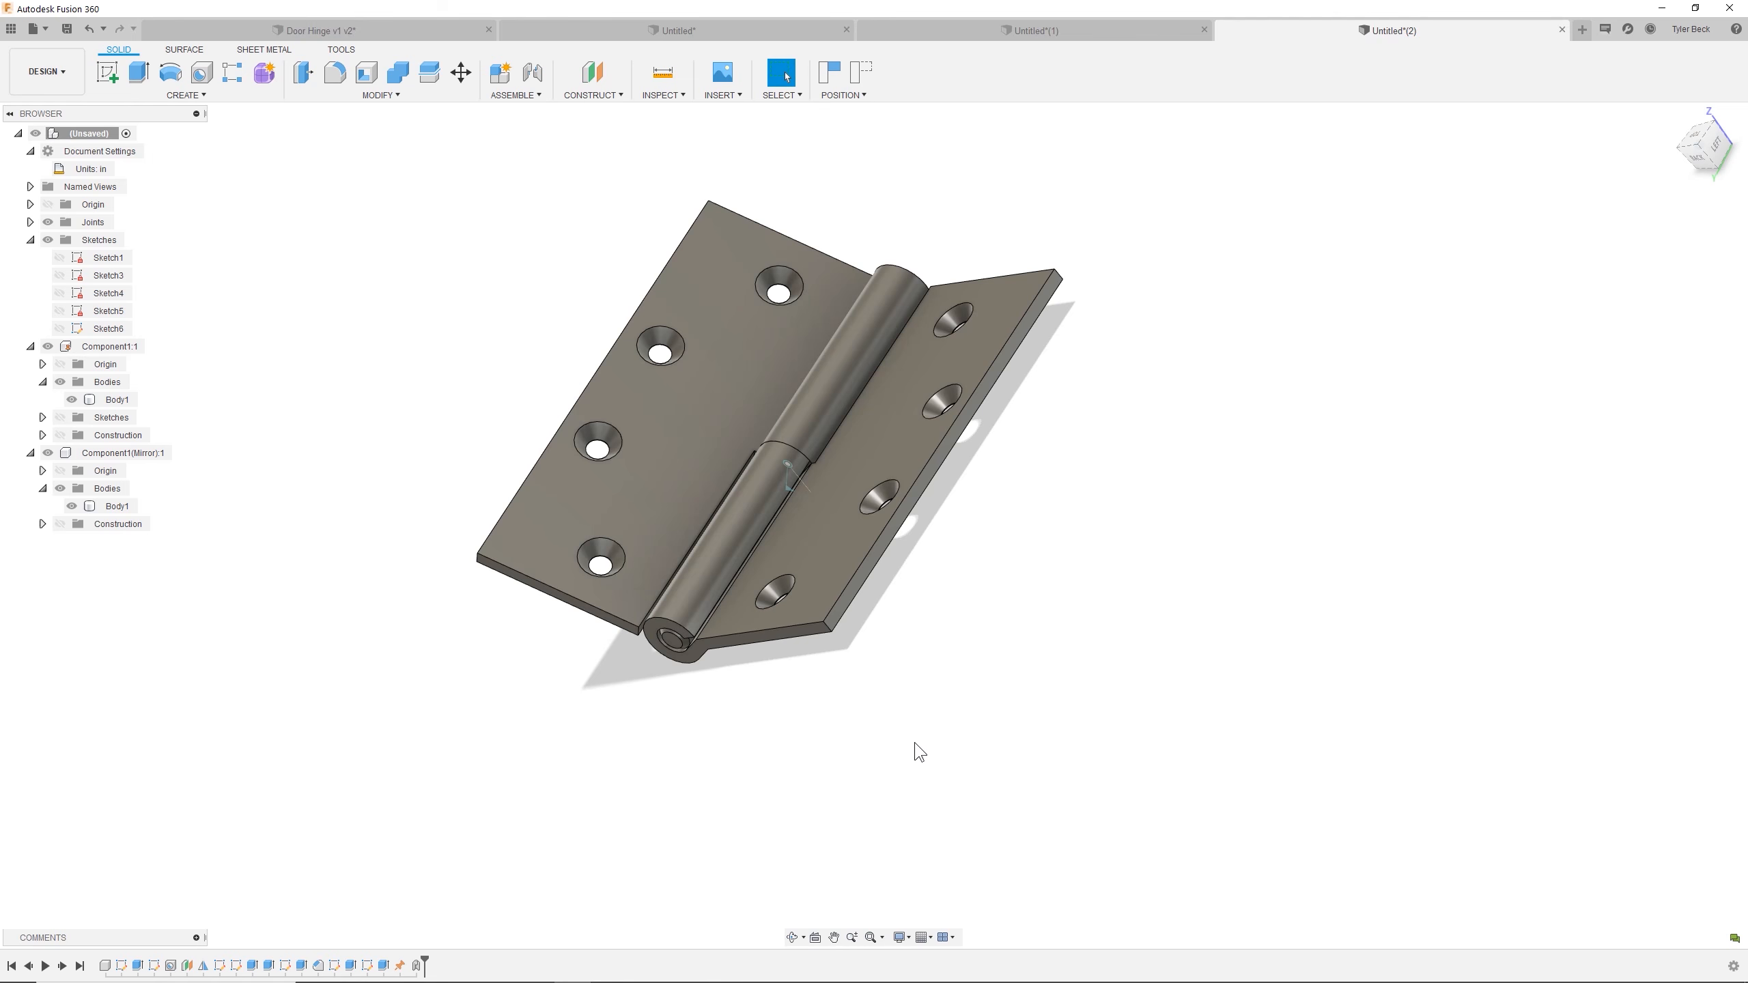
pyautogui.keyDown('shift'); pyautogui.moveTo(924, 749); pyautogui.dragTo(923, 761, button='middle'); pyautogui.keyUp('shift')
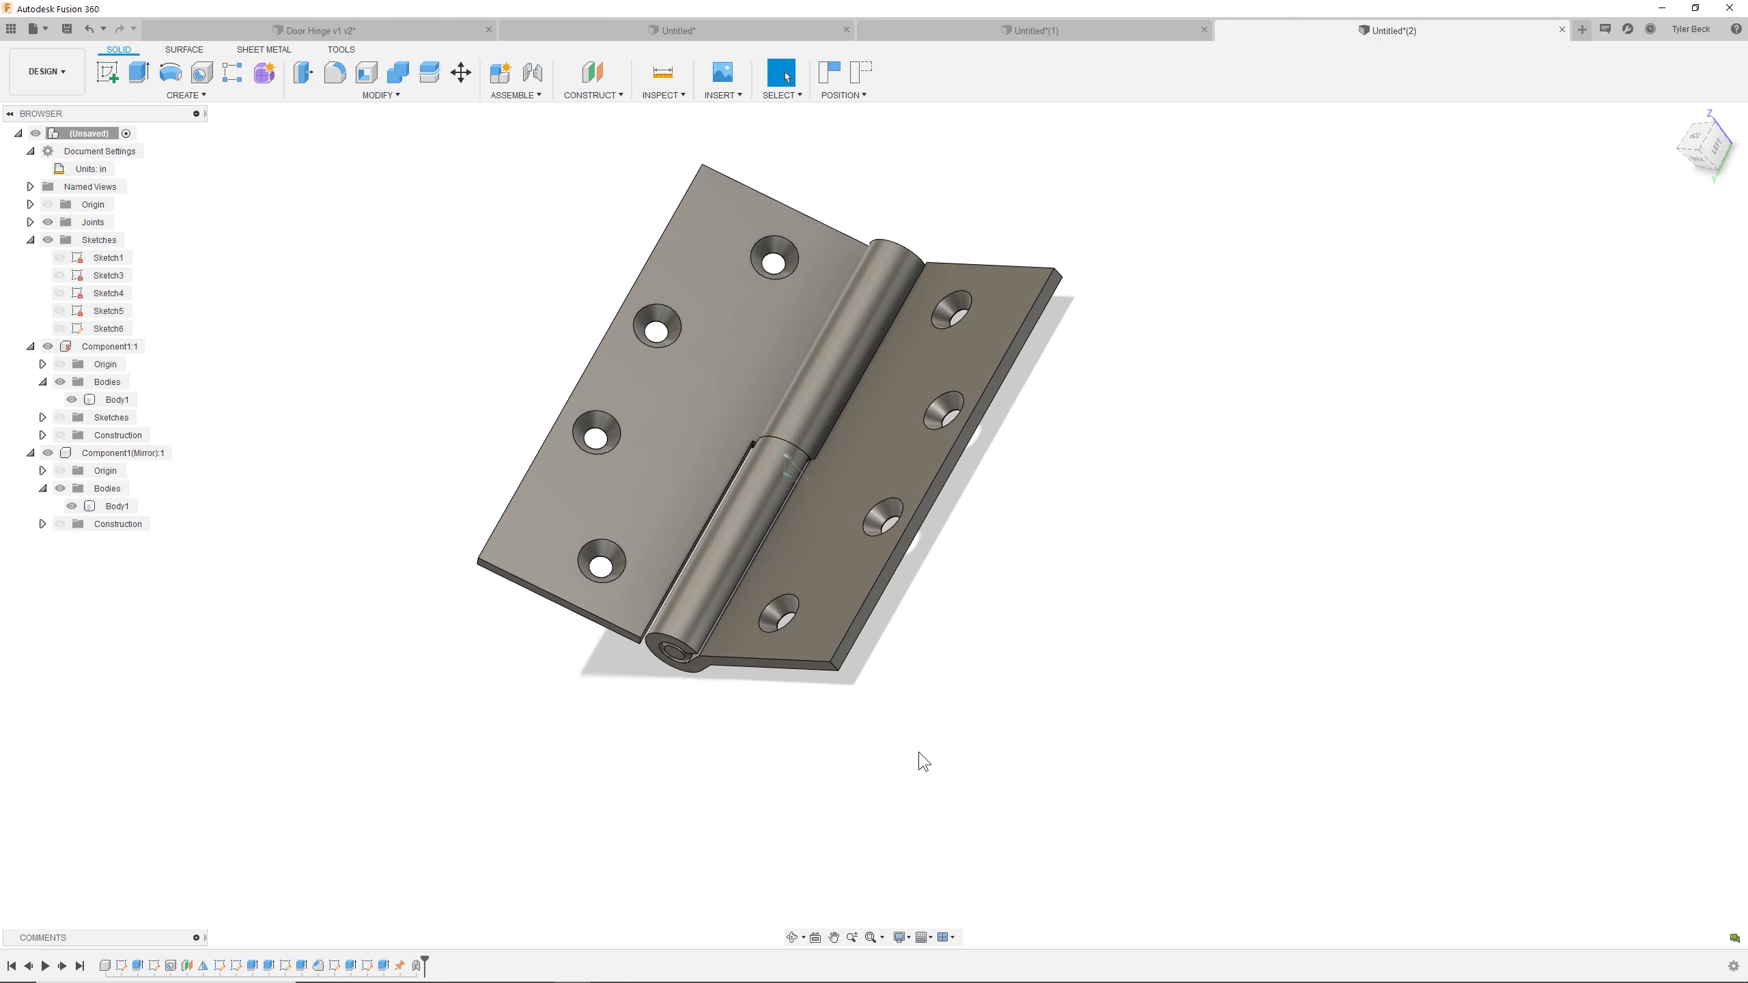